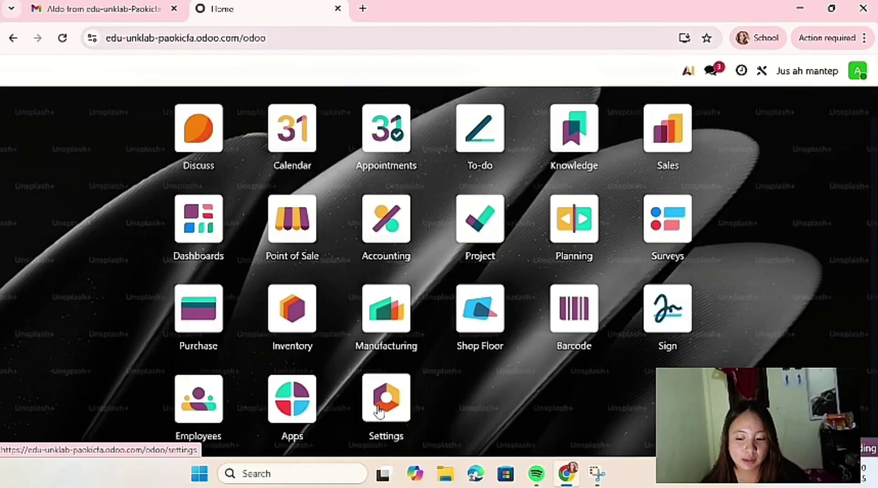
# - Create and save a new company named PT Juice Cappucino through the company management settings
pyautogui.click(377, 411)
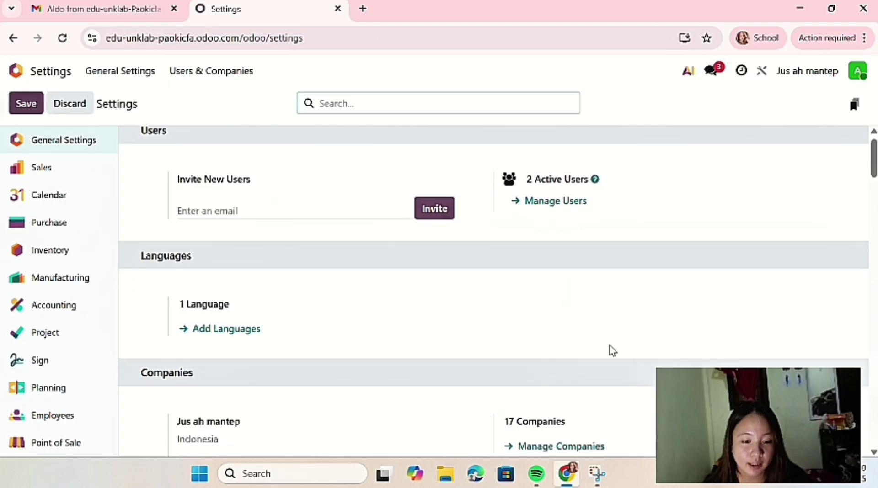
pyautogui.scroll(-2, 594, 351)
pyautogui.click(567, 367)
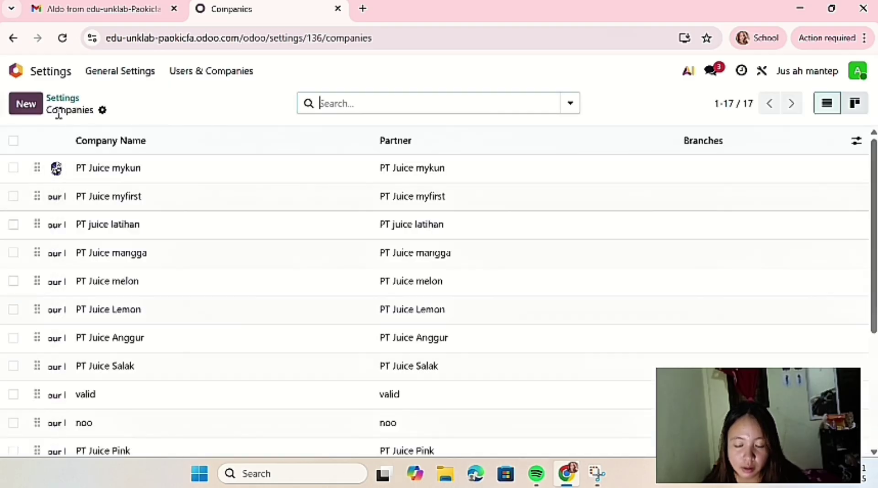
pyautogui.click(34, 106)
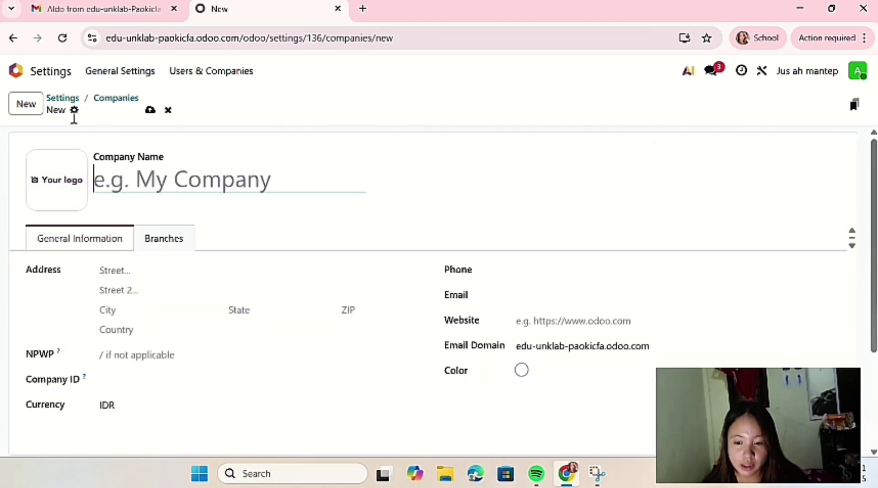
pyautogui.write('P')
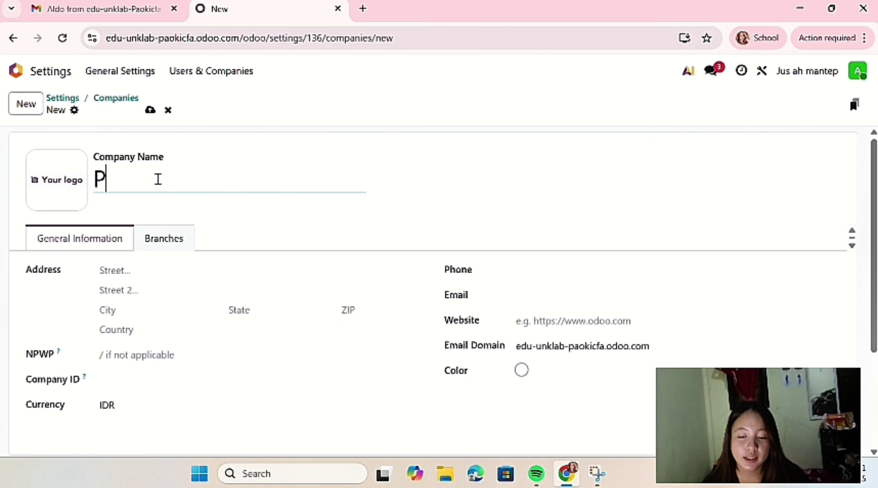
pyautogui.write('T Jui')
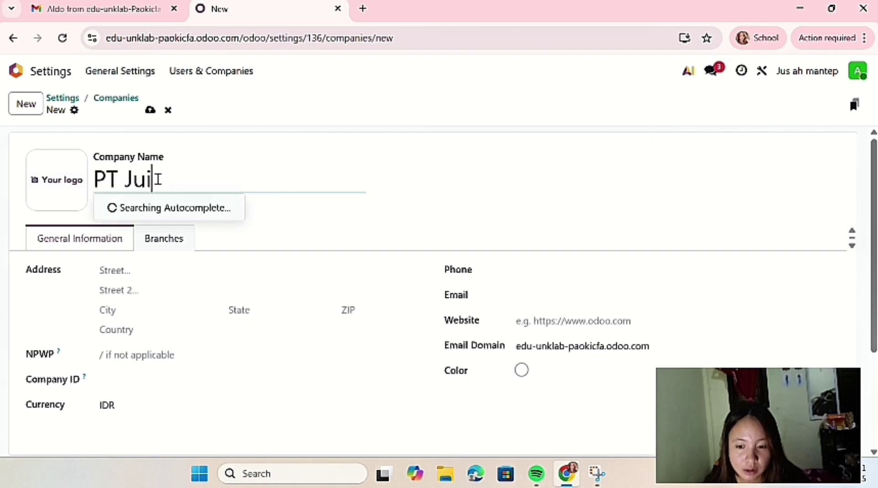
pyautogui.write('ce C')
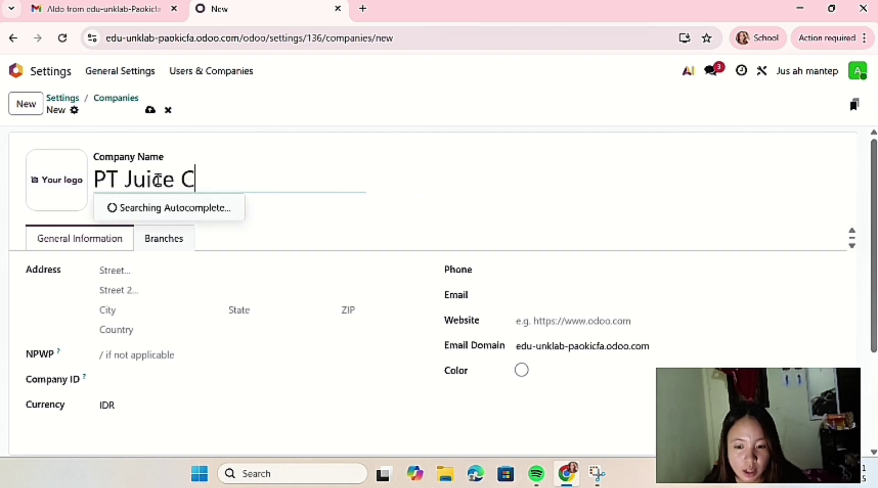
pyautogui.write('appucino')
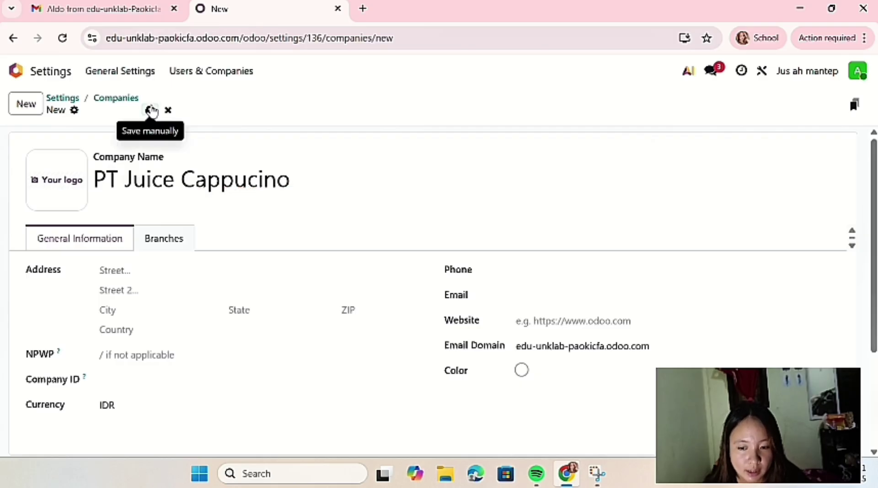
pyautogui.click(150, 111)
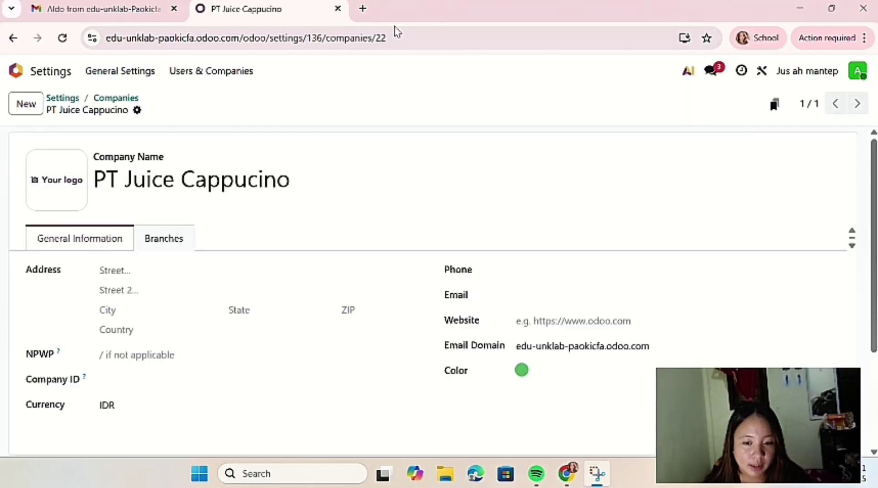
# - Switch the active company to PT Juice Cappucino
pyautogui.click(815, 75)
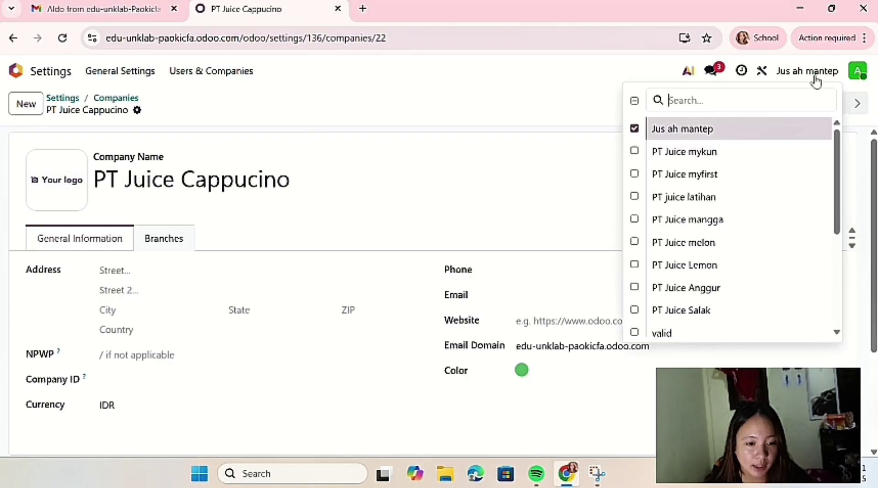
pyautogui.scroll(-3, 693, 249)
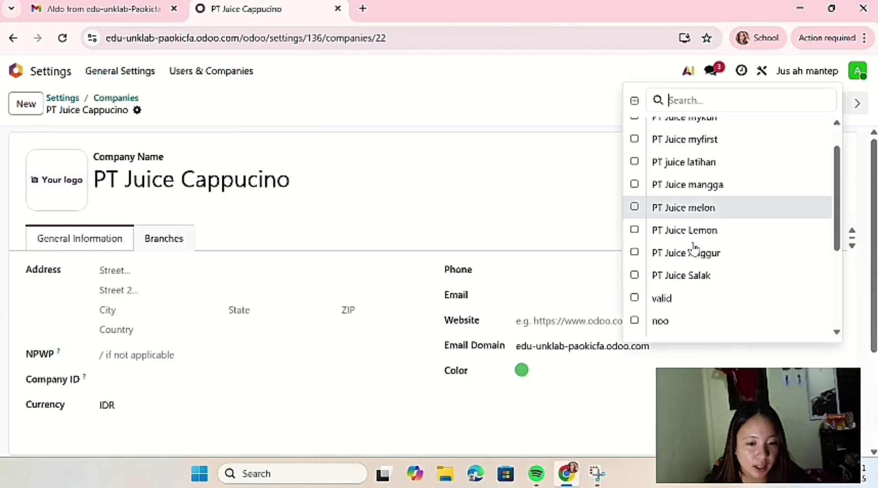
pyautogui.scroll(-2, 692, 290)
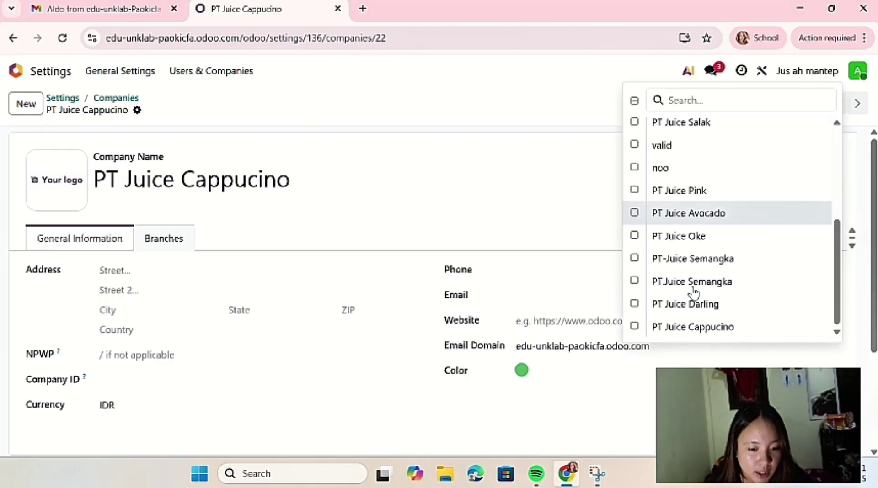
pyautogui.click(701, 327)
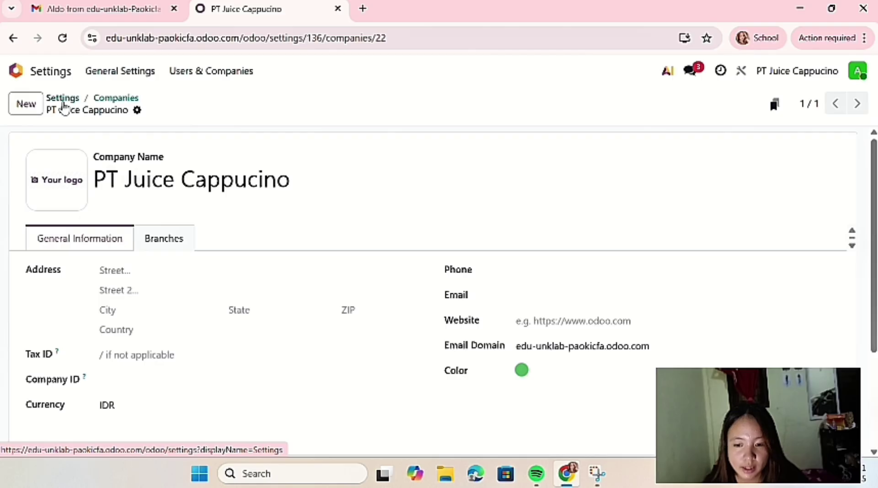
# - Activate the standard developer mode in the general settings
pyautogui.click(63, 98)
pyautogui.scroll(-8, 211, 336)
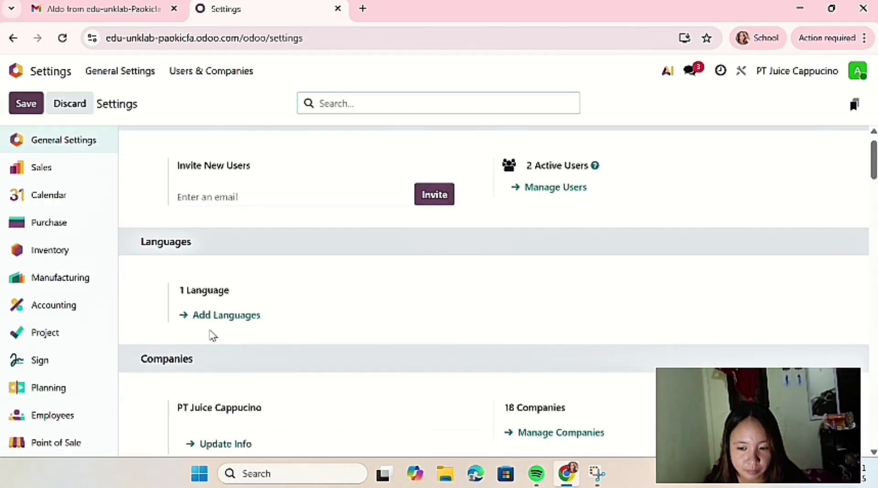
pyautogui.scroll(-15, 212, 335)
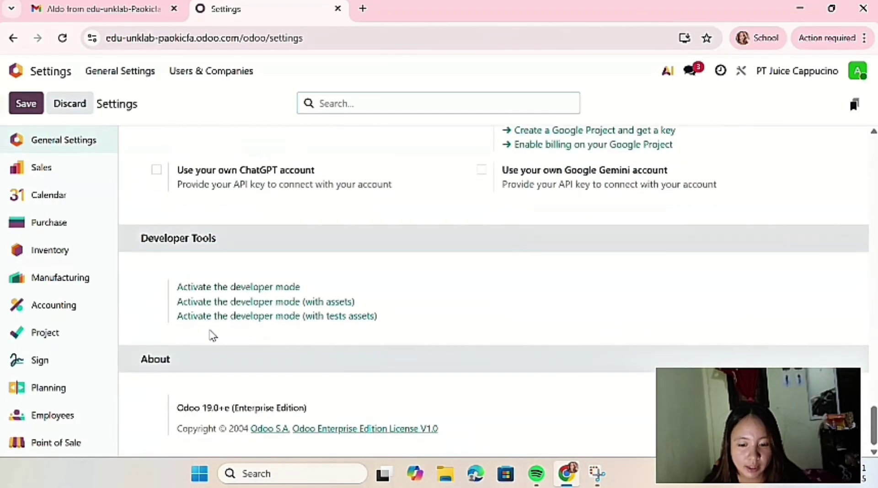
pyautogui.click(242, 289)
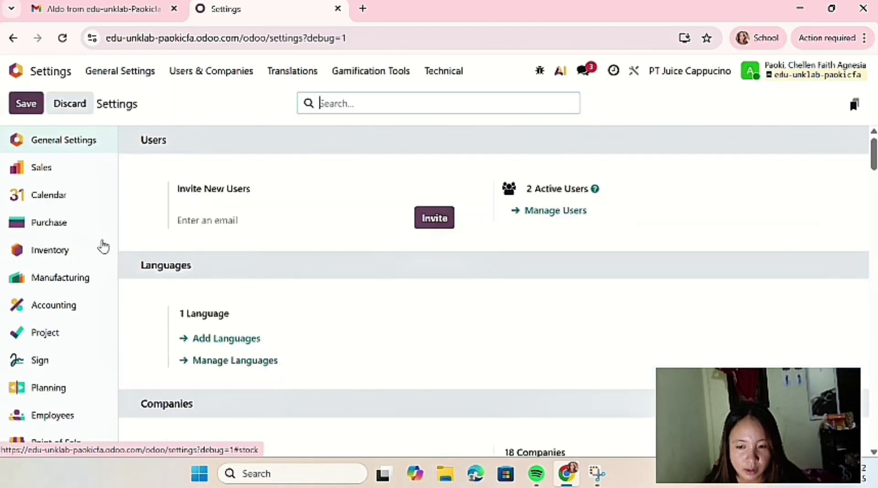
# - Review the Sales, Purchase, Inventory and Manufacturing settings, checking options such as Variants, Units of Measure & Packagings and Work Orders
pyautogui.click(80, 170)
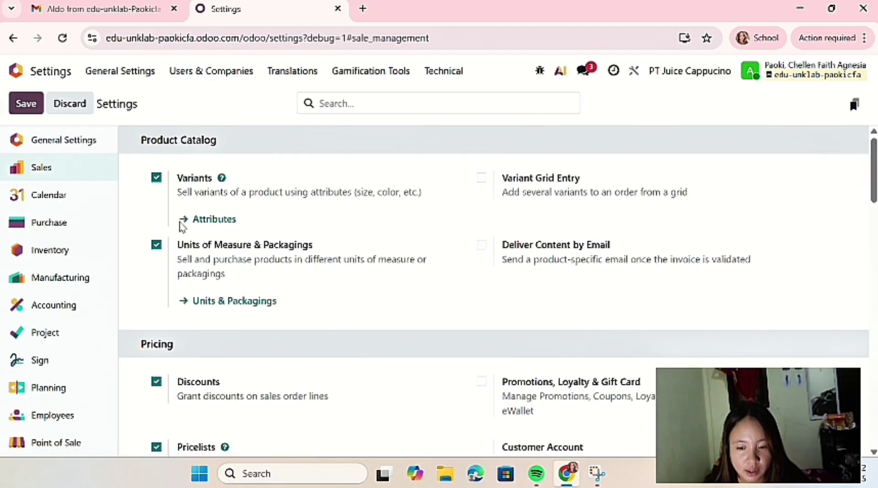
pyautogui.click(73, 222)
pyautogui.scroll(-5, 253, 288)
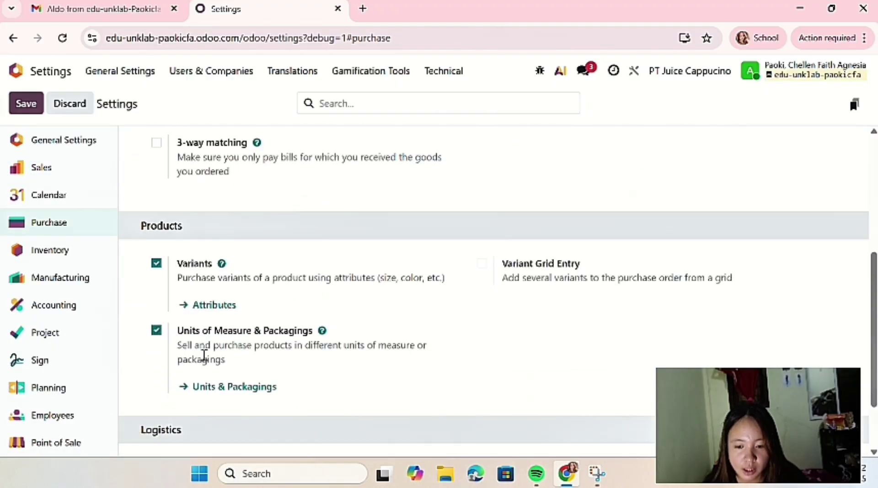
pyautogui.click(80, 259)
pyautogui.scroll(-6, 298, 294)
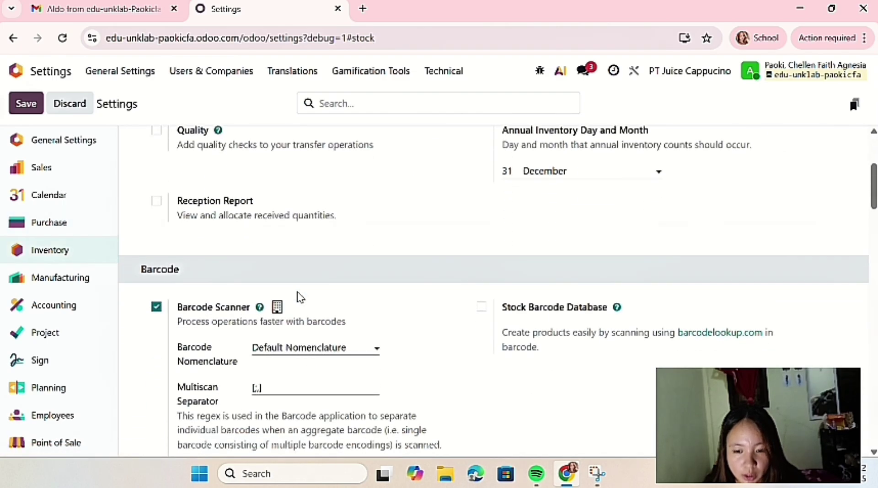
pyautogui.scroll(-8, 300, 297)
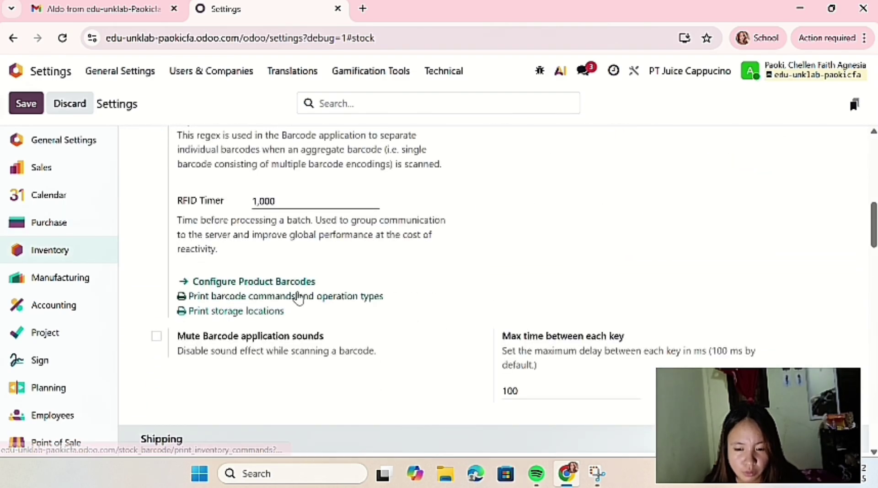
pyautogui.scroll(-10, 299, 297)
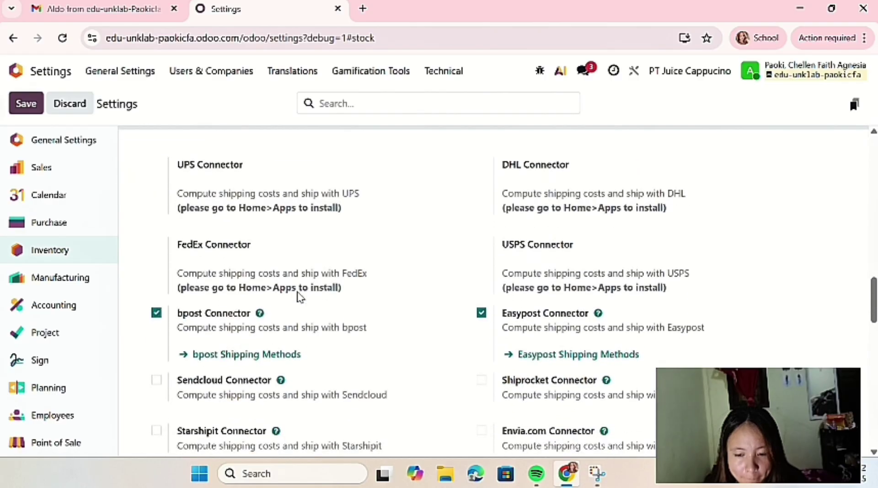
pyautogui.scroll(-2, 300, 297)
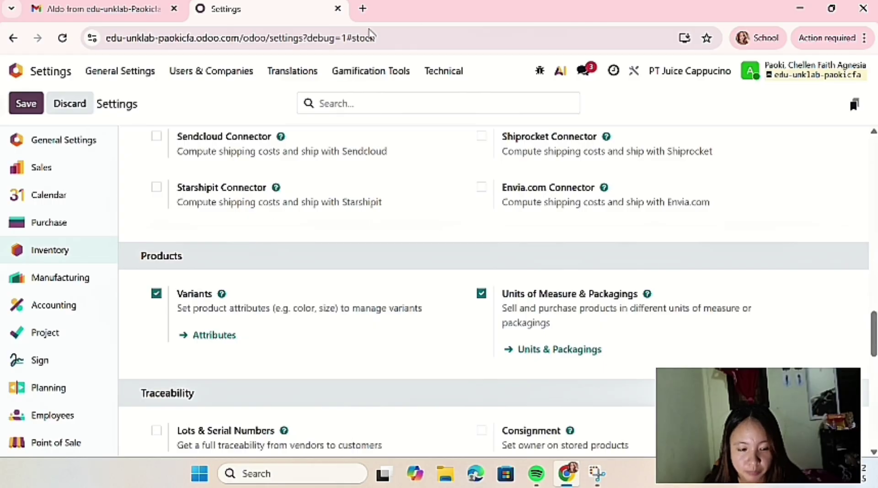
pyautogui.click(74, 280)
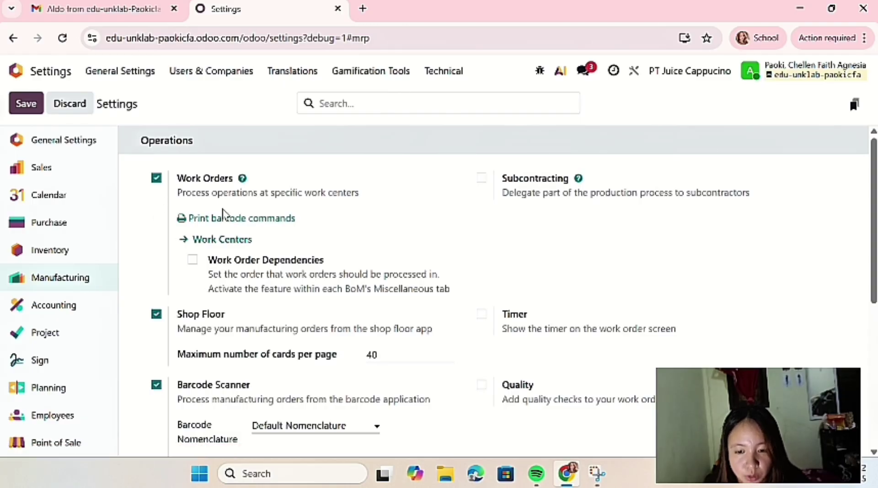
# - Open the Chart of Accounts import through the accounting import options in the Accounting settings
pyautogui.click(67, 310)
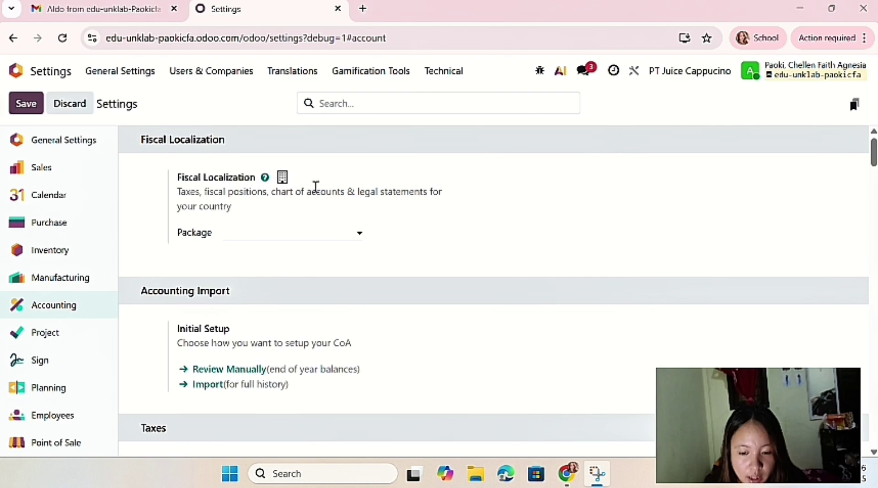
pyautogui.click(207, 386)
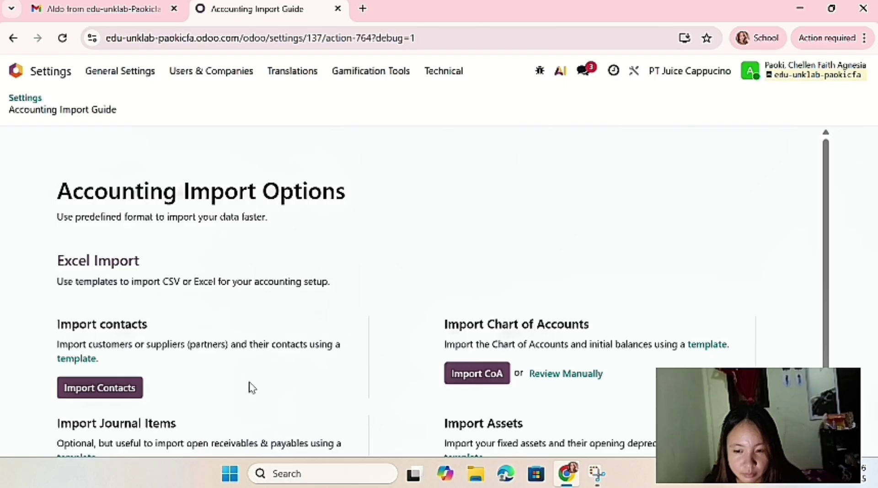
pyautogui.click(467, 377)
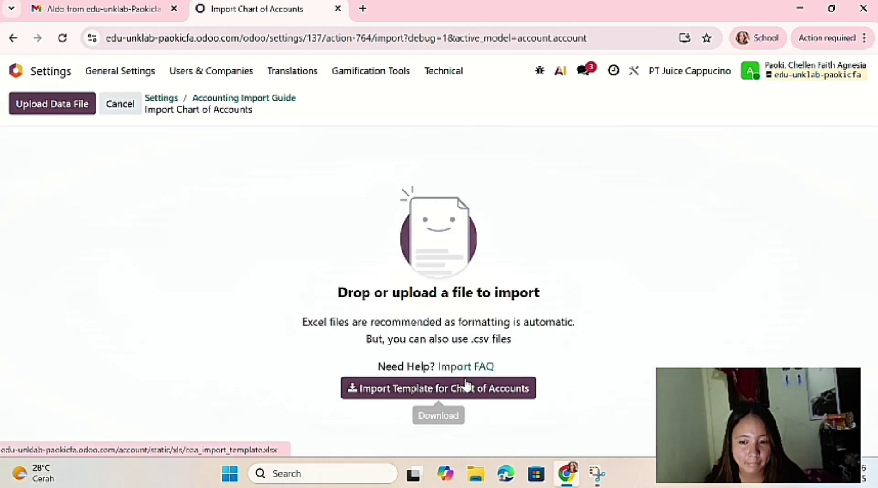
# - Upload Master Setup - Odoo V18 - STUDENT.xlsx from the Downloads folder as the chart of accounts data file
pyautogui.click(88, 101)
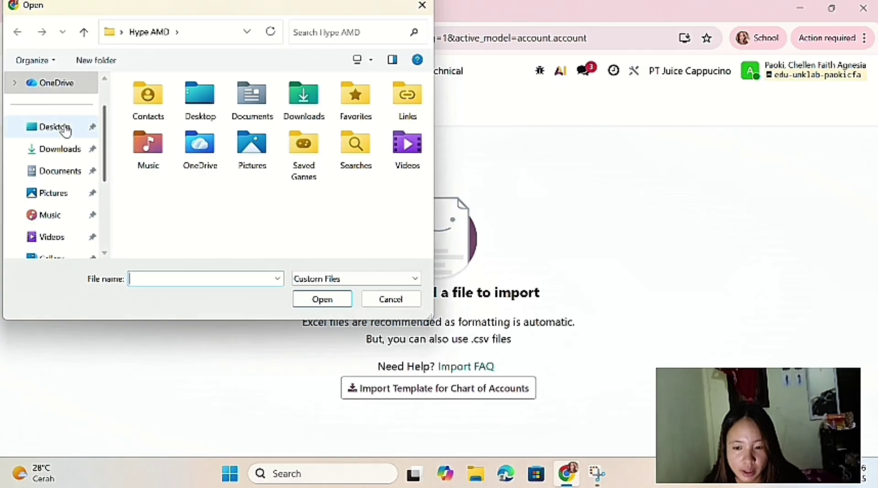
pyautogui.scroll(2, 59, 157)
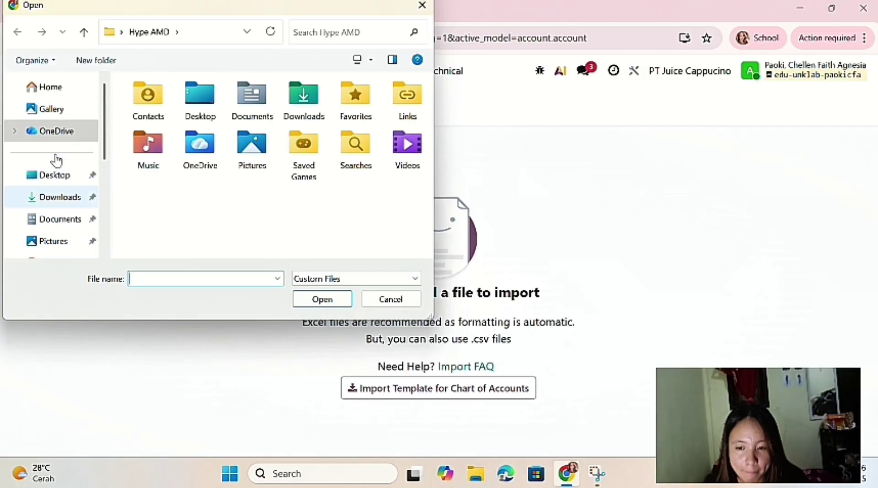
pyautogui.click(64, 88)
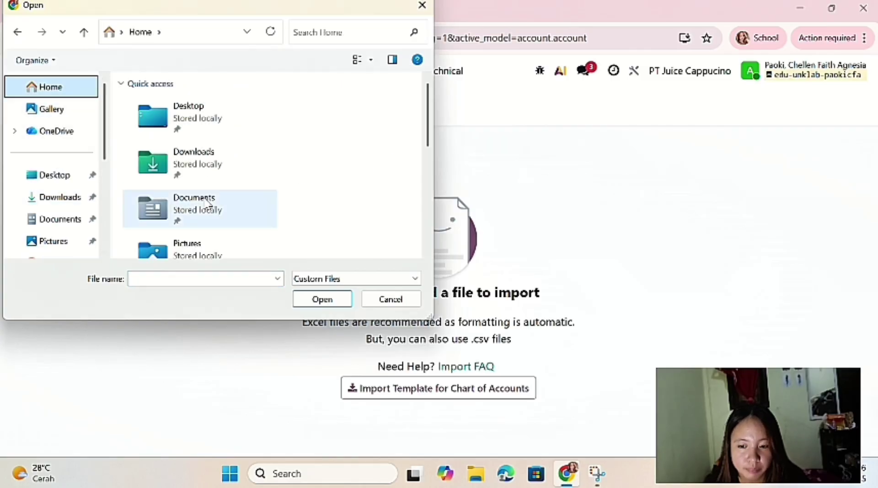
pyautogui.scroll(-5, 208, 206)
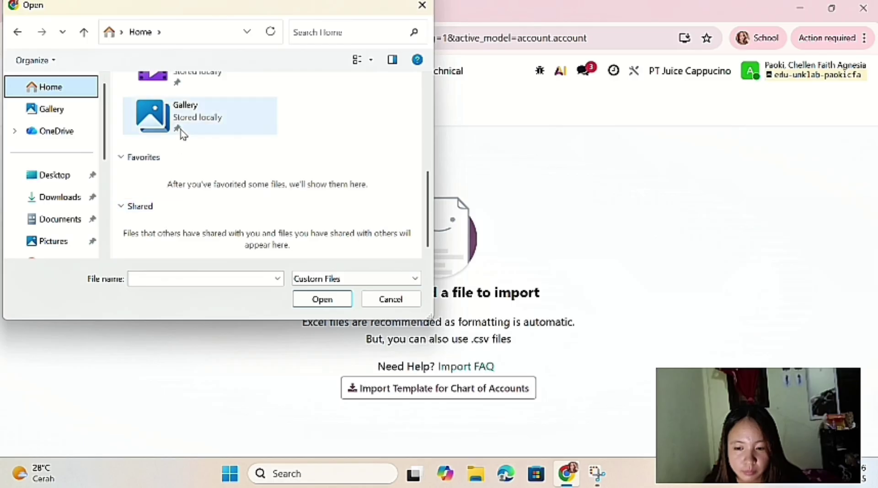
pyautogui.click(55, 199)
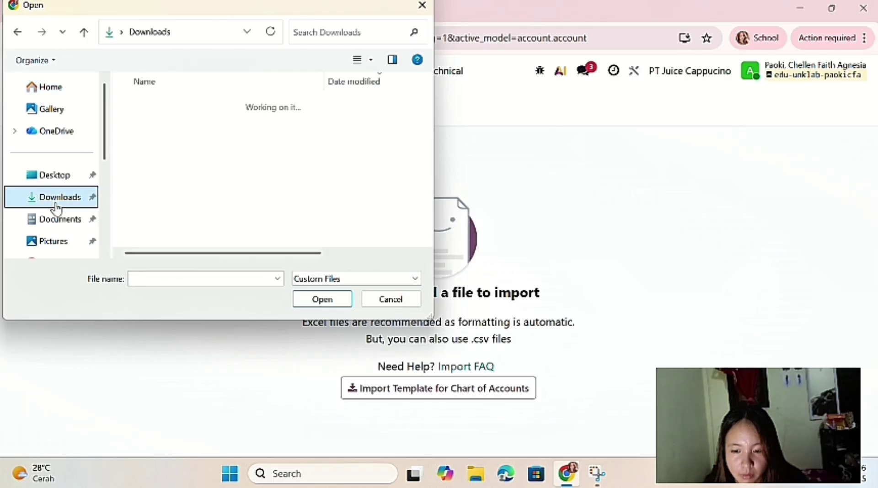
pyautogui.click(218, 130)
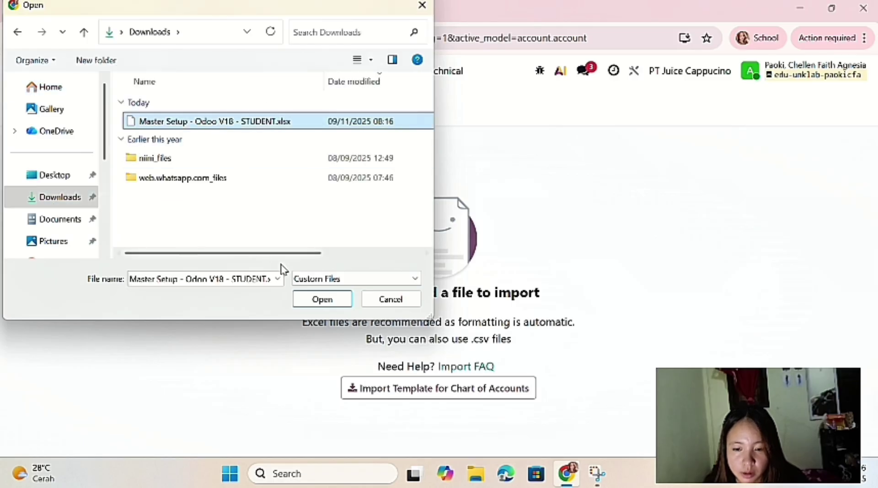
pyautogui.click(296, 300)
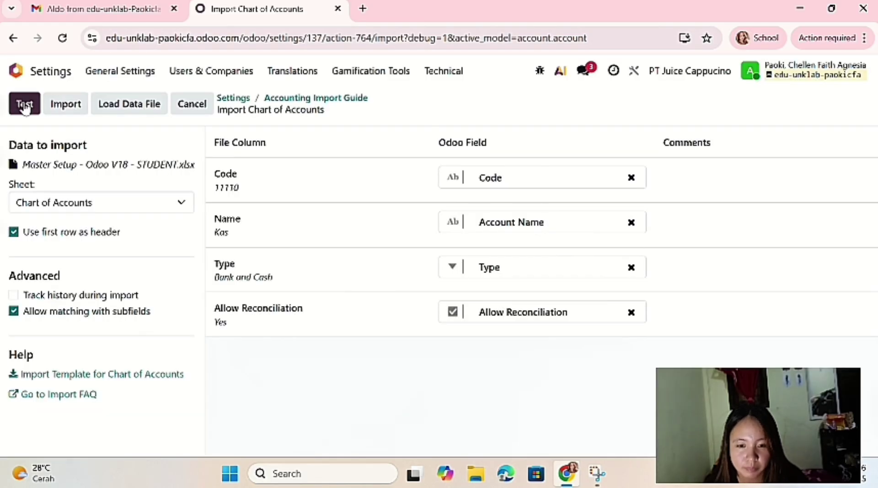
# - Test the Chart of Accounts sheet with its matched columns and import its accounts
pyautogui.click(25, 103)
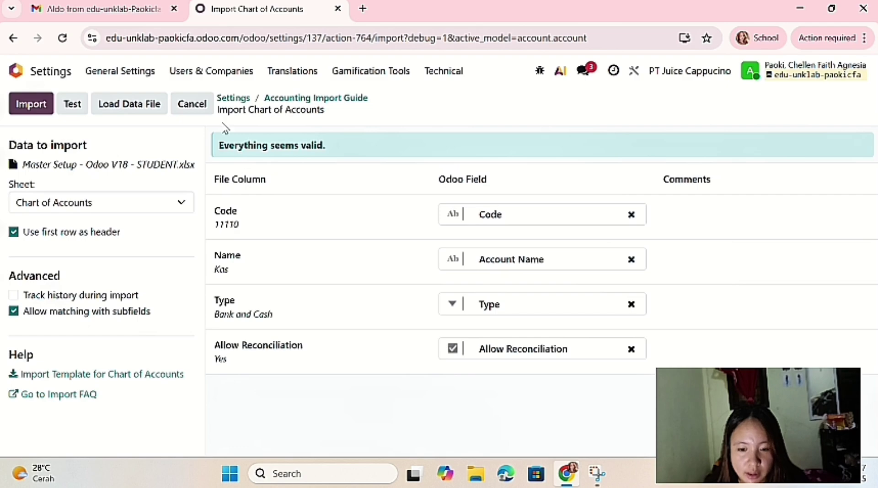
pyautogui.click(27, 112)
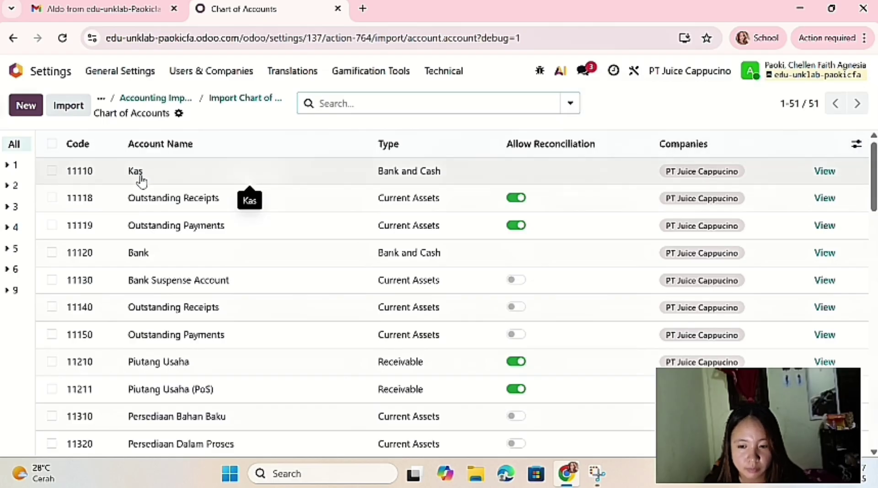
# - Return to the Accounting settings and set the Bank Suspense default account to 11130 Bank Suspense Account
pyautogui.click(102, 101)
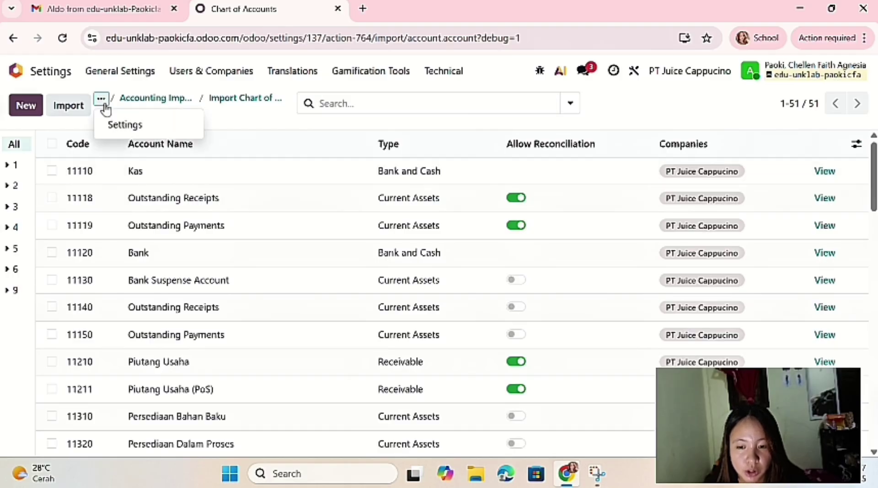
pyautogui.click(111, 123)
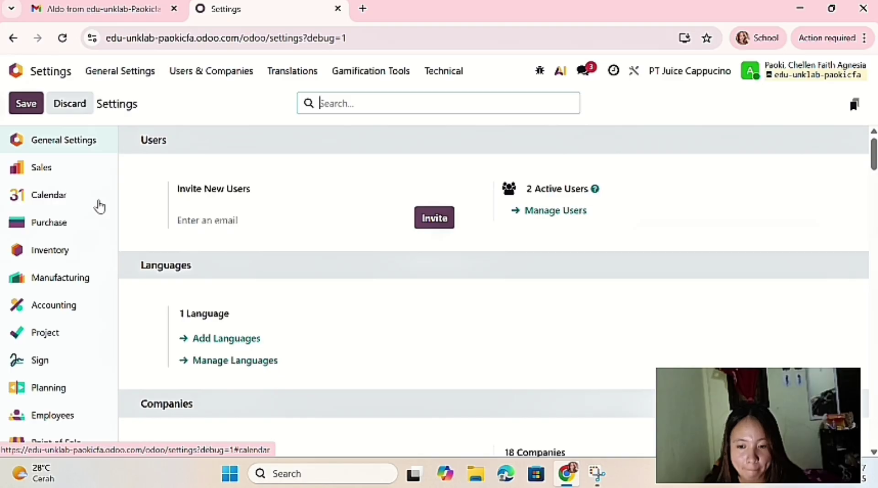
pyautogui.click(70, 303)
pyautogui.scroll(-5, 215, 378)
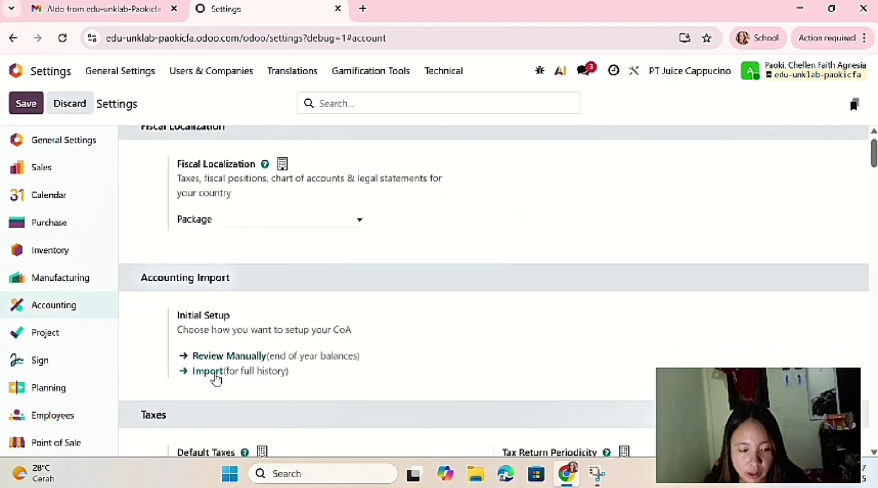
pyautogui.scroll(-14, 215, 377)
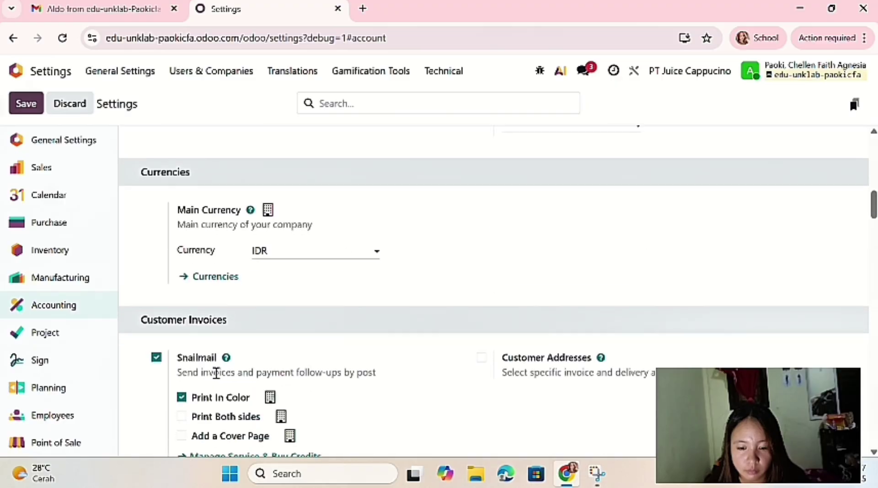
pyautogui.scroll(-10, 217, 379)
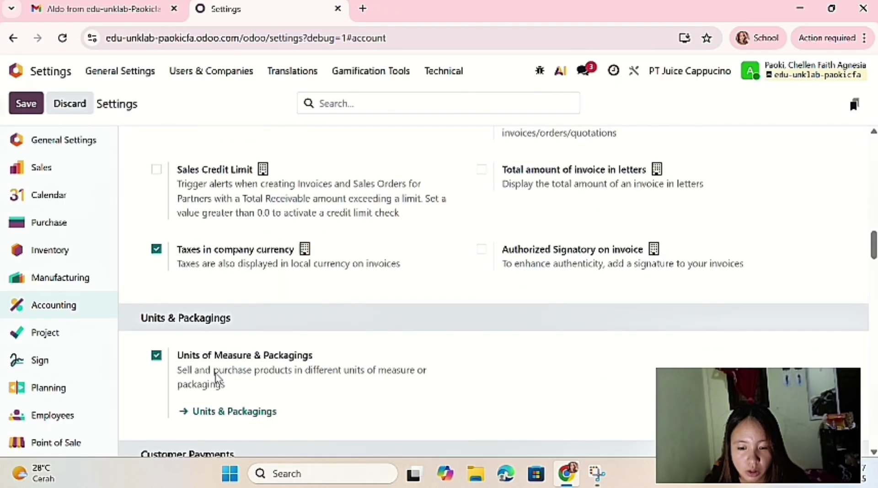
pyautogui.scroll(-12, 217, 379)
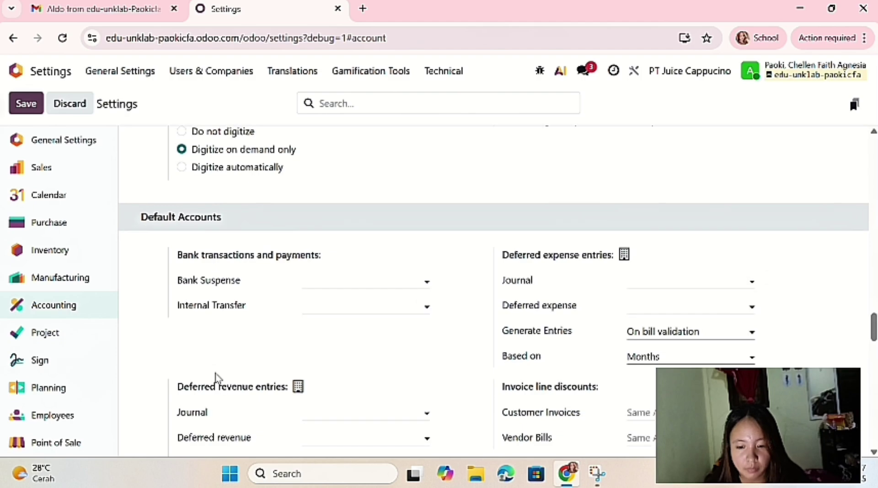
pyautogui.scroll(-1, 248, 362)
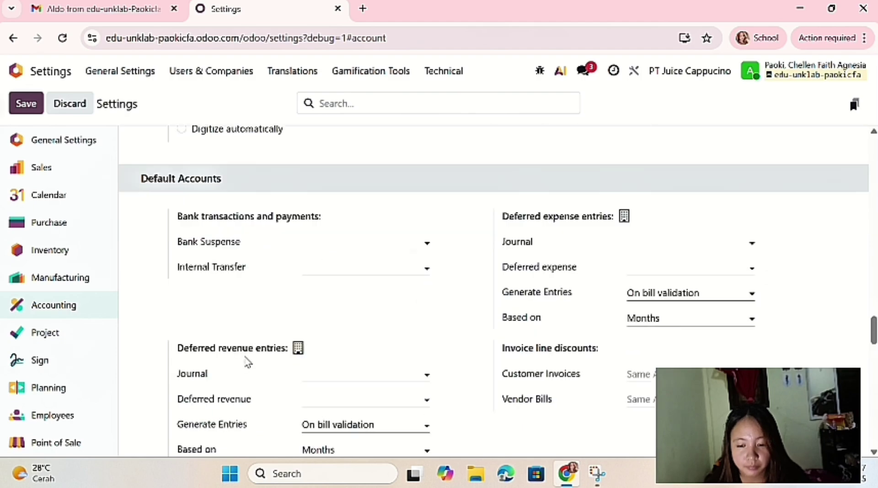
pyautogui.click(369, 241)
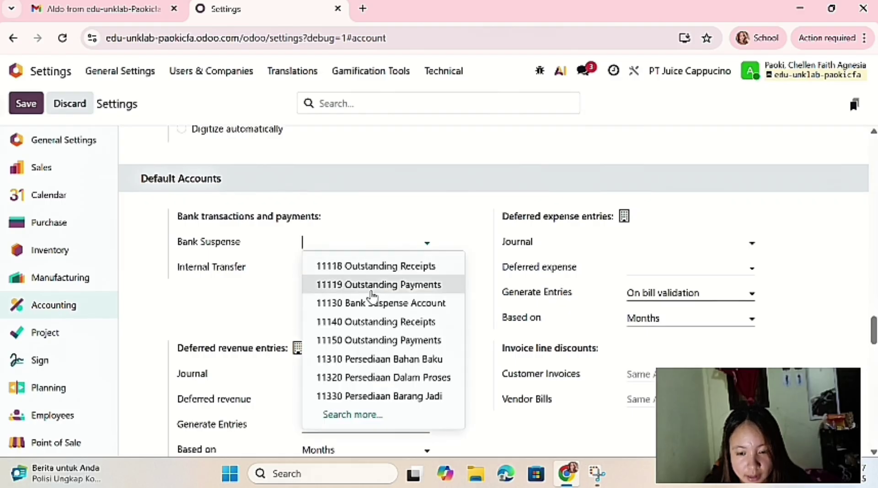
pyautogui.click(373, 304)
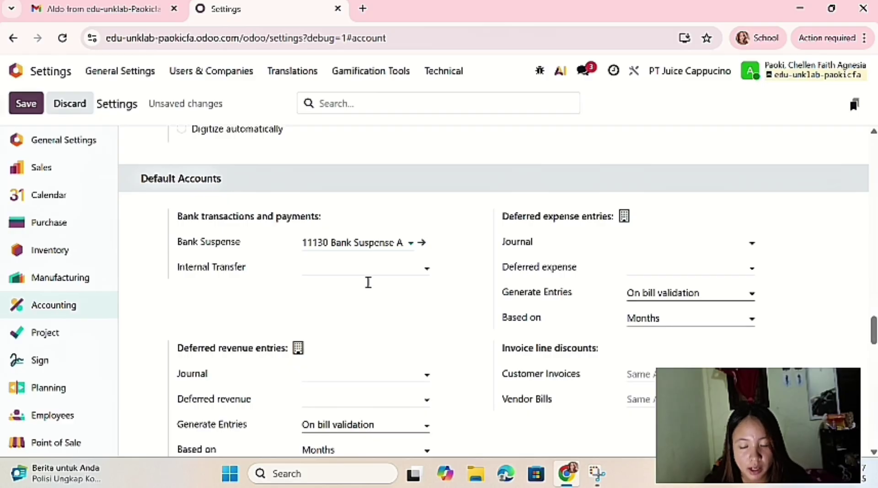
# - Set the default Income Account under Product Accounts to 41110 Penjualan
pyautogui.scroll(-1, 379, 332)
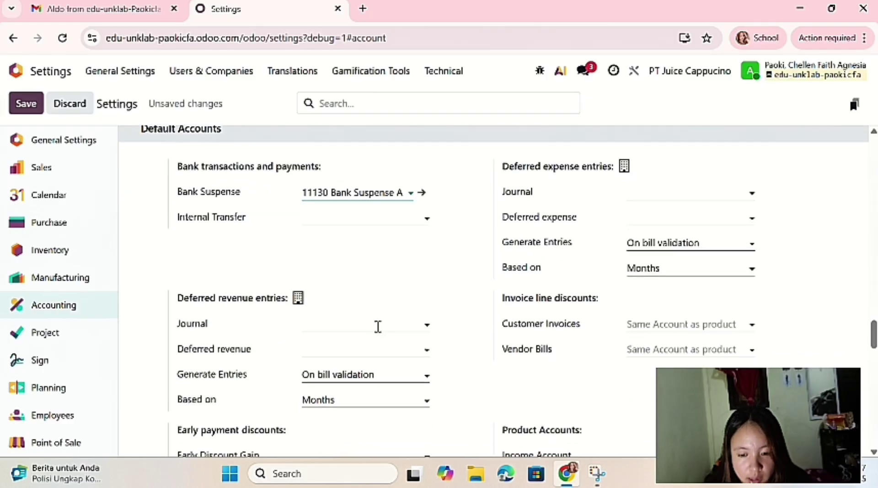
pyautogui.scroll(-1, 377, 326)
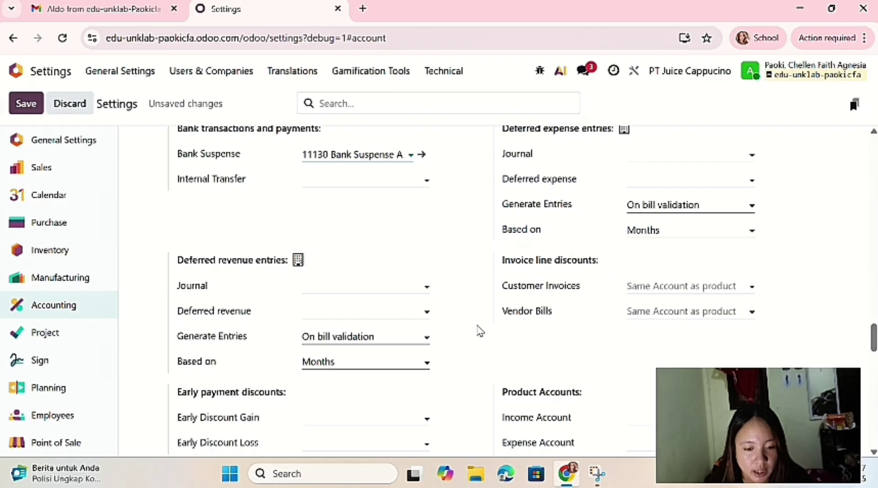
pyautogui.moveTo(529, 316)
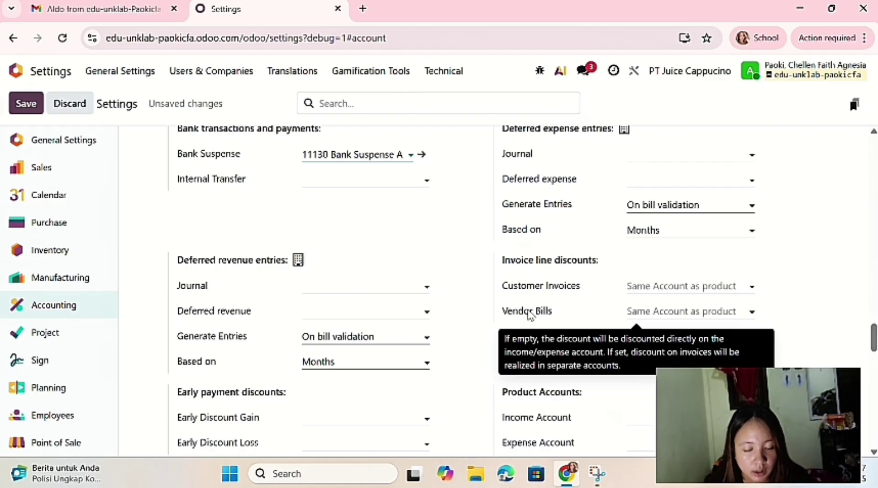
pyautogui.scroll(-1, 535, 347)
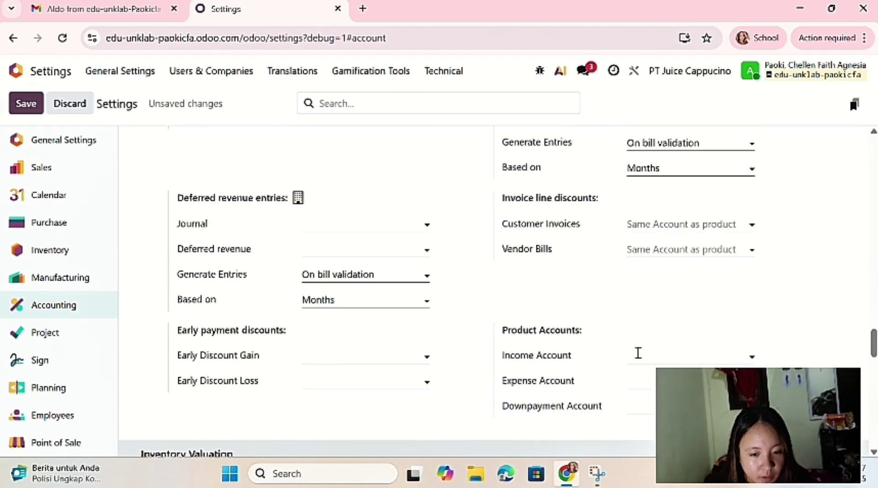
pyautogui.click(643, 354)
pyautogui.write('pen')
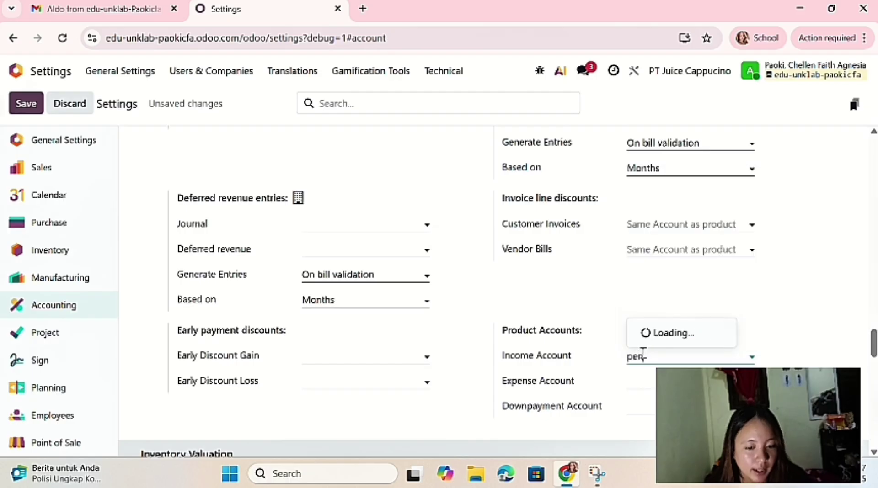
pyautogui.click(696, 260)
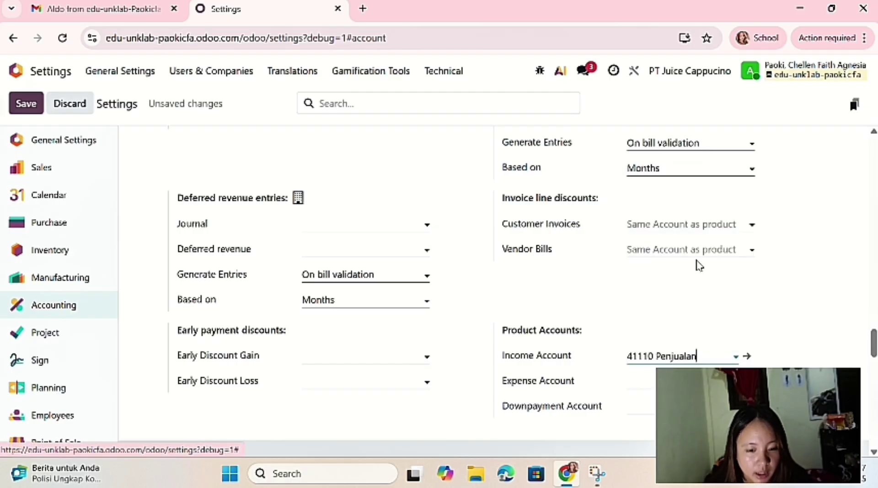
# - Set the default product Expense Account to 51110 Kos Barang Terjual
pyautogui.click(642, 384)
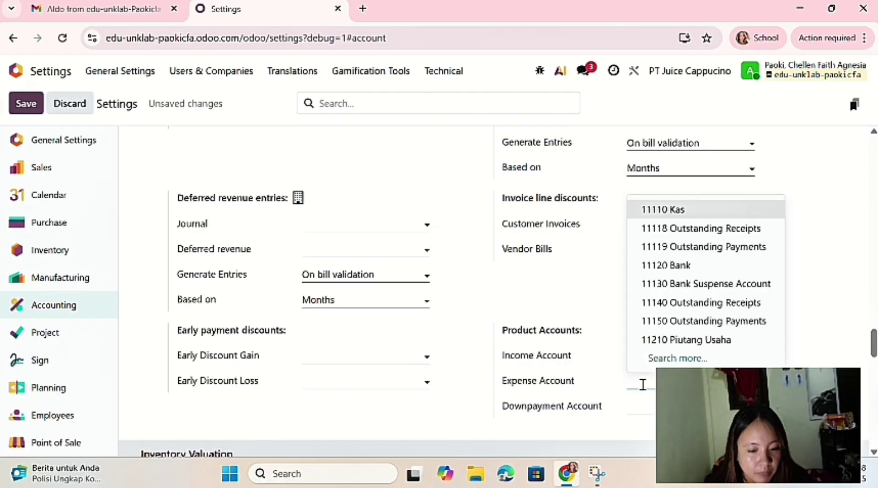
pyautogui.write('kkos')
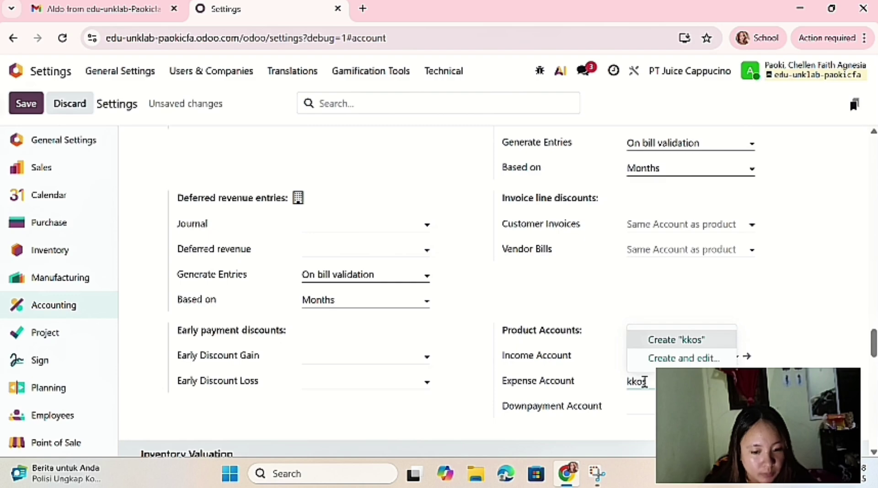
pyautogui.press('BackSpace')
pyautogui.press('BackSpace')
pyautogui.press('BackSpace')
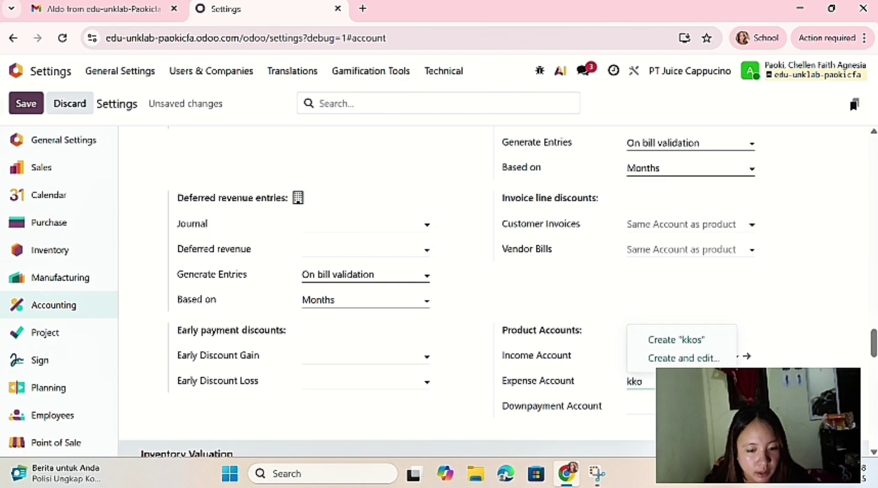
pyautogui.write('os')
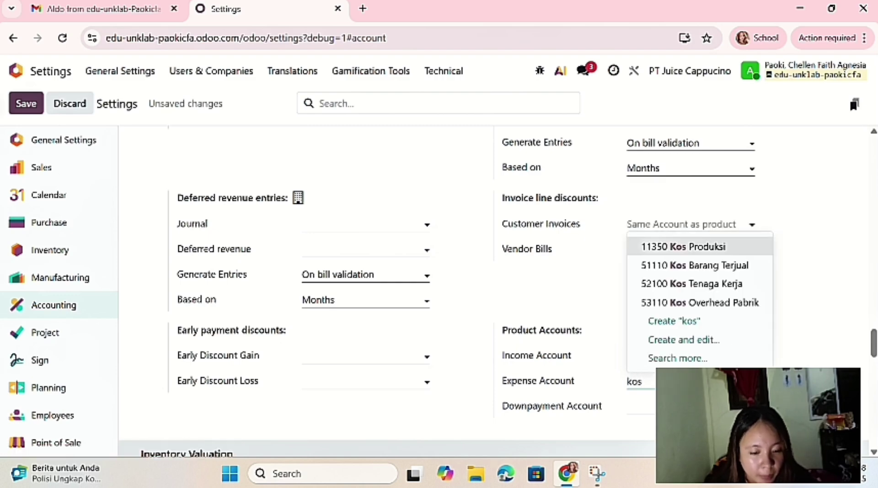
pyautogui.click(688, 265)
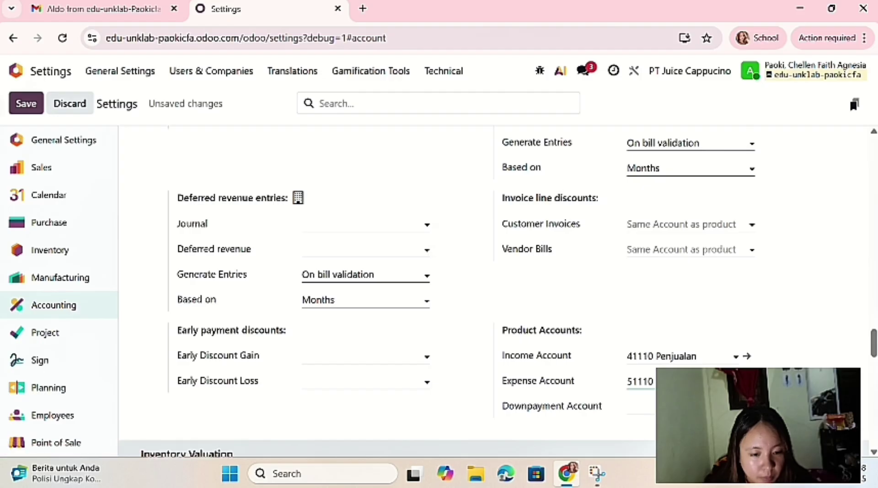
# - Set the Downpayment Account to 21120 Uang Muka Penjualan and save the Accounting settings
pyautogui.click(640, 407)
pyautogui.write('uang')
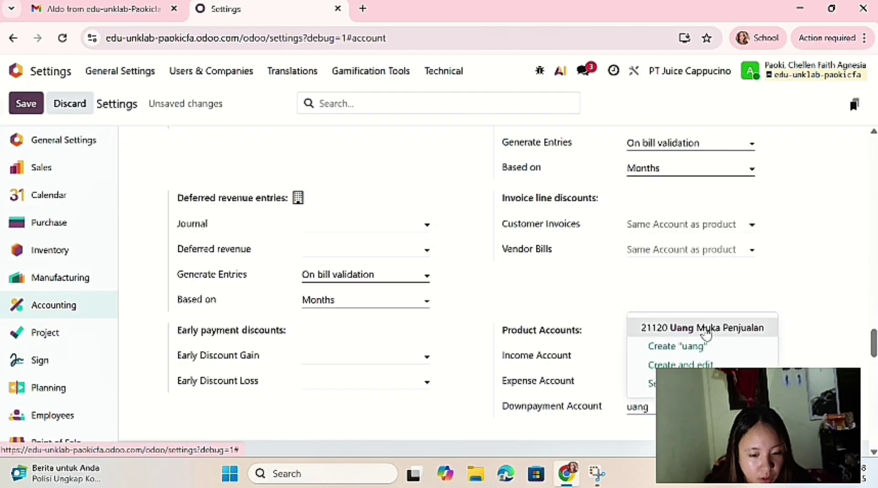
pyautogui.click(707, 334)
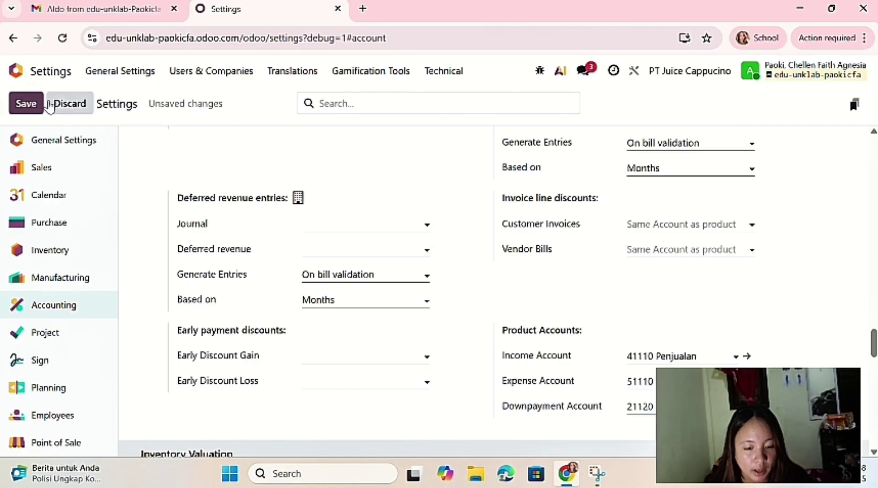
pyautogui.click(28, 108)
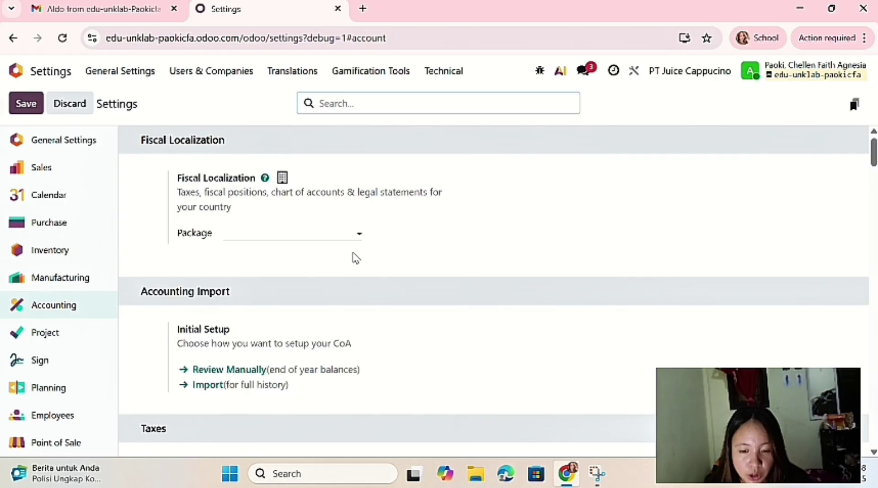
# - Start creating a new default Sales Tax named PPN KELUARAN in the Accounting settings
pyautogui.scroll(-6, 386, 287)
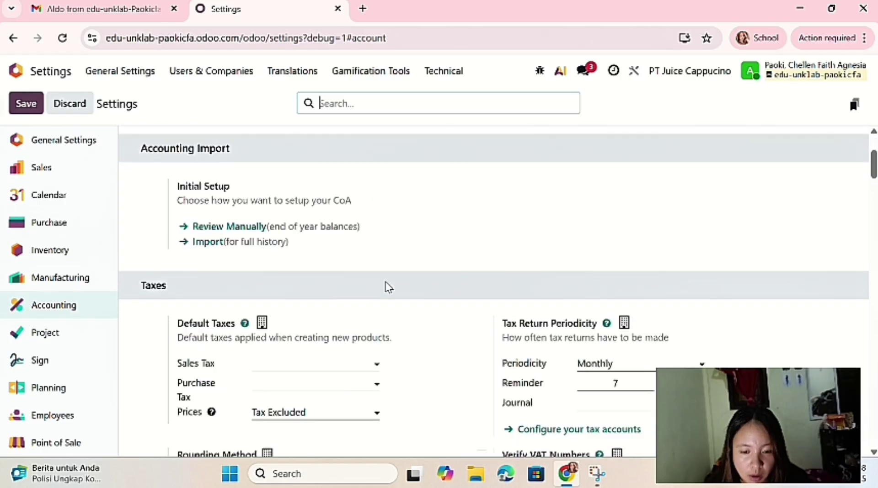
pyautogui.scroll(-1, 387, 288)
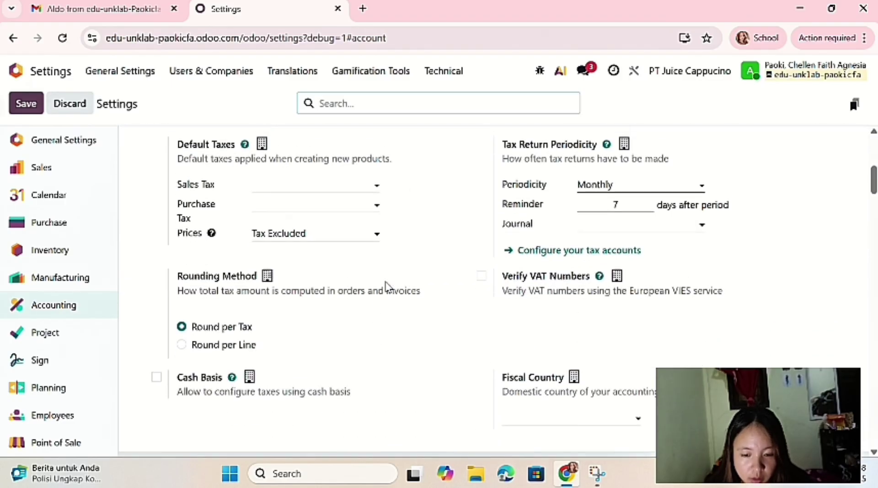
pyautogui.click(307, 184)
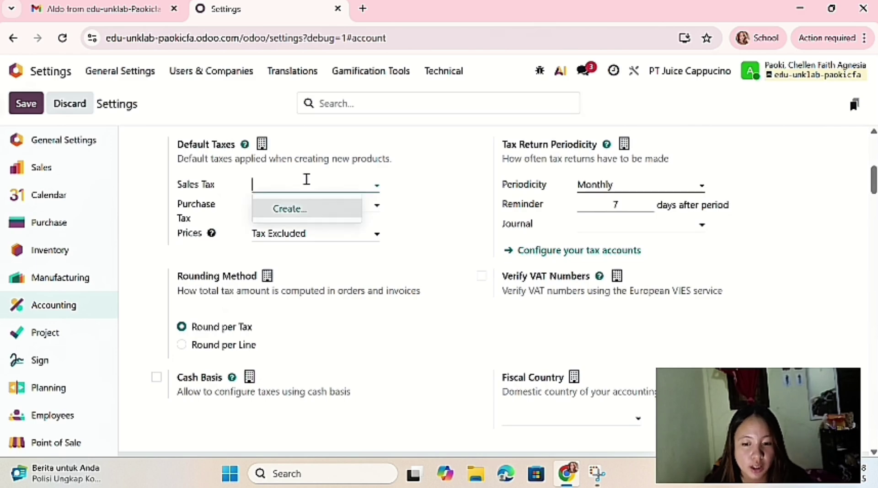
pyautogui.write('PPN KR')
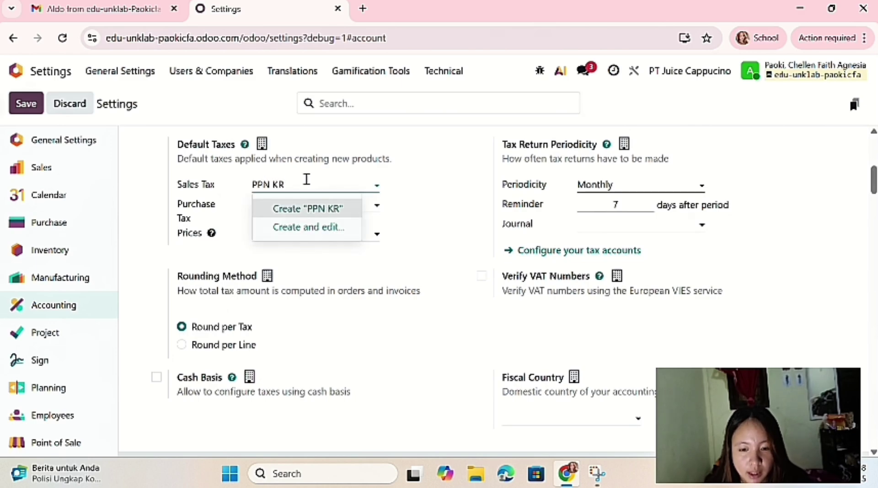
pyautogui.press('BackSpace')
pyautogui.write('E')
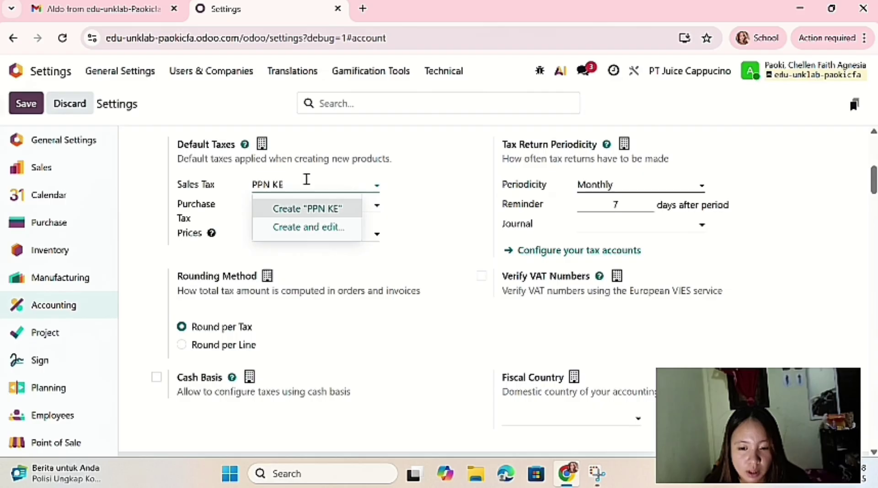
pyautogui.write('LUARAM')
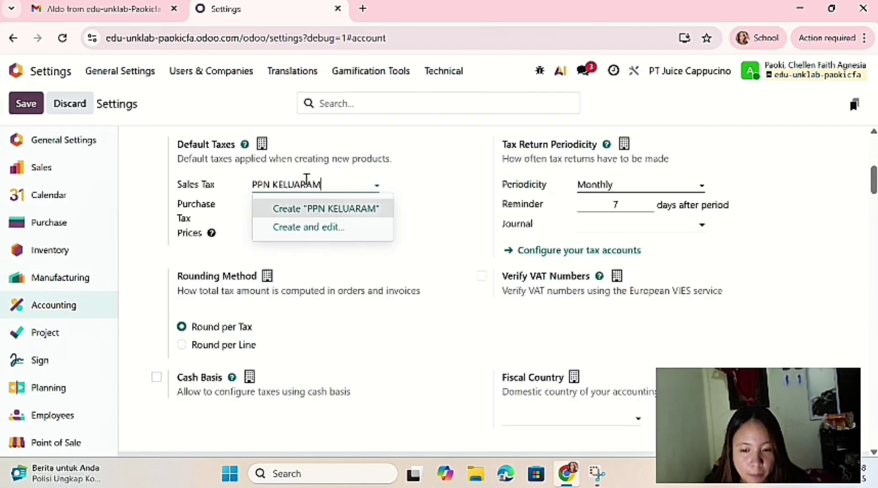
pyautogui.press('BackSpace')
pyautogui.write('N')
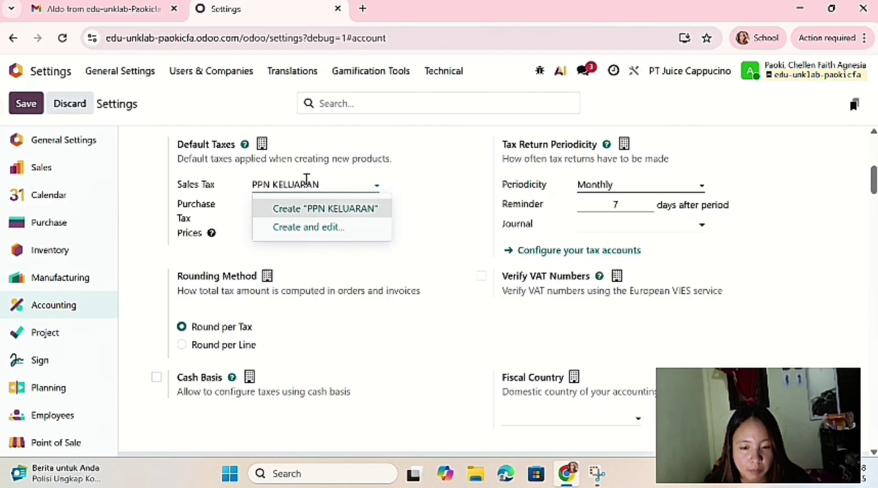
pyautogui.click(317, 207)
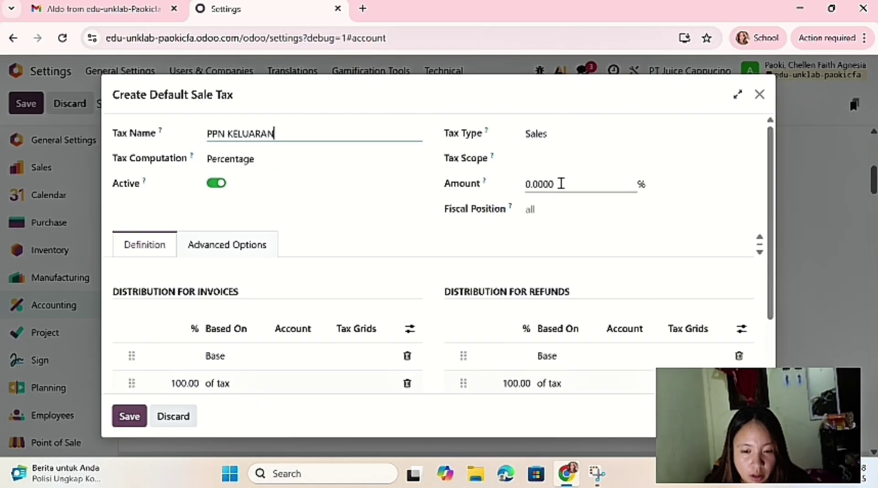
# - Set the amount of the PPN KELUARAN sales tax to 10%
pyautogui.click(560, 183)
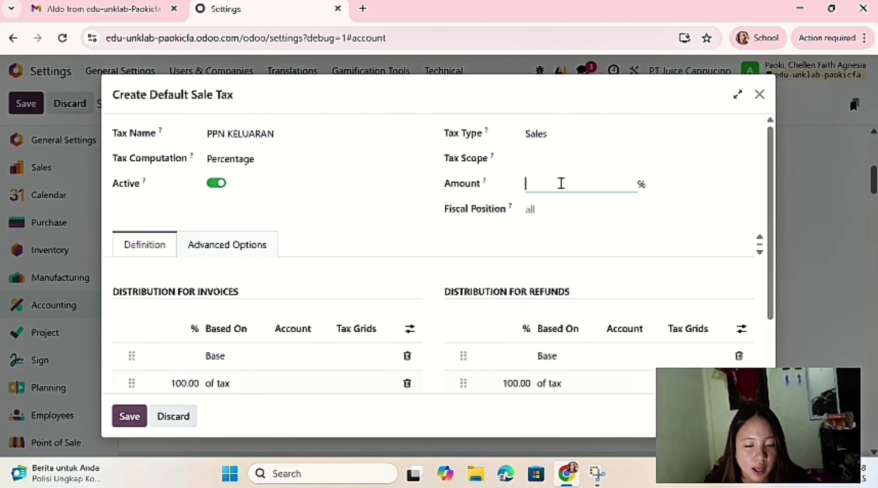
pyautogui.write('10')
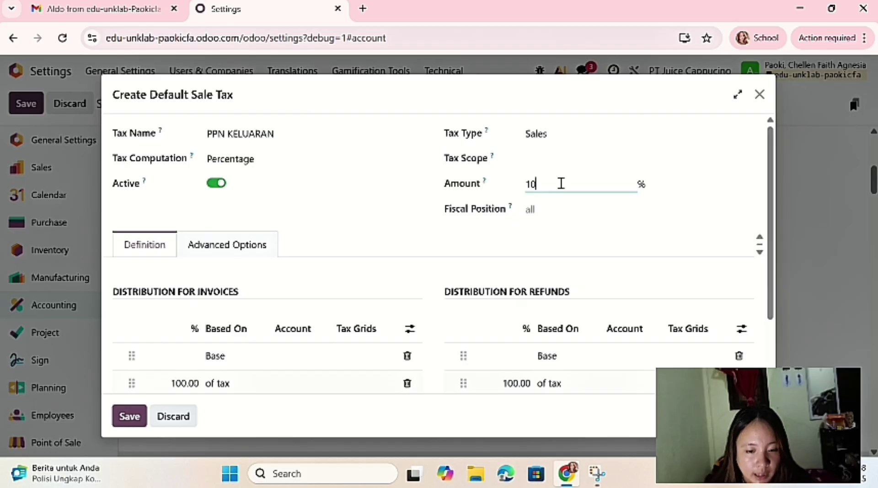
pyautogui.press('Return')
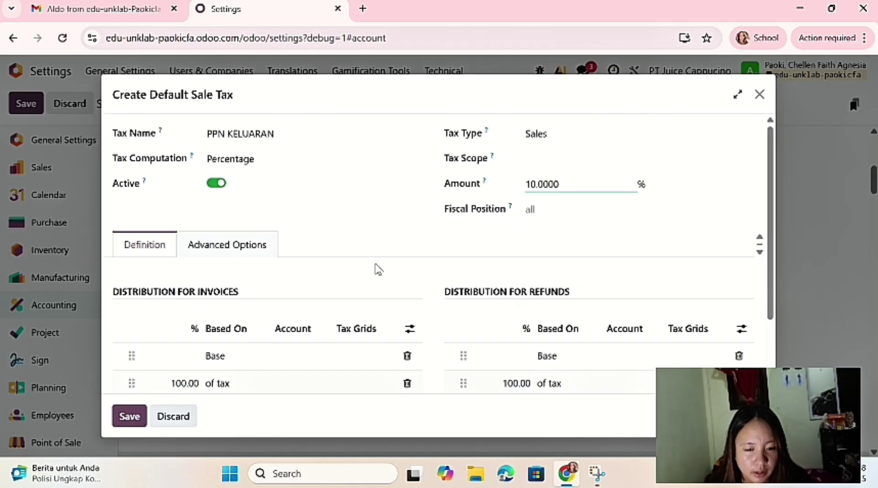
# - Assign account 21150 PPN to the 100% of tax lines in both the invoice and refund distributions
pyautogui.click(287, 381)
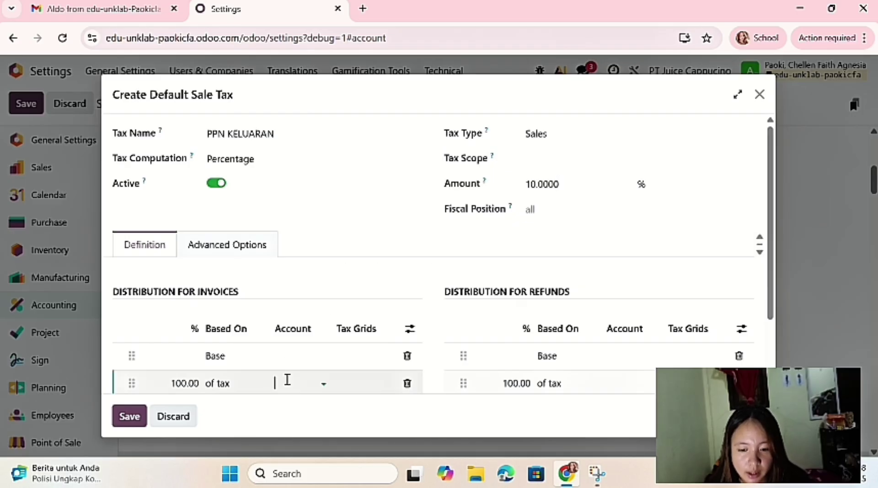
pyautogui.write('kel')
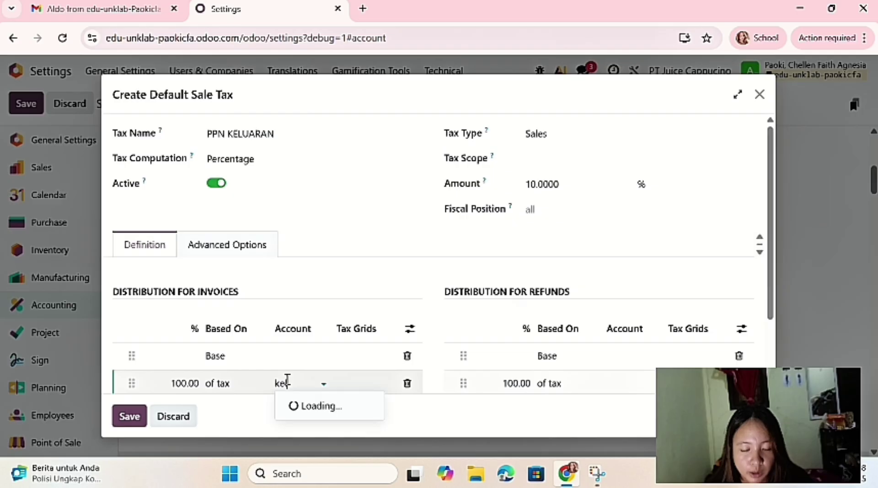
pyautogui.click(297, 407)
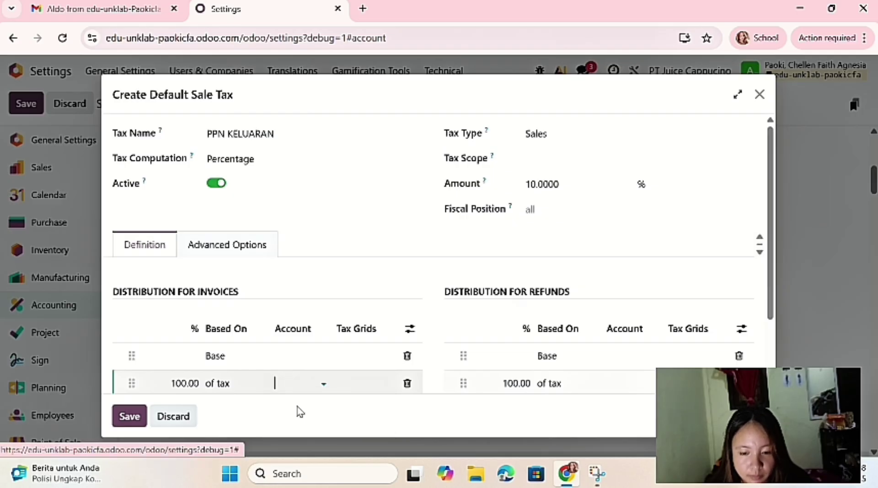
pyautogui.click(627, 386)
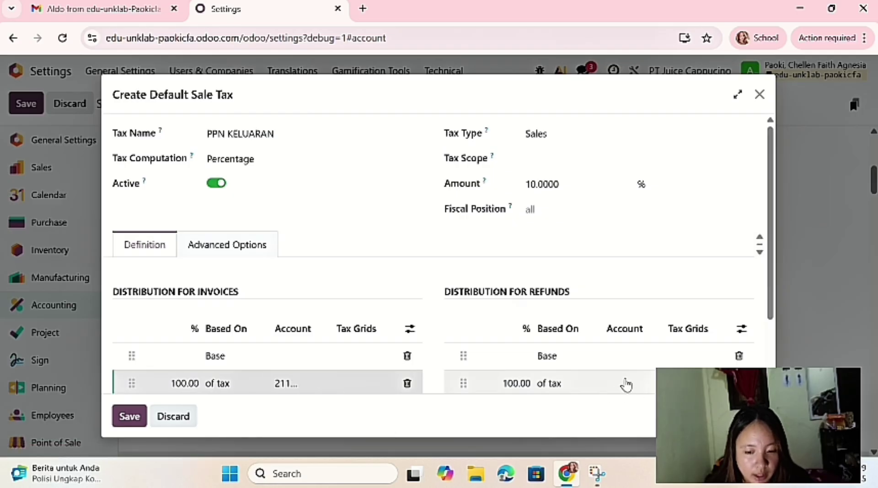
pyautogui.write('kel')
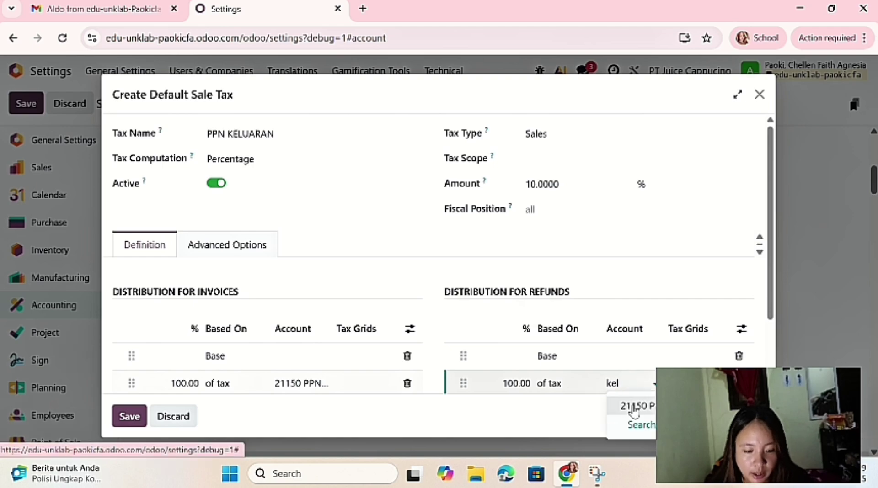
pyautogui.click(633, 408)
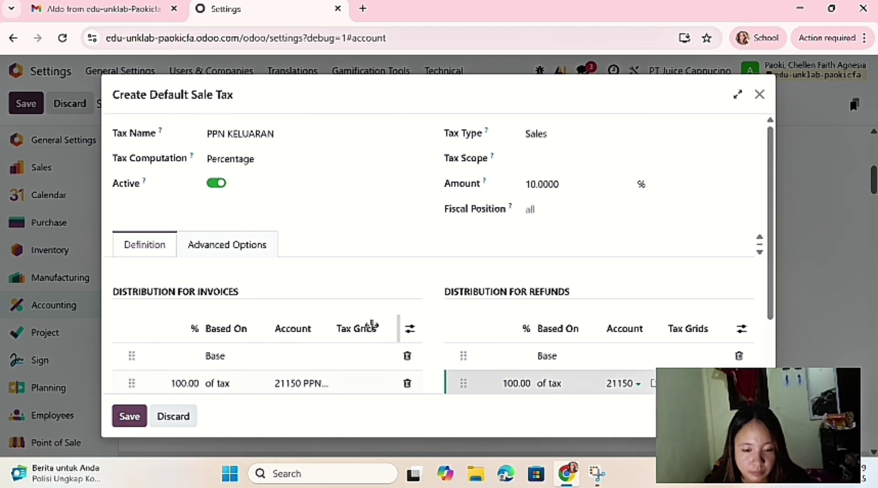
# - Create the tax group PPN for the sales tax, set its country to Indonesia and save the tax
pyautogui.click(238, 243)
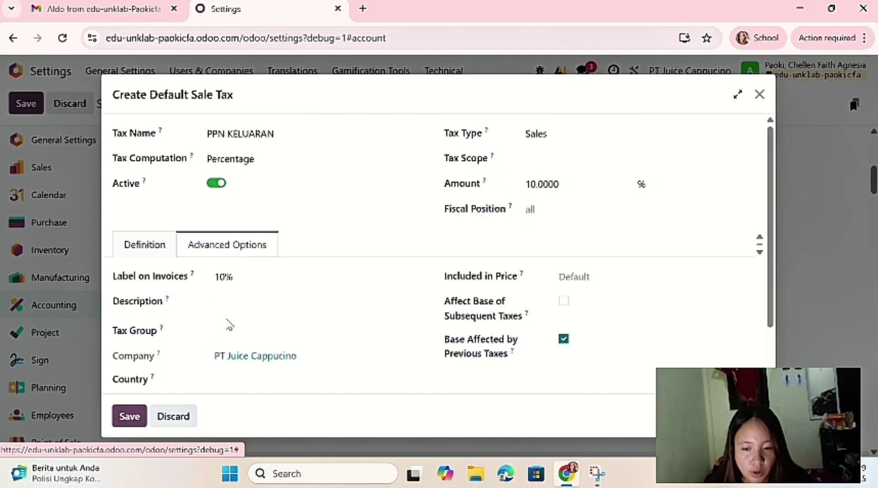
pyautogui.click(229, 327)
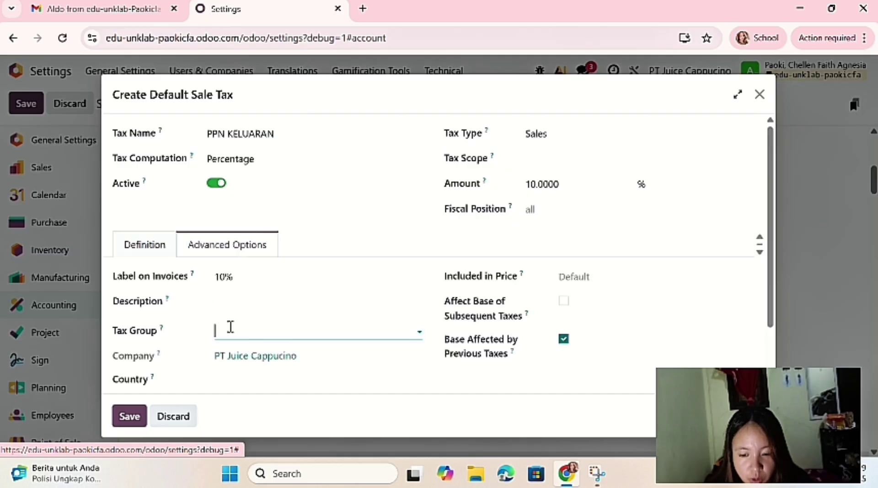
pyautogui.write('PPN')
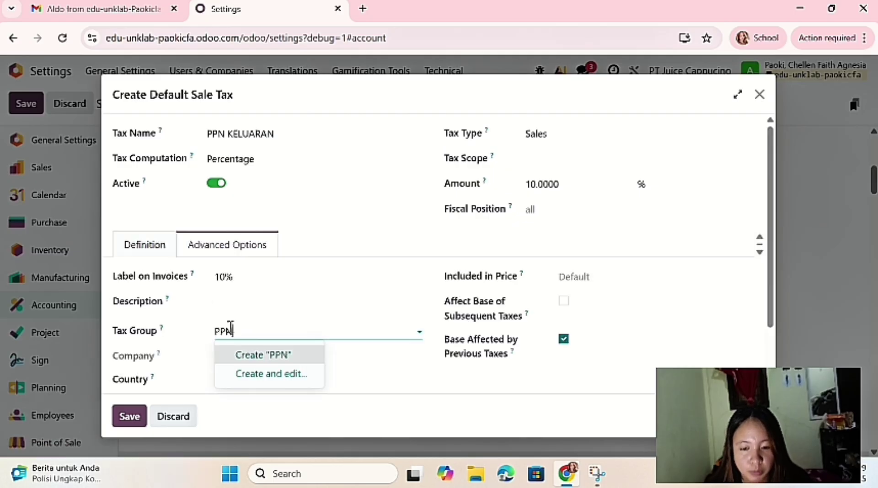
pyautogui.click(255, 355)
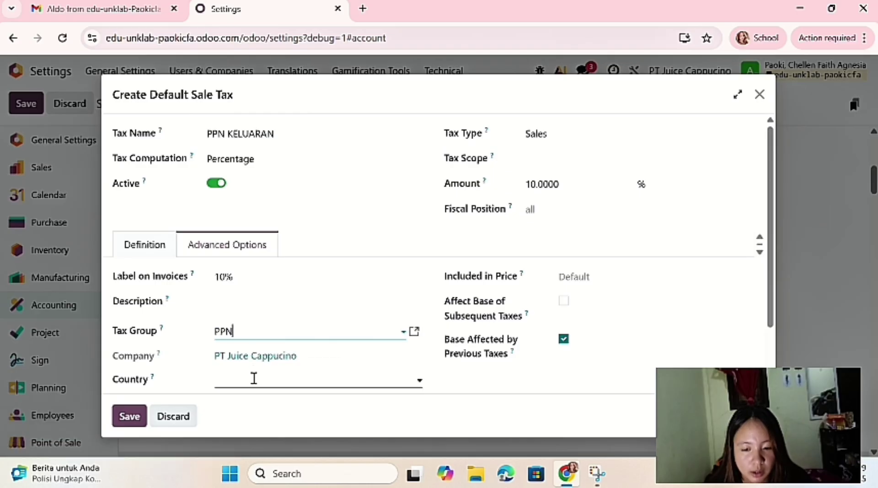
pyautogui.click(254, 379)
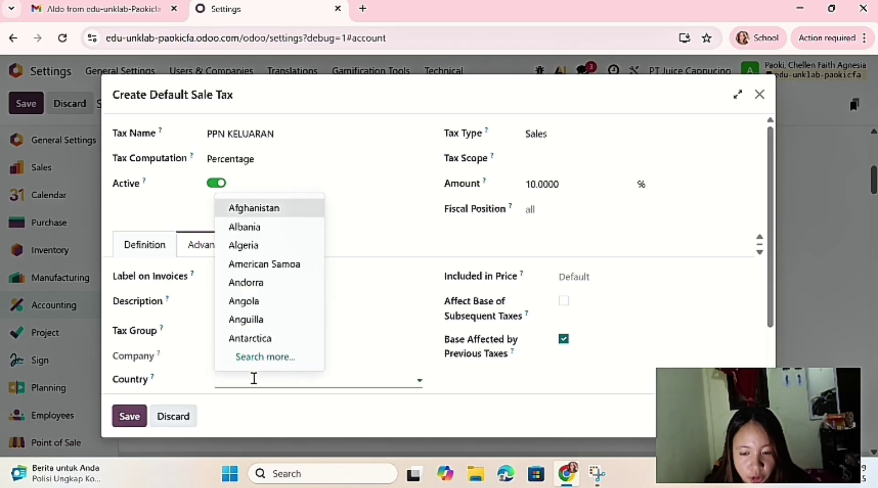
pyautogui.write('indo')
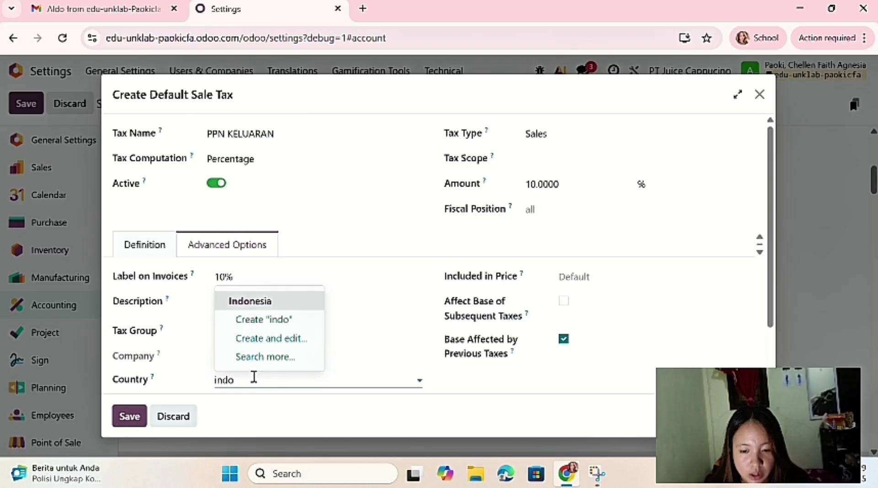
pyautogui.click(257, 303)
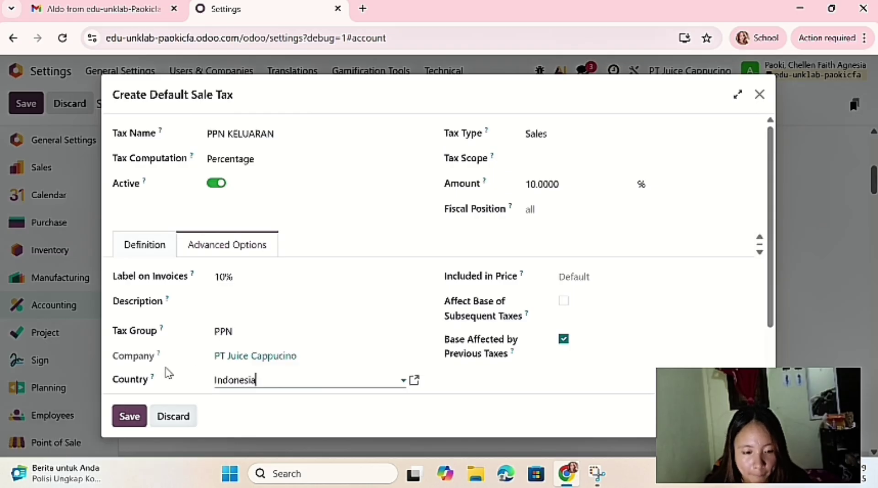
pyautogui.click(132, 412)
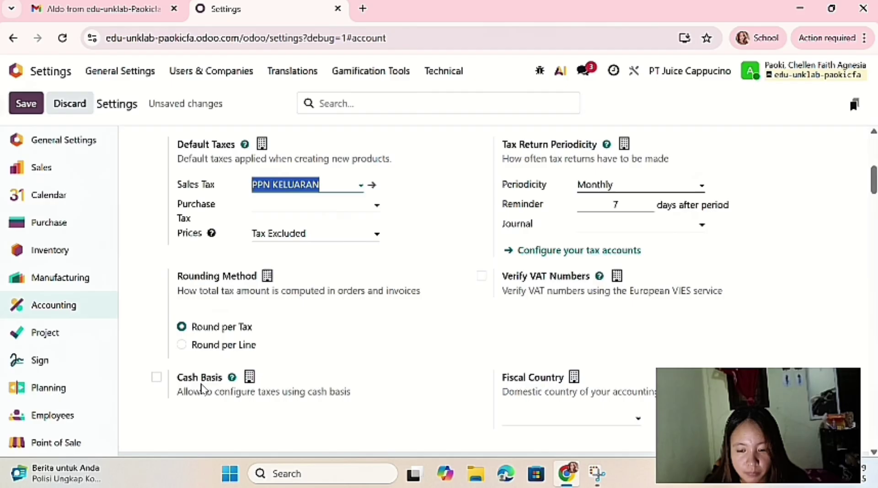
# - Create PPN MASUKAN as the default Purchase Tax and save the Accounting settings
pyautogui.click(327, 207)
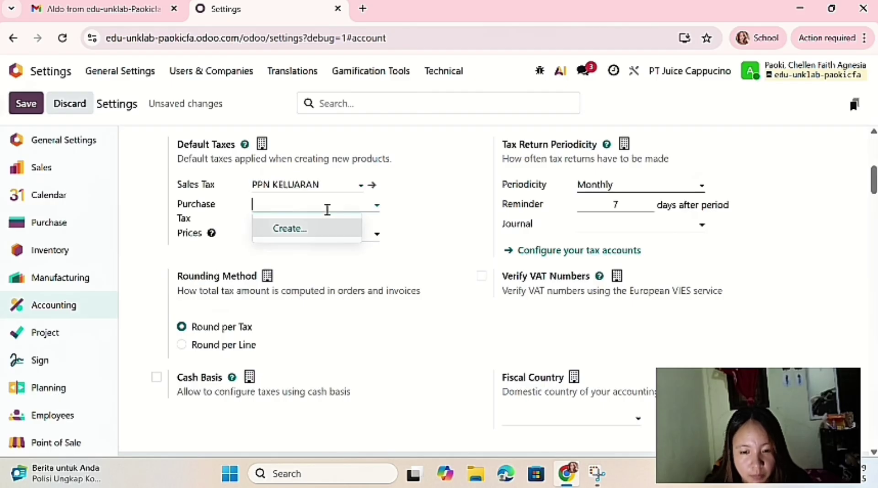
pyautogui.write('PPN ')
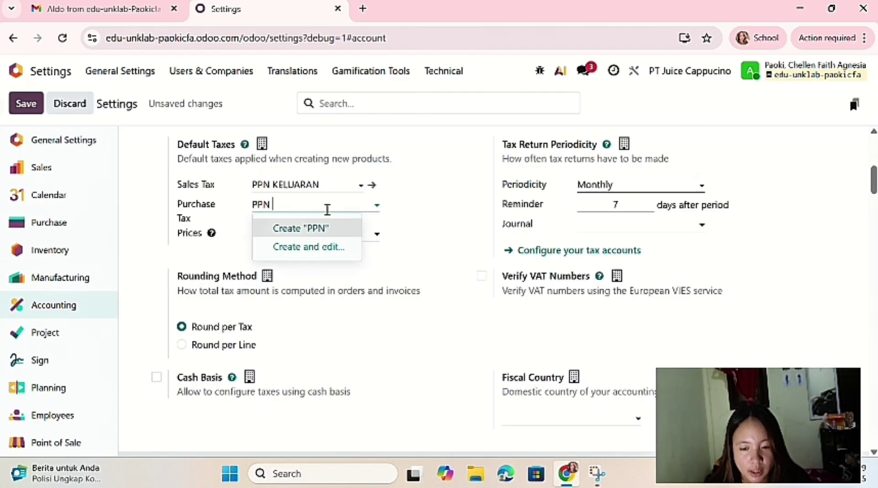
pyautogui.write('MASUKAN')
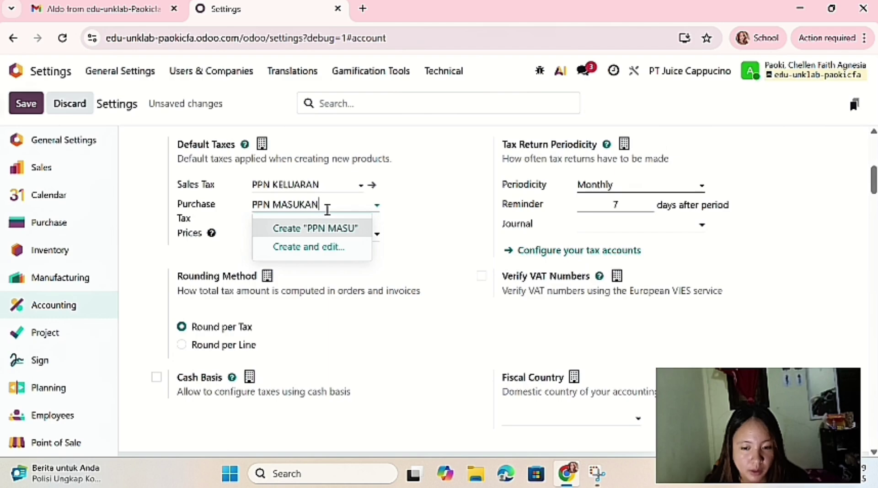
pyautogui.click(333, 227)
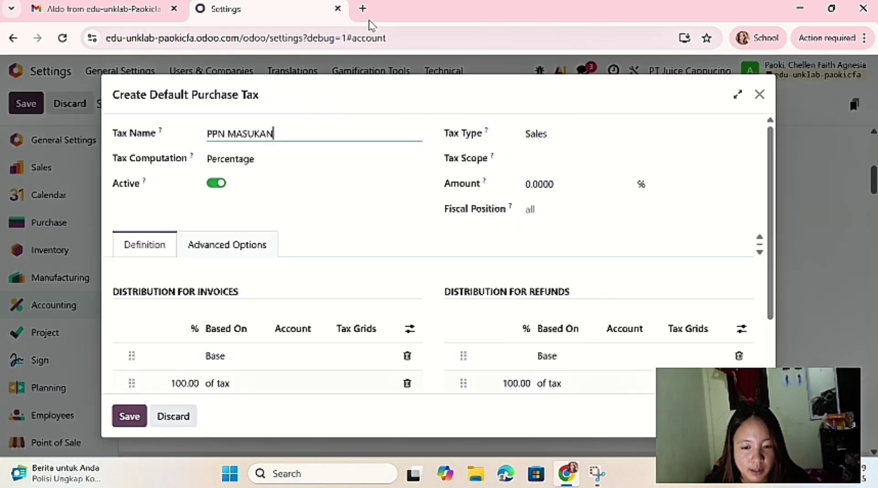
pyautogui.hotkey('alt', 's')
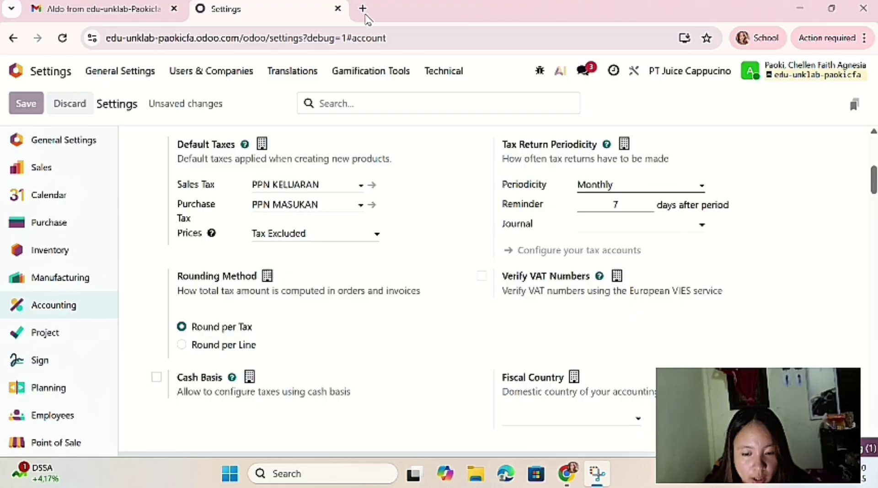
pyautogui.hotkey('alt', 's')
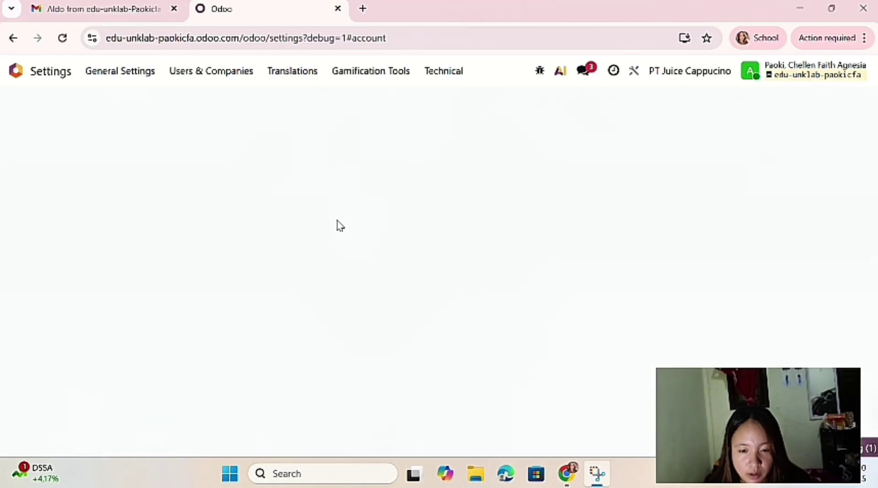
# - Set the Customer Invoices account under Invoice line discounts to 43110 Diskon Penjualan
pyautogui.scroll(-2, 311, 266)
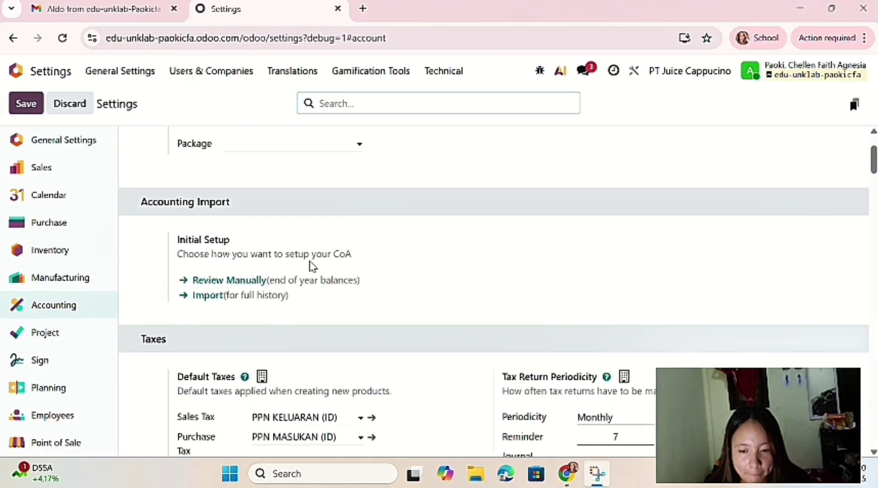
pyautogui.scroll(-1, 313, 266)
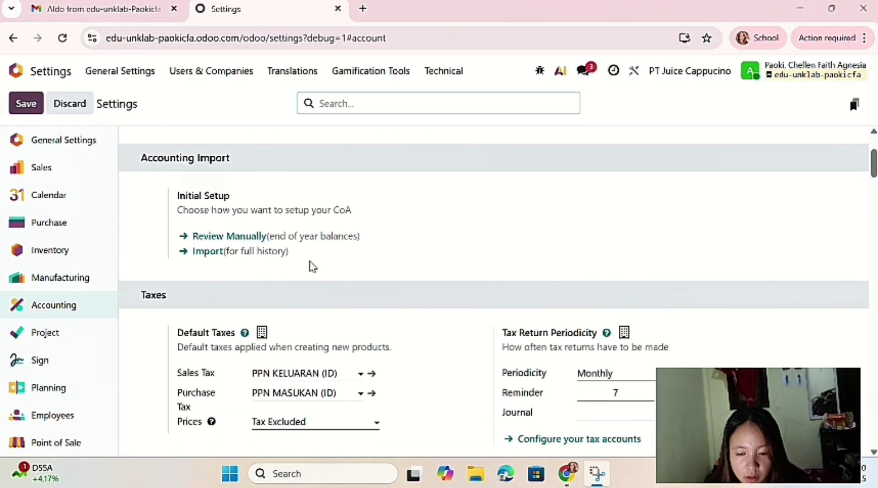
pyautogui.scroll(-1, 313, 266)
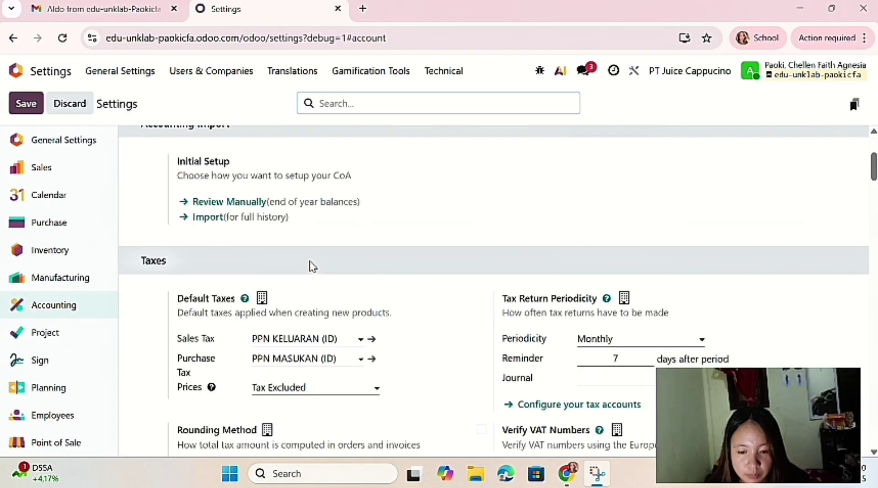
pyautogui.scroll(-20, 448, 335)
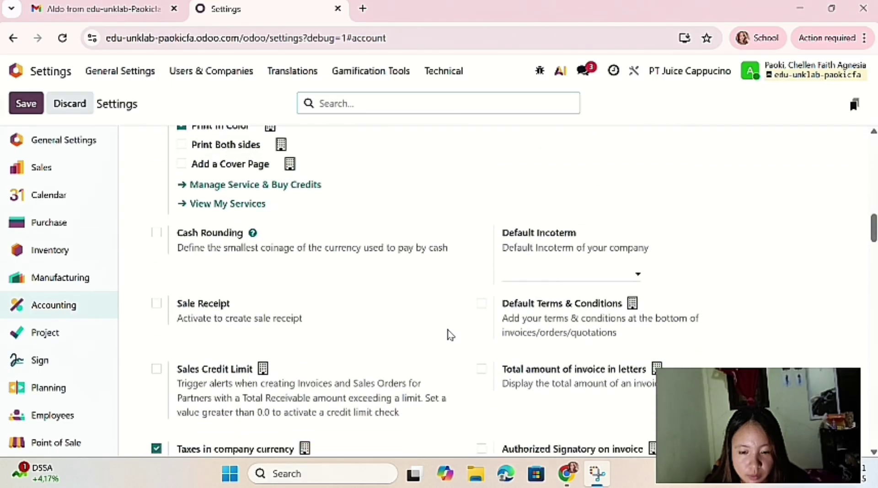
pyautogui.scroll(-13, 449, 335)
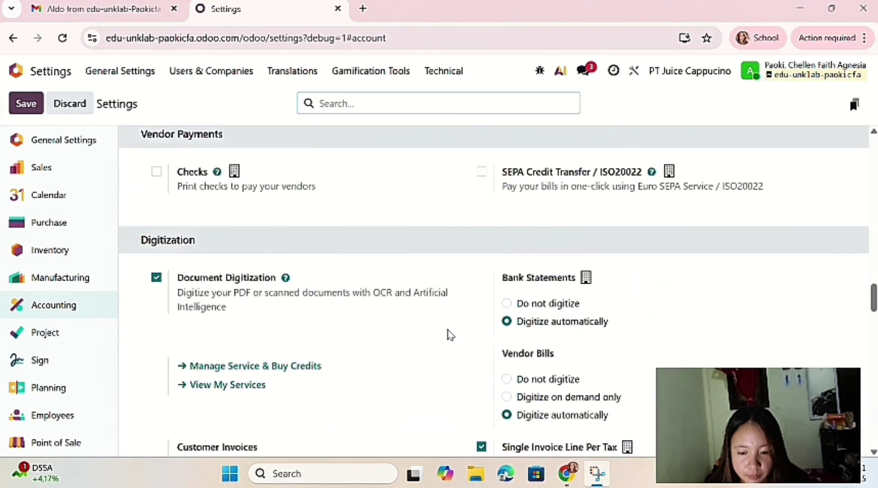
pyautogui.scroll(-3, 448, 335)
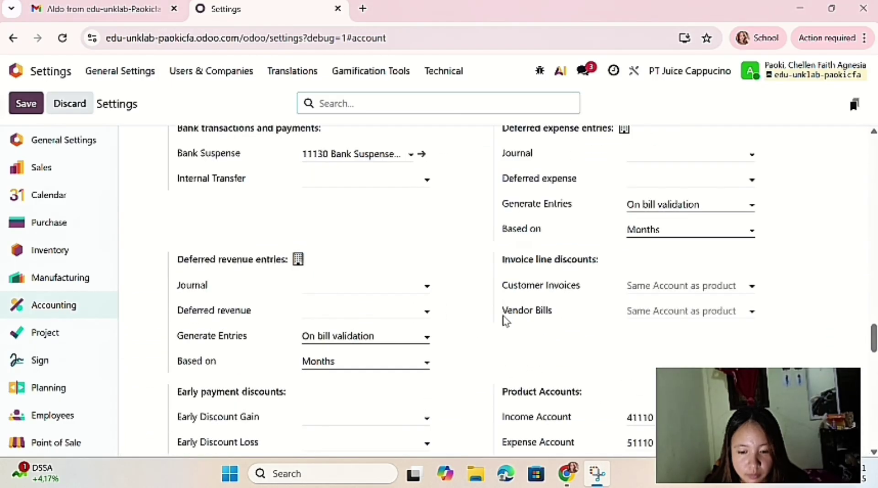
pyautogui.click(680, 288)
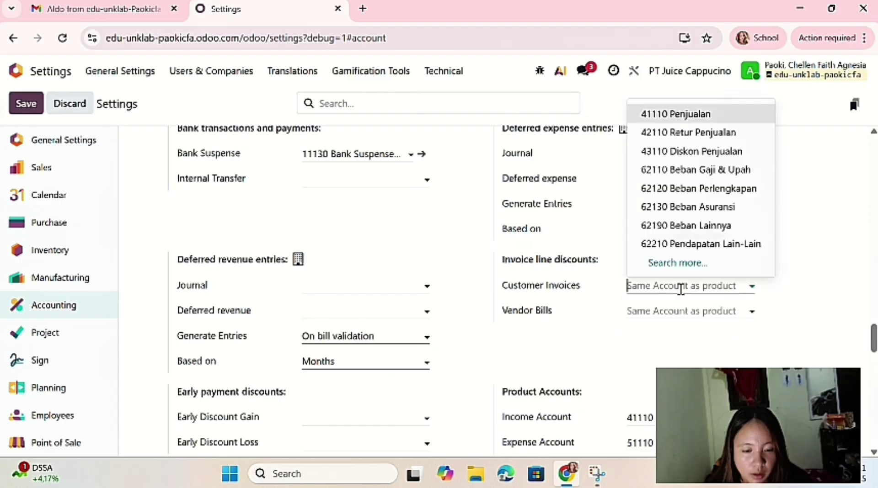
pyautogui.write('dis')
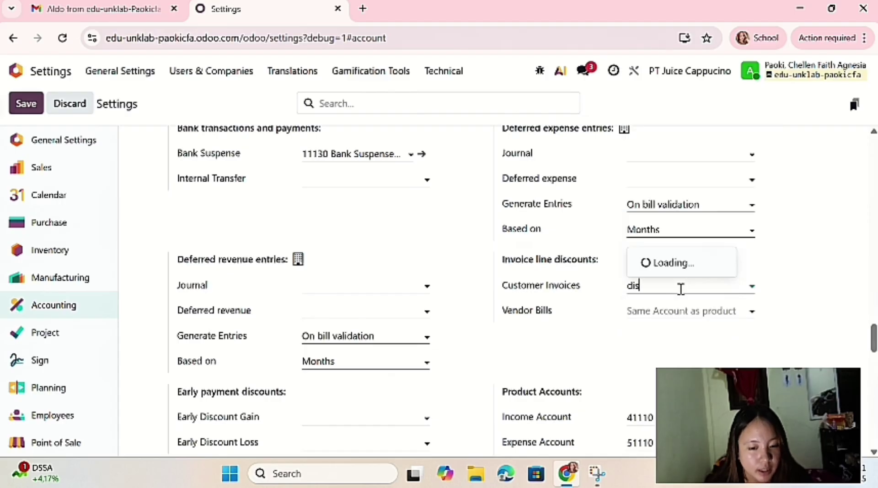
pyautogui.click(691, 204)
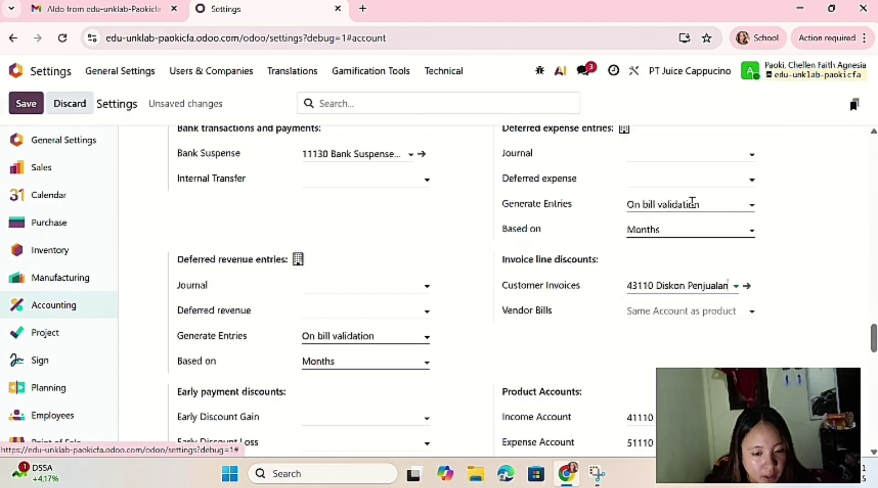
# - Review the discount, product account, inventory valuation and default tax entries across the Accounting settings
pyautogui.scroll(-1, 674, 352)
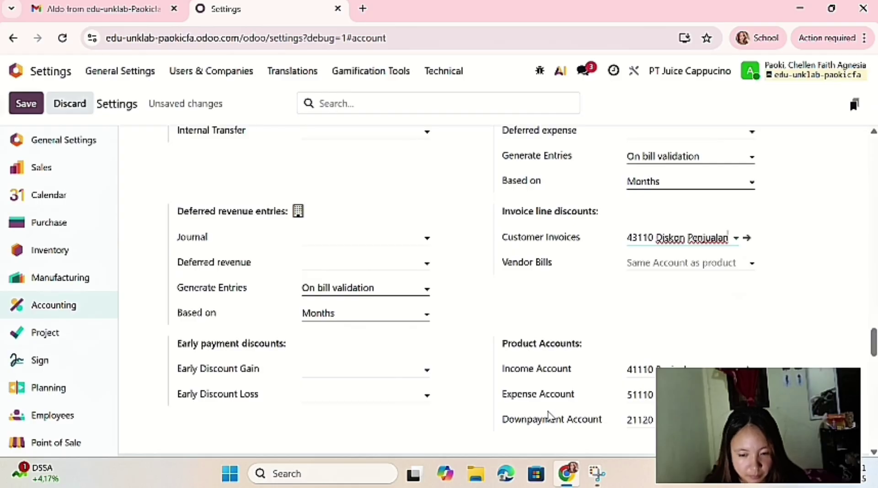
pyautogui.scroll(-2, 548, 416)
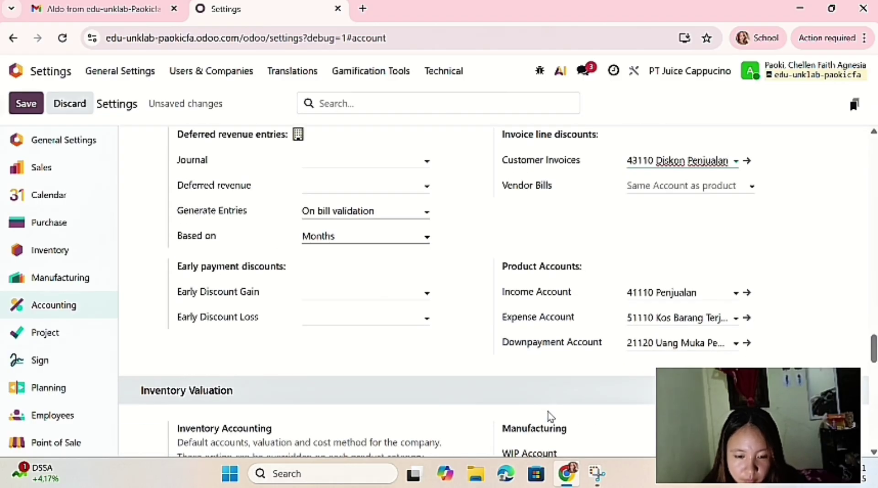
pyautogui.scroll(-1, 551, 417)
pyautogui.scroll(-2, 551, 417)
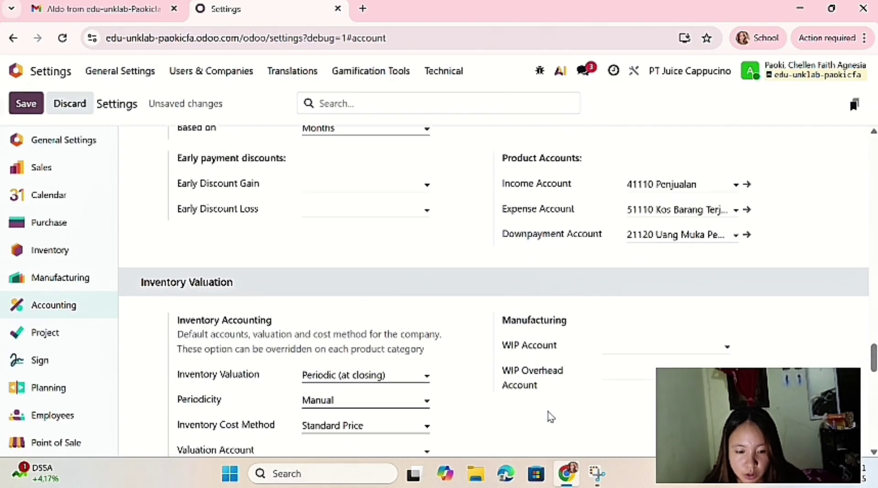
pyautogui.scroll(1, 551, 417)
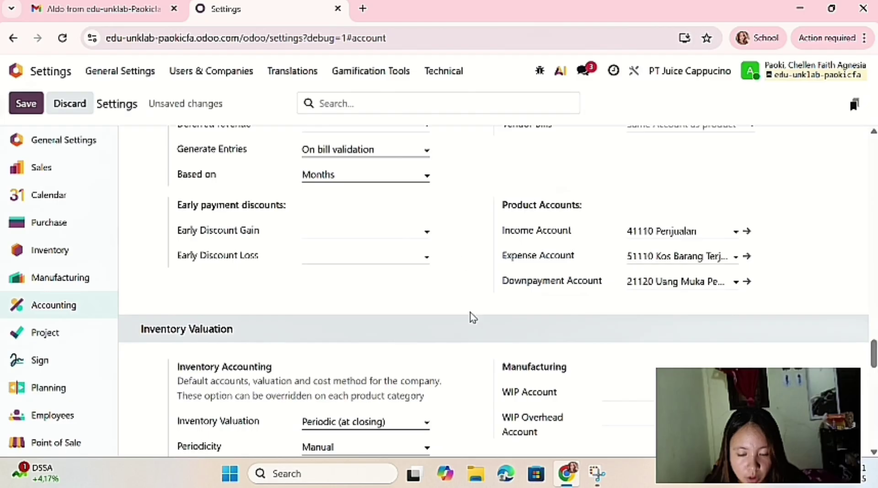
pyautogui.scroll(-2, 497, 350)
pyautogui.scroll(5, 497, 350)
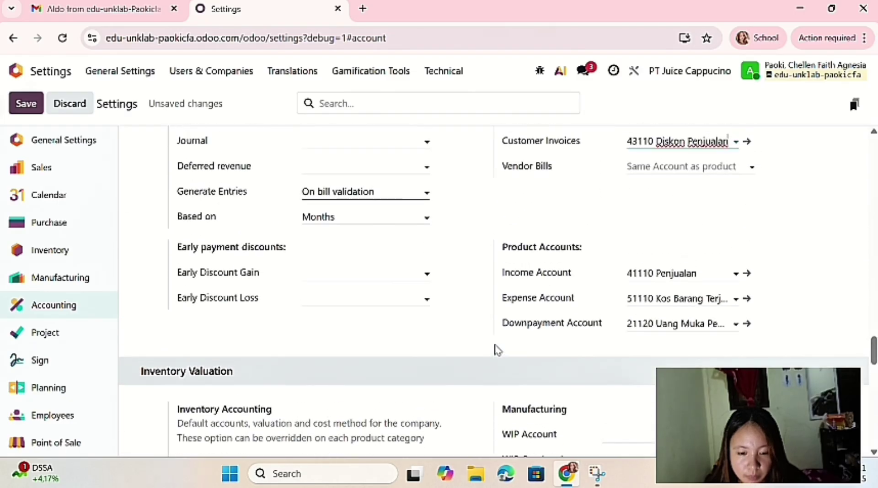
pyautogui.scroll(8, 497, 350)
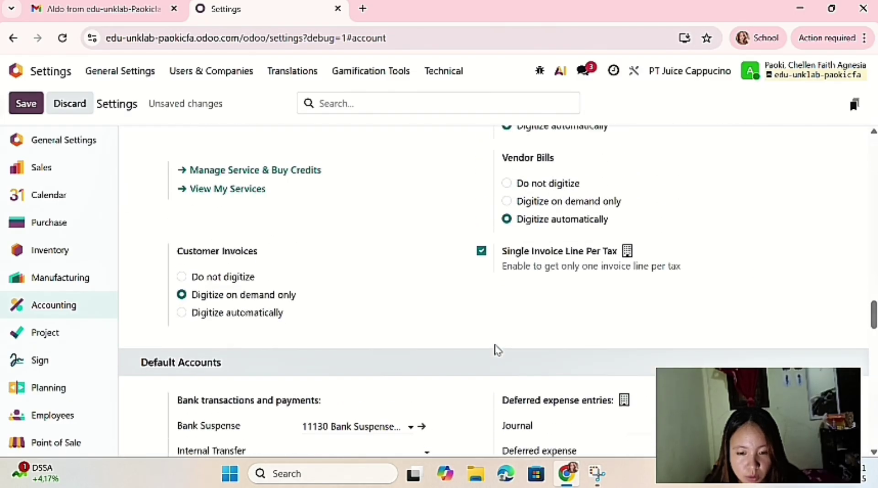
pyautogui.scroll(20, 497, 351)
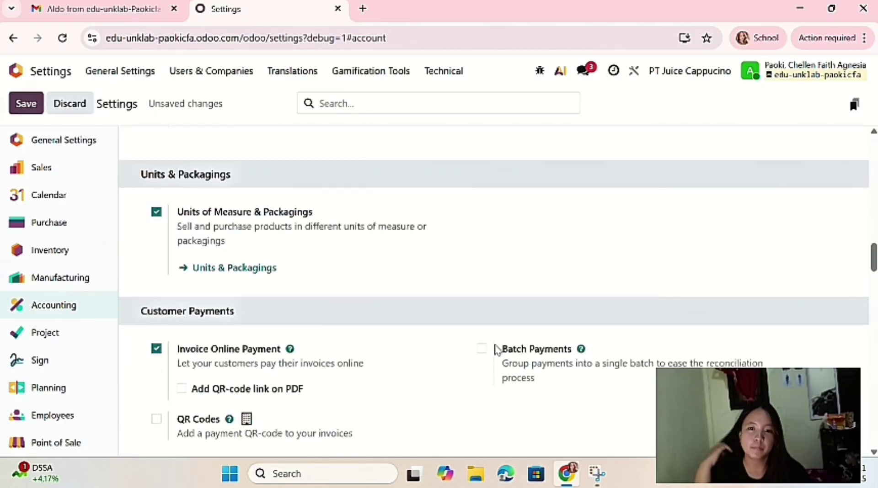
pyautogui.scroll(15, 497, 350)
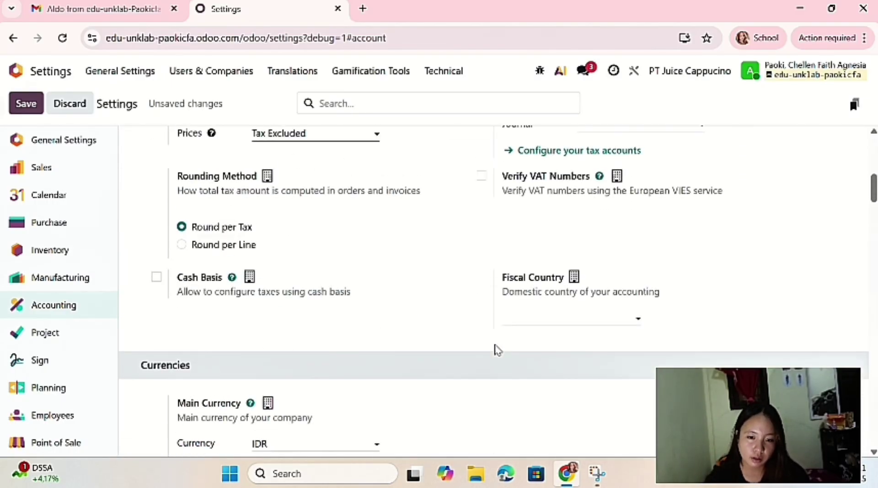
pyautogui.scroll(-1, 498, 350)
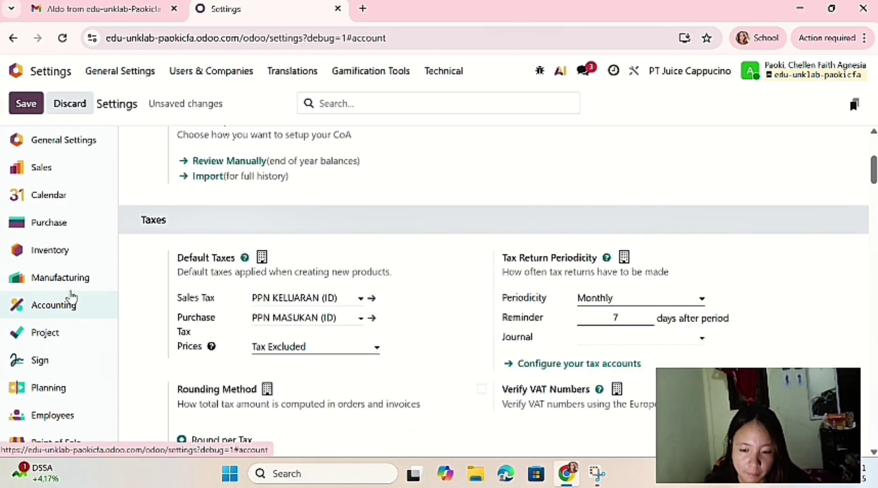
# - Save the Accounting settings and open the apps home page in a new browser tab
pyautogui.click(37, 104)
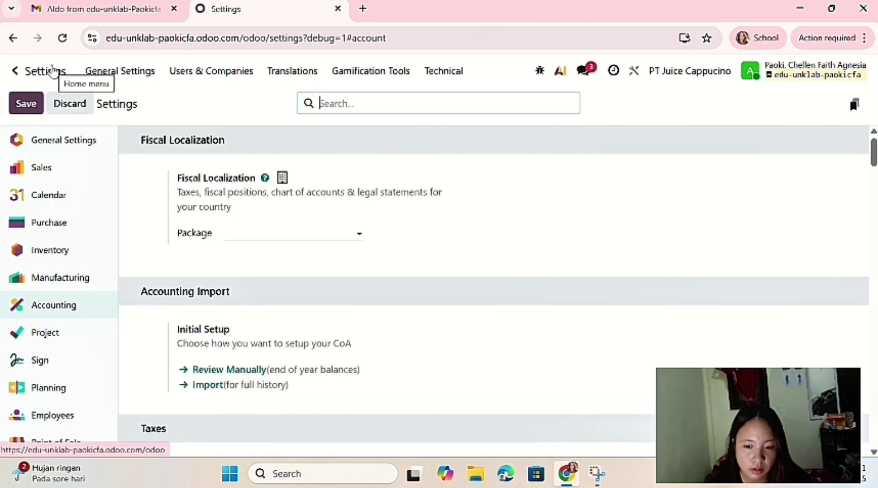
pyautogui.rightClick(53, 70)
pyautogui.press('Escape')
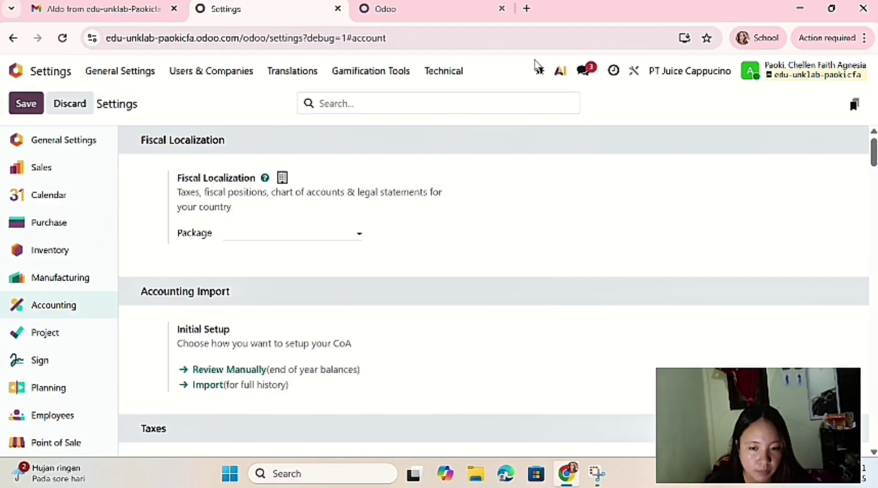
# - Open the list of journals in the Accounting app's configuration
pyautogui.click(66, 70)
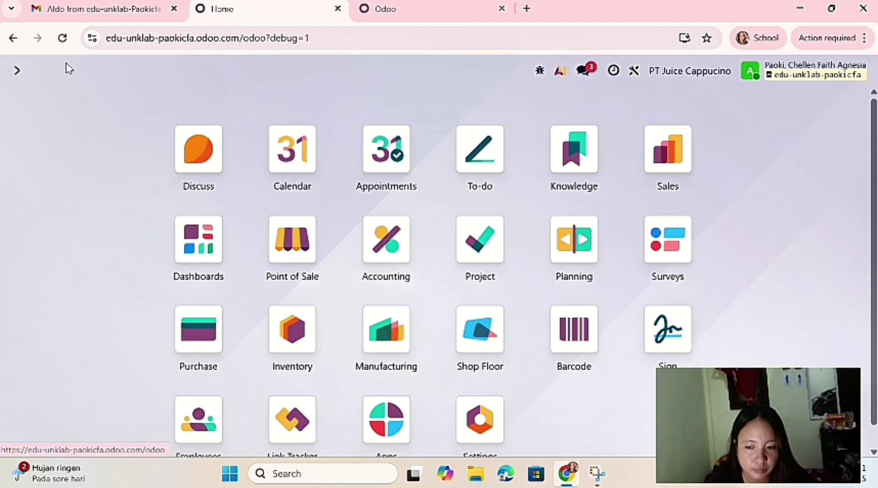
pyautogui.click(384, 254)
pyautogui.click(465, 71)
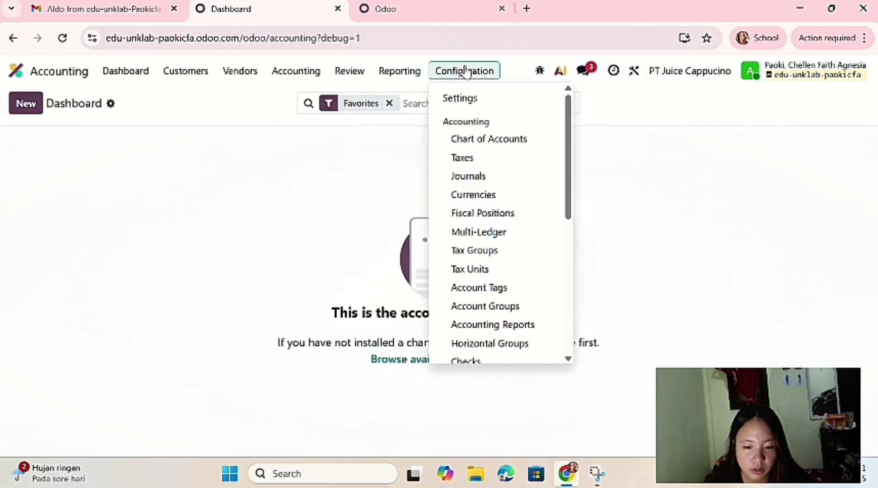
pyautogui.click(479, 183)
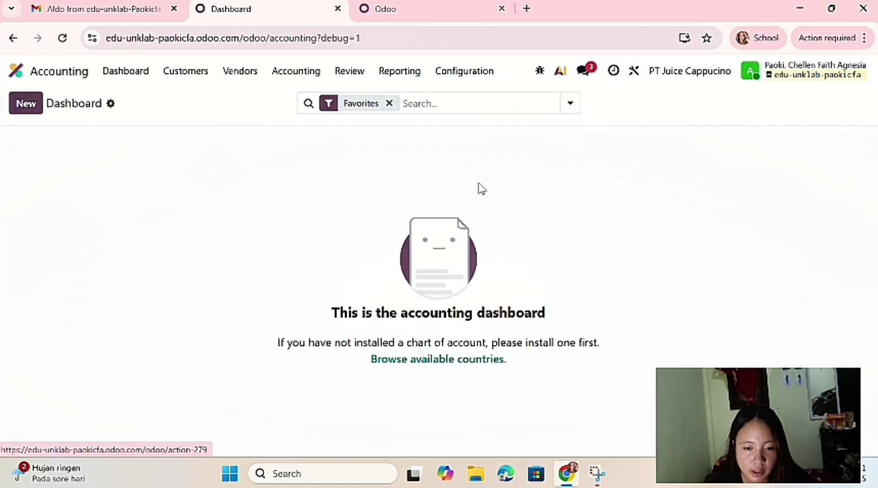
# - Create a new journal and name it Customer Invoices
pyautogui.click(31, 105)
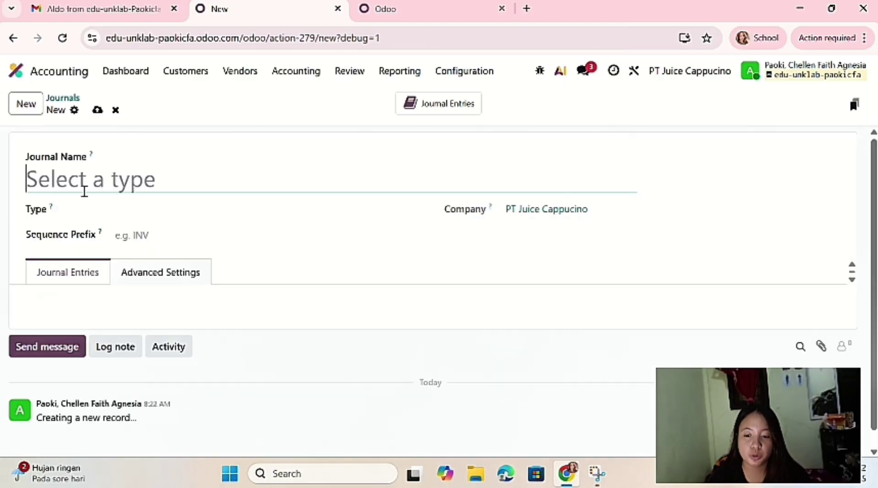
pyautogui.write('Cust')
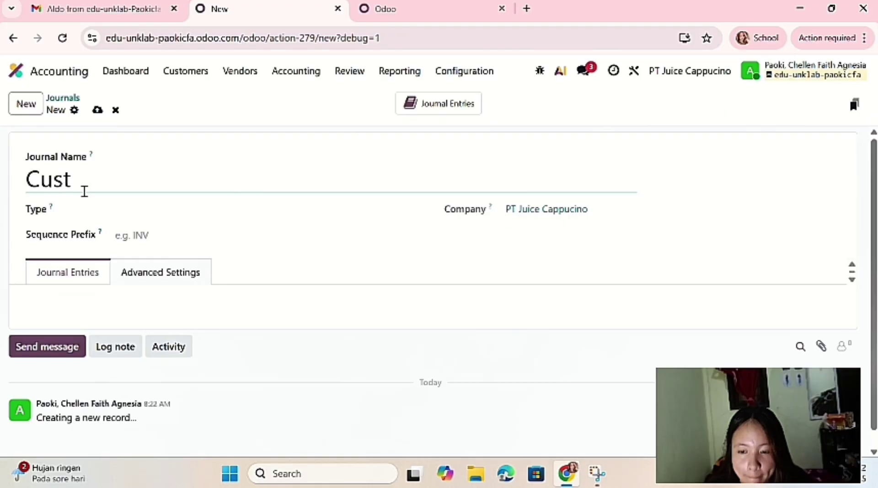
pyautogui.write('omer')
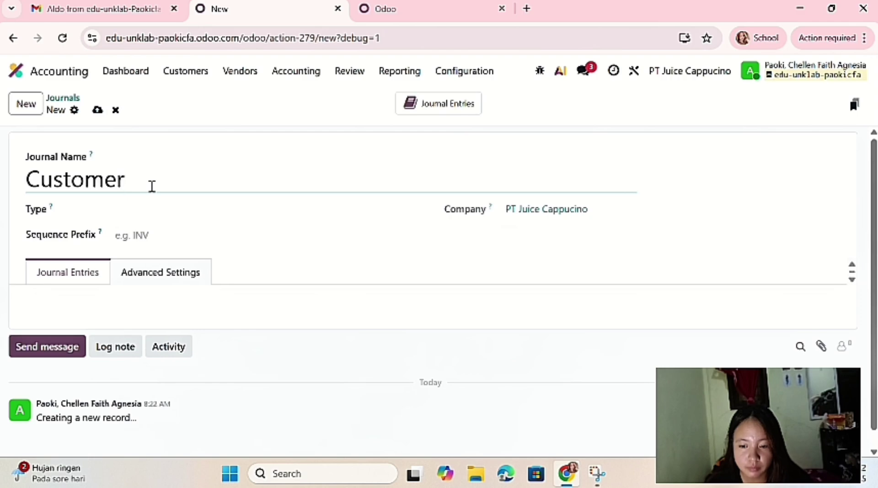
pyautogui.write('Invoi')
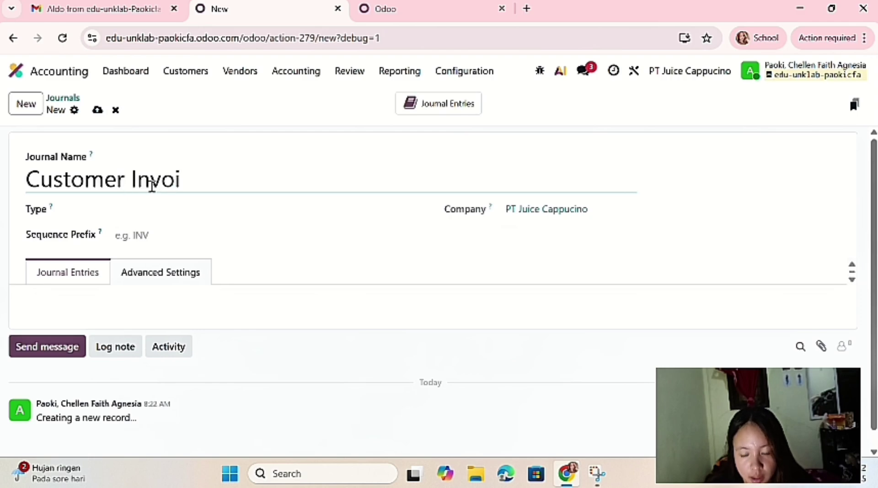
pyautogui.write('ces')
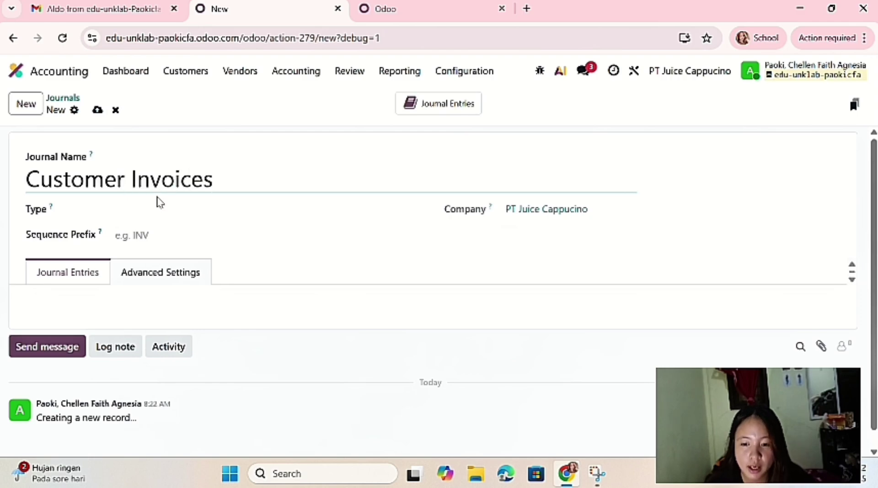
# - Set the Customer Invoices journal's type to Sales and sequence prefix to INV, and check its advanced settings
pyautogui.click(159, 202)
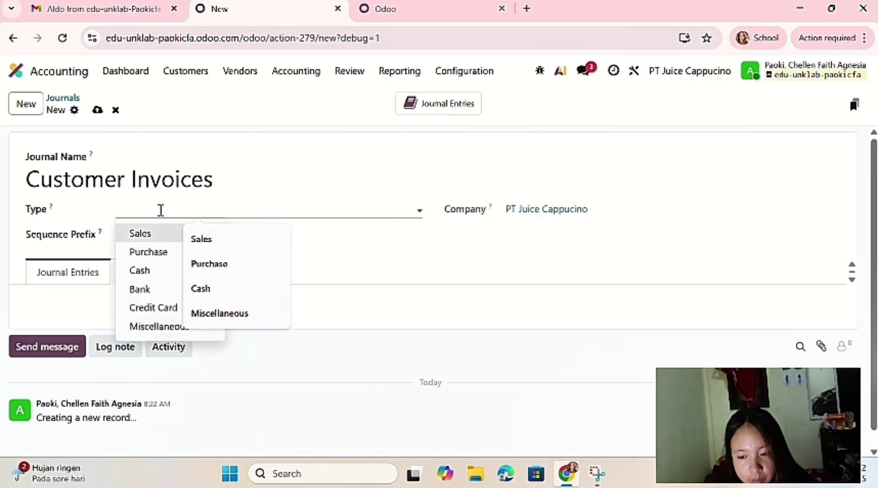
pyautogui.click(161, 210)
pyautogui.click(157, 236)
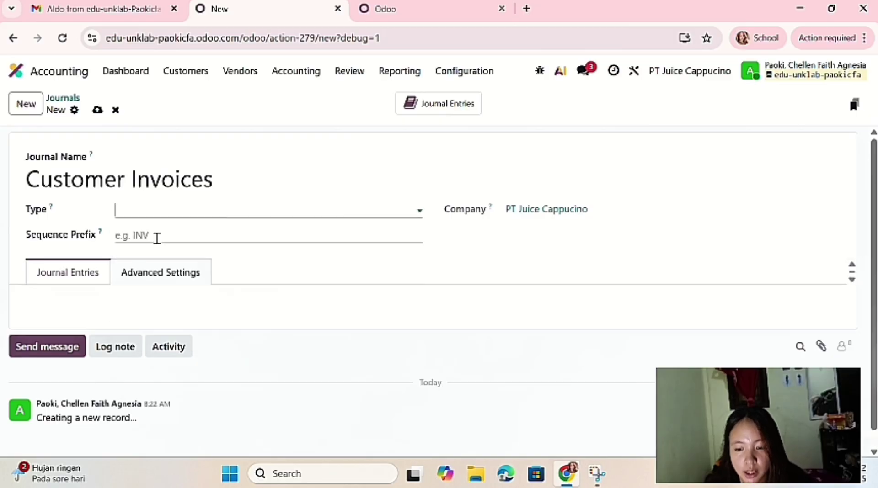
pyautogui.click(164, 240)
pyautogui.press('BackSpace')
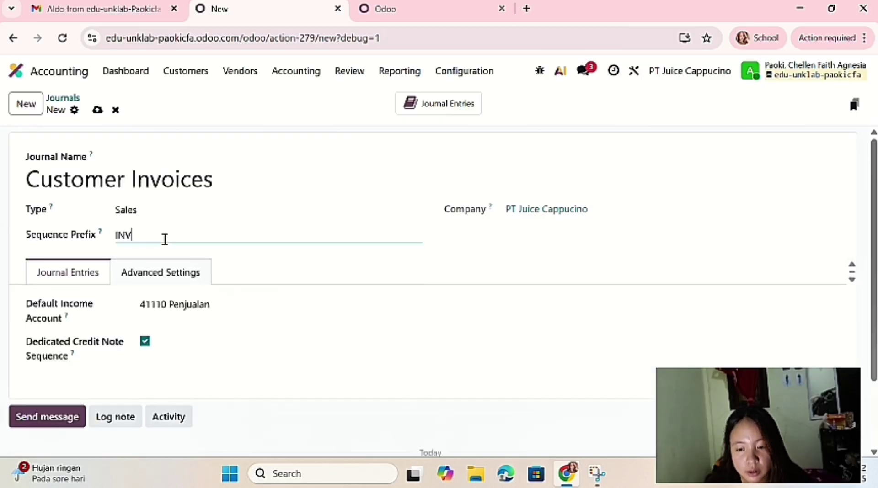
pyautogui.click(182, 276)
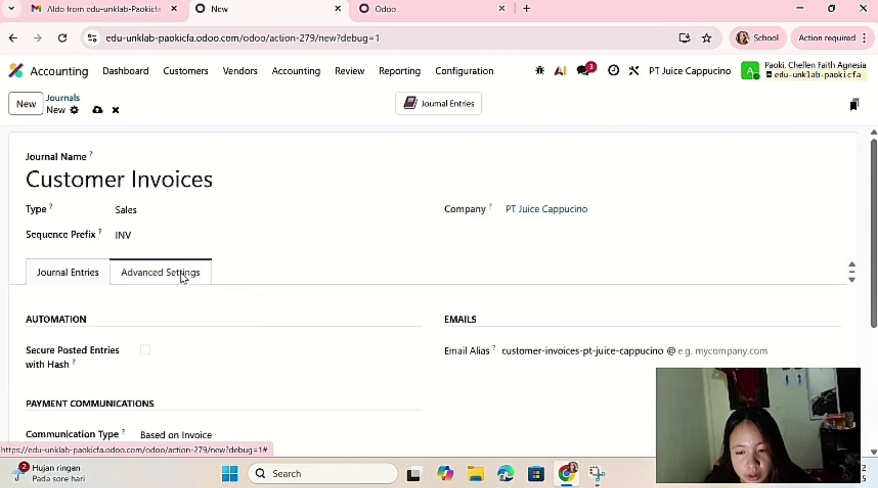
pyautogui.scroll(-3, 274, 328)
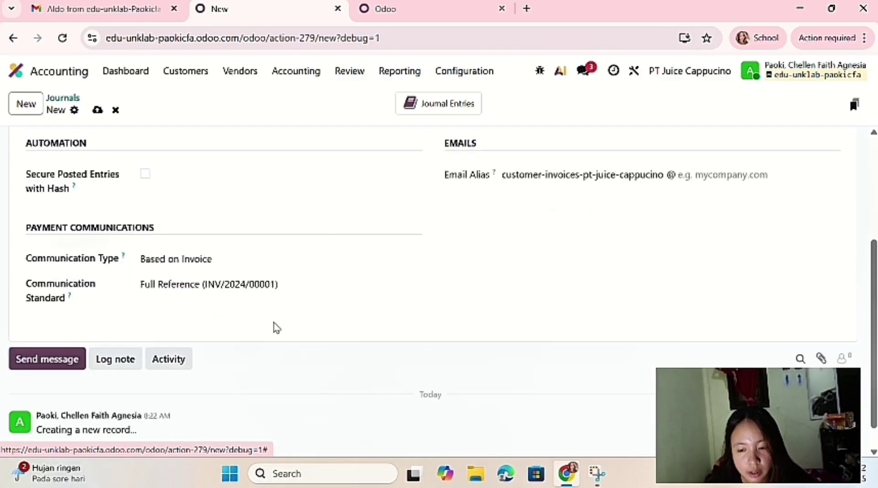
pyautogui.scroll(2, 274, 328)
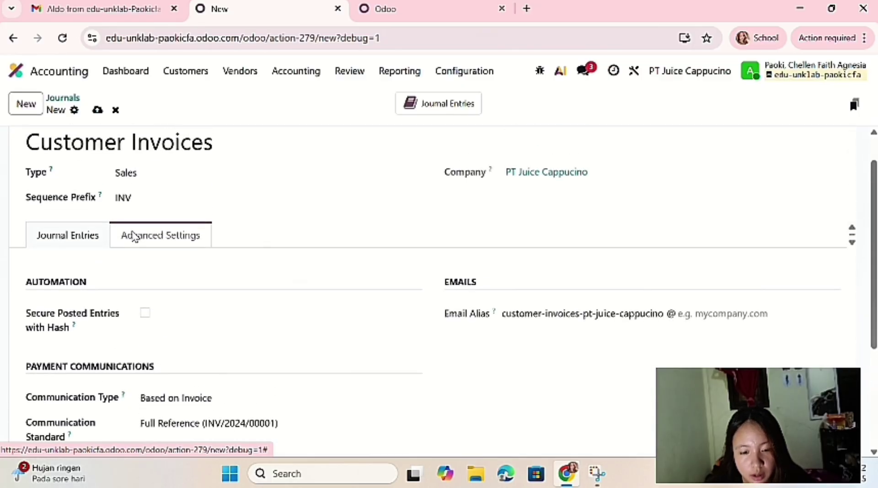
# - Start another new journal and name it Vendor Bills
pyautogui.click(35, 106)
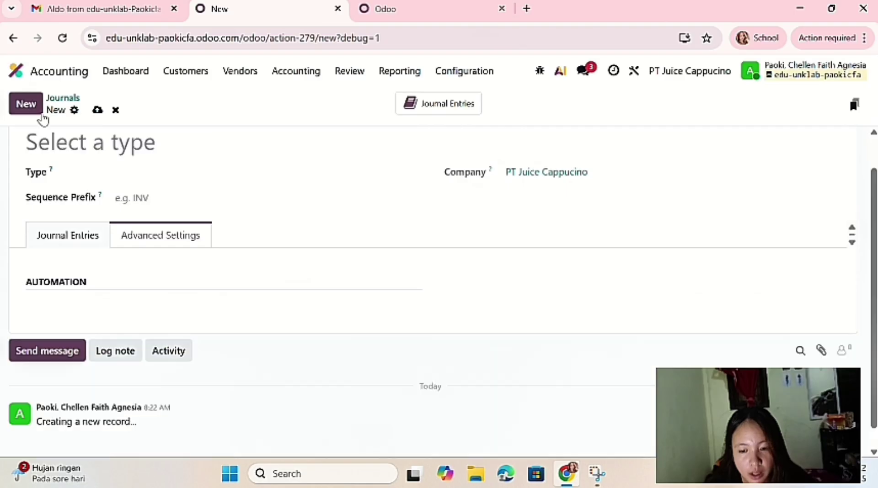
pyautogui.click(61, 139)
pyautogui.write('V')
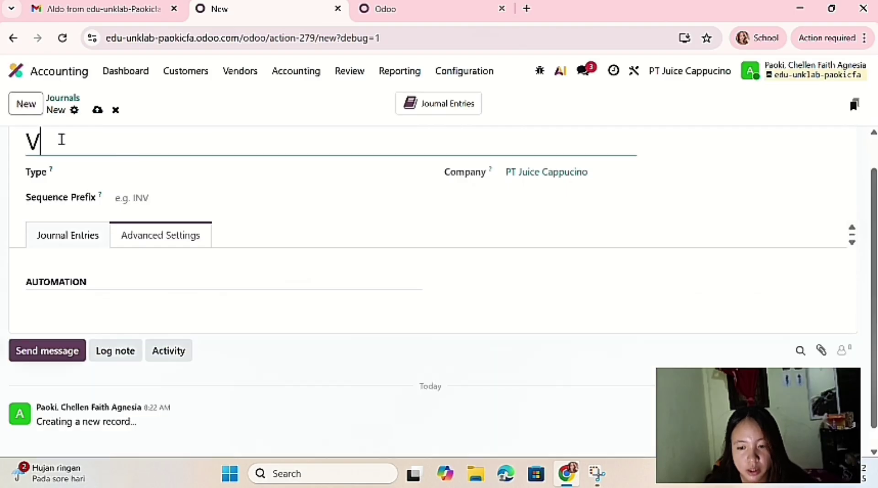
pyautogui.write('erd')
pyautogui.write('or ')
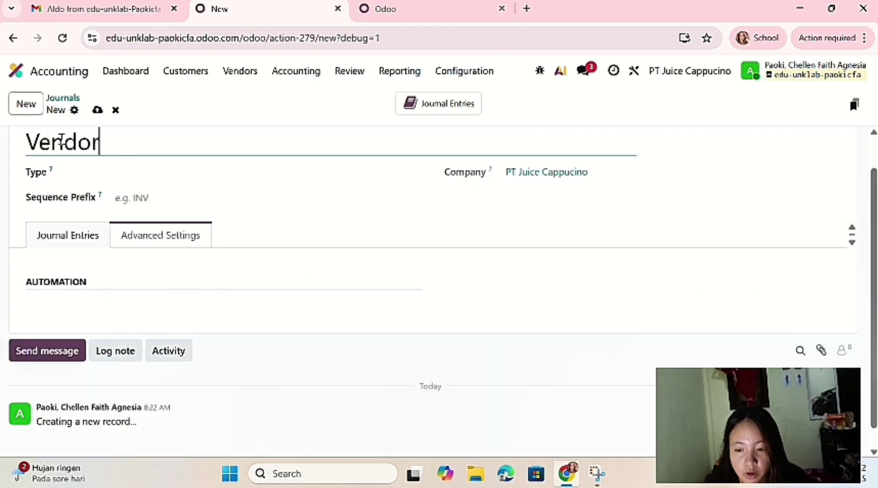
pyautogui.write('Bi')
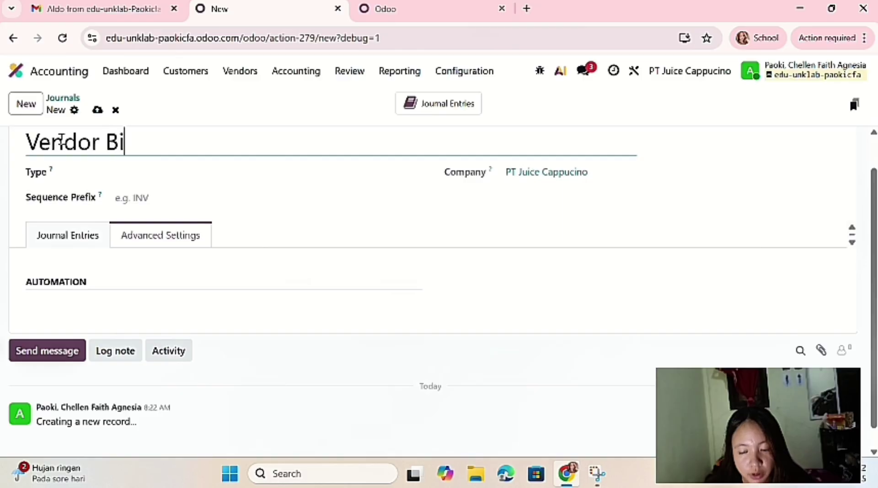
pyautogui.write('lls')
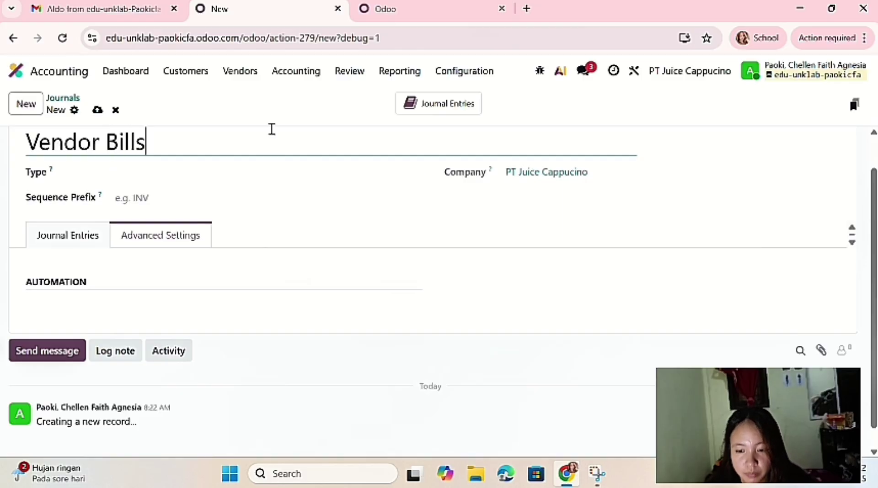
# - Set the Vendor Bills journal's type to Purchase and sequence prefix to BILL, and check its advanced settings
pyautogui.click(364, 10)
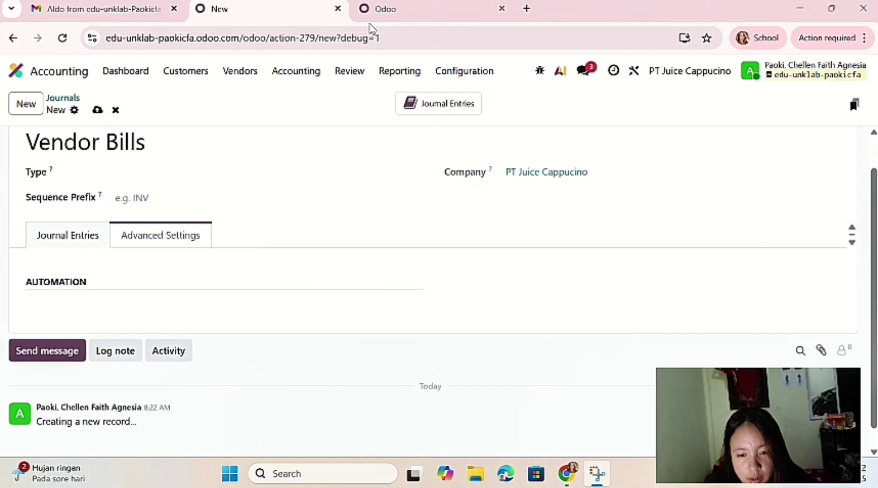
pyautogui.click(228, 172)
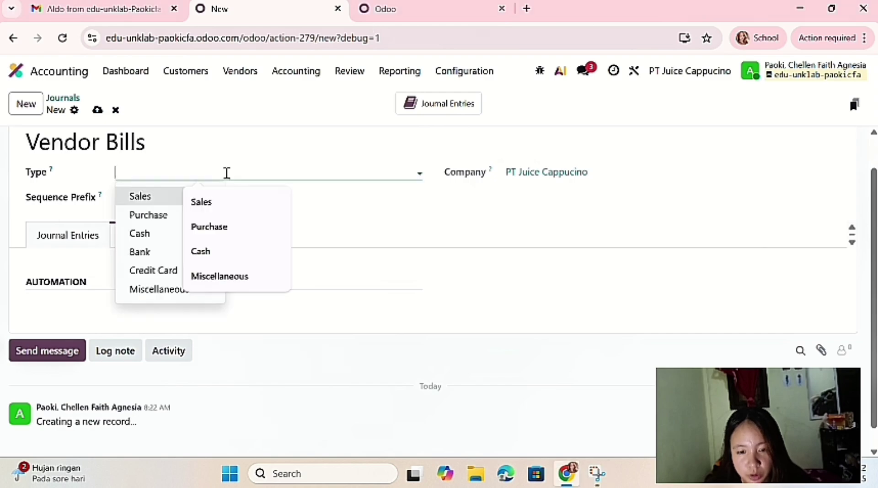
pyautogui.click(217, 227)
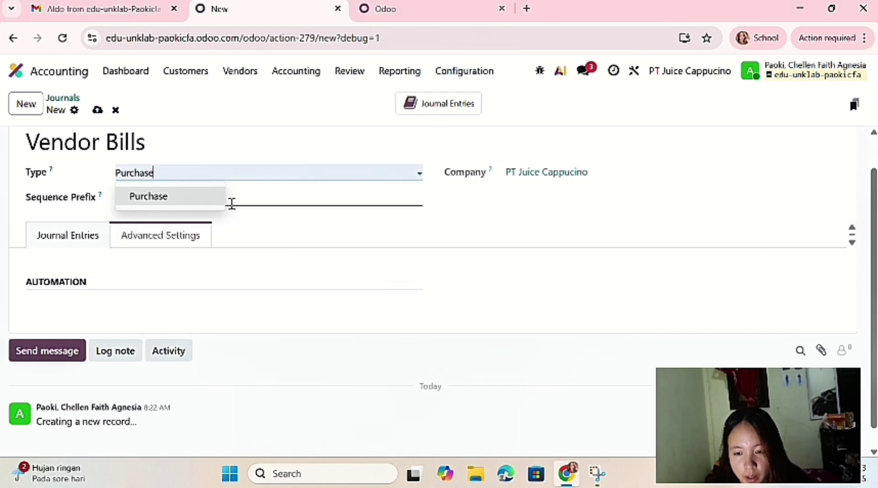
pyautogui.click(242, 203)
pyautogui.click(166, 172)
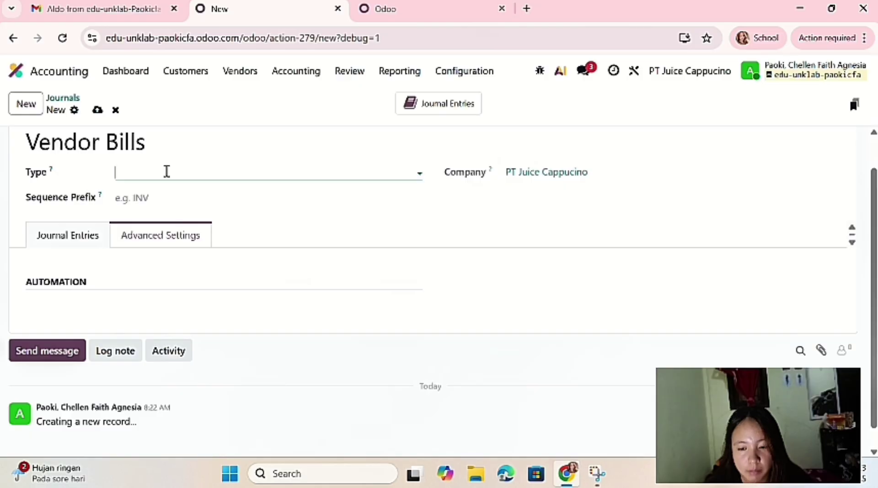
pyautogui.click(173, 212)
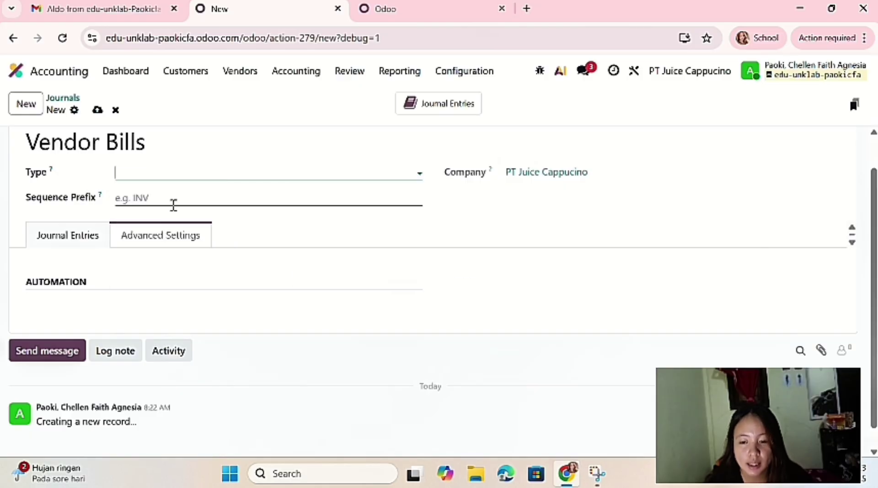
pyautogui.click(171, 203)
pyautogui.press('BackSpace')
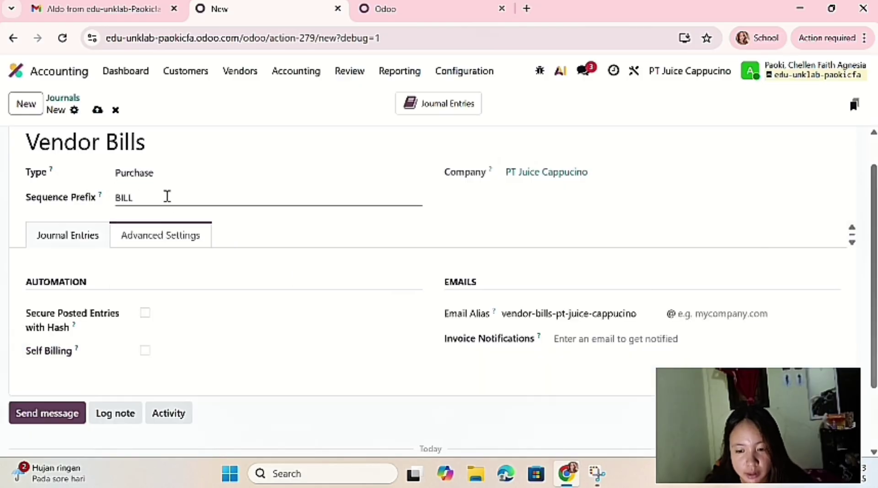
pyautogui.click(163, 238)
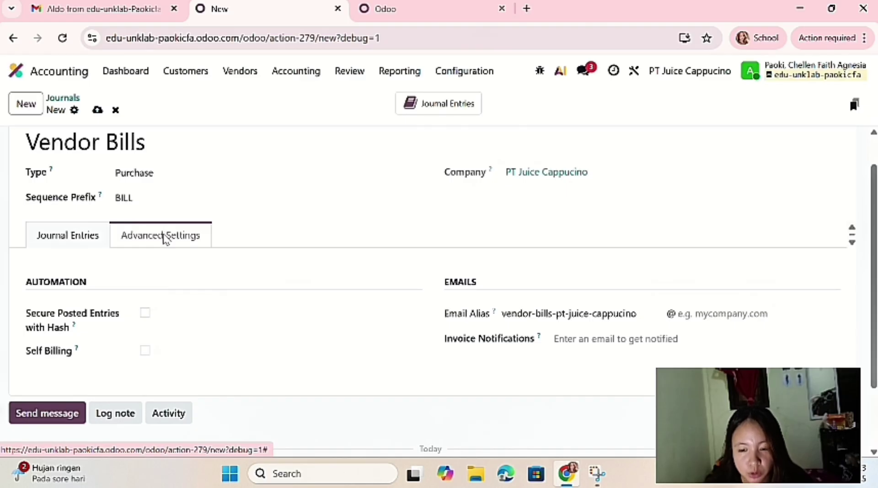
# - Start another new journal and name it Miscellaneous Operations
pyautogui.click(26, 104)
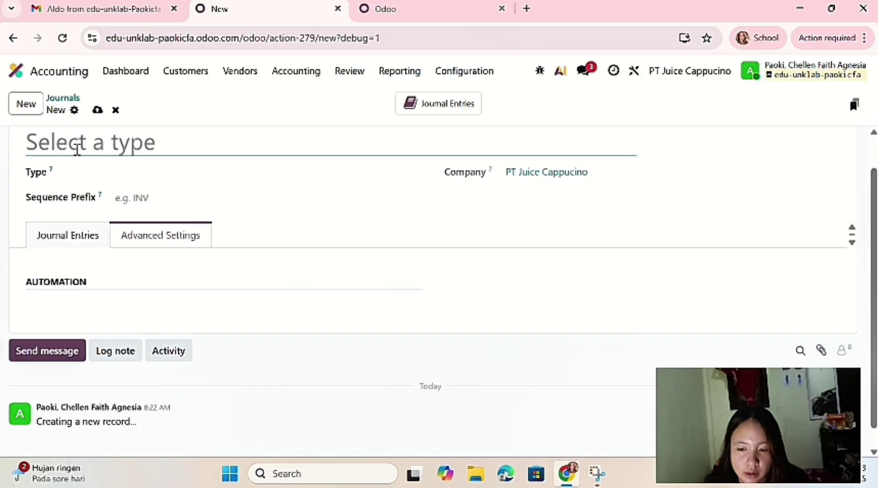
pyautogui.write('Missc')
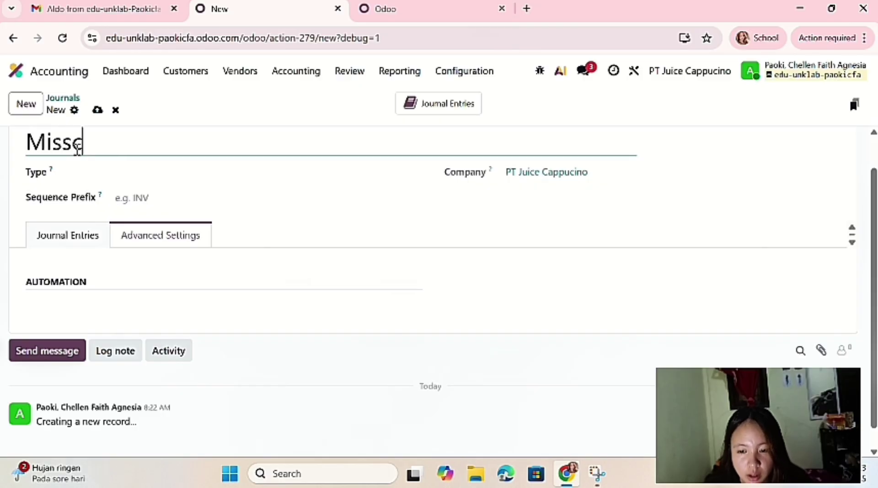
pyautogui.write('elaneous')
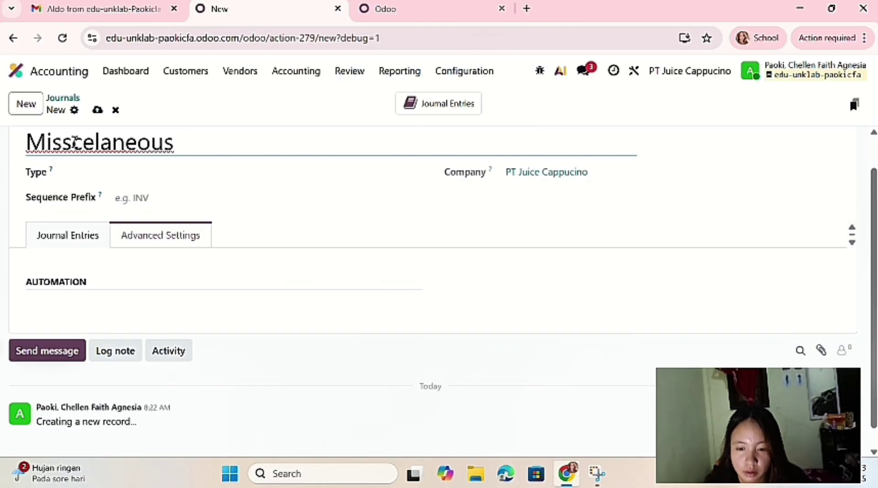
pyautogui.click(75, 142)
pyautogui.press('BackSpace')
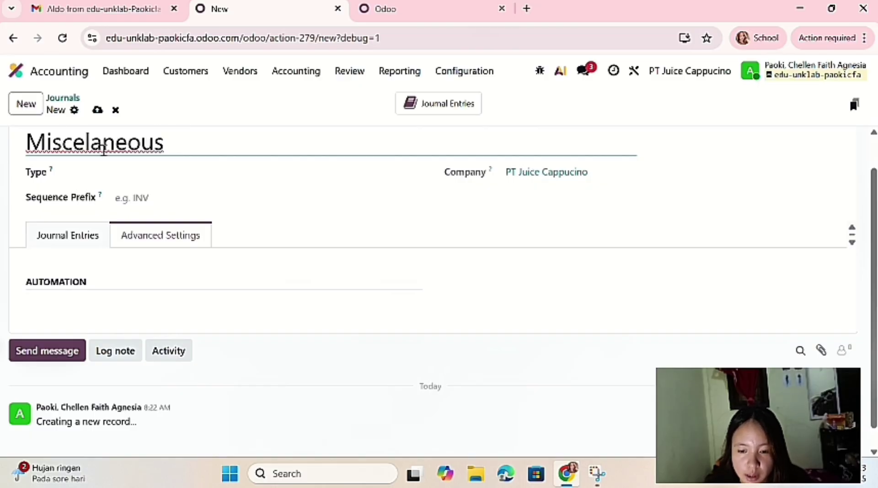
pyautogui.click(90, 142)
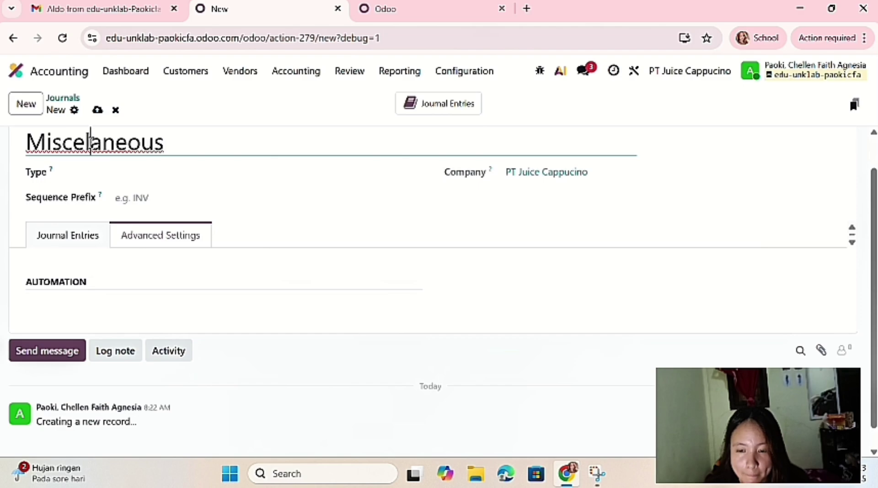
pyautogui.write('laneous')
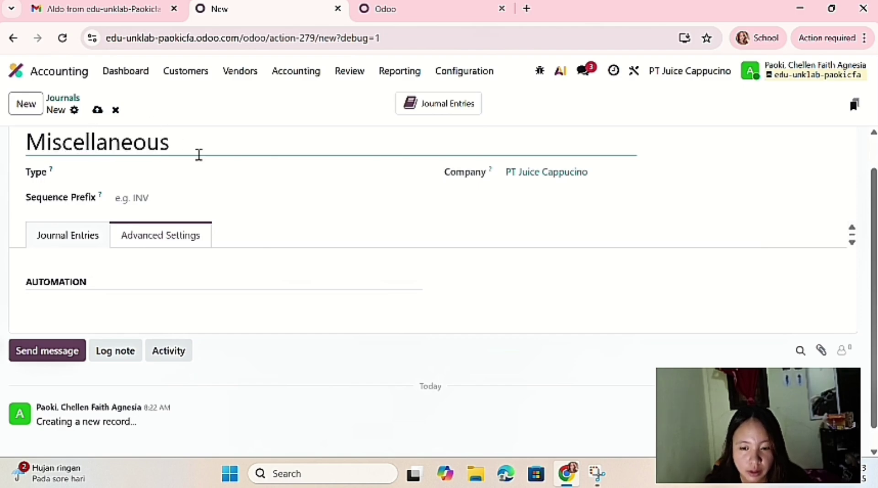
pyautogui.write(' Operations')
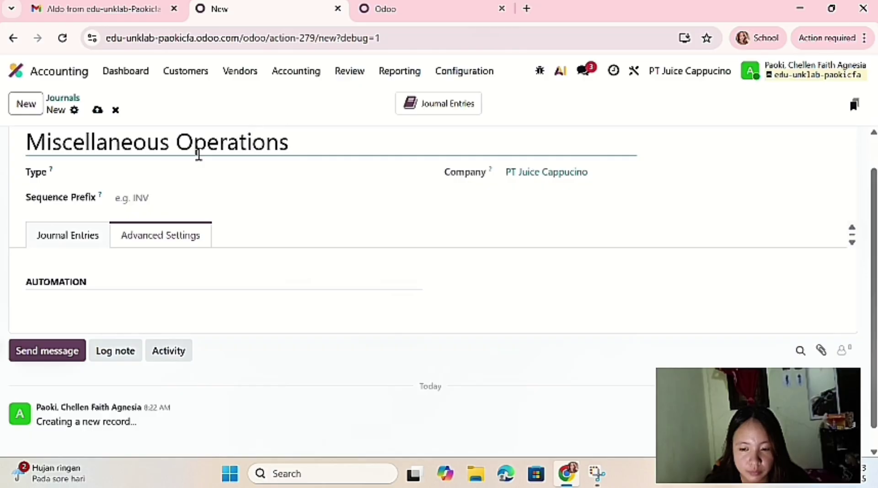
# - Set the Miscellaneous Operations journal's type to Miscellaneous and sequence prefix to MISC, and check its advanced settings and journal entries options
pyautogui.click(165, 173)
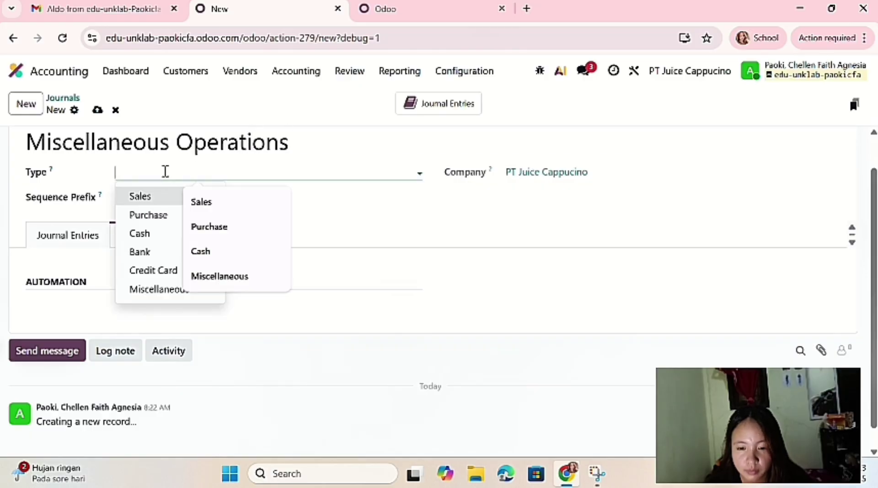
pyautogui.click(196, 276)
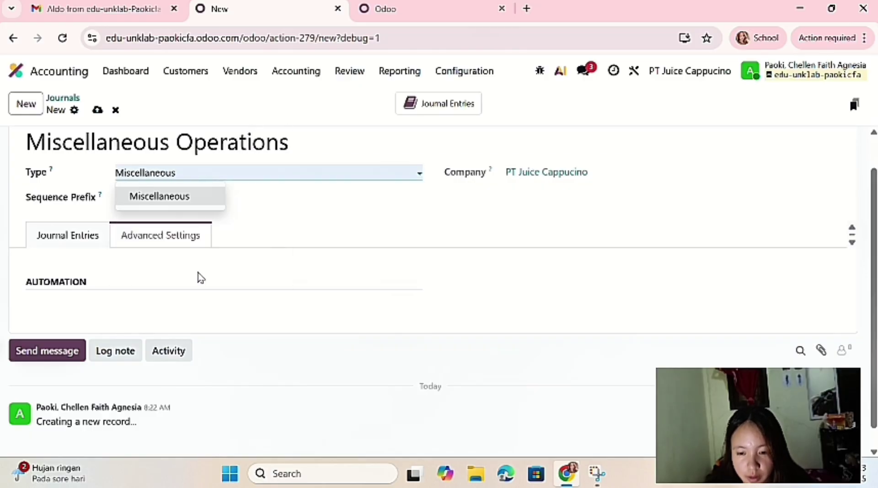
pyautogui.click(204, 204)
pyautogui.click(191, 203)
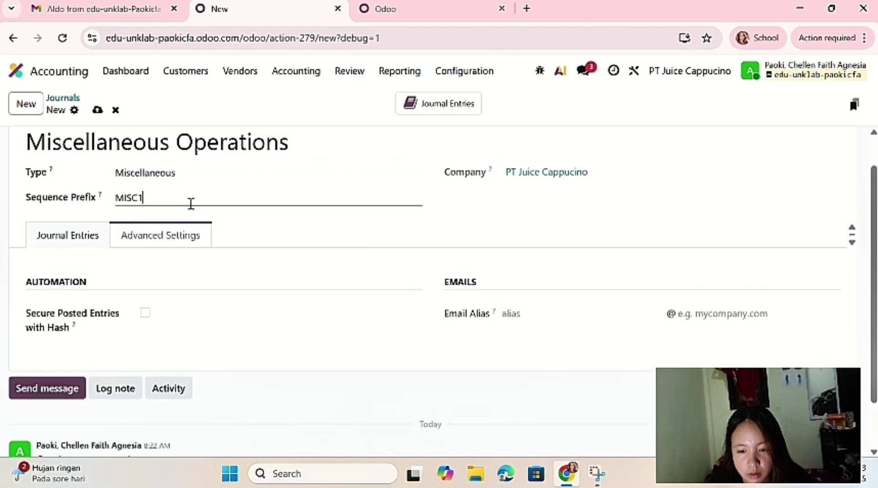
pyautogui.press('BackSpace')
pyautogui.click(188, 241)
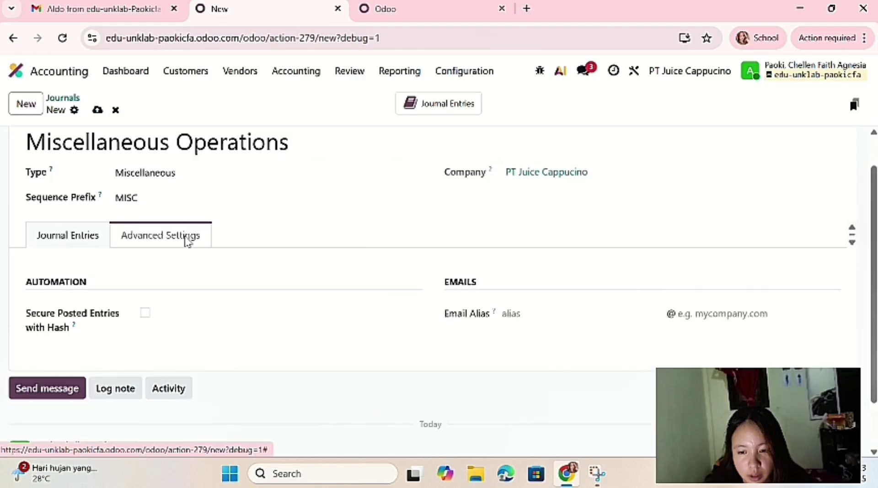
pyautogui.click(90, 228)
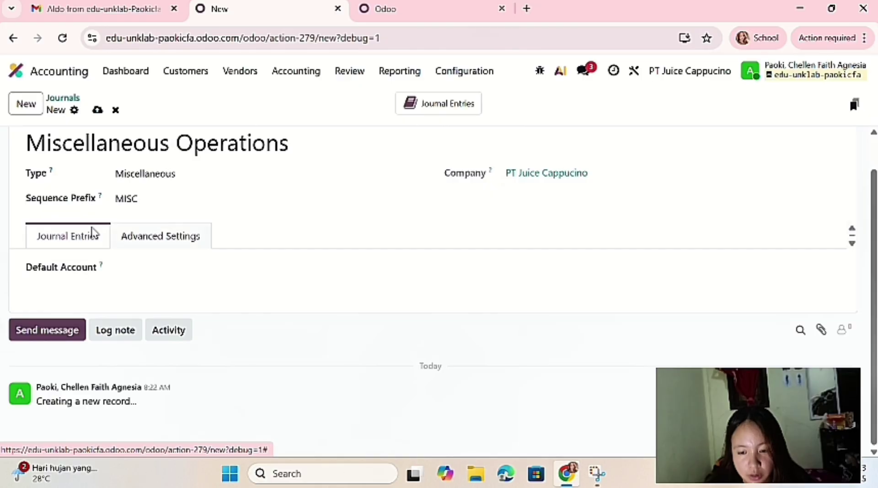
# - Start another new journal and name it Inventory Valuation
pyautogui.click(36, 104)
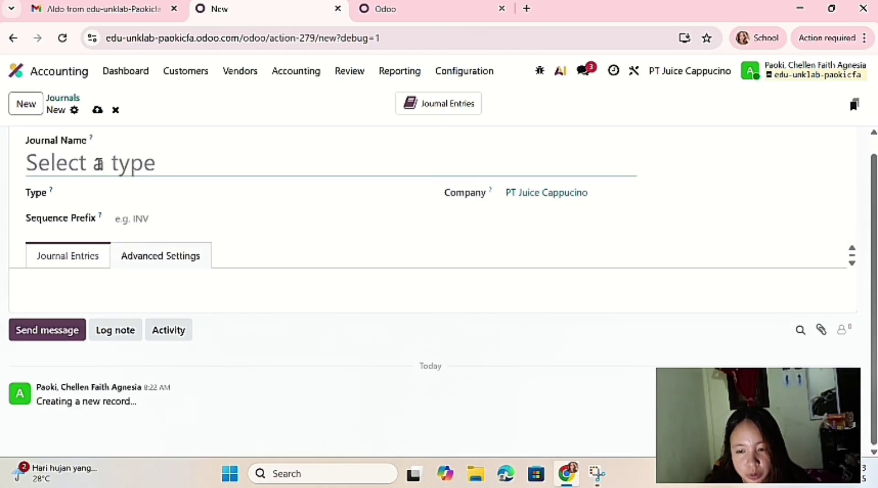
pyautogui.write('Invent')
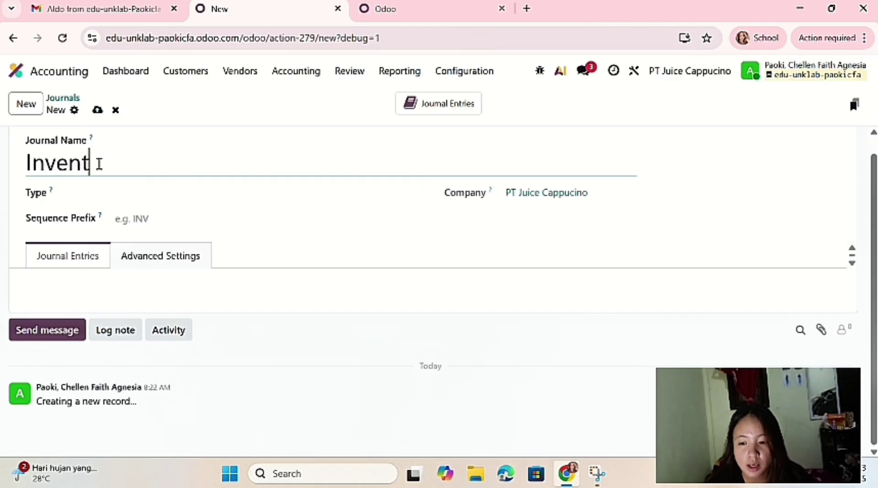
pyautogui.write('ary')
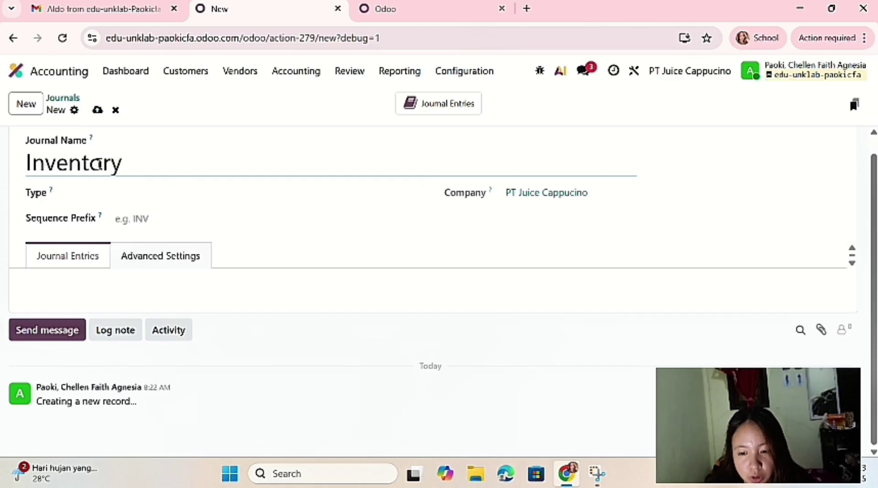
pyautogui.write(' B')
pyautogui.press('BackSpace')
pyautogui.write('Val')
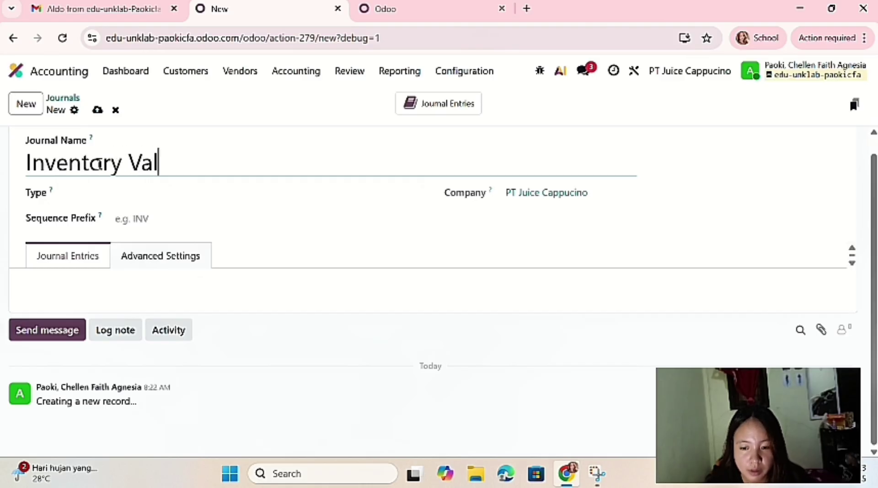
pyautogui.write('uation')
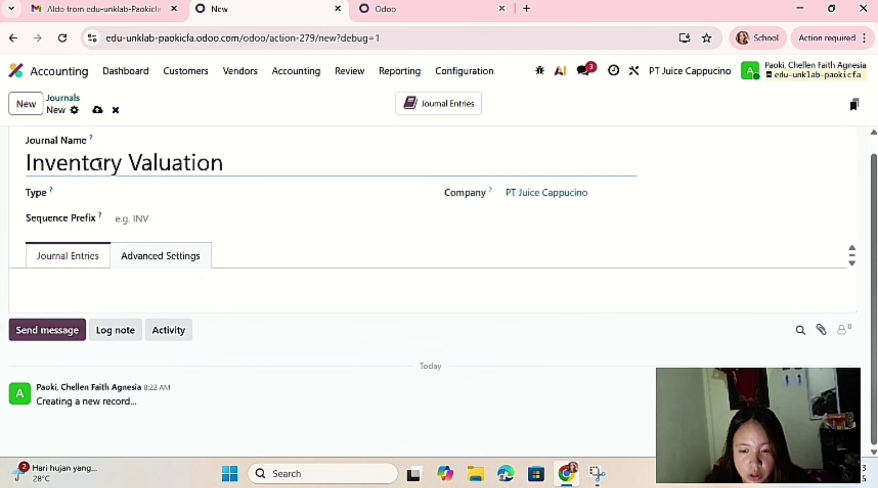
# - Set the Inventory Valuation journal's type to Miscellaneous and sequence prefix to STJ, and check its advanced settings and journal entries options
pyautogui.click(145, 196)
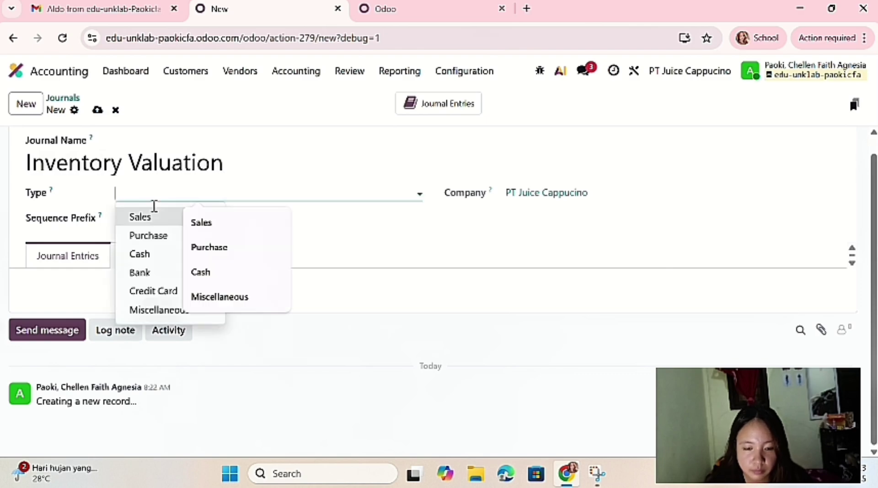
pyautogui.click(218, 297)
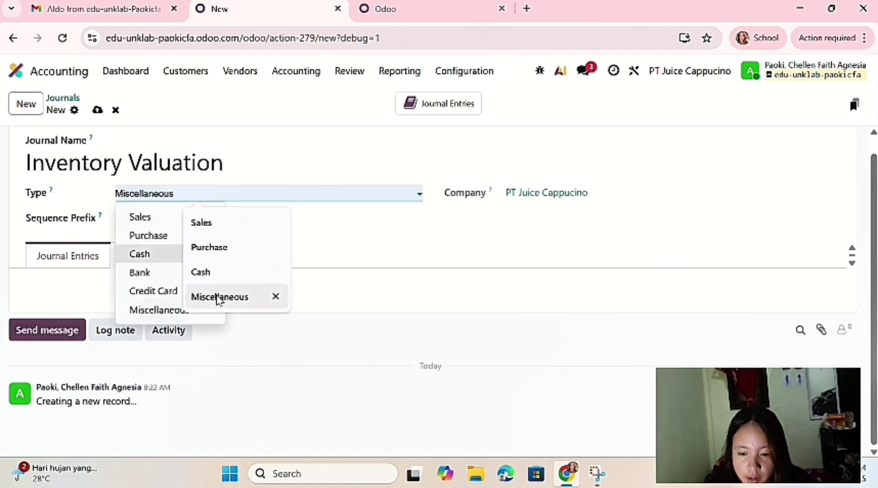
pyautogui.click(219, 298)
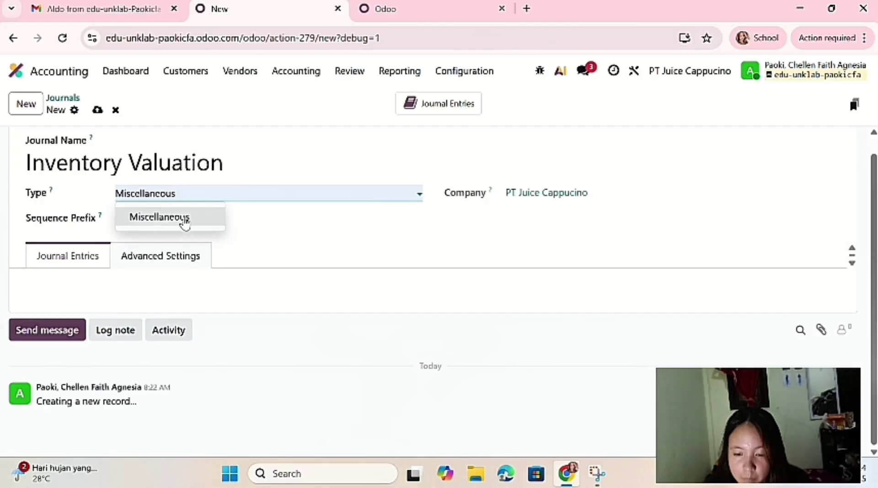
pyautogui.click(183, 219)
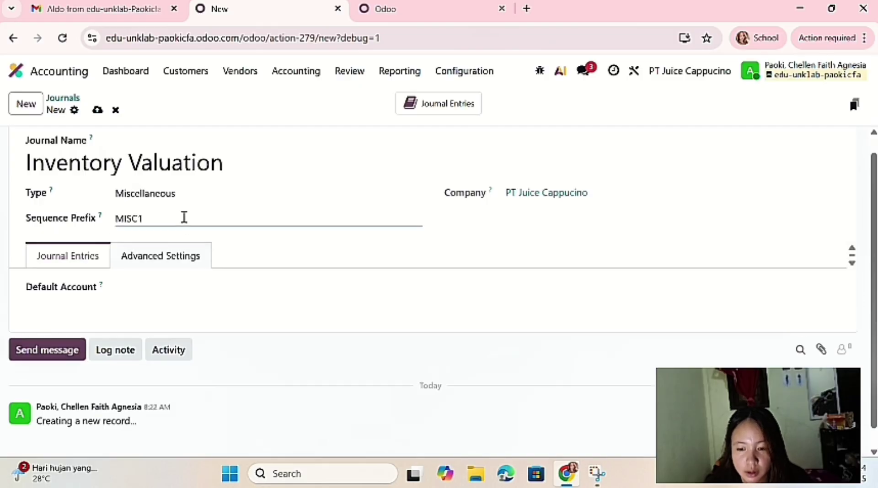
pyautogui.press('BackSpace')
pyautogui.press('BackSpace')
pyautogui.press('BackSpace')
pyautogui.press('BackSpace')
pyautogui.write('S')
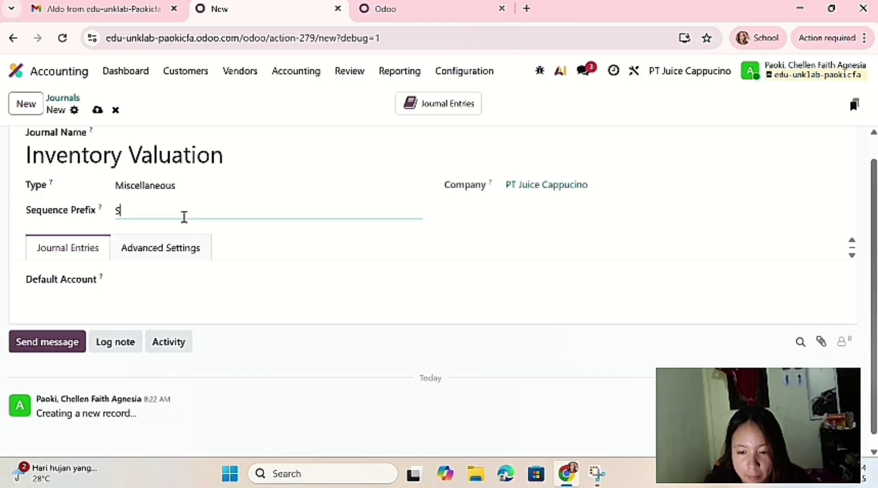
pyautogui.write('TJ')
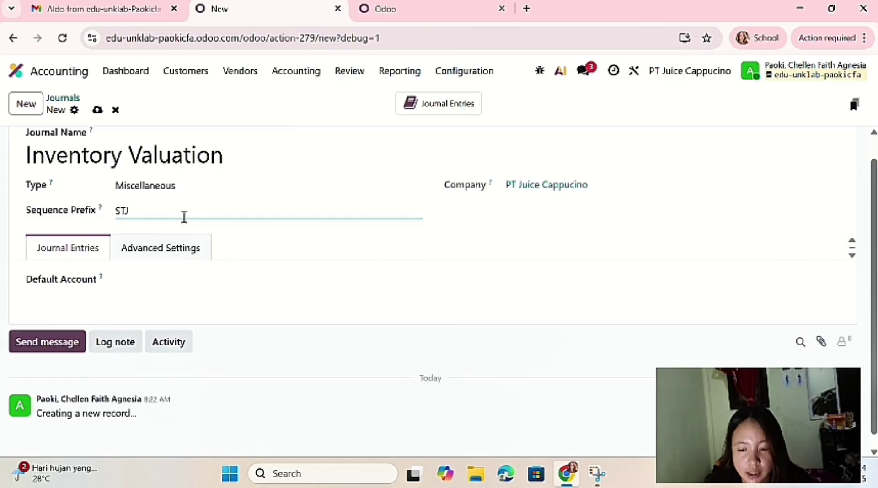
pyautogui.click(183, 250)
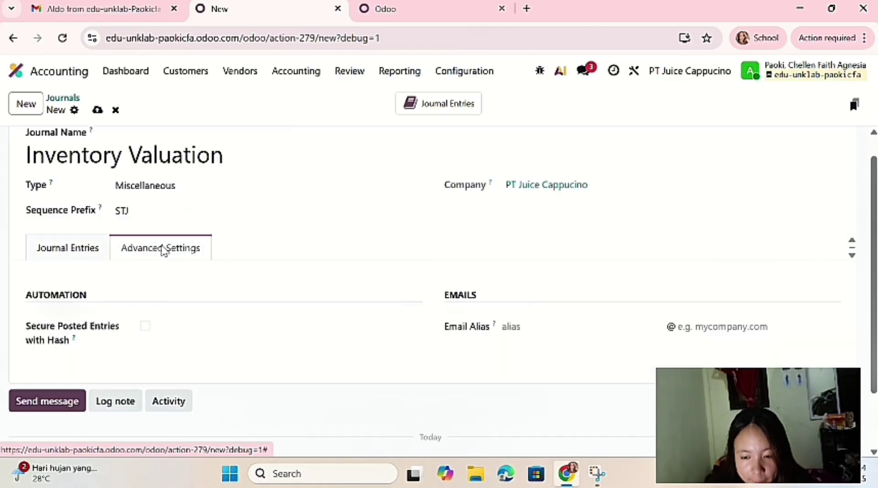
pyautogui.click(81, 252)
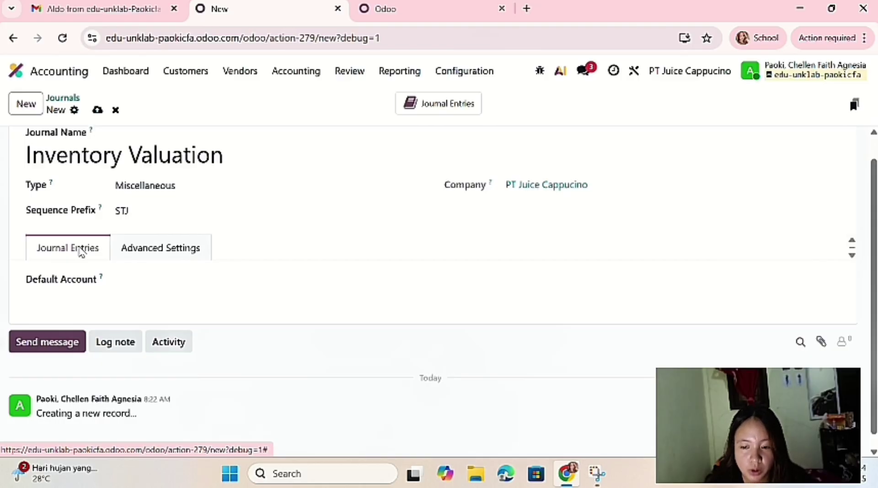
# - Start another new journal named Cash, with type Cash and sequence prefix CSH
pyautogui.click(36, 118)
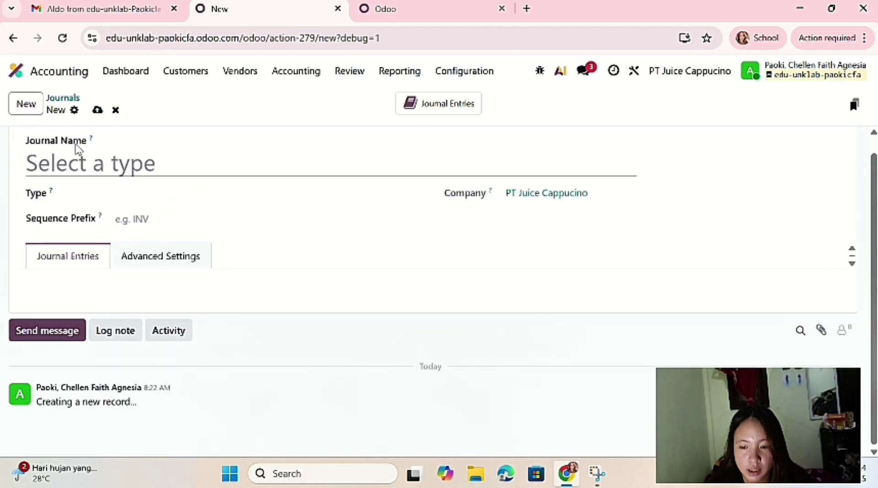
pyautogui.write('Cash')
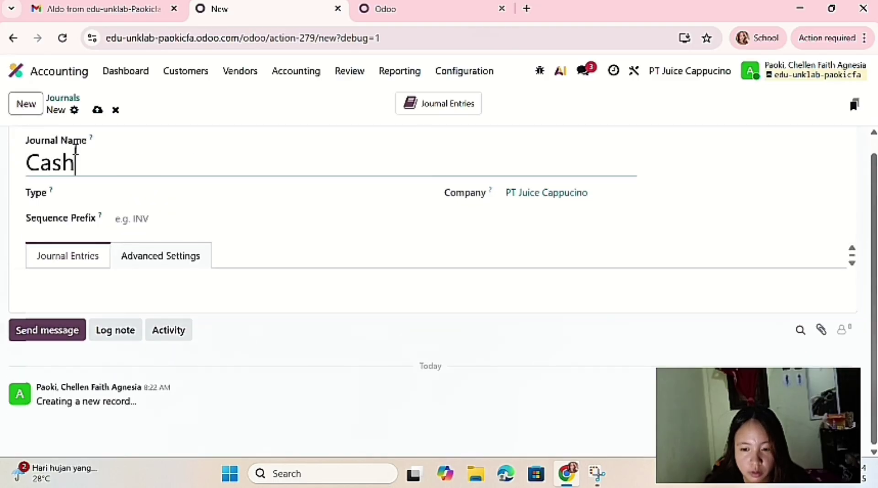
pyautogui.click(126, 188)
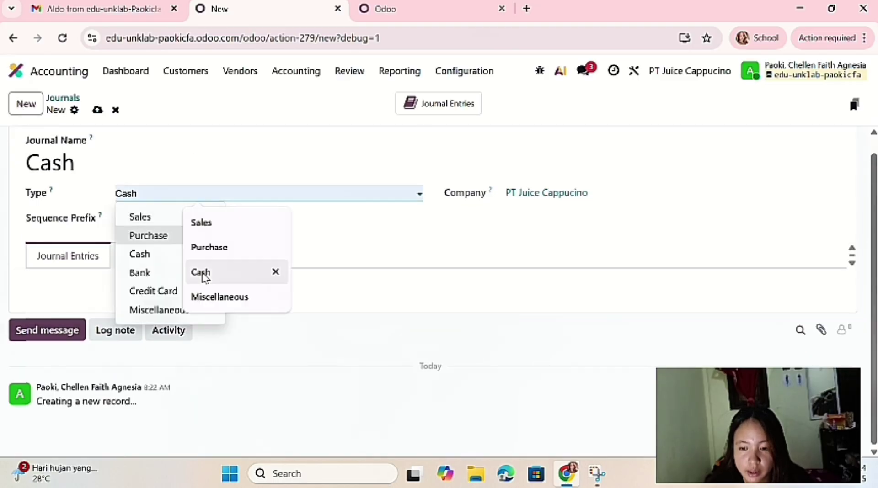
pyautogui.click(202, 275)
pyautogui.click(186, 221)
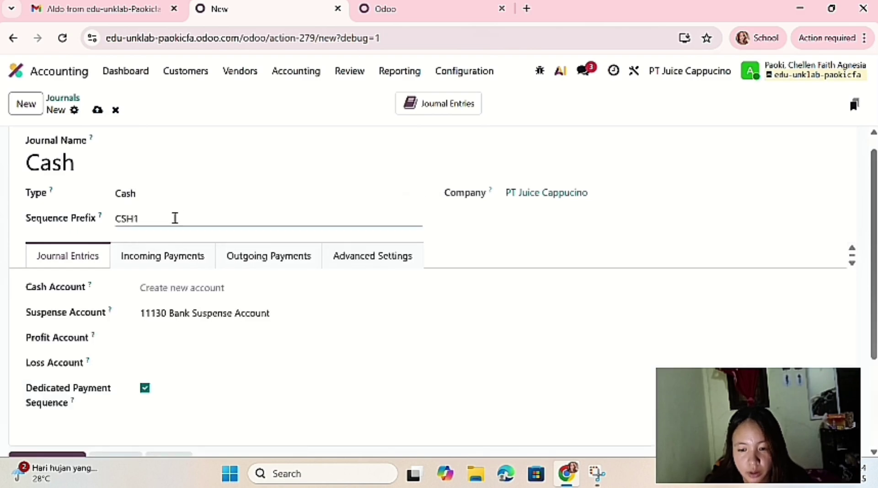
pyautogui.click(174, 218)
pyautogui.press('BackSpace')
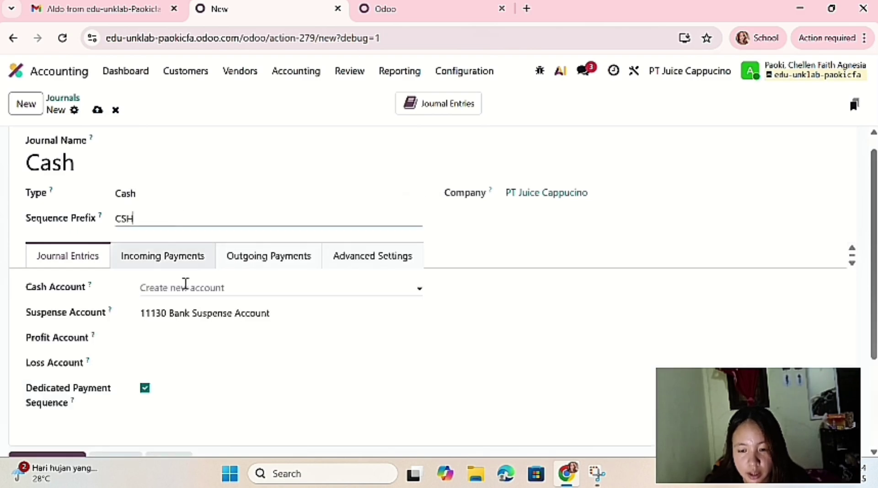
# - Set the Cash journal's profit account to 99911 Cash Difference Gain and its loss account to 99901 Cash Difference Loss
pyautogui.click(201, 337)
pyautogui.click(212, 299)
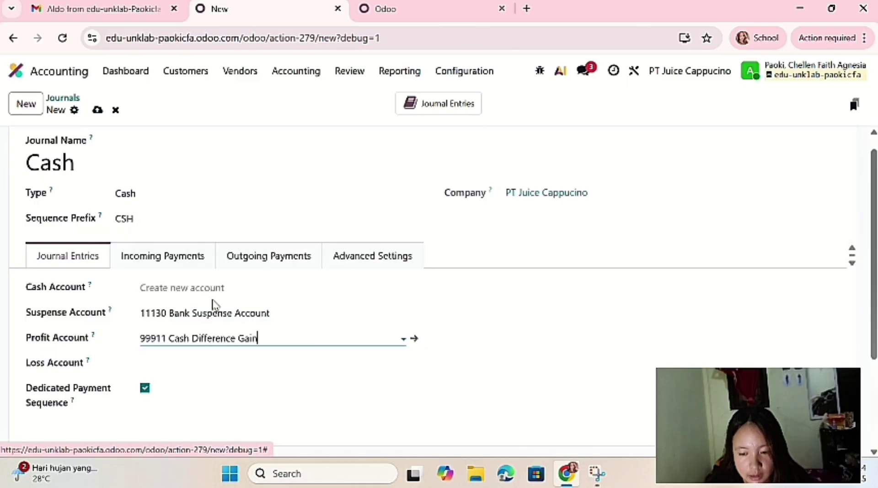
pyautogui.click(213, 365)
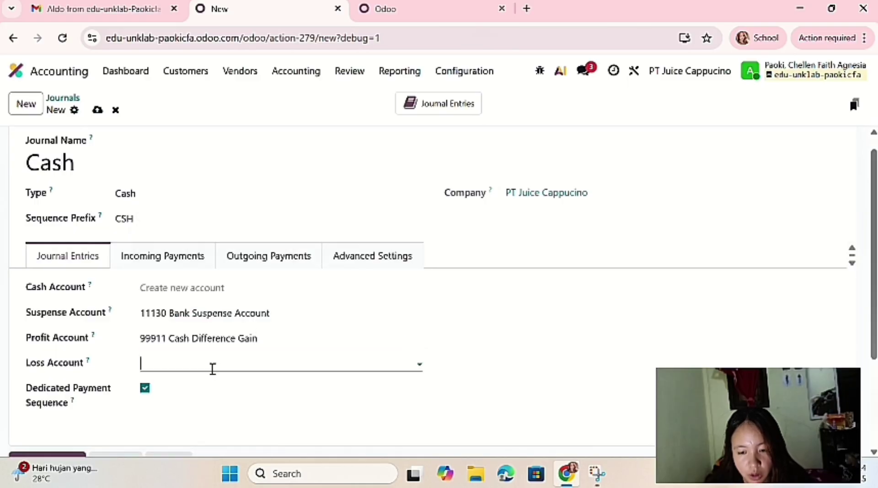
pyautogui.click(222, 324)
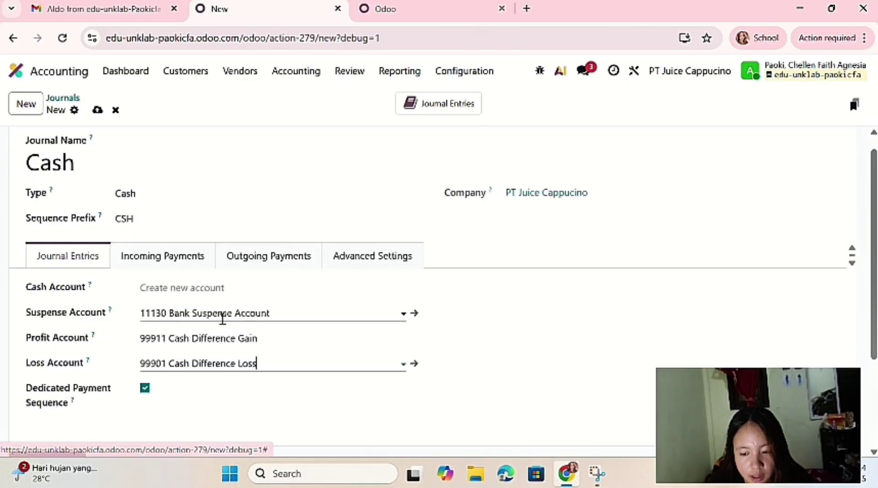
# - Set the Cash journal's cash account to 11110 Kas and check its incoming payments, outgoing payments and advanced settings
pyautogui.click(218, 286)
pyautogui.write('kas')
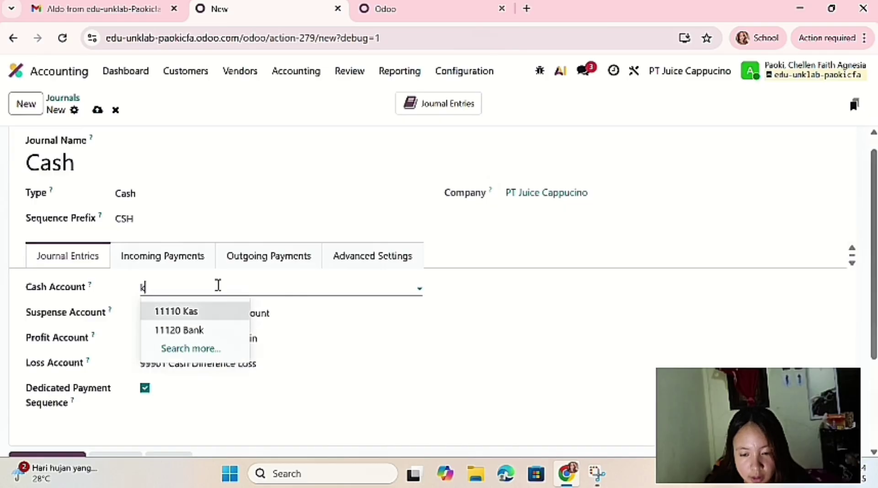
pyautogui.click(205, 314)
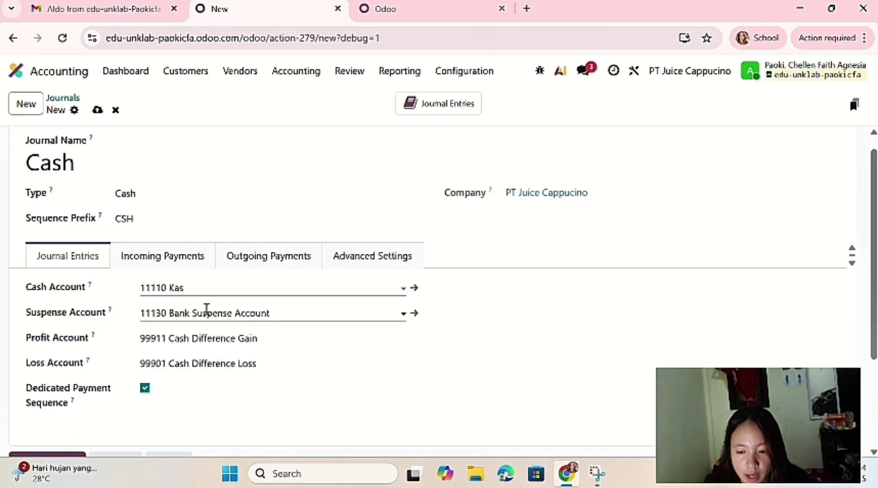
pyautogui.click(169, 260)
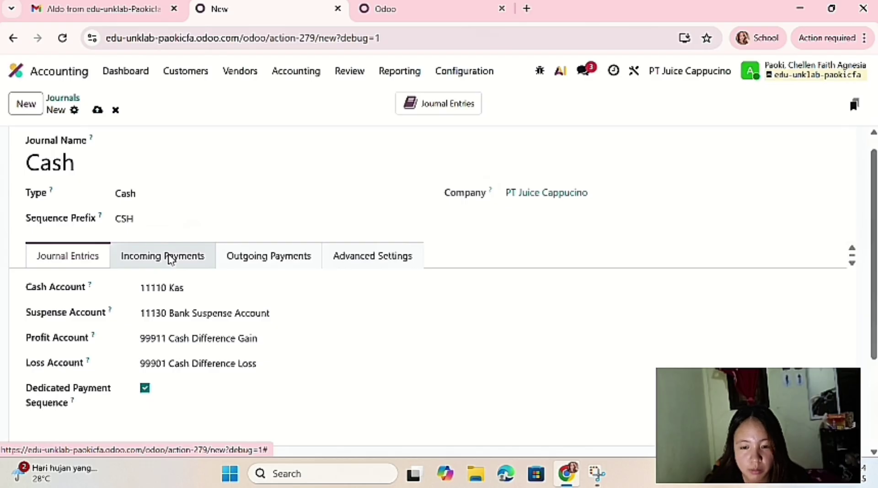
pyautogui.click(269, 261)
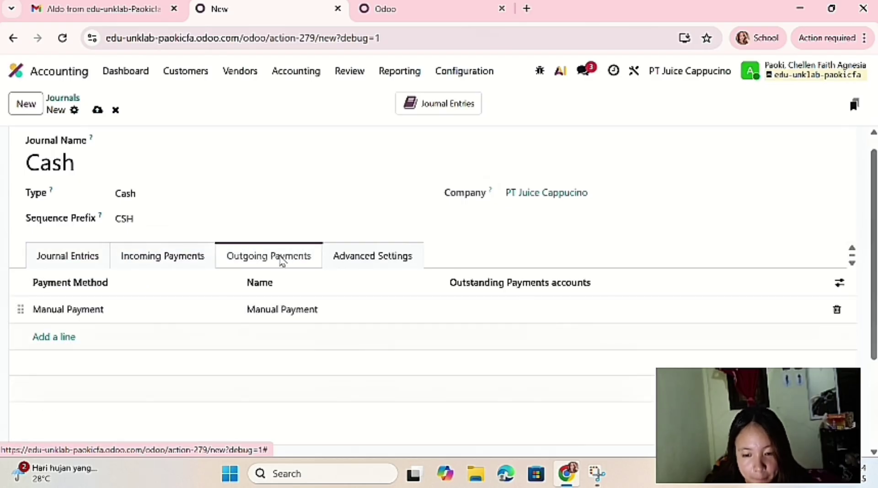
pyautogui.click(354, 266)
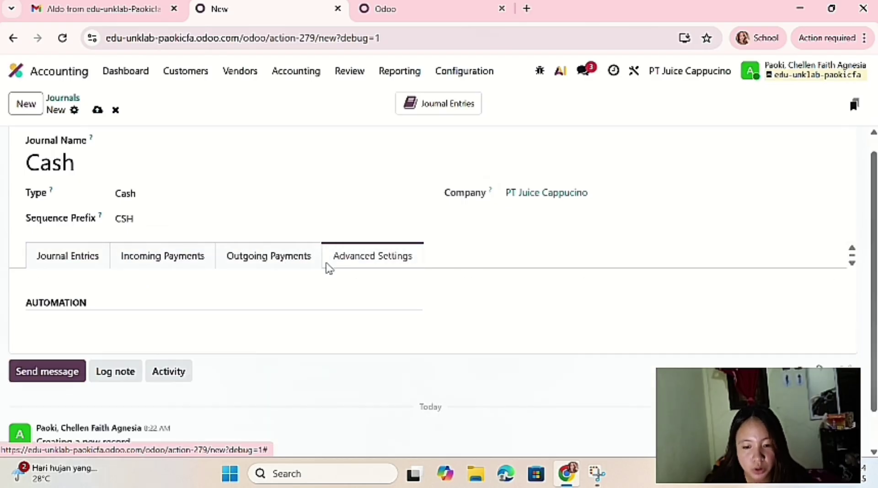
pyautogui.click(76, 264)
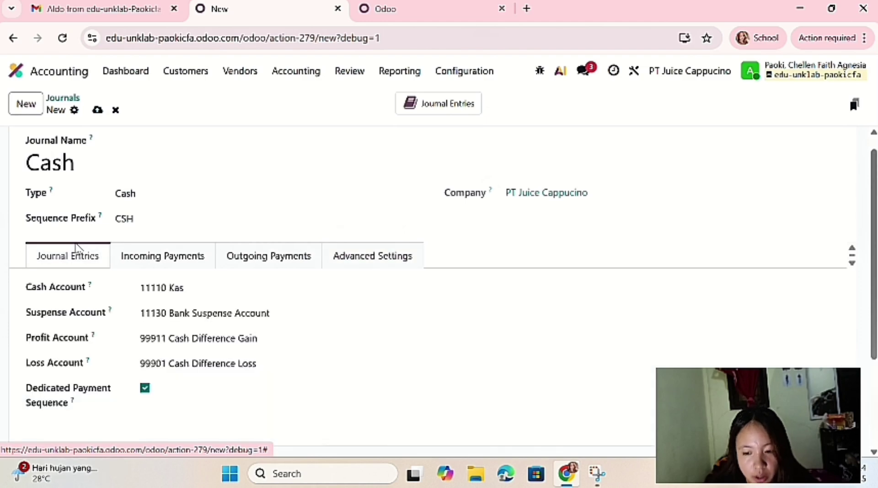
# - Start another new journal named Bank, with type Bank and sequence prefix BNK
pyautogui.click(27, 104)
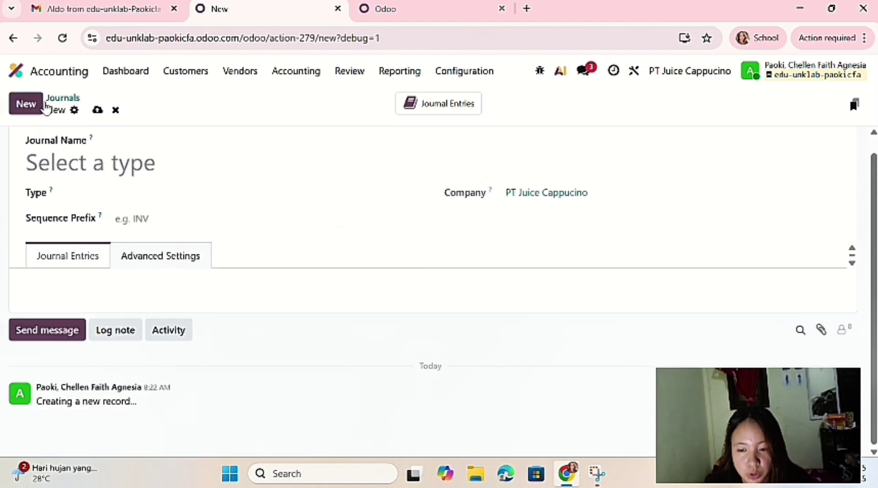
pyautogui.click(91, 150)
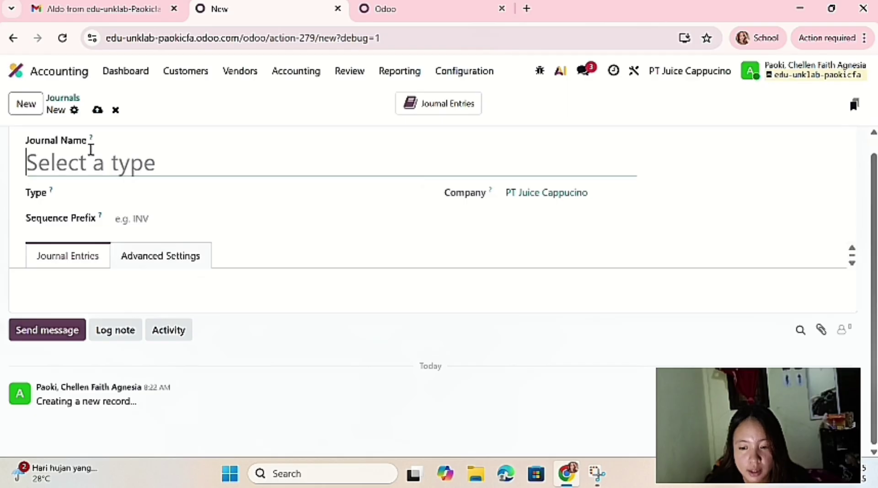
pyautogui.write('Bank')
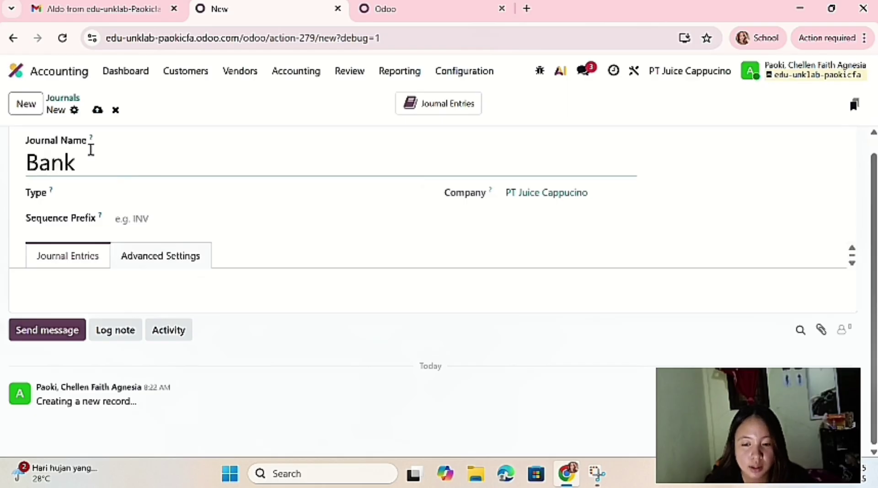
pyautogui.click(132, 194)
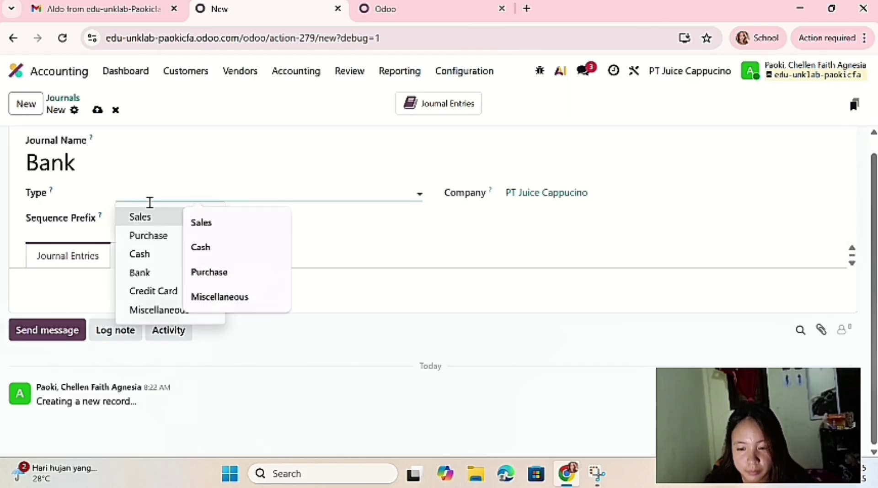
pyautogui.click(145, 273)
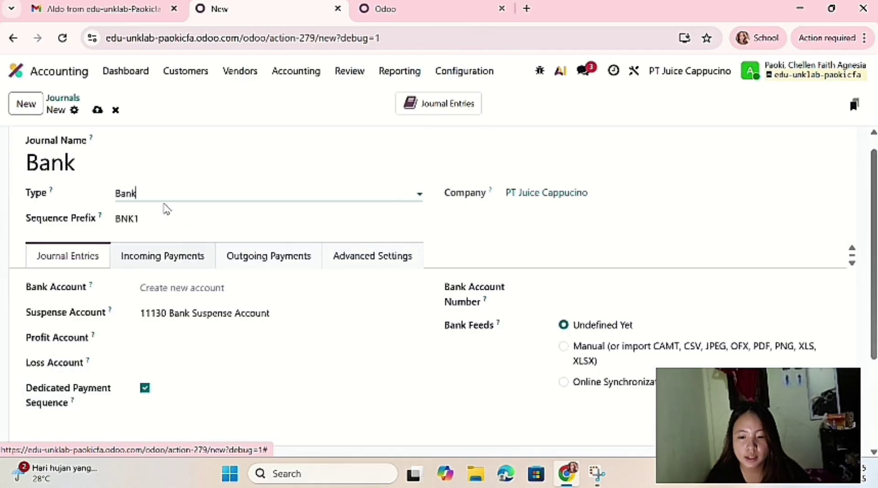
pyautogui.click(168, 218)
pyautogui.press('BackSpace')
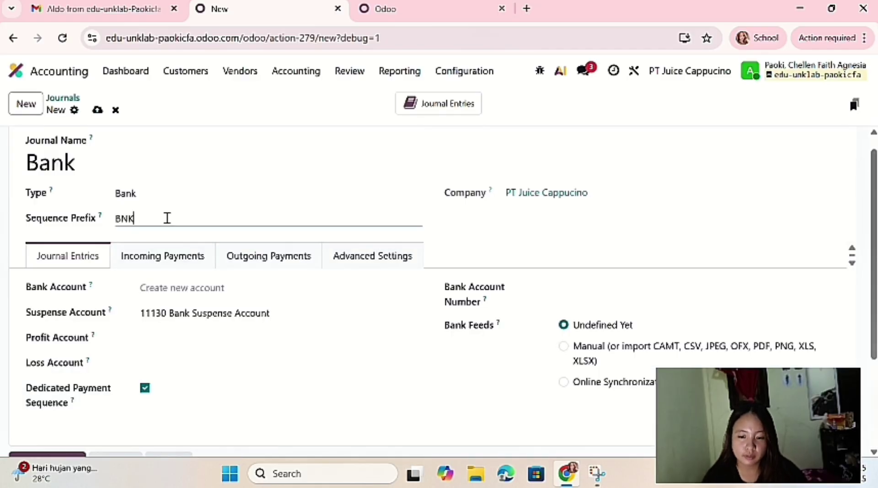
# - Set the Bank journal's profit account to 99911 Cash Difference Gain and its loss account to 99901 Cash Difference Loss
pyautogui.click(185, 332)
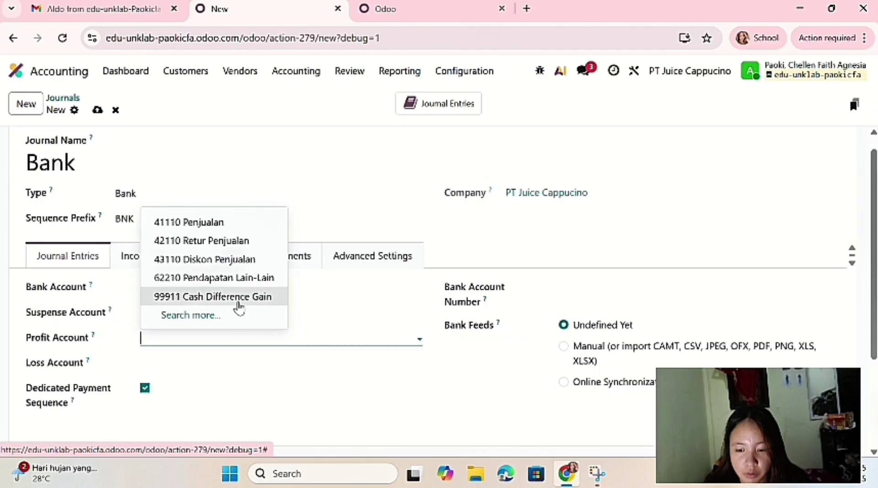
pyautogui.click(237, 302)
pyautogui.click(225, 365)
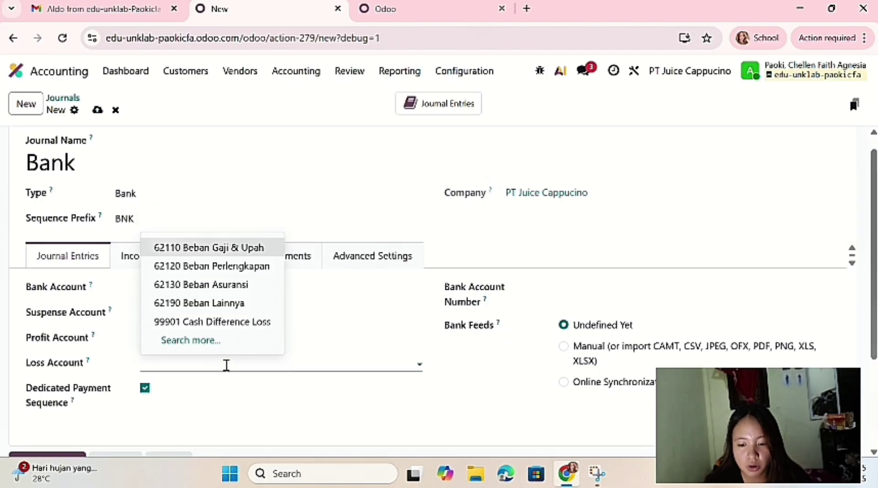
pyautogui.click(233, 322)
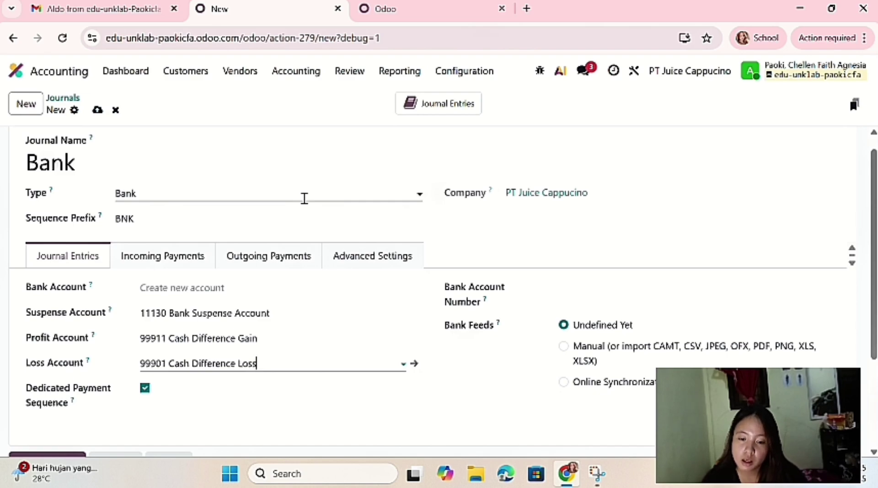
# - Set the Bank journal's bank account to 11120 Bank and check its incoming payments, outgoing payments and advanced settings
pyautogui.click(239, 291)
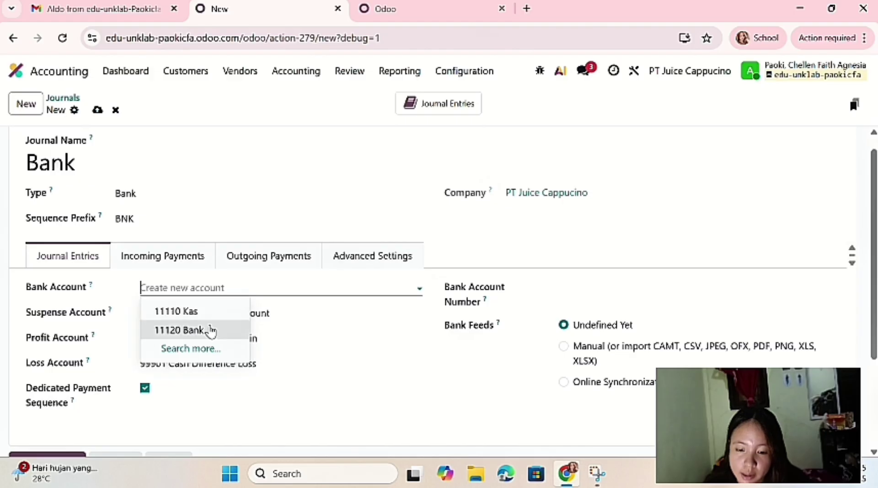
pyautogui.click(212, 330)
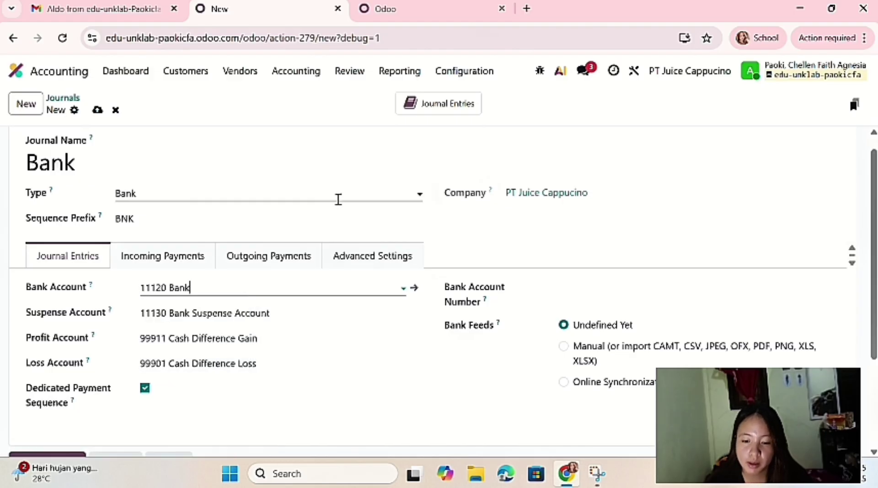
pyautogui.click(202, 254)
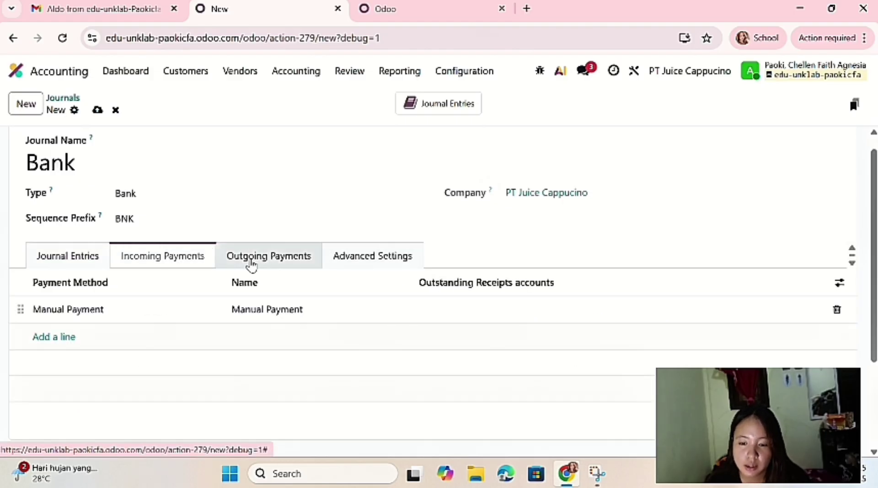
pyautogui.click(251, 264)
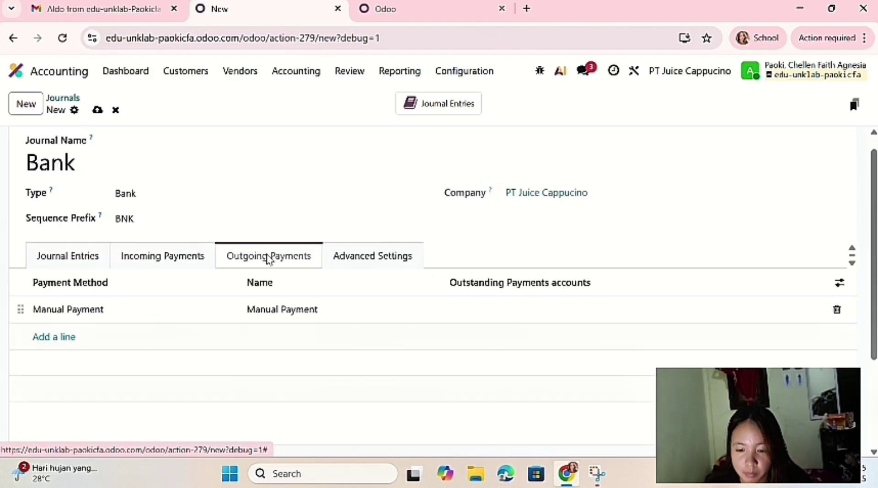
pyautogui.click(349, 258)
pyautogui.click(86, 255)
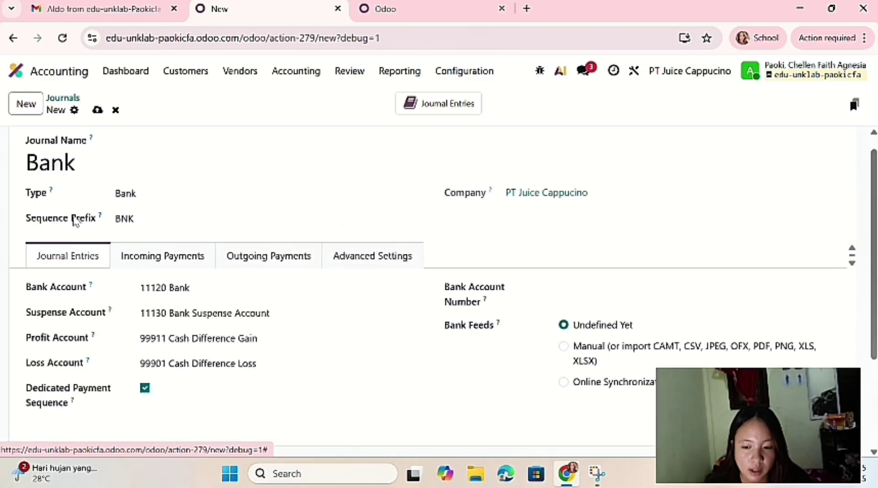
# - Start another new journal and name it Point Of Sale
pyautogui.click(32, 101)
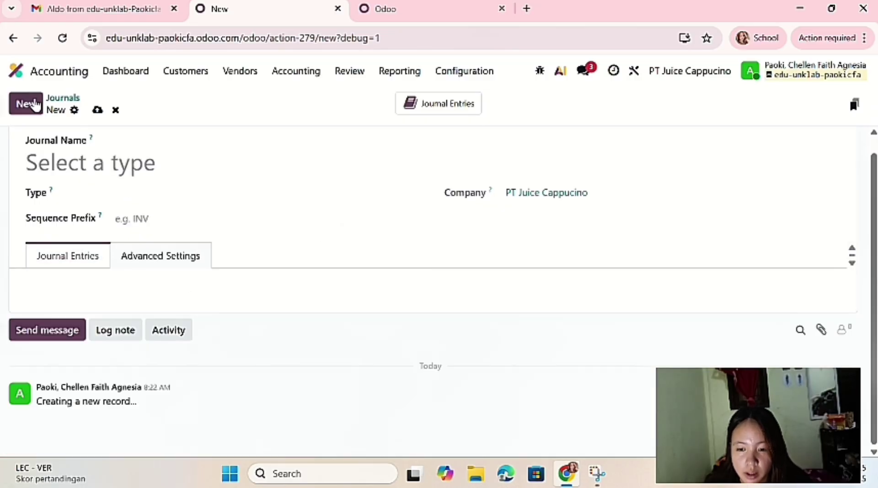
pyautogui.write('PO')
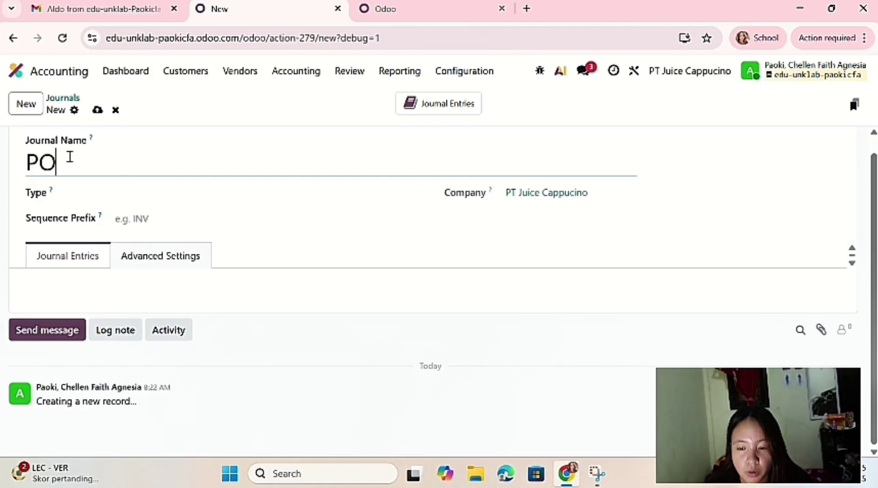
pyautogui.press('BackSpace')
pyautogui.write('oint')
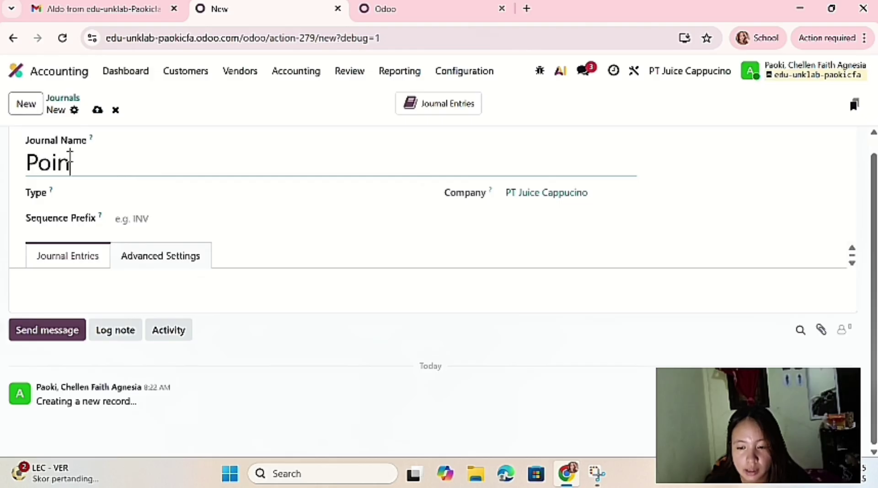
pyautogui.write(' Of')
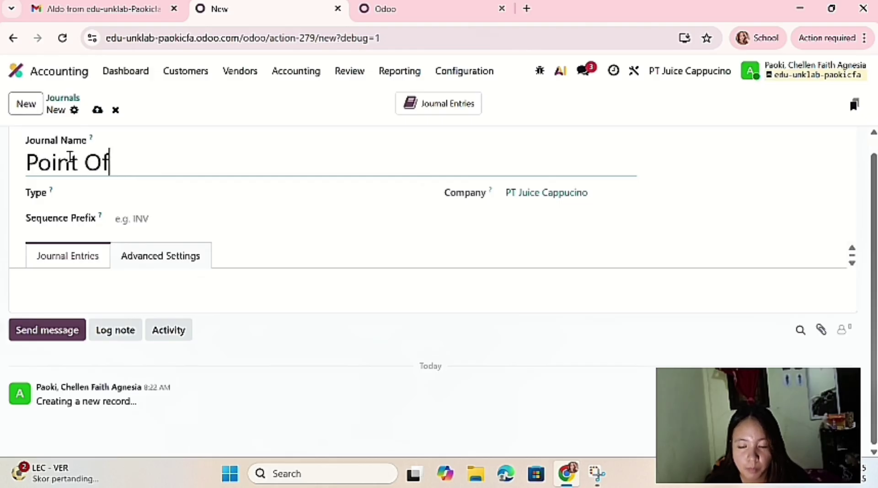
pyautogui.write(' Sale')
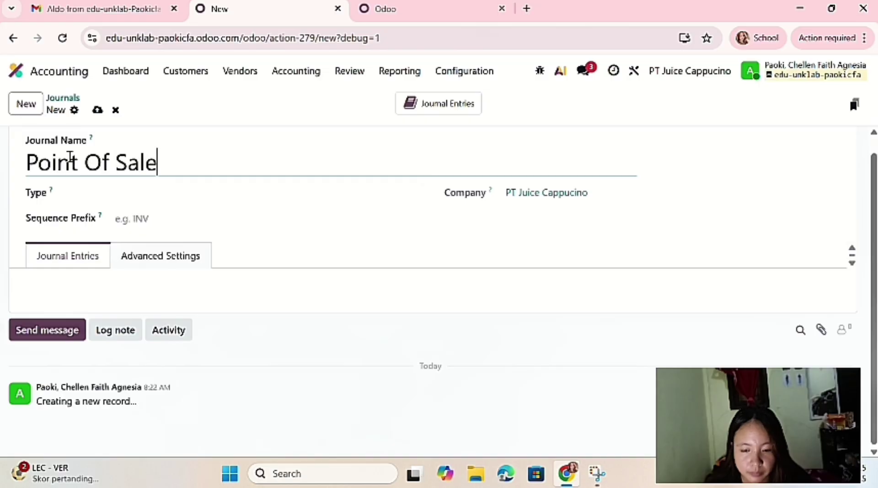
pyautogui.write('e')
pyautogui.press('BackSpace')
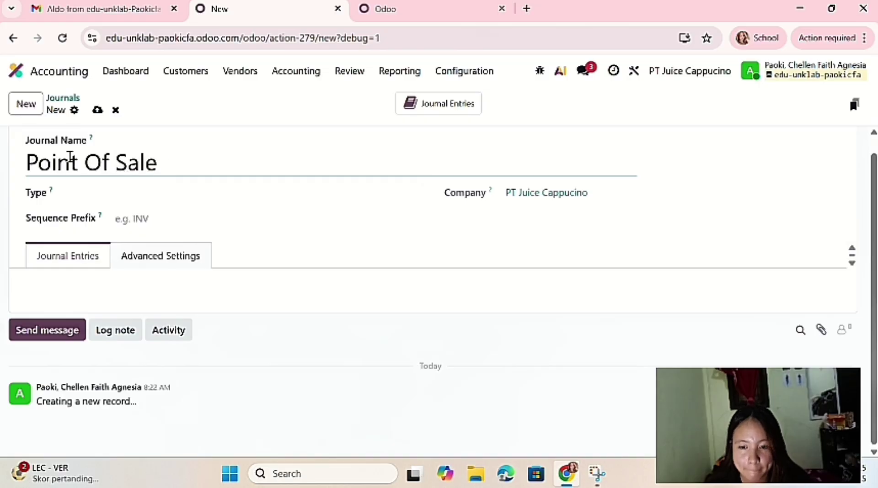
# - Set the Point Of Sale journal's type to Sales and its sequence prefix to POS
pyautogui.click(141, 187)
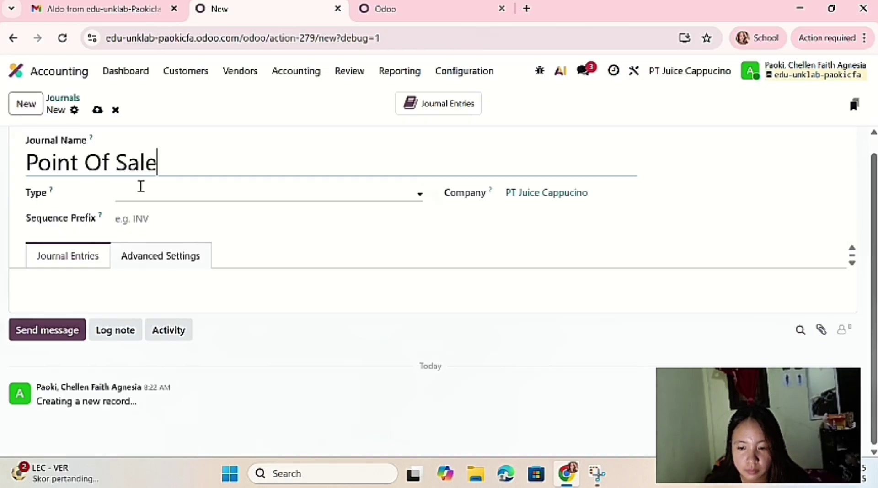
pyautogui.click(141, 187)
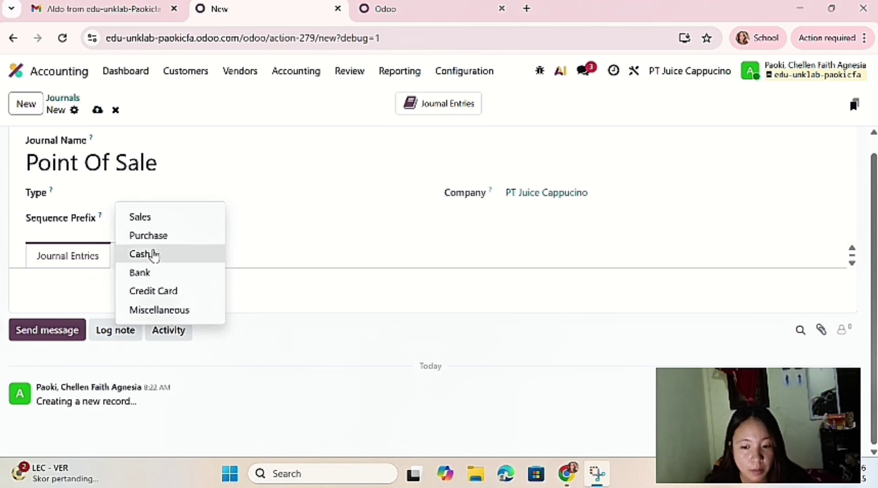
pyautogui.click(173, 217)
pyautogui.click(174, 214)
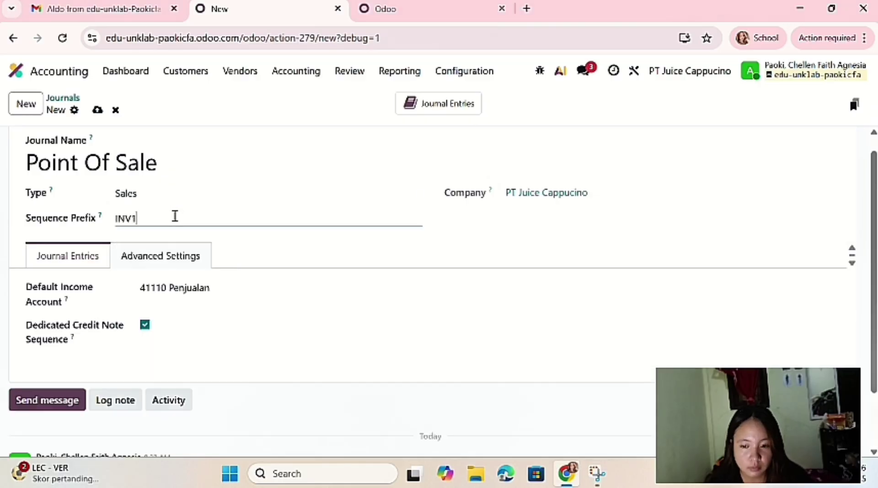
pyautogui.press('BackSpace')
pyautogui.press('BackSpace')
pyautogui.press('BackSpace')
pyautogui.press('BackSpace')
pyautogui.write('POS')
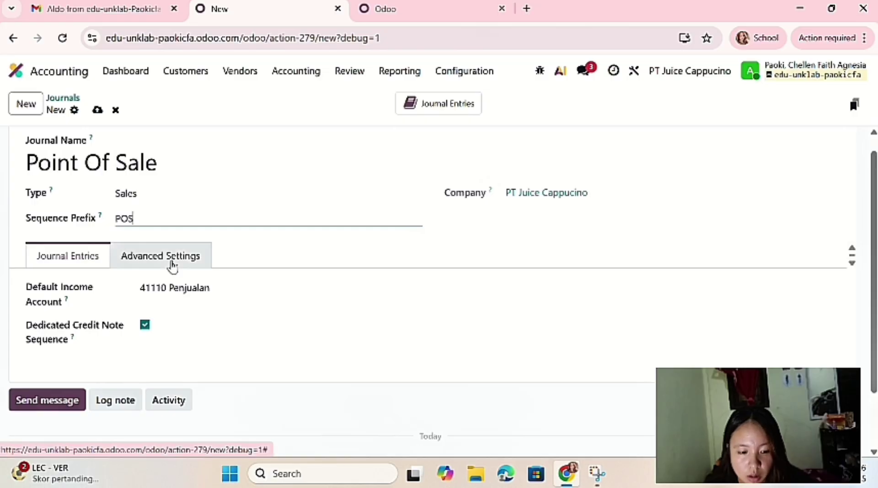
# - Check the Point Of Sale journal's advanced settings and default income account, and return to the list of journals
pyautogui.click(173, 265)
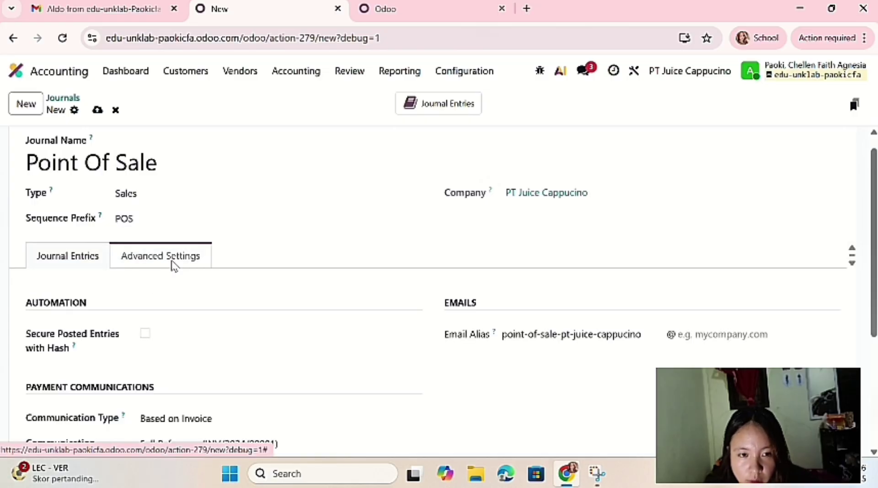
pyautogui.click(94, 255)
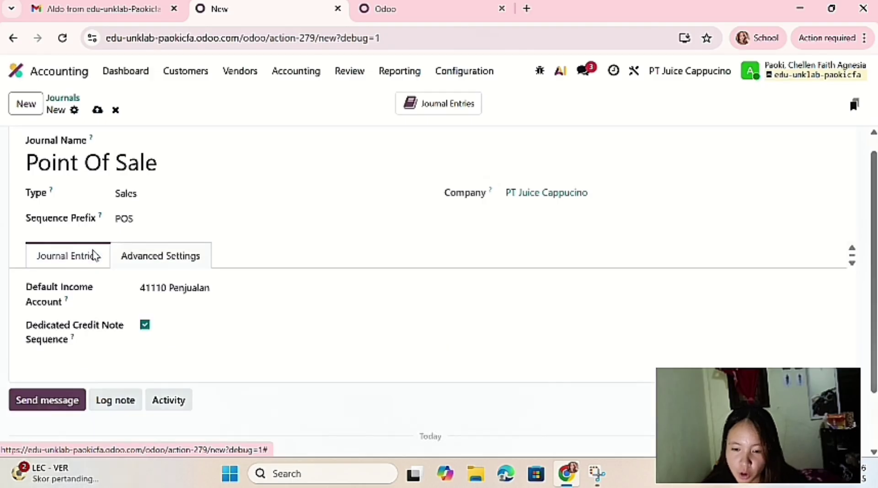
pyautogui.scroll(-1, 197, 325)
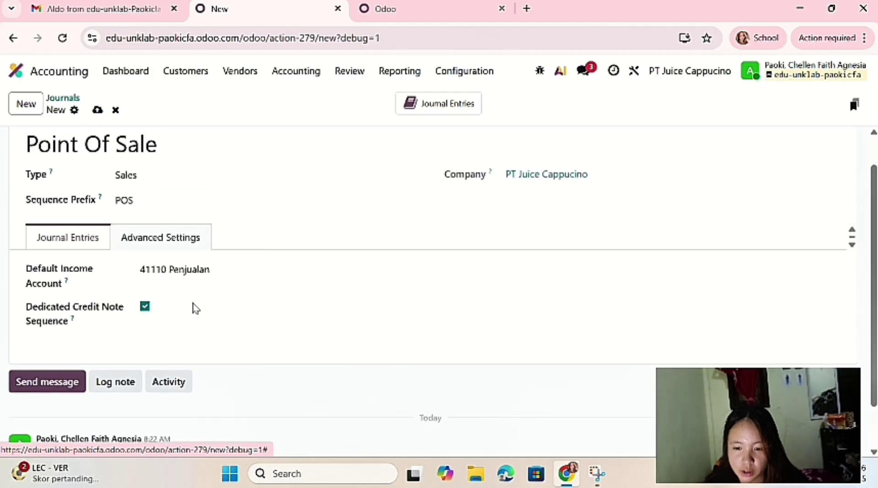
pyautogui.click(35, 104)
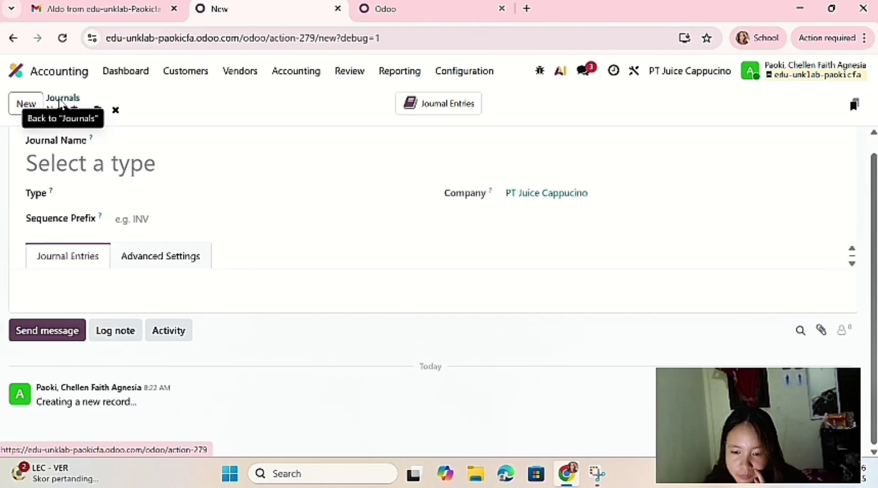
pyautogui.click(63, 102)
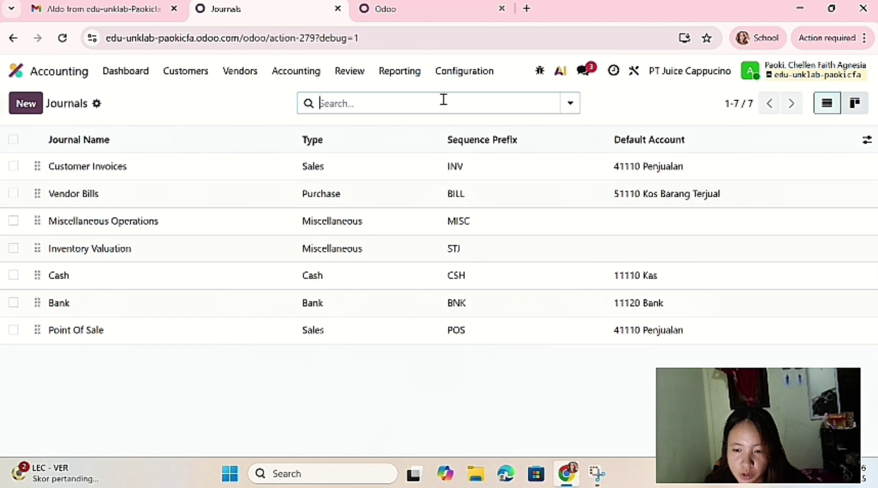
# - Open the product categories from the accounting configuration and start a new category
pyautogui.click(456, 75)
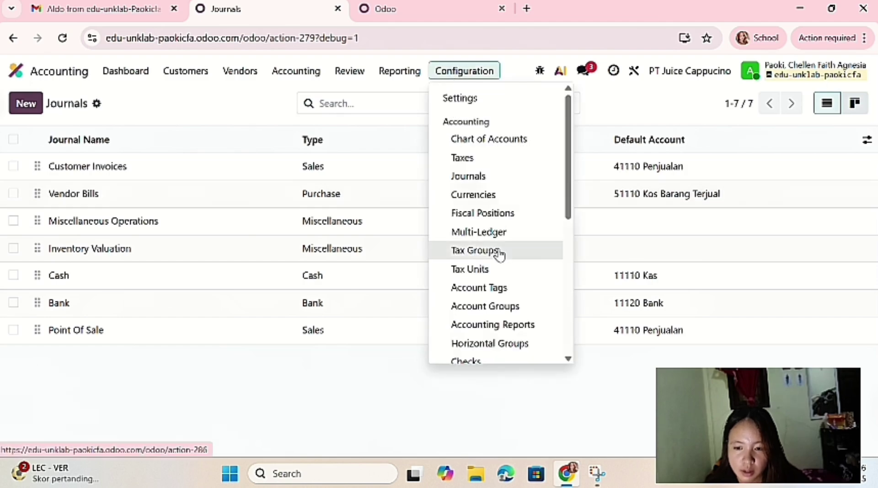
pyautogui.scroll(-2, 498, 255)
pyautogui.scroll(-4, 499, 255)
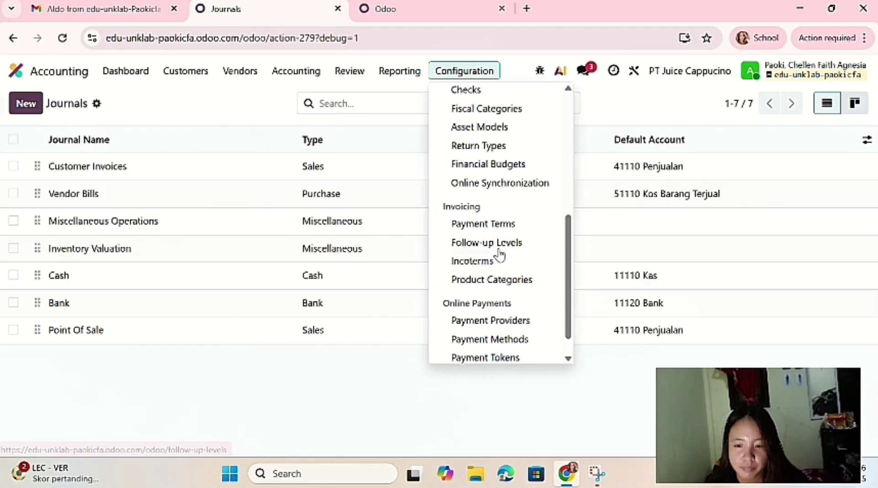
pyautogui.click(501, 282)
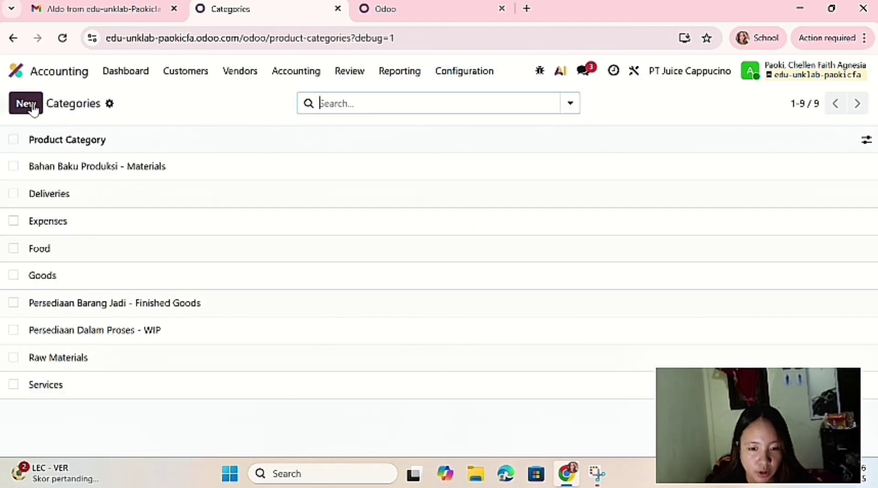
pyautogui.click(33, 107)
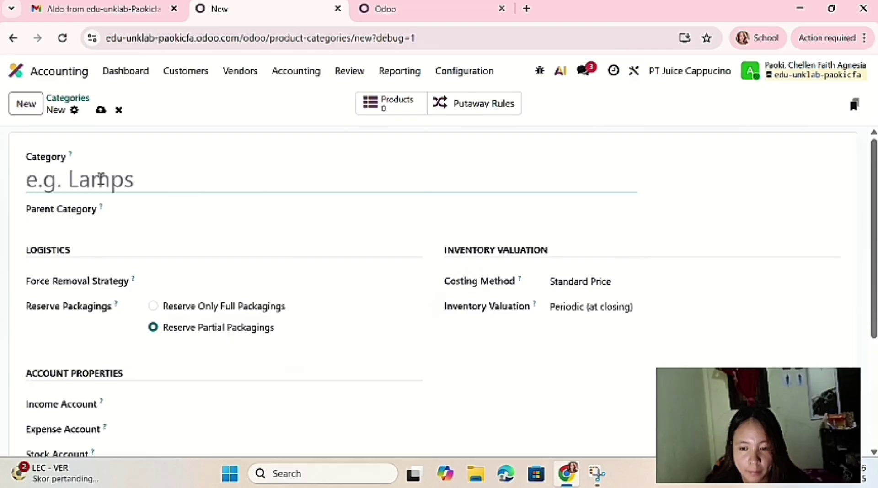
# - Name the new product category Bahan Baku Produksi - Materials
pyautogui.write('Bahan BAk')
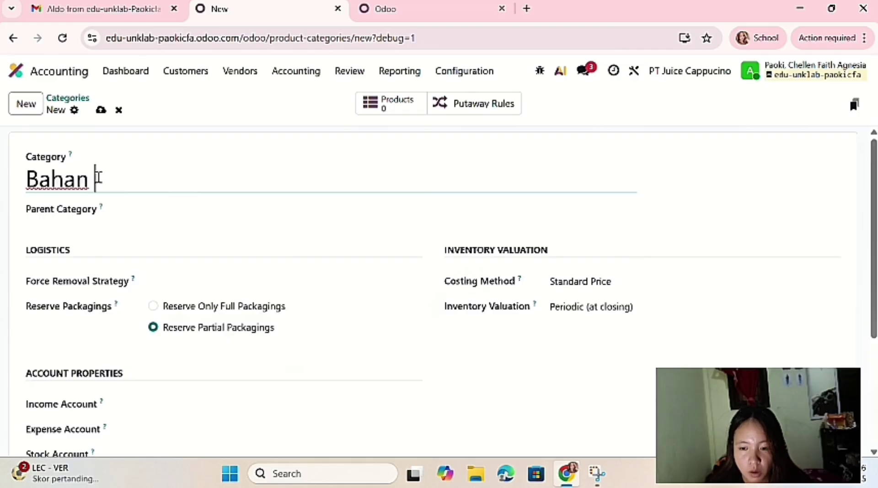
pyautogui.press('BackSpace')
pyautogui.press('BackSpace')
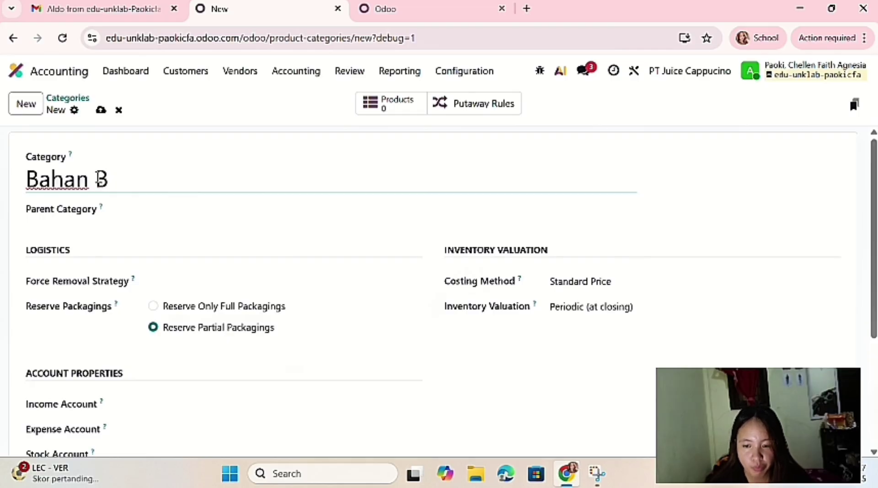
pyautogui.write('aku ')
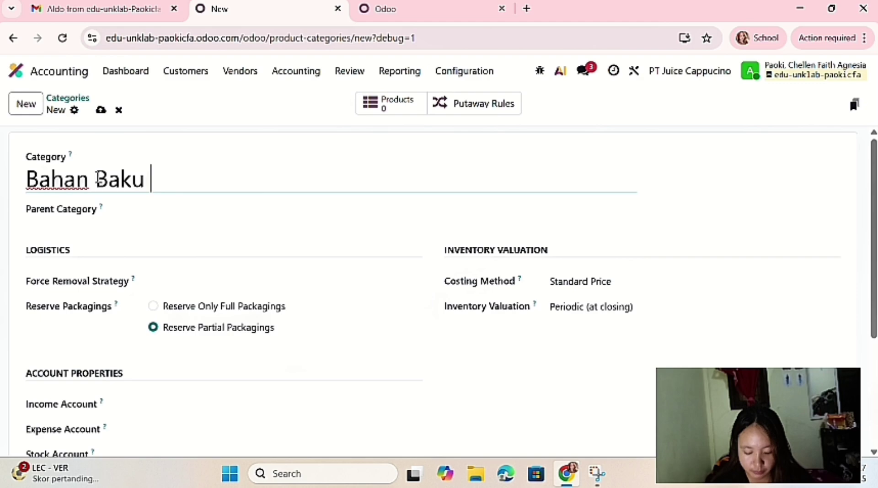
pyautogui.write('Produks')
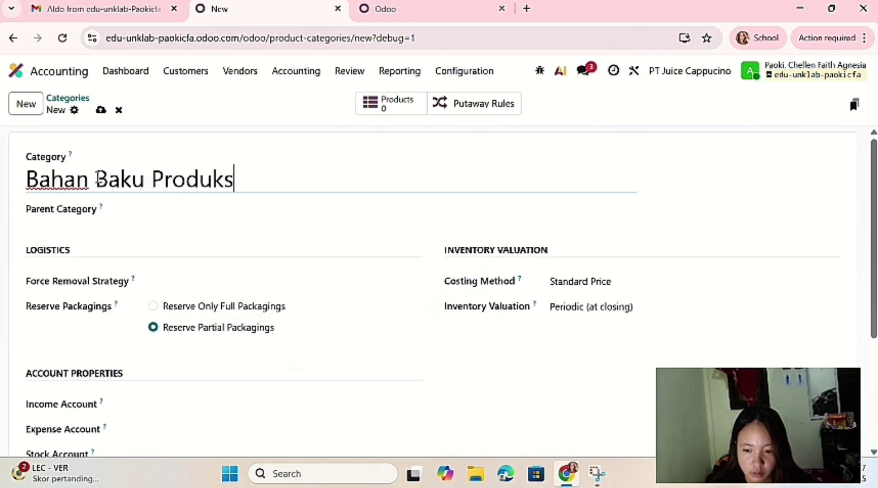
pyautogui.write('i')
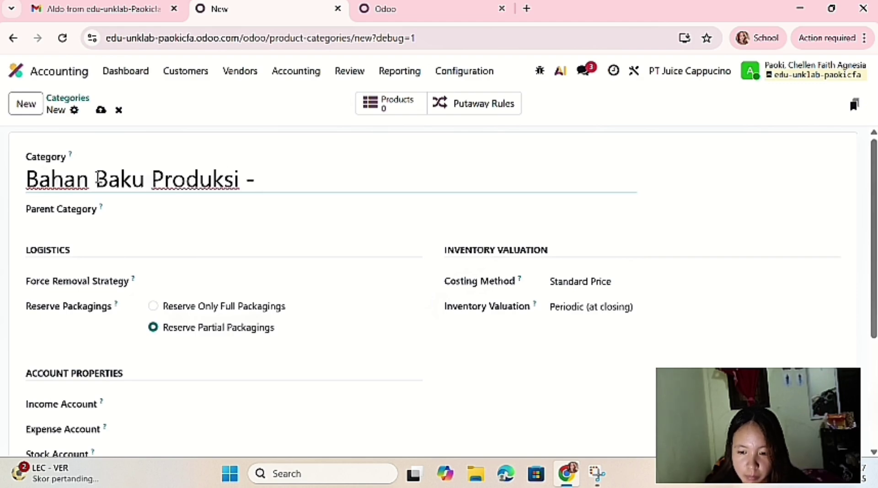
pyautogui.write(' - Ma')
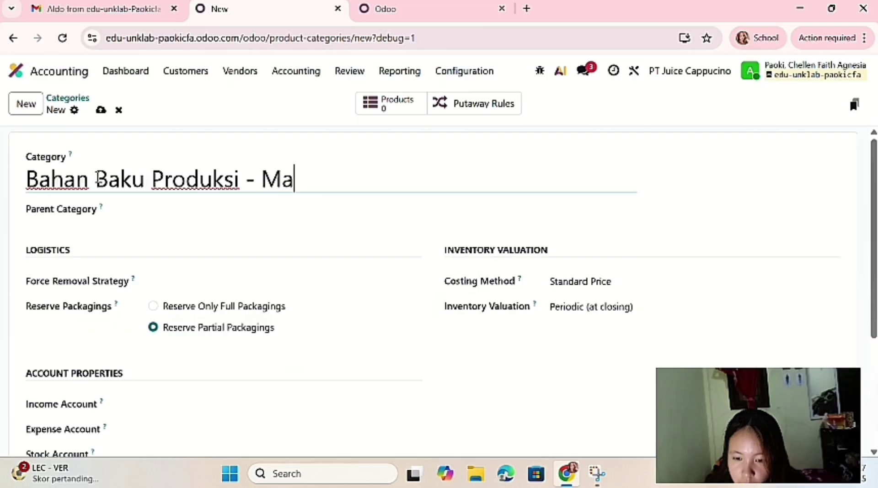
pyautogui.write('terial')
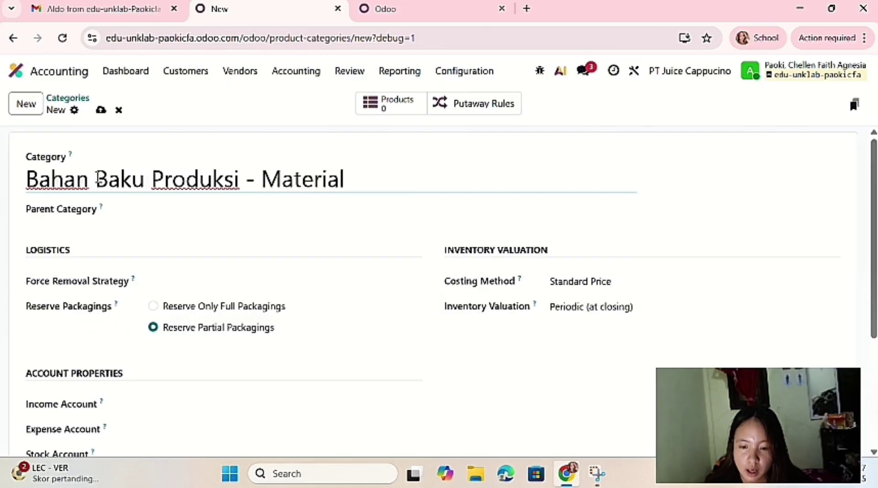
pyautogui.write('s')
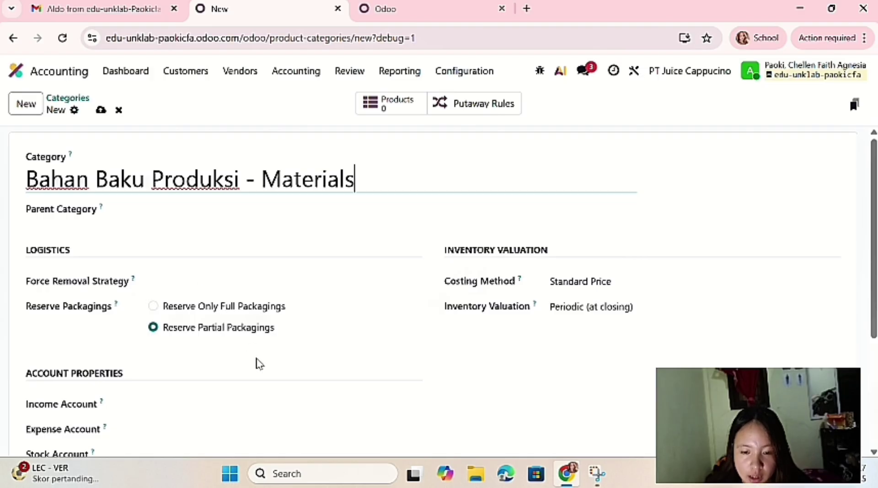
# - Set the category's costing method to Average Cost (AVCO) and its inventory valuation to Perpetual (at invoicing)
pyautogui.scroll(-2, 257, 363)
pyautogui.scroll(1, 258, 363)
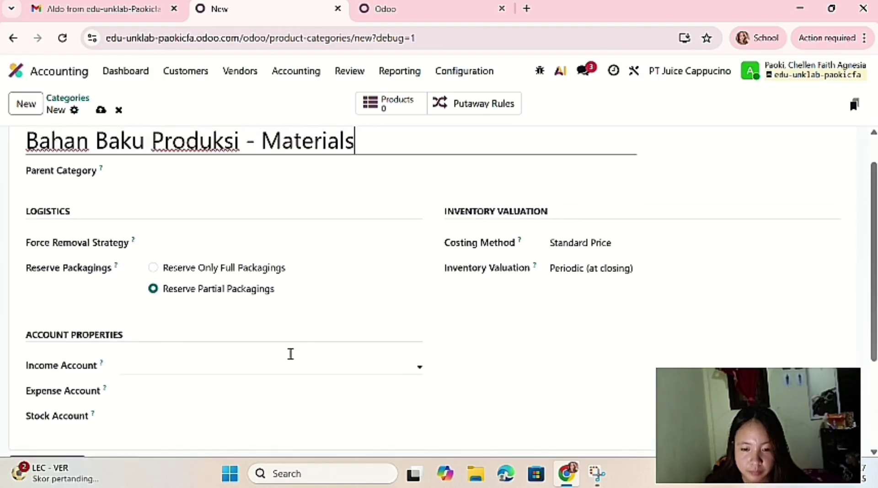
pyautogui.click(637, 251)
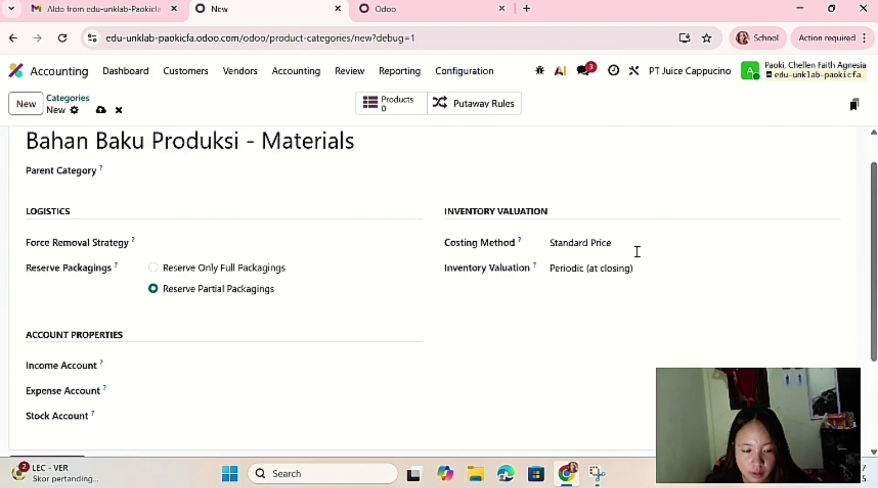
pyautogui.click(637, 248)
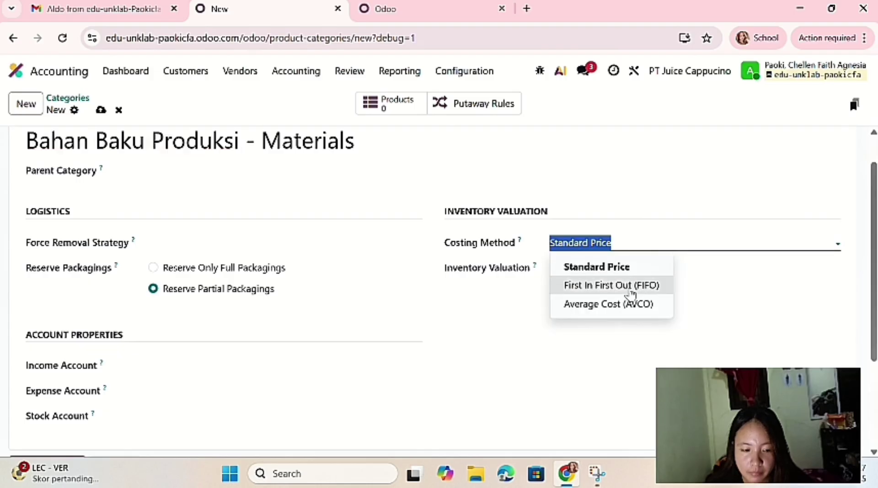
pyautogui.click(627, 314)
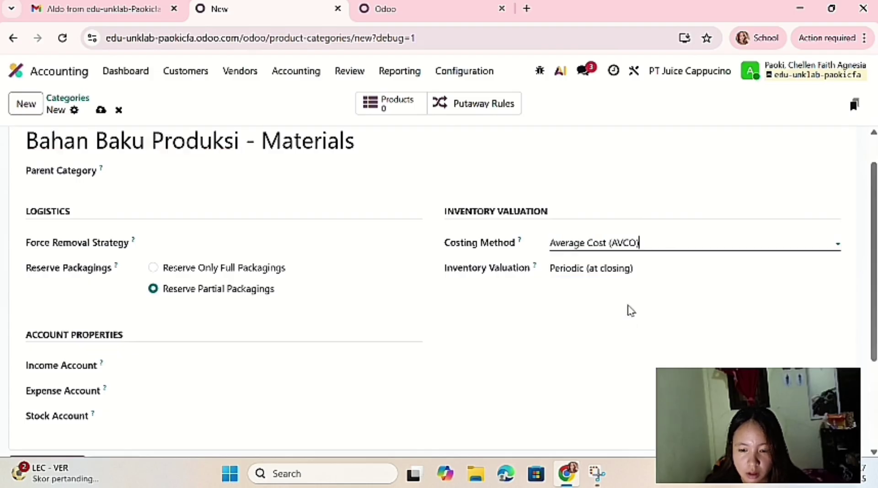
pyautogui.click(628, 270)
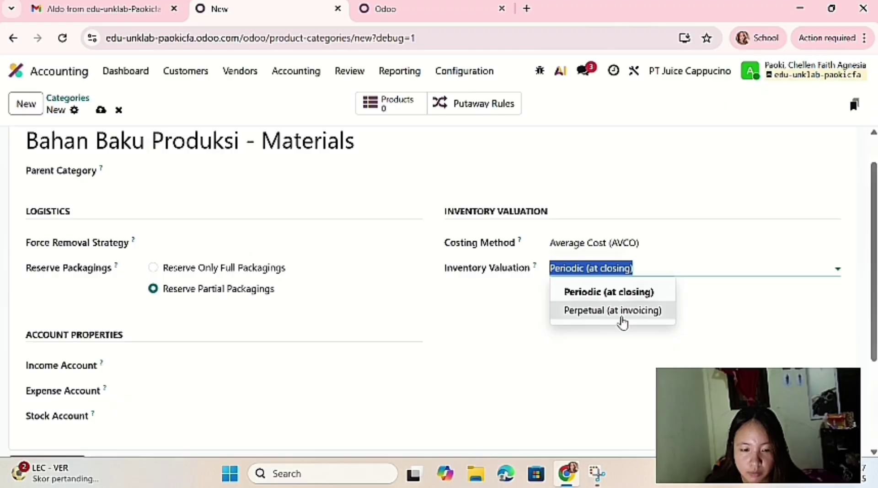
pyautogui.click(622, 320)
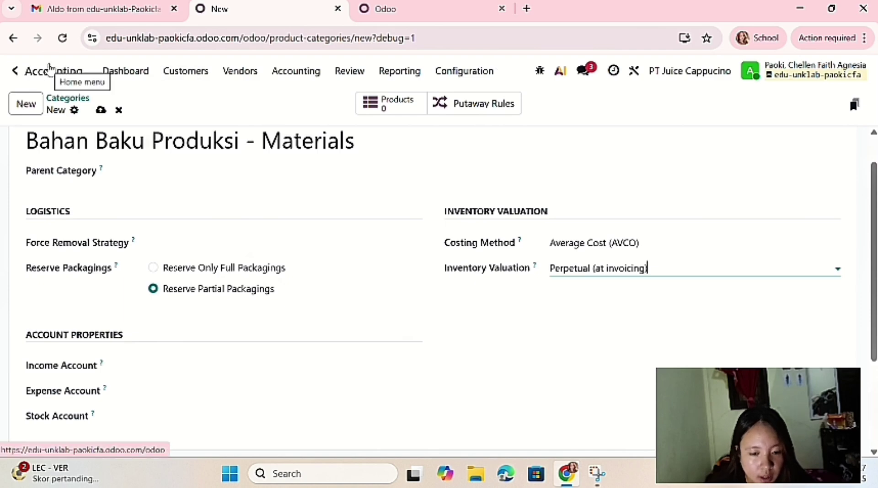
# - Open the Odoo home page in a new browser tab and go to the accounting settings
pyautogui.rightClick(51, 70)
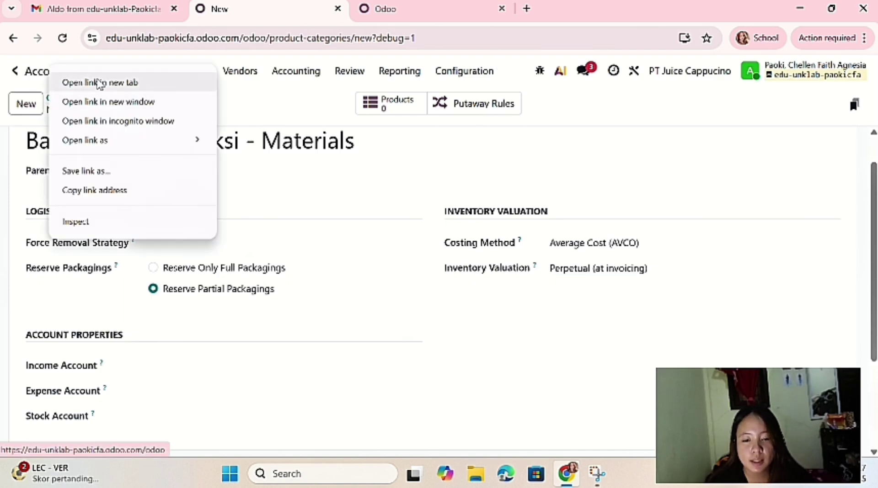
pyautogui.click(98, 83)
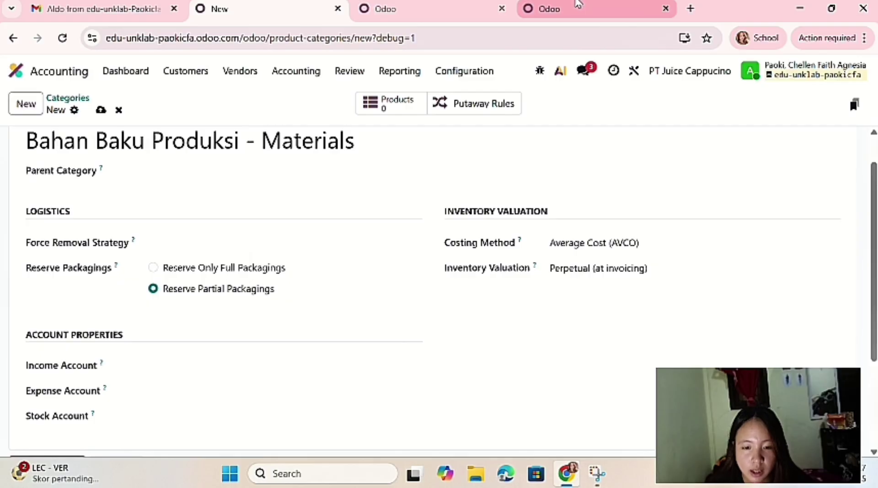
pyautogui.click(567, 8)
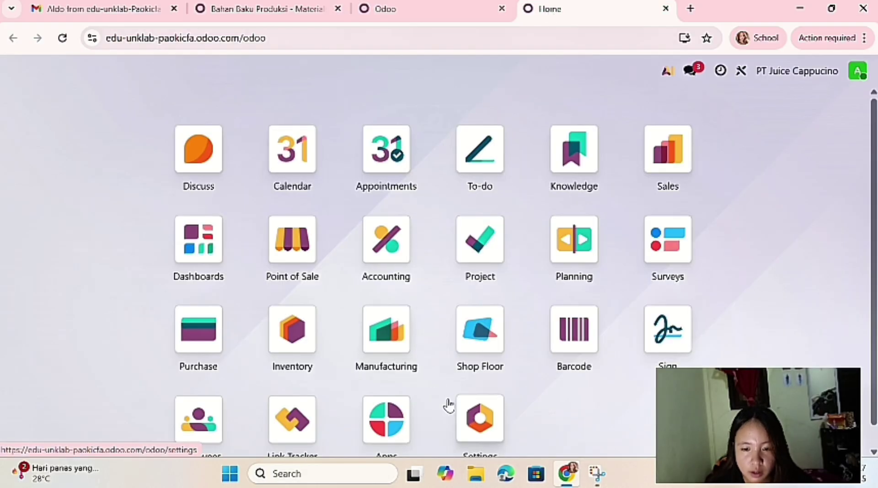
pyautogui.click(477, 421)
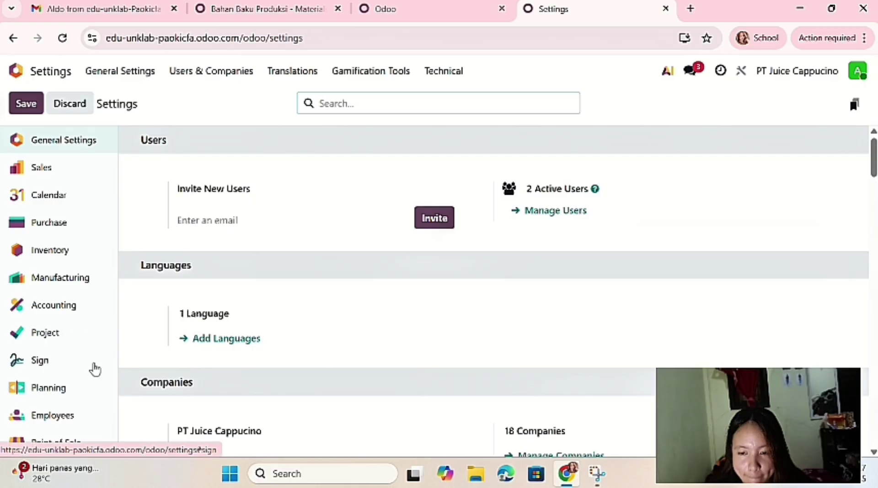
pyautogui.click(75, 319)
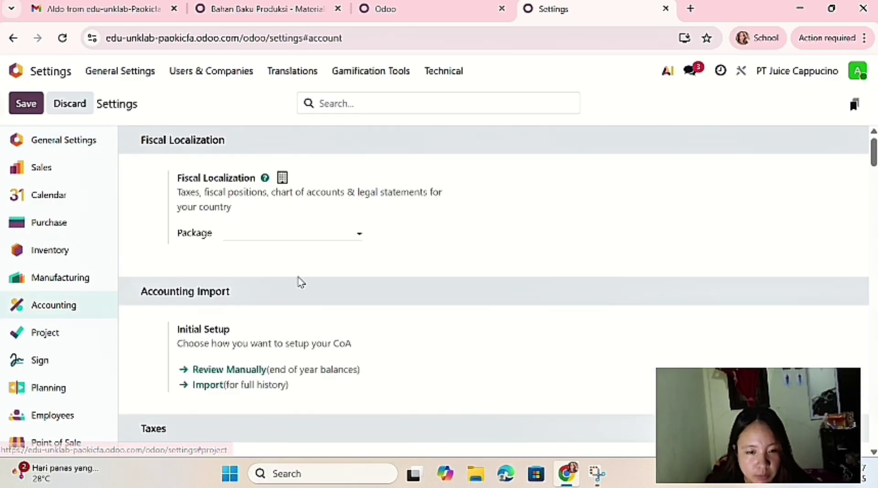
# - Set the company's default inventory valuation to Perpetual (at invoicing) and its inventory cost method to Average Cost (AVCO)
pyautogui.scroll(-5, 300, 282)
pyautogui.scroll(-15, 300, 282)
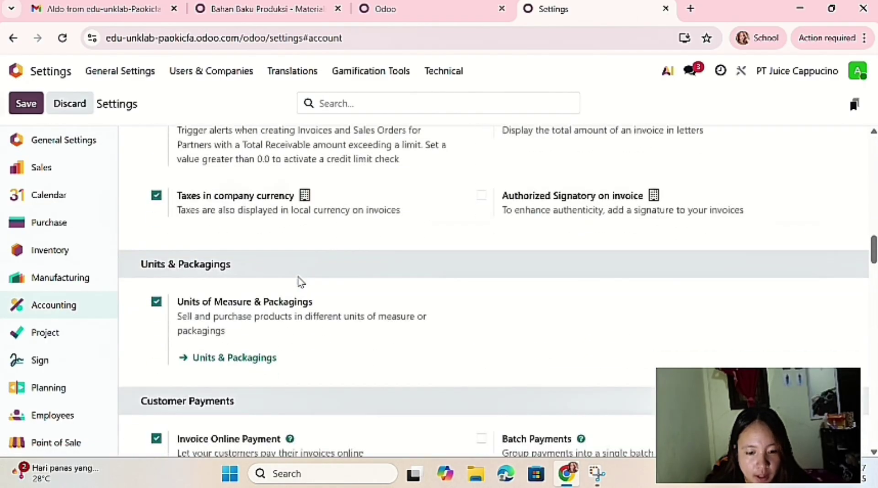
pyautogui.scroll(-15, 300, 282)
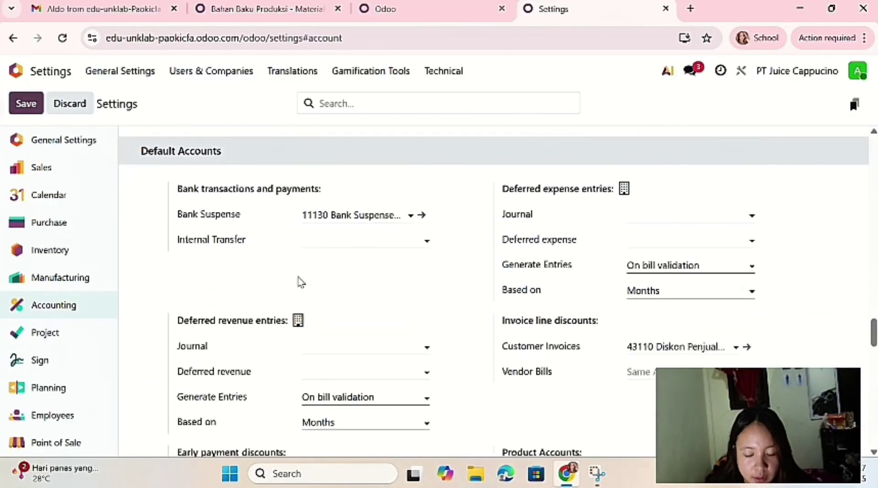
pyautogui.scroll(-1, 300, 282)
pyautogui.scroll(-2, 300, 282)
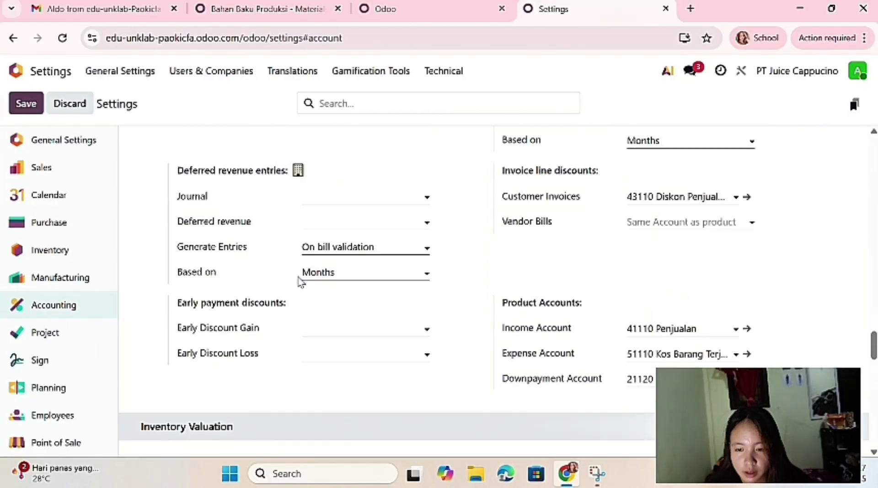
pyautogui.scroll(4, 300, 282)
pyautogui.scroll(1, 300, 282)
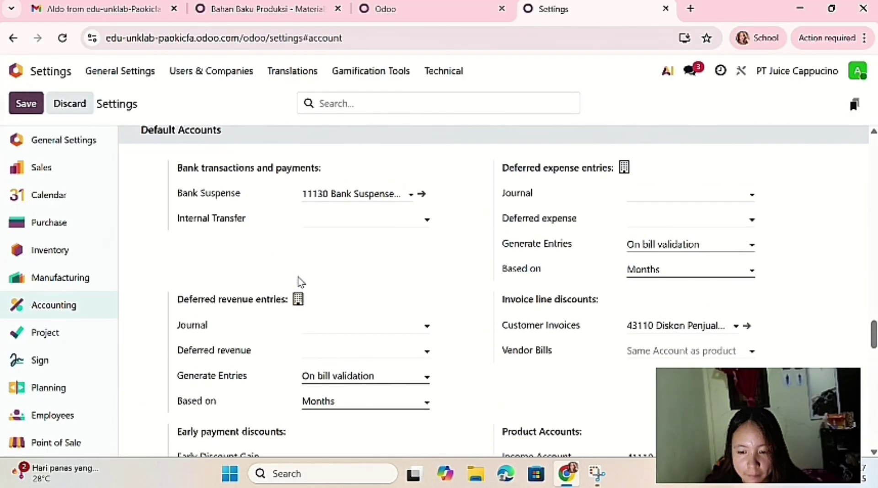
pyautogui.scroll(-10, 300, 282)
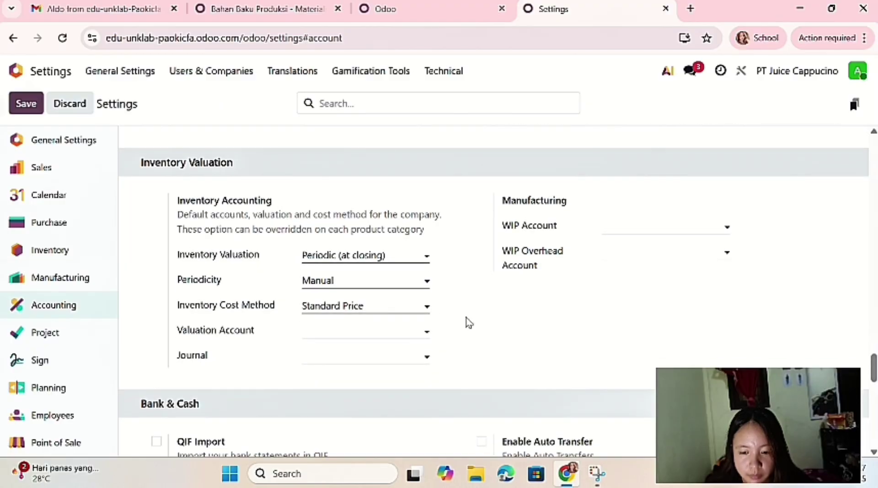
pyautogui.click(420, 257)
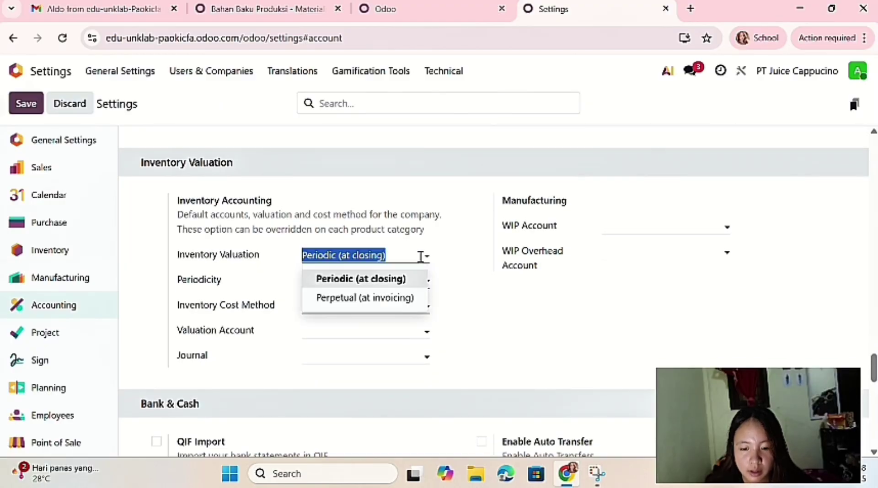
pyautogui.click(394, 300)
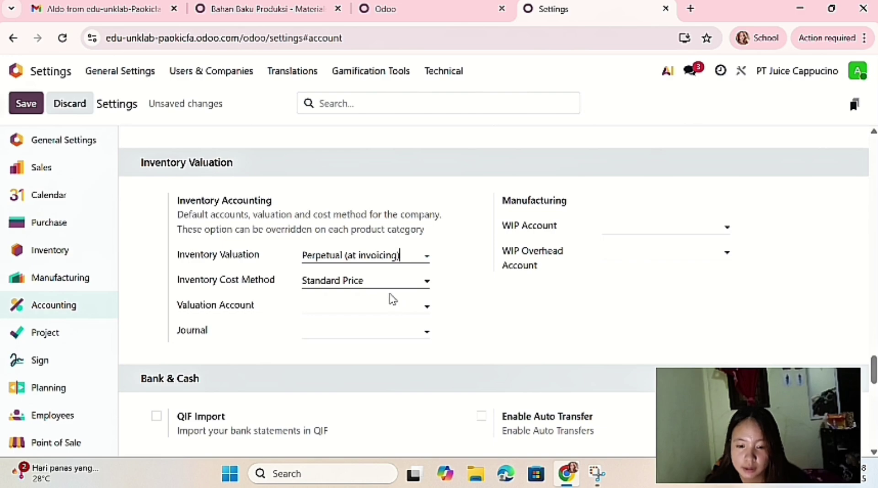
pyautogui.click(391, 275)
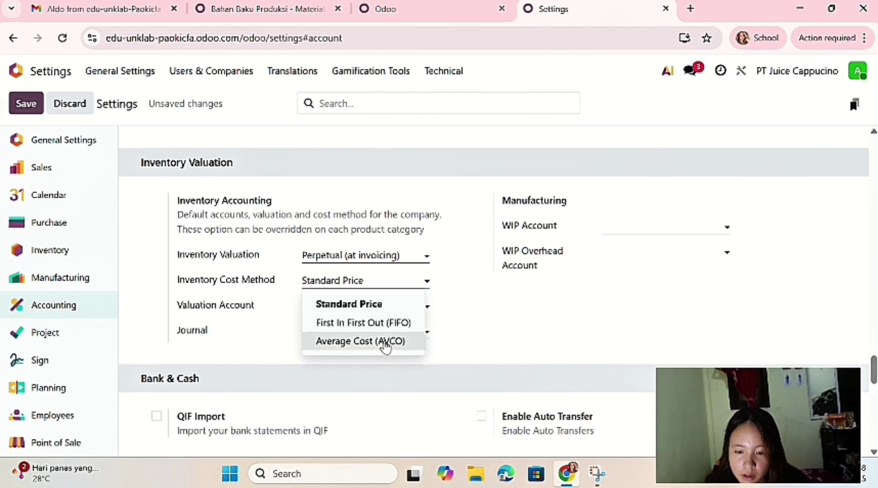
pyautogui.click(386, 341)
# - Set the default inventory valuation account to 11390 Persediaan Lainnya and the journal to Inventory Valuation
pyautogui.click(357, 305)
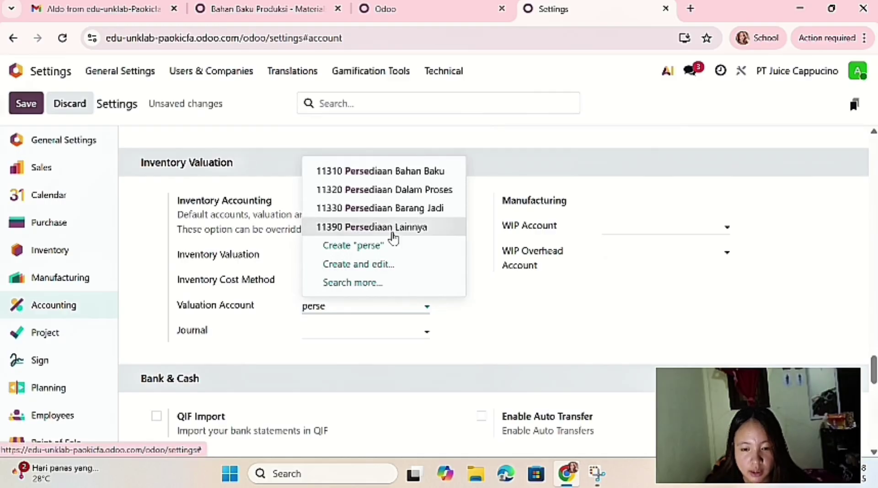
pyautogui.click(393, 234)
pyautogui.click(359, 332)
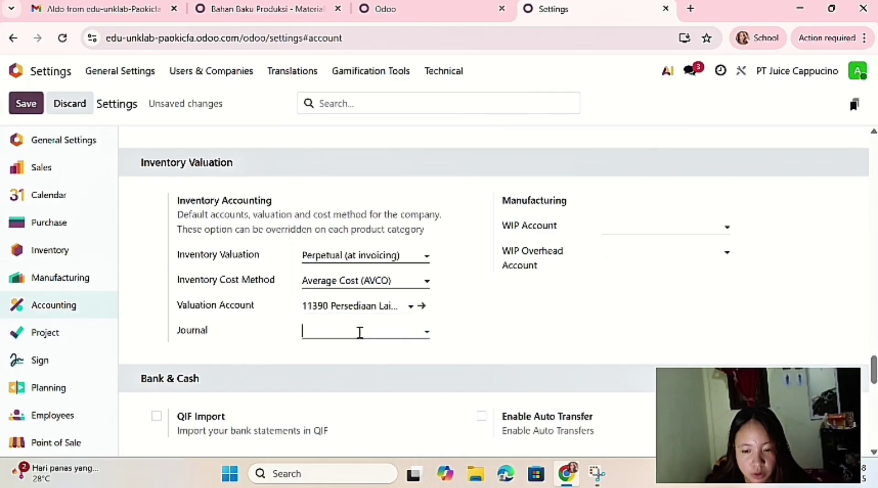
pyautogui.write('inv')
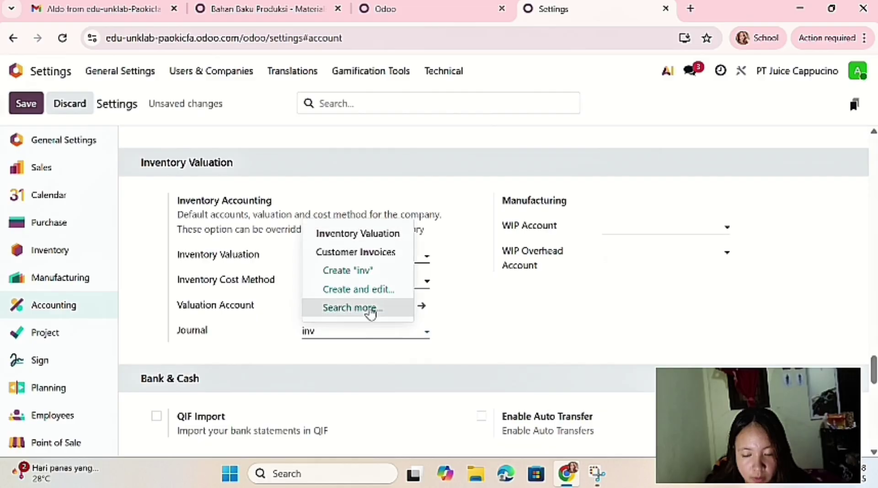
pyautogui.click(375, 234)
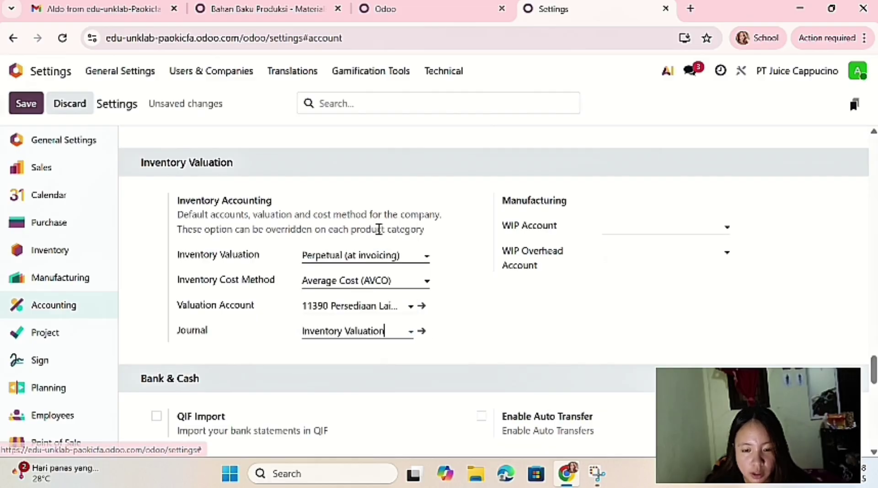
# - Set the manufacturing WIP account to 11340 Pekerjaan Dalam Proses and the WIP overhead account to 53110 Kos Overhead Pabrik
pyautogui.click(617, 220)
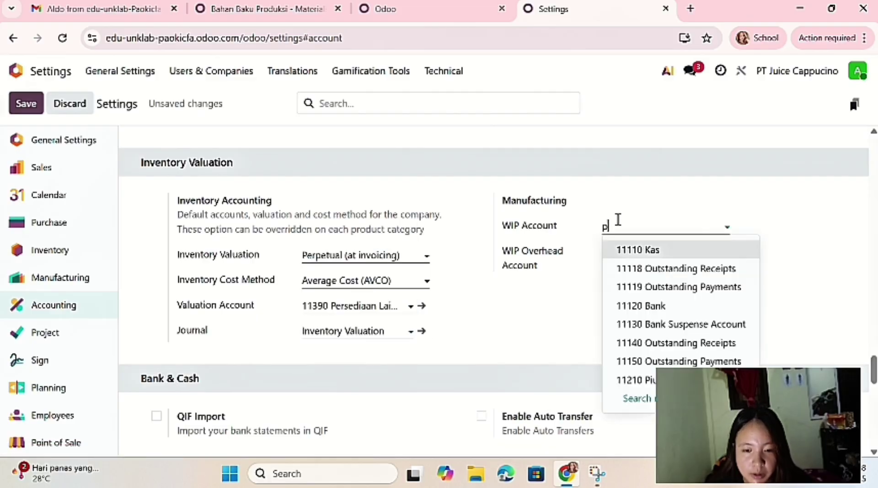
pyautogui.write('peke')
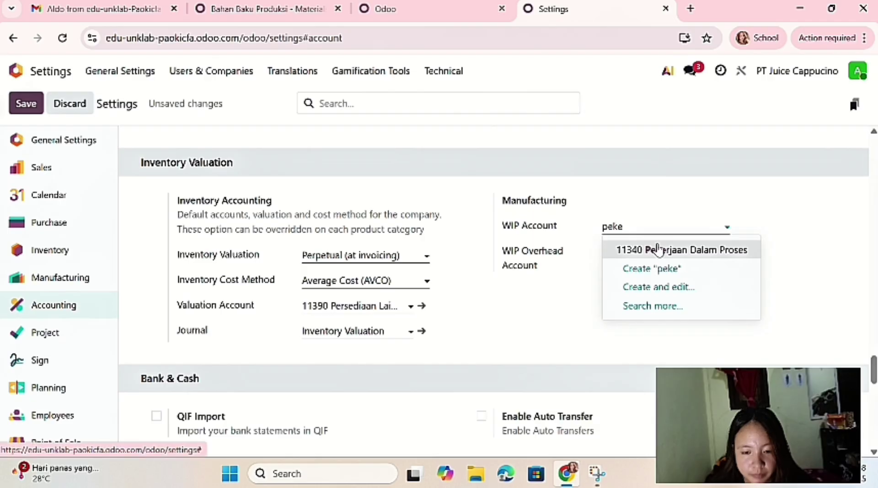
pyautogui.click(657, 248)
pyautogui.click(657, 248)
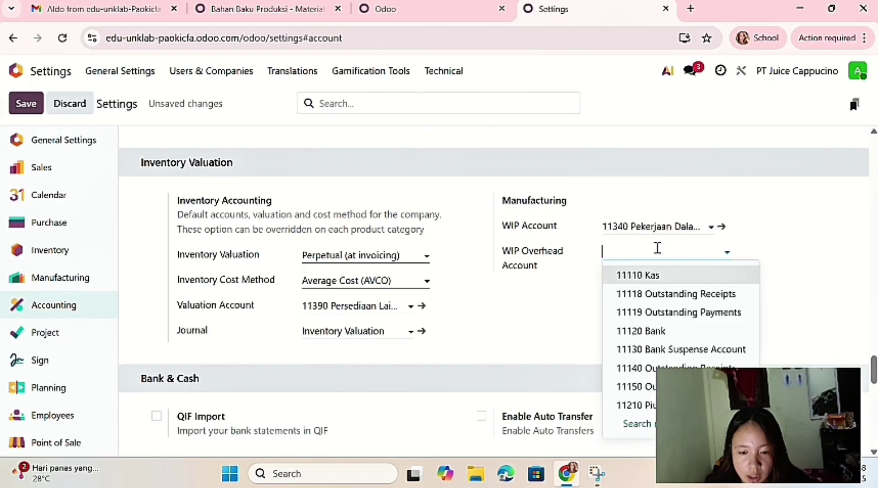
pyautogui.write('ove')
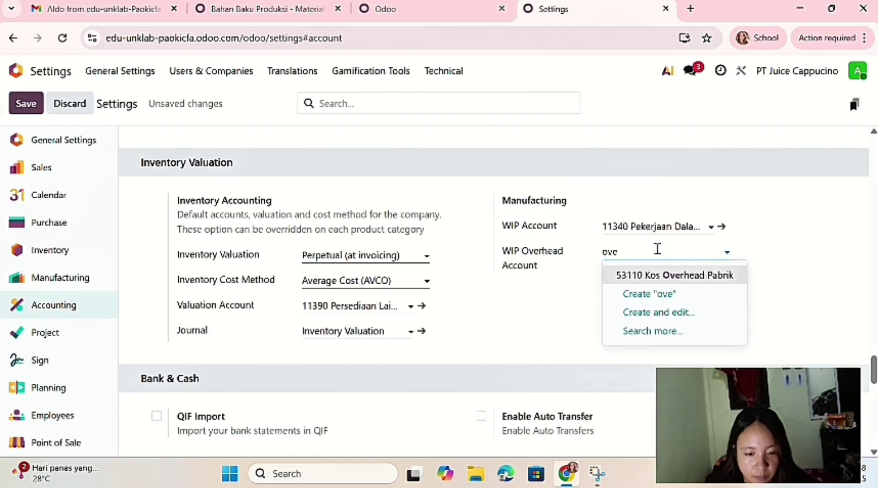
pyautogui.click(666, 274)
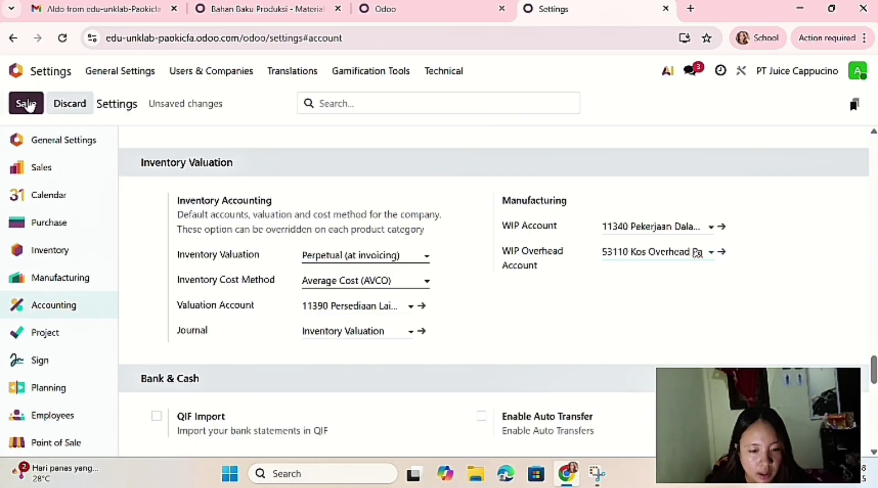
# - Save the accounting settings and check the stored inventory valuation and manufacturing accounts
pyautogui.click(27, 103)
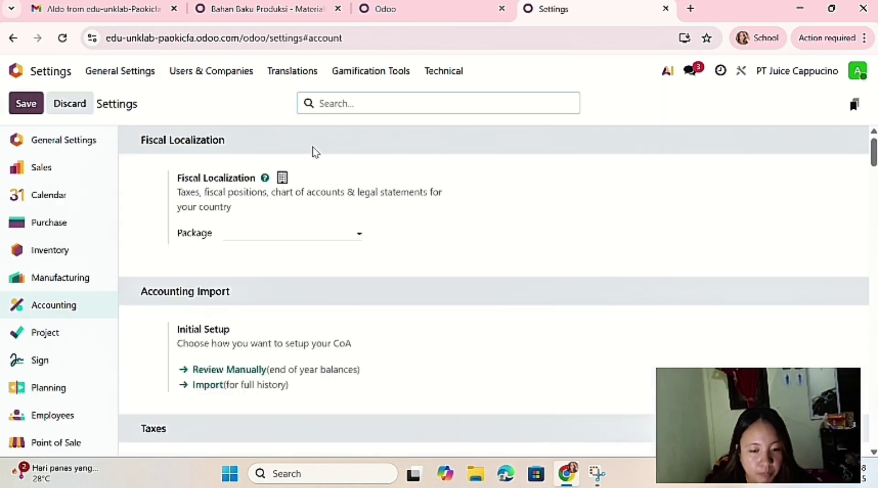
pyautogui.scroll(-1, 334, 310)
pyautogui.scroll(-20, 333, 310)
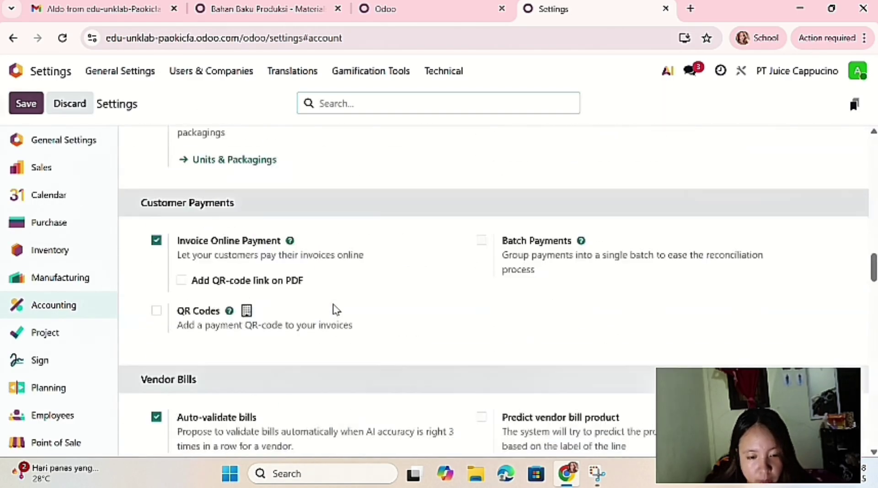
pyautogui.scroll(-10, 334, 310)
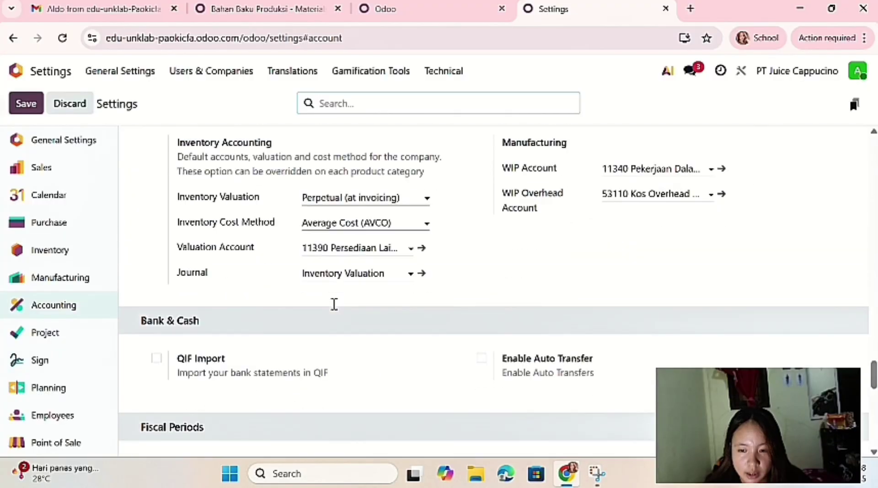
pyautogui.scroll(1, 334, 307)
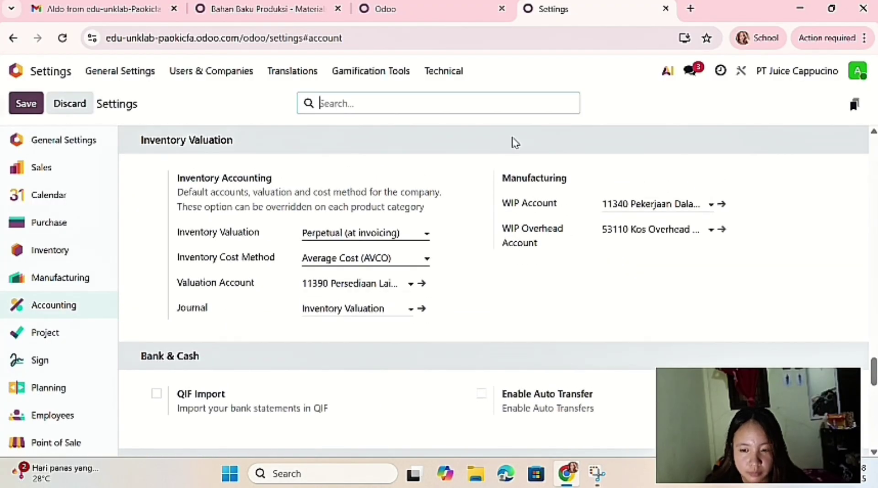
# - Return to the Bahan Baku Produksi - Materials category and set its income account to 41110 Penjualan and expense account to 51110 Kos Barang Terjual
pyautogui.click(288, 12)
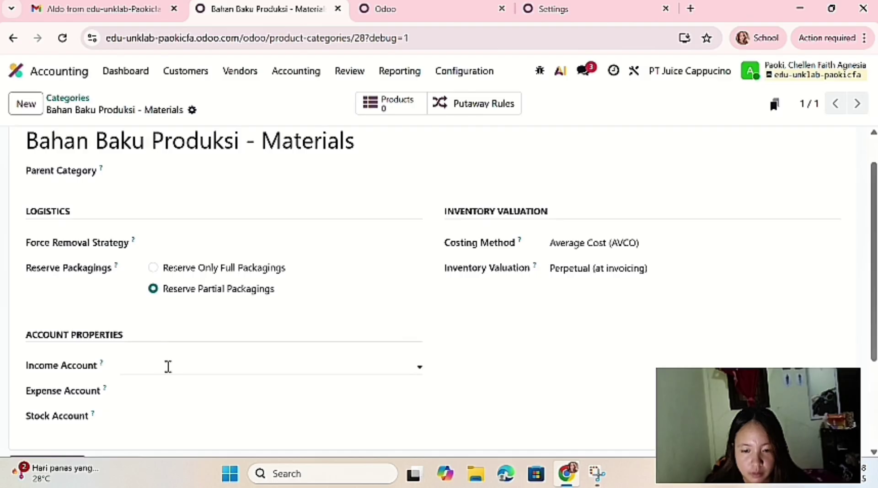
pyautogui.click(166, 366)
pyautogui.scroll(-1, 168, 367)
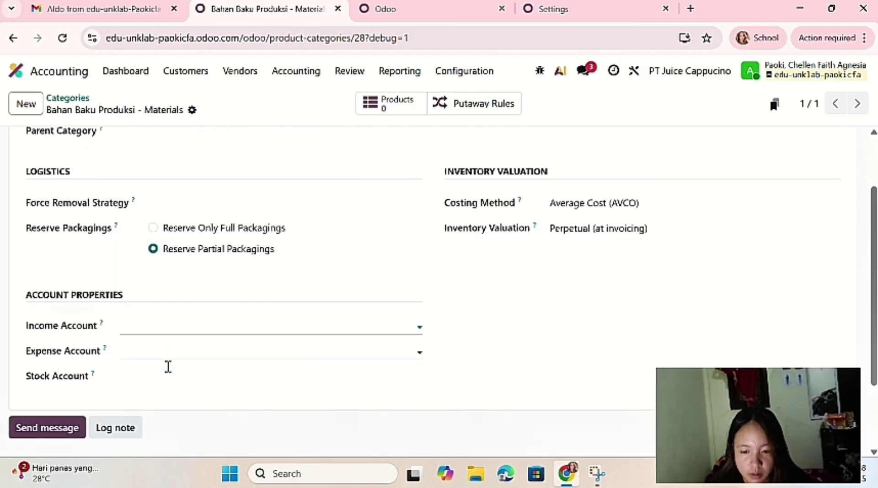
pyautogui.click(176, 329)
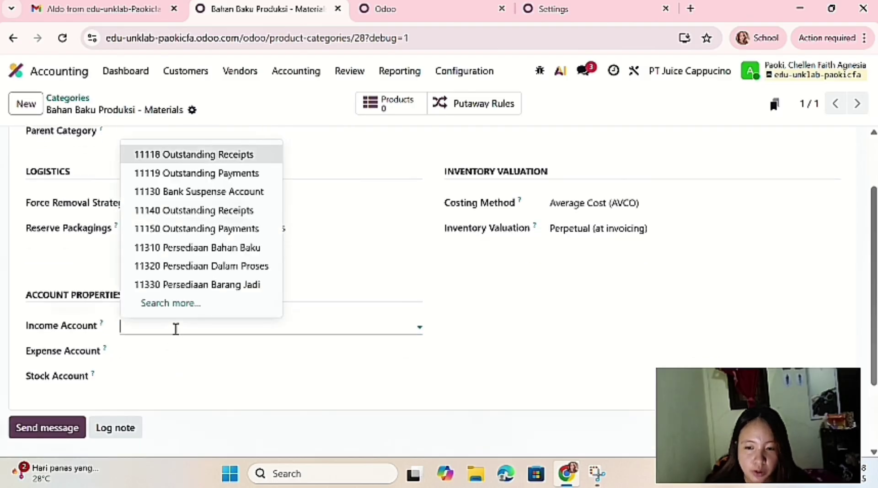
pyautogui.write('pen')
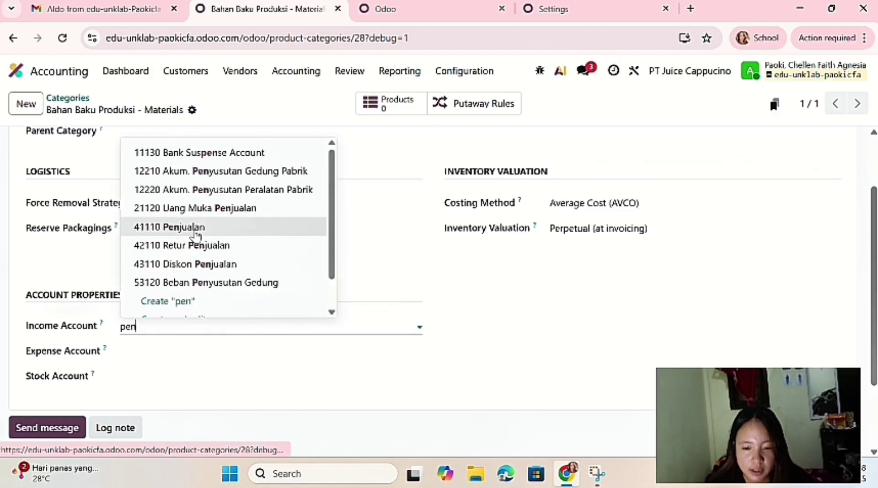
pyautogui.click(194, 229)
pyautogui.click(175, 355)
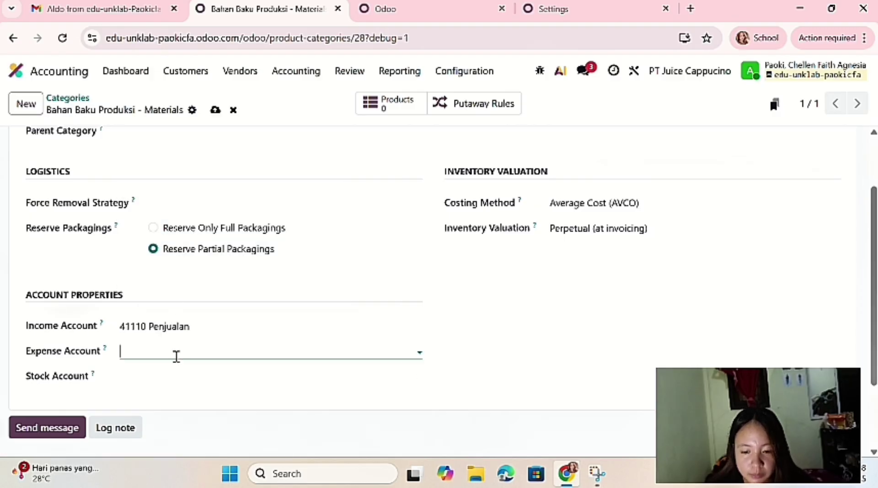
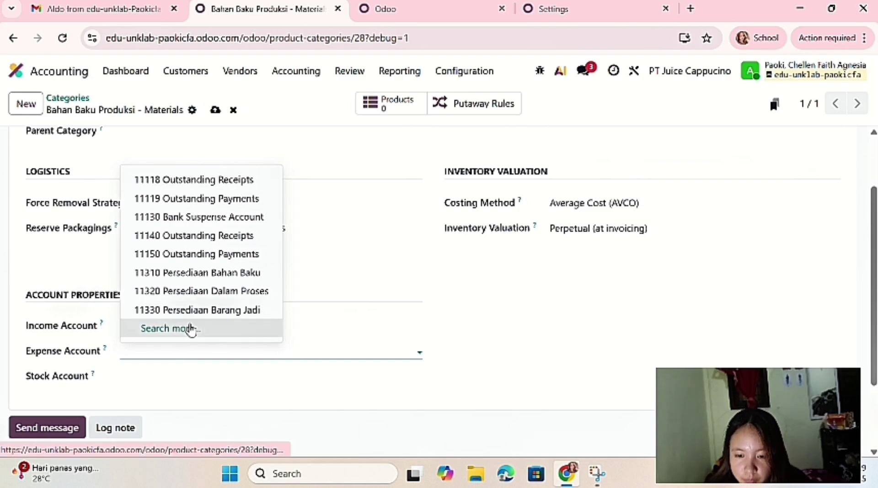
pyautogui.write('os')
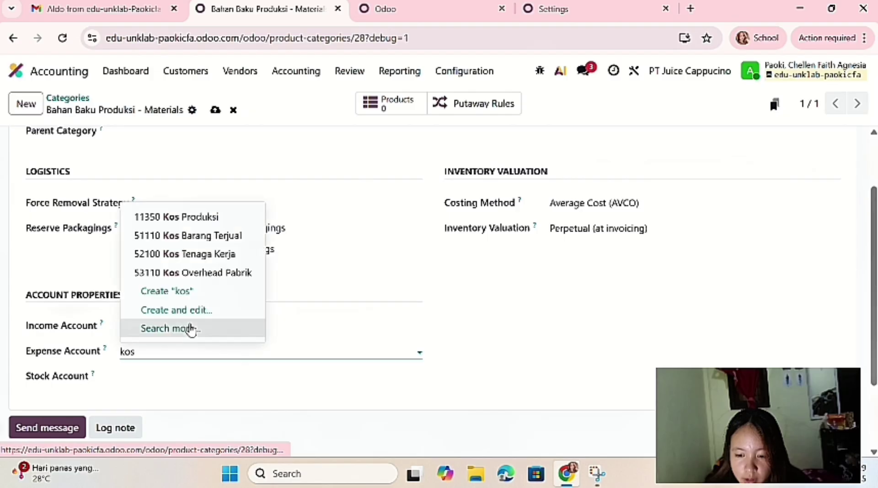
pyautogui.click(218, 237)
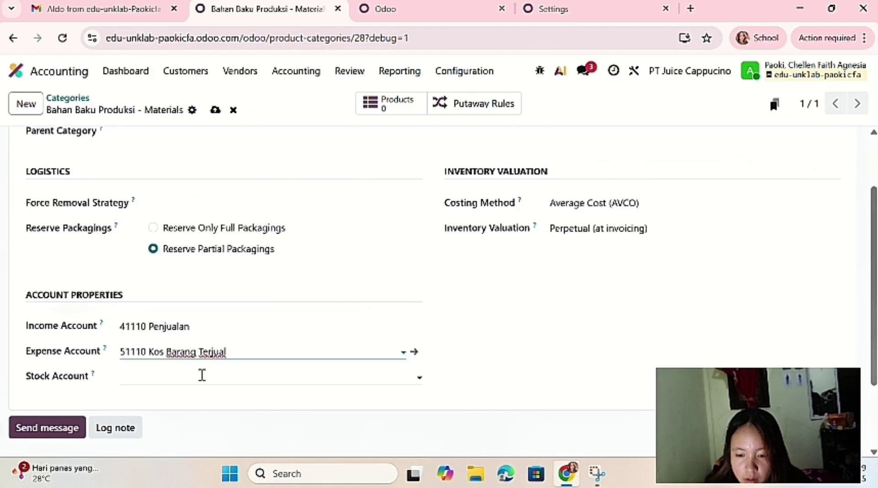
# - Set the stock account of the Bahan Baku Produksi - Materials category to 11310 Persediaan Bahan Baku
pyautogui.click(202, 375)
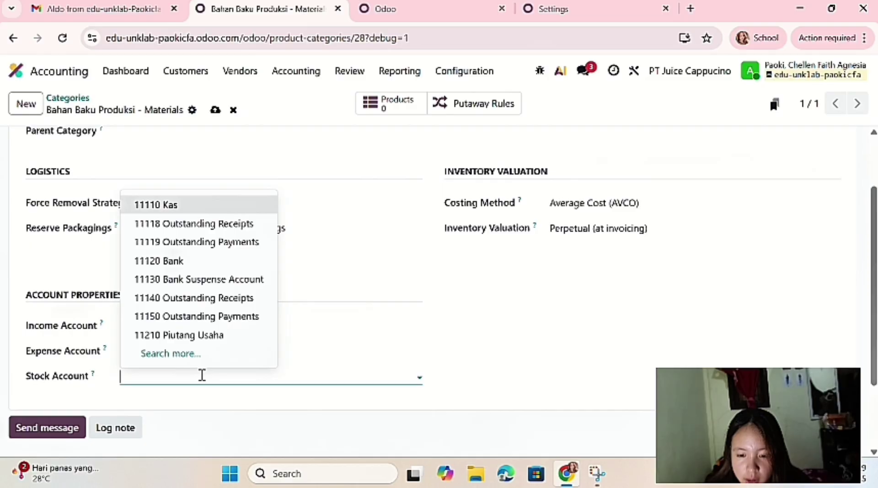
pyautogui.write('pers')
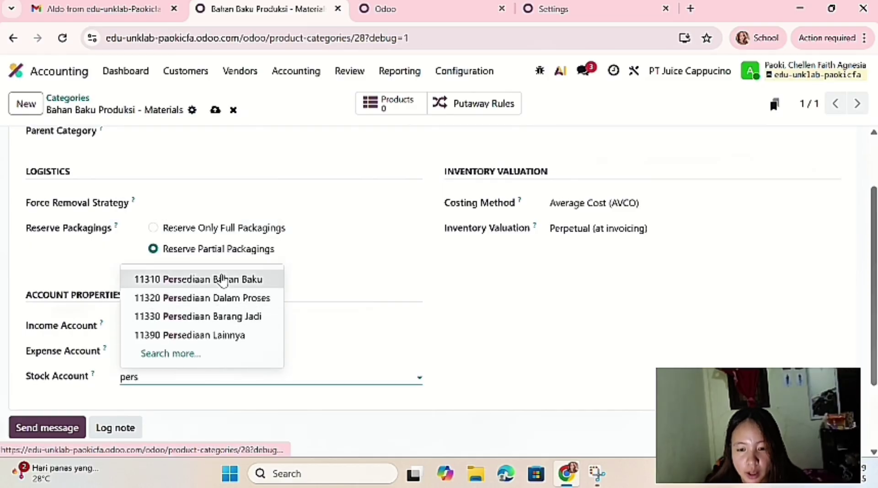
pyautogui.click(222, 279)
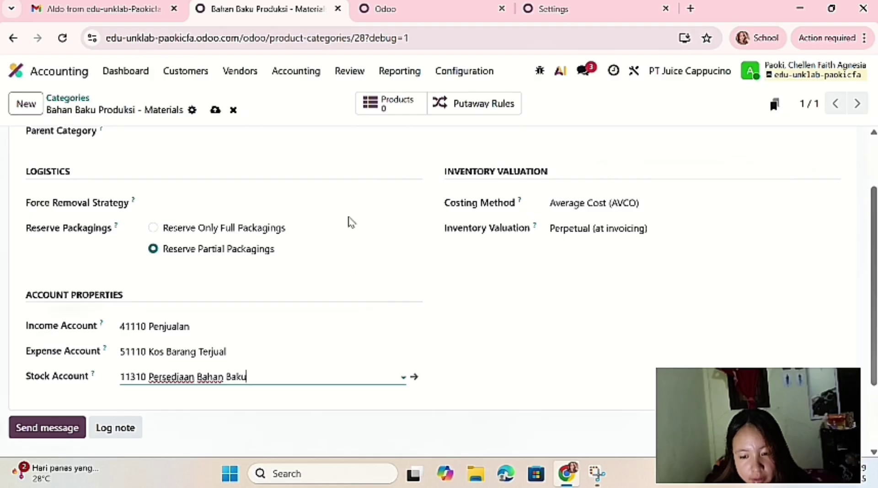
pyautogui.scroll(2, 349, 222)
pyautogui.scroll(-1, 350, 222)
pyautogui.scroll(1, 350, 222)
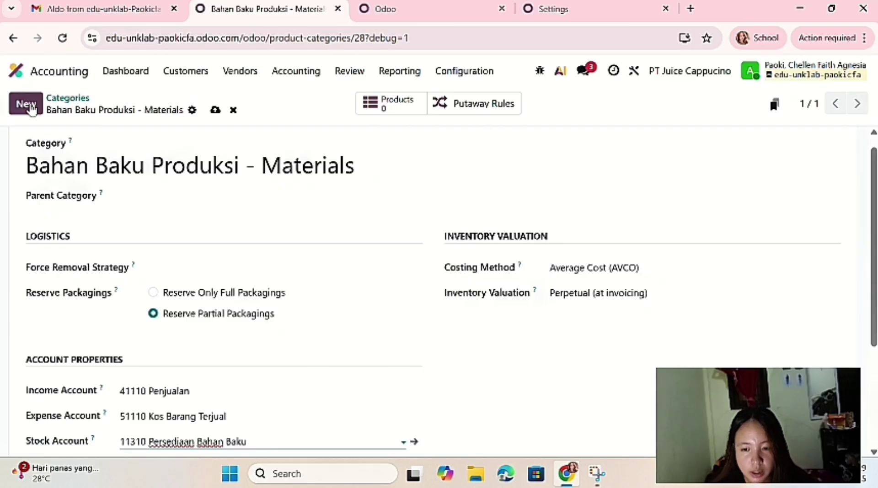
# - Create a new product category named Persediaan Dalam Proses - WIP
pyautogui.click(31, 109)
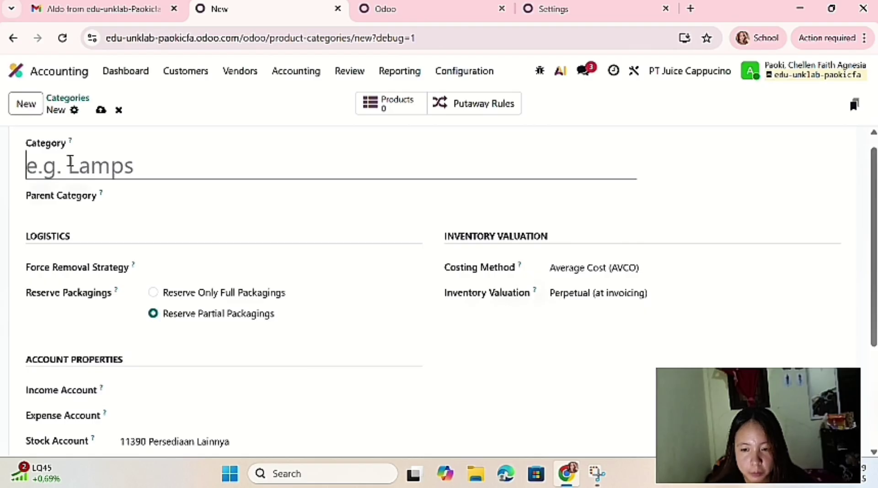
pyautogui.write('Perse')
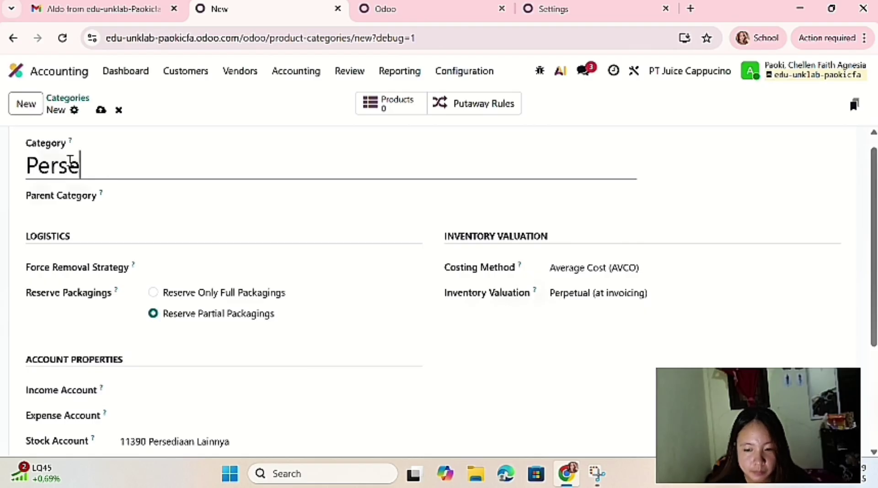
pyautogui.write('diaan ')
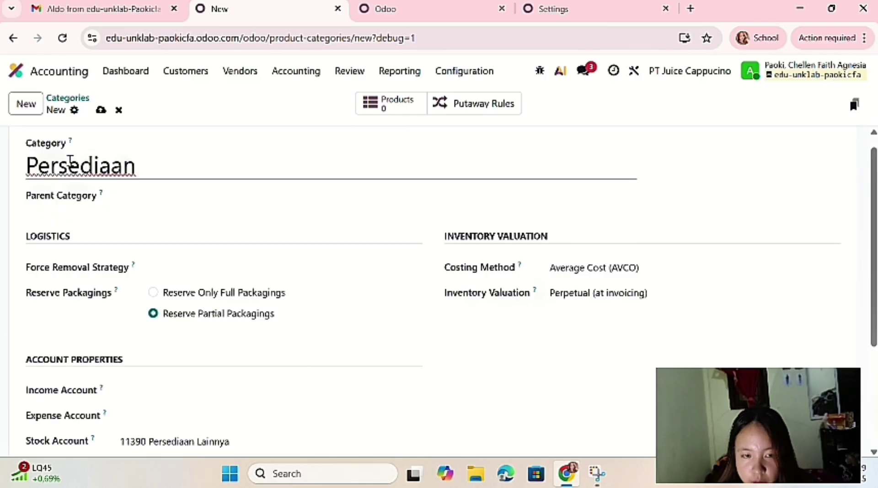
pyautogui.write('Dalam')
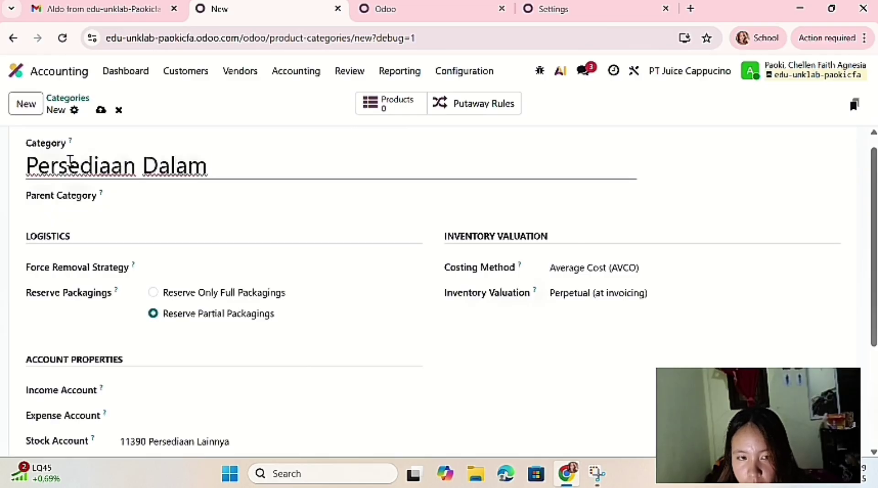
pyautogui.write(' Proses')
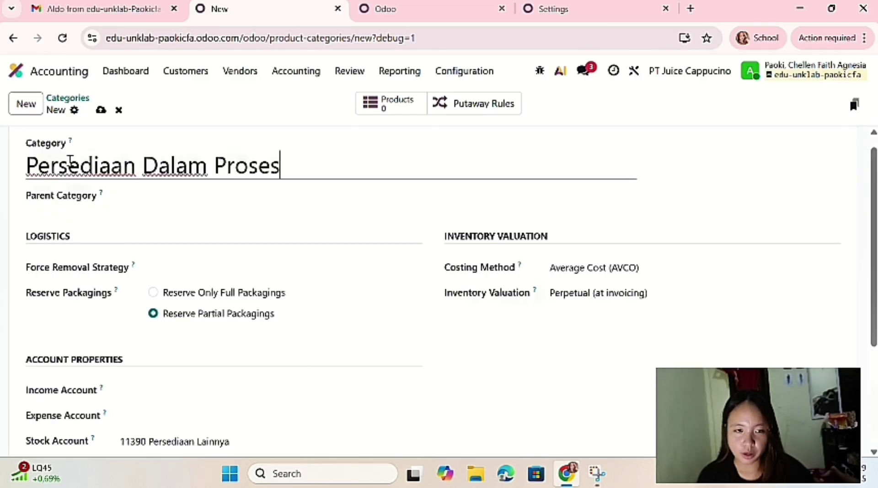
pyautogui.write(' - ')
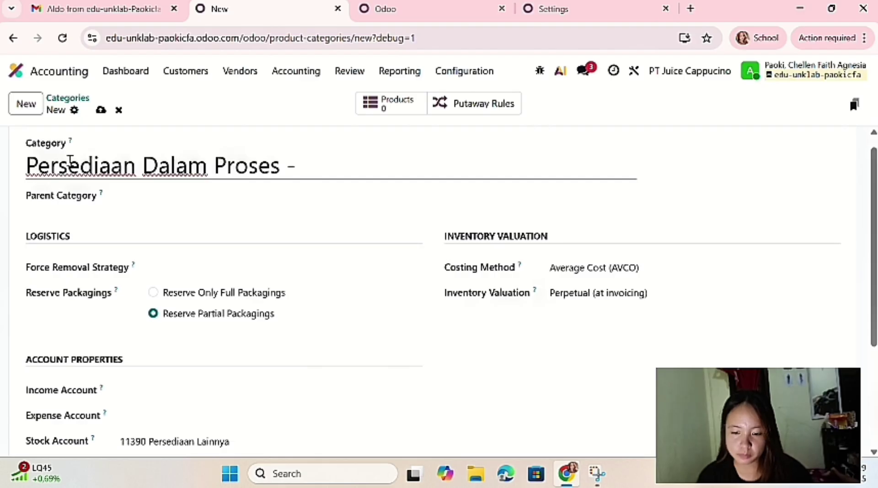
pyautogui.write('WIP')
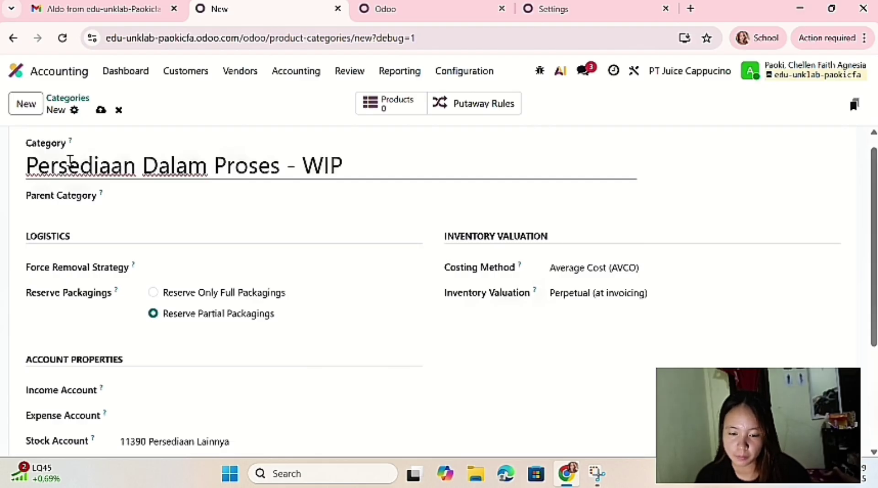
# - Set the income account of the Persediaan Dalam Proses - WIP category to 41110 Penjualan
pyautogui.scroll(-1, 353, 349)
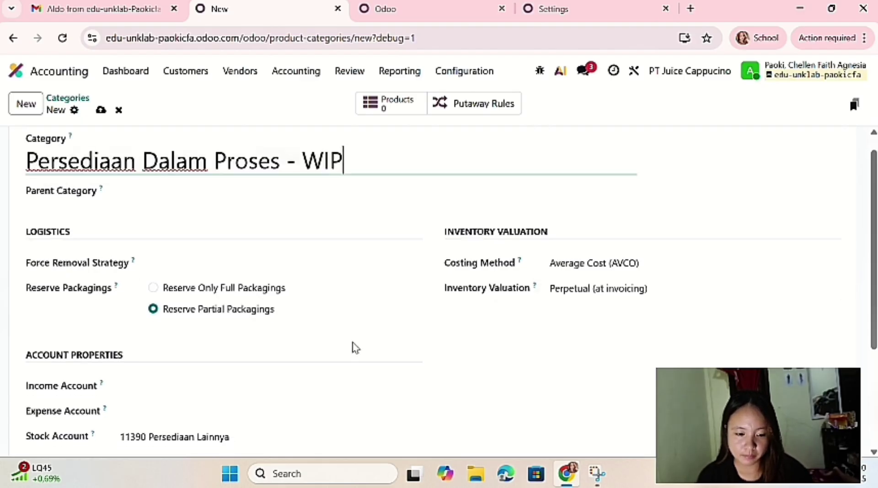
pyautogui.scroll(-2, 352, 349)
pyautogui.click(185, 327)
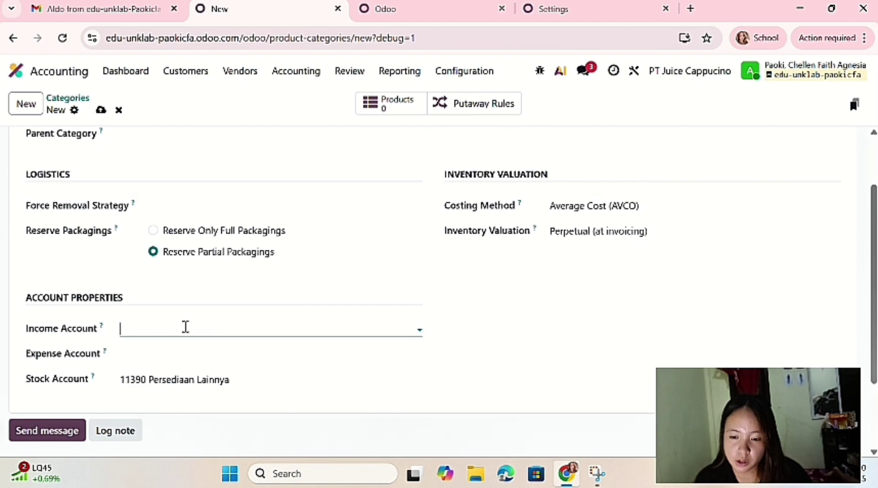
pyautogui.write('p')
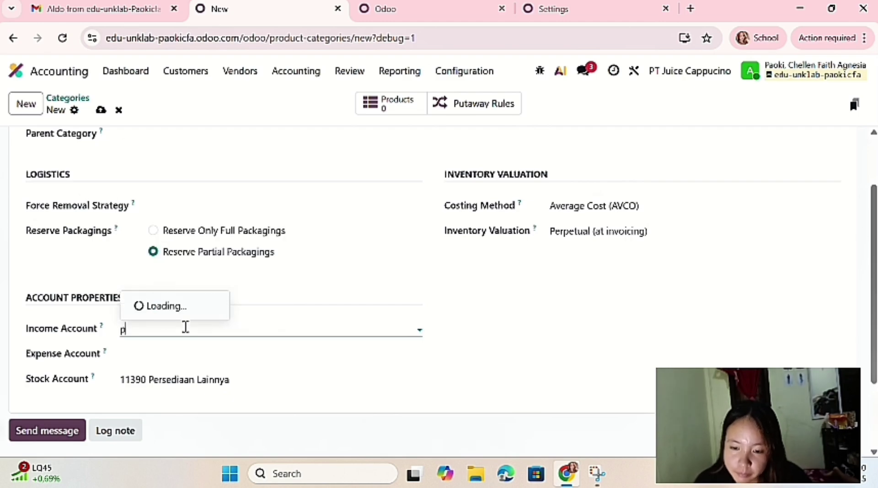
pyautogui.write('en')
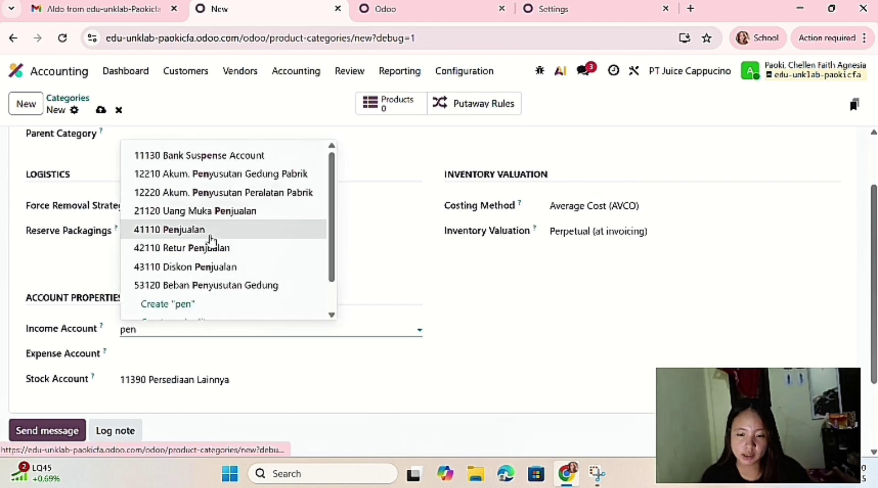
pyautogui.click(211, 239)
# - Set the expense account of the Persediaan Dalam Proses - WIP category to 51110 Kos Barang Terjual
pyautogui.click(181, 355)
pyautogui.write('kkd')
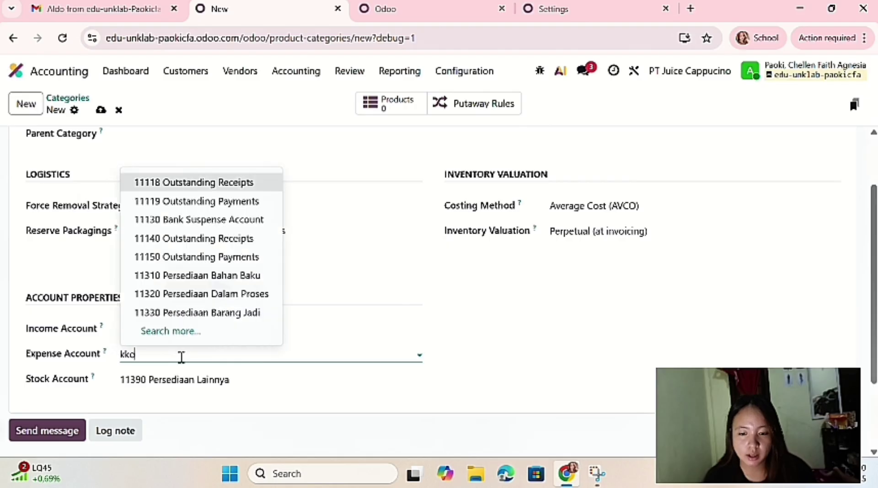
pyautogui.write('s')
pyautogui.press('BackSpace')
pyautogui.press('BackSpace')
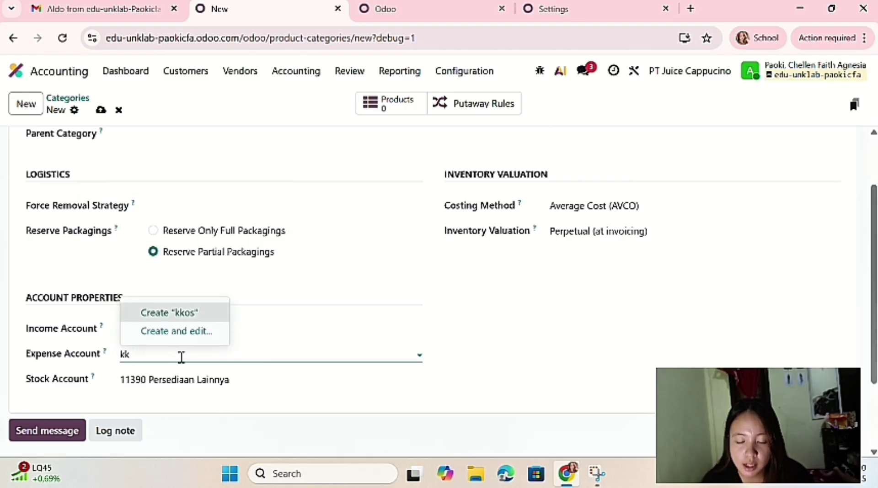
pyautogui.press('BackSpace')
pyautogui.write('os')
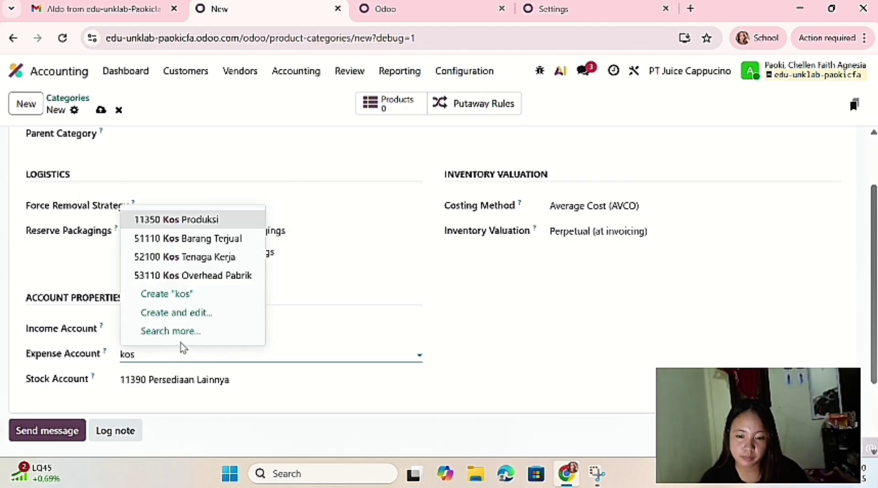
pyautogui.click(197, 238)
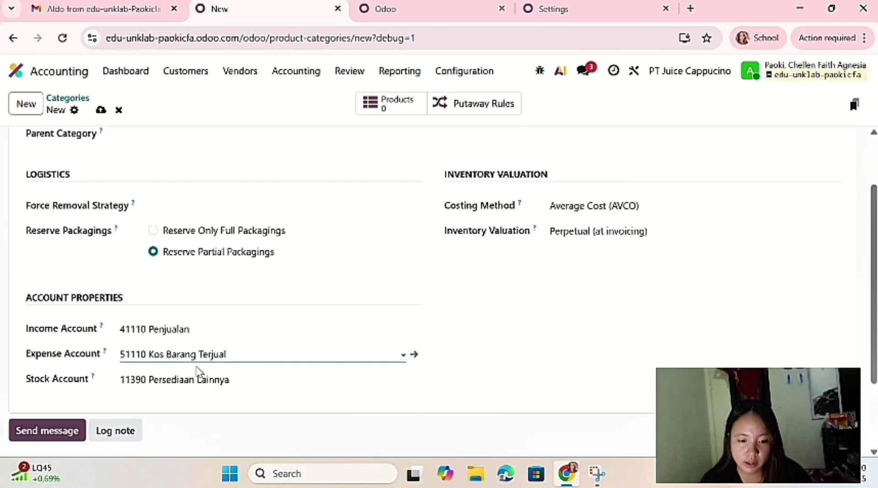
# - Replace the stock account of the Persediaan Dalam Proses - WIP category with 11320 Persediaan Dalam Proses
pyautogui.click(242, 384)
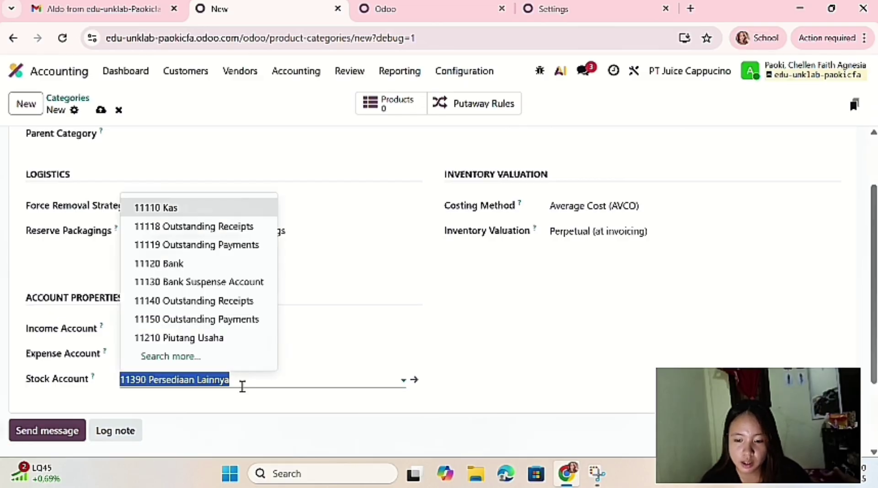
pyautogui.press('BackSpace')
pyautogui.write('per')
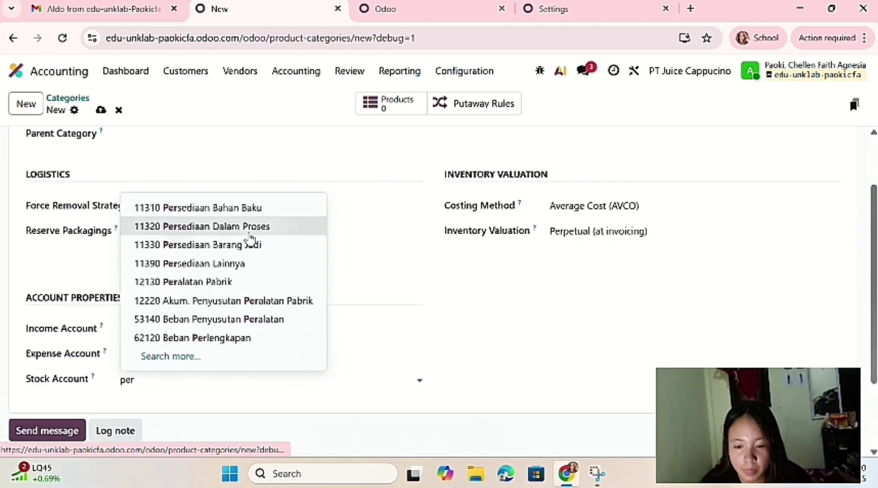
pyautogui.click(250, 228)
pyautogui.scroll(3, 215, 177)
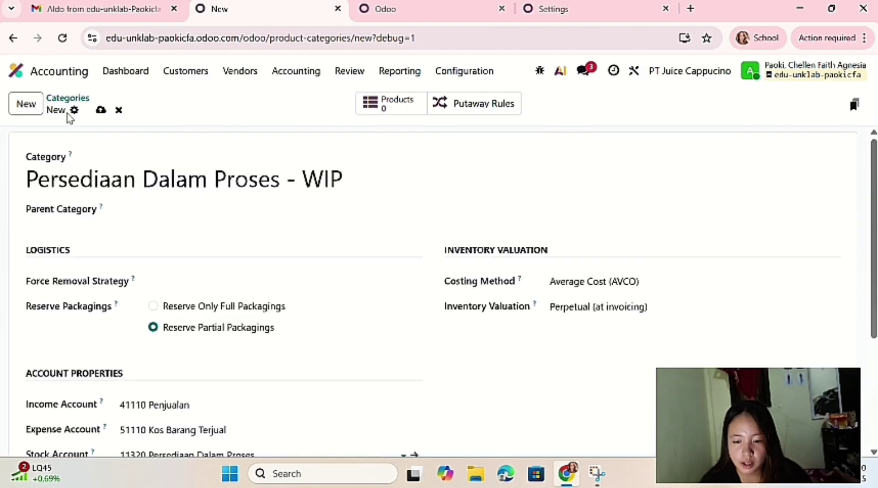
# - Create another product category named Persediaan Barang Jadi - Finished Goods
pyautogui.click(33, 105)
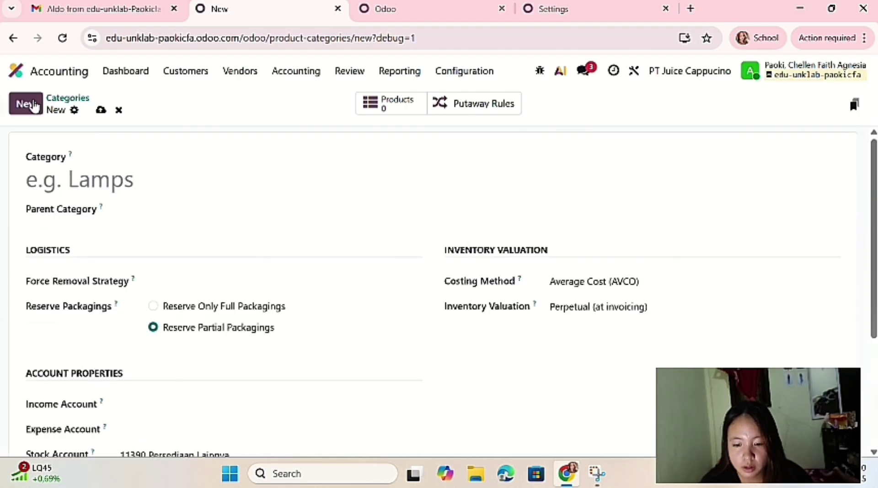
pyautogui.click(86, 177)
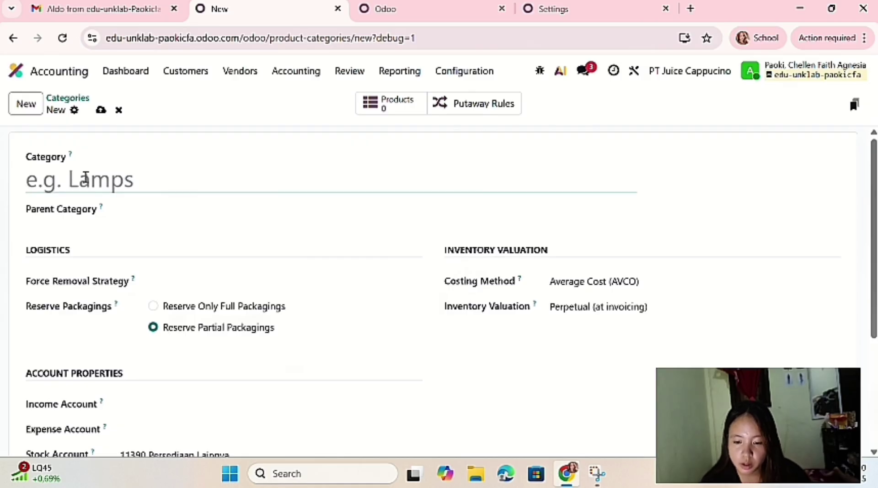
pyautogui.write('Pe')
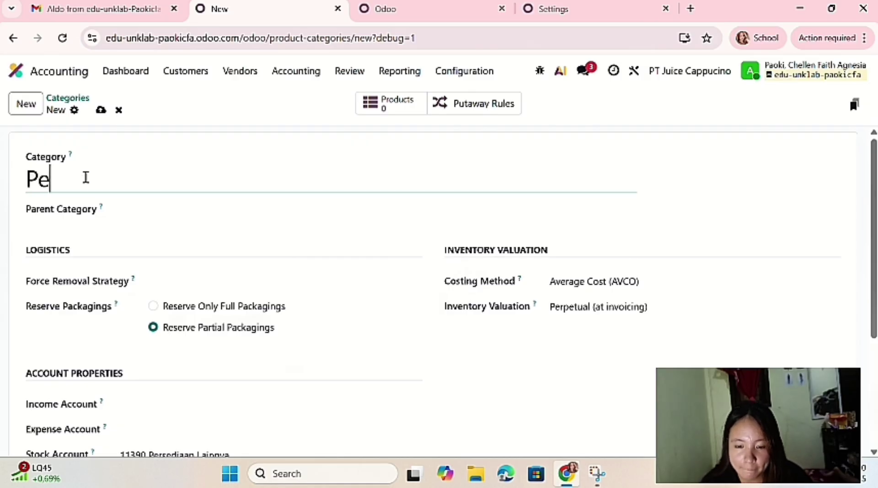
pyautogui.write('rsediaa')
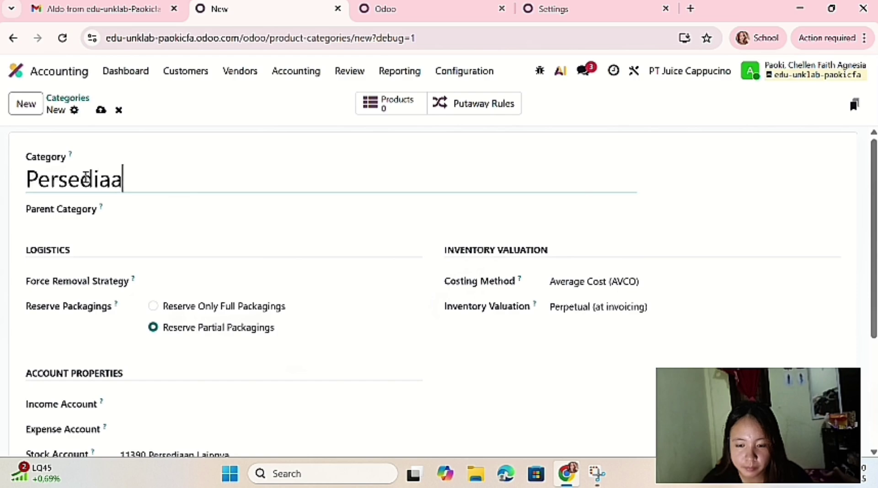
pyautogui.write('n Baran')
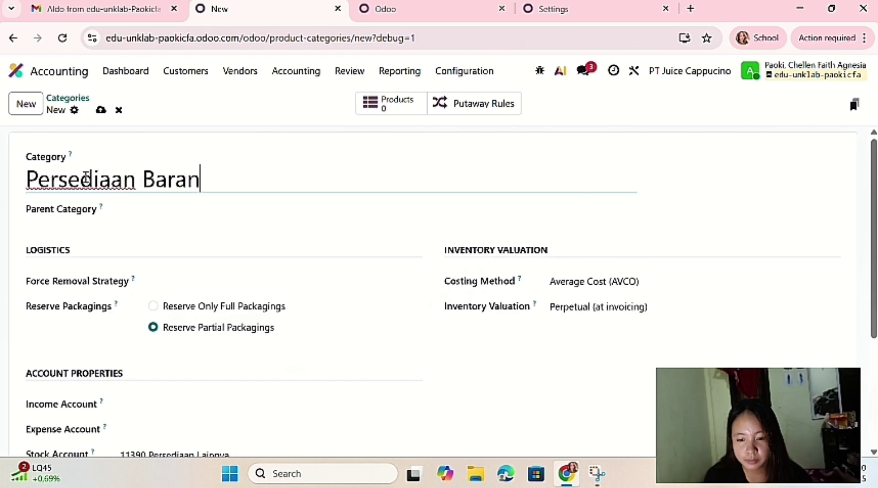
pyautogui.write('g Jad')
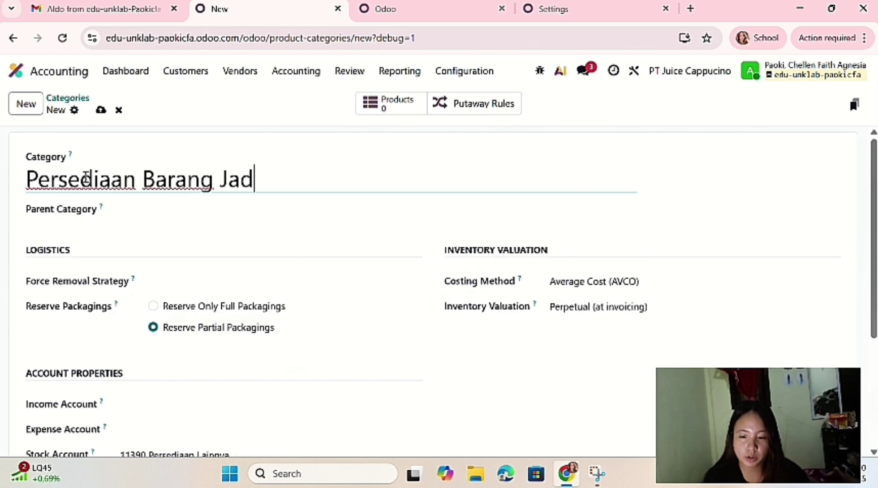
pyautogui.write('i - F')
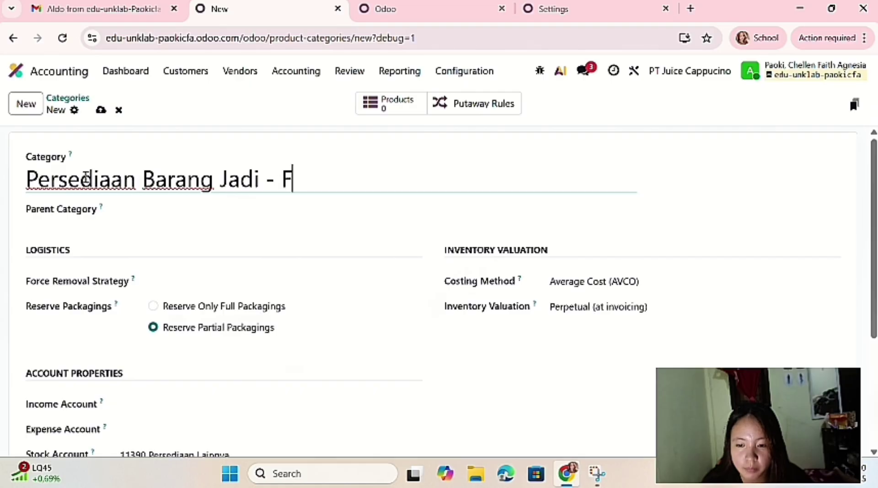
pyautogui.write('inished ')
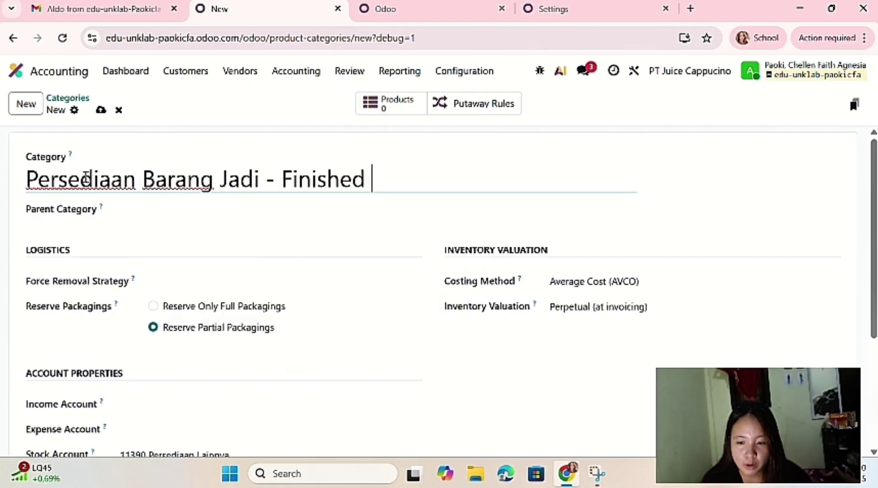
pyautogui.write('Goo')
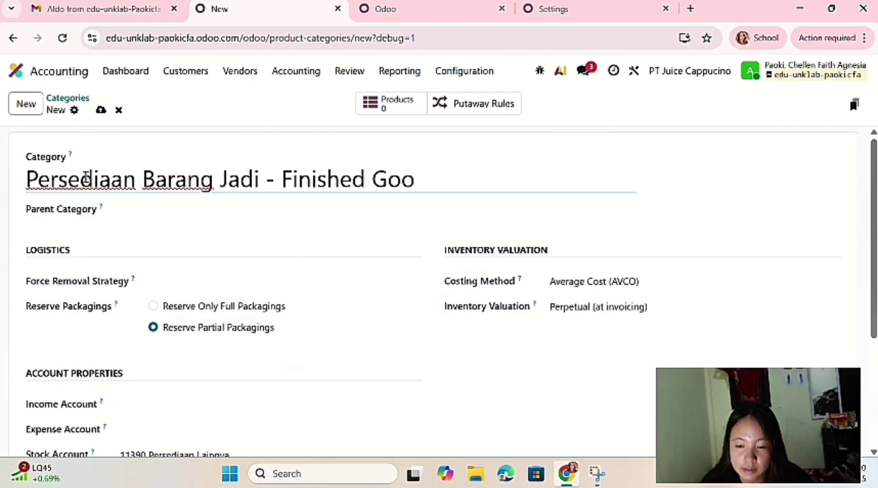
pyautogui.write('ds')
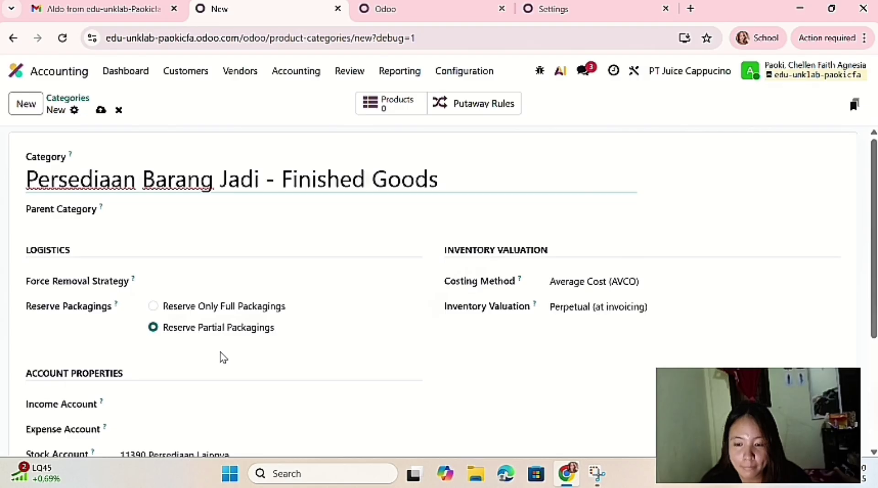
# - Set the income account of the Persediaan Barang Jadi - Finished Goods category to 41110 Penjualan
pyautogui.scroll(-2, 217, 347)
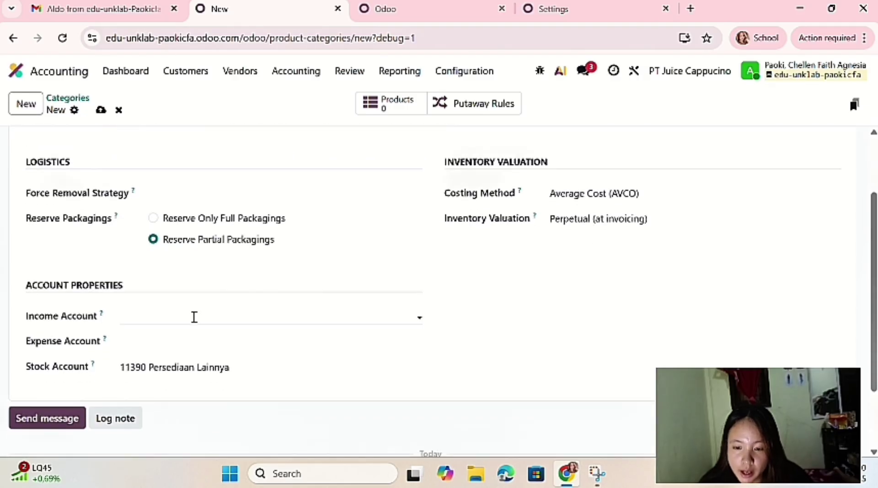
pyautogui.click(200, 315)
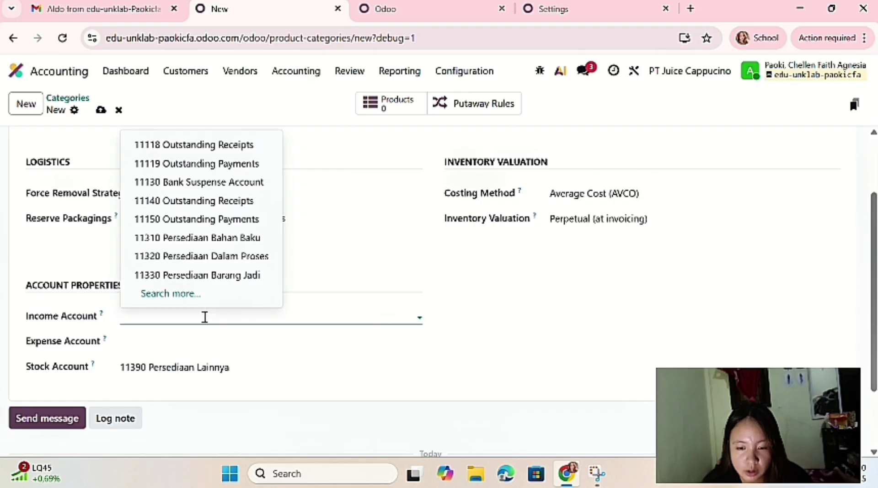
pyautogui.write('pe')
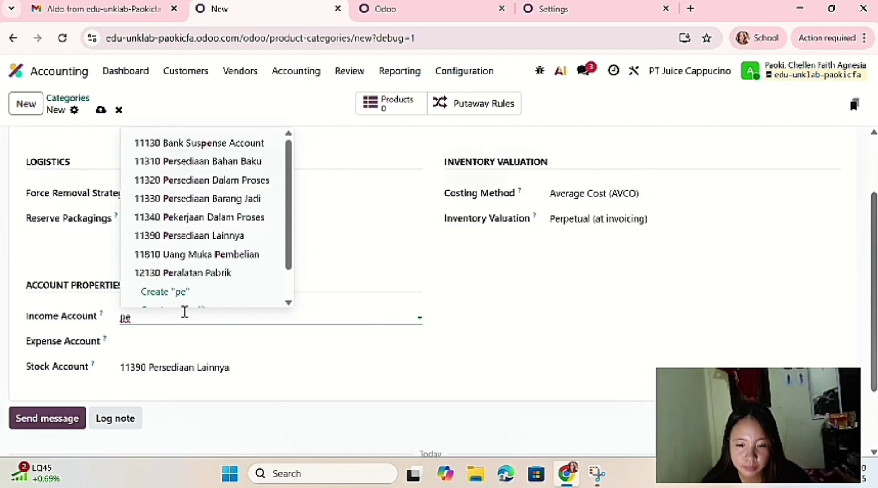
pyautogui.write('n')
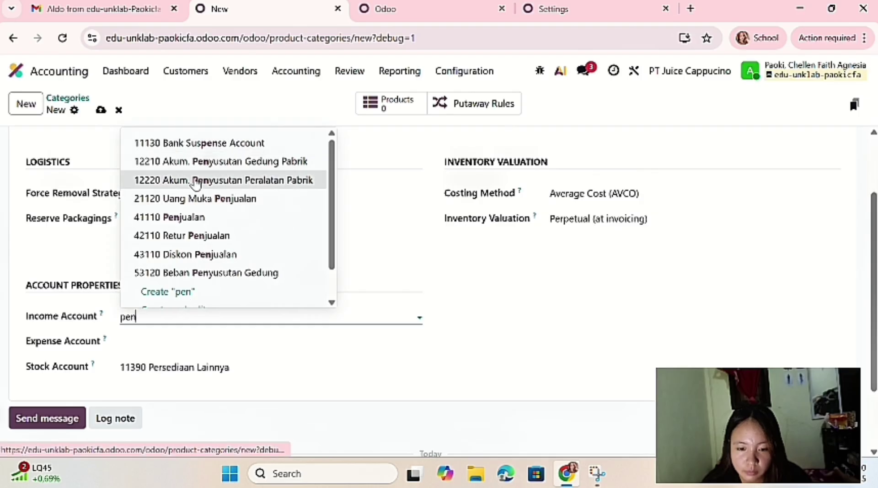
pyautogui.click(200, 218)
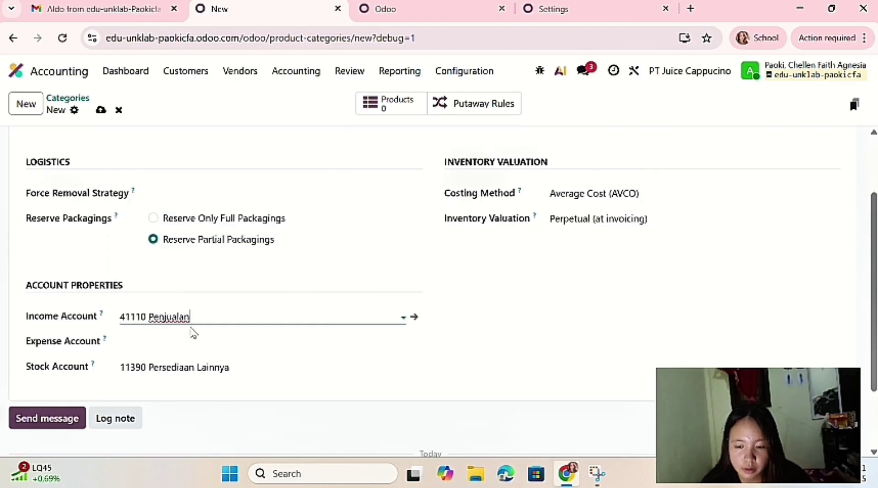
# - Set the expense account of the Persediaan Barang Jadi - Finished Goods category to 51110 Kos Barang Terjual
pyautogui.click(195, 342)
pyautogui.write('kos')
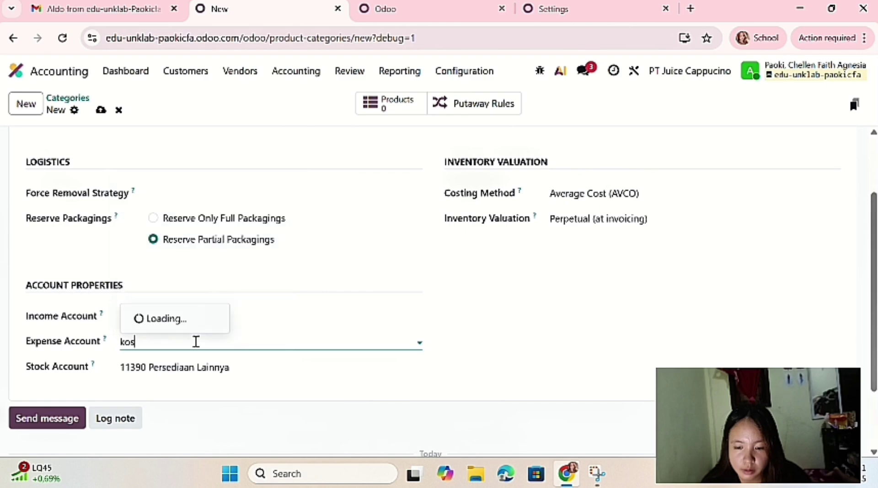
pyautogui.click(211, 225)
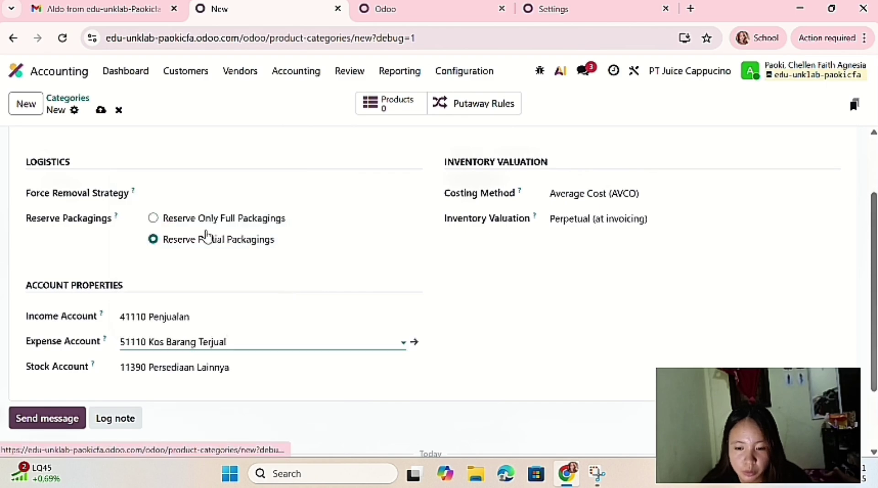
# - Set the stock account of the Persediaan Barang Jadi - Finished Goods category to 11320 Persediaan Dalam Proses
pyautogui.click(229, 368)
pyautogui.press('BackSpace')
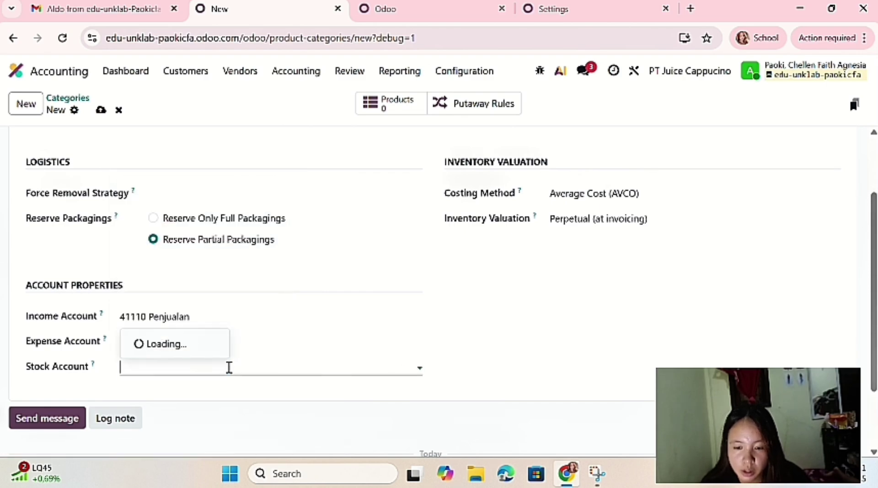
pyautogui.write('p')
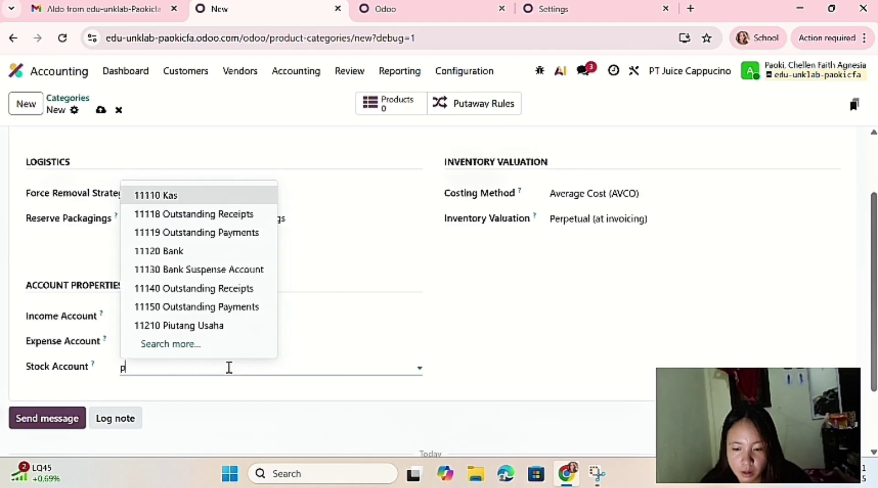
pyautogui.write('er')
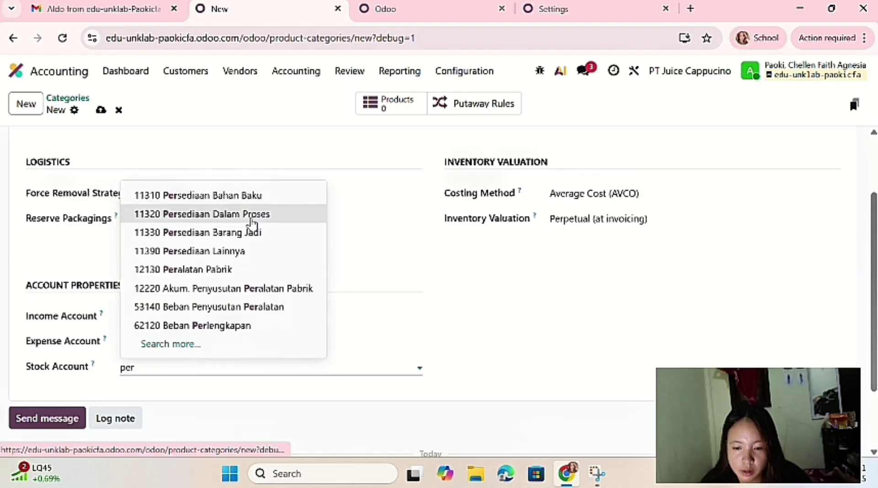
pyautogui.click(251, 223)
pyautogui.scroll(2, 250, 220)
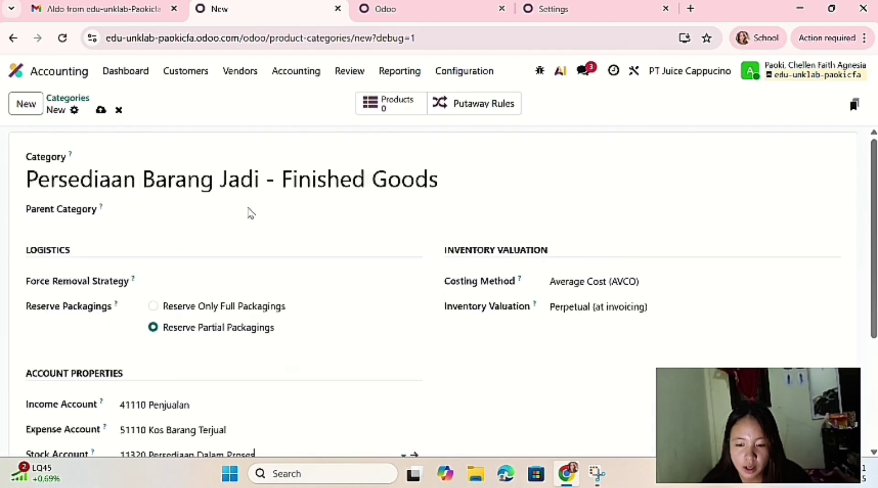
pyautogui.scroll(-3, 285, 270)
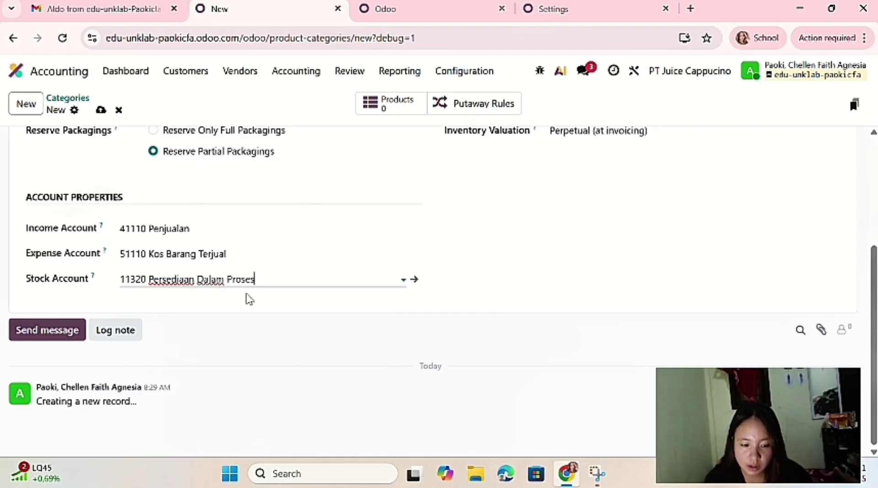
# - Replace the stock account of the Finished Goods category with 11330 Persediaan Barang Jadi and save the category
pyautogui.click(283, 277)
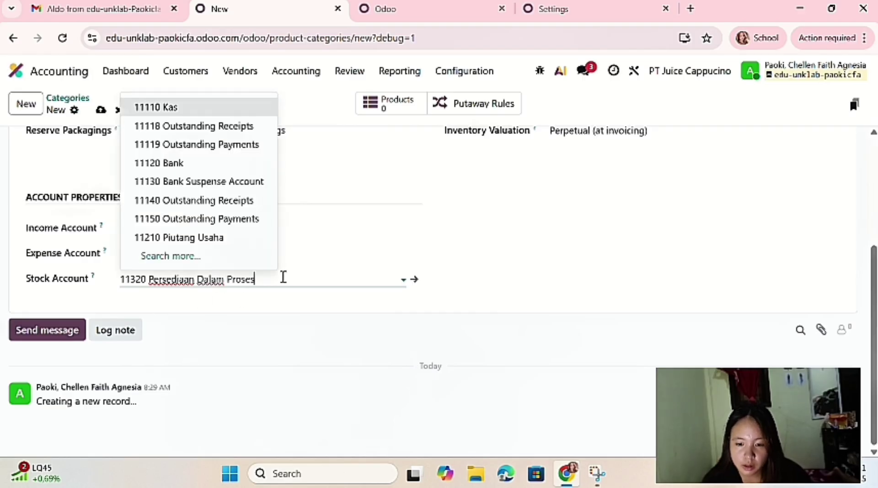
pyautogui.click(283, 277)
pyautogui.press('BackSpace')
pyautogui.press('BackSpace')
pyautogui.press('BackSpace')
pyautogui.press('BackSpace')
pyautogui.press('BackSpace')
pyautogui.press('BackSpace')
pyautogui.press('BackSpace')
pyautogui.press('BackSpace')
pyautogui.press('BackSpace')
pyautogui.press('BackSpace')
pyautogui.press('BackSpace')
pyautogui.press('BackSpace')
pyautogui.press('BackSpace')
pyautogui.press('BackSpace')
pyautogui.press('BackSpace')
pyautogui.press('BackSpace')
pyautogui.press('BackSpace')
pyautogui.press('BackSpace')
pyautogui.press('BackSpace')
pyautogui.press('BackSpace')
pyautogui.press('BackSpace')
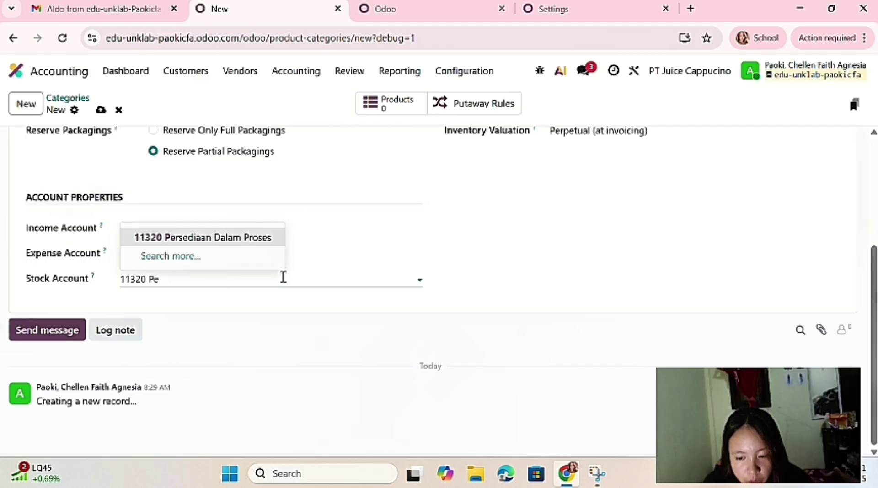
pyautogui.press('BackSpace')
pyautogui.write('p')
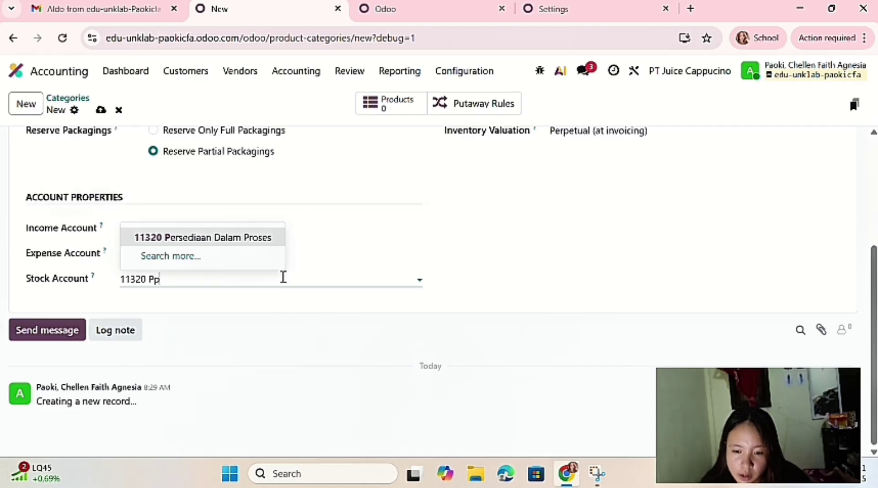
pyautogui.press('BackSpace')
pyautogui.write('er')
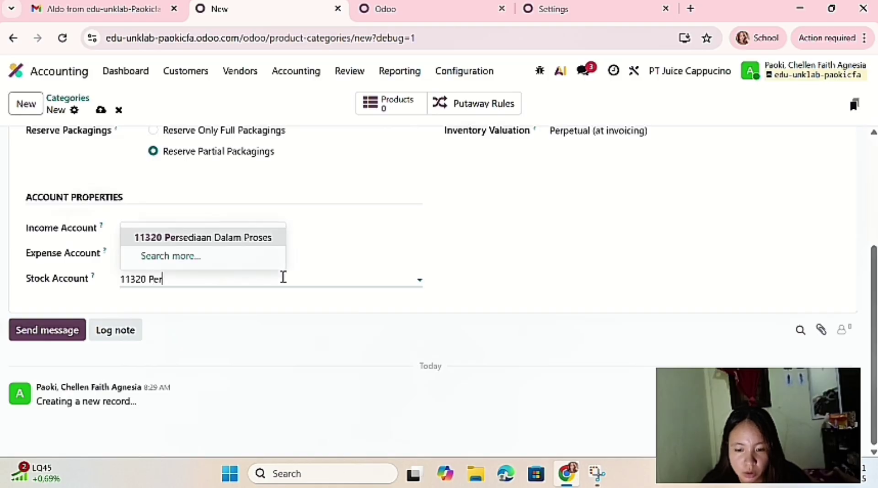
pyautogui.press('BackSpace')
pyautogui.press('BackSpace')
pyautogui.press('BackSpace')
pyautogui.press('BackSpace')
pyautogui.press('BackSpace')
pyautogui.press('BackSpace')
pyautogui.press('BackSpace')
pyautogui.press('BackSpace')
pyautogui.press('BackSpace')
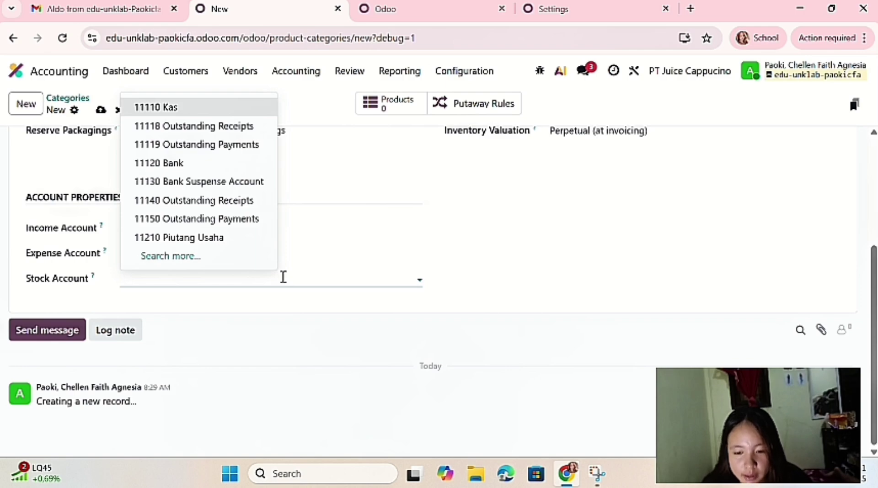
pyautogui.scroll(4, 452, 246)
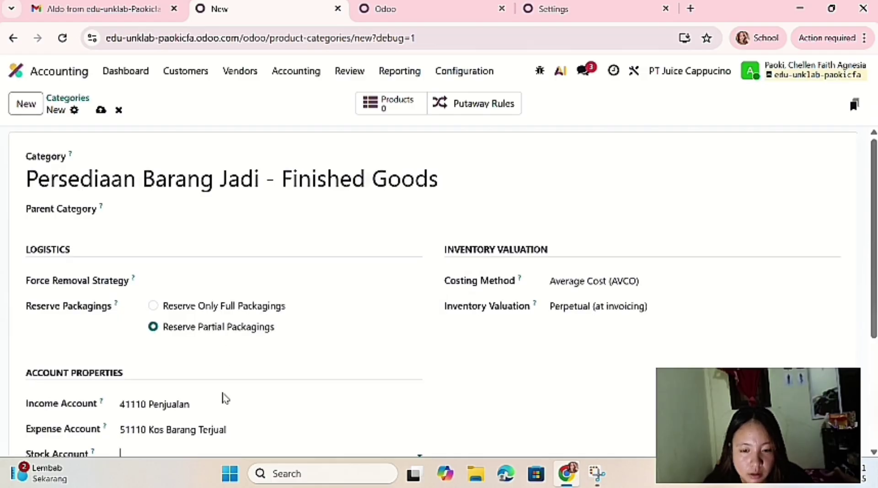
pyautogui.scroll(-1, 220, 400)
pyautogui.click(209, 402)
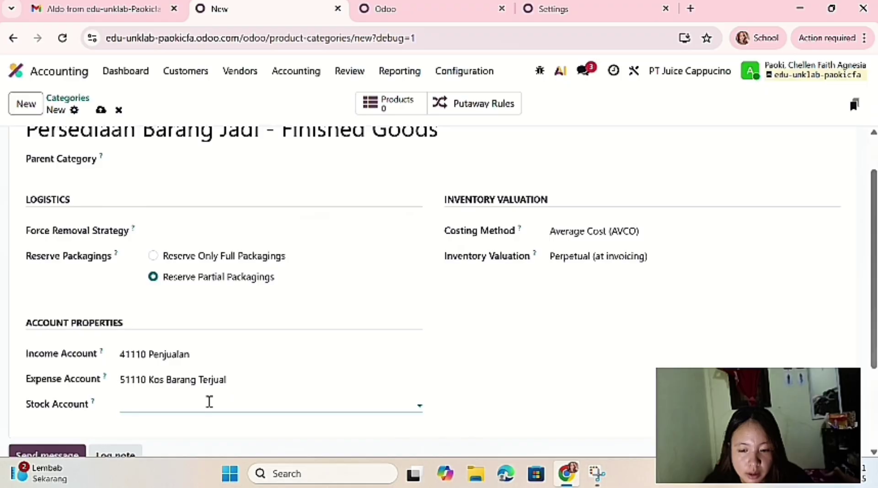
pyautogui.write('per')
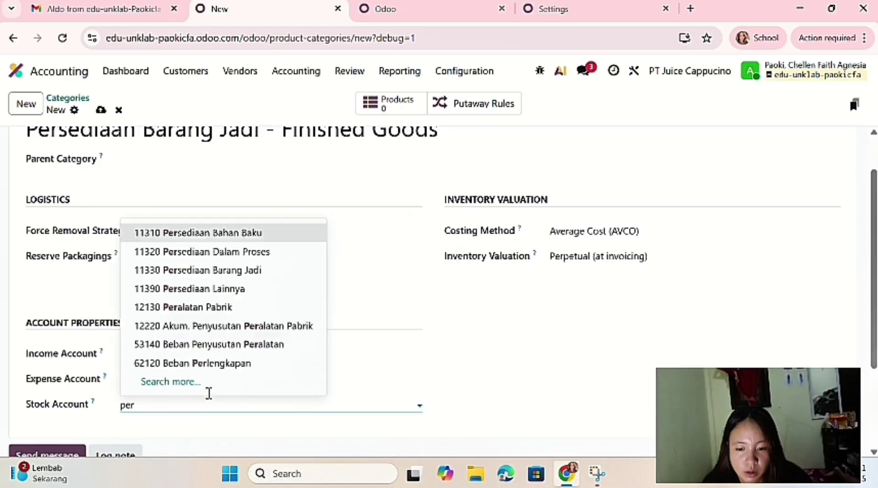
pyautogui.click(254, 270)
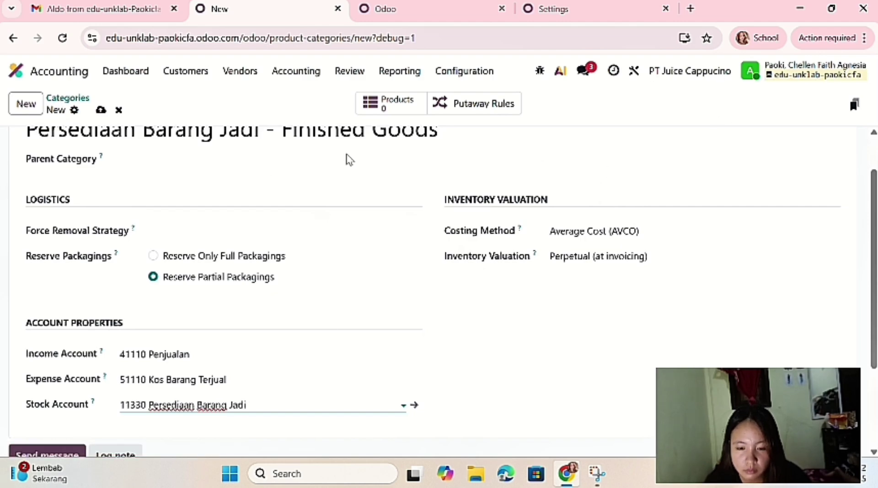
pyautogui.scroll(2, 117, 144)
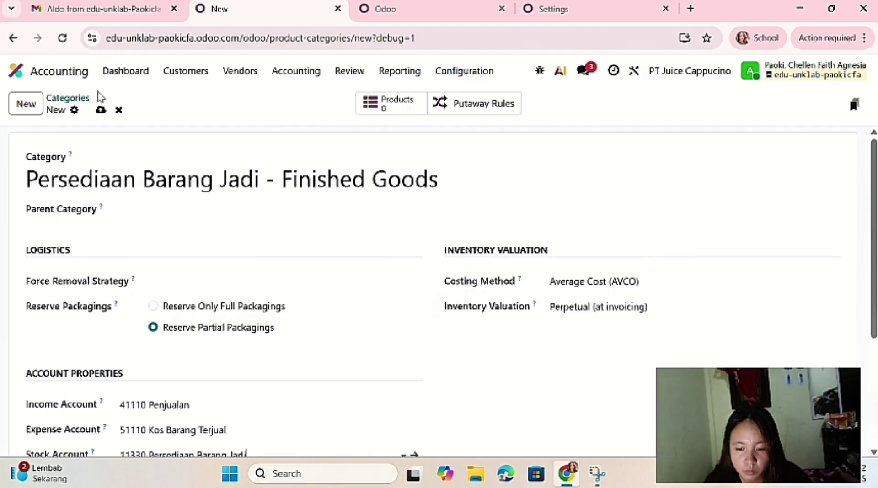
pyautogui.click(101, 110)
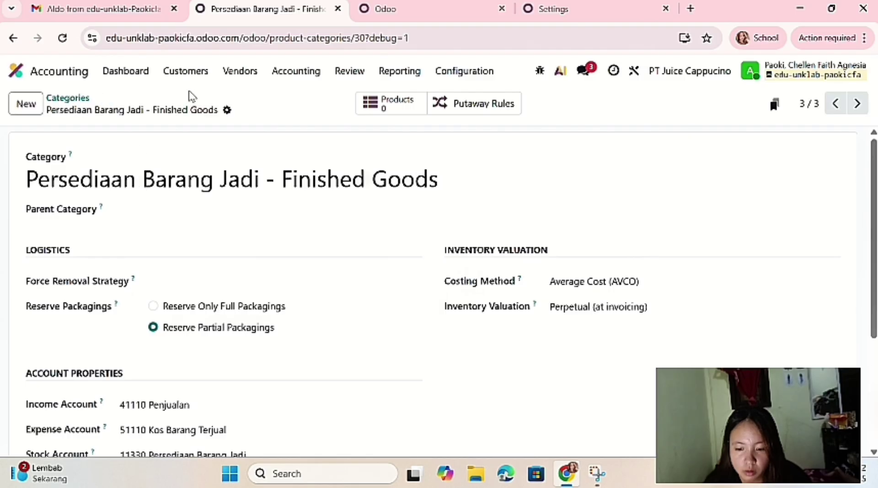
# - Rename the preceding WIP category as Persediaan Dalam Process - WIP and save it
pyautogui.click(837, 106)
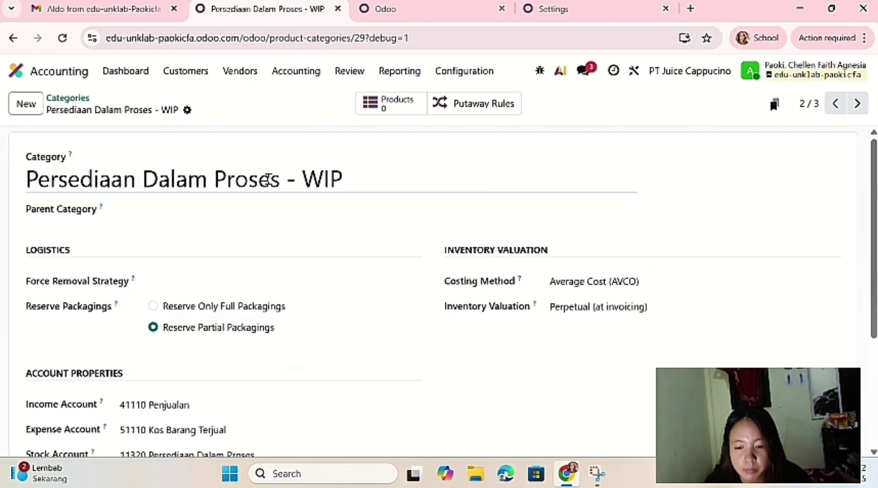
pyautogui.click(280, 179)
pyautogui.press('BackSpace')
pyautogui.press('BackSpace')
pyautogui.press('BackSpace')
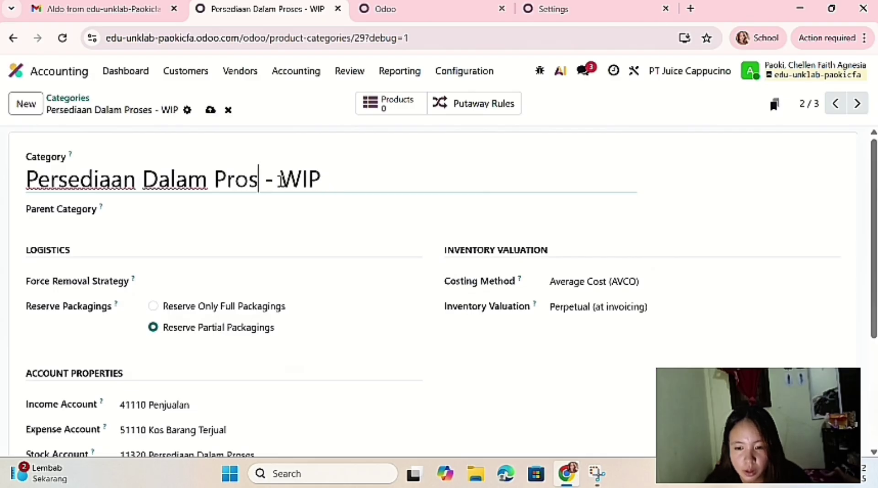
pyautogui.write('ce')
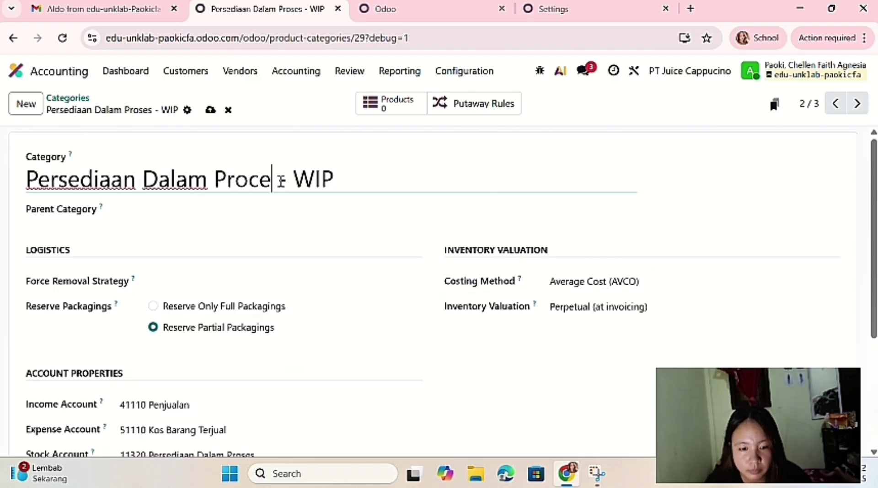
pyautogui.write('ss')
pyautogui.click(212, 121)
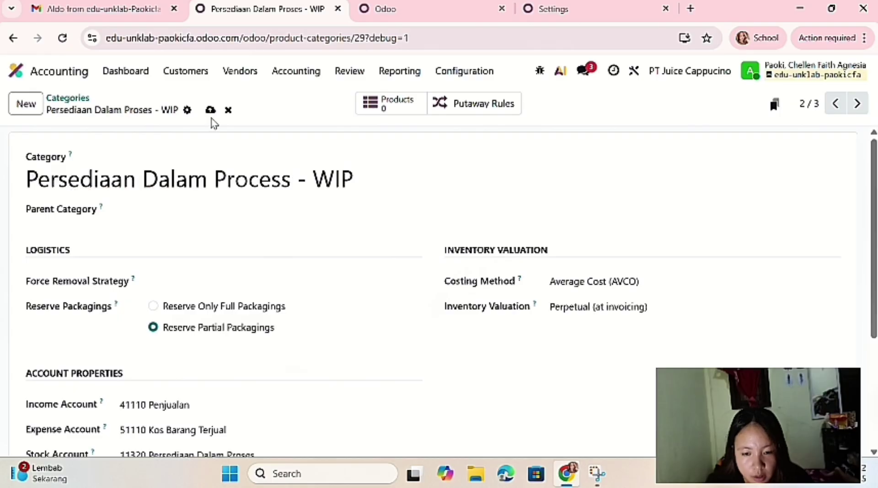
pyautogui.click(211, 112)
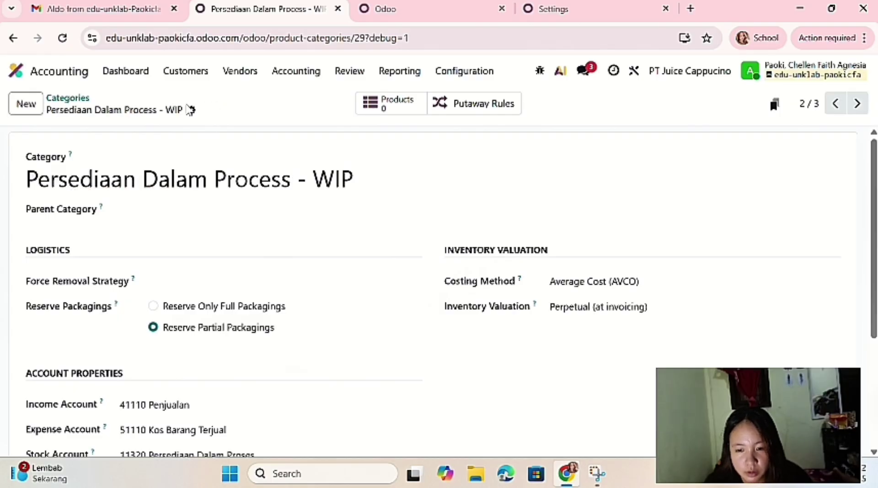
# - Compare the account properties of the two Bahan Baku Produksi - Materials categories from the category list
pyautogui.click(69, 99)
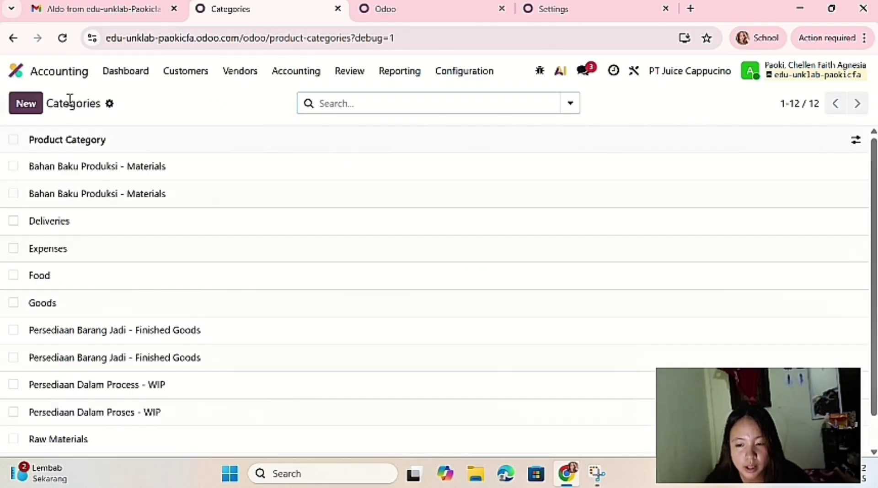
pyautogui.click(145, 170)
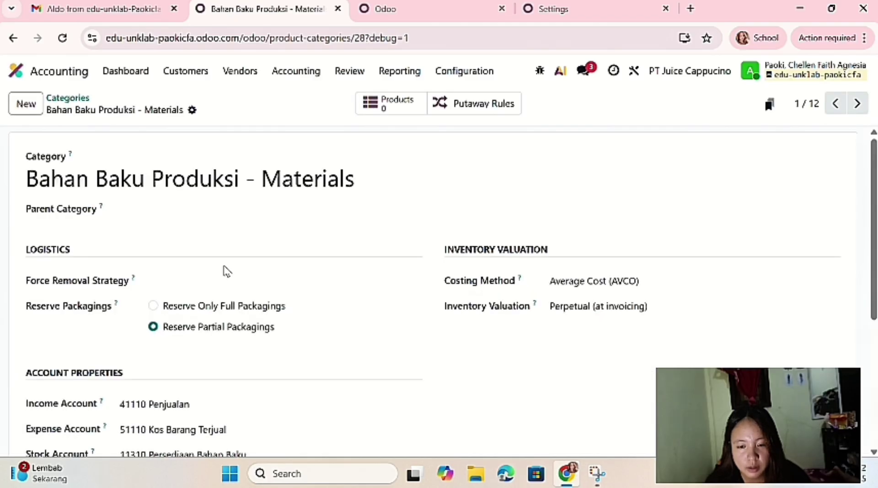
pyautogui.scroll(-3, 225, 271)
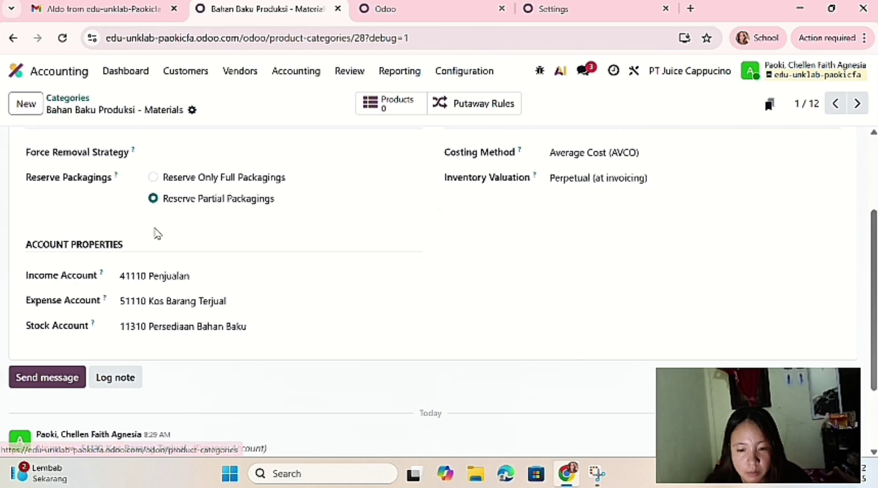
pyautogui.scroll(3, 155, 231)
pyautogui.click(83, 100)
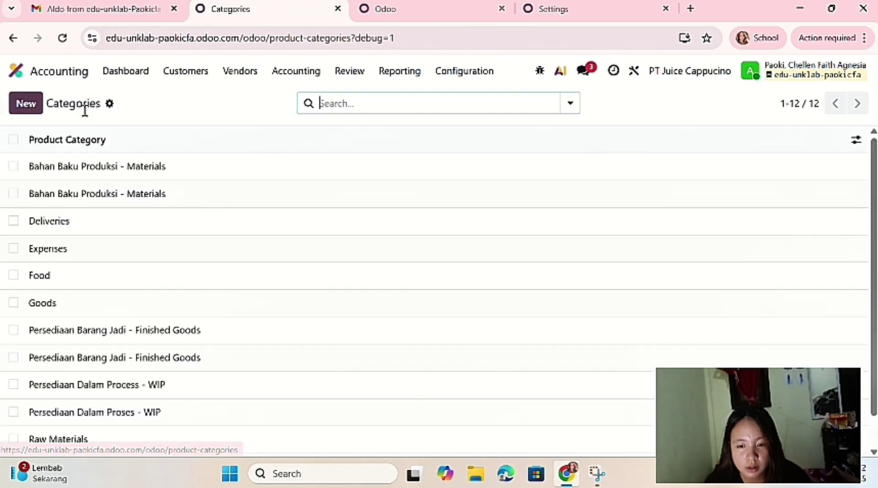
pyautogui.click(33, 195)
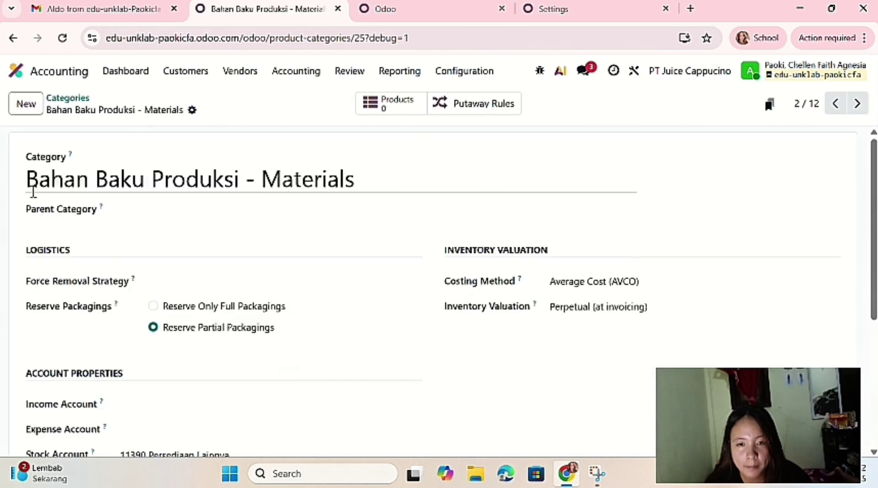
pyautogui.click(51, 100)
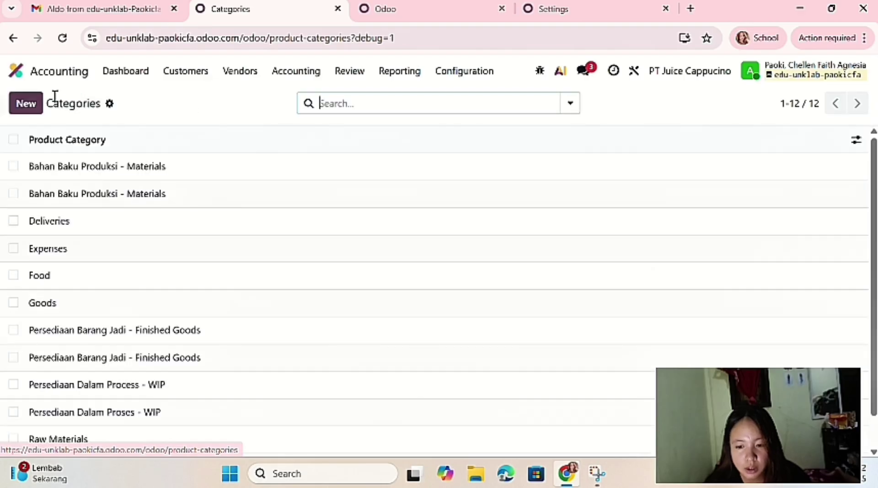
# - Delete the second, duplicate Bahan Baku Produksi - Materials product category and confirm its removal
pyautogui.click(13, 193)
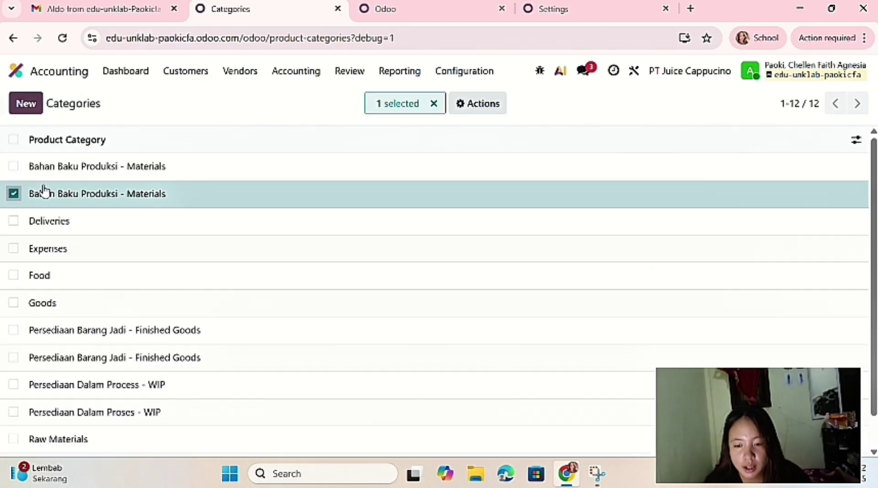
pyautogui.click(484, 104)
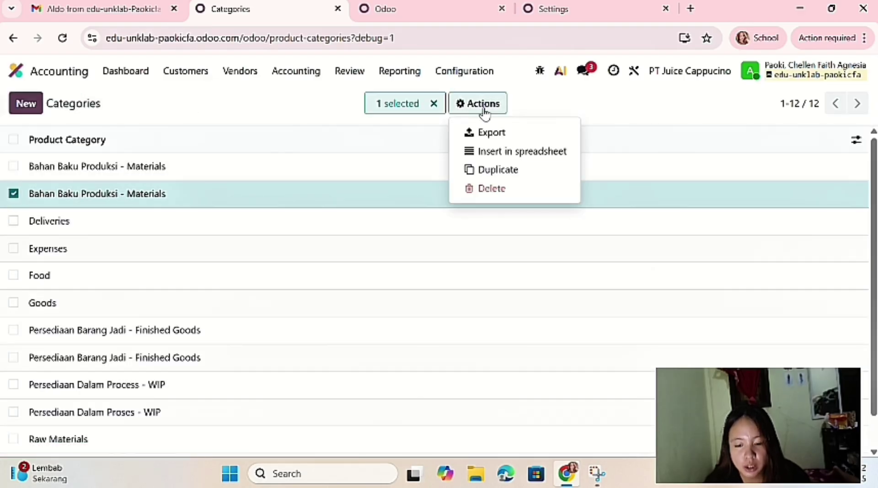
pyautogui.click(483, 188)
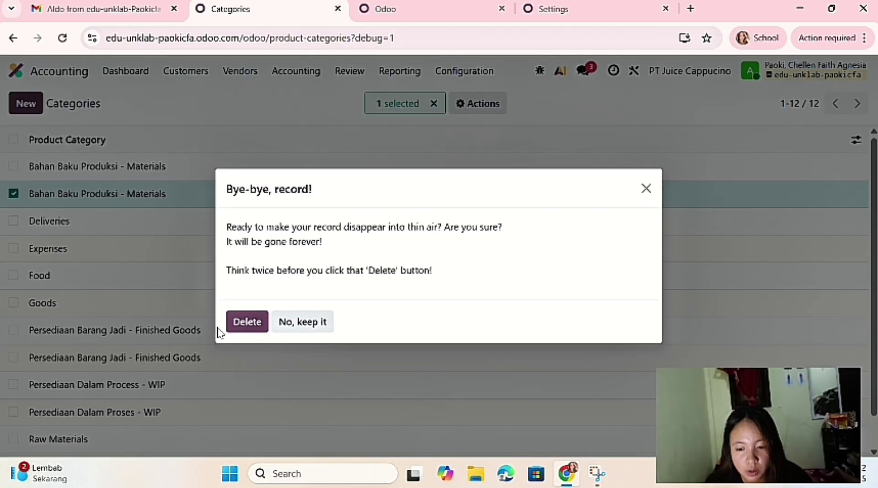
pyautogui.click(252, 325)
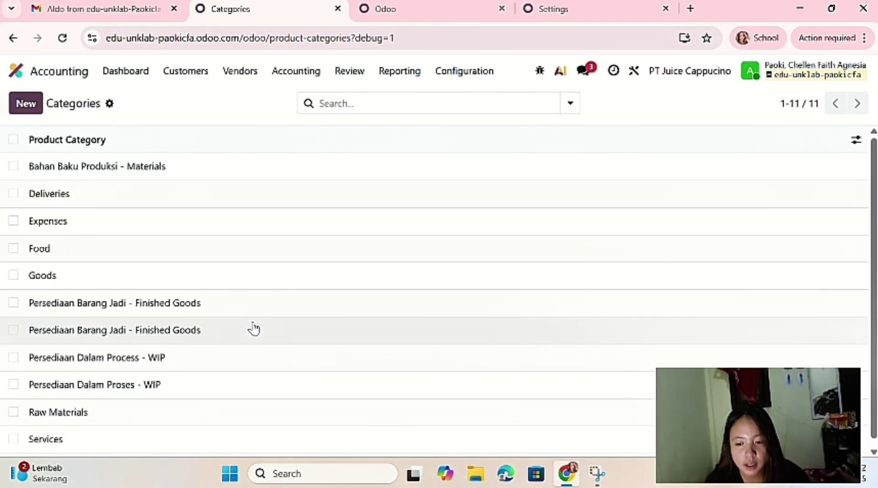
# - Check the accounts of the first Persediaan Barang Jadi - Finished Goods category and delete the second, duplicate one
pyautogui.click(186, 308)
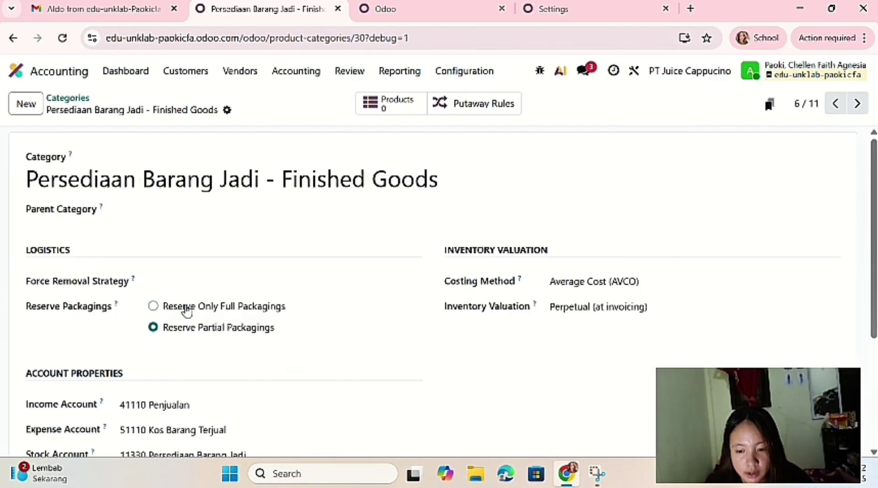
pyautogui.scroll(-2, 188, 320)
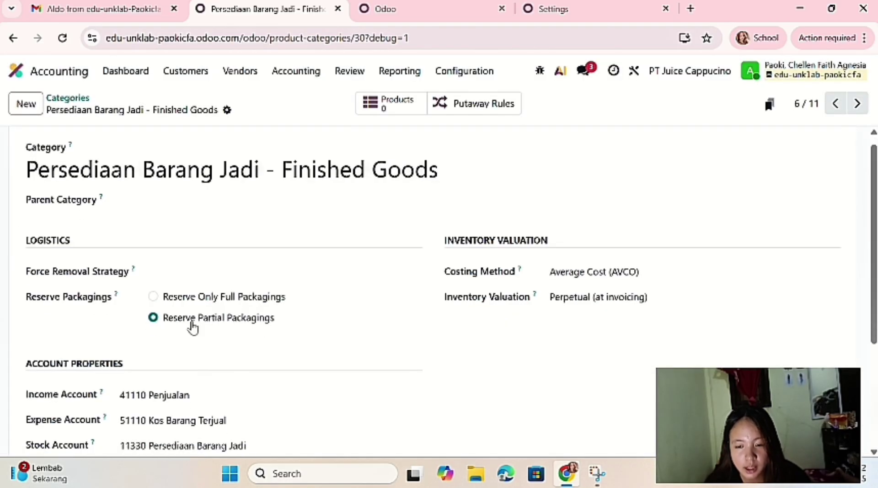
pyautogui.click(86, 97)
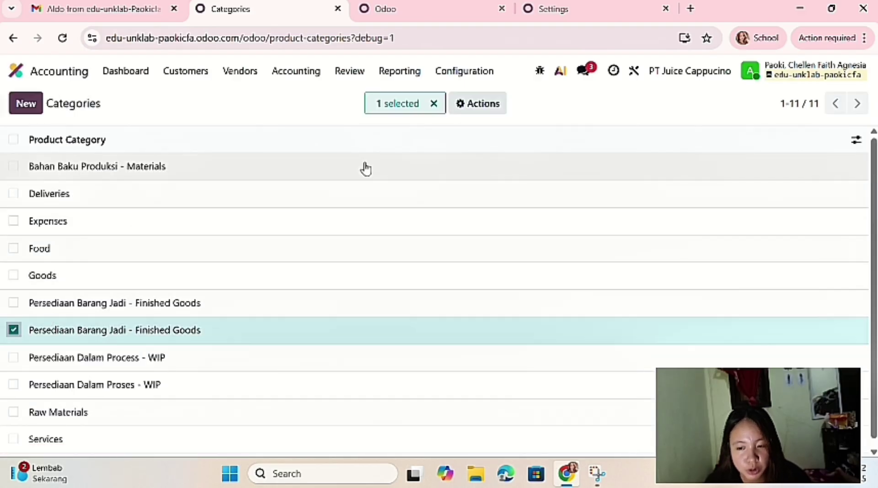
pyautogui.click(474, 110)
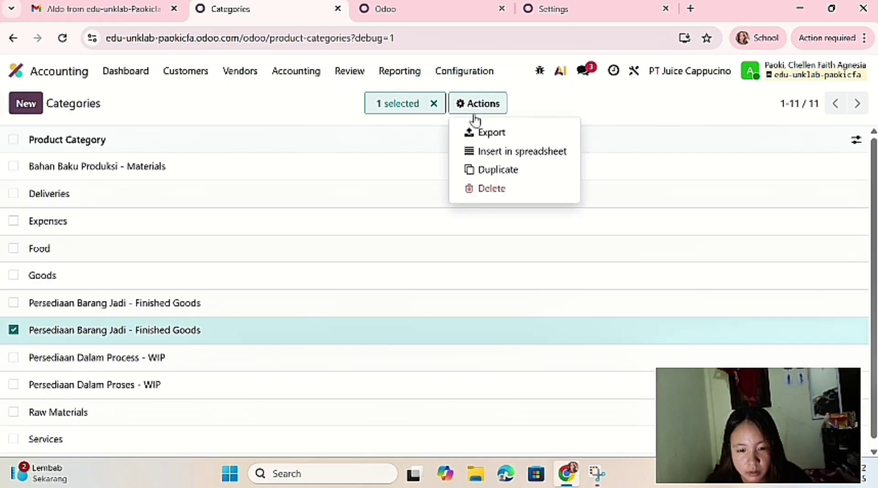
pyautogui.click(498, 188)
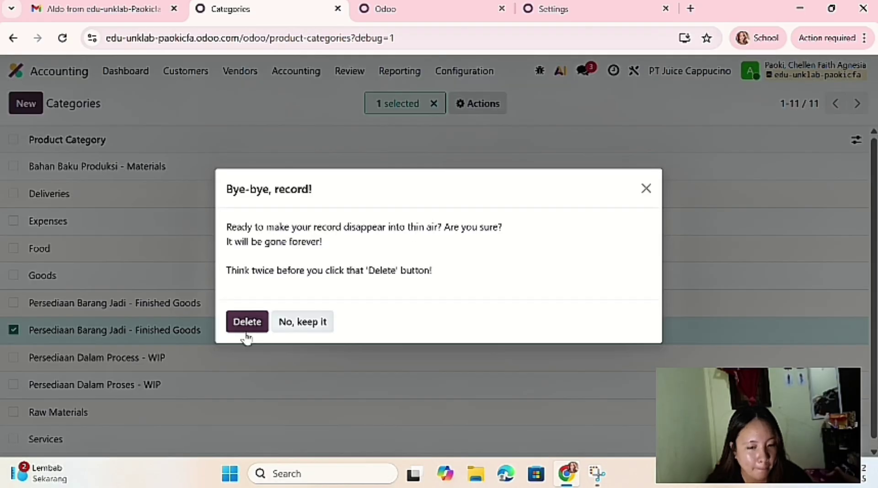
pyautogui.click(245, 336)
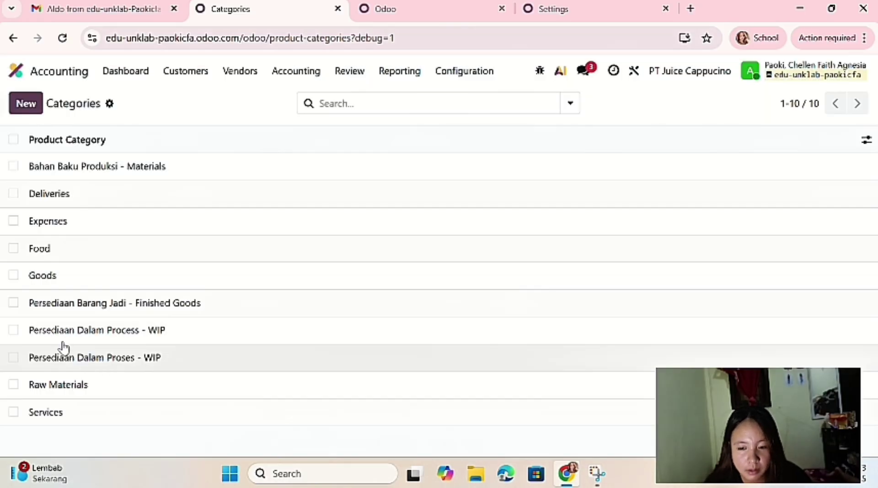
# - Check the accounts of Persediaan Dalam Process - WIP and delete the duplicate category Persediaan Dalam Proses - WIP
pyautogui.click(128, 339)
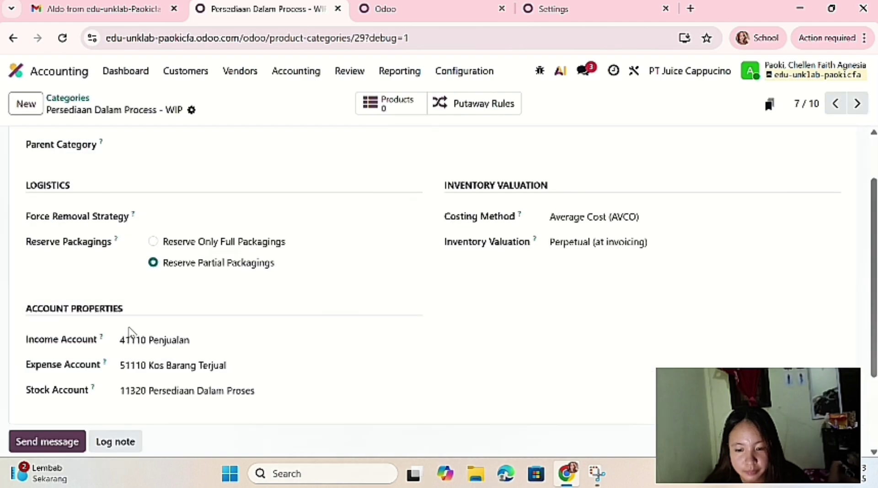
pyautogui.click(69, 98)
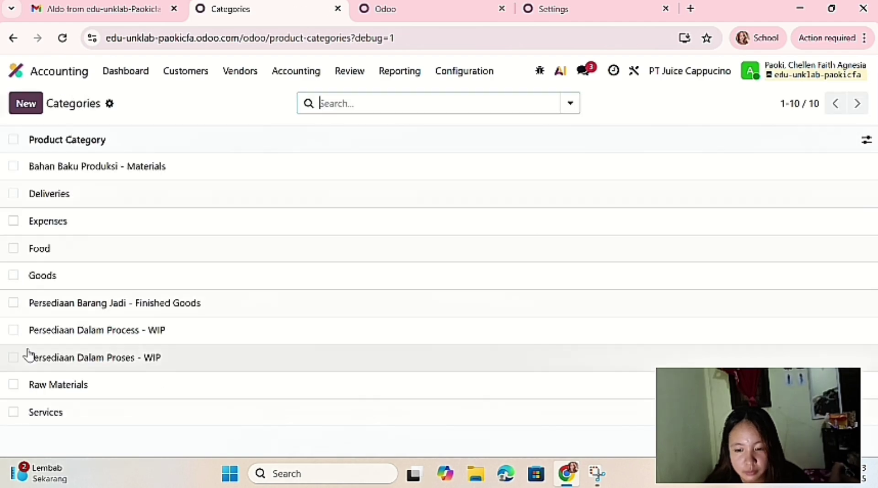
pyautogui.click(13, 357)
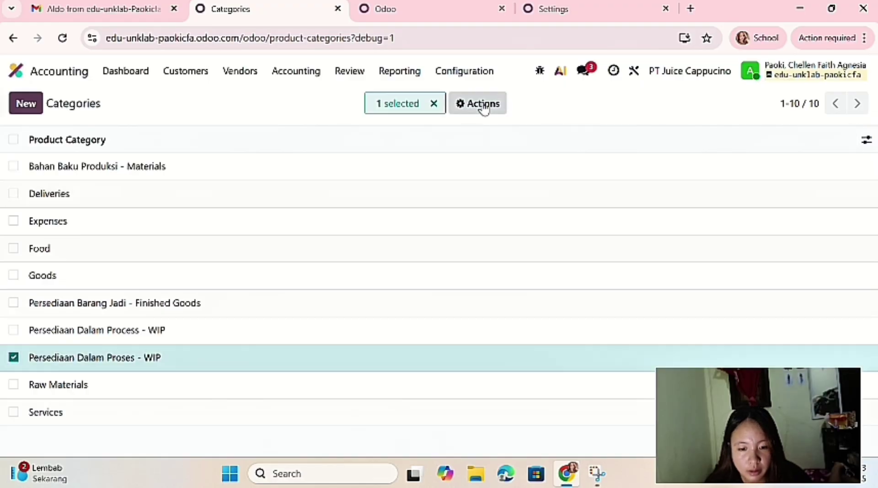
pyautogui.click(483, 109)
pyautogui.click(491, 189)
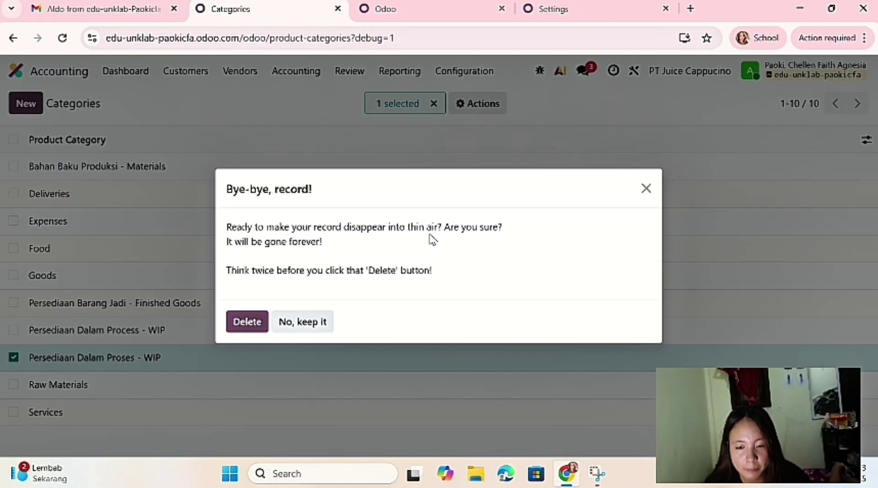
pyautogui.click(246, 321)
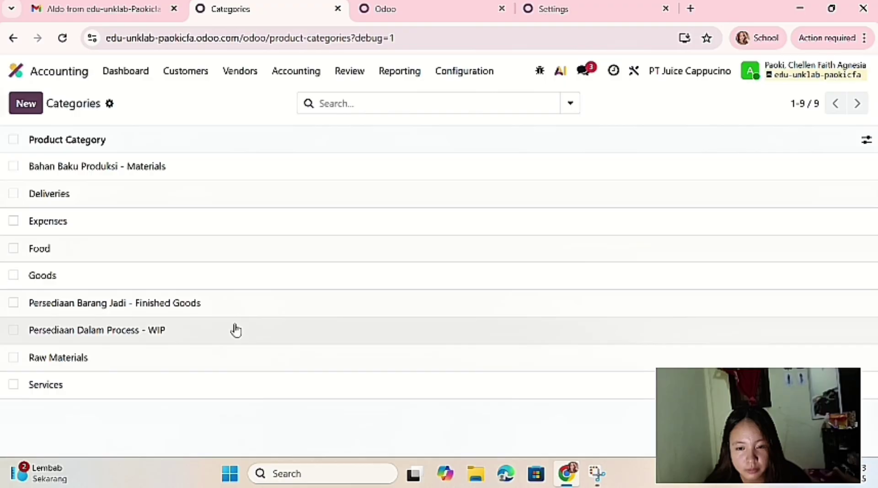
# - Review the remaining WIP category's account properties and the company's accounting settings, including inventory valuation, fiscal periods, reporting and default accounts
pyautogui.click(210, 331)
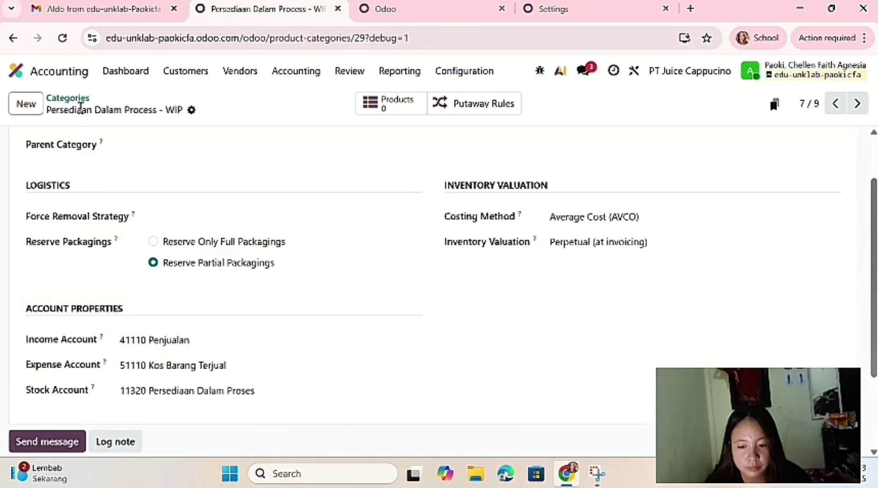
pyautogui.click(76, 103)
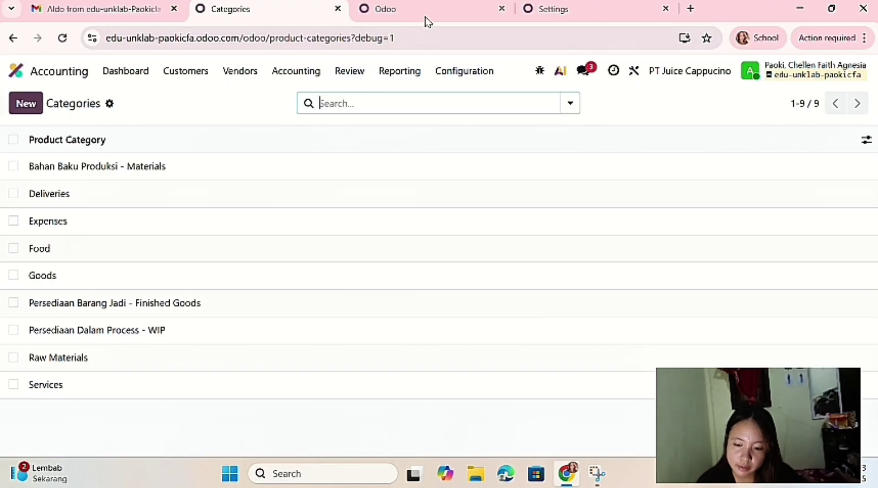
pyautogui.click(570, 14)
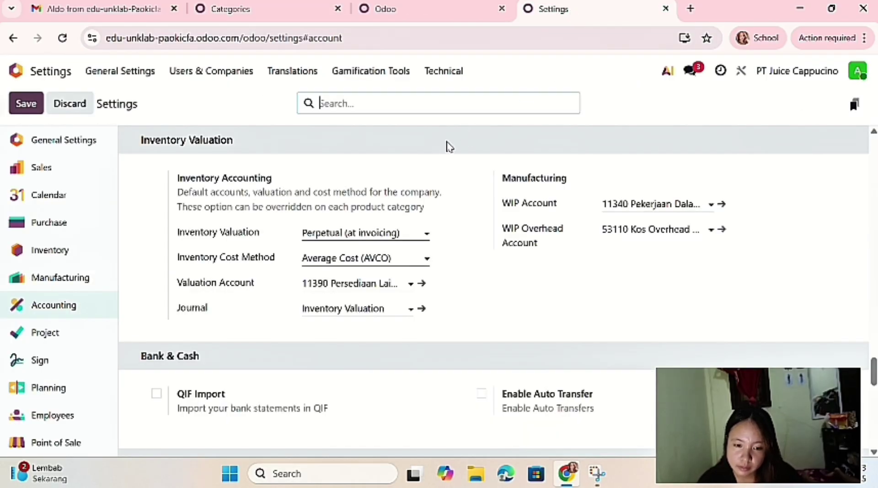
pyautogui.scroll(-10, 403, 280)
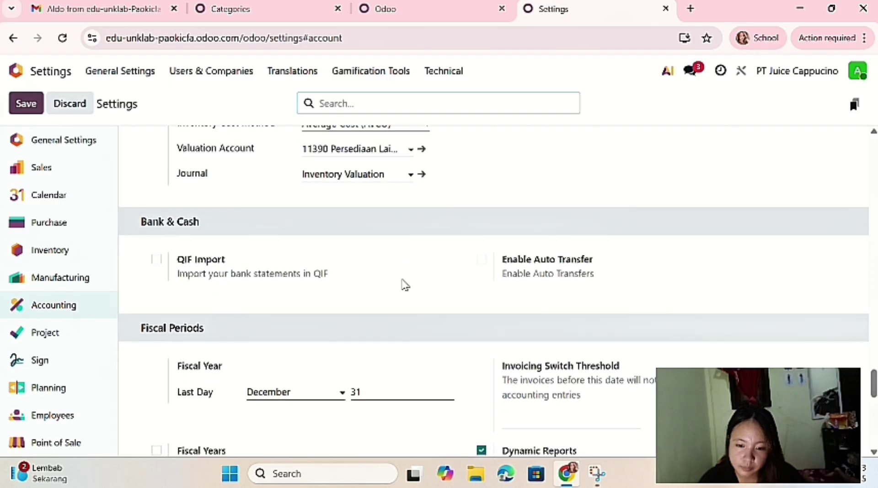
pyautogui.scroll(-4, 405, 284)
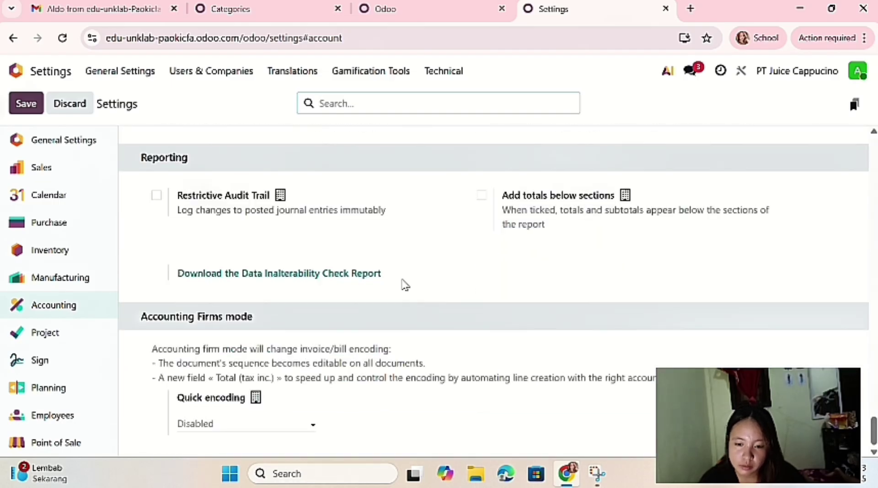
pyautogui.scroll(8, 405, 285)
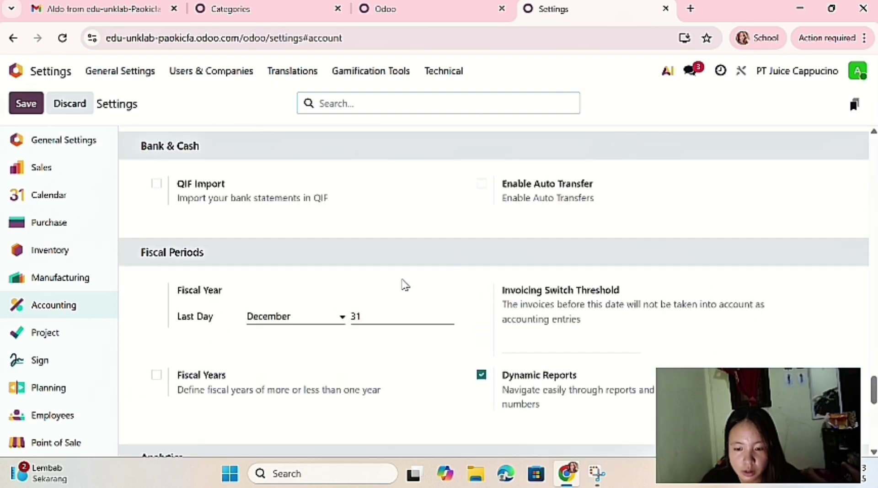
pyautogui.scroll(10, 405, 284)
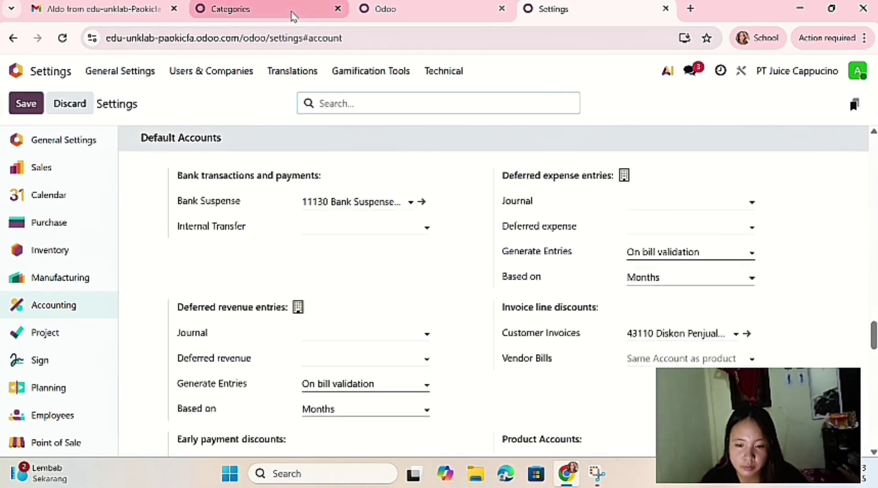
# - Create a new product named Orange Juice in the Inventory app's product list
pyautogui.click(275, 9)
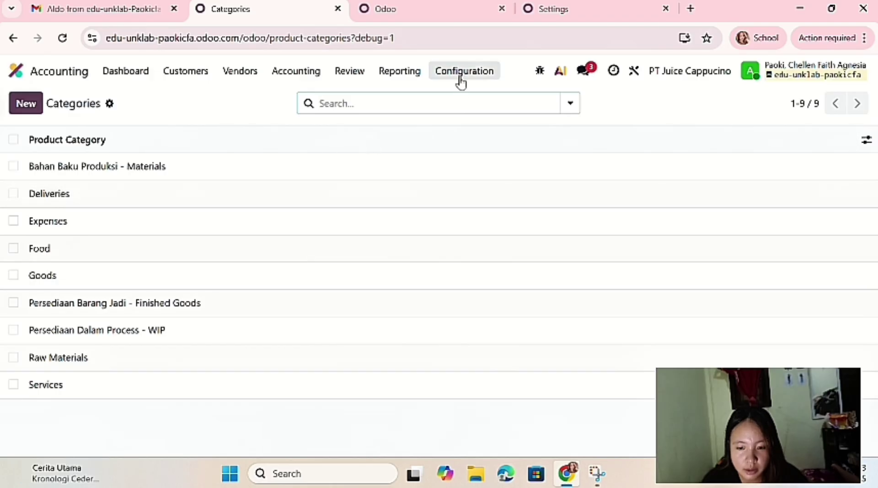
pyautogui.click(76, 77)
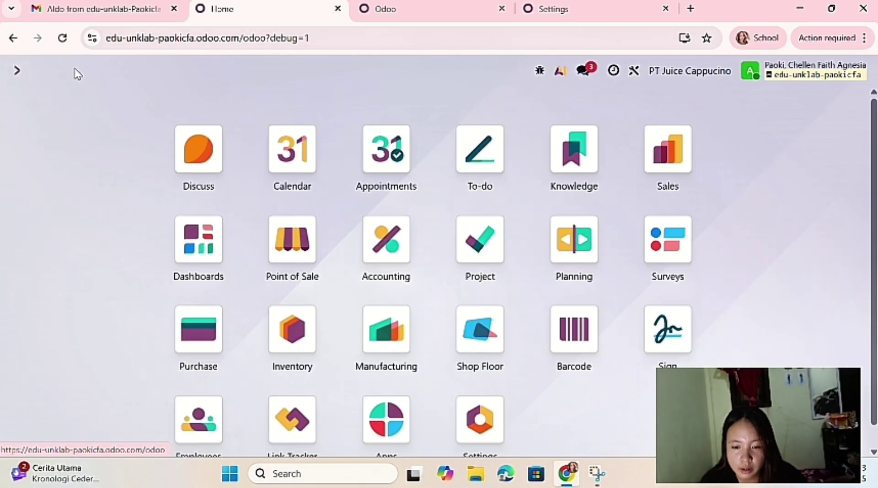
pyautogui.click(301, 365)
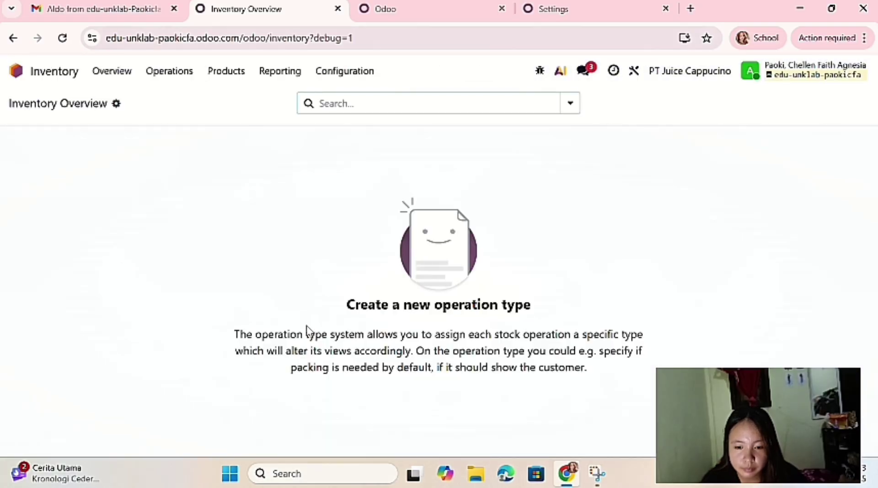
pyautogui.click(242, 78)
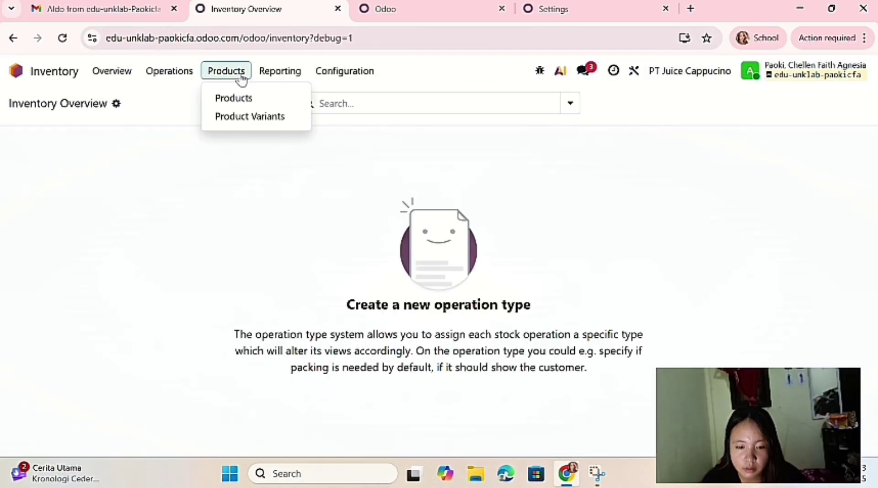
pyautogui.click(248, 98)
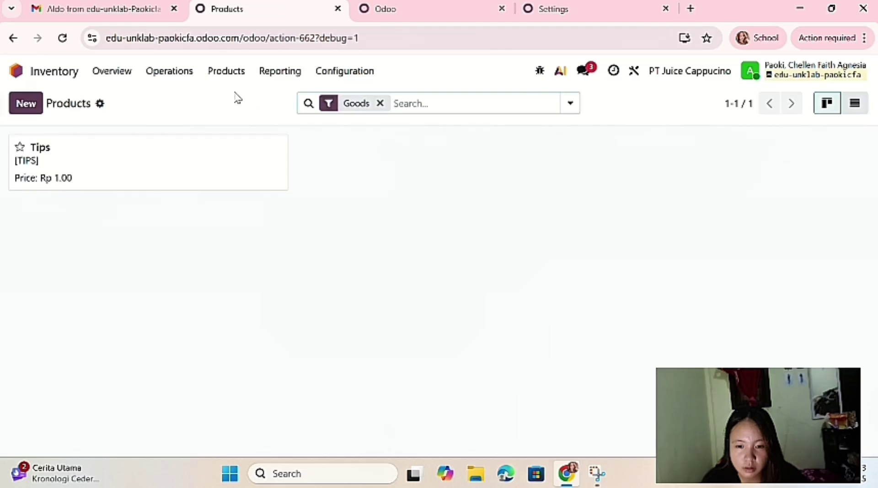
pyautogui.click(26, 105)
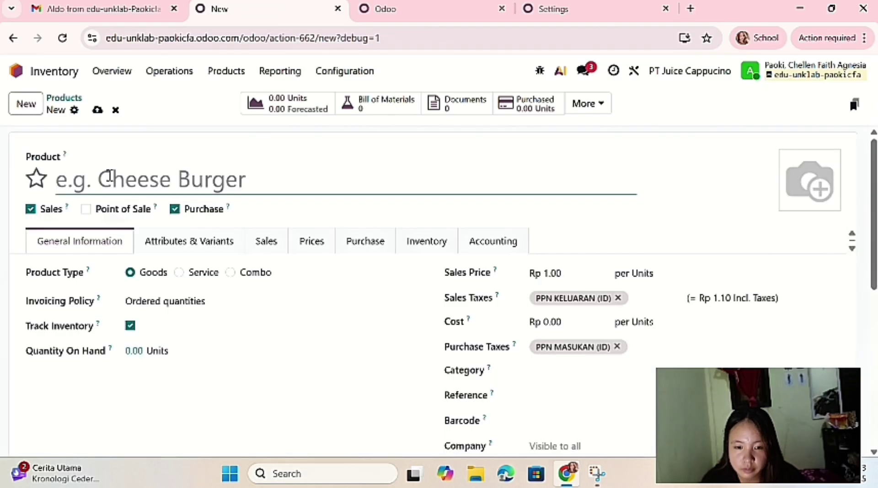
pyautogui.write('Orang')
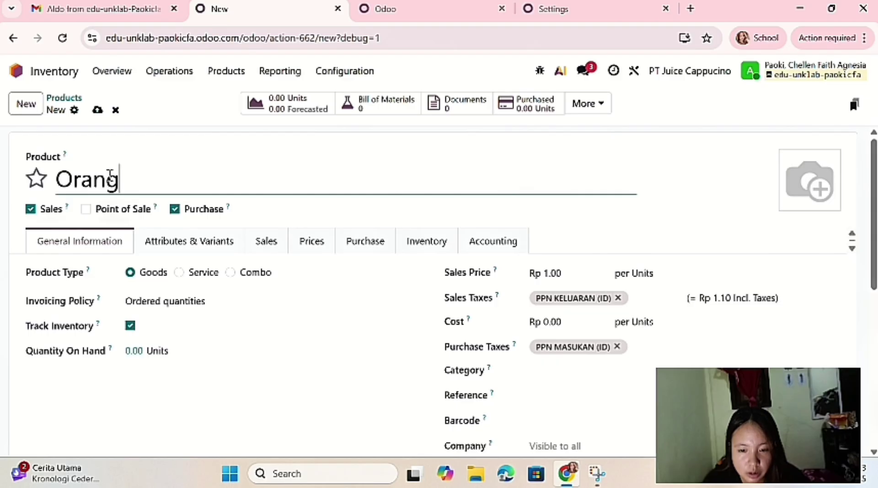
pyautogui.write('e Juic')
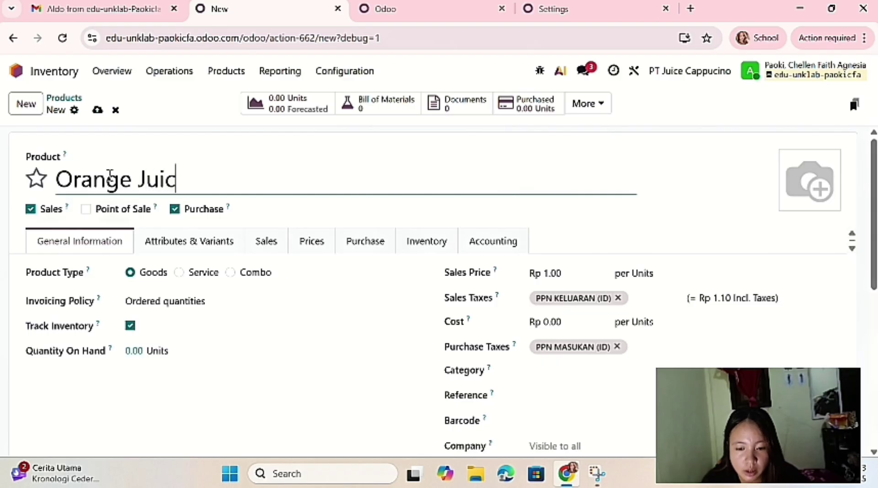
pyautogui.write('e')
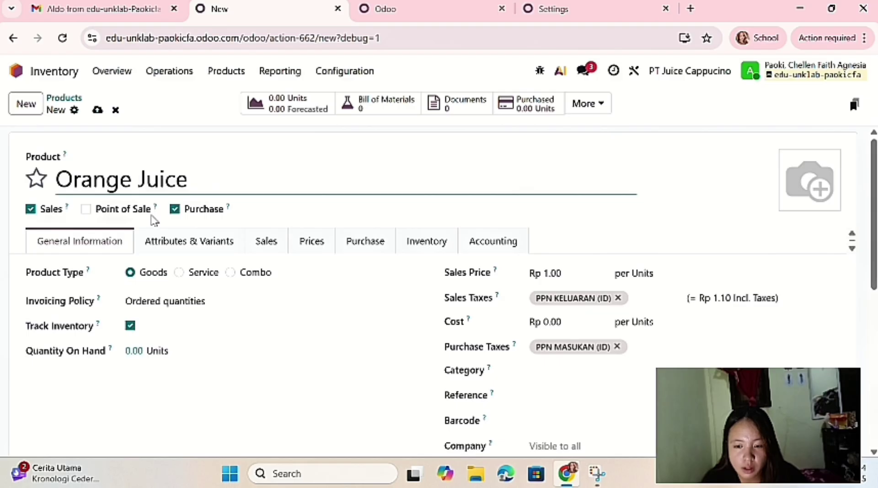
# - Create a warehouse for PT Juice Cappucino with the short name TKO and save it
pyautogui.click(355, 71)
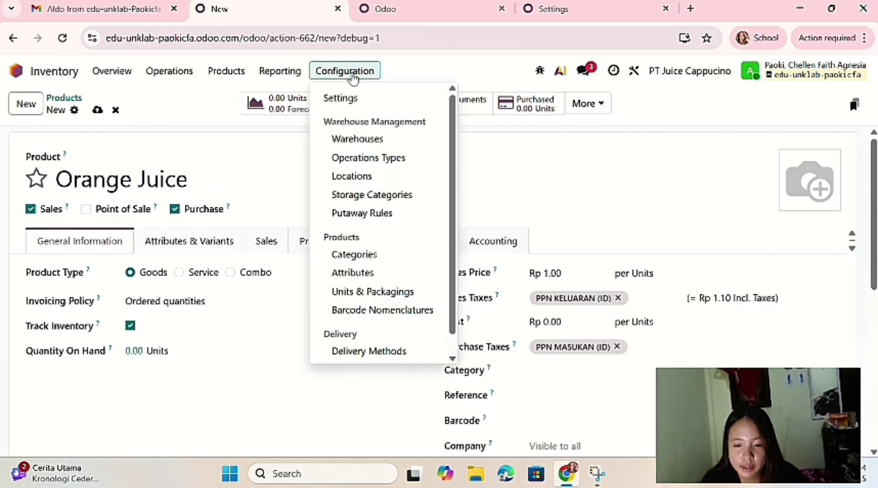
pyautogui.click(358, 138)
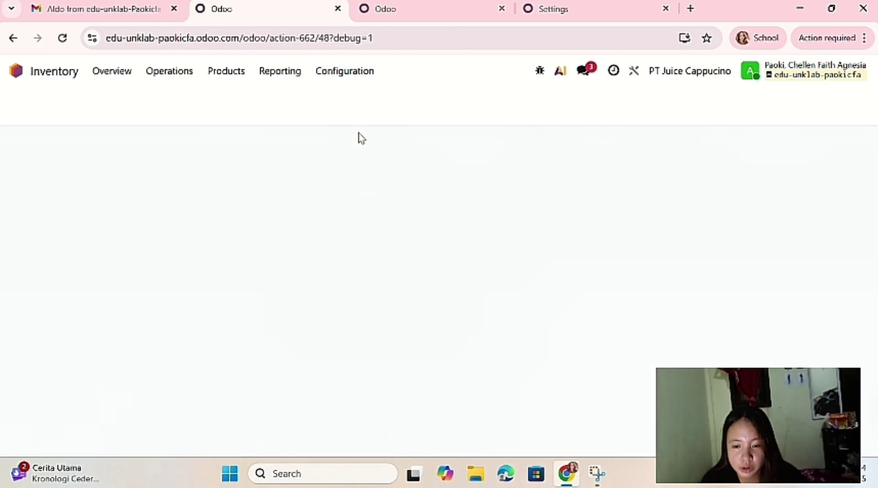
pyautogui.click(24, 108)
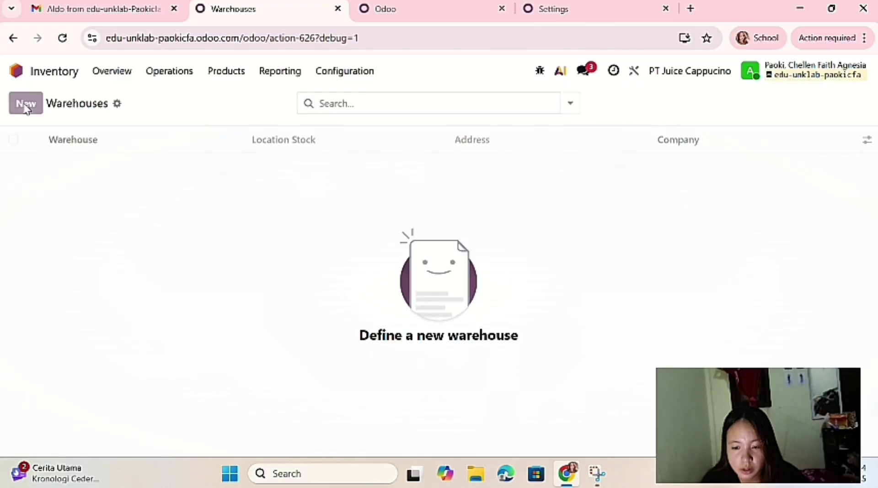
pyautogui.click(123, 209)
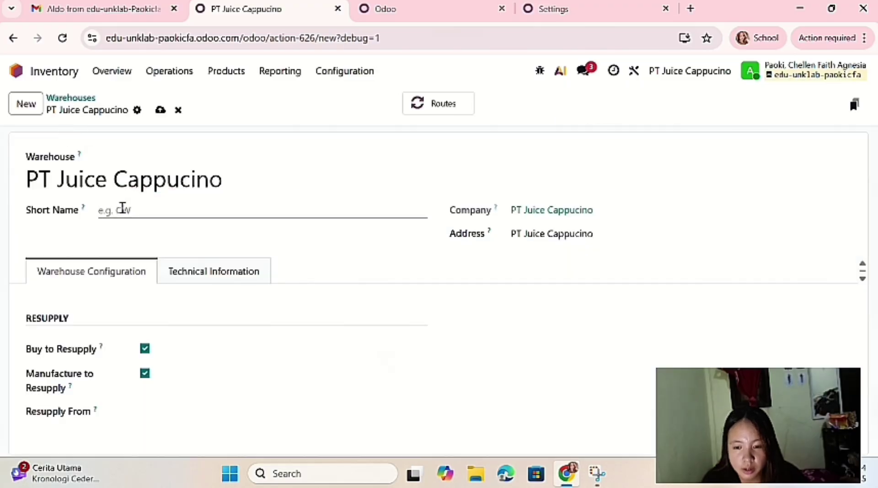
pyautogui.write('TKO')
pyautogui.click(161, 109)
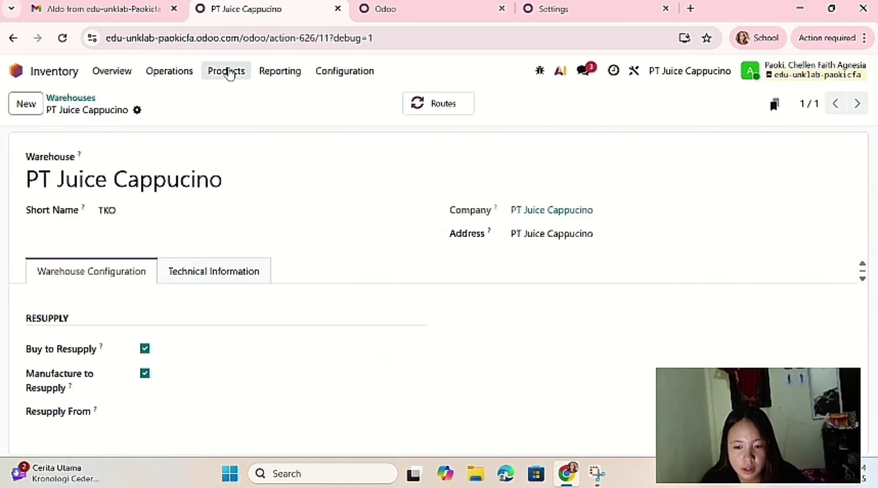
# - Reopen the Orange Juice product from the product list
pyautogui.click(227, 72)
pyautogui.click(241, 101)
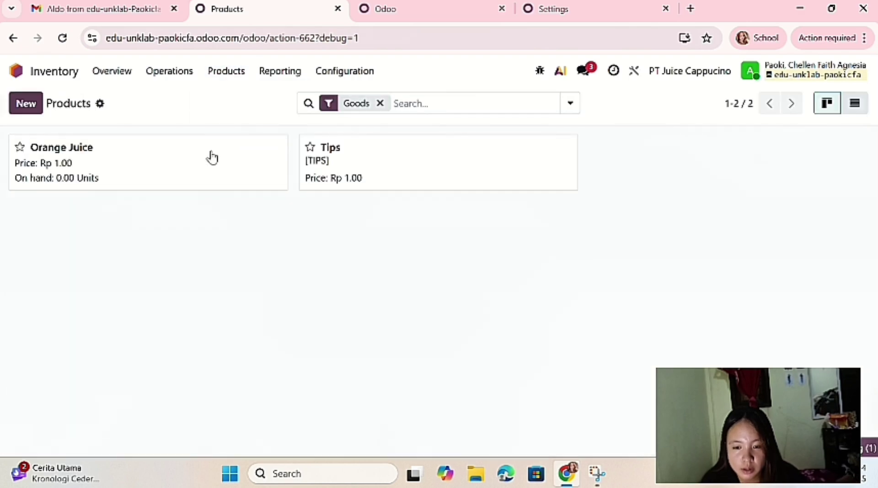
pyautogui.click(211, 158)
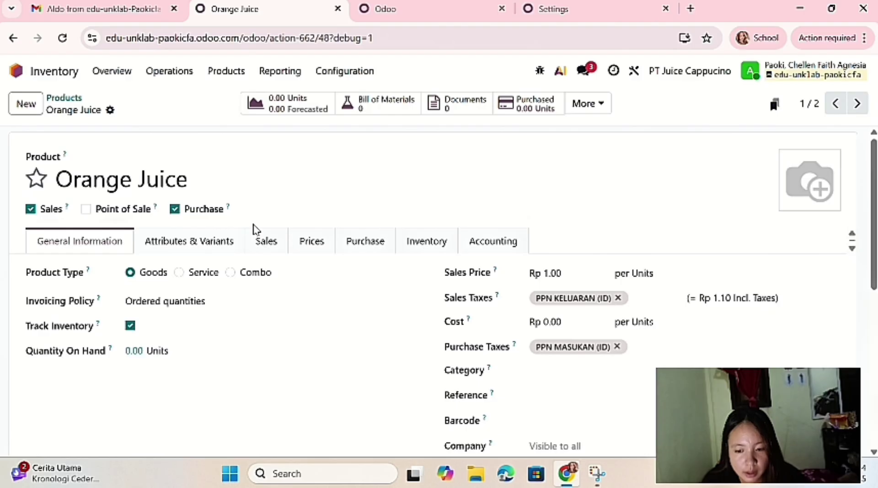
pyautogui.scroll(-1, 294, 264)
pyautogui.scroll(1, 294, 264)
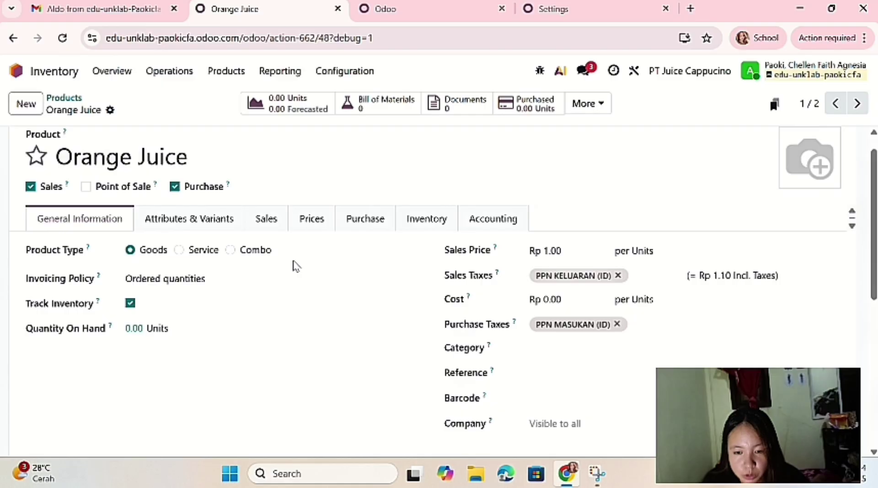
# - Open the Units & Packagings list in a separate browser tab and look through the available units of measure
pyautogui.click(337, 72)
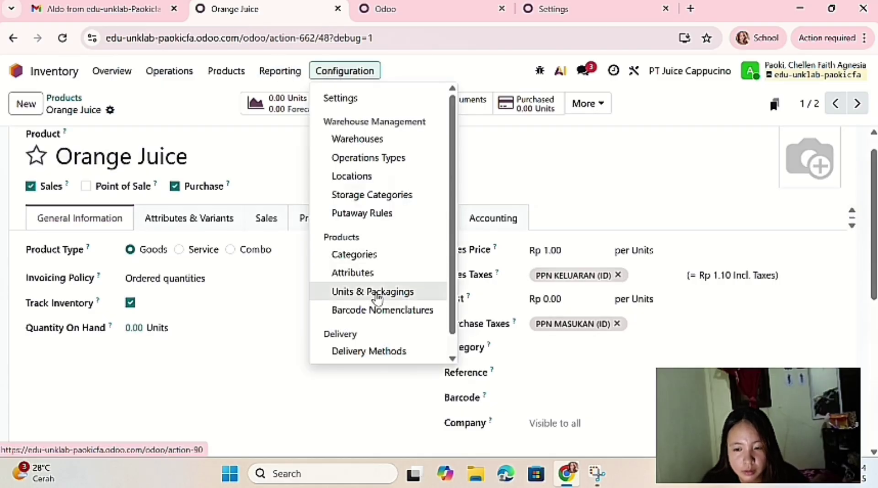
pyautogui.rightClick(377, 297)
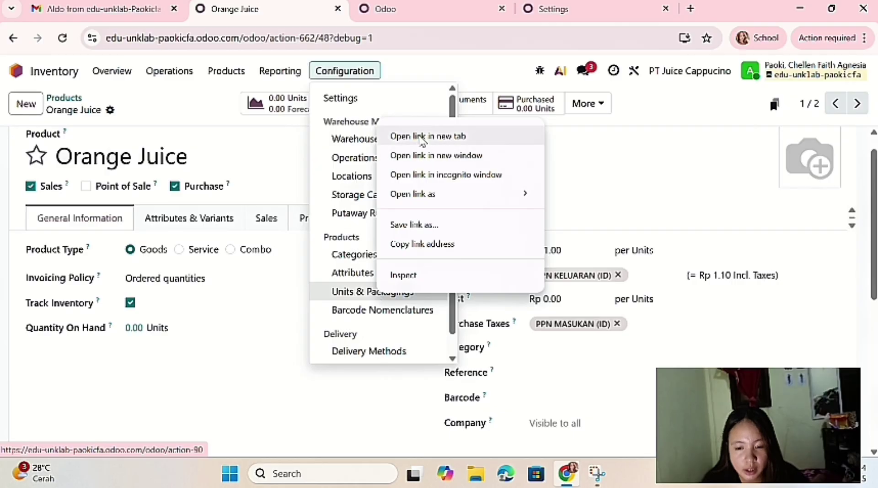
pyautogui.click(421, 136)
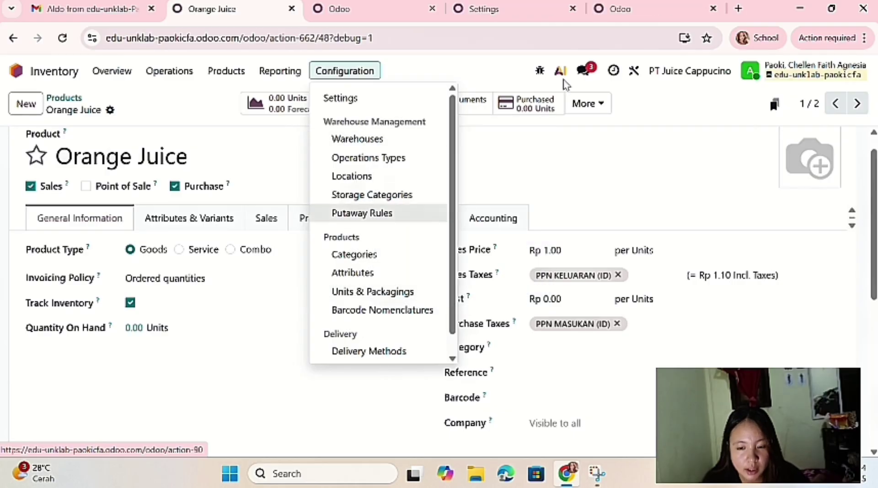
pyautogui.click(637, 14)
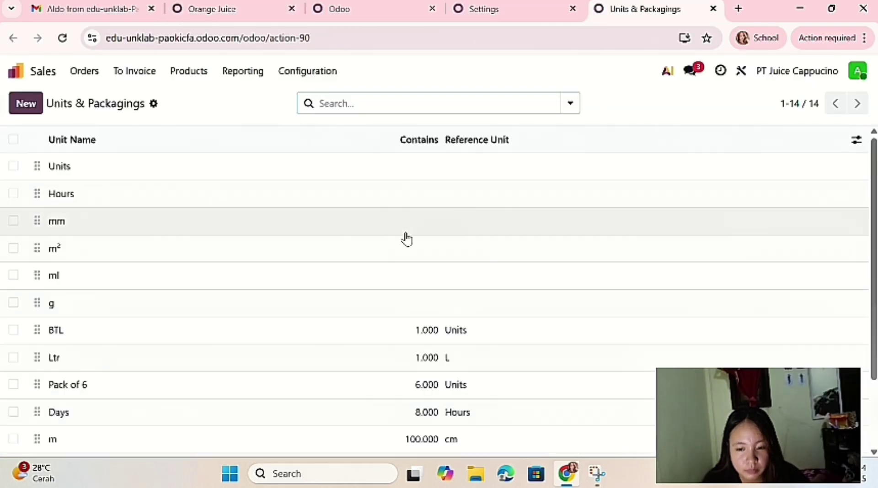
pyautogui.scroll(-2, 346, 289)
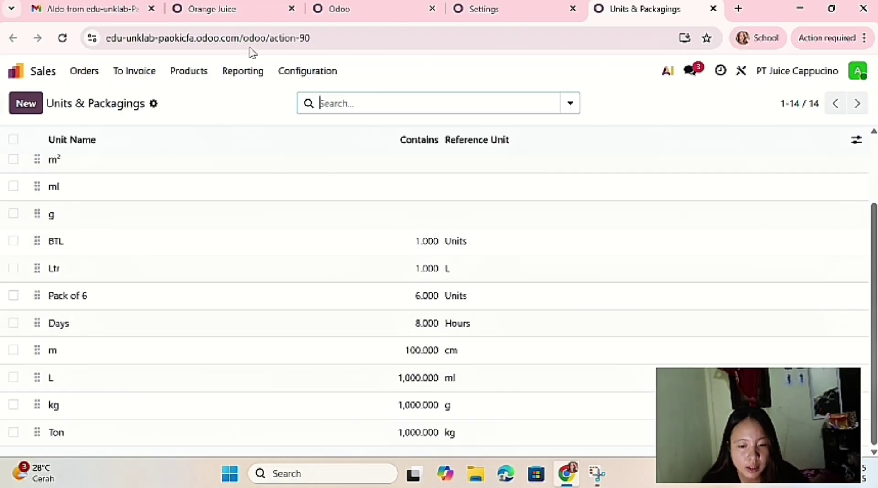
# - Back on the Orange Juice product, disable Purchase and set its unit of measure to BTL
pyautogui.click(218, 12)
pyautogui.moveTo(226, 71)
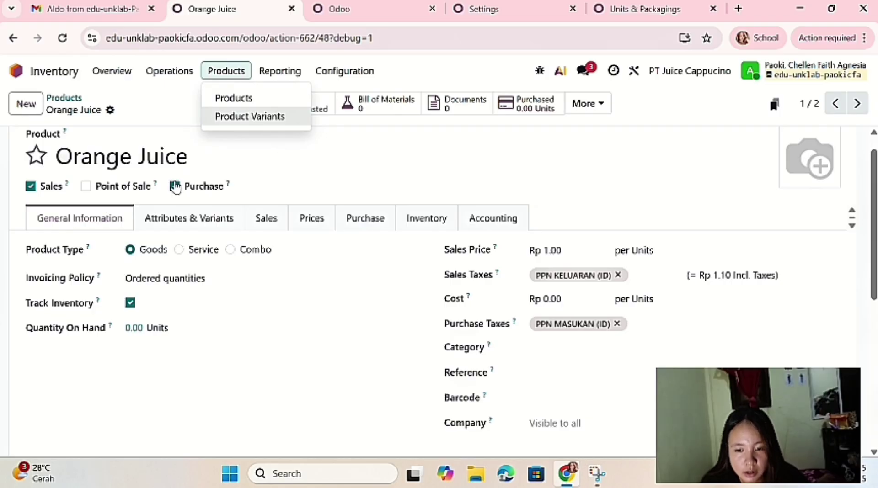
pyautogui.click(174, 187)
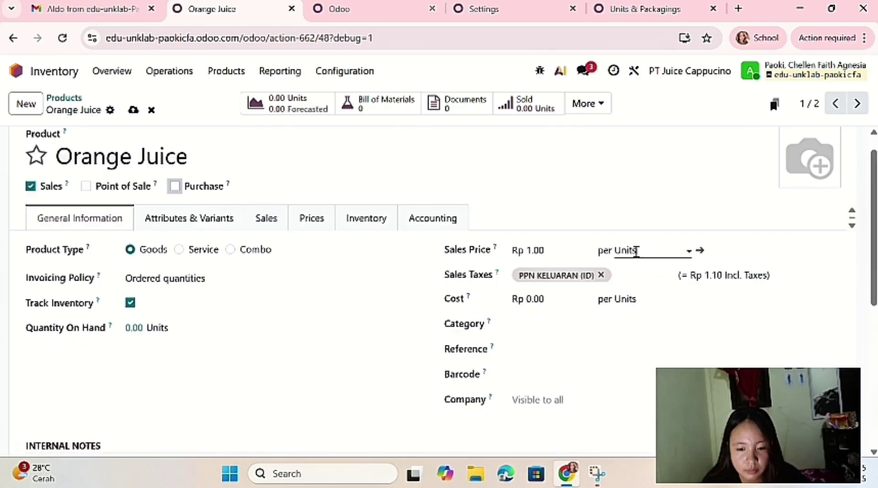
pyautogui.click(636, 252)
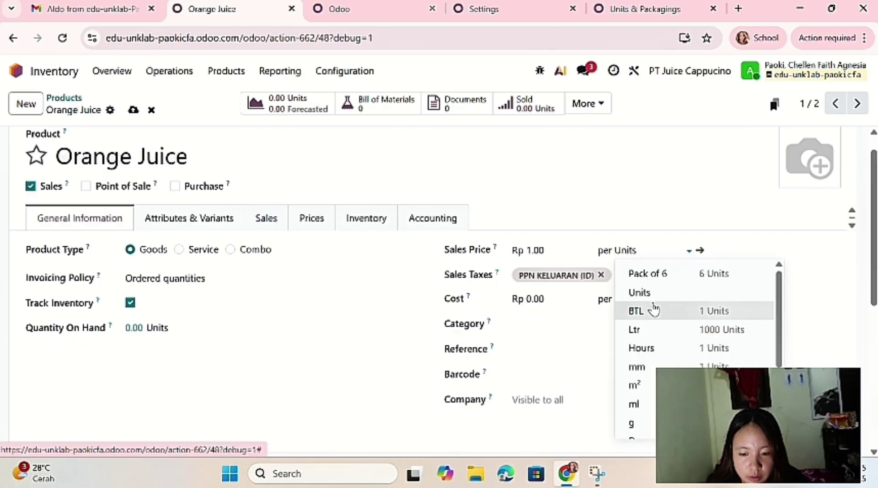
pyautogui.click(654, 309)
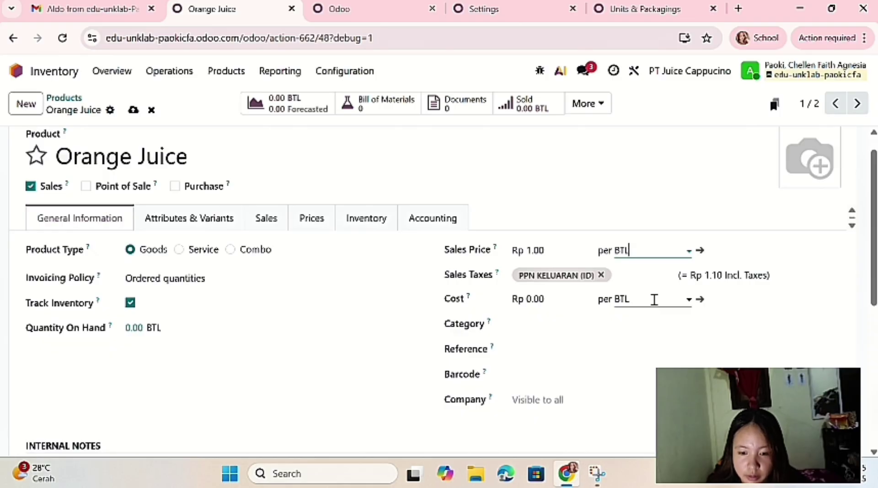
pyautogui.scroll(-1, 661, 359)
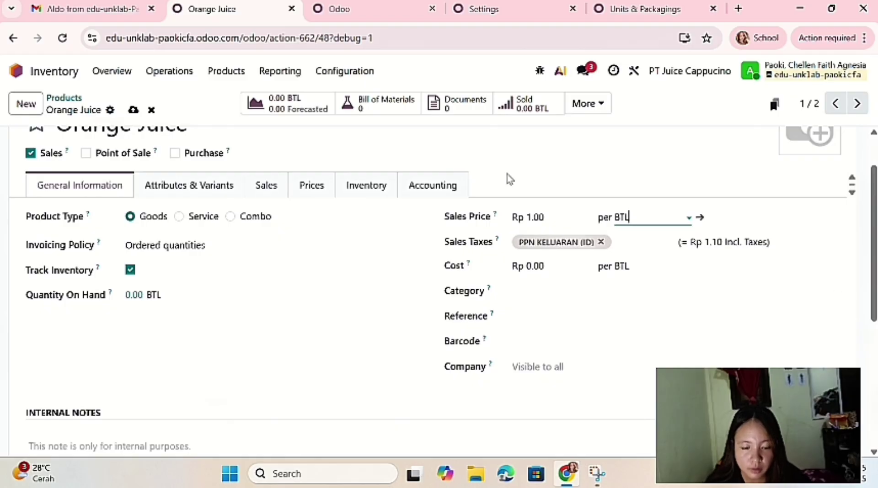
# - Assign Orange Juice to the company PT Juice Cappucino and the category Persediaan Barang Jadi - Finished Goods
pyautogui.click(360, 21)
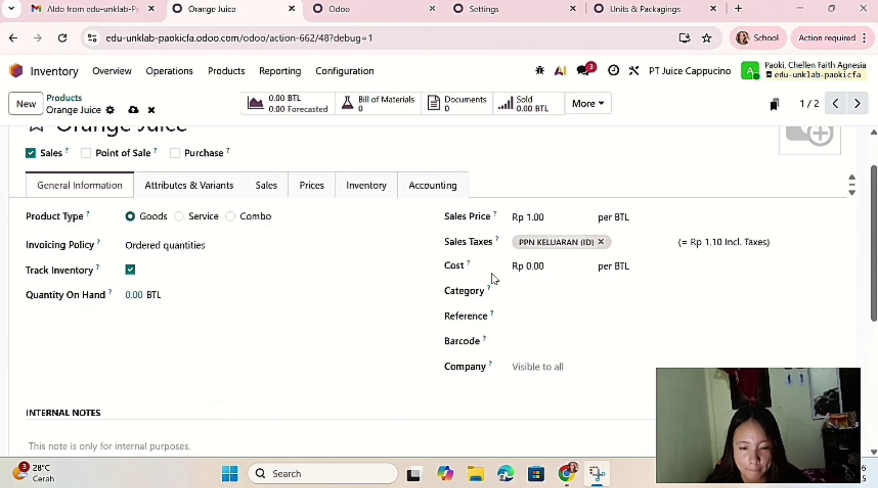
pyautogui.click(553, 366)
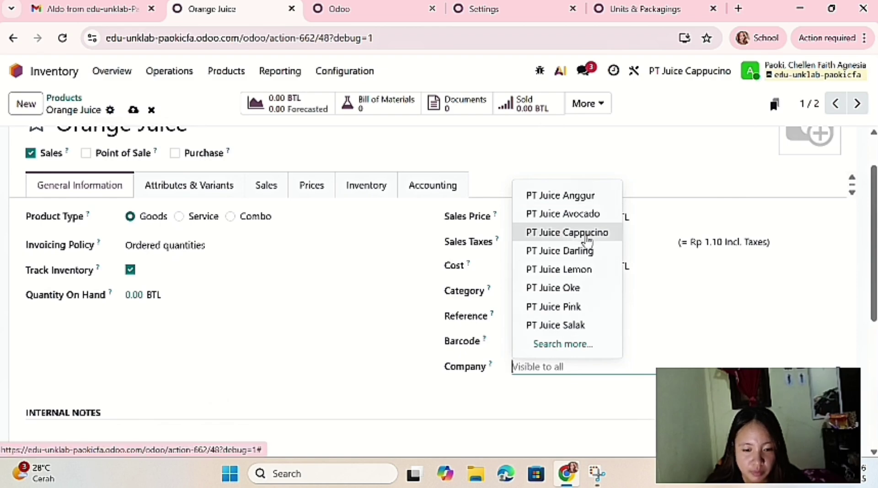
pyautogui.click(580, 233)
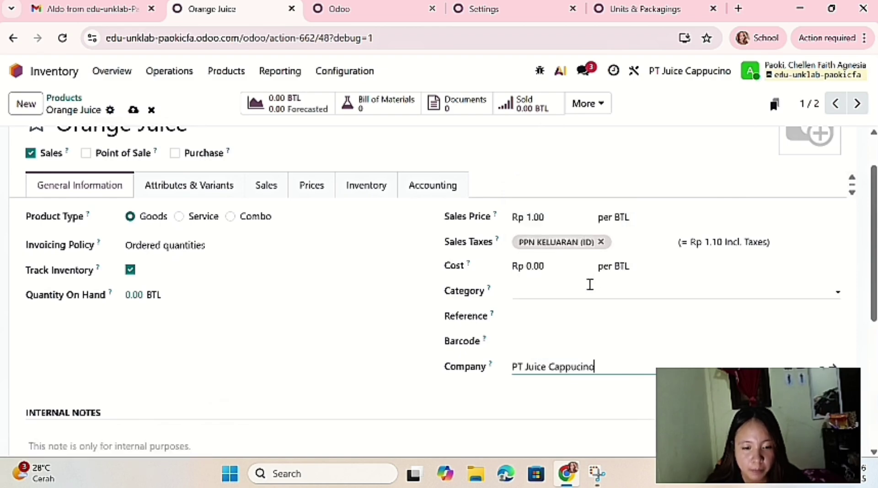
pyautogui.click(590, 285)
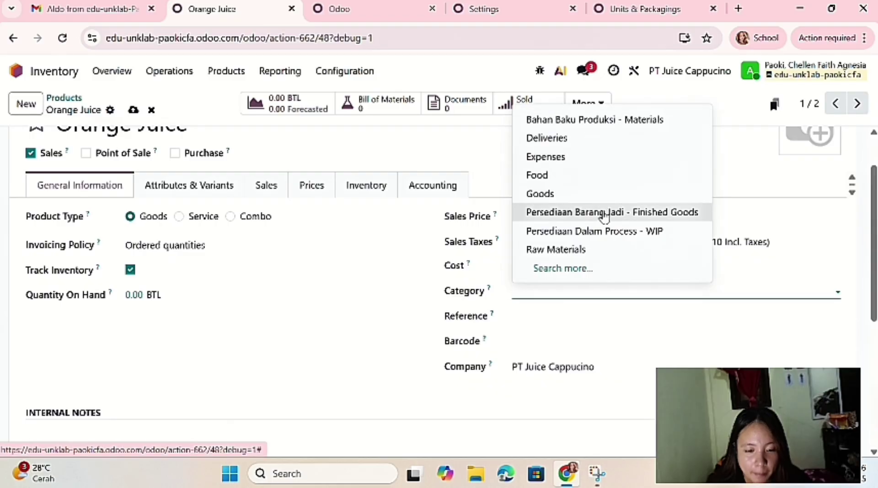
pyautogui.press('Escape')
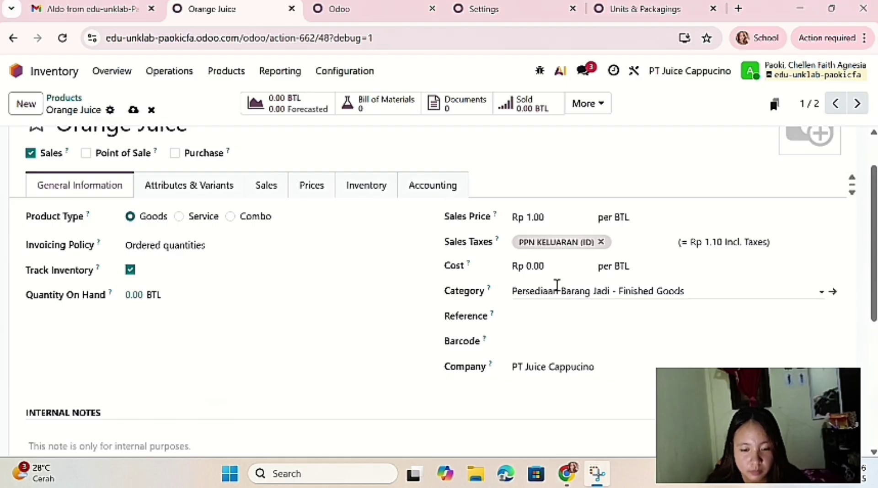
# - Set the Orange Juice cost to Rp 10,000 and its sales price to Rp 15,000
pyautogui.click(539, 266)
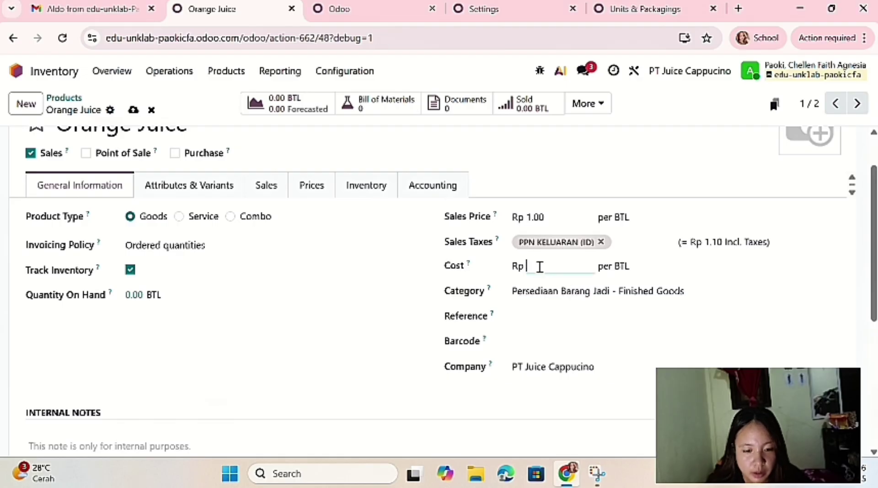
pyautogui.write('10000')
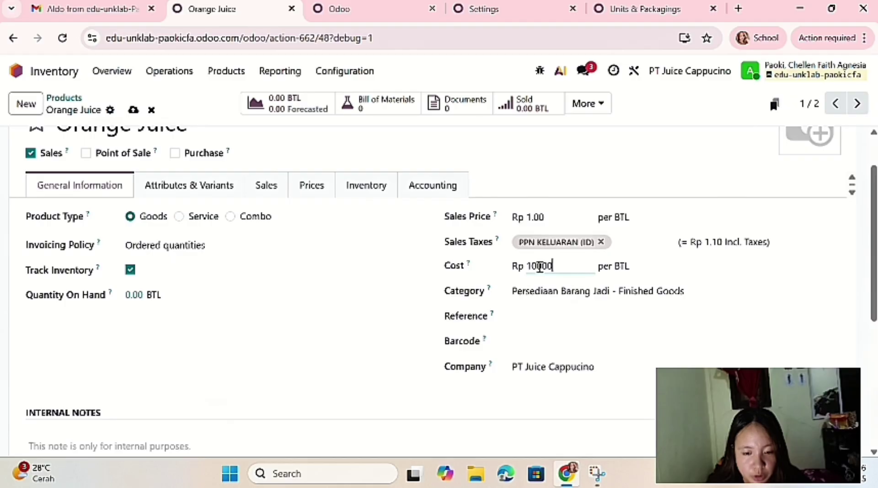
pyautogui.press('Return')
pyautogui.click(546, 218)
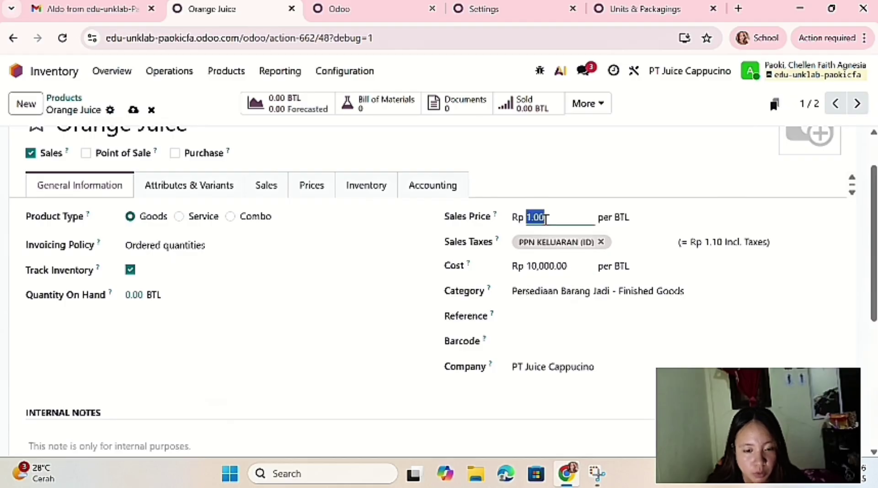
pyautogui.write('15000')
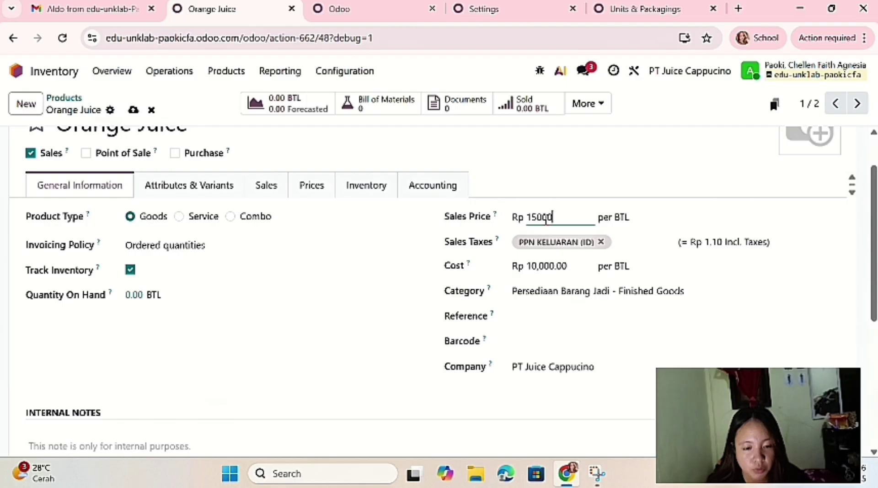
pyautogui.press('Return')
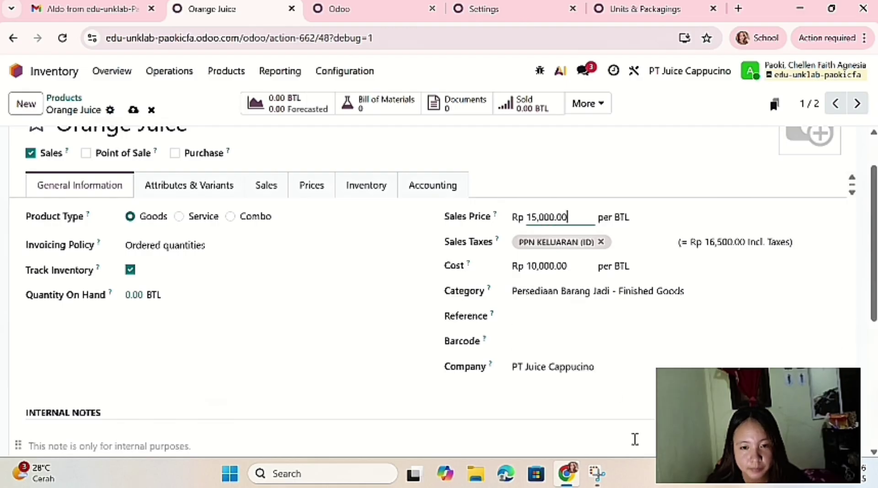
pyautogui.click(618, 432)
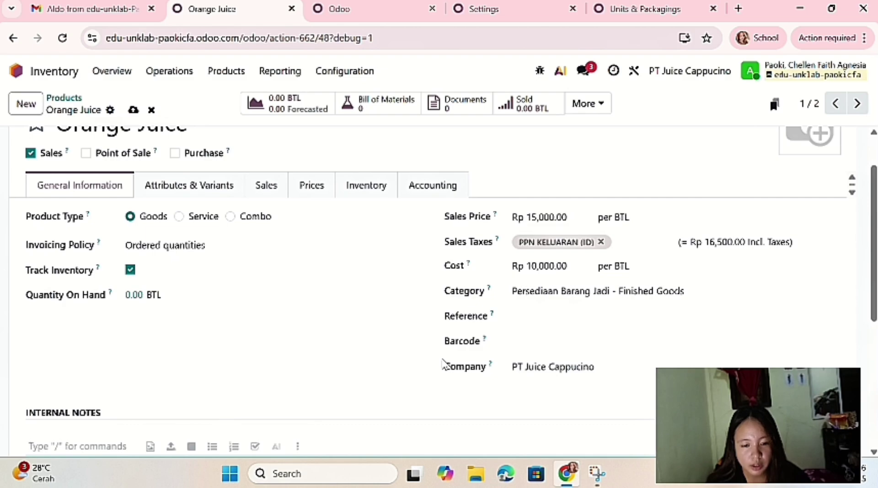
# - Review Orange Juice's variant, sales, price and inventory settings, including the choices for its inventory location
pyautogui.click(209, 192)
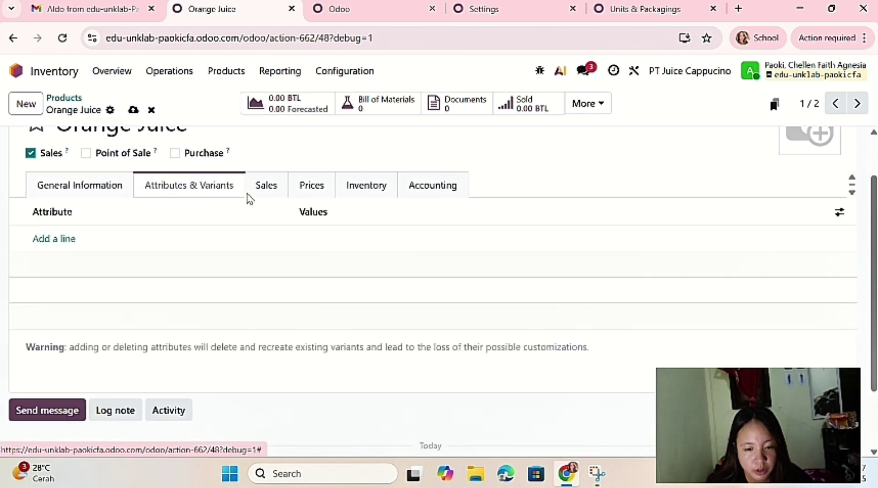
pyautogui.click(260, 194)
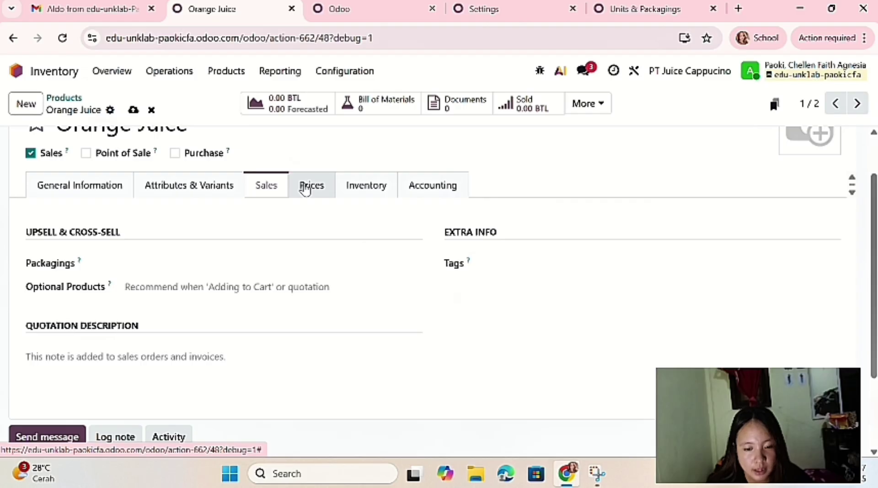
pyautogui.click(305, 188)
pyautogui.click(348, 192)
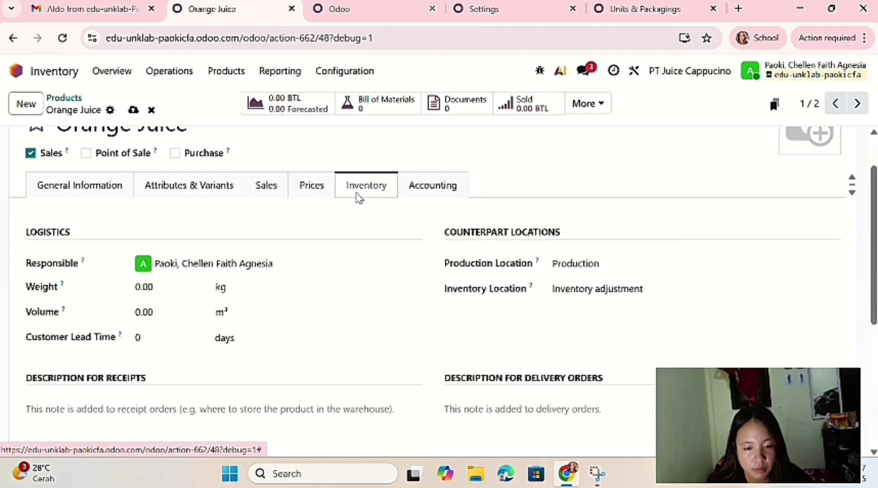
pyautogui.scroll(-1, 547, 365)
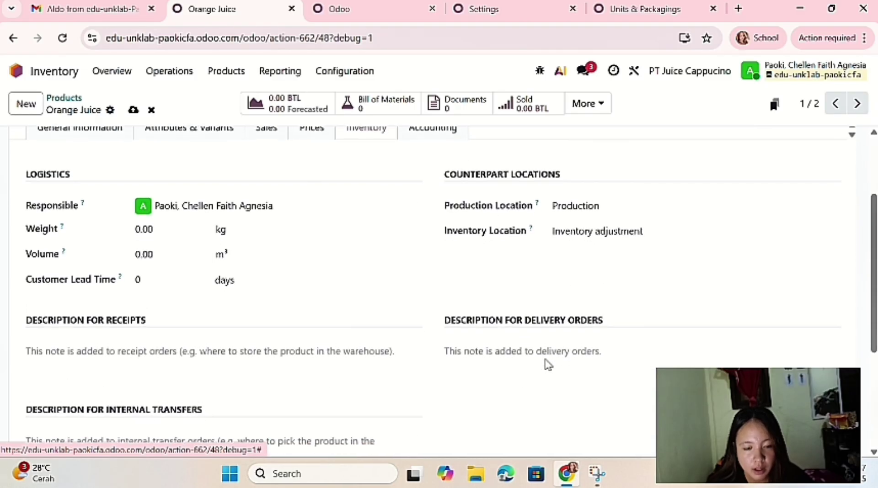
pyautogui.scroll(1, 546, 364)
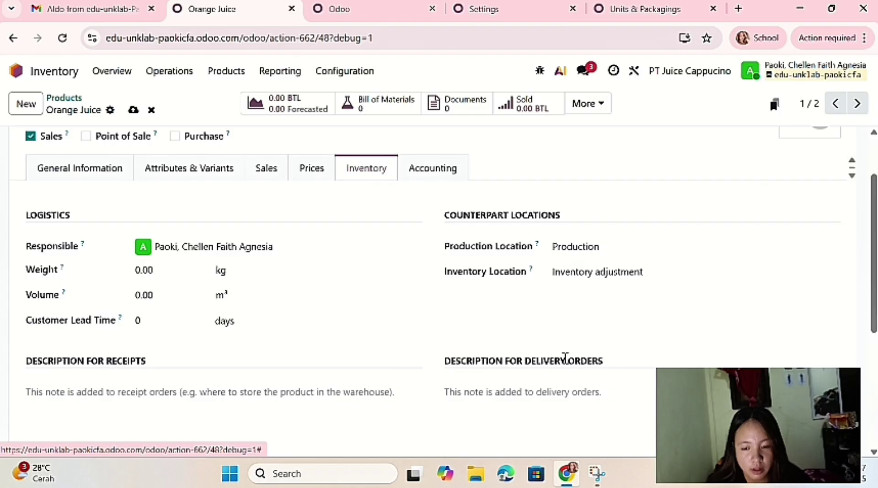
pyautogui.click(698, 273)
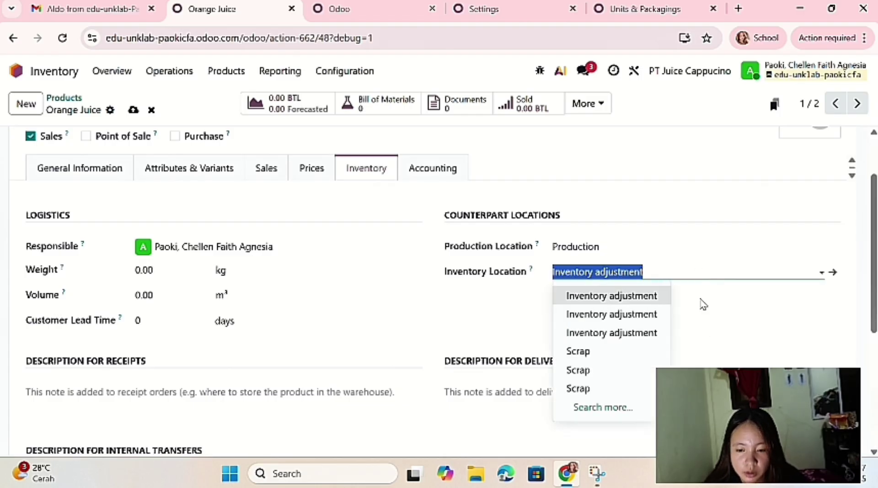
pyautogui.click(728, 315)
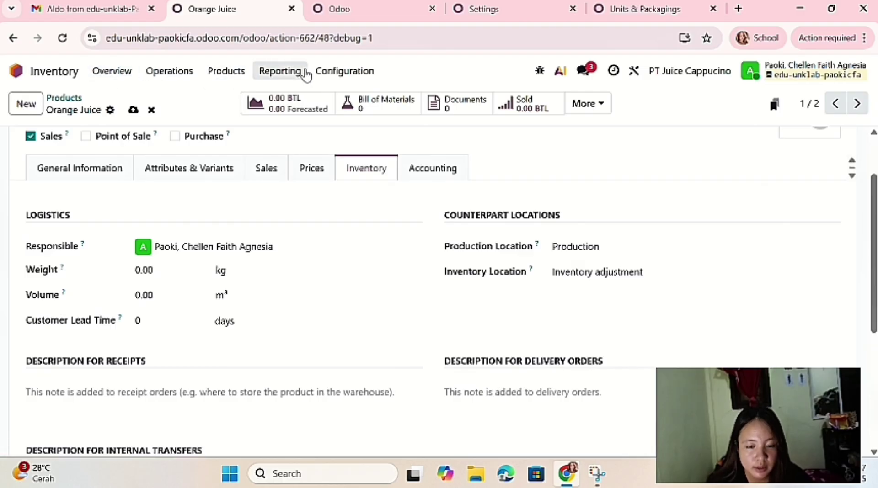
# - Open the configuration options of the Inventory app
pyautogui.click(328, 75)
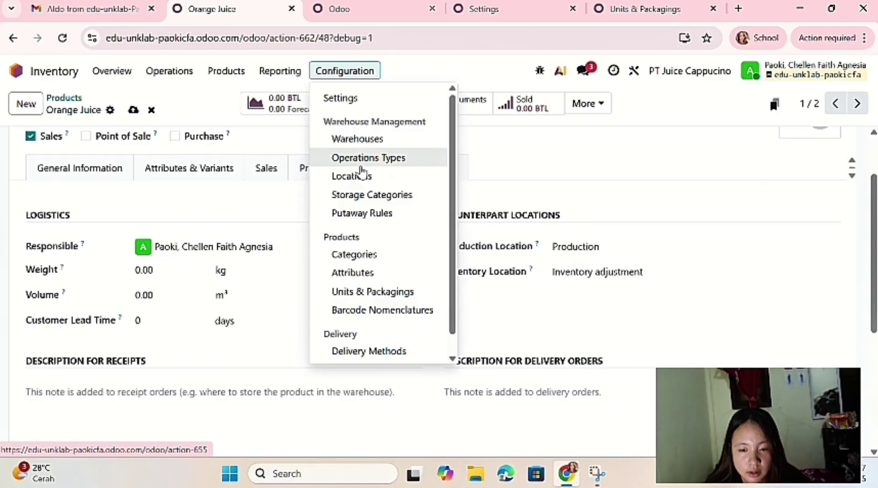
# - Open the warehouse Locations list in a new browser tab and remove its Internal filter
pyautogui.rightClick(365, 176)
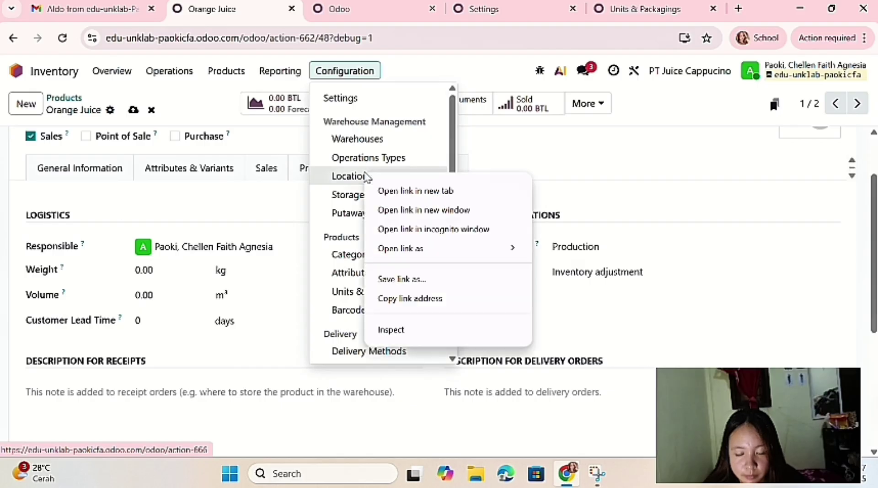
pyautogui.click(406, 197)
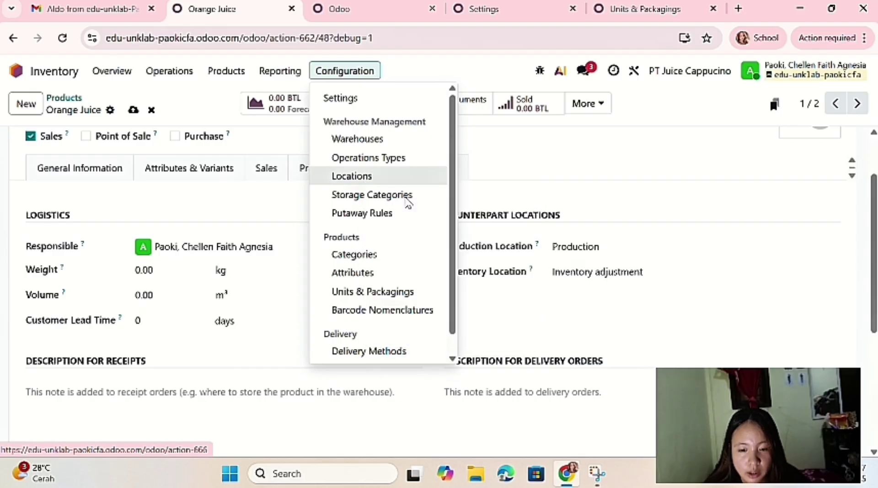
pyautogui.click(651, 14)
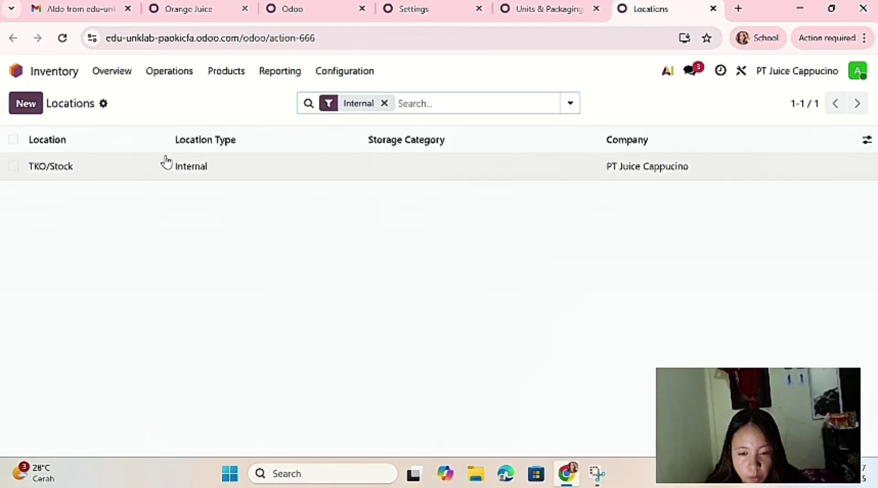
pyautogui.click(387, 105)
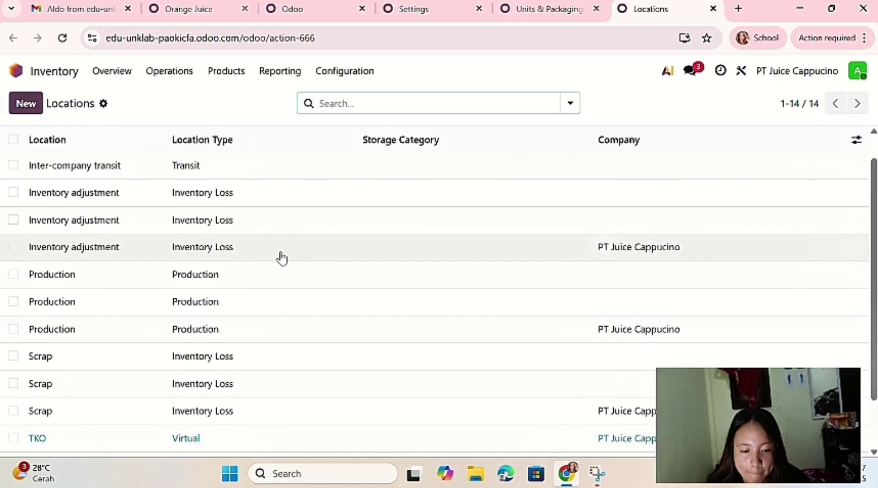
# - Check the Inventory adjustment location belonging to PT Juice Cappucino and duplicate it
pyautogui.click(281, 258)
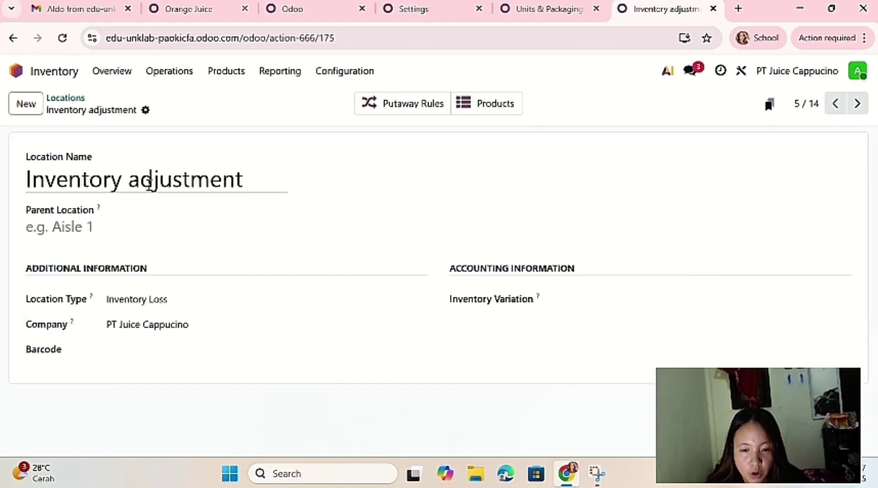
pyautogui.click(65, 98)
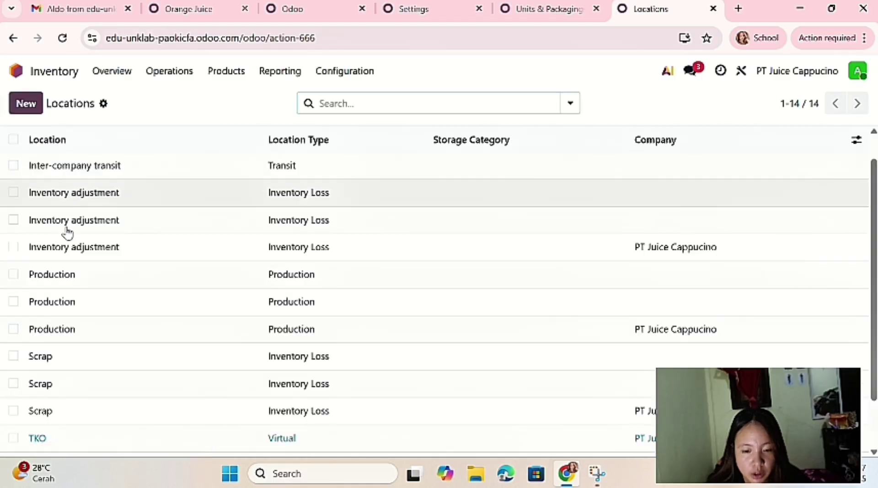
pyautogui.click(14, 247)
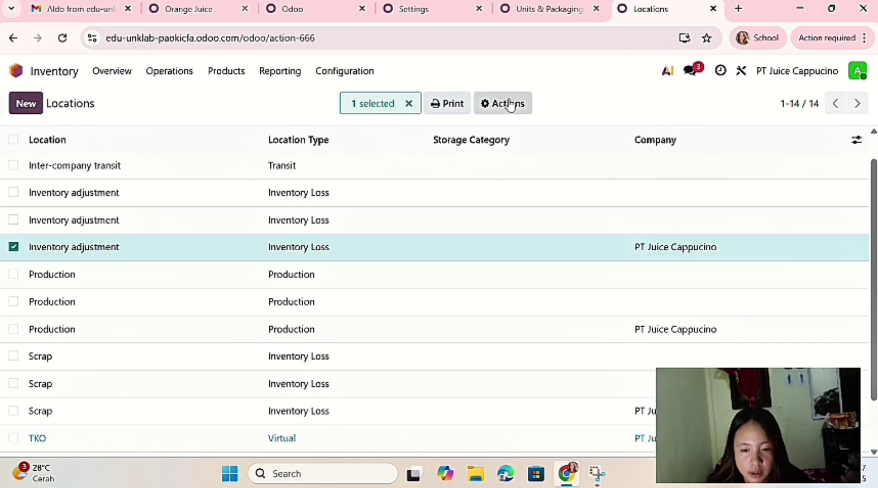
pyautogui.click(508, 103)
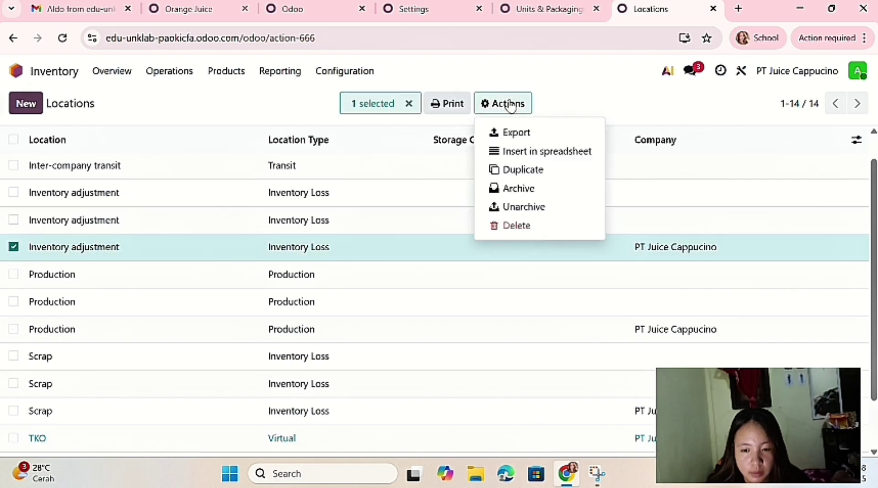
pyautogui.click(527, 171)
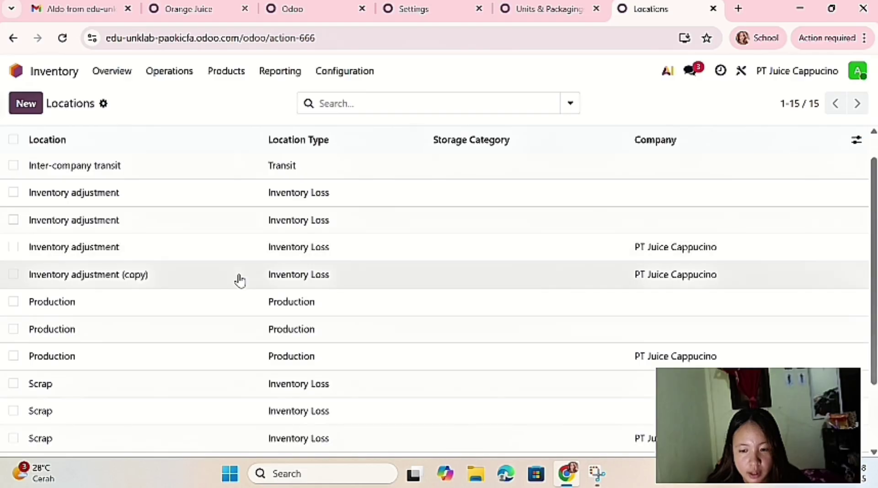
# - Rename the copied location as "Inventory adjustment (FG)"
pyautogui.click(240, 280)
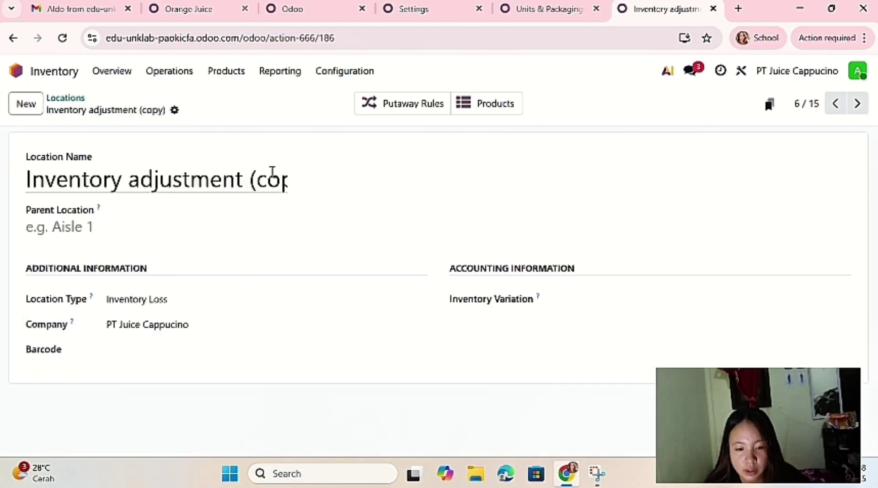
pyautogui.doubleClick(272, 178)
pyautogui.press('BackSpace')
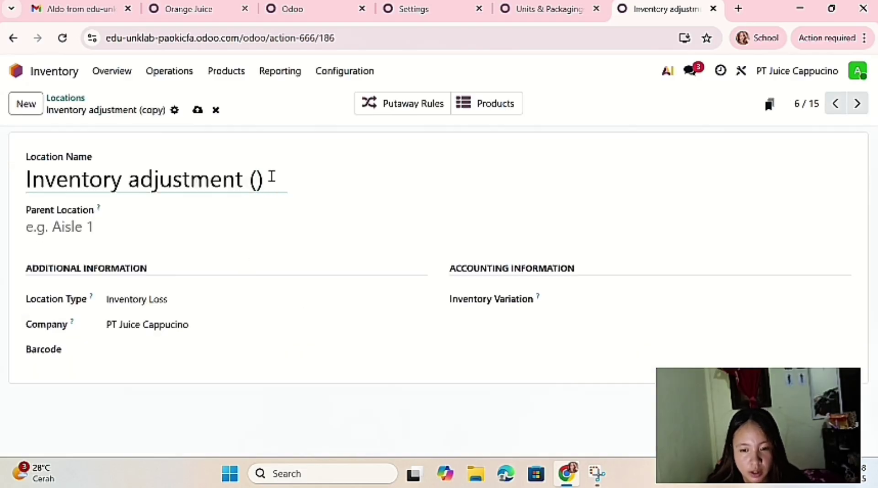
pyautogui.write('FG')
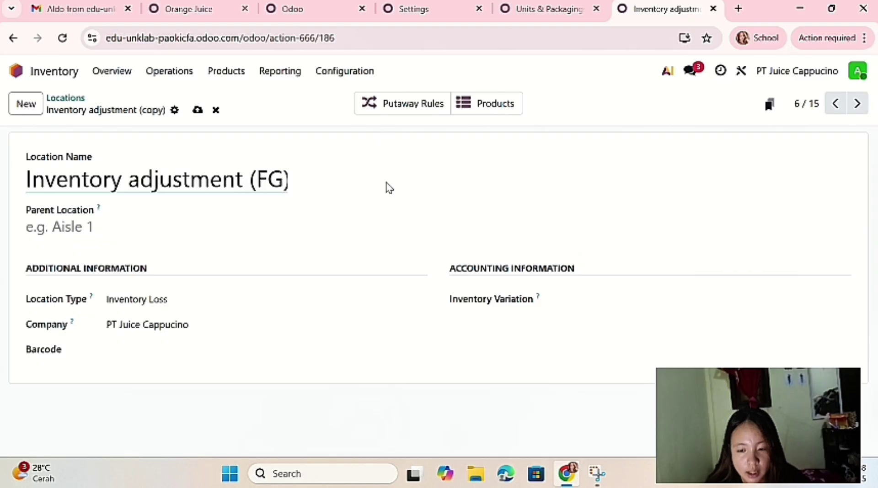
pyautogui.click(384, 174)
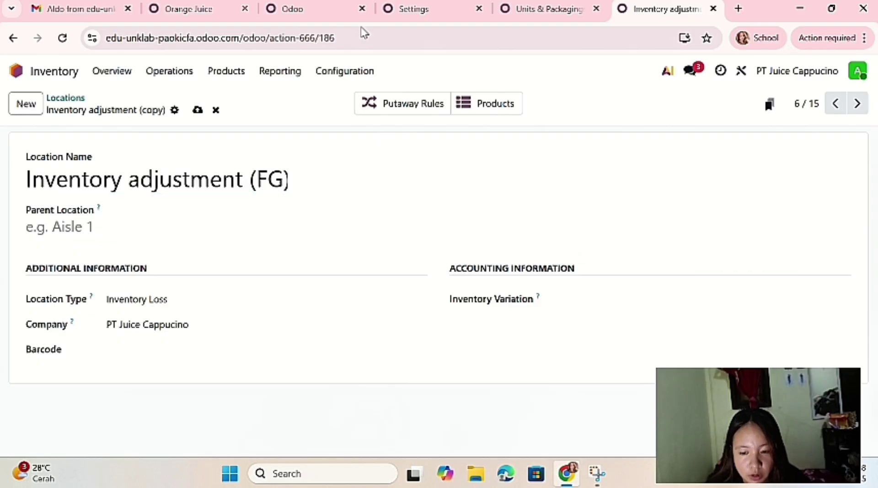
# - Set the location's Inventory Variation account to 11330 Persediaan Barang Jadi and save the record
pyautogui.click(589, 295)
pyautogui.write('pers')
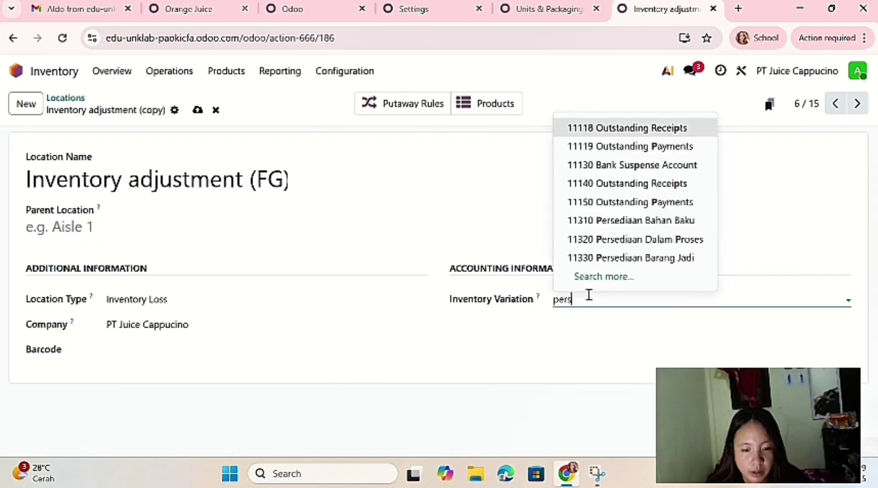
pyautogui.click(644, 240)
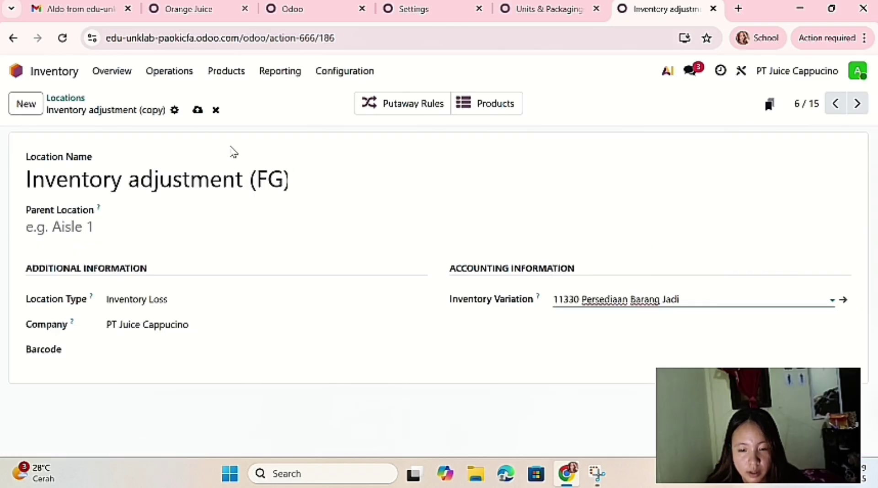
pyautogui.click(198, 112)
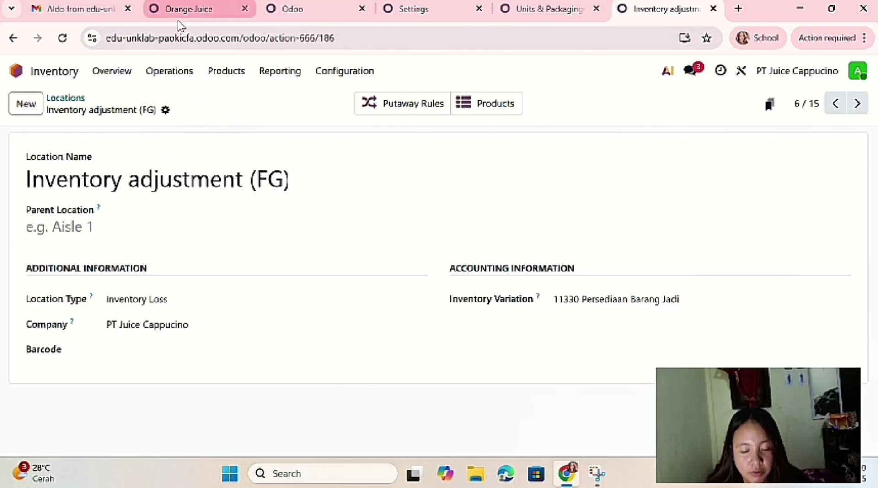
# - Set the Orange Juice product's Inventory Location to Inventory adjustment (FG) and save the product
pyautogui.click(180, 11)
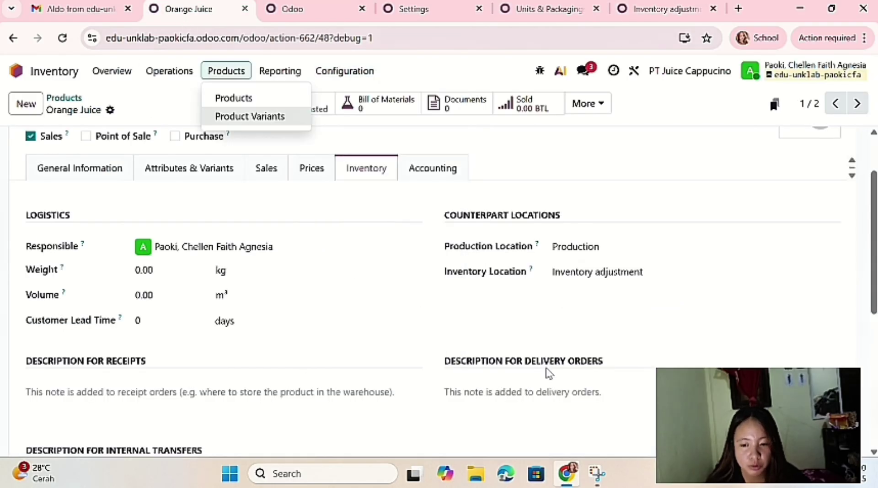
pyautogui.click(642, 273)
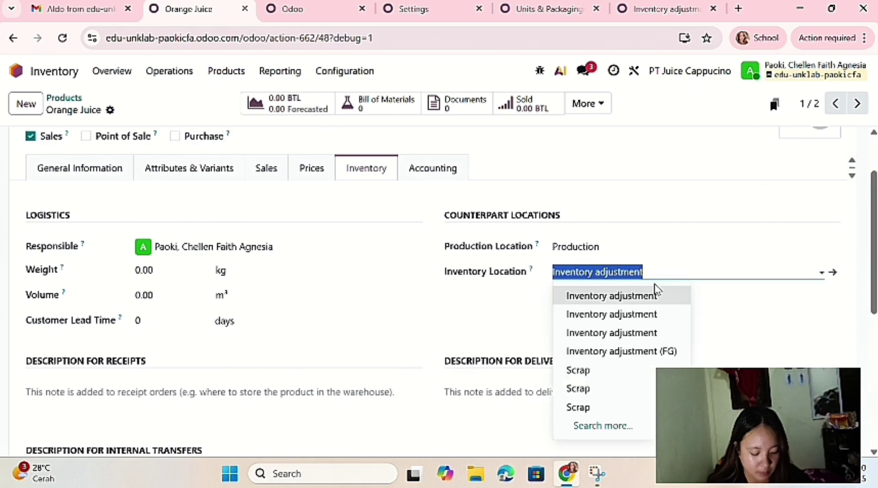
pyautogui.click(650, 355)
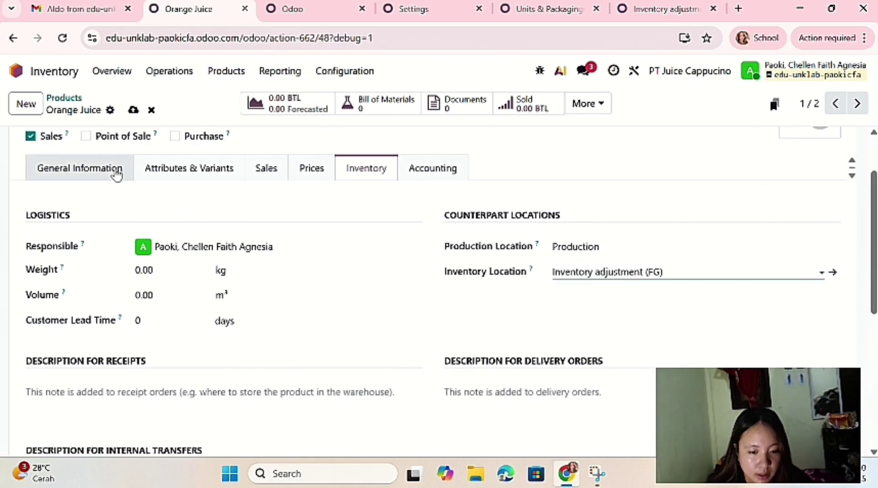
pyautogui.click(133, 112)
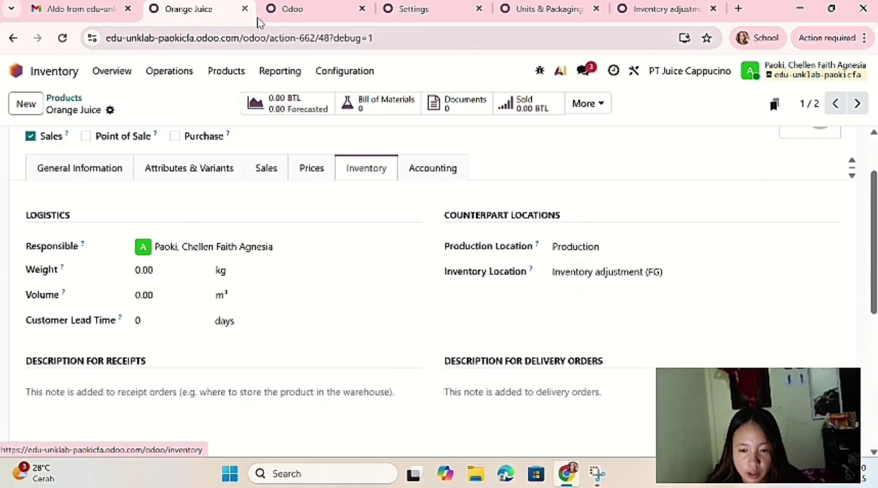
# - Open the posted journal entries in the Accounting app in the separate Odoo home browser tab
pyautogui.click(281, 11)
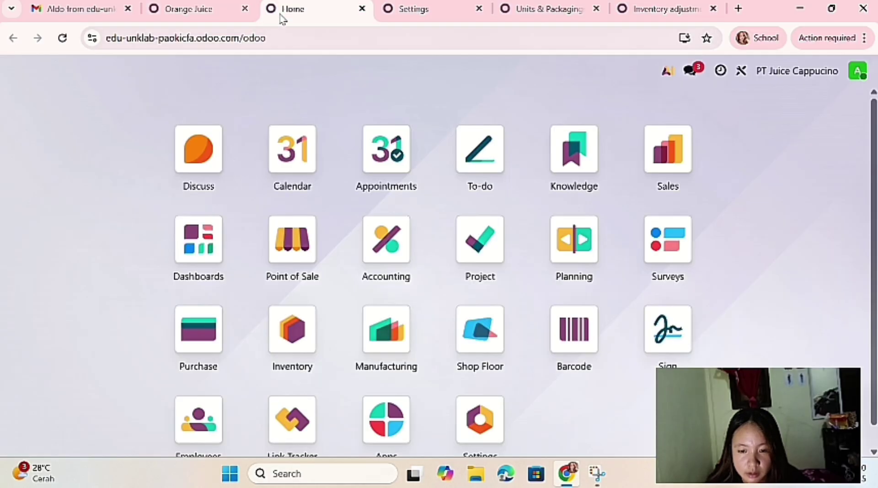
pyautogui.click(372, 257)
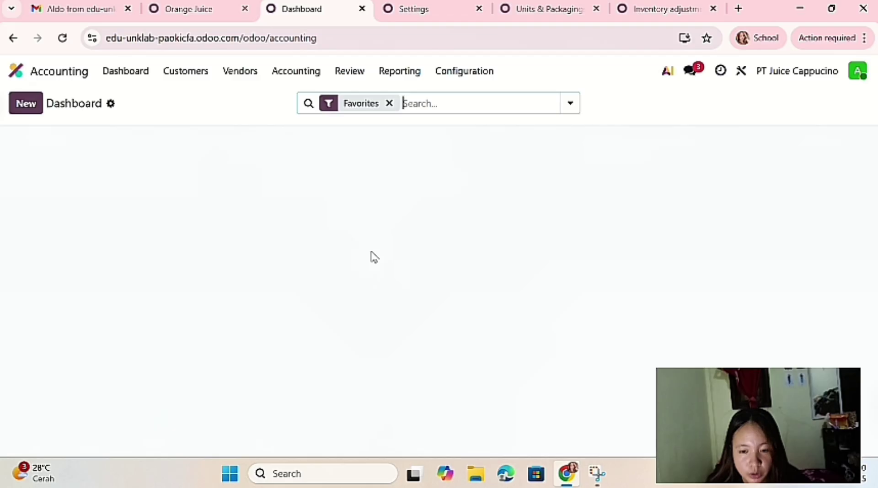
pyautogui.click(287, 72)
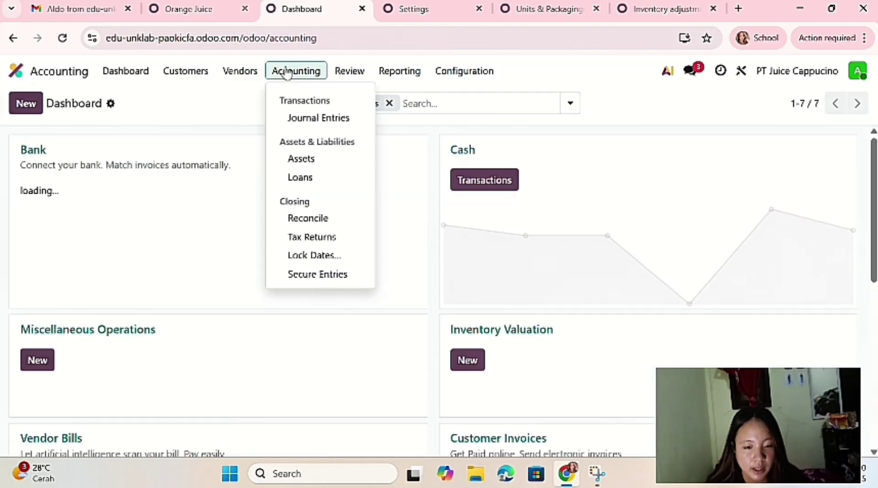
pyautogui.click(306, 124)
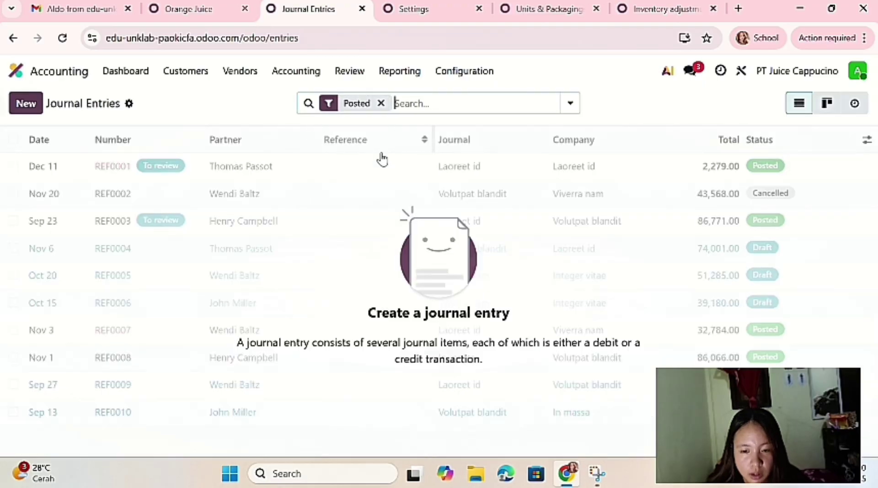
# - Check the Orange Juice product's general information and the stock locations behind its quantity on hand
pyautogui.click(190, 10)
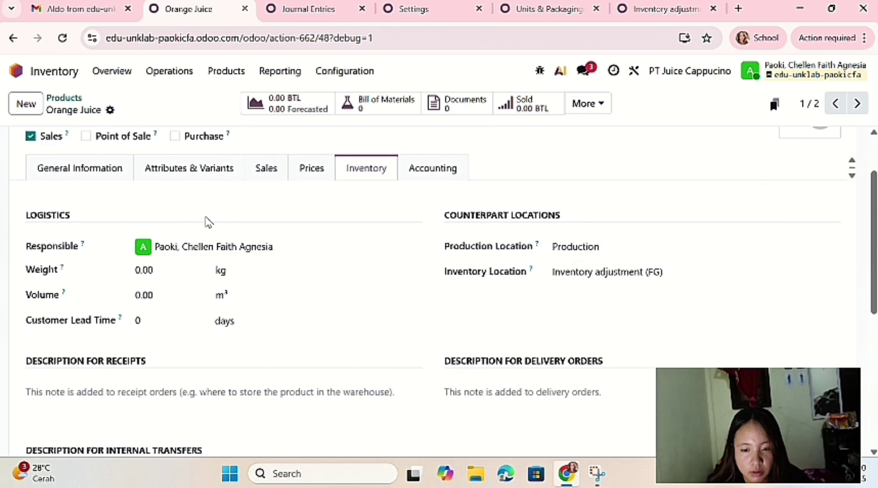
pyautogui.scroll(2, 140, 284)
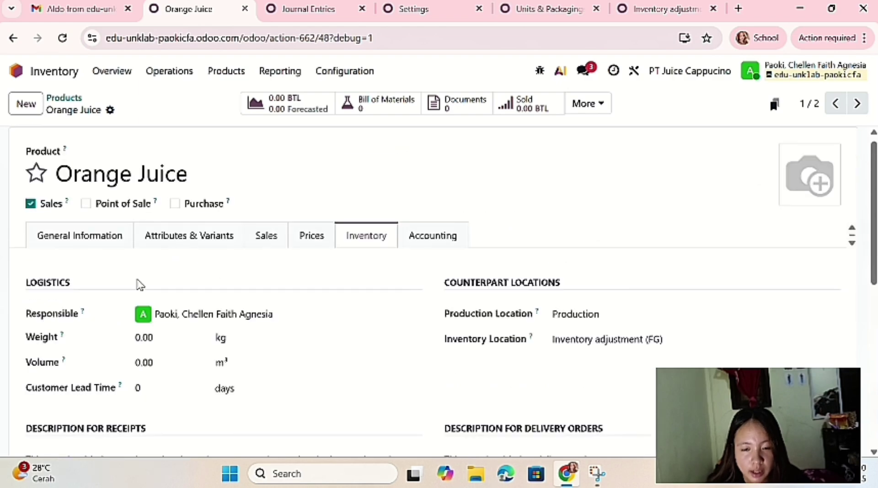
pyautogui.click(106, 241)
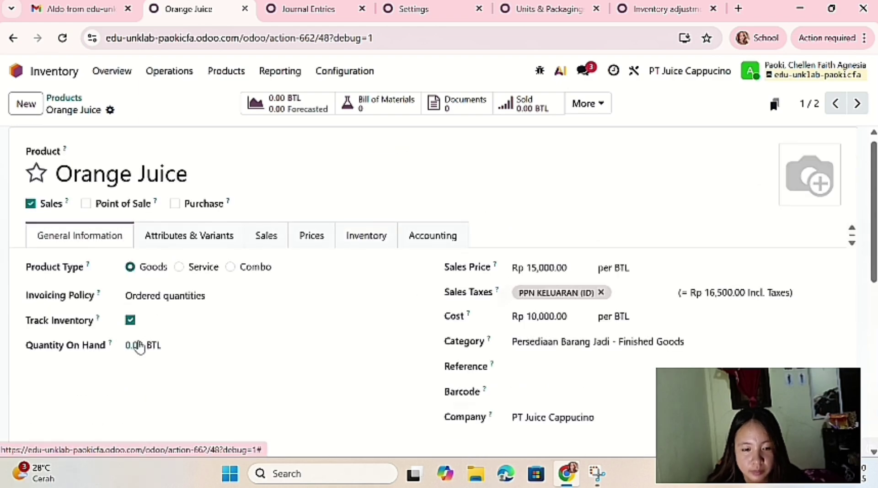
pyautogui.click(140, 346)
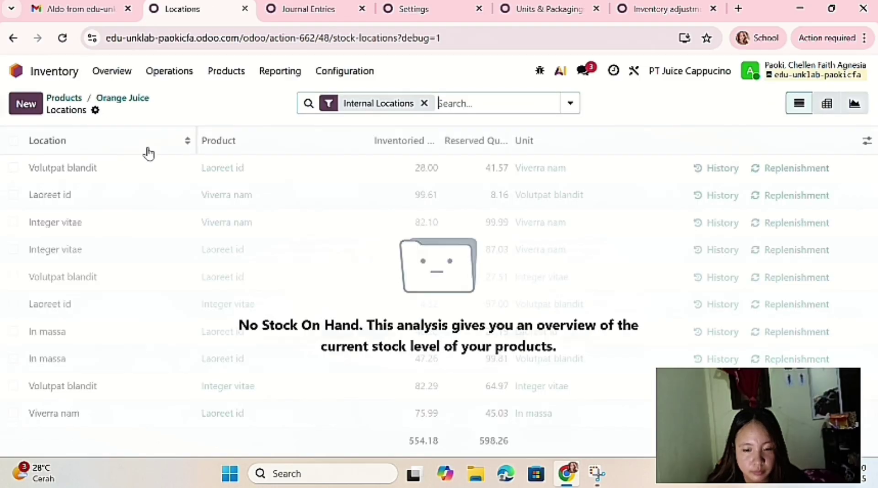
pyautogui.click(122, 98)
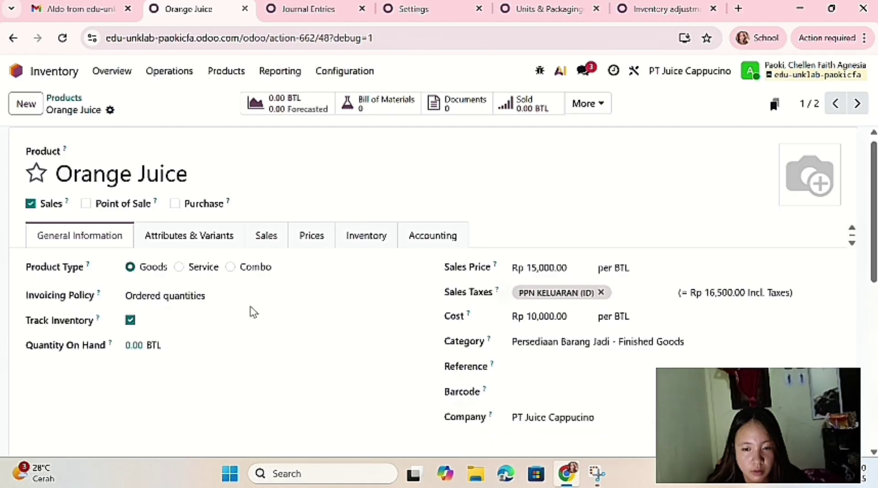
pyautogui.click(135, 348)
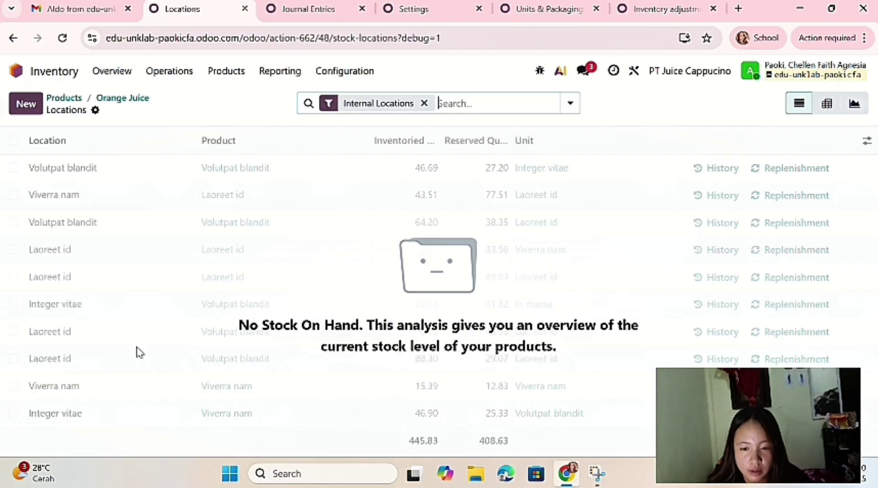
pyautogui.click(128, 99)
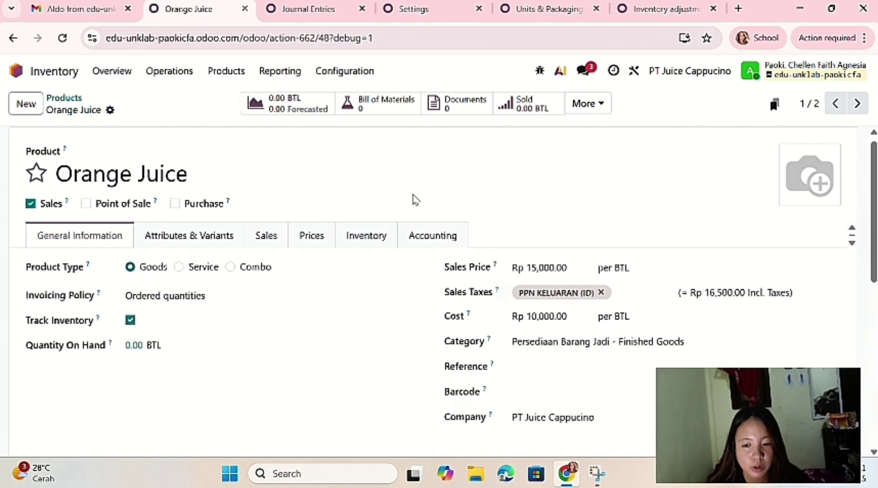
# - Change the Inventory Variation account of the Inventory adjustment (FG) location to 11390 Persediaan Lainnya
pyautogui.click(644, 17)
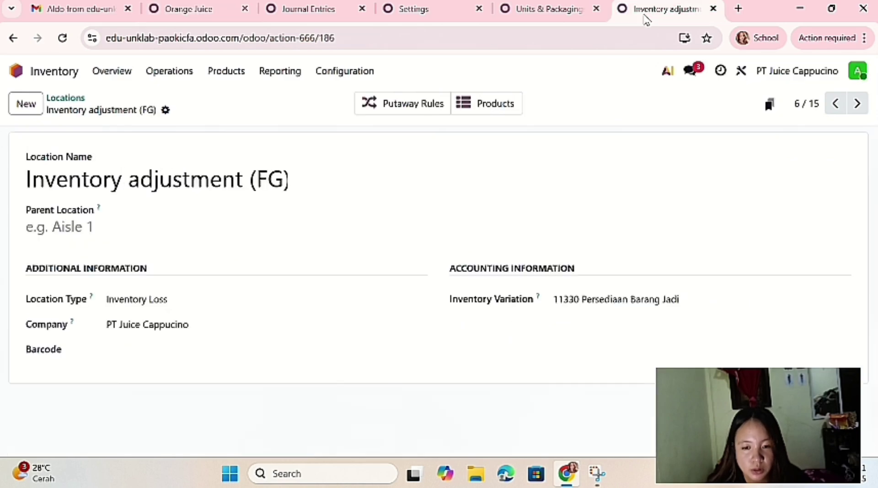
pyautogui.click(698, 292)
pyautogui.press('BackSpace')
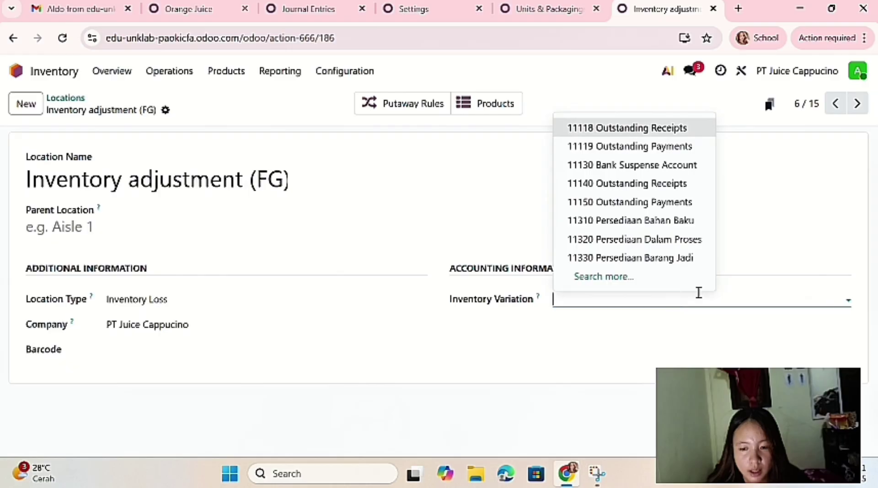
pyautogui.write('per')
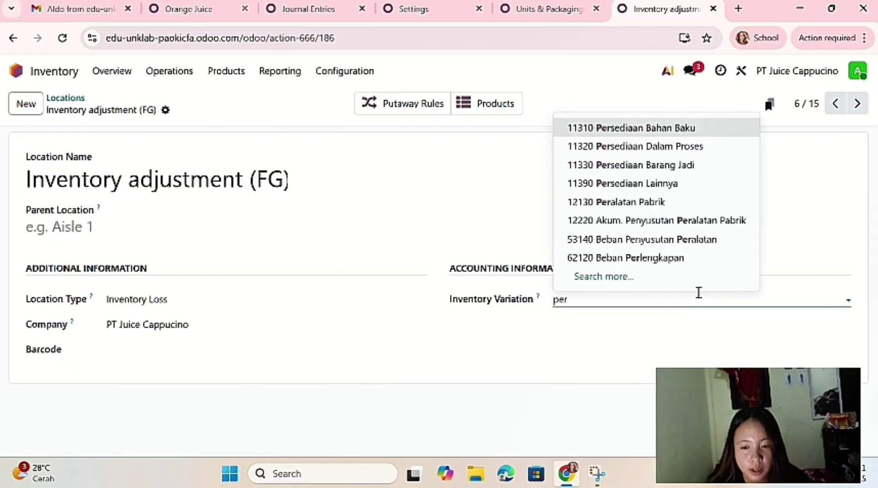
pyautogui.click(681, 192)
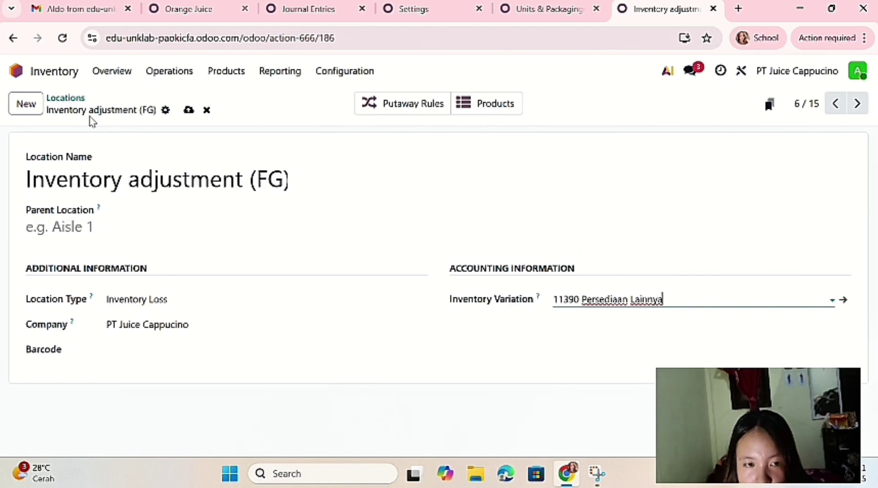
# - Set the Inventory Variation account of PT Juice Cappucino's Inventory adjustment location, the one without (FG), to 11390 Persediaan Lainnya
pyautogui.click(63, 100)
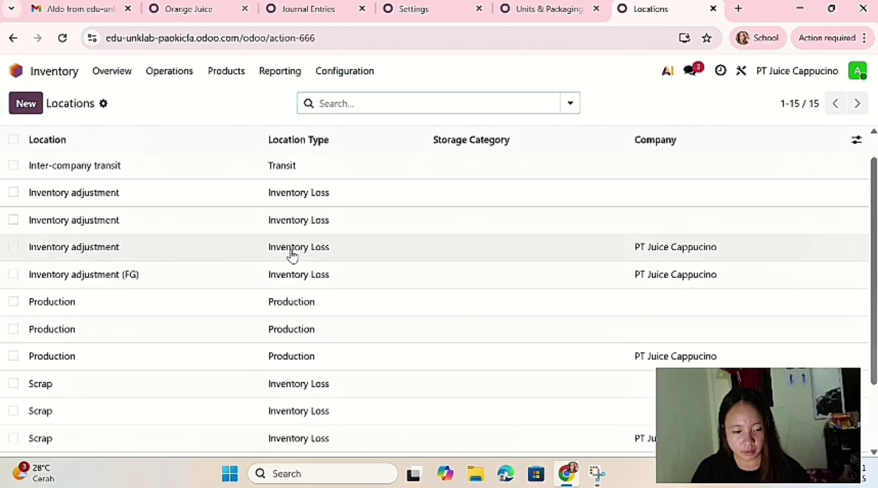
pyautogui.click(291, 255)
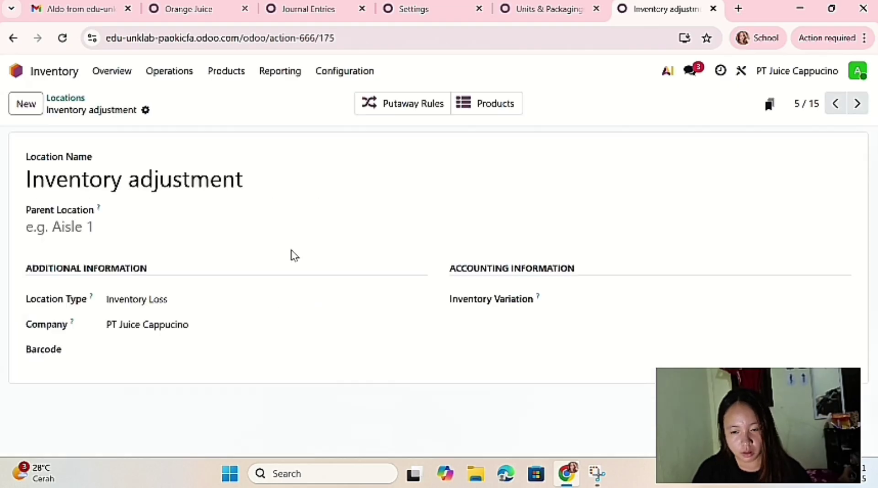
pyautogui.click(570, 304)
pyautogui.write('per')
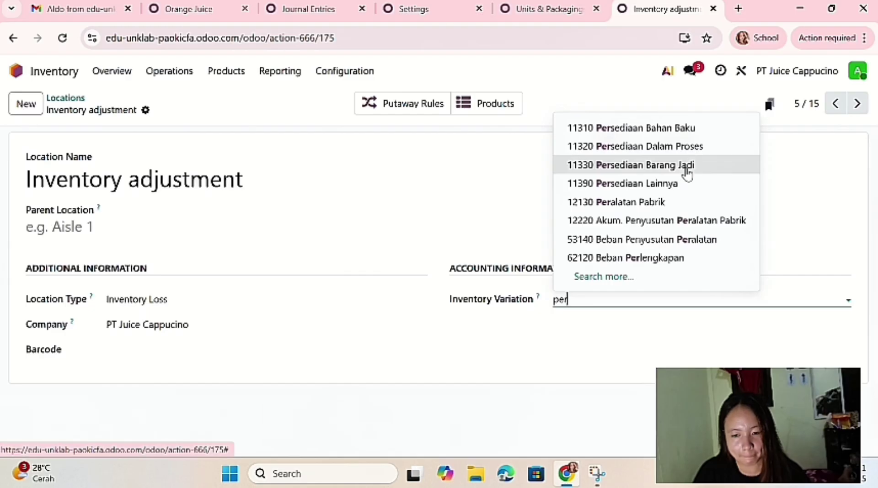
pyautogui.click(686, 183)
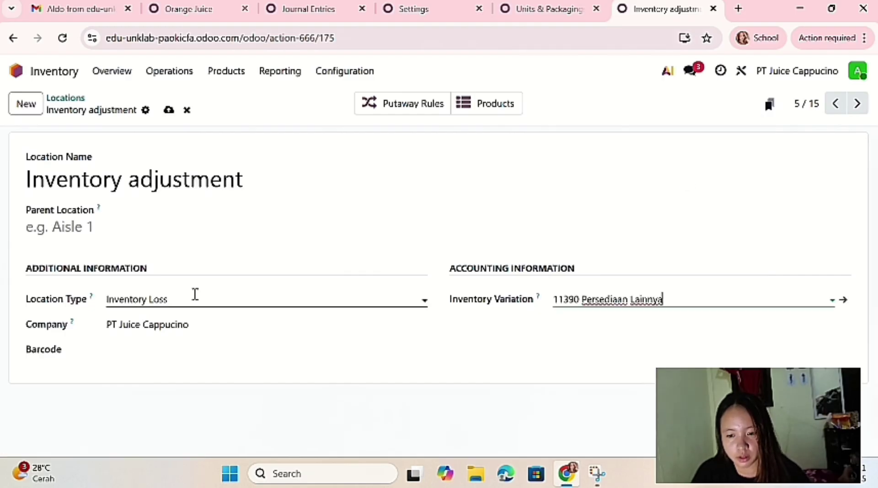
# - Change the Orange Juice product's Inventory Location to the Inventory adjustment location belonging to PT Juice Cappucino
pyautogui.click(191, 12)
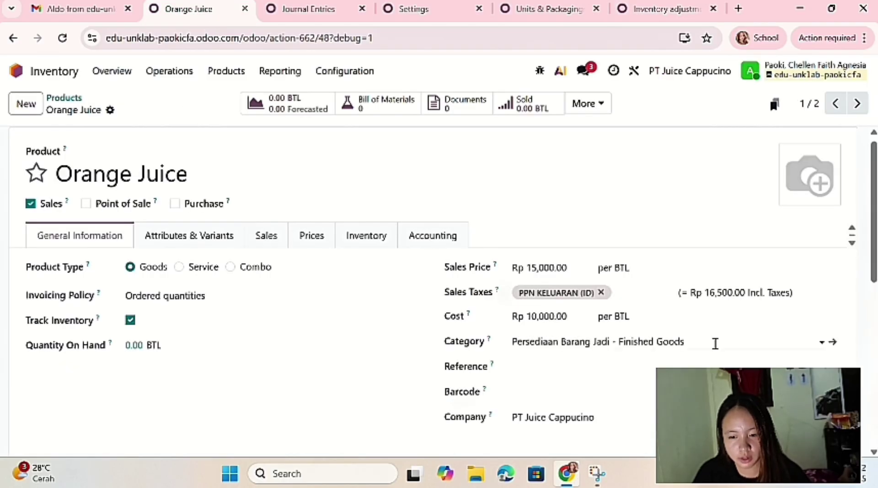
pyautogui.click(386, 244)
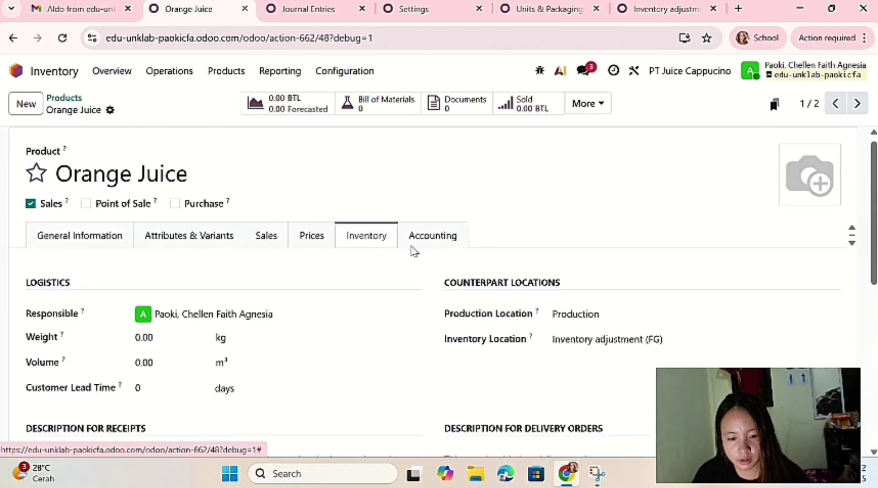
pyautogui.click(719, 340)
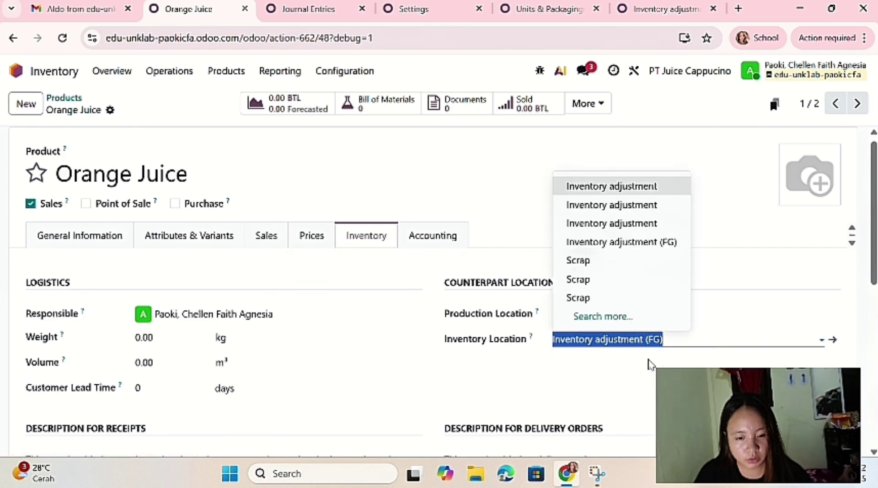
pyautogui.click(617, 325)
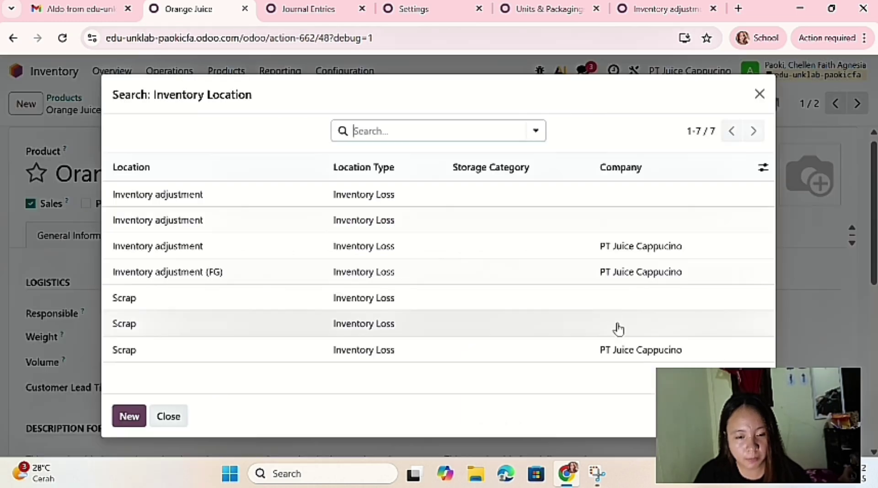
pyautogui.click(369, 253)
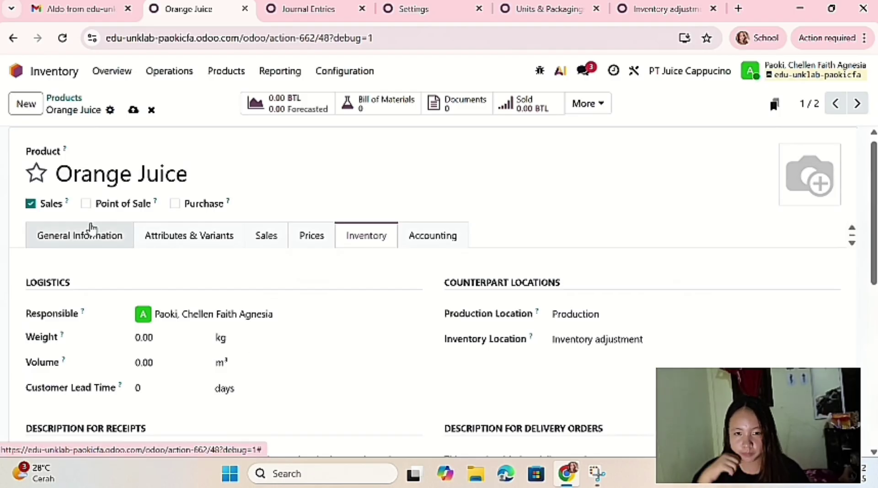
# - Record 1,000 BTL of Orange Juice on hand at TKO/Stock, discarding the extra empty stock line
pyautogui.click(92, 227)
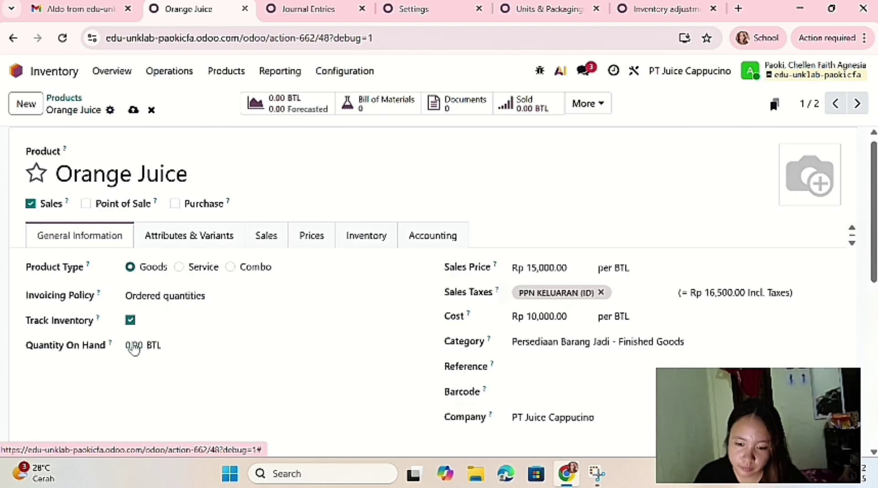
pyautogui.click(134, 346)
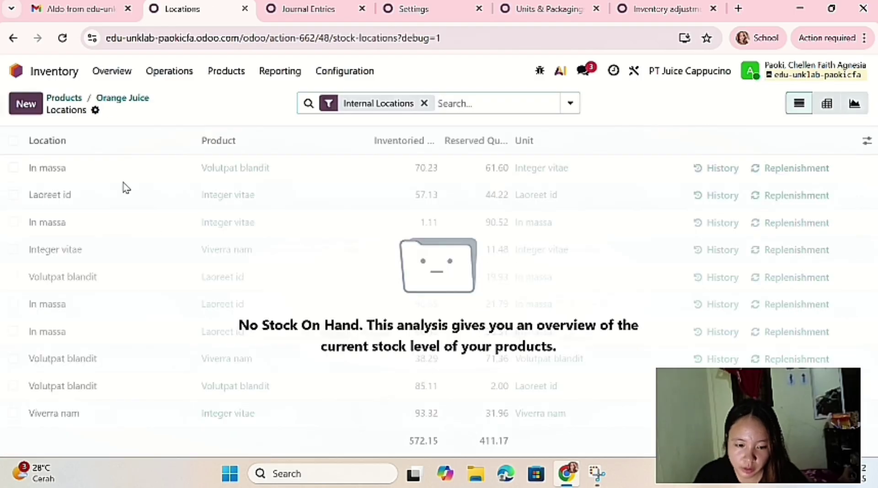
pyautogui.click(25, 104)
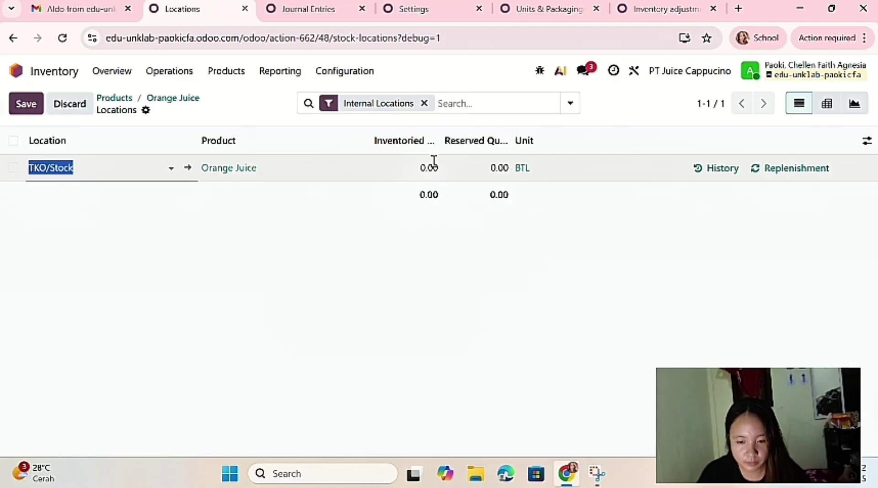
pyautogui.press('BackSpace')
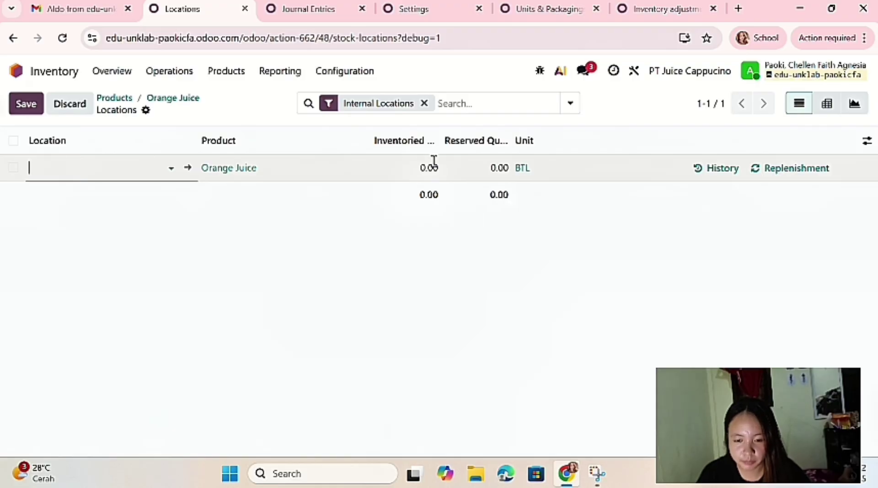
pyautogui.click(432, 171)
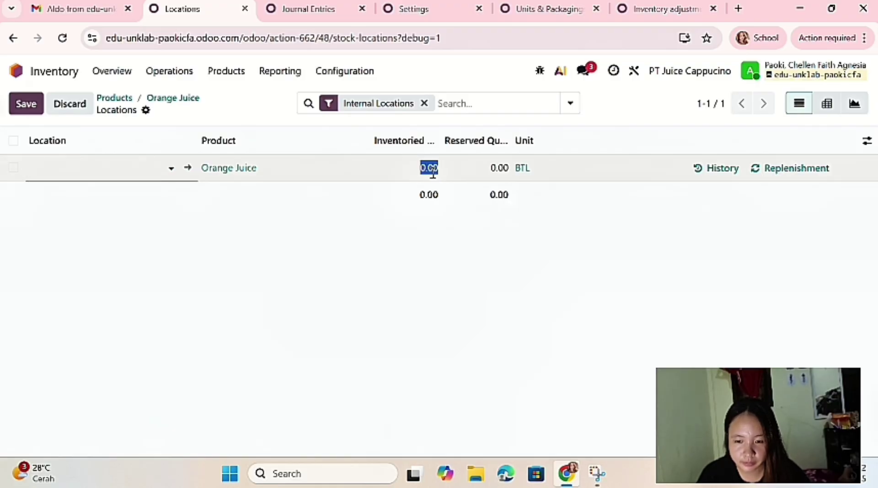
pyautogui.write('1000')
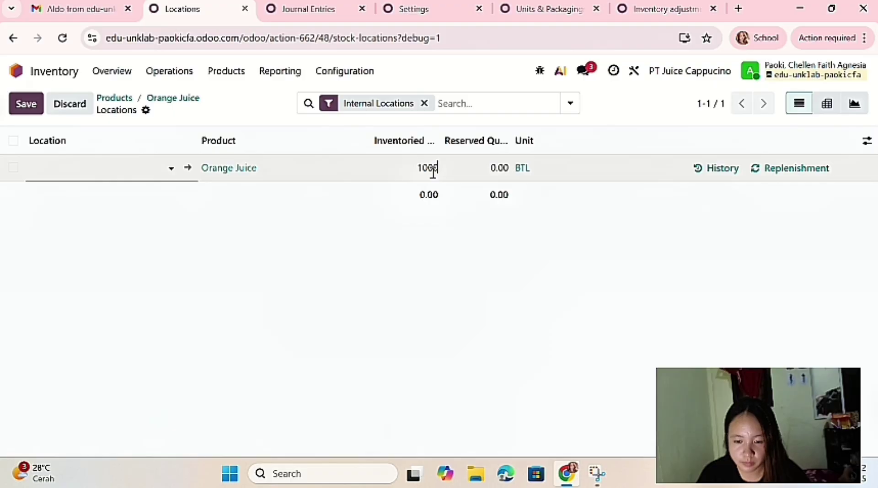
pyautogui.press('Return')
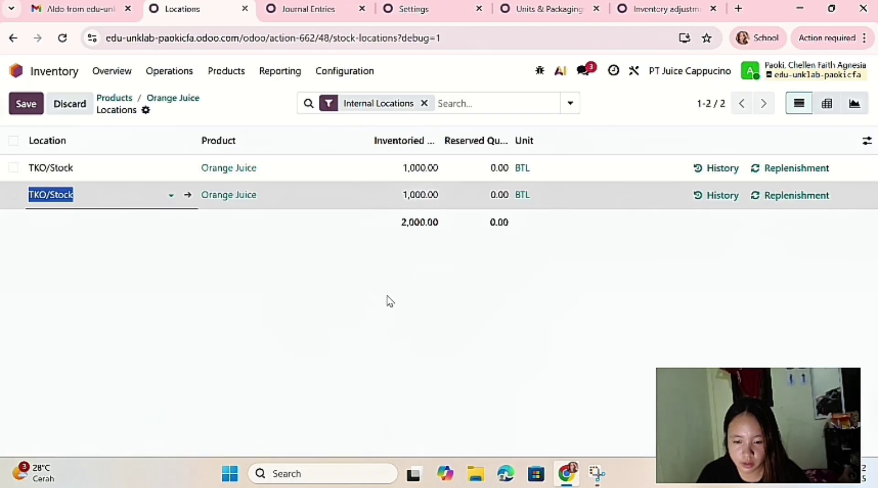
pyautogui.press('Escape')
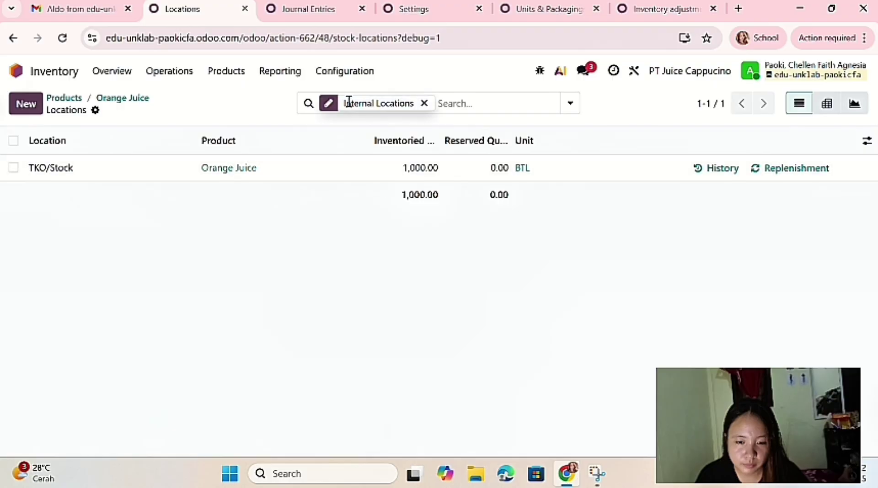
# - Refresh the posted journal entries in the Accounting browser tab and open the Inventory Valuation entry to examine its journal items
pyautogui.click(320, 8)
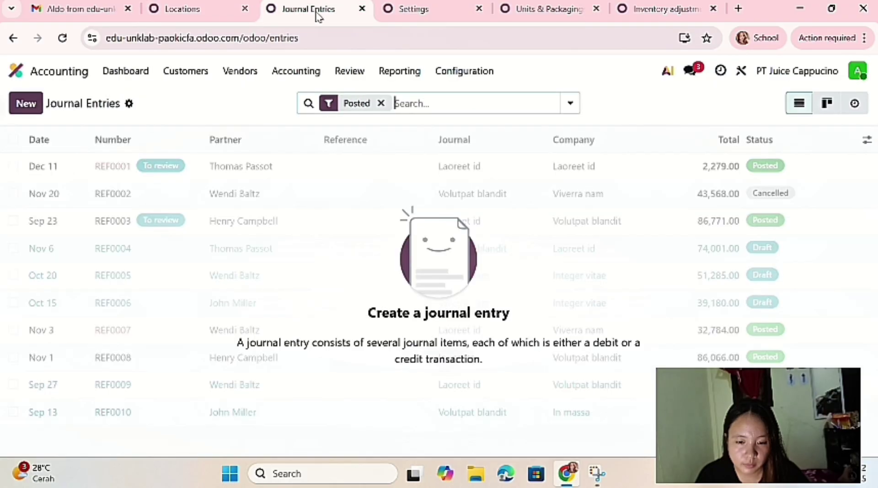
pyautogui.click(63, 38)
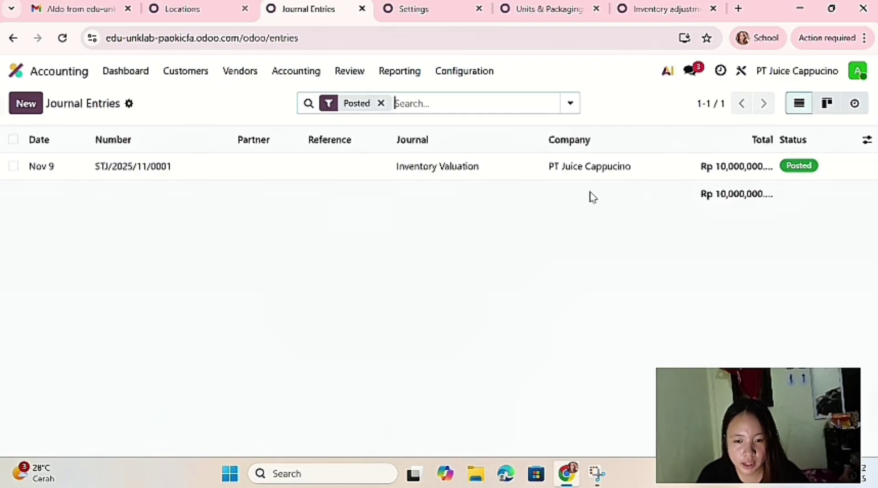
pyautogui.click(369, 178)
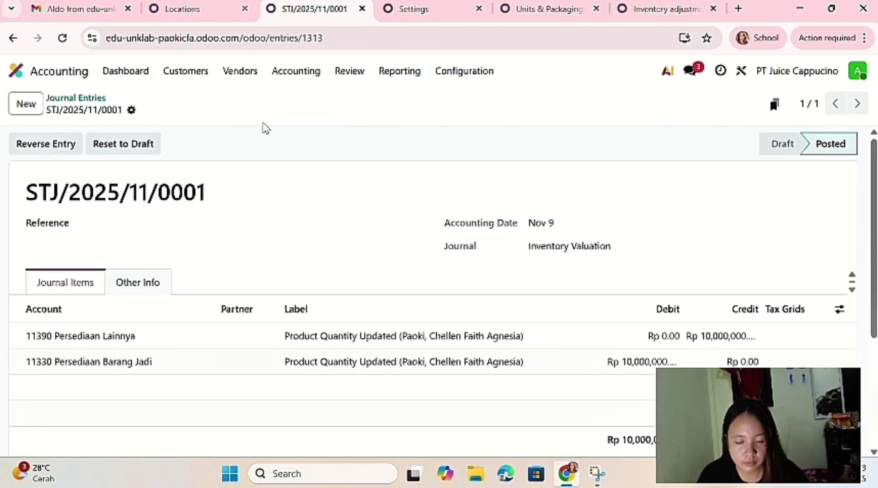
pyautogui.click(199, 18)
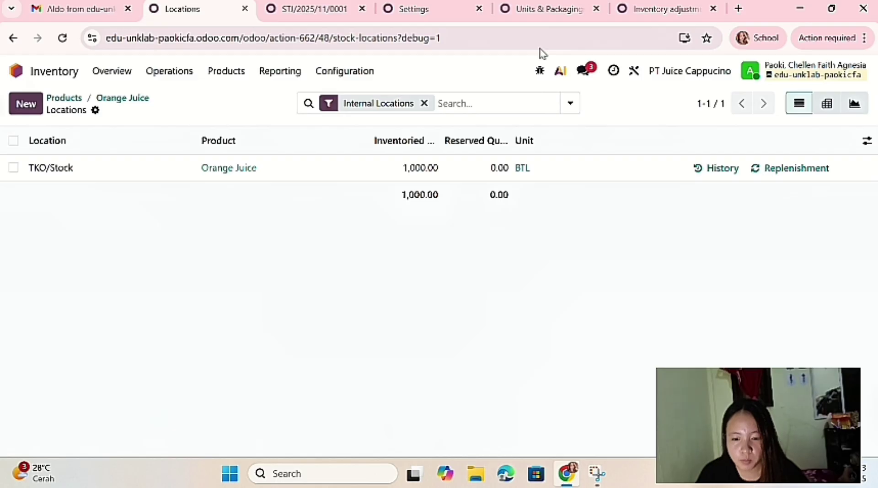
pyautogui.click(554, 19)
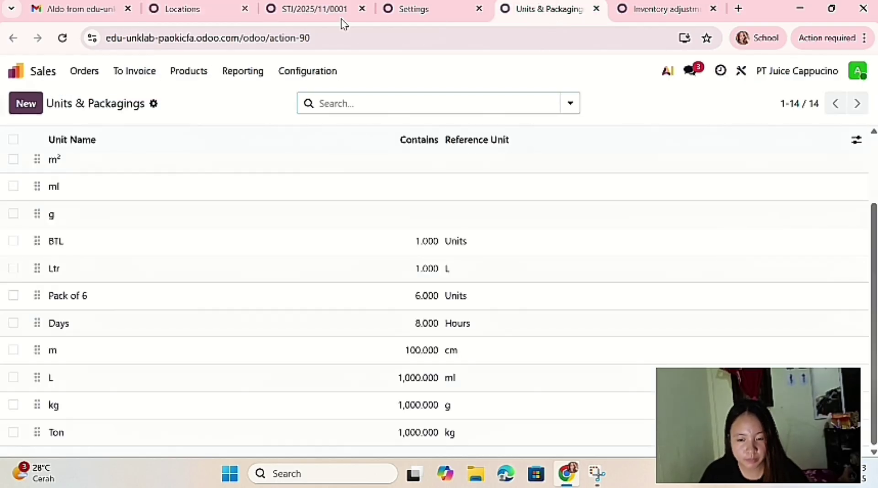
pyautogui.click(290, 17)
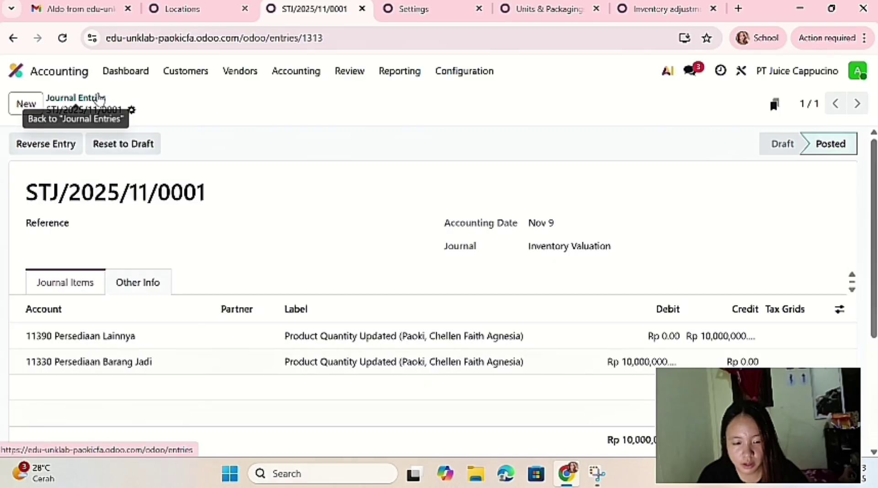
# - Create a new product named Filtered Water in the Inventory products and mark it as a favorite
pyautogui.click(183, 10)
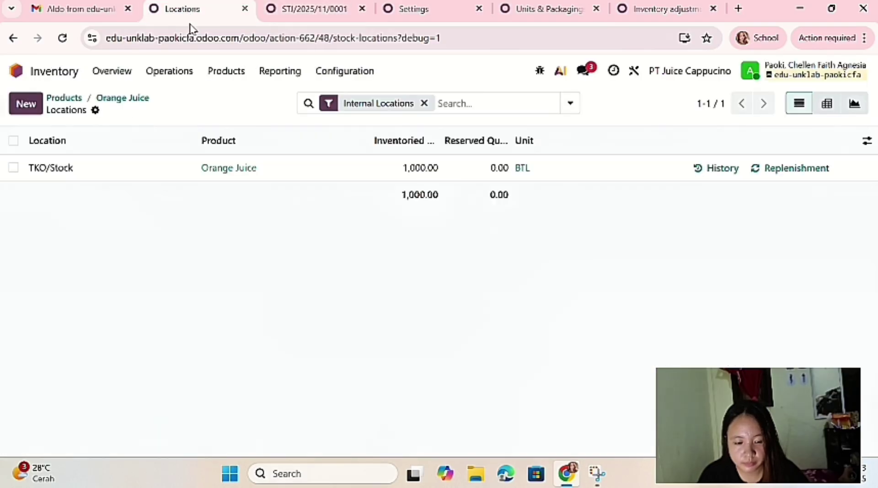
pyautogui.click(227, 71)
pyautogui.click(237, 105)
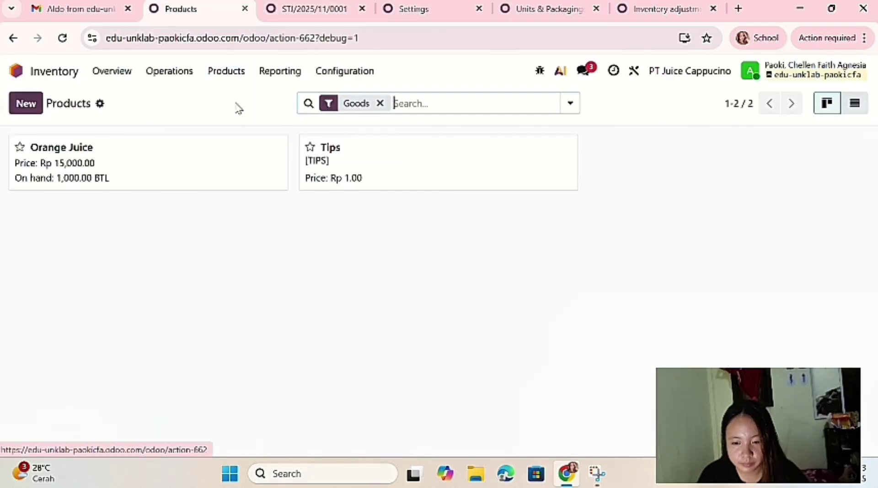
pyautogui.click(39, 101)
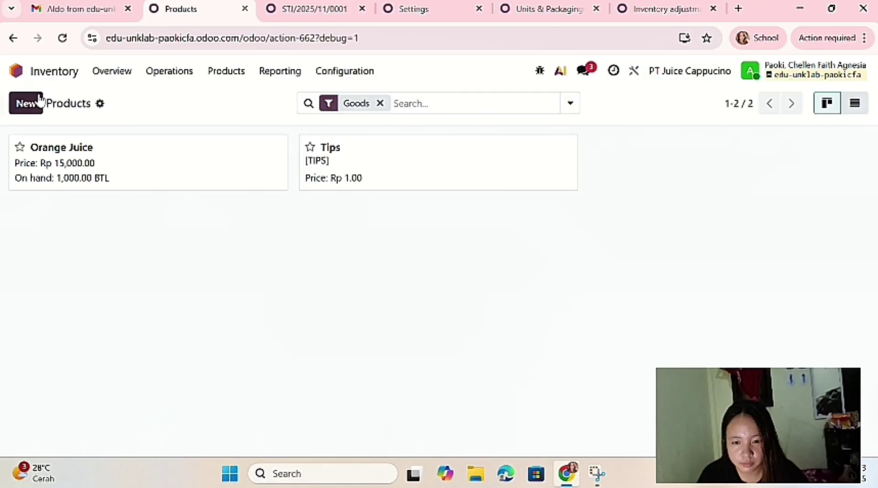
pyautogui.click(33, 179)
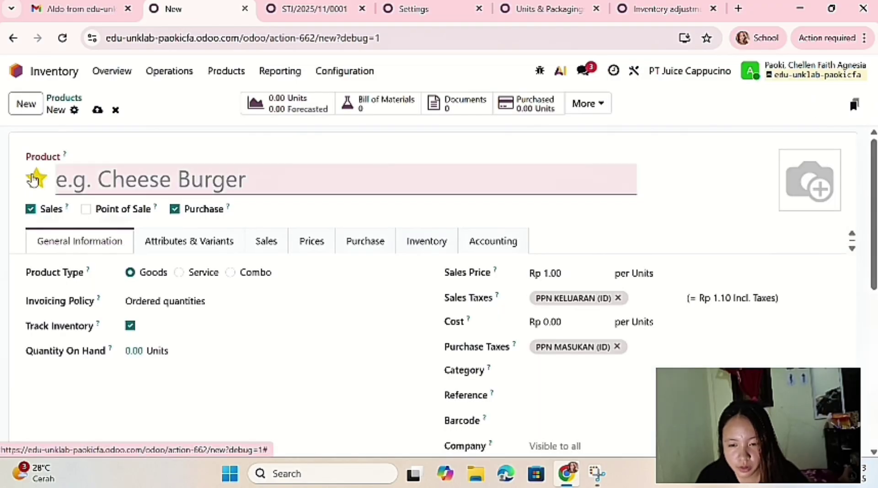
pyautogui.click(56, 181)
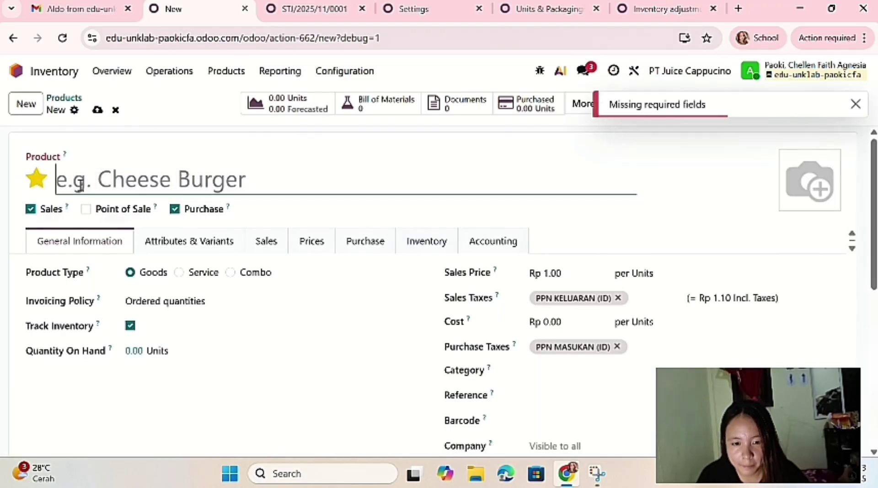
pyautogui.write('Filterd W')
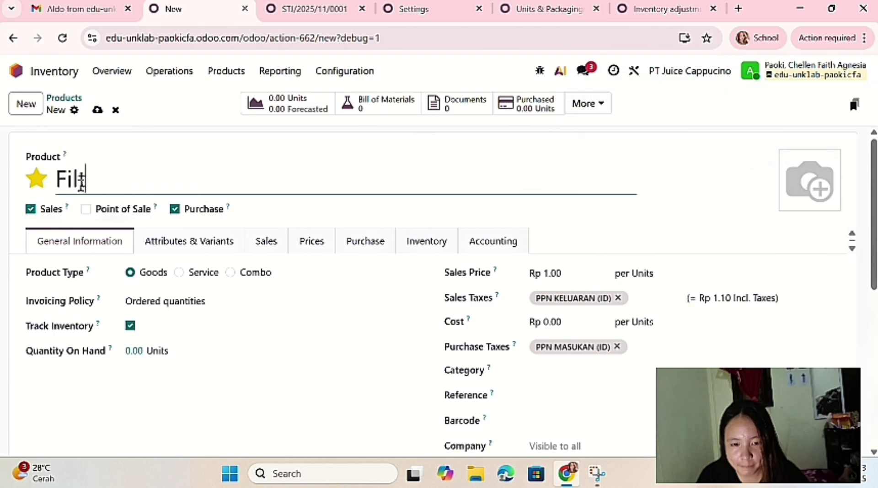
pyautogui.write('ater')
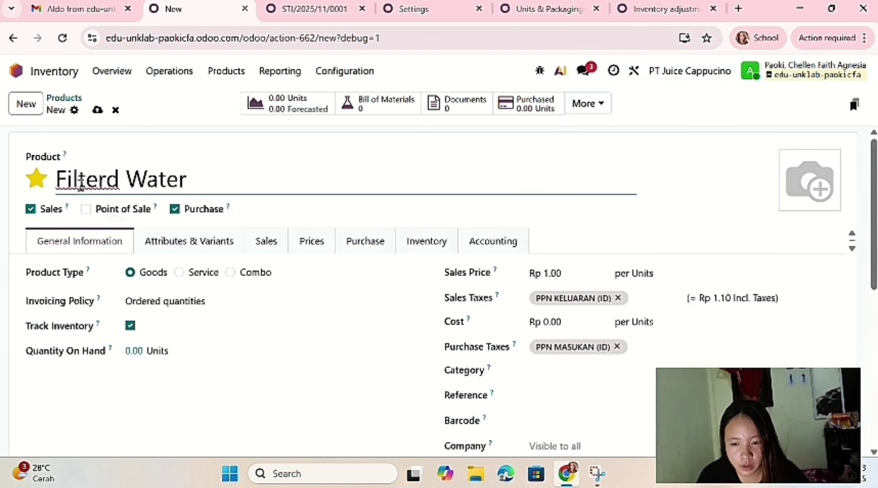
pyautogui.click(103, 179)
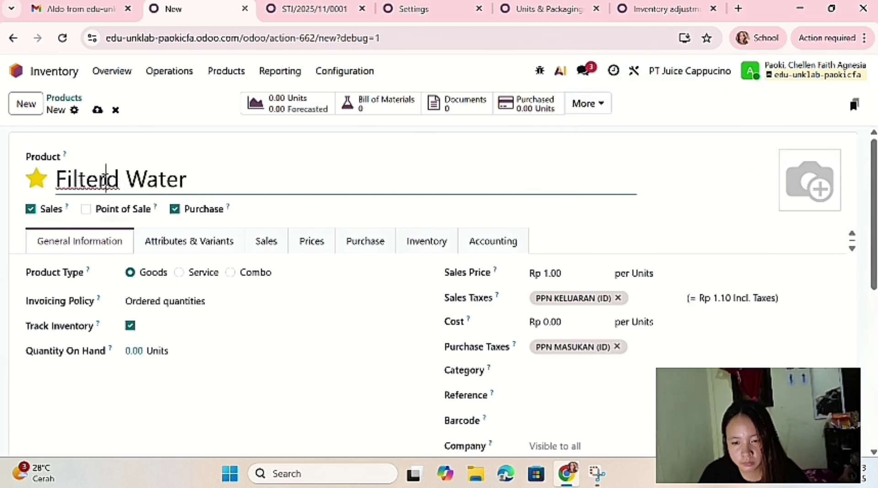
pyautogui.write('e')
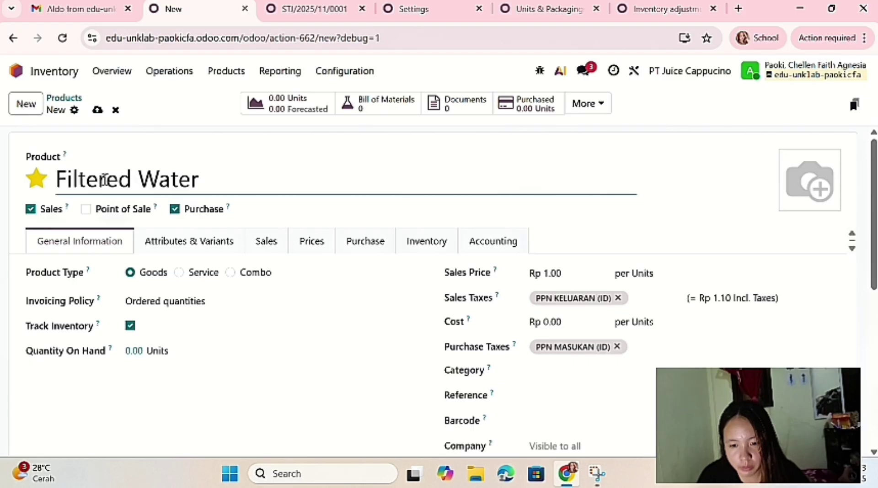
# - Make Filtered Water not available for sales and set its cost to Rp 1,000.00 per Ltr
pyautogui.click(30, 210)
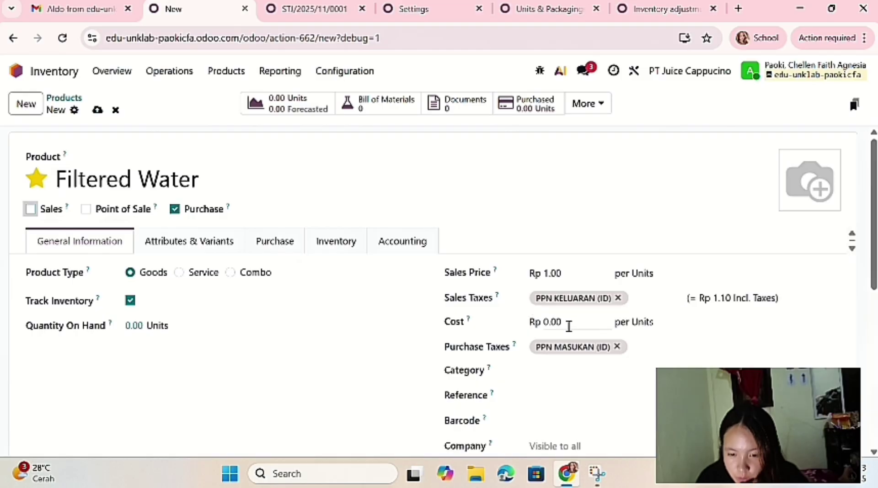
pyautogui.click(569, 327)
pyautogui.write('1000')
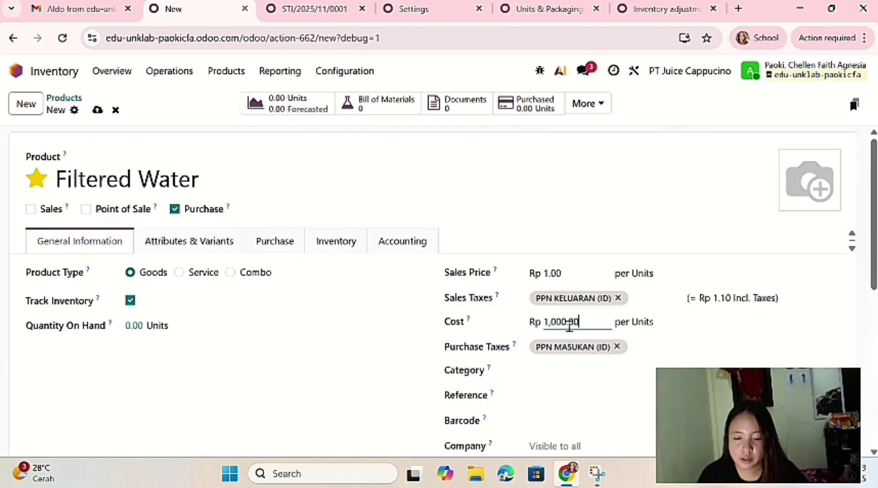
pyautogui.click(663, 270)
pyautogui.press('BackSpace')
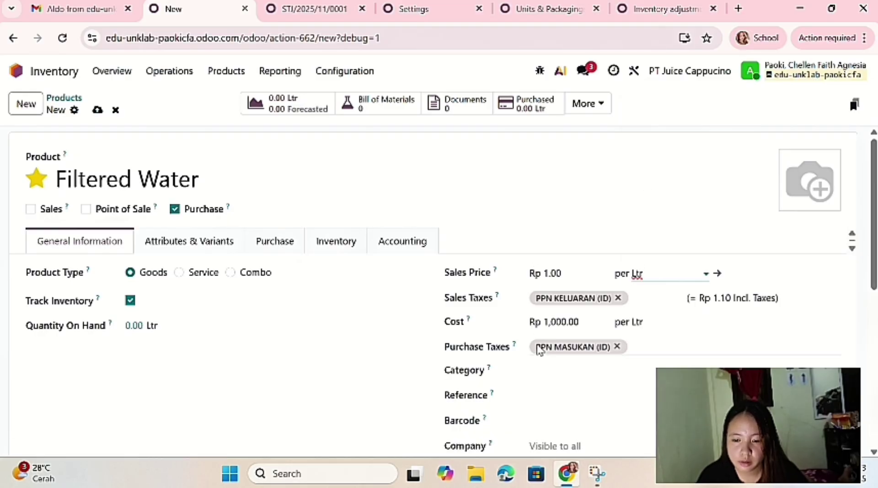
# - Assign Filtered Water to the category Bahan Baku Produksi - Materials and the company PT Juice Cappucino
pyautogui.click(554, 371)
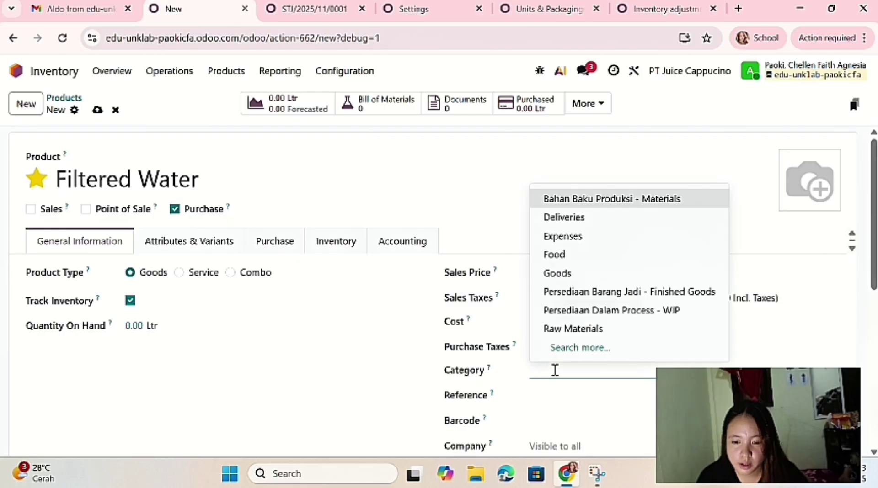
pyautogui.click(607, 205)
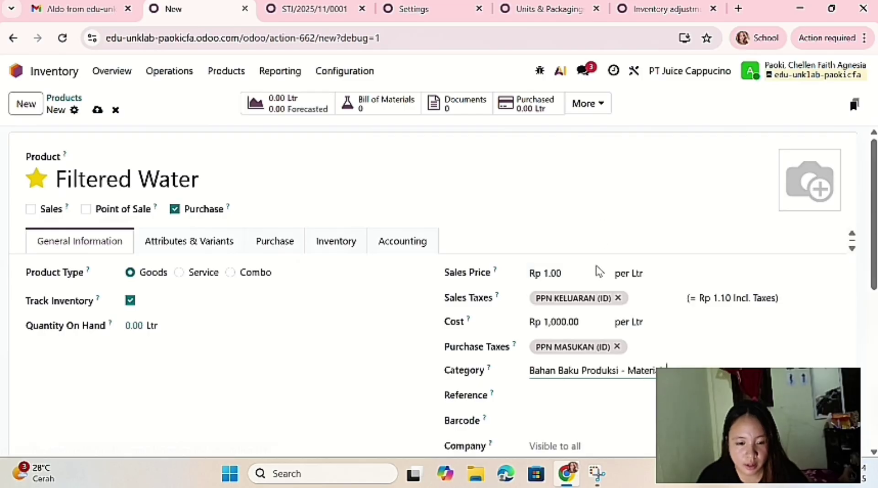
pyautogui.click(596, 443)
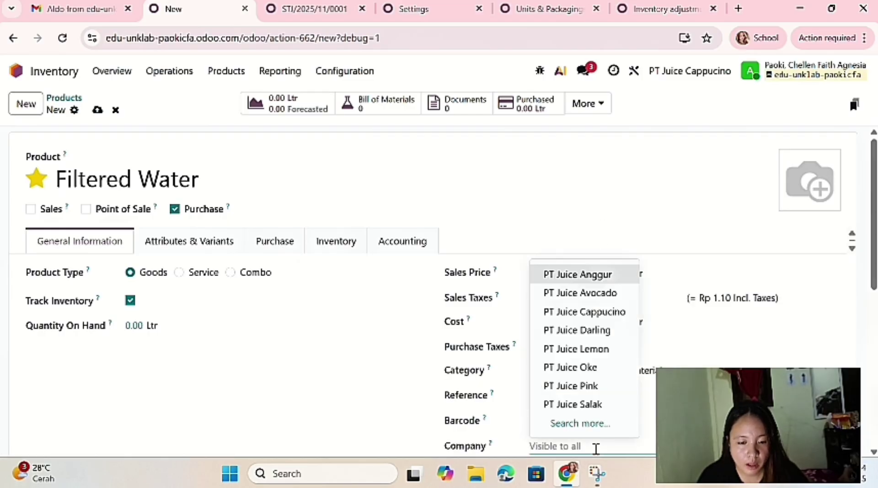
pyautogui.click(590, 312)
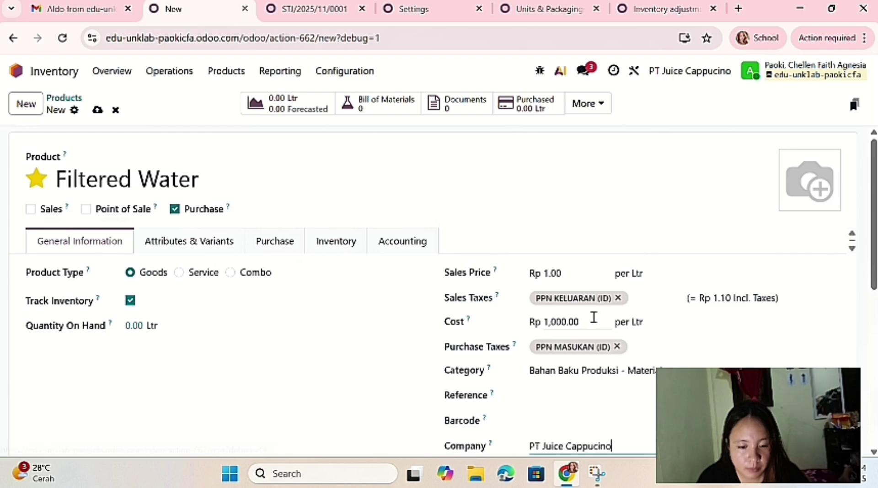
pyautogui.click(268, 406)
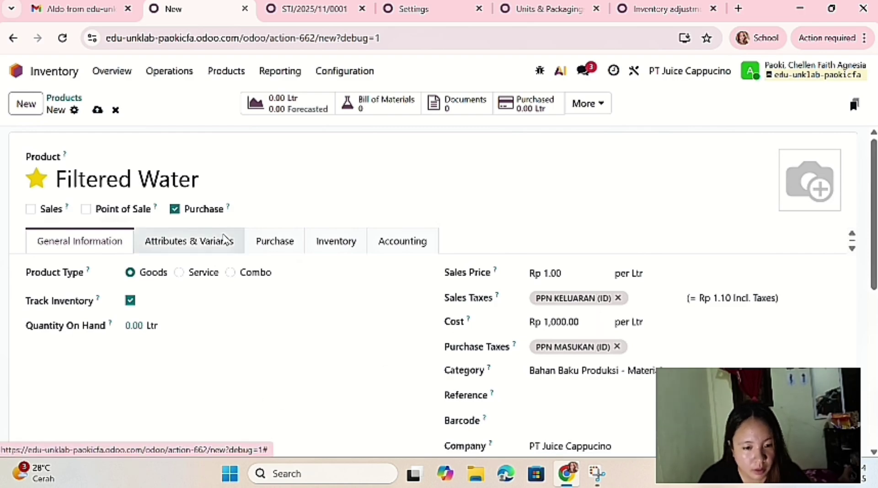
# - Set Filtered Water's counterpart inventory location to the Inventory adjustment location belonging to PT Juice Cappucino
pyautogui.click(224, 239)
pyautogui.click(275, 251)
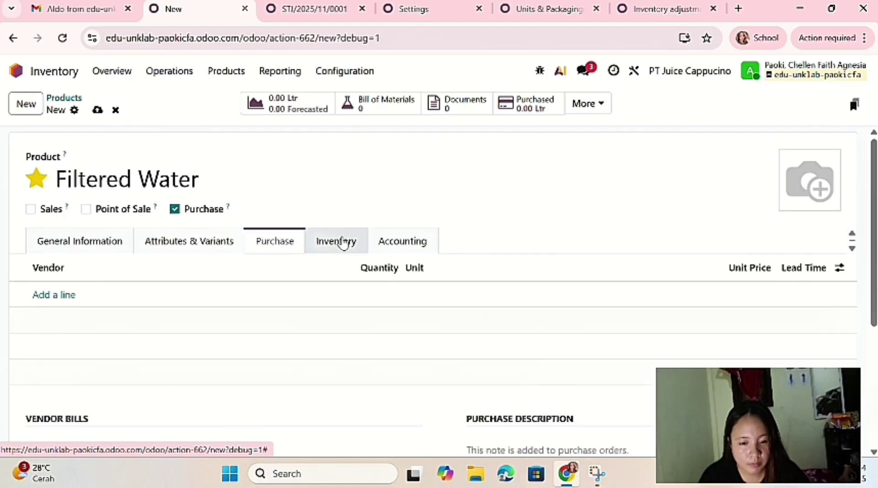
pyautogui.click(344, 242)
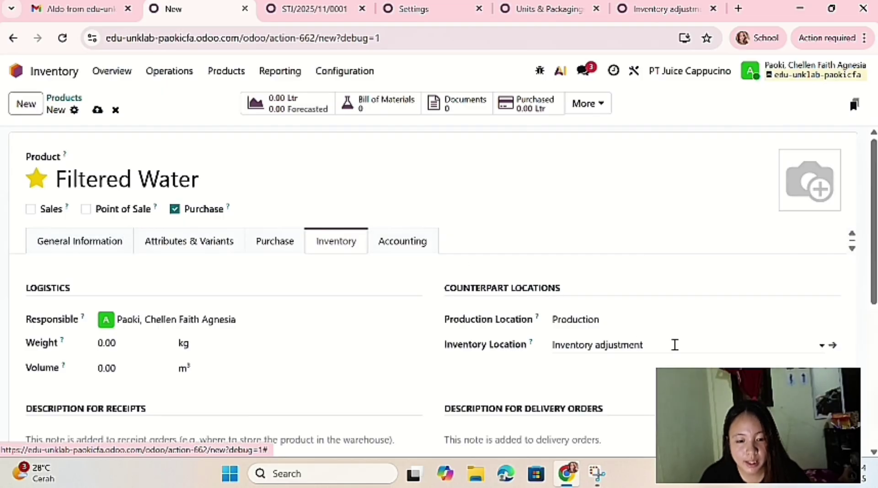
pyautogui.click(674, 345)
pyautogui.click(640, 325)
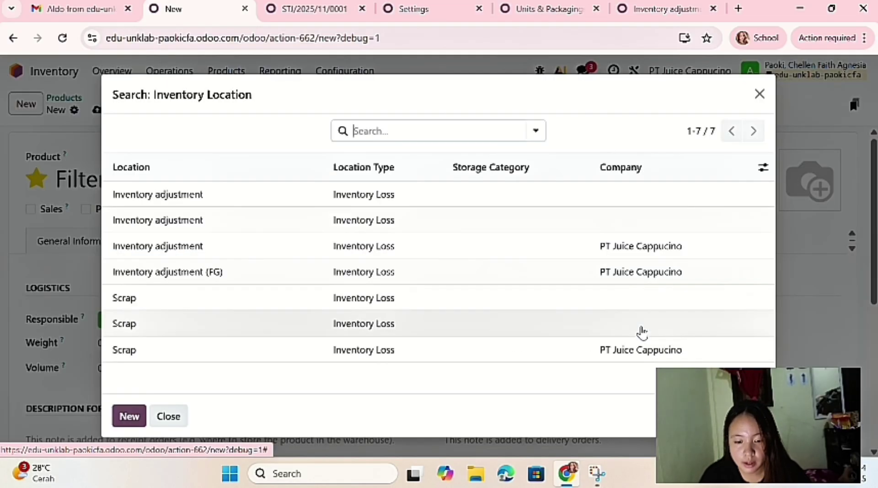
pyautogui.click(402, 250)
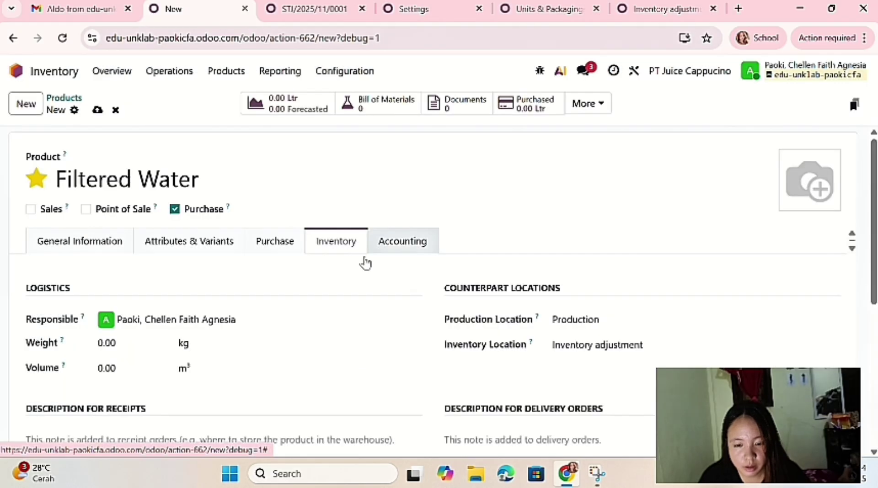
# - Record 50 Ltr of Filtered Water on hand at TKO/Stock, dropping the extra stock line, and return to the product
pyautogui.click(95, 247)
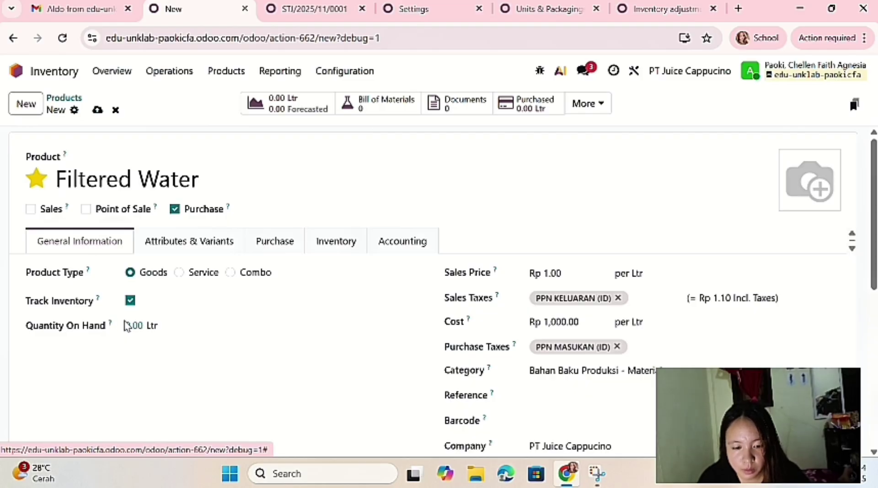
pyautogui.click(134, 326)
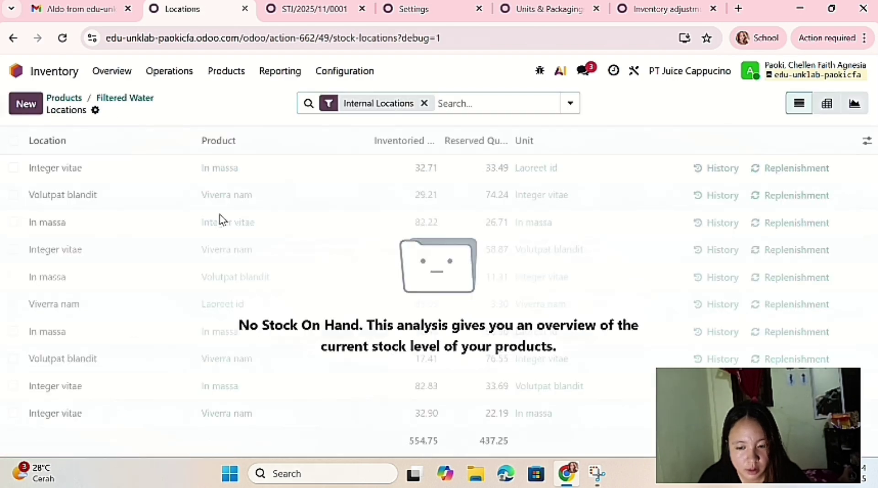
pyautogui.click(29, 104)
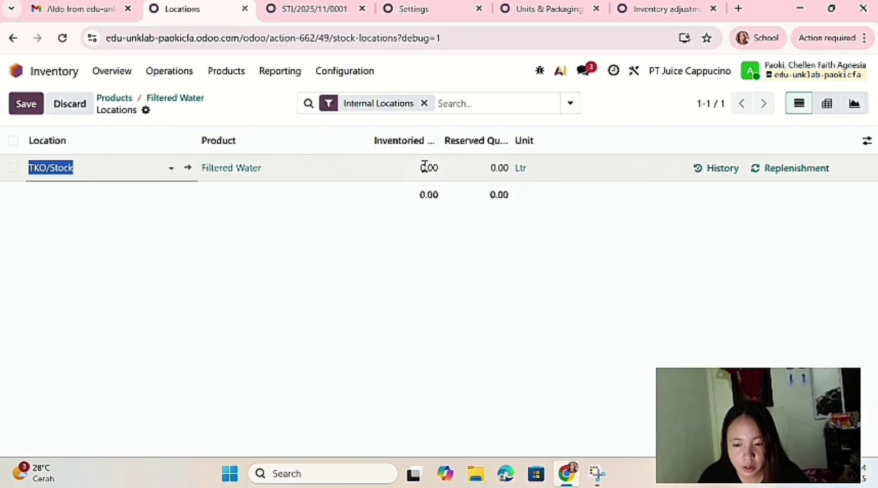
pyautogui.click(426, 167)
pyautogui.press('BackSpace')
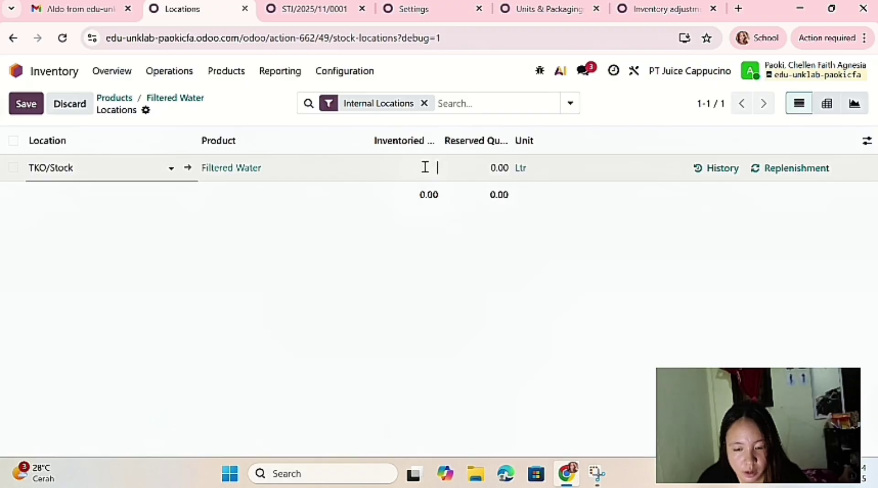
pyautogui.write('50')
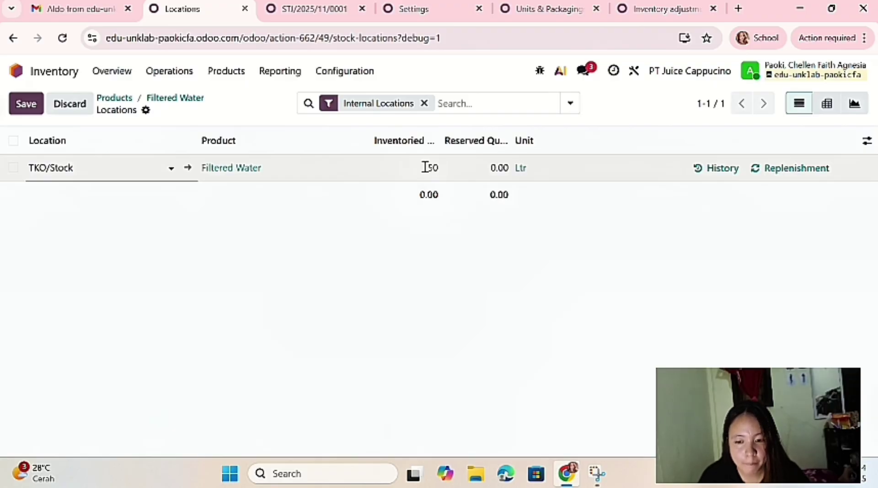
pyautogui.press('Return')
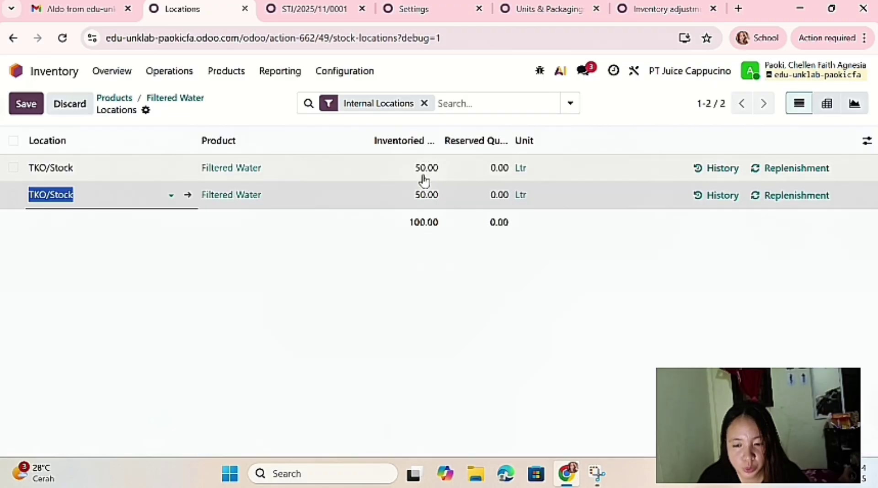
pyautogui.click(373, 292)
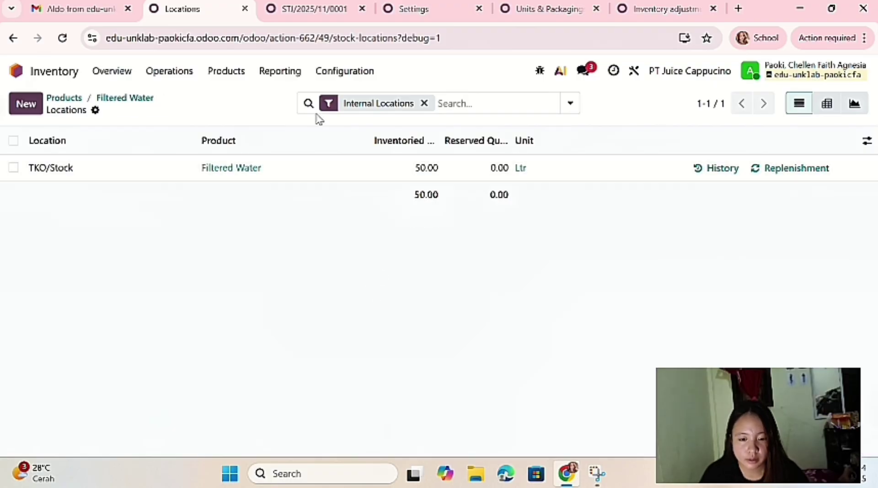
pyautogui.click(124, 98)
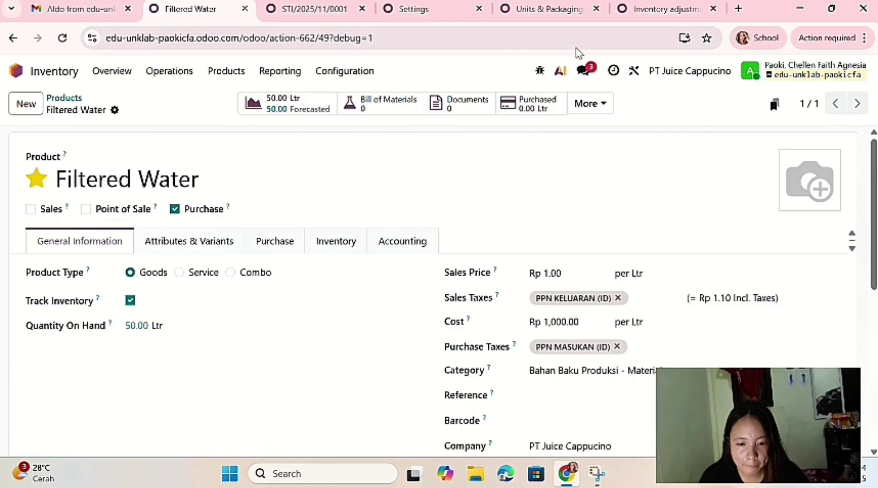
# - Refresh the posted journal entries in the Accounting browser tab and examine the journal items of the newest Inventory Valuation entry
pyautogui.click(313, 18)
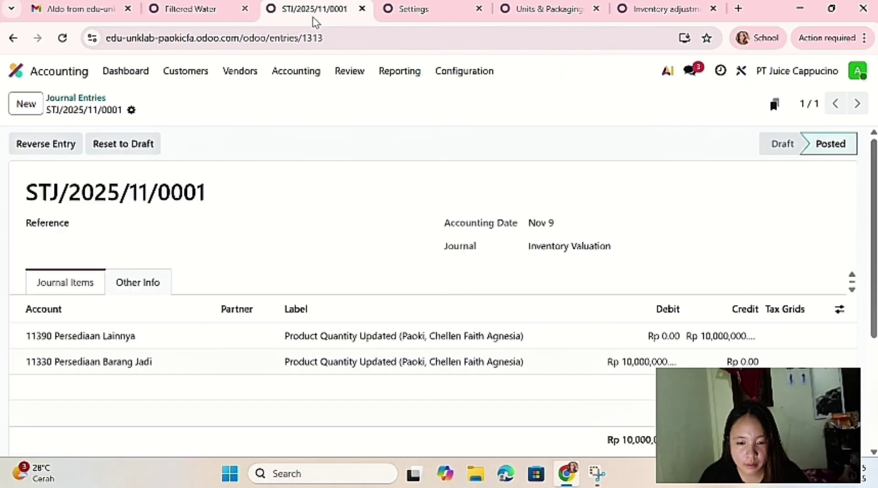
pyautogui.click(87, 98)
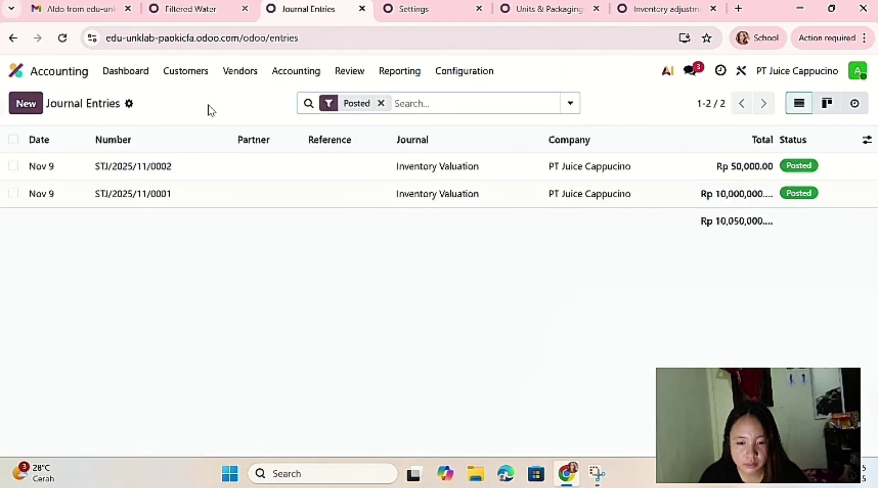
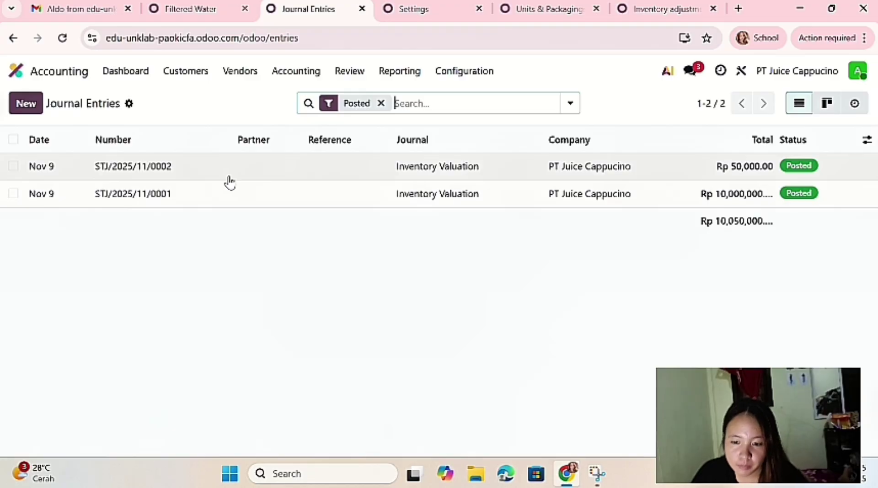
pyautogui.click(228, 179)
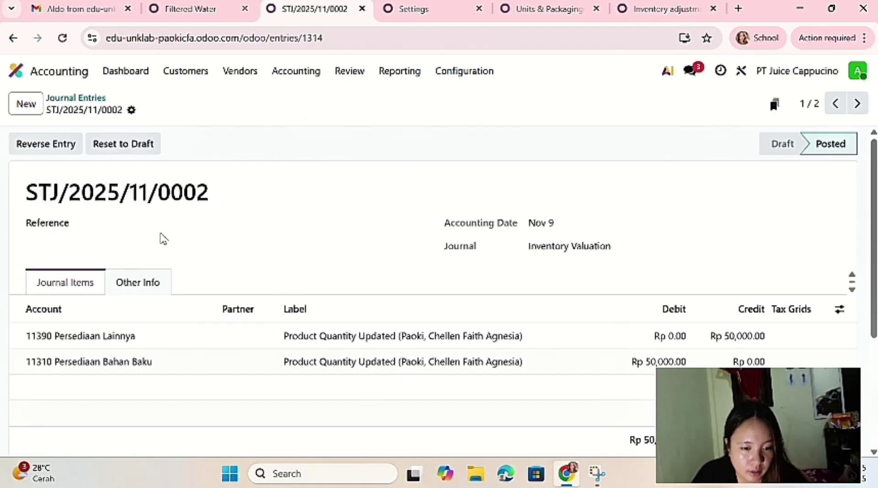
pyautogui.click(86, 98)
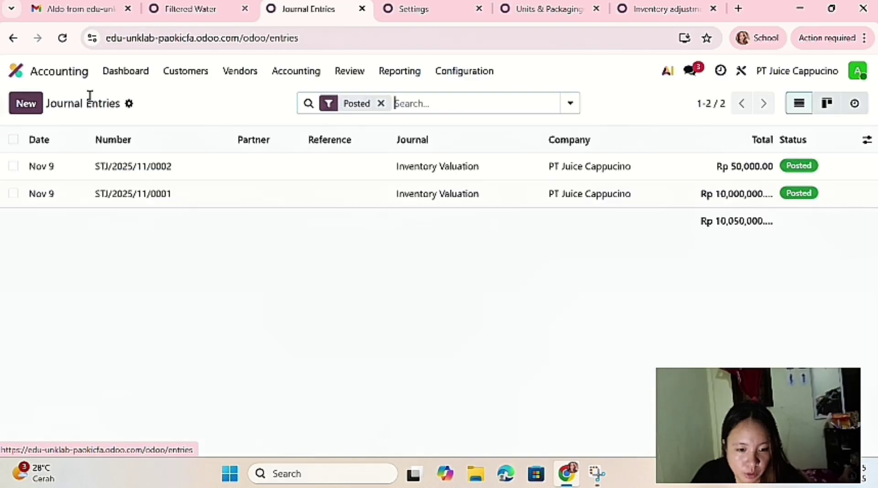
# - Create a new Inventory product named Ascorbic Acid, marked as a favorite and not available for sales
pyautogui.click(182, 9)
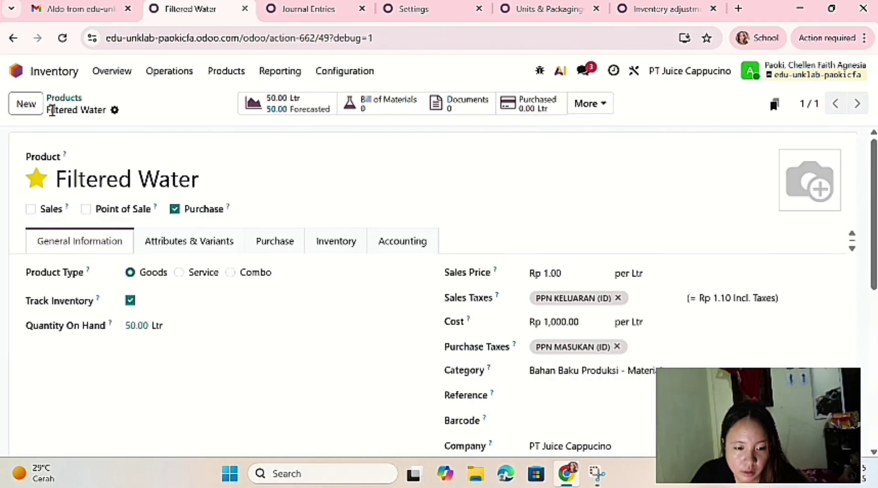
pyautogui.click(26, 104)
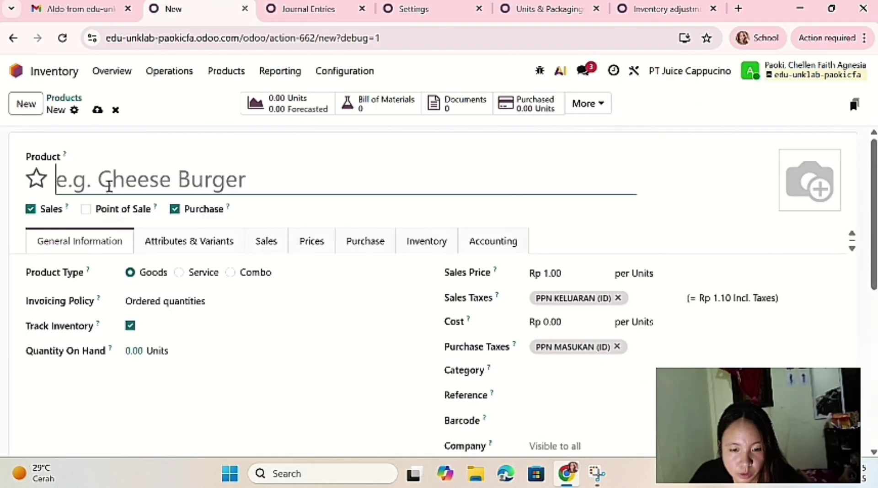
pyautogui.write('AS')
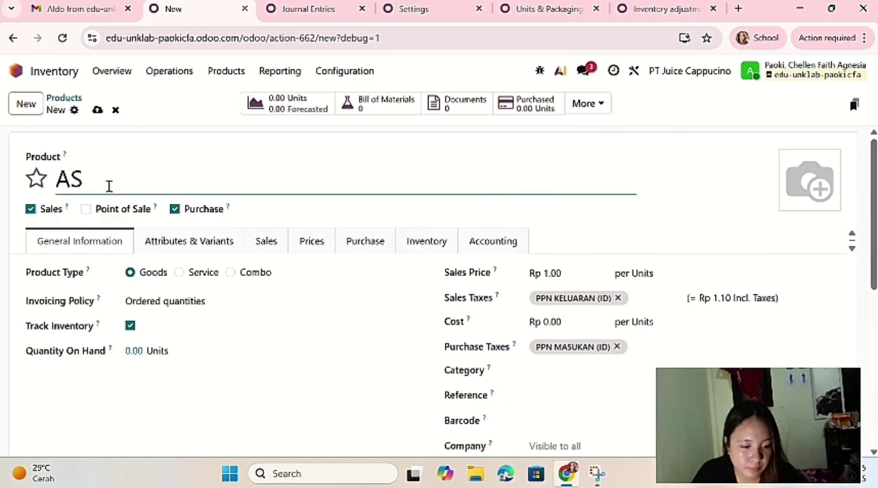
pyautogui.press('BackSpace')
pyautogui.write('sc')
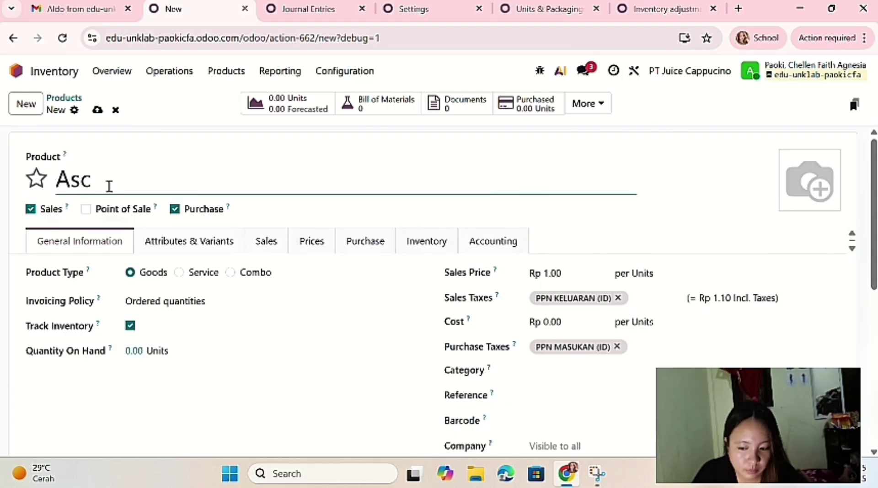
pyautogui.write('orbic')
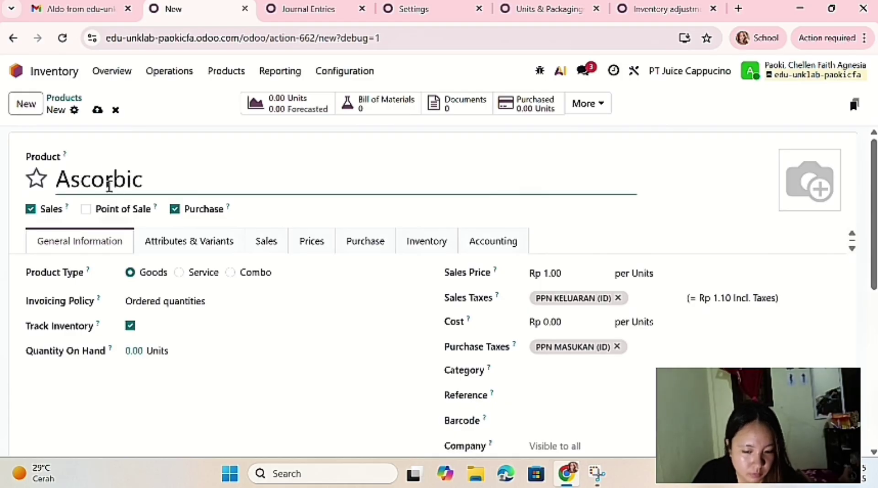
pyautogui.write(' Acid')
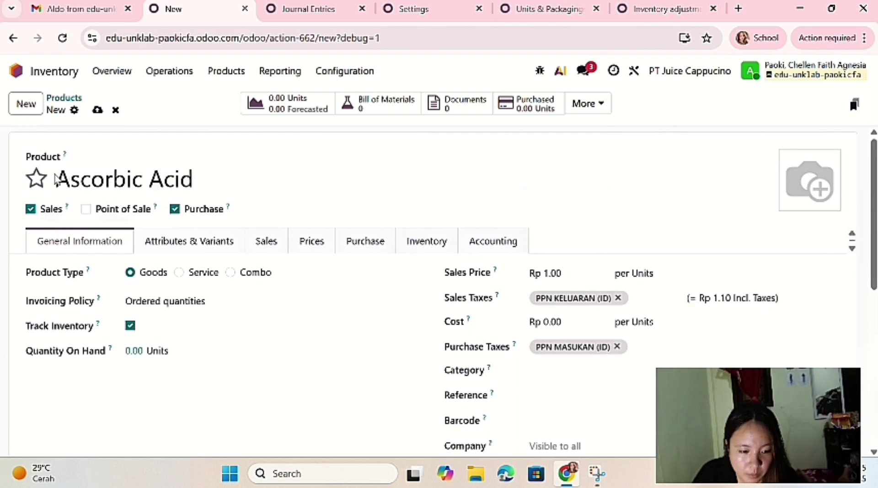
pyautogui.click(39, 177)
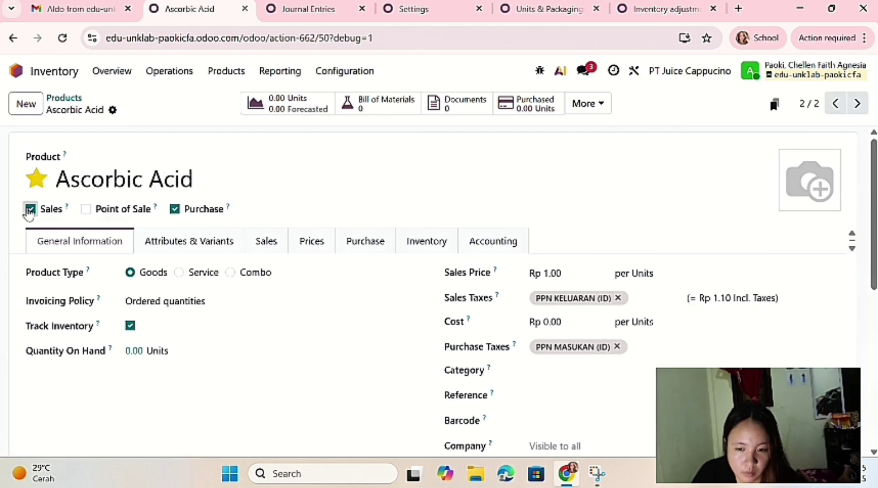
pyautogui.click(30, 209)
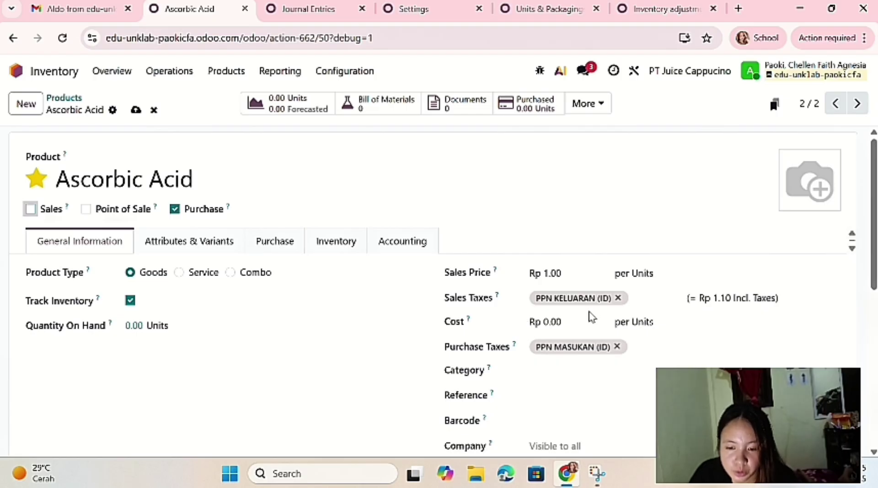
# - Set Ascorbic Acid's cost to Rp 25,000 and its unit of measure to kg
pyautogui.click(574, 326)
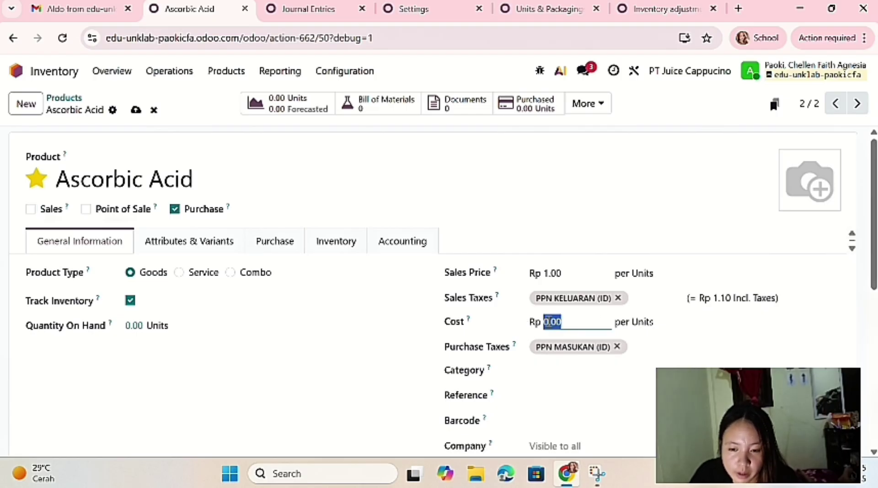
pyautogui.press('BackSpace')
pyautogui.write('2')
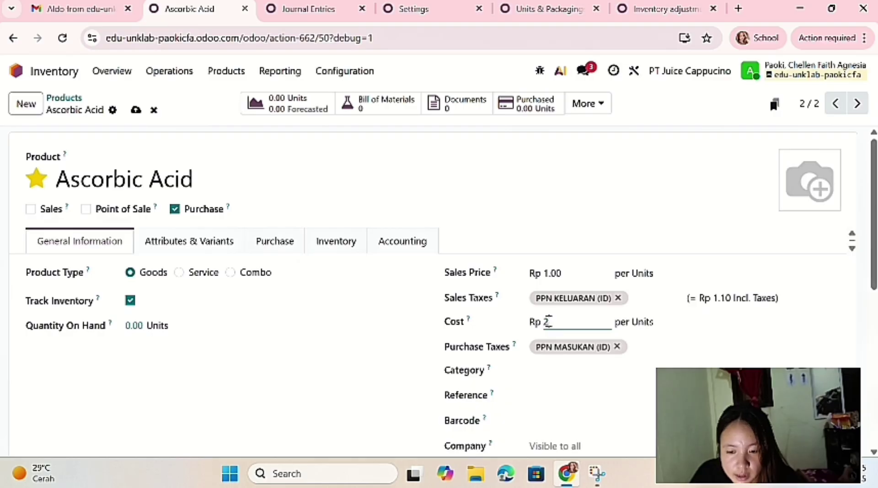
pyautogui.write('5000')
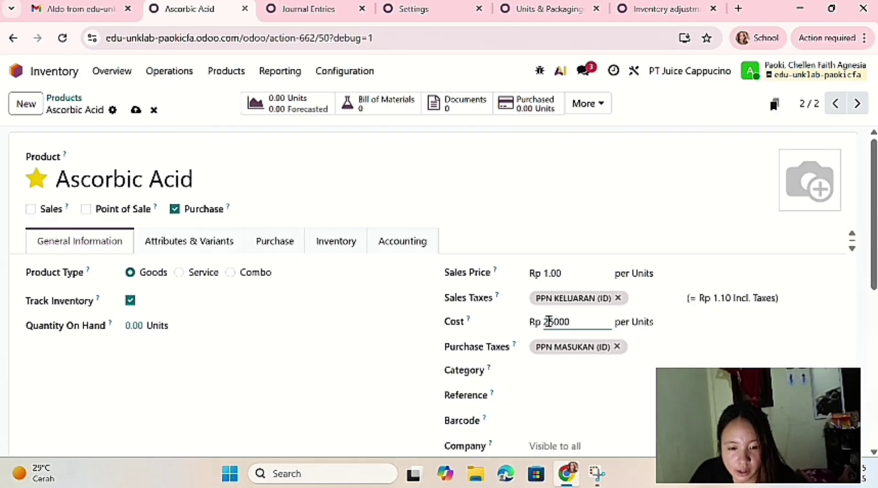
pyautogui.press('Return')
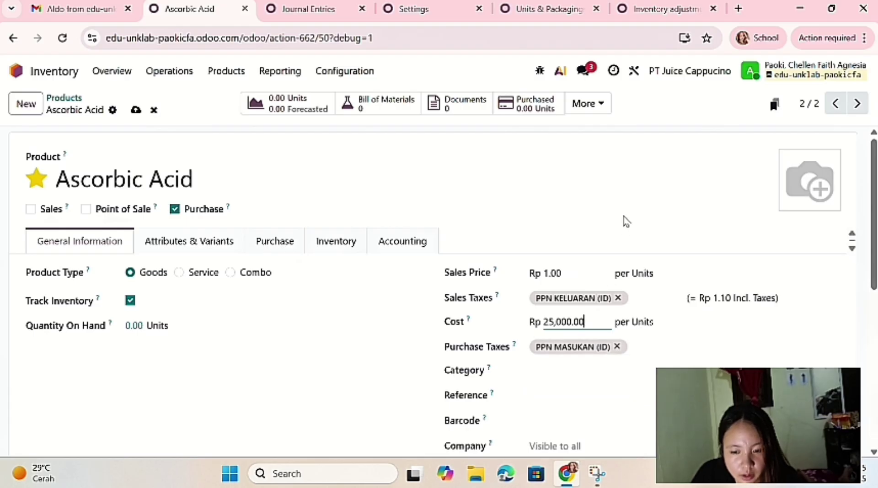
pyautogui.click(662, 276)
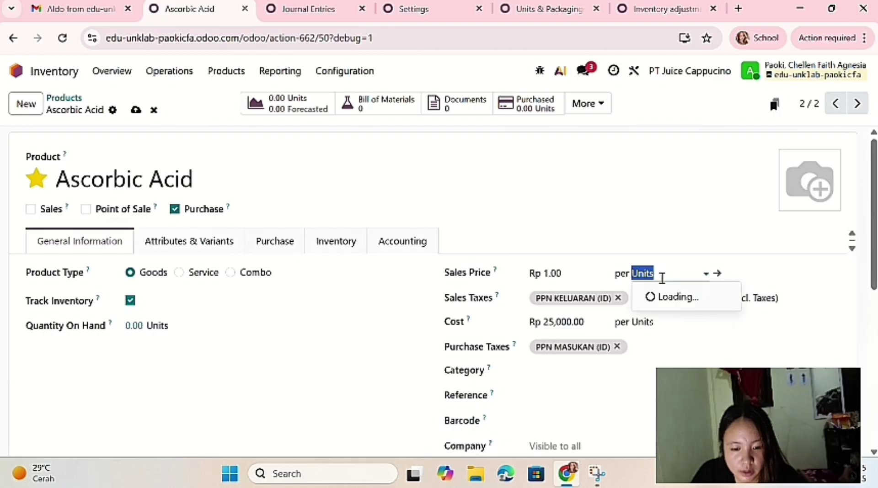
pyautogui.press('BackSpace')
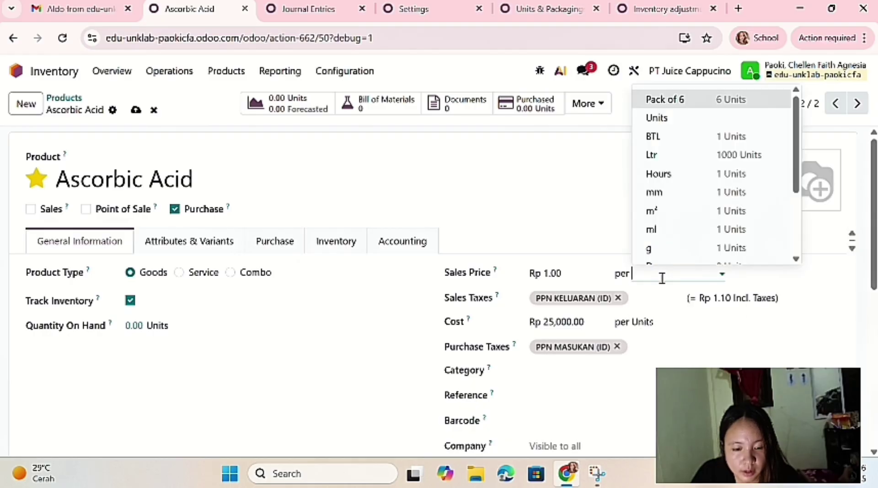
pyautogui.write('kg')
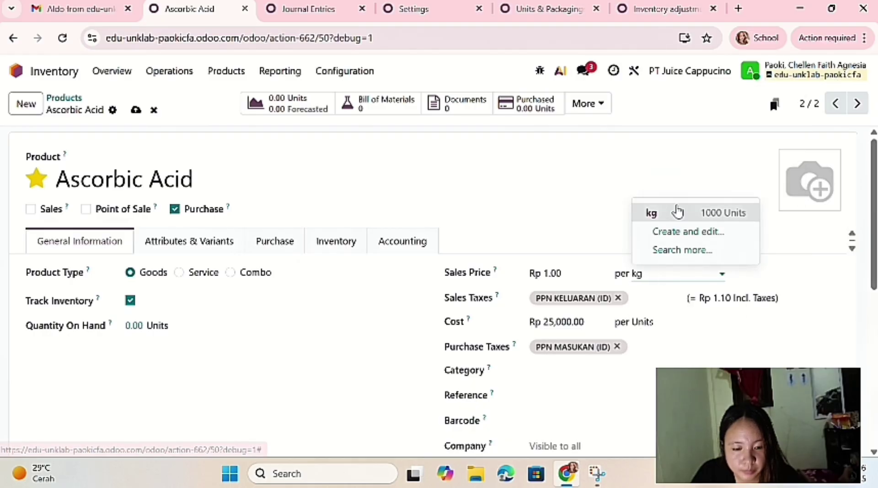
pyautogui.click(676, 212)
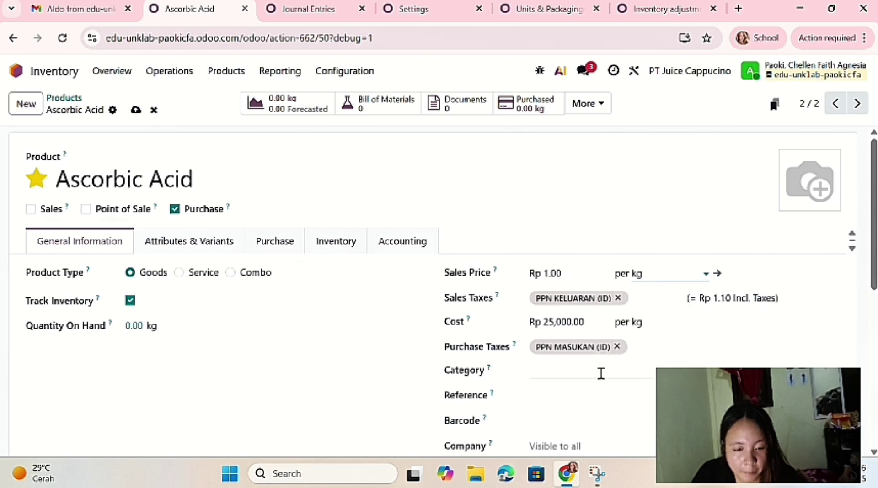
# - Assign Ascorbic Acid to the Bahan Baku Produksi - Materials category and the company PT Juice Cappucino
pyautogui.click(600, 371)
pyautogui.click(620, 201)
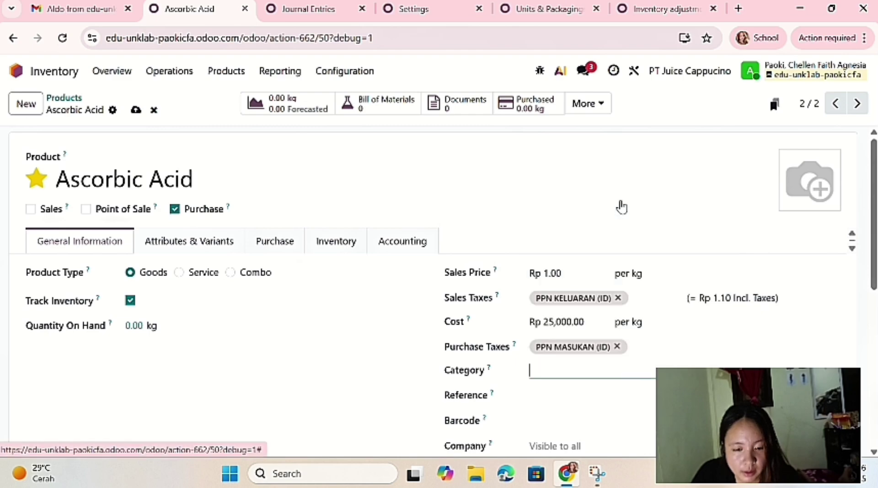
pyautogui.click(597, 439)
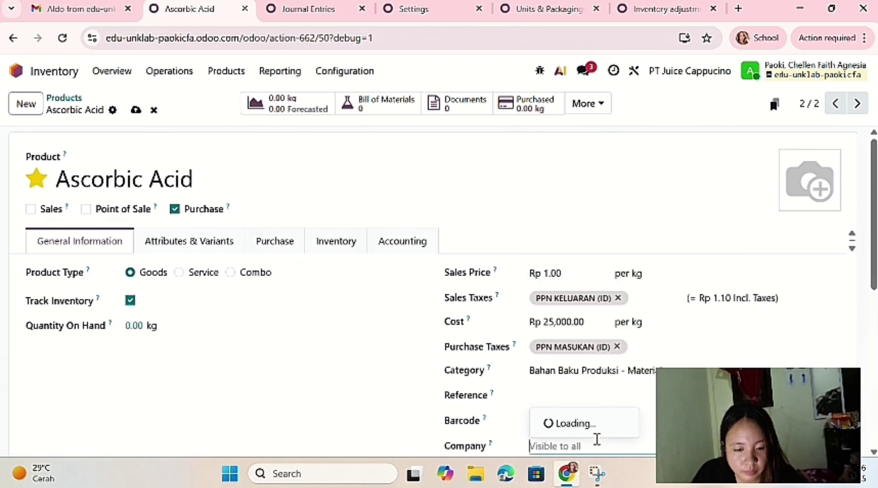
pyautogui.click(600, 313)
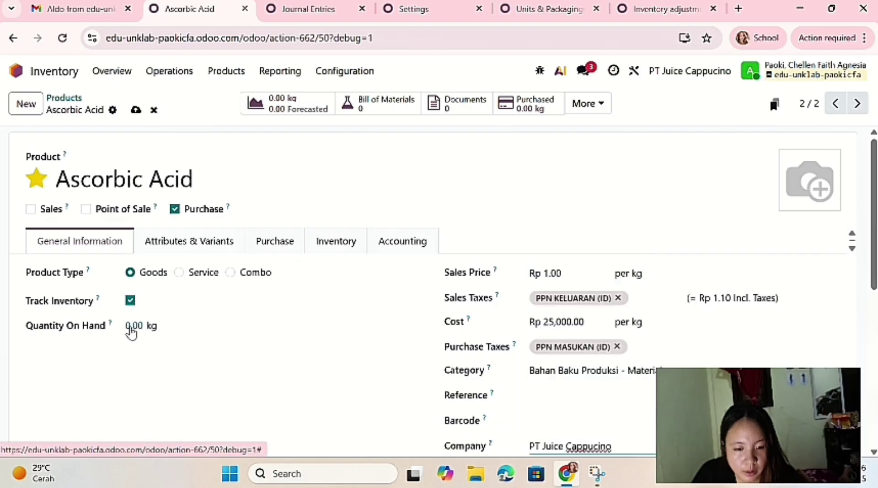
# - Record 20 kg of Ascorbic Acid on hand at TKO/Stock, dropping the extra stock line
pyautogui.click(131, 328)
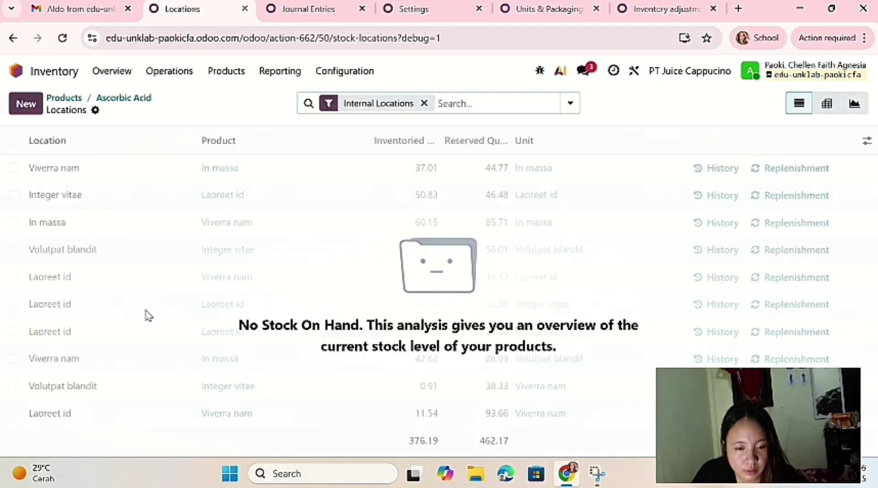
pyautogui.click(28, 104)
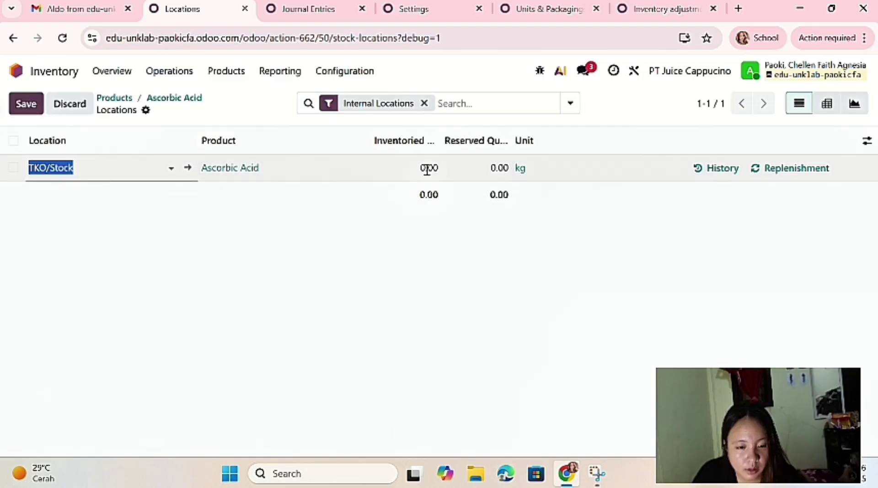
pyautogui.click(428, 168)
pyautogui.press('BackSpace')
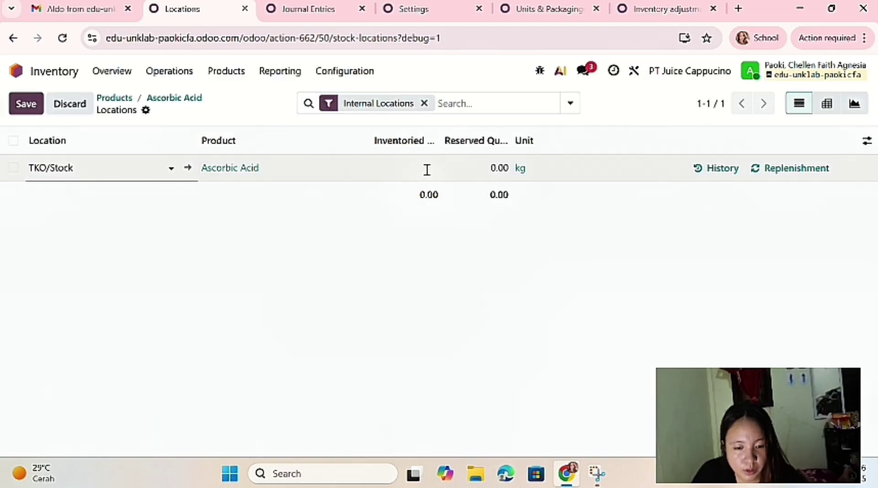
pyautogui.write('20')
pyautogui.press('Return')
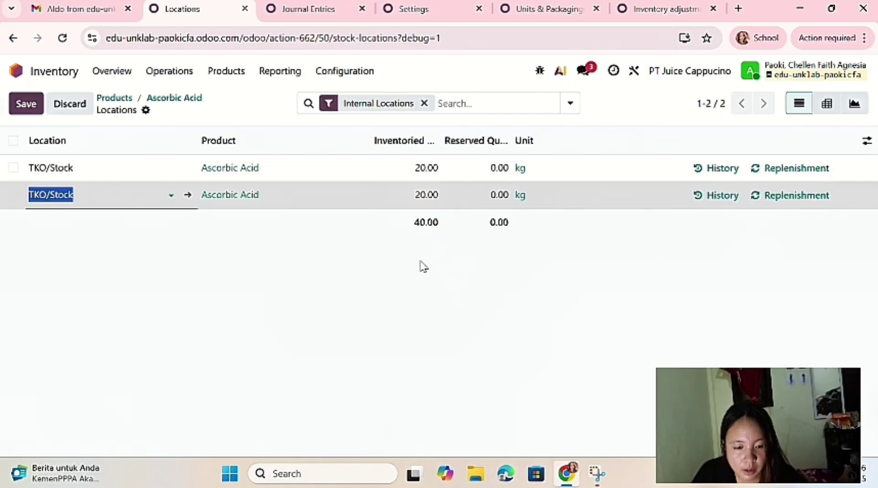
pyautogui.click(421, 265)
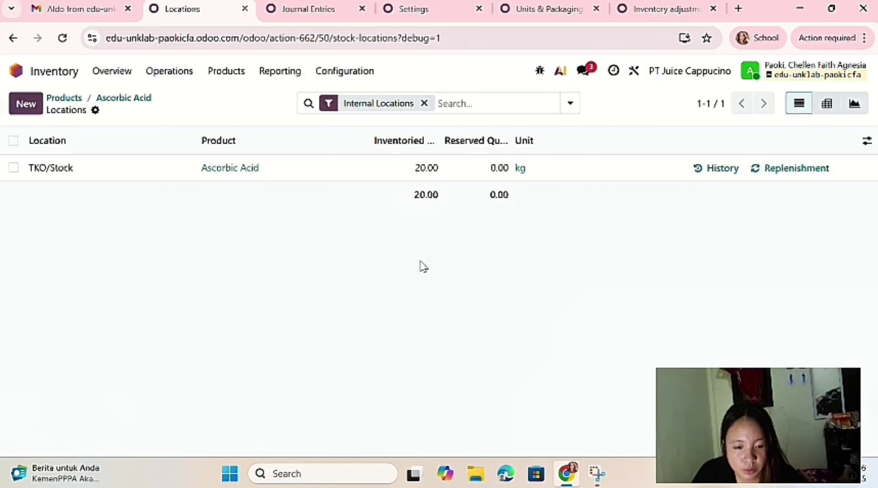
# - Refresh the posted journal entries in the Accounting browser tab to check the Inventory Valuation entries, and return to the stock locations
pyautogui.click(328, 18)
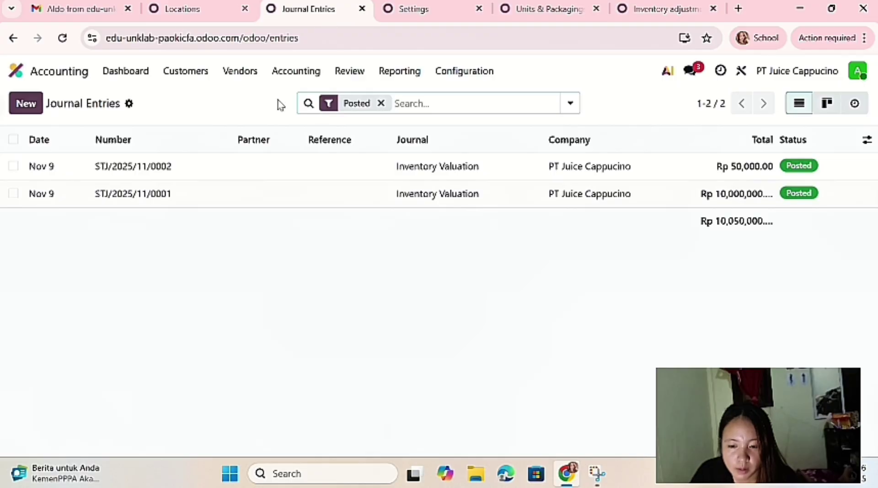
pyautogui.click(64, 40)
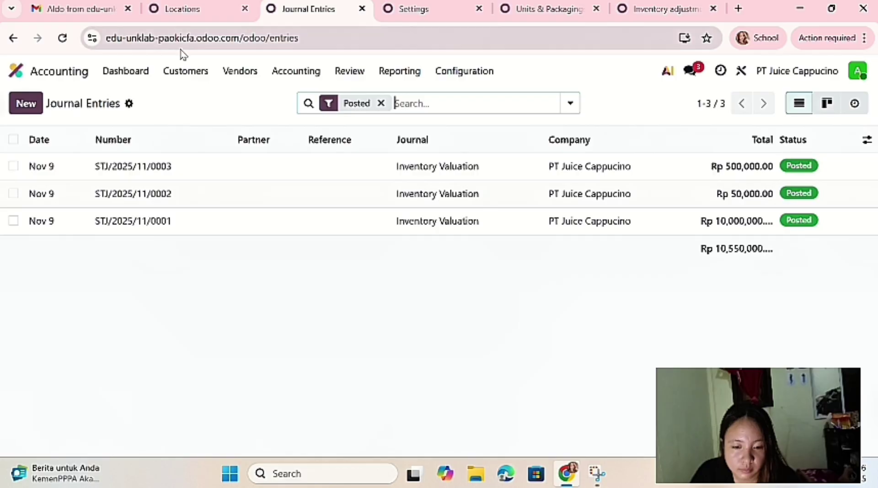
pyautogui.click(199, 9)
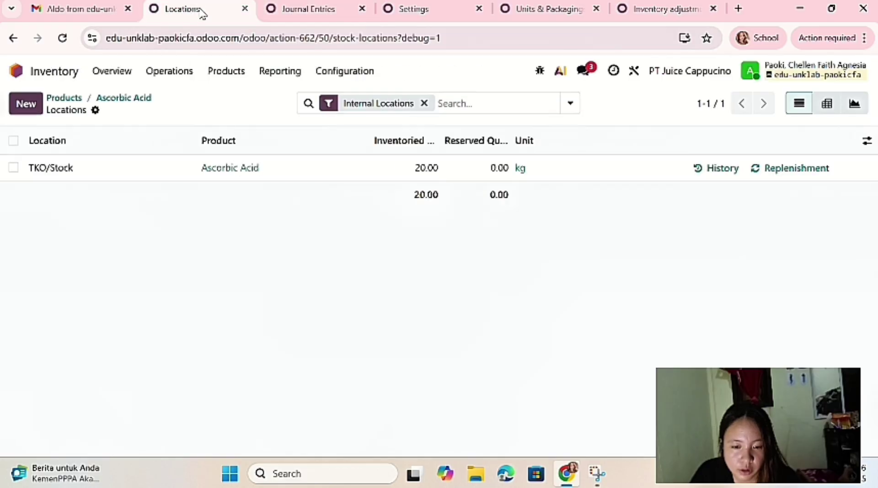
# - Create a new product named Lemon, marked as a favorite and not available for sales
pyautogui.click(122, 97)
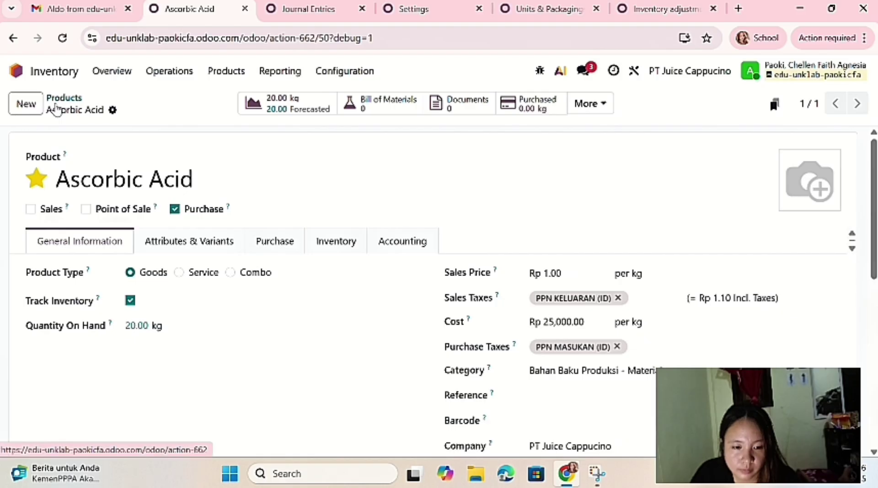
pyautogui.click(42, 105)
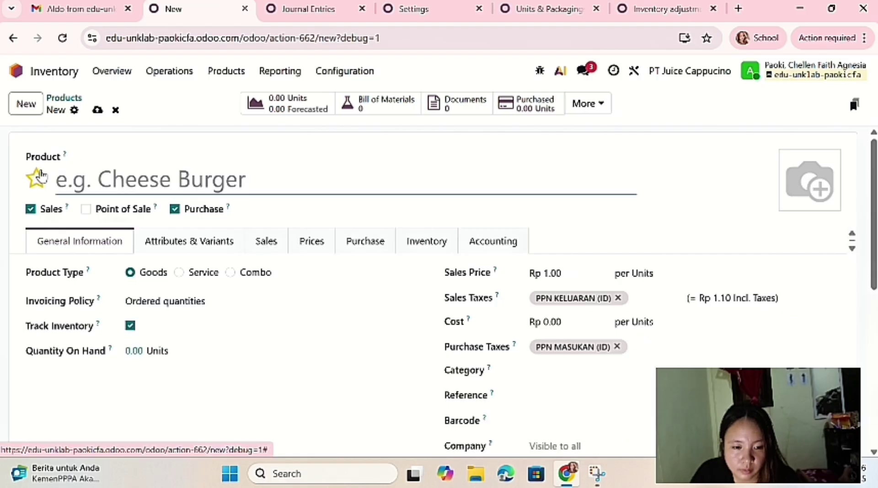
pyautogui.click(36, 179)
pyautogui.click(92, 178)
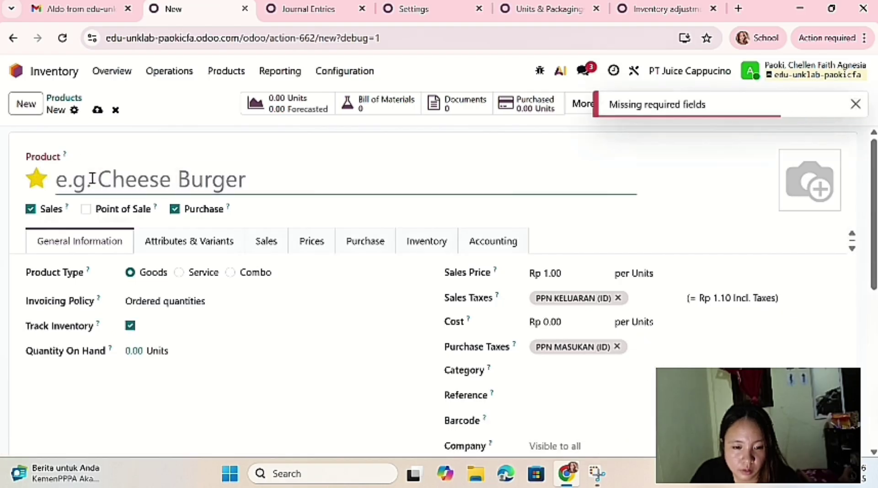
pyautogui.write('Lwmon')
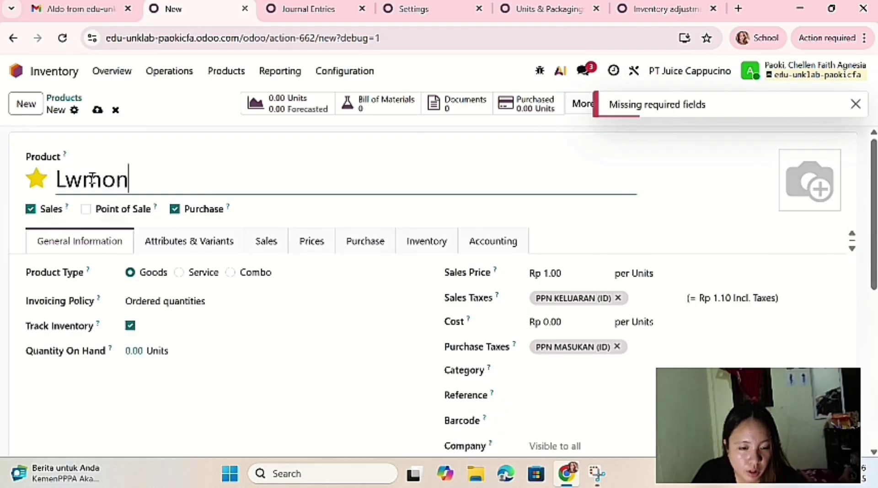
pyautogui.press('BackSpace')
pyautogui.press('BackSpace')
pyautogui.press('BackSpace')
pyautogui.press('BackSpace')
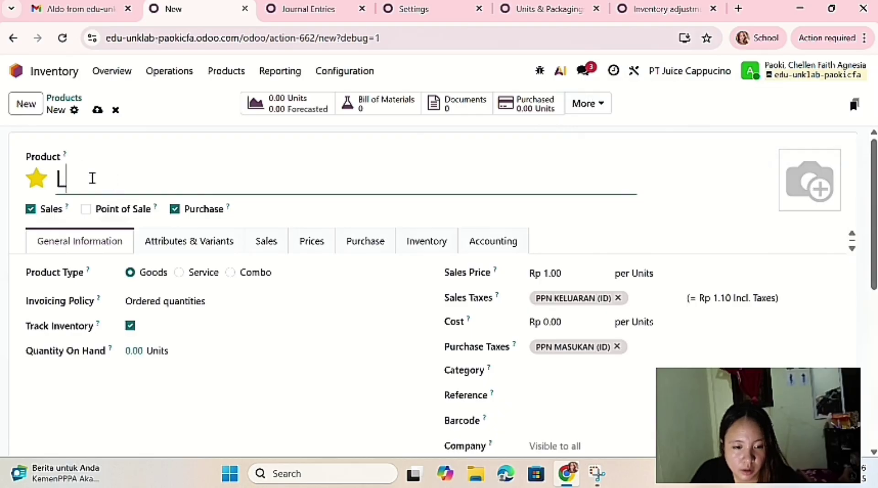
pyautogui.write('emon')
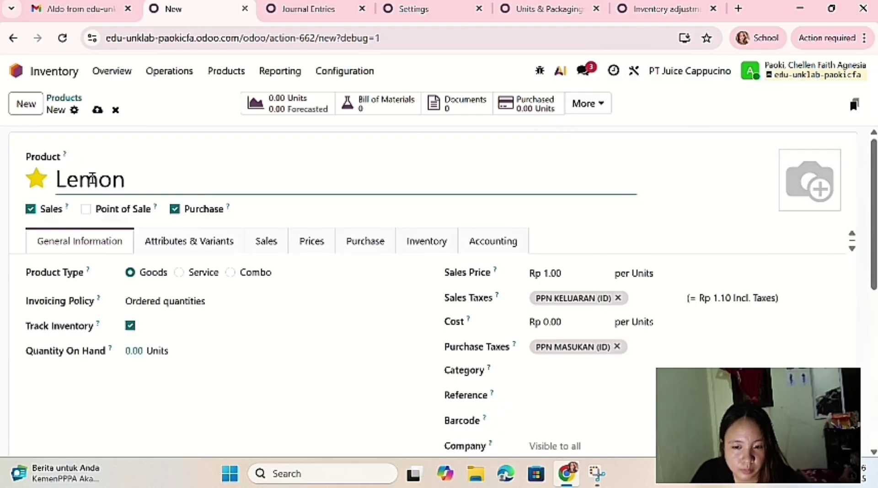
pyautogui.click(27, 218)
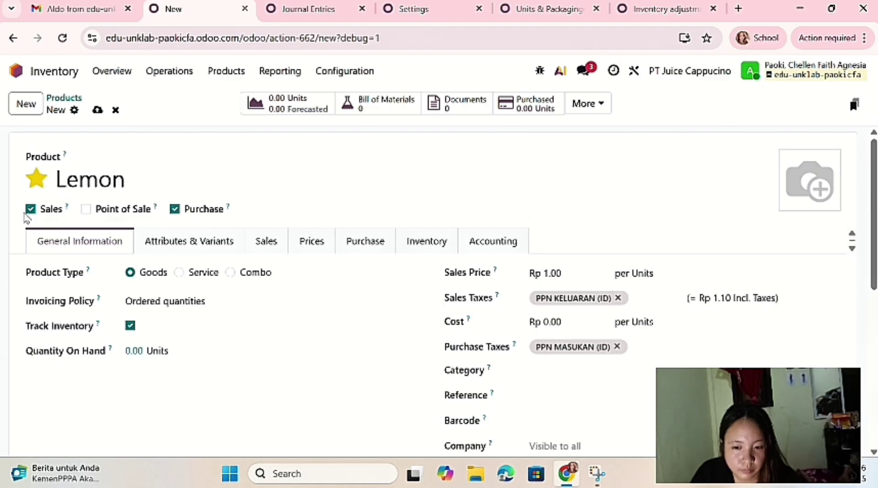
pyautogui.click(29, 211)
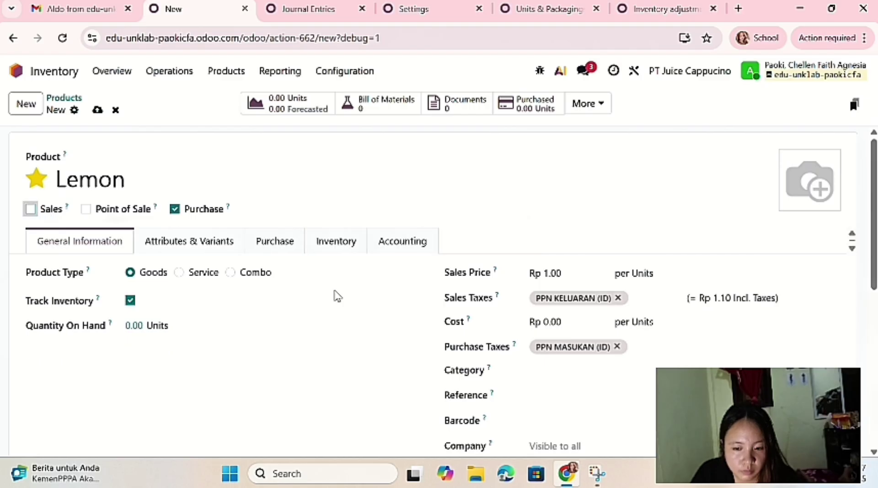
# - Set Lemon's cost to Rp 30,000 and its unit of measure to kg
pyautogui.click(559, 322)
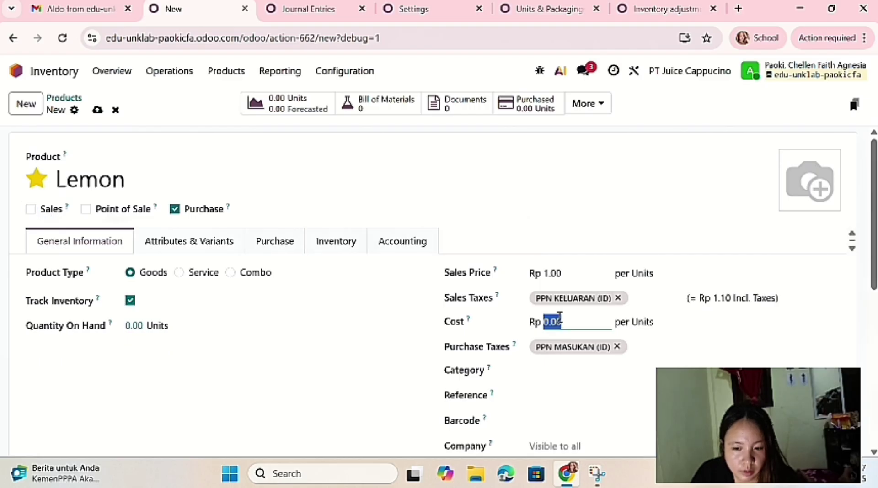
pyautogui.press('BackSpace')
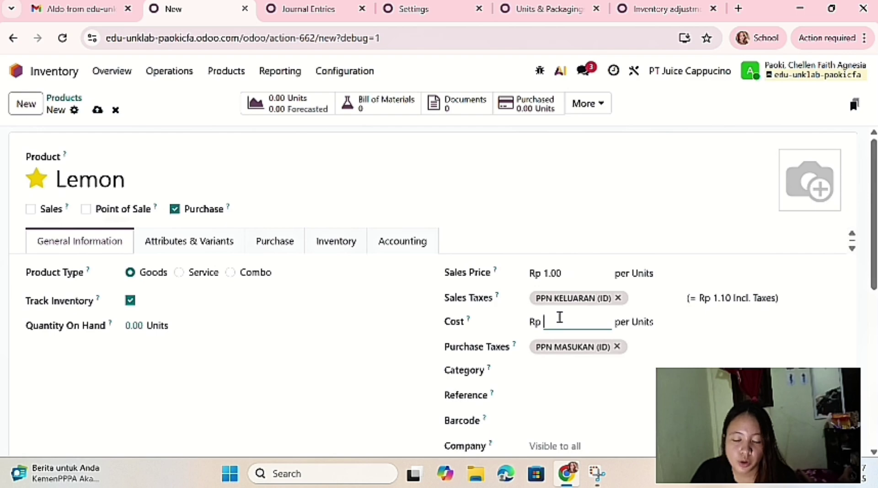
pyautogui.write('30000')
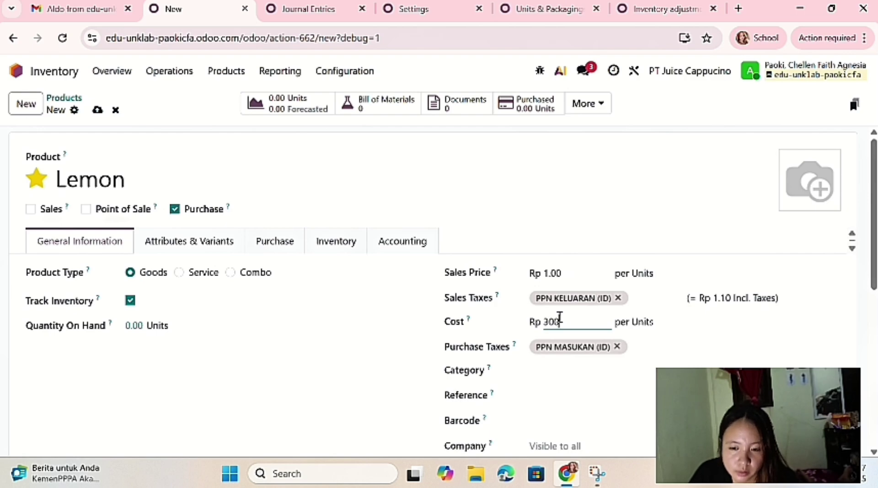
pyautogui.click(648, 275)
pyautogui.press('BackSpace')
pyautogui.press('BackSpace')
pyautogui.press('BackSpace')
pyautogui.press('BackSpace')
pyautogui.press('BackSpace')
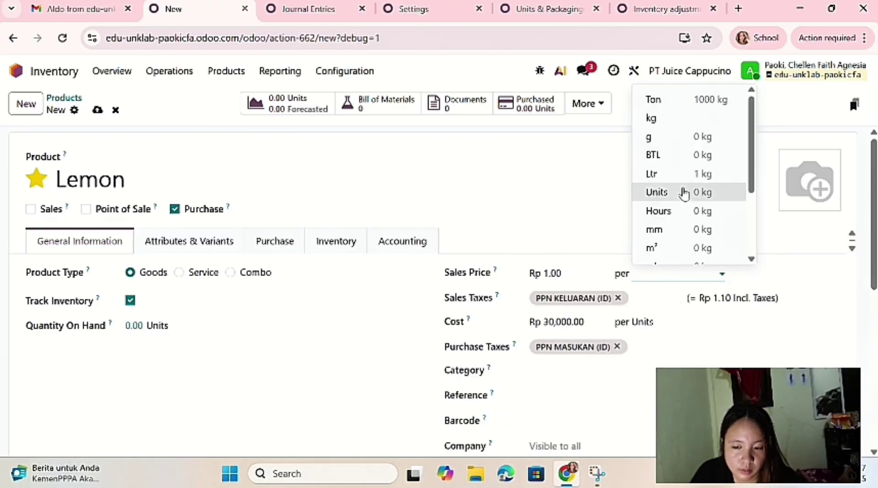
pyautogui.click(674, 122)
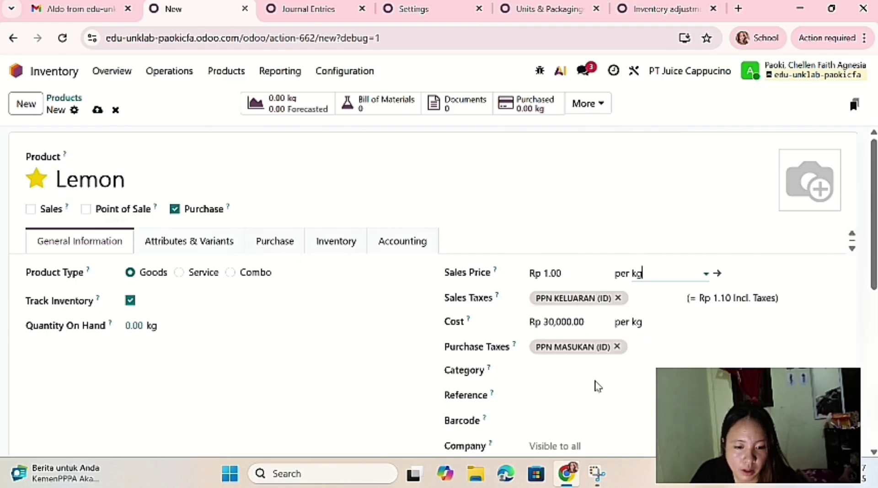
# - Assign Lemon to the Bahan Baku Produksi - Materials category and the company PT Juice Cappucino
pyautogui.click(596, 368)
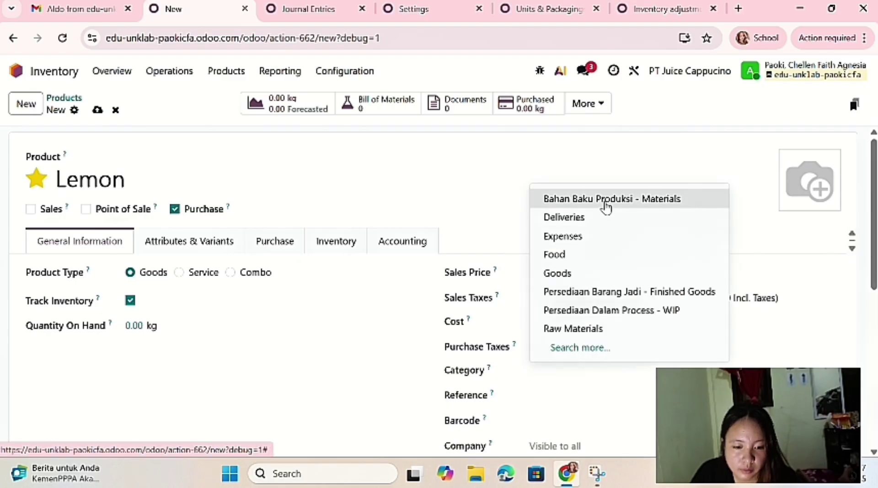
pyautogui.click(604, 201)
pyautogui.click(593, 442)
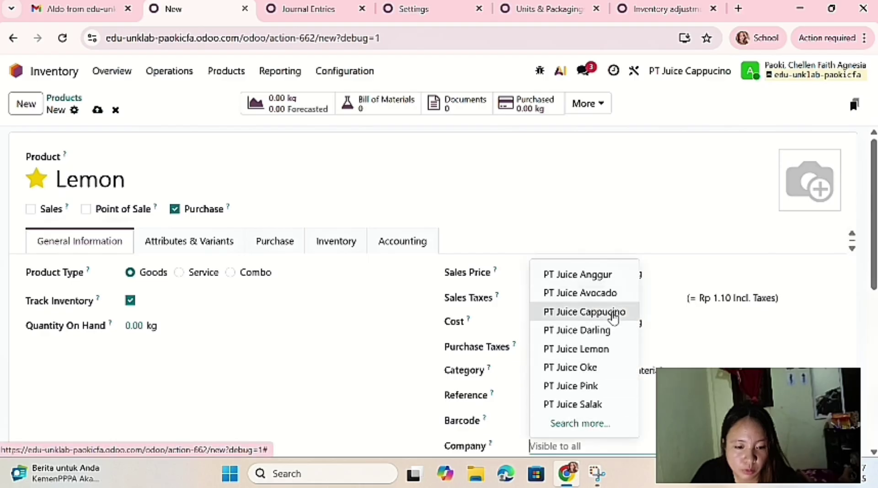
pyautogui.click(613, 314)
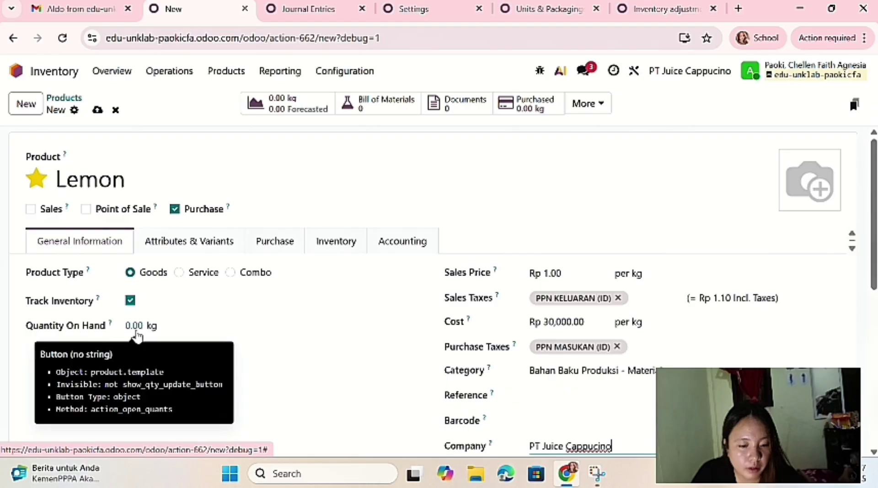
# - Record an on-hand quantity of 15 kg for Lemon in the TKO/Stock location
pyautogui.click(137, 334)
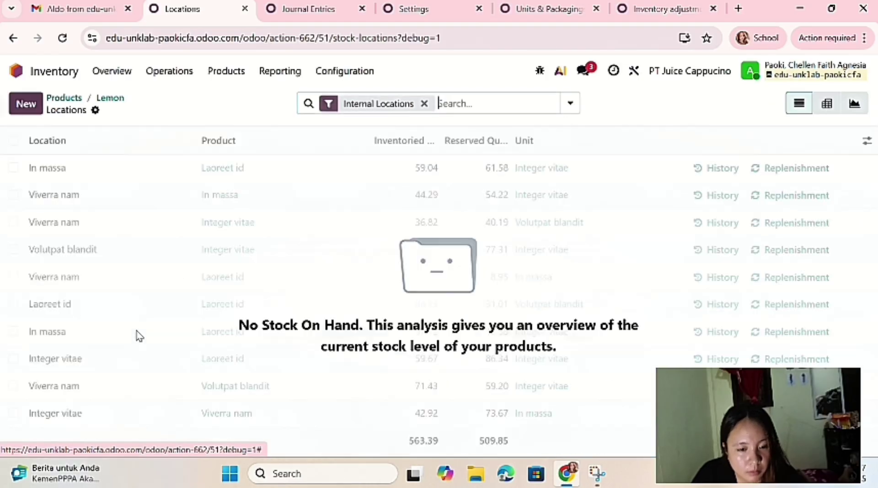
pyautogui.click(26, 104)
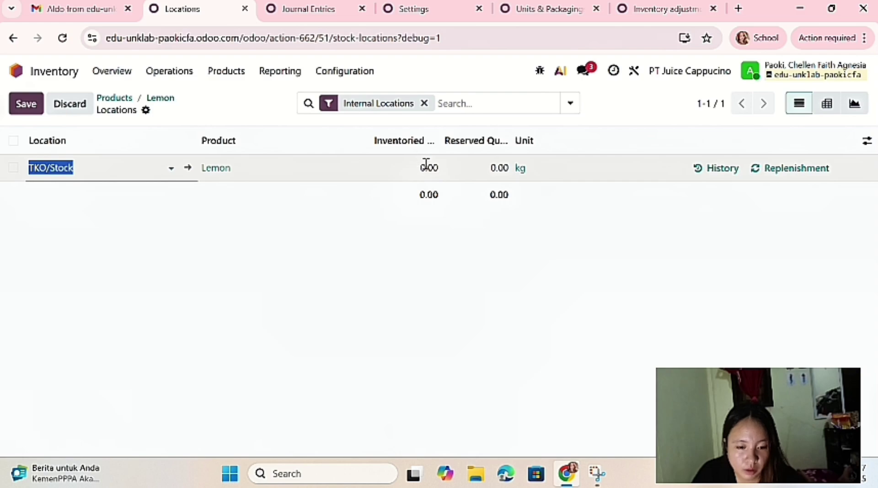
pyautogui.click(425, 165)
pyautogui.press('BackSpace')
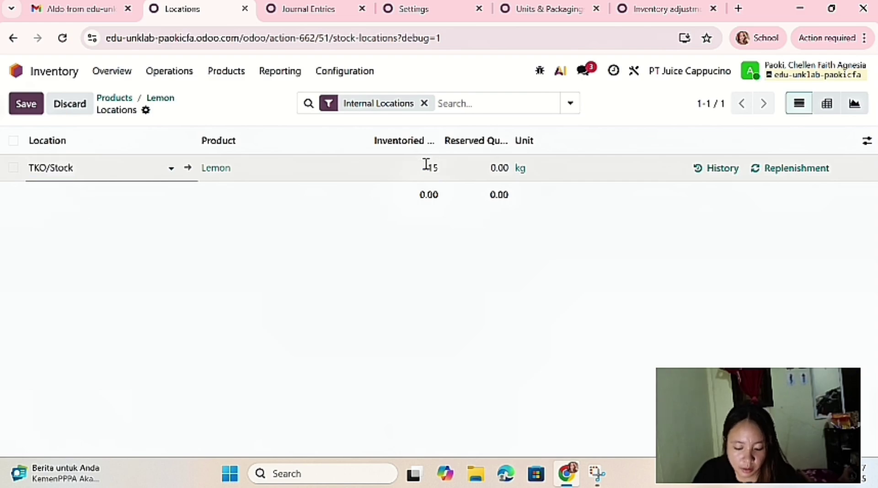
pyautogui.write('15')
pyautogui.click(527, 287)
pyautogui.press('Return')
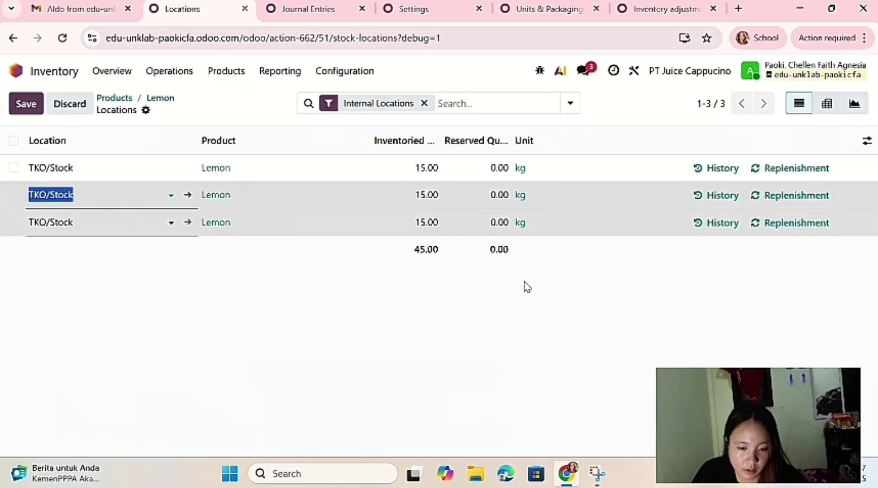
pyautogui.click(279, 353)
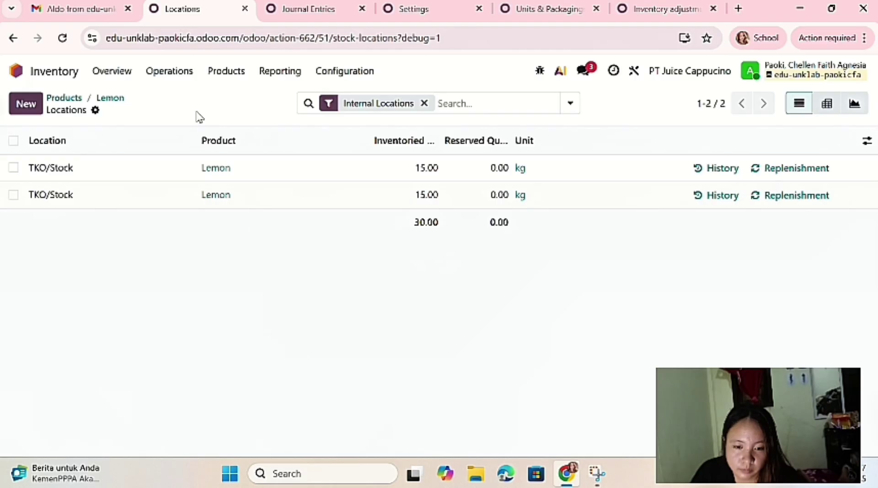
# - Refresh the posted journal entries in the Accounting browser tab to check Lemon's Inventory Valuation entry, and return to its stock locations
pyautogui.click(293, 18)
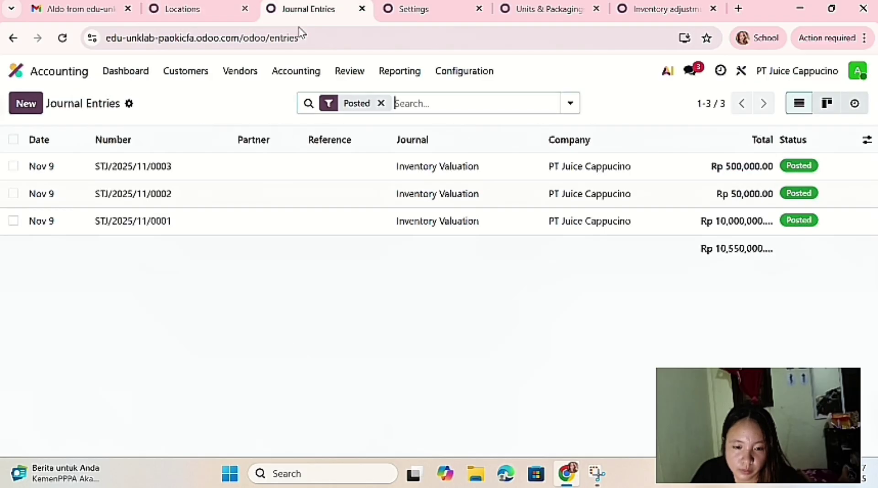
pyautogui.click(63, 38)
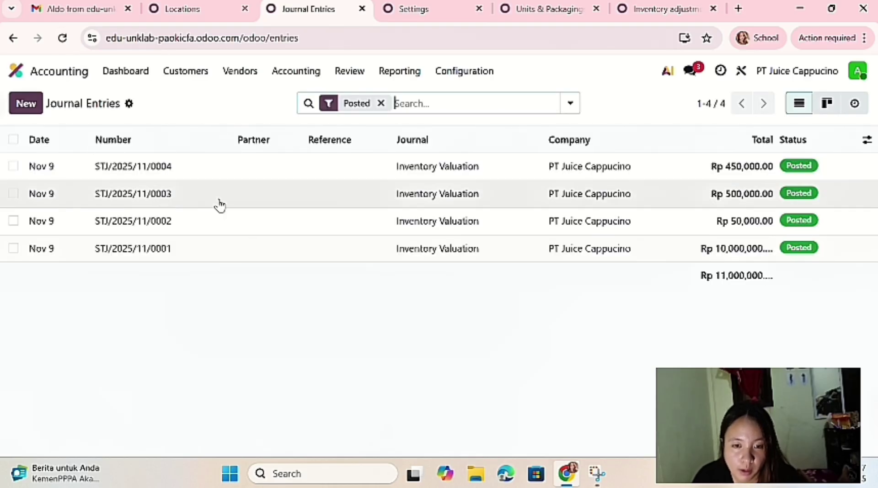
pyautogui.click(196, 20)
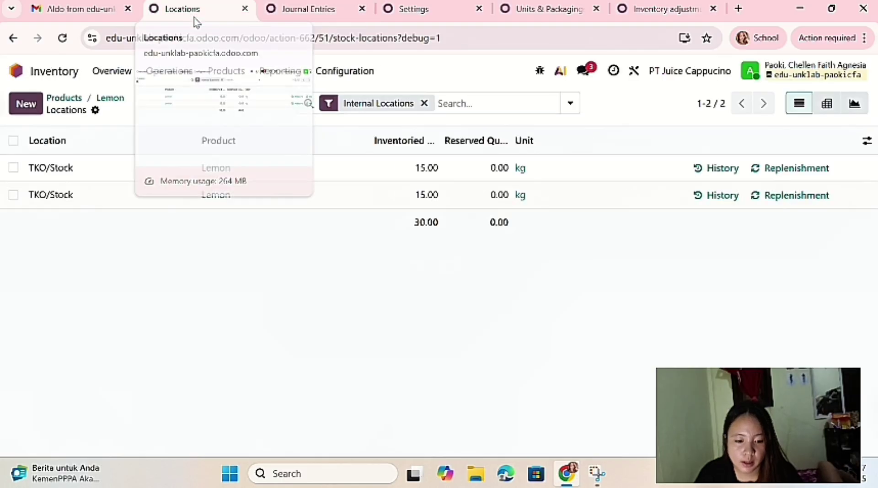
# - Create a new product named Orange, marked as a favorite and not available for sales
pyautogui.click(108, 98)
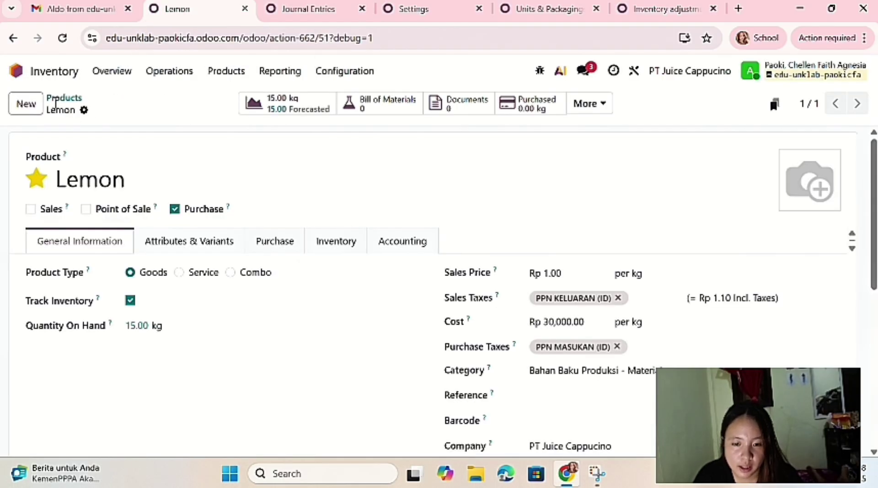
pyautogui.click(40, 106)
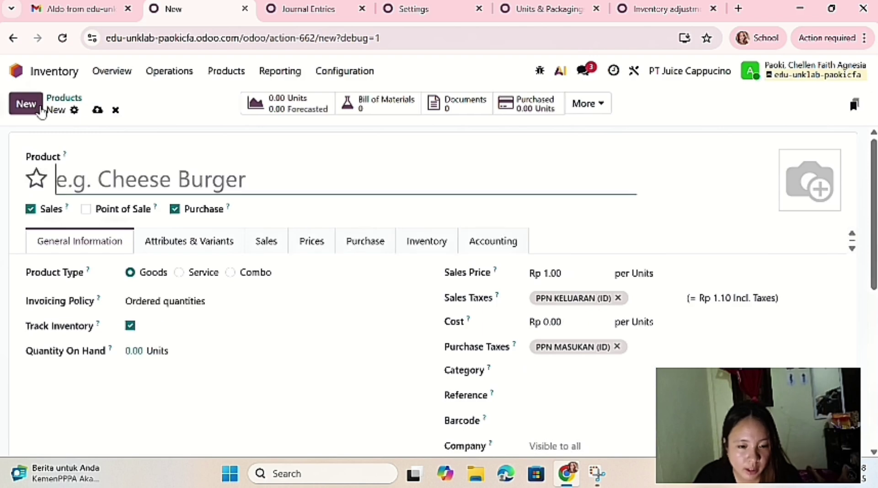
pyautogui.click(36, 178)
pyautogui.click(94, 171)
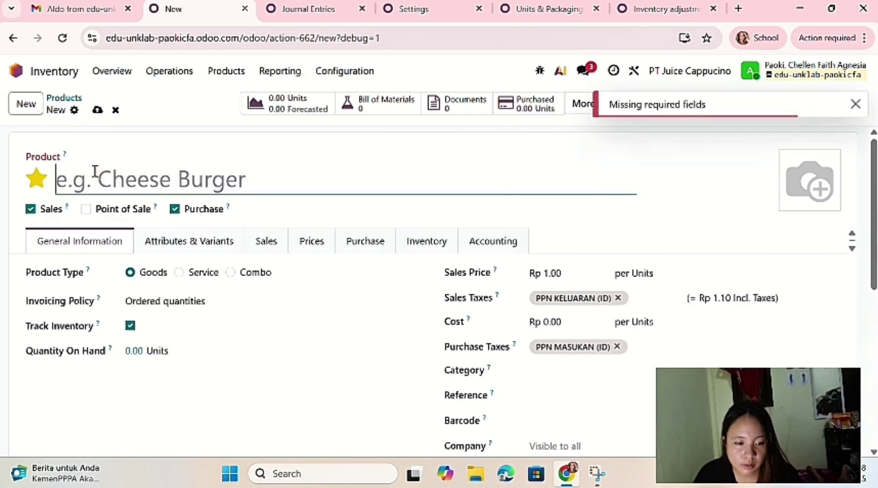
pyautogui.write('Orange')
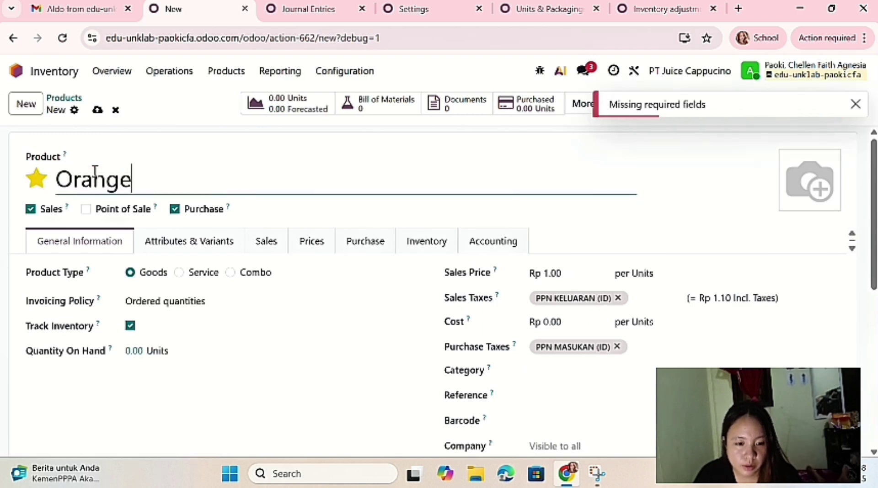
pyautogui.click(30, 209)
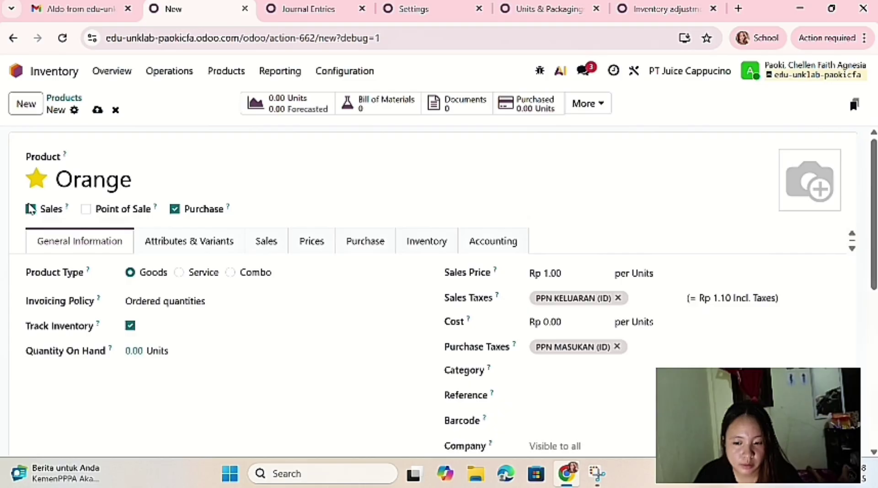
# - Set Orange's cost to Rp 50,000 and its unit of measure to kg
pyautogui.click(580, 322)
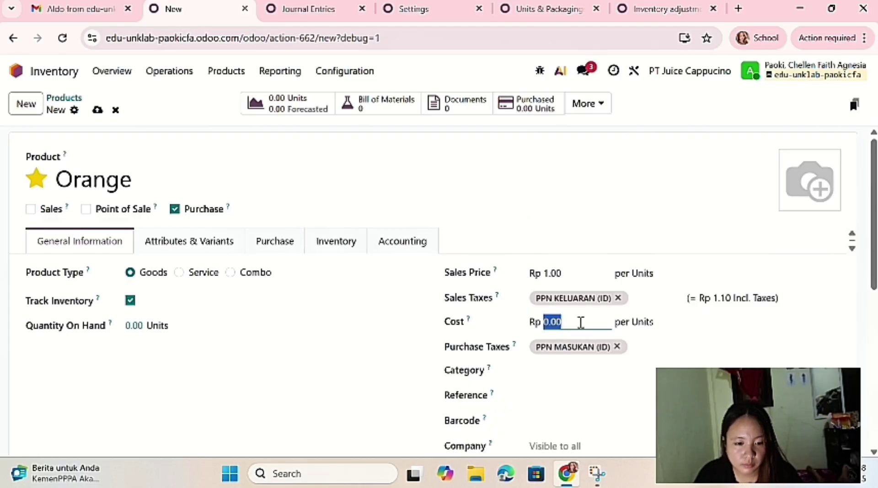
pyautogui.press('BackSpace')
pyautogui.write('50000')
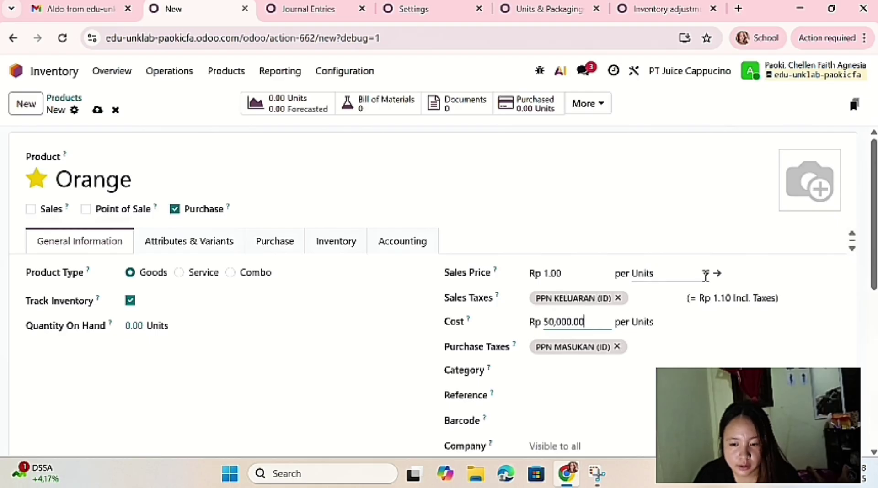
pyautogui.click(705, 275)
pyautogui.press('BackSpace')
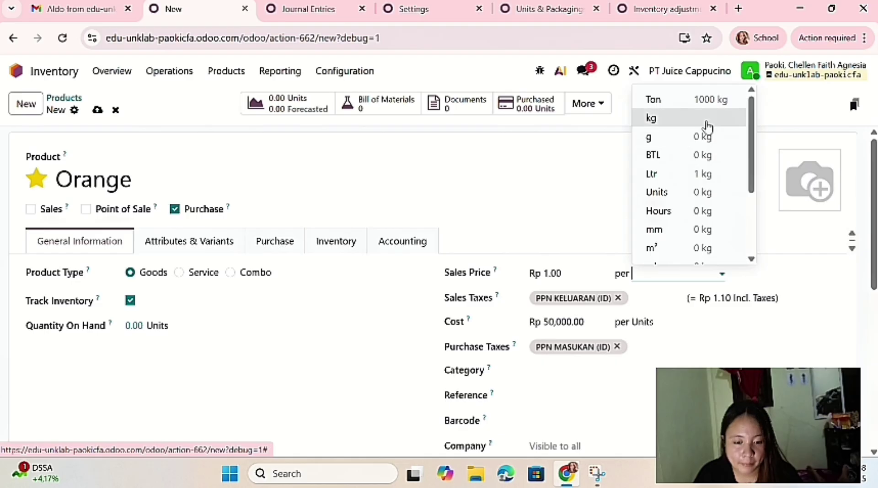
pyautogui.click(707, 124)
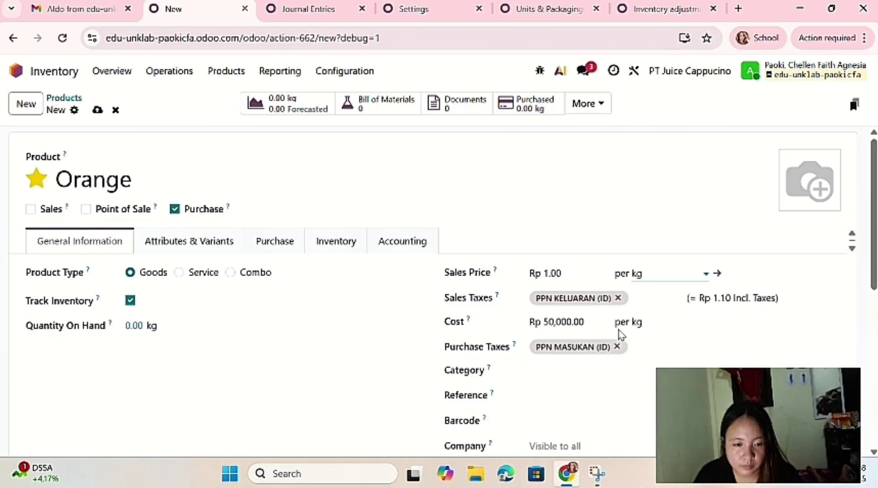
pyautogui.click(372, 33)
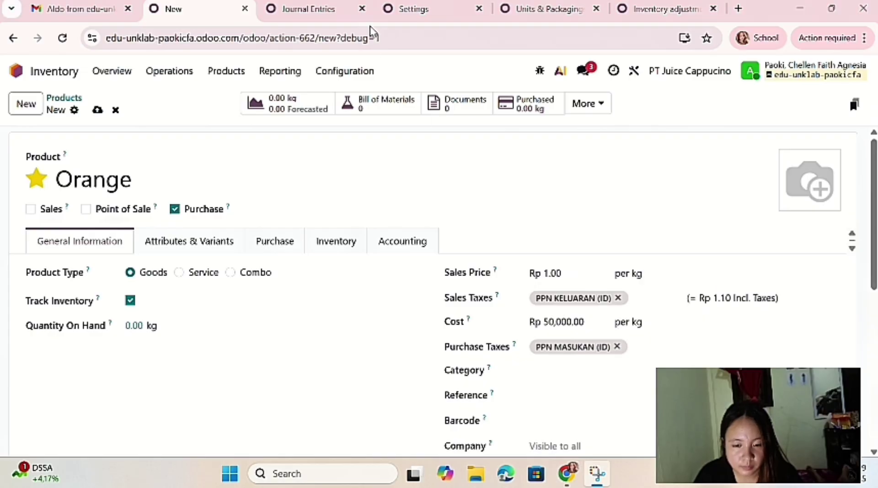
# - Assign Orange to the Bahan Baku Produksi - Materials category and the company PT Juice Cappucino
pyautogui.scroll(-1, 567, 379)
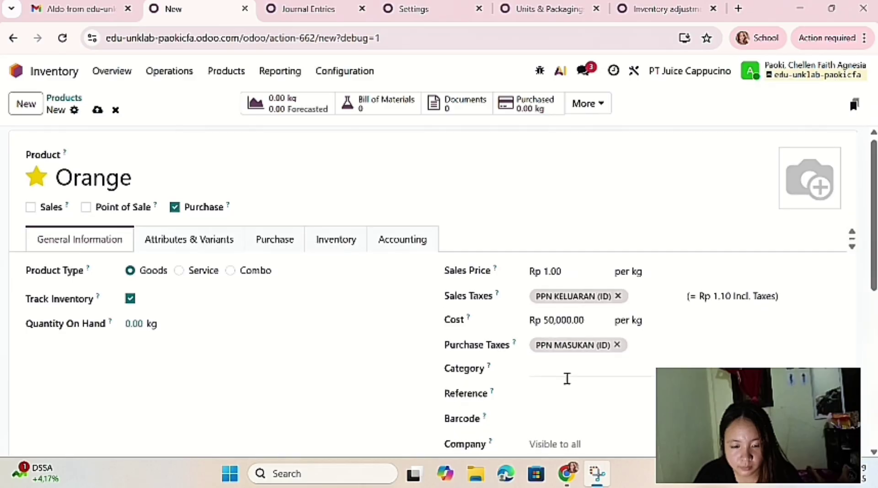
pyautogui.scroll(-1, 567, 378)
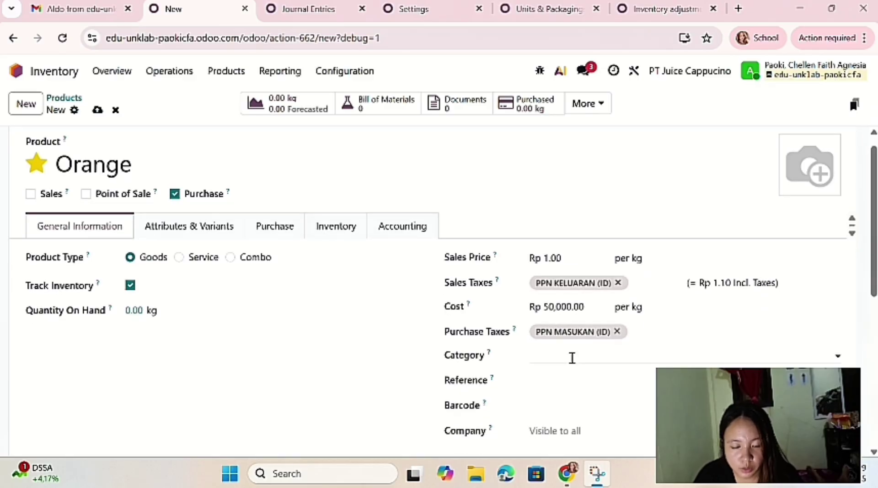
pyautogui.click(571, 358)
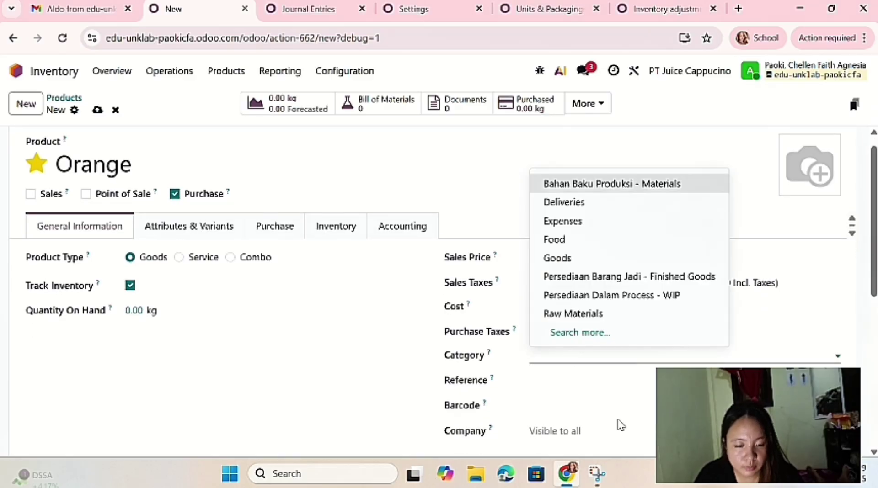
pyautogui.click(626, 398)
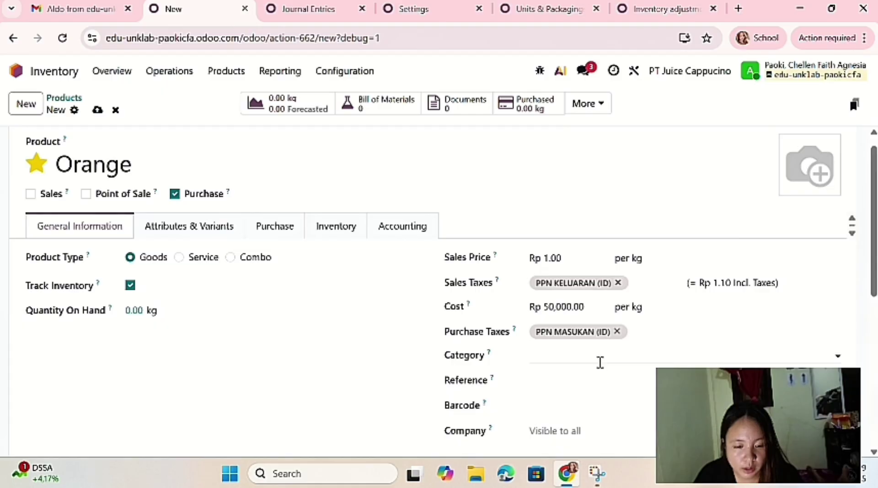
pyautogui.click(600, 362)
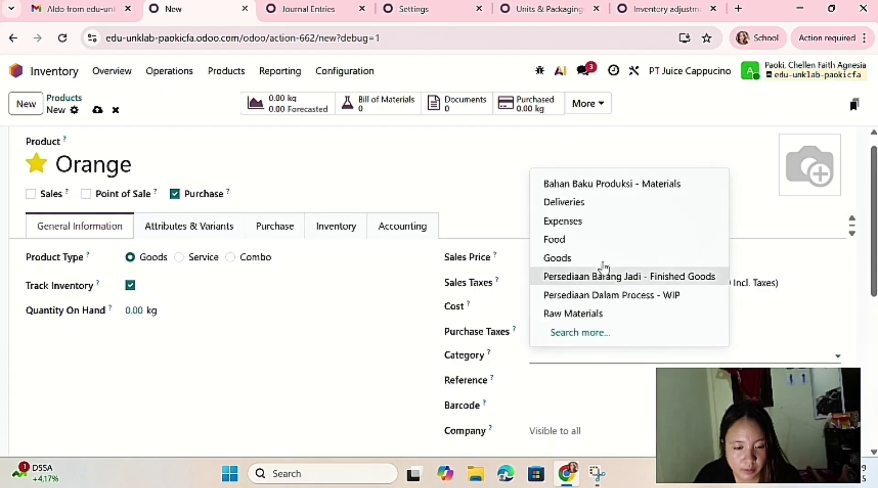
pyautogui.click(618, 195)
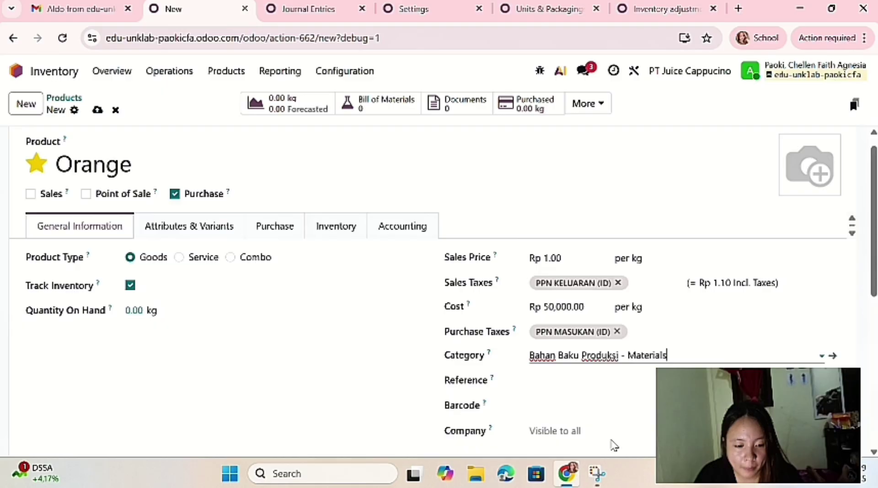
pyautogui.click(615, 425)
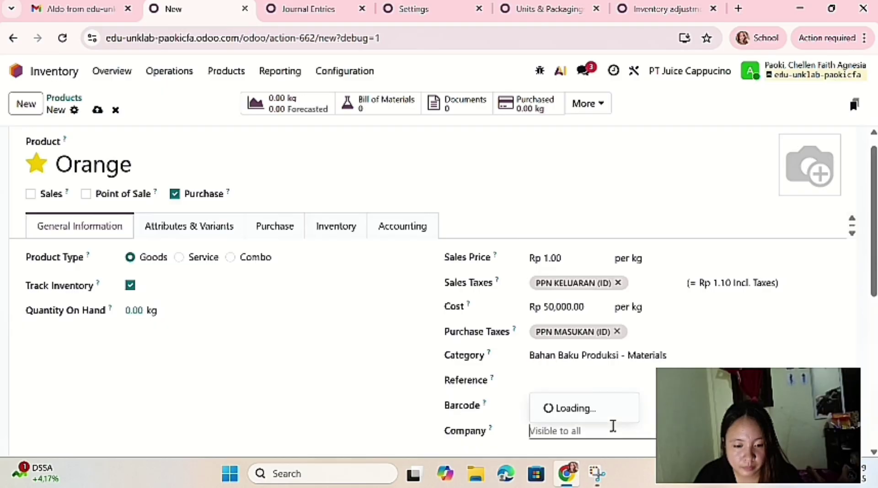
pyautogui.click(611, 306)
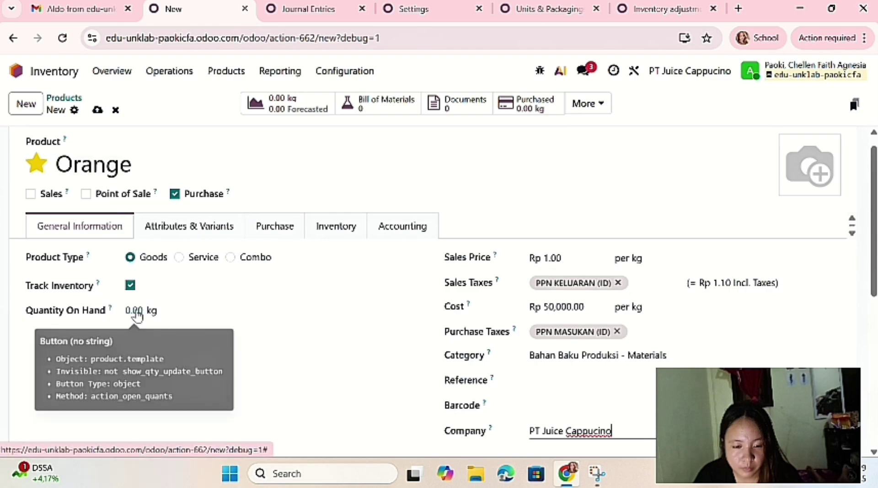
# - Record an on-hand quantity of 45 kg for Orange in the TKO/Stock location
pyautogui.click(139, 312)
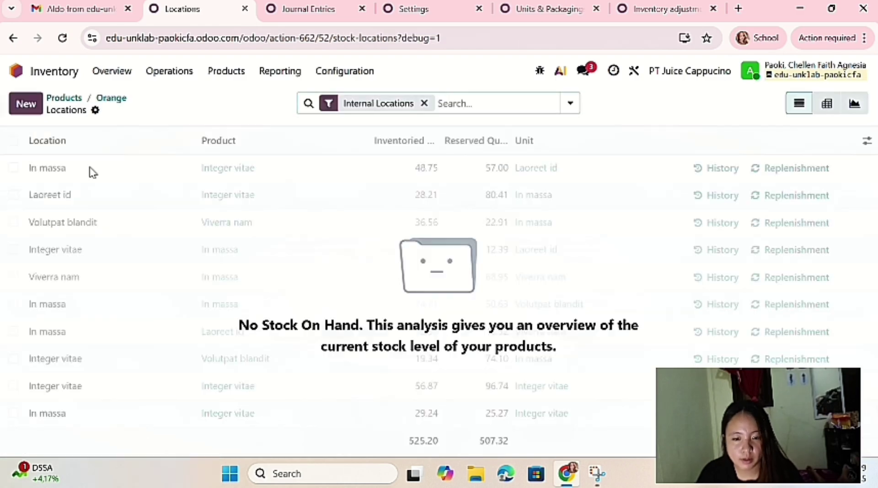
pyautogui.click(38, 105)
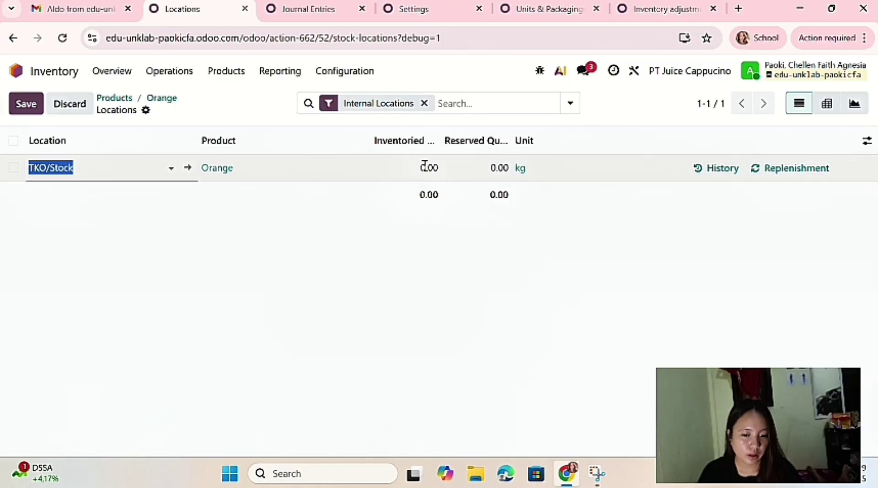
pyautogui.click(424, 167)
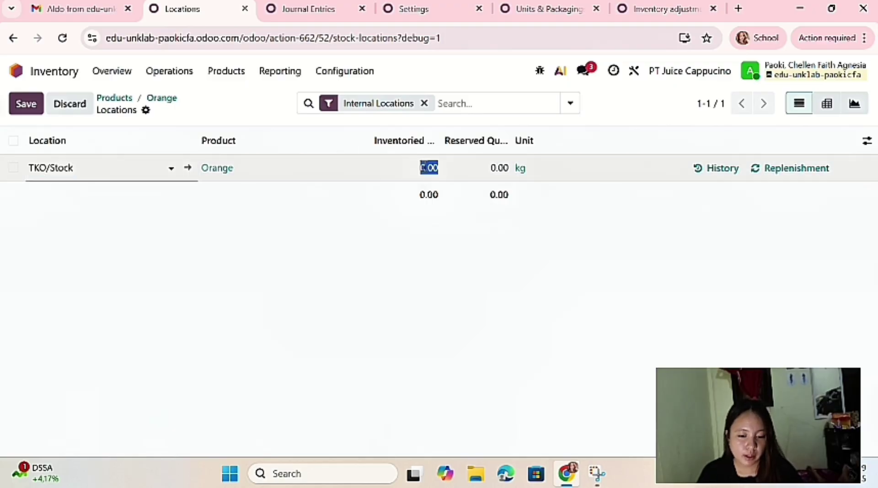
pyautogui.press('BackSpace')
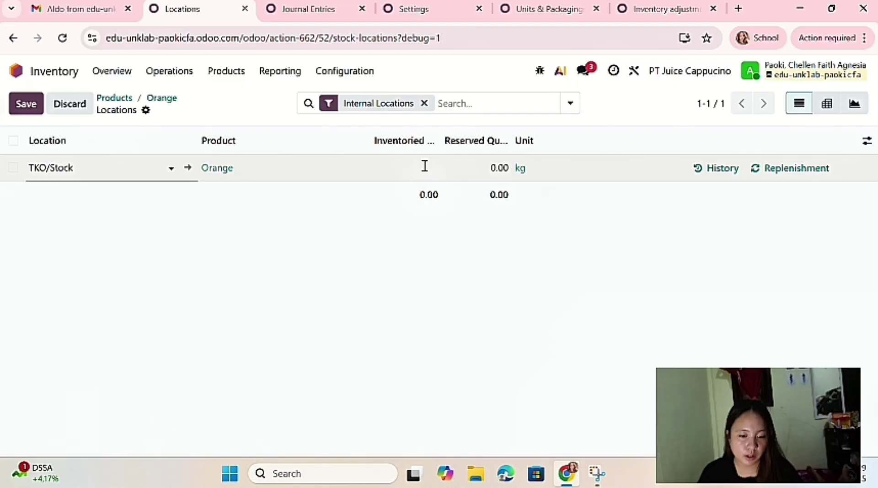
pyautogui.write('4')
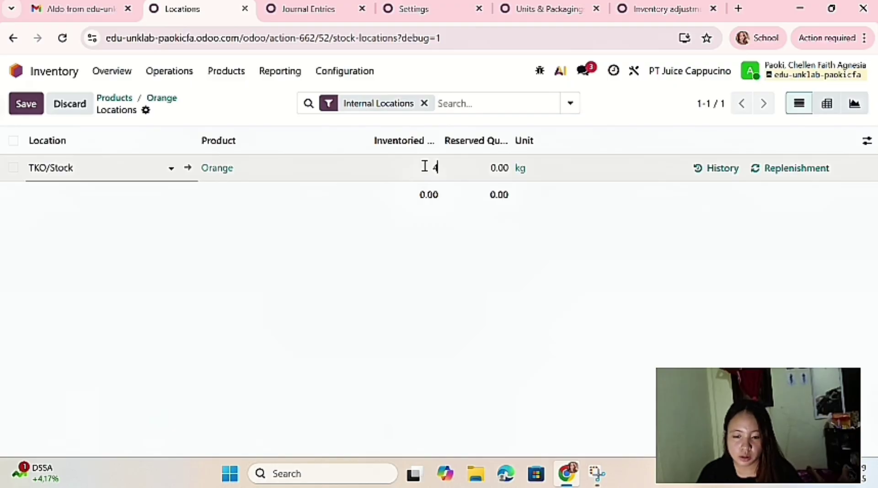
pyautogui.write('5')
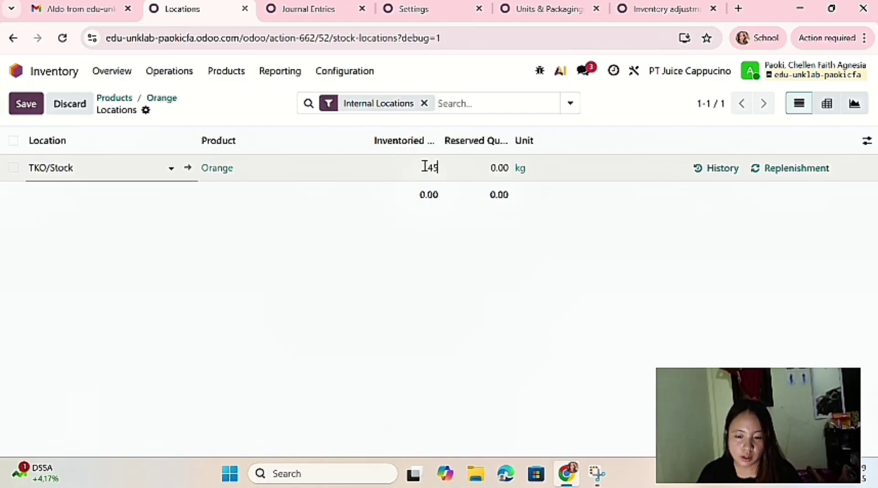
pyautogui.press('Return')
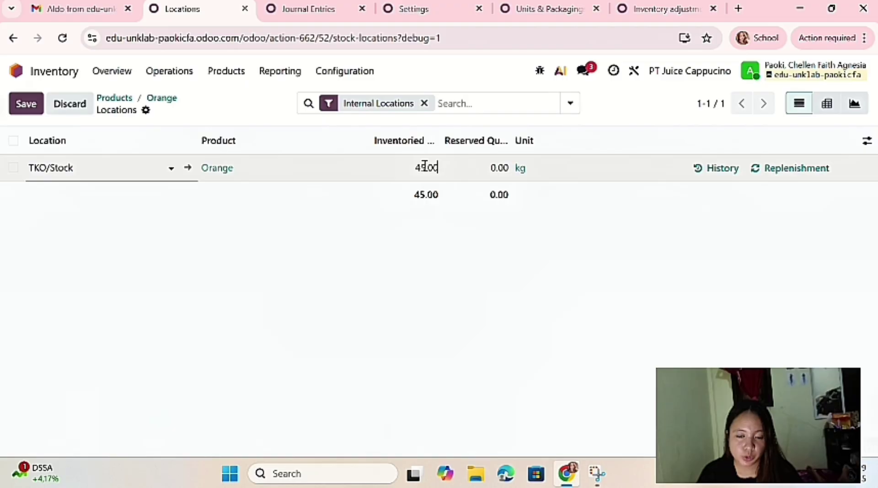
pyautogui.press('Escape')
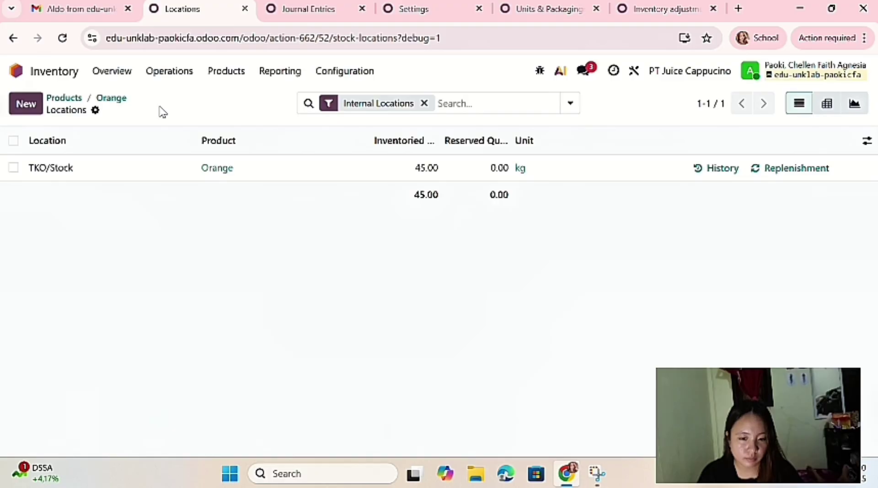
# - Refresh the posted journal entries to check the inventory valuation entry for Orange's opening stock
pyautogui.click(307, 10)
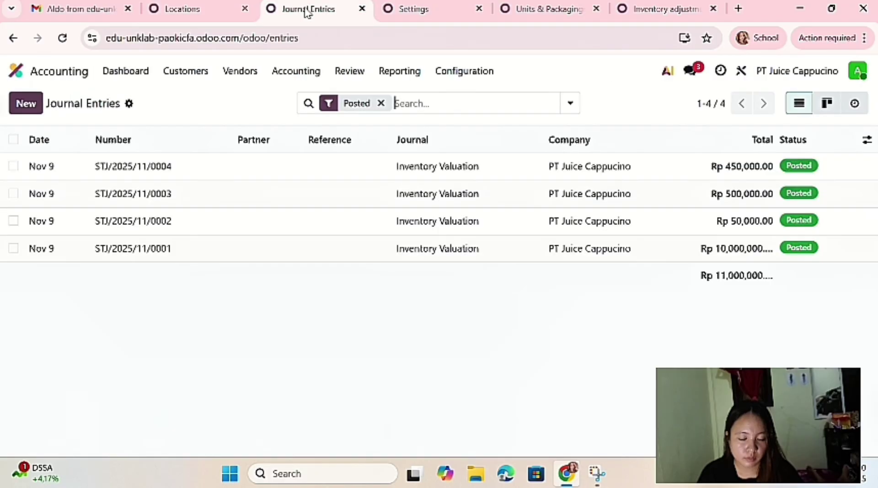
pyautogui.click(62, 39)
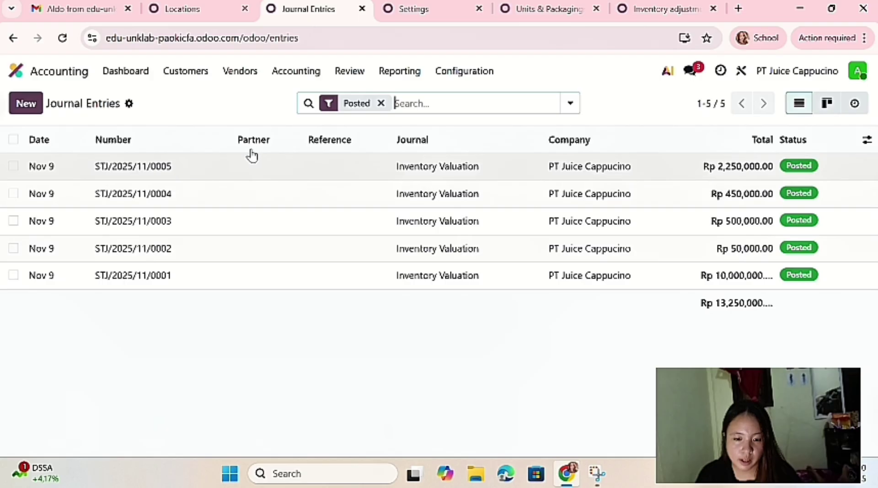
pyautogui.click(191, 13)
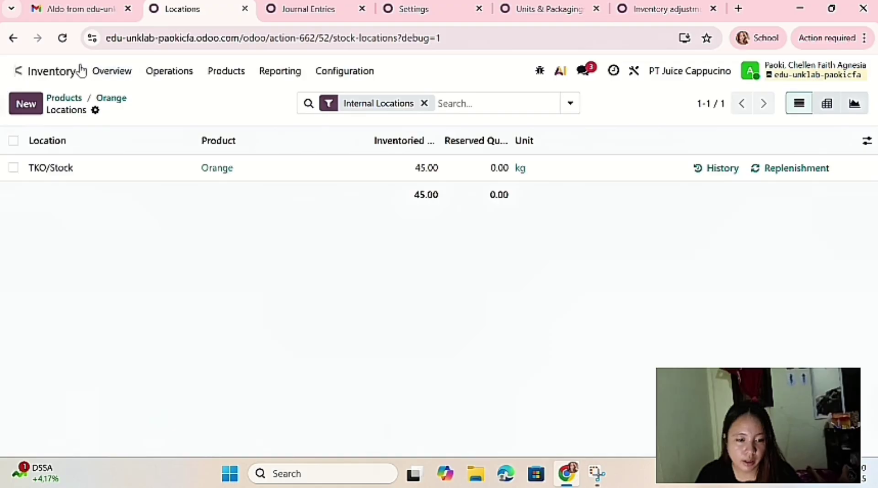
# - Create a new product named Botol, marked as a favorite and not available for sales
pyautogui.click(106, 103)
pyautogui.click(66, 98)
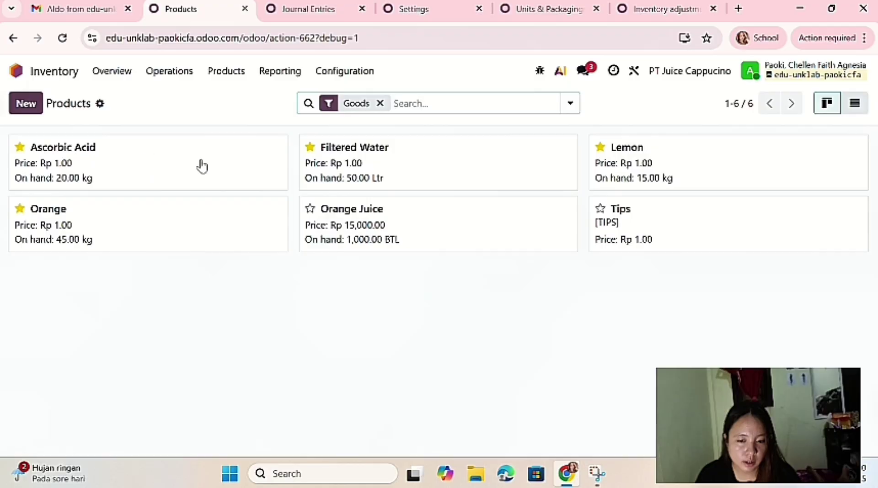
pyautogui.click(40, 111)
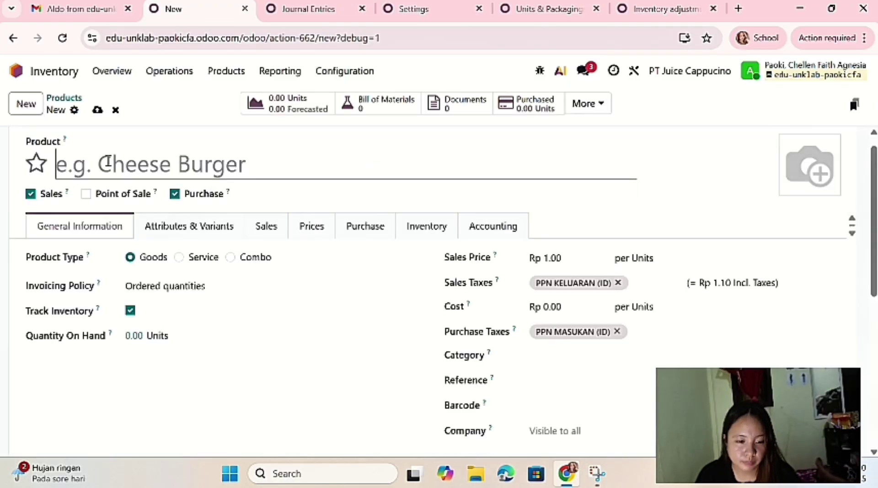
pyautogui.write('Botol')
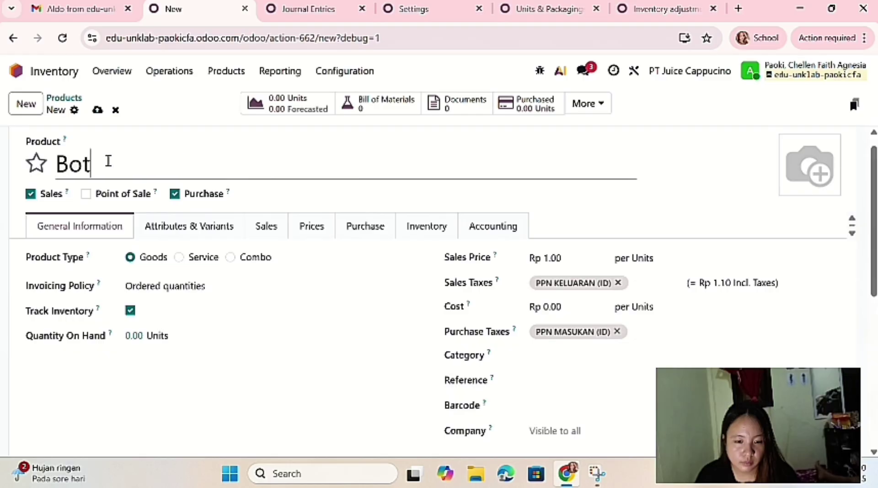
pyautogui.click(28, 163)
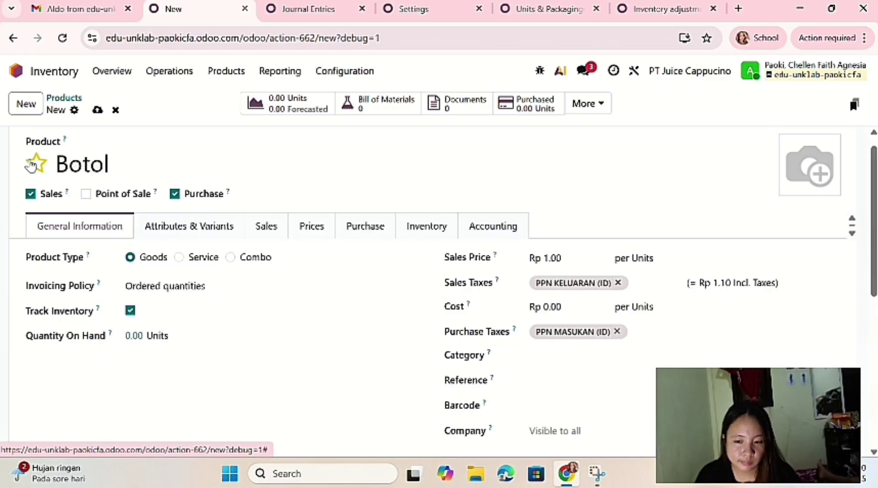
pyautogui.click(30, 194)
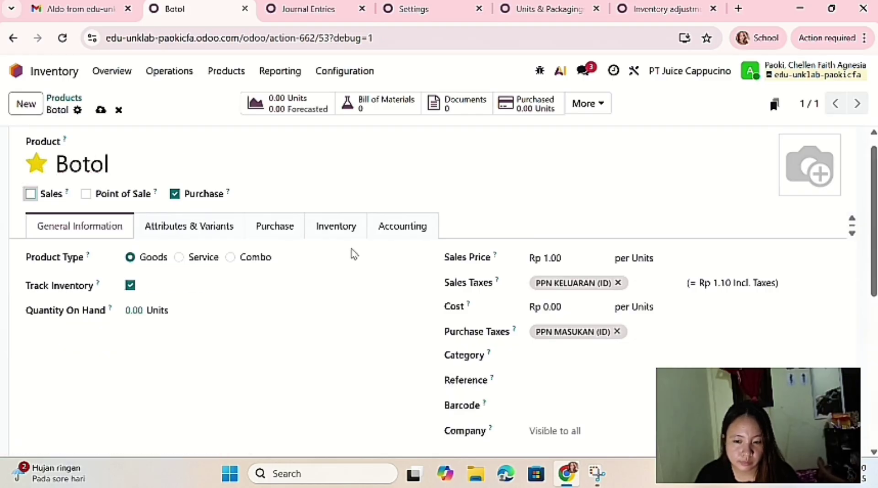
# - Set Botol's unit of measure to BTL and its cost to Rp 500,000
pyautogui.click(692, 257)
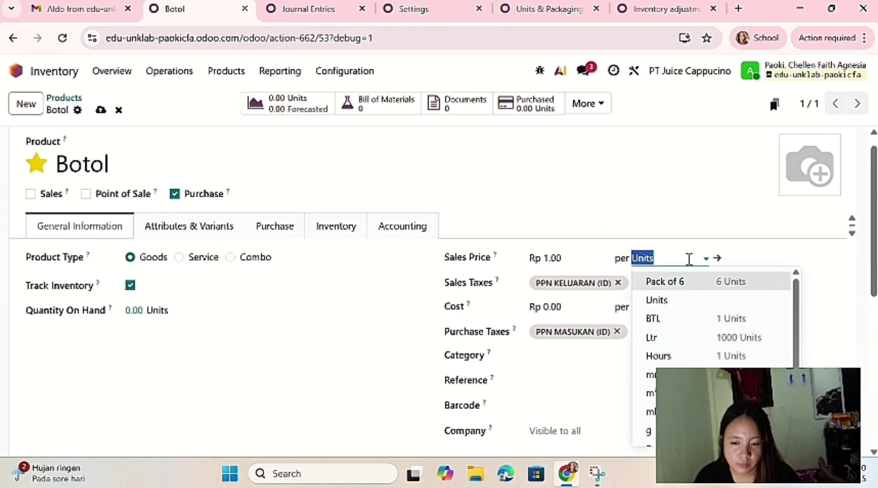
pyautogui.press('Escape')
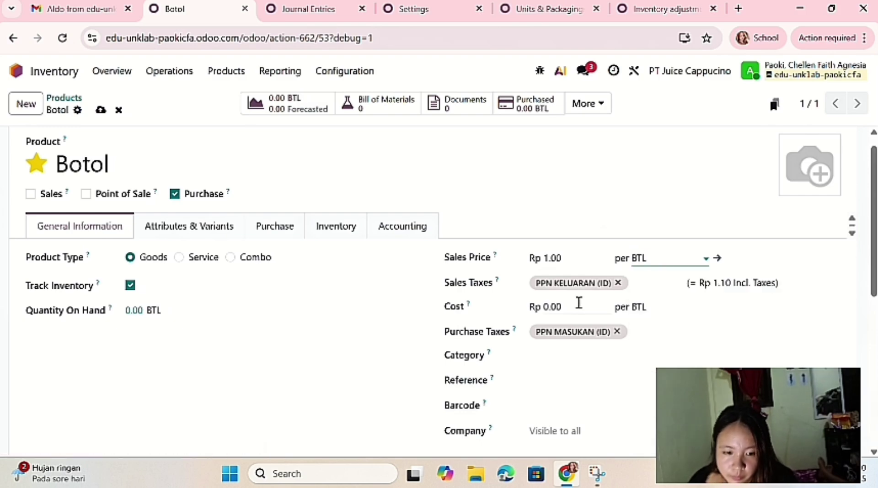
pyautogui.click(578, 303)
pyautogui.press('BackSpace')
pyautogui.write('50')
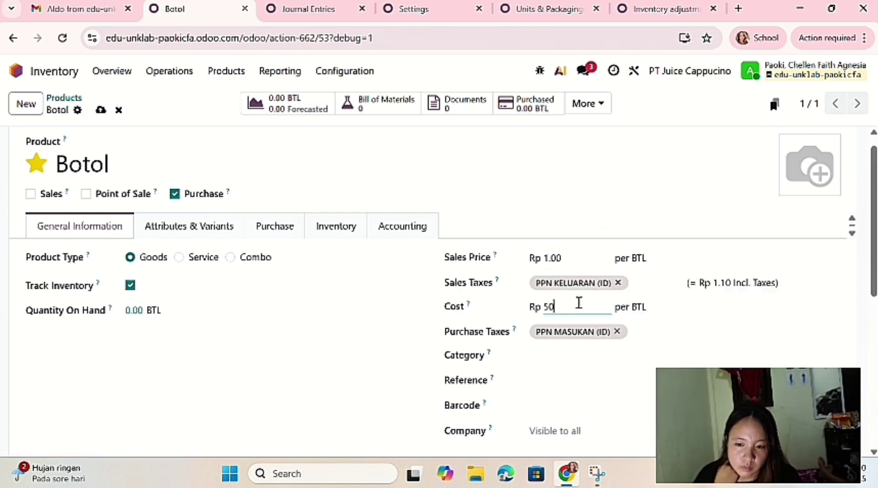
pyautogui.write('0000')
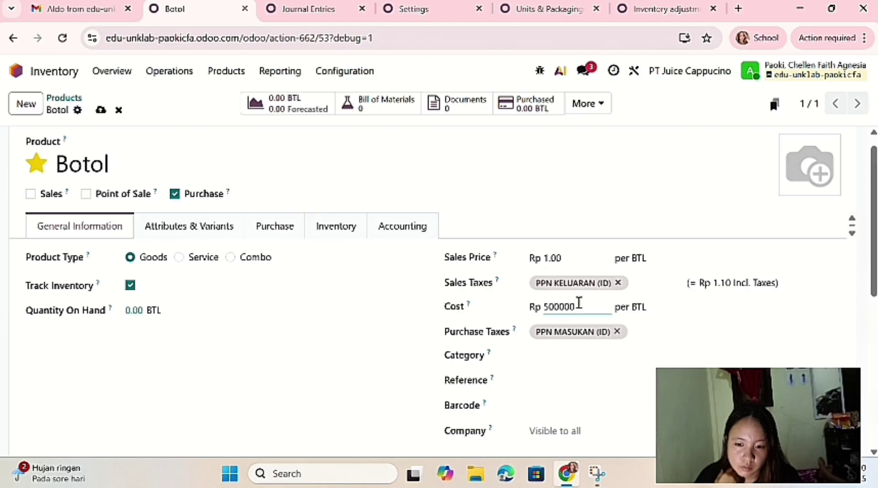
pyautogui.press('Return')
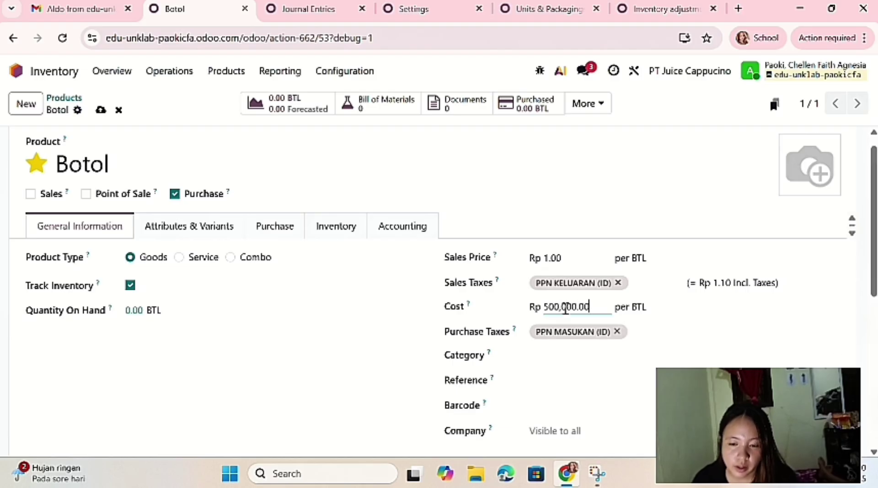
# - Assign Botol to the Bahan Baku Produksi - Materials category and the company PT Juice Cappucino
pyautogui.click(556, 355)
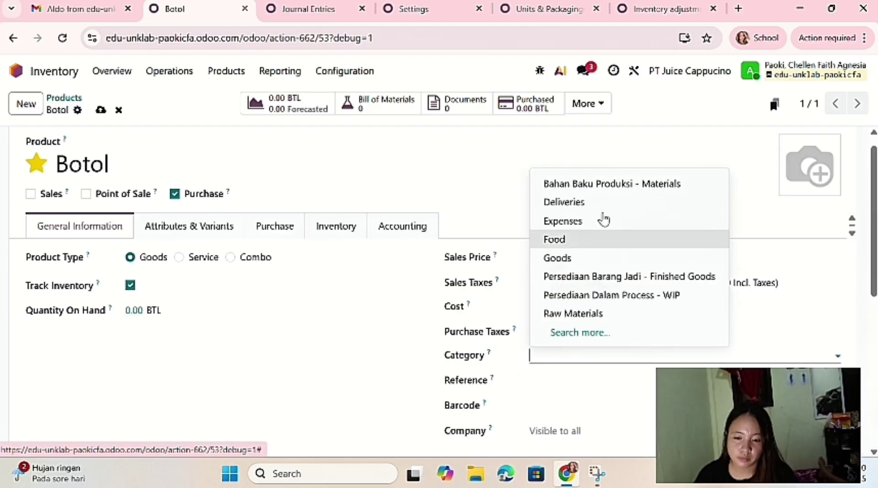
pyautogui.press('Escape')
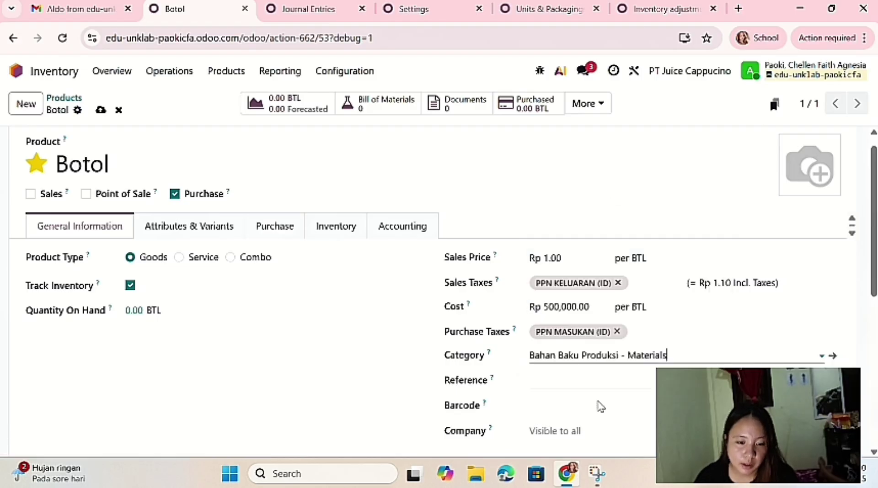
pyautogui.click(594, 435)
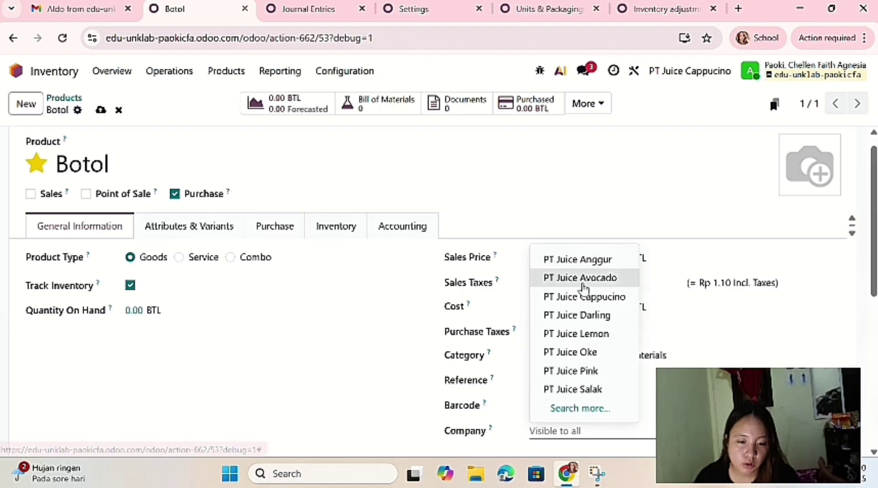
pyautogui.click(585, 298)
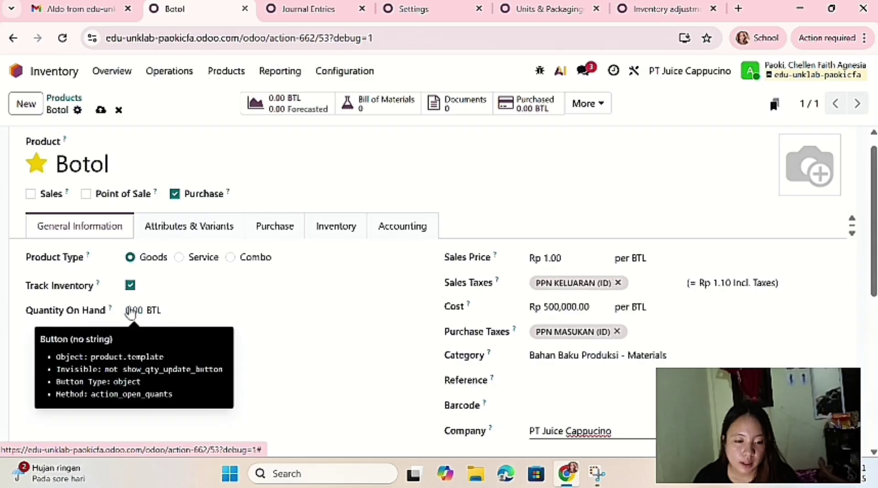
# - Record an on-hand quantity of 100 BTL for Botol in the TKO/Stock location and return to its product record
pyautogui.click(131, 311)
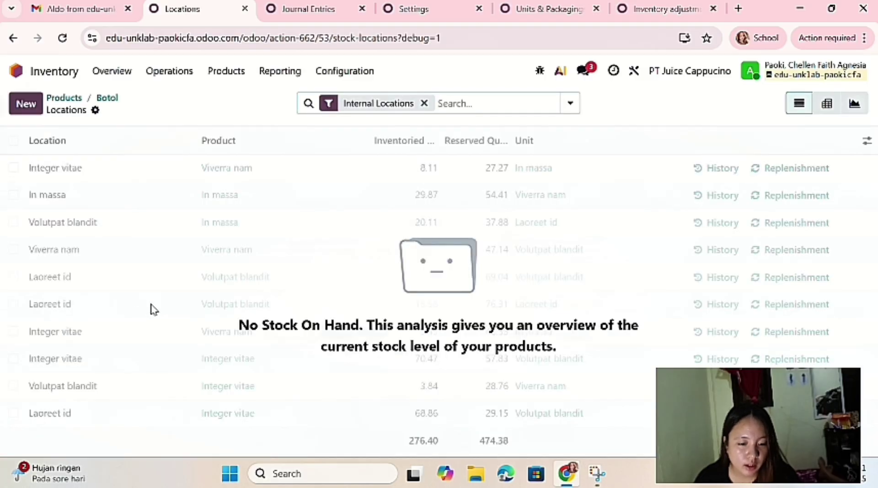
pyautogui.click(25, 104)
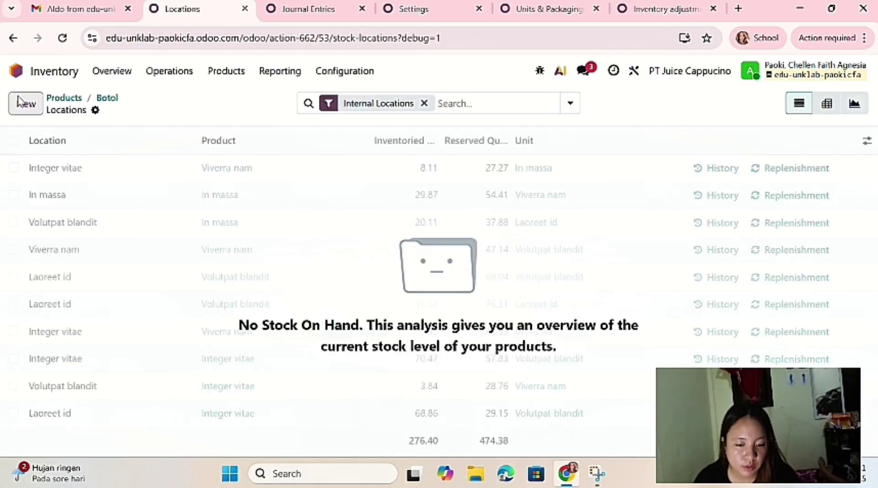
pyautogui.click(414, 167)
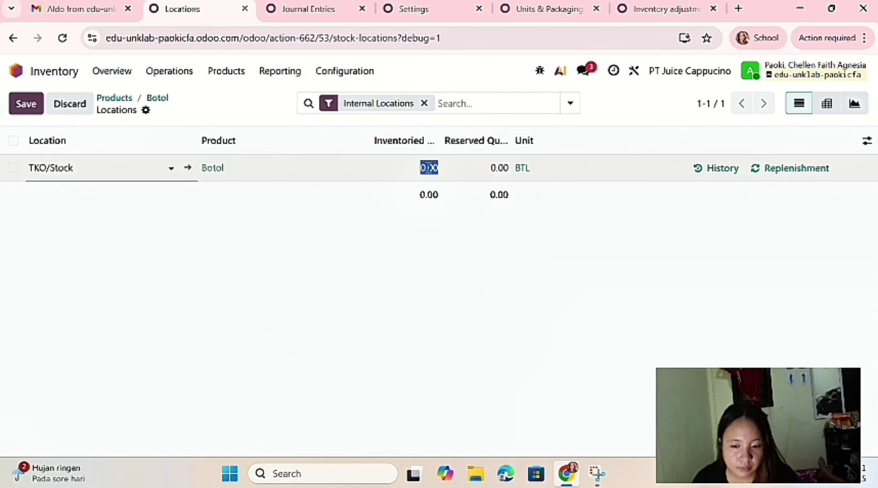
pyautogui.press('BackSpace')
pyautogui.write('100')
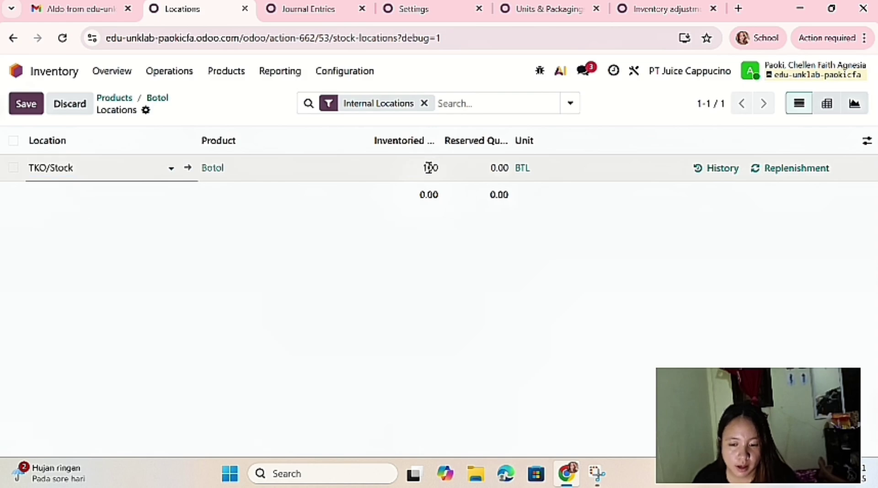
pyautogui.press('Return')
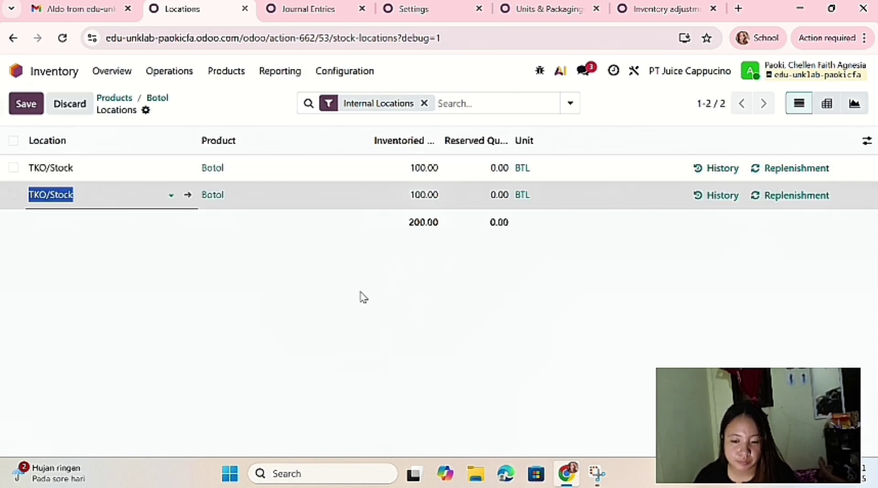
pyautogui.click(231, 114)
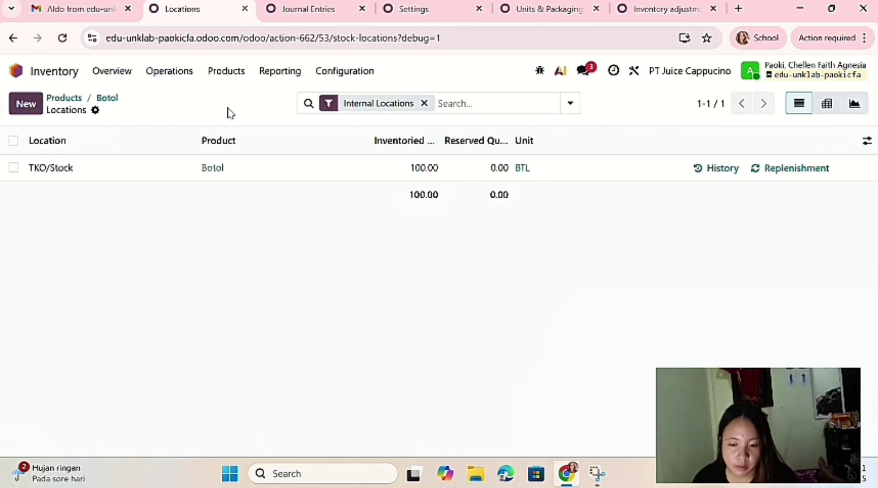
pyautogui.click(106, 97)
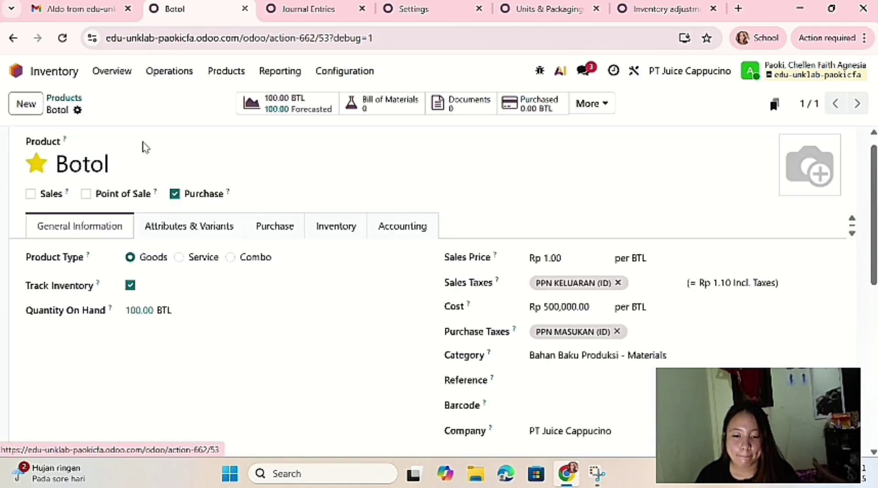
# - Review Botol's product details and refresh the posted journal entries to check its inventory valuation entry
pyautogui.scroll(-1, 290, 327)
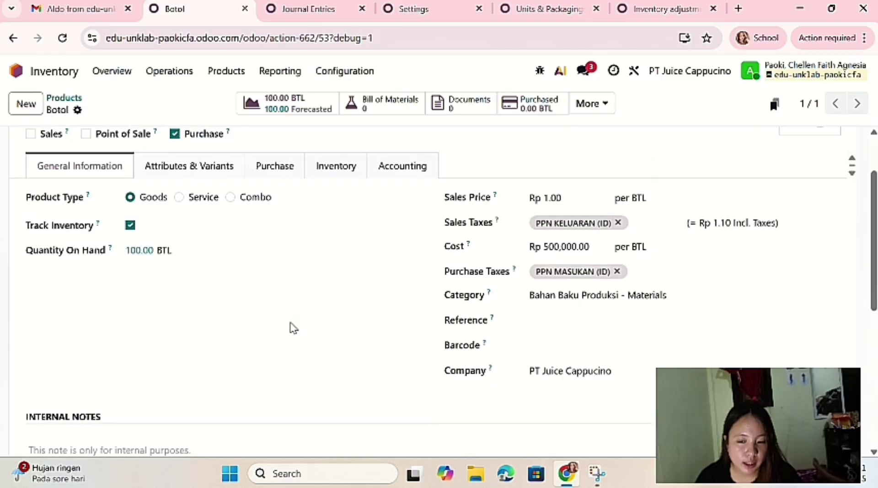
pyautogui.scroll(1, 293, 327)
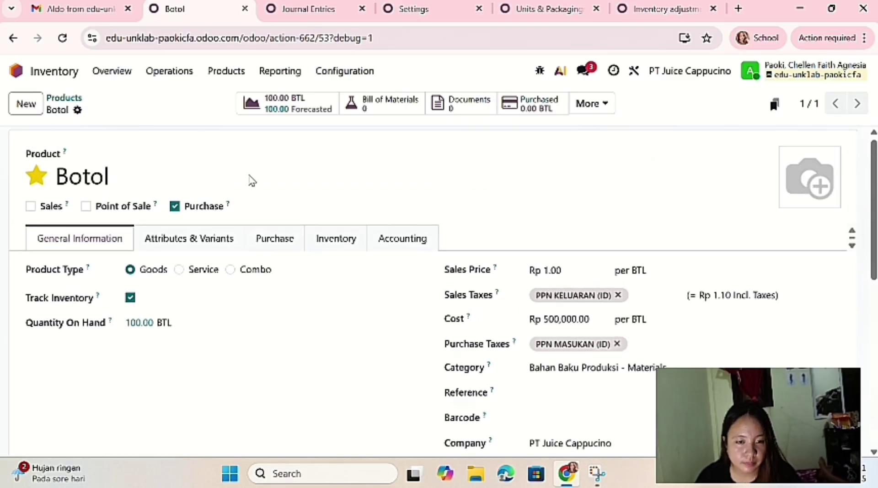
pyautogui.click(294, 13)
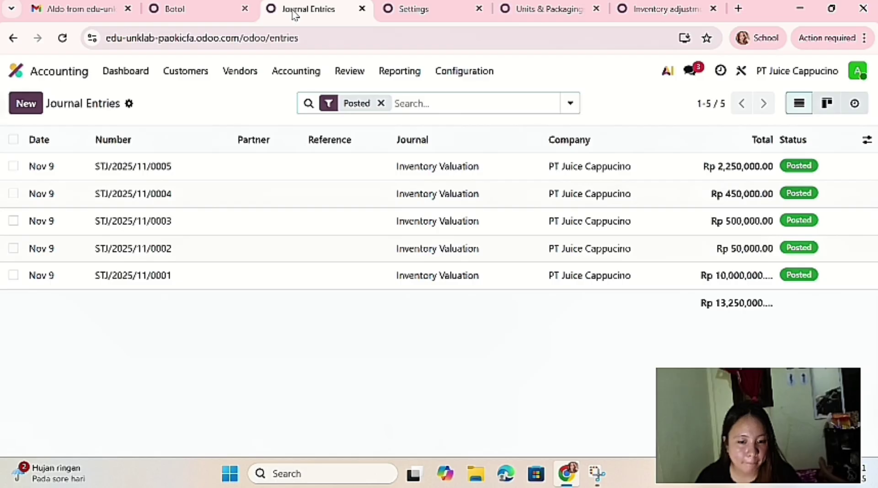
pyautogui.click(71, 40)
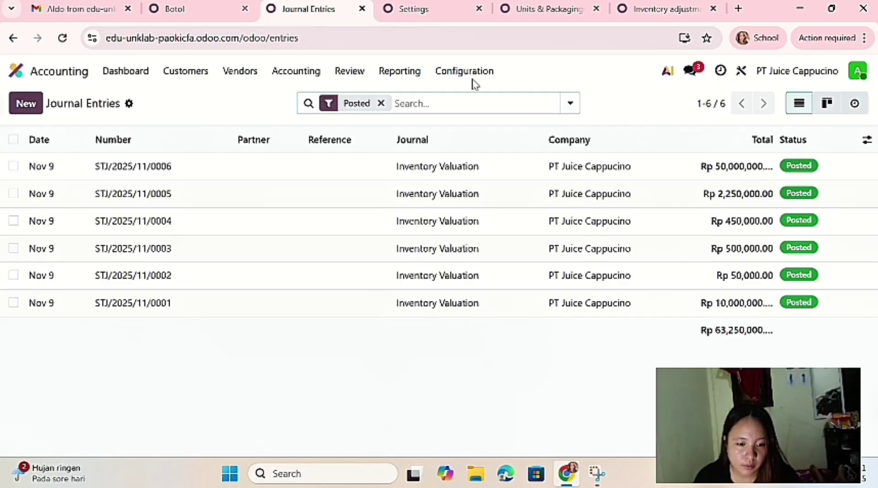
# - Change Botol's unit of measure to Units and set its cost to Rp 500
pyautogui.hotkey('ctrl', 'shift', 'Tab')
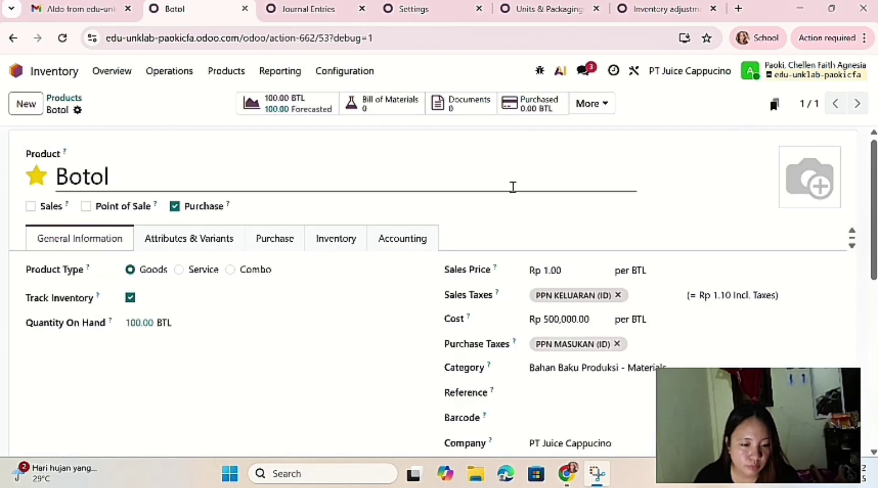
pyautogui.click(656, 271)
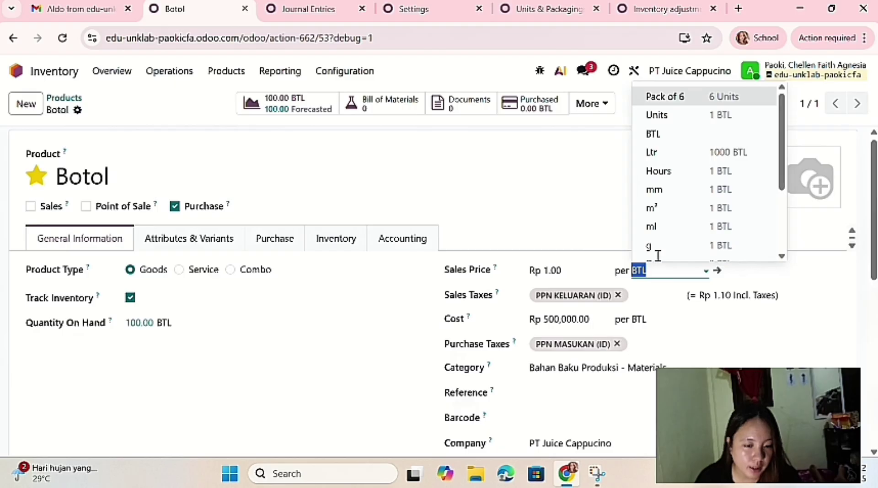
pyautogui.click(666, 118)
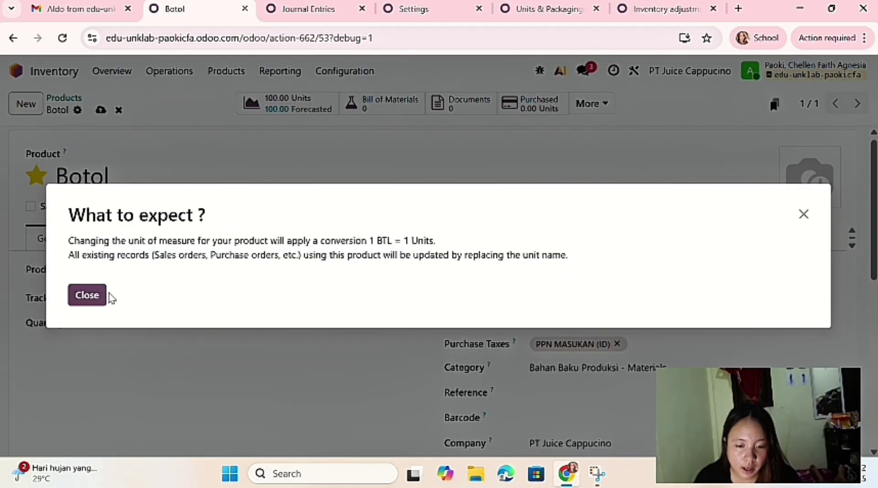
pyautogui.click(84, 297)
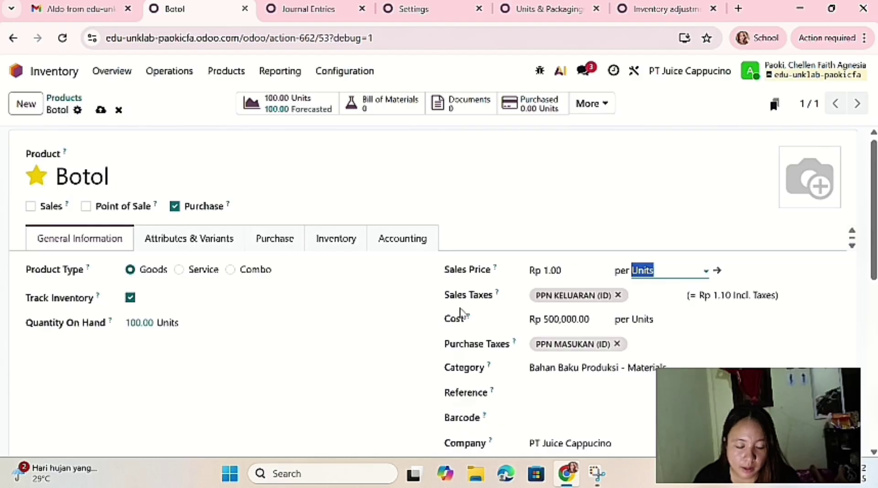
pyautogui.click(583, 317)
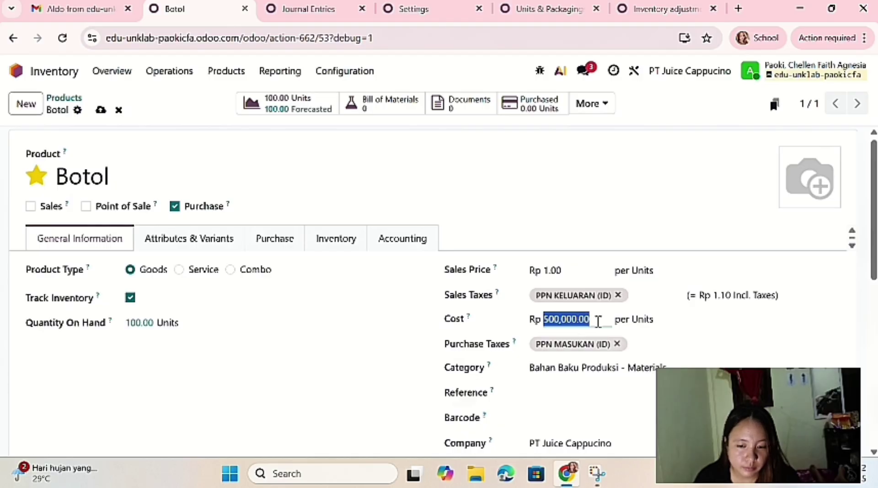
pyautogui.press('BackSpace')
pyautogui.write('500')
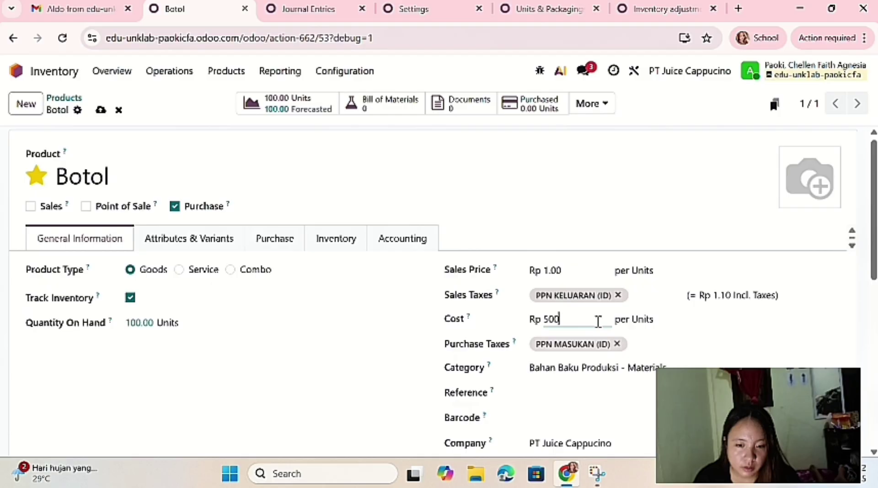
pyautogui.write('.00')
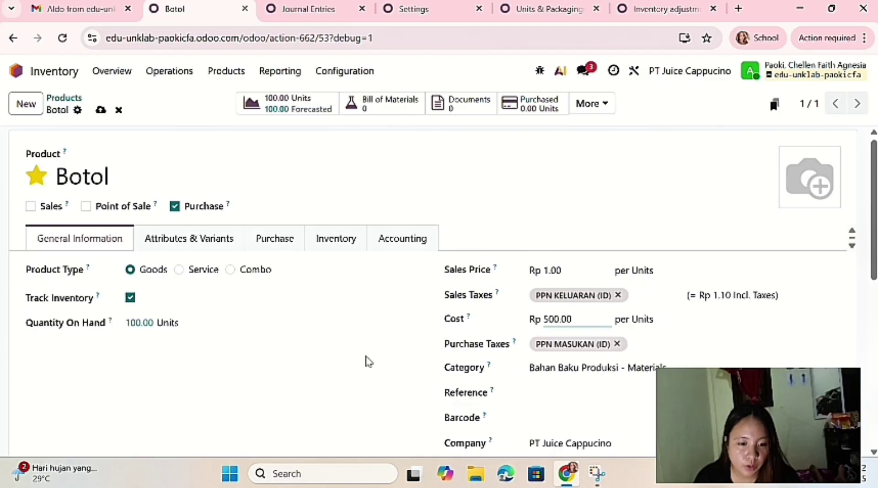
# - Try to save Botol's changed unit of measure and cost, and open its on-hand quantity
pyautogui.click(369, 361)
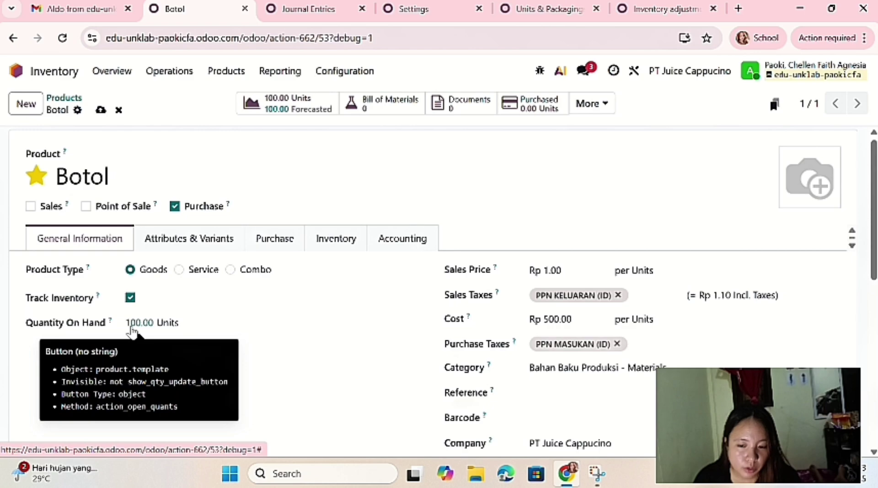
pyautogui.click(130, 325)
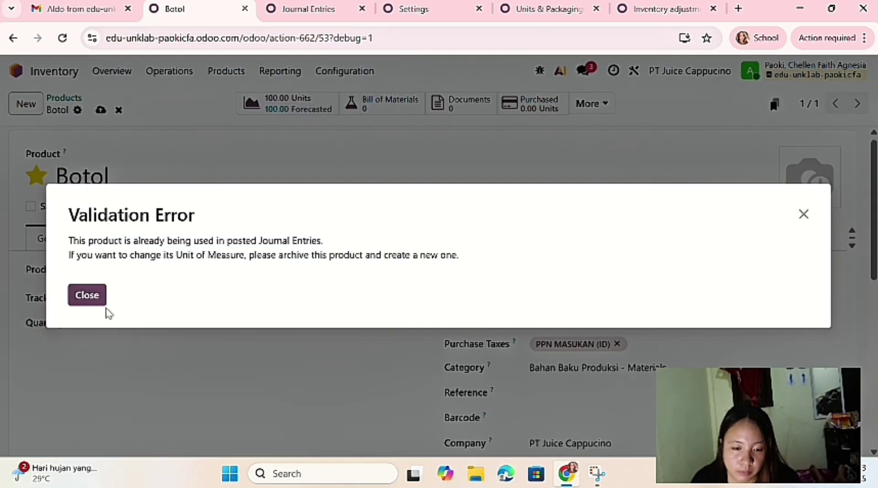
pyautogui.click(87, 295)
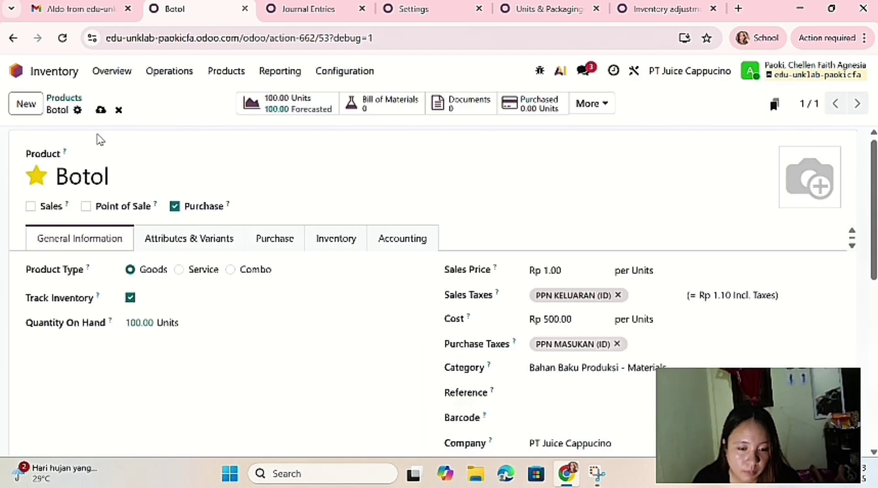
pyautogui.click(100, 109)
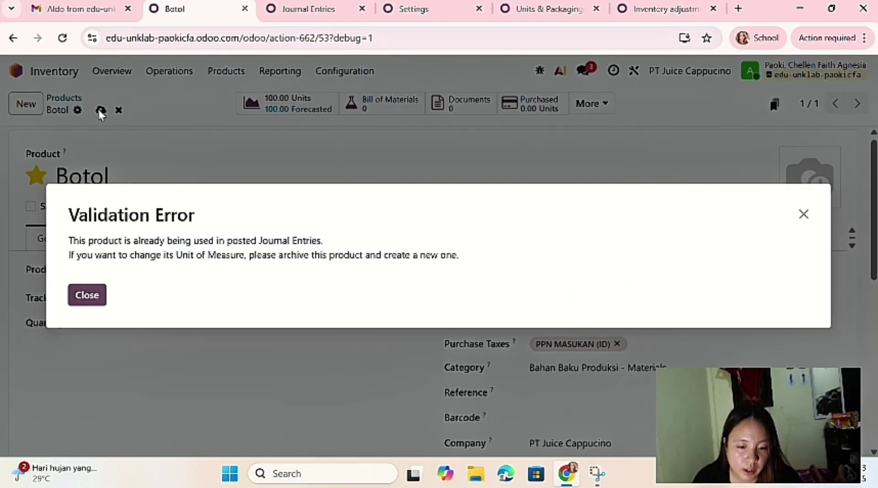
pyautogui.click(87, 295)
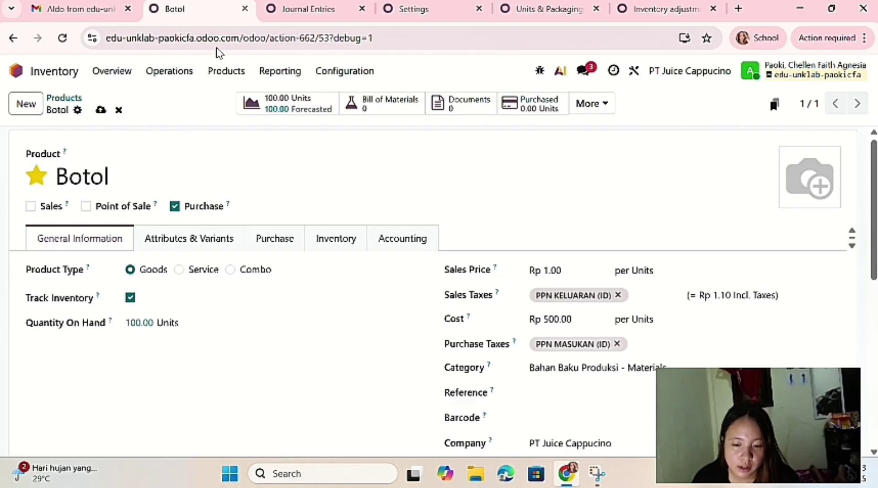
# - Refresh the posted journal entries and reset inventory valuation entry STJ/2025/11/0006 to draft
pyautogui.click(286, 11)
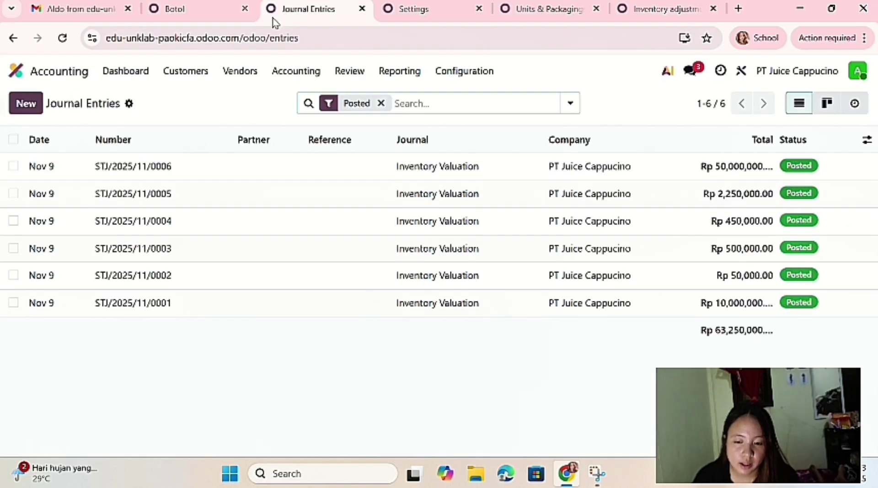
pyautogui.click(62, 38)
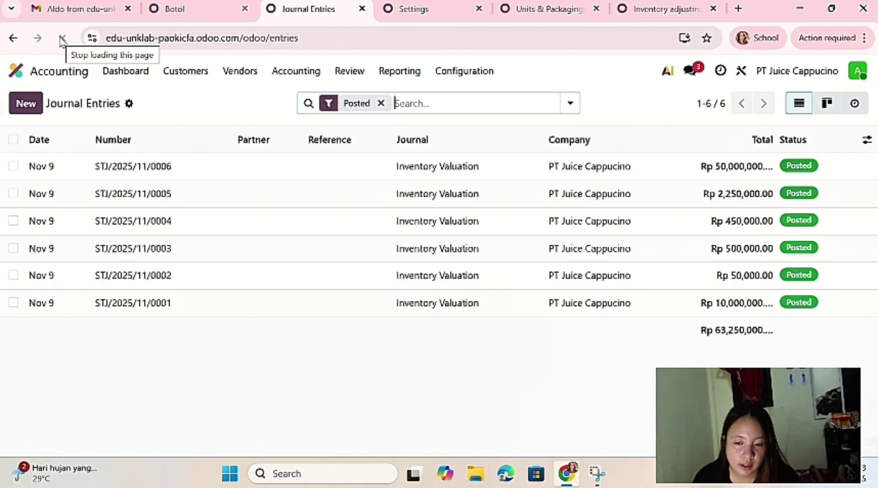
pyautogui.click(487, 172)
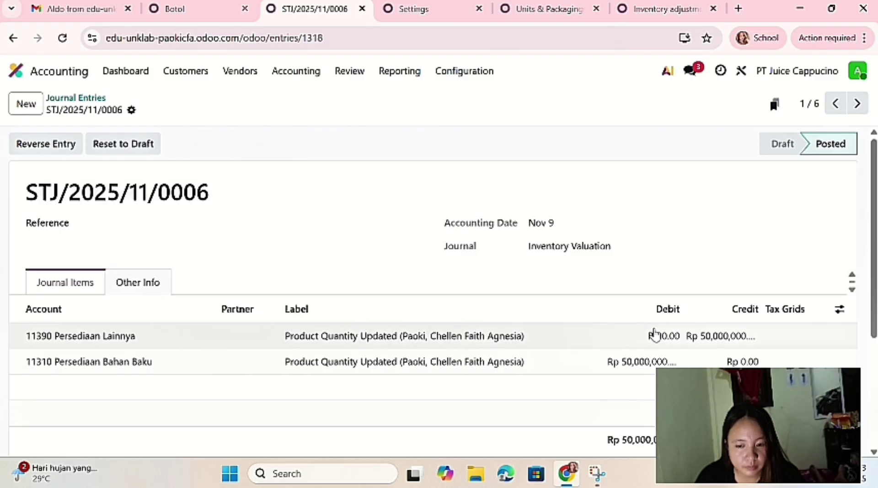
pyautogui.click(147, 145)
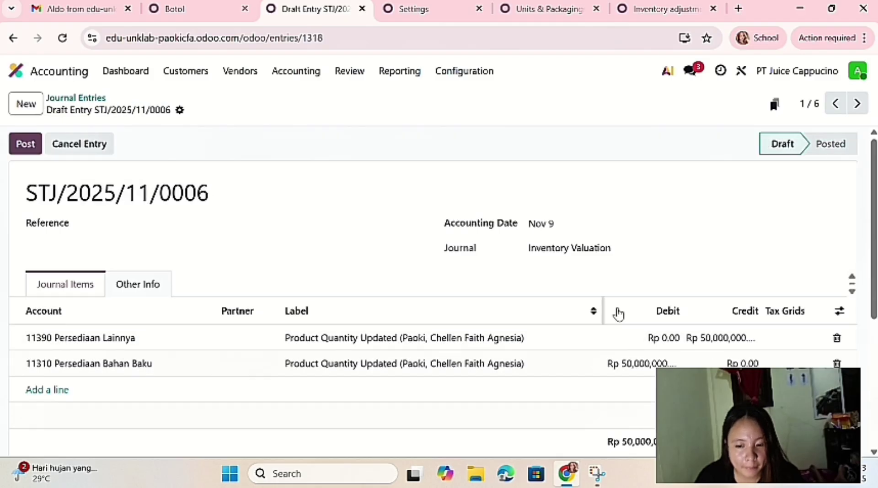
# - Set the credit of the 11390 Persediaan Lainnya line to Rp 50,000 in entry STJ/2025/11/0006
pyautogui.click(731, 338)
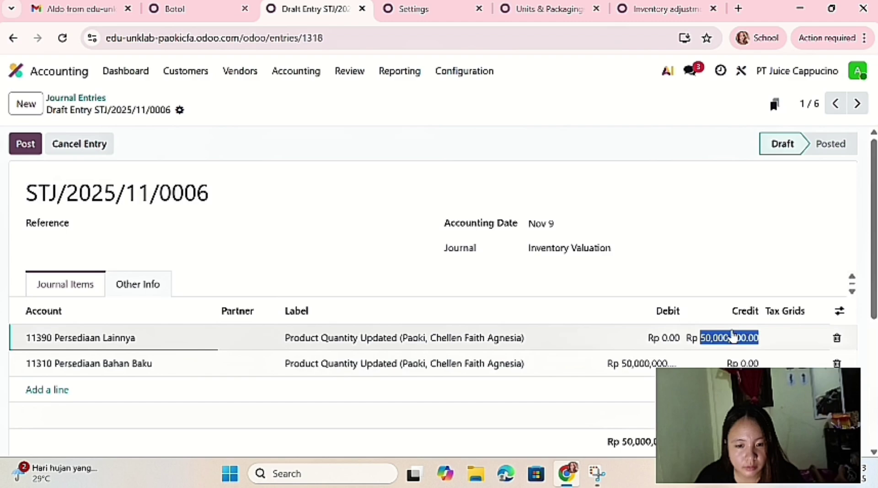
pyautogui.press('BackSpace')
pyautogui.write('5')
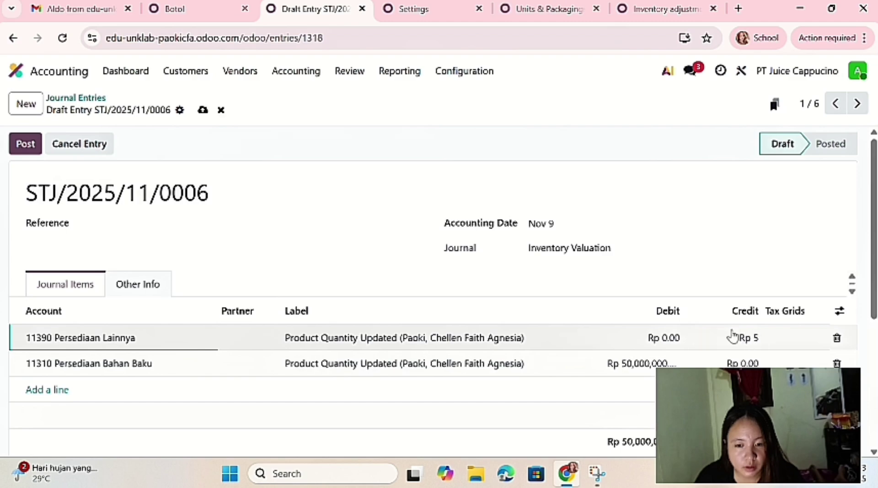
pyautogui.write('0')
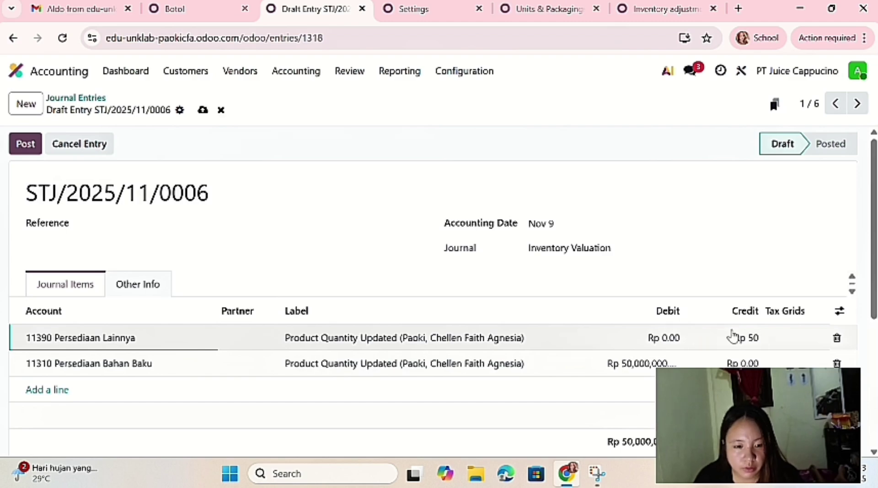
pyautogui.write('000')
pyautogui.press('Return')
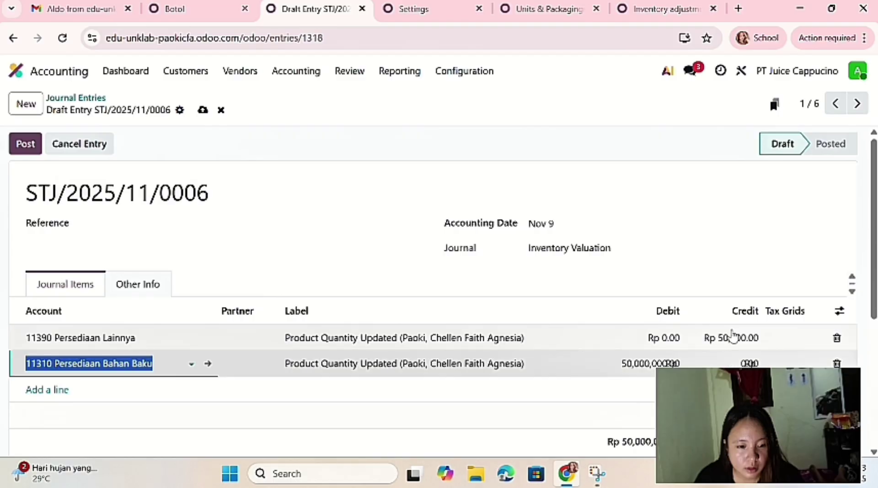
# - Set the debit of the 11310 Persediaan Bahan Baku line to Rp 50,000 and post the entry
pyautogui.click(646, 366)
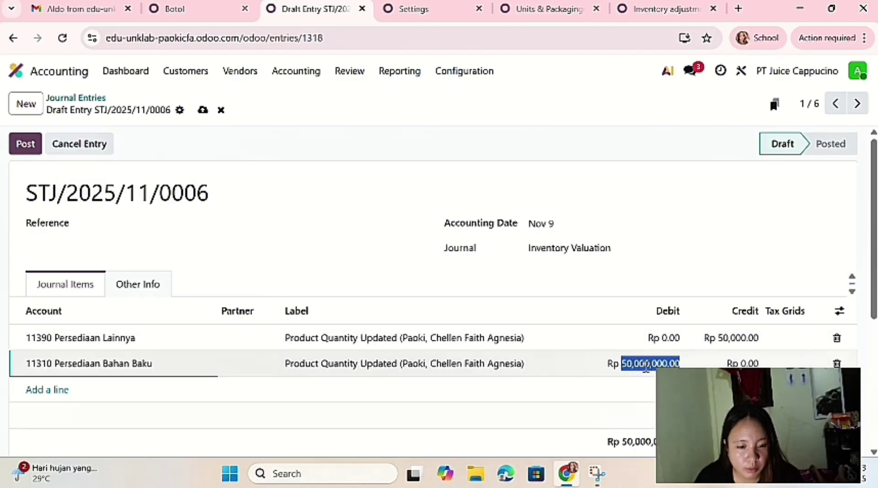
pyautogui.press('BackSpace')
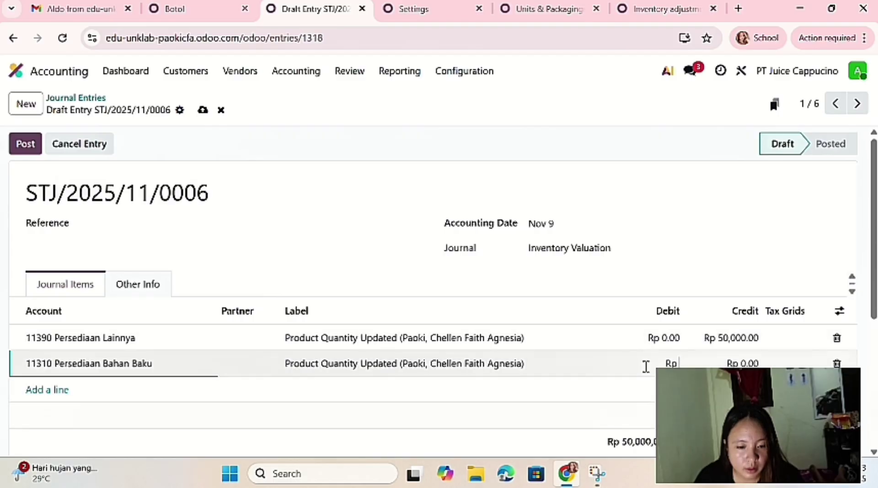
pyautogui.write('50000')
pyautogui.press('Return')
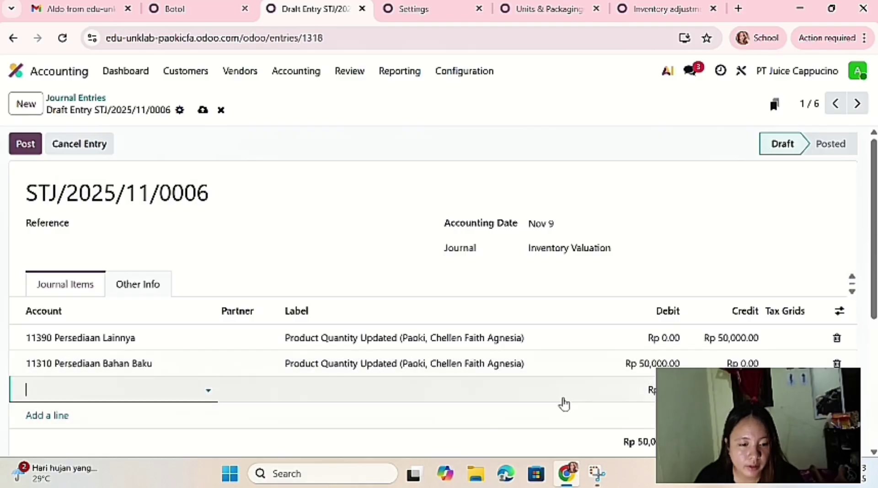
pyautogui.press('Escape')
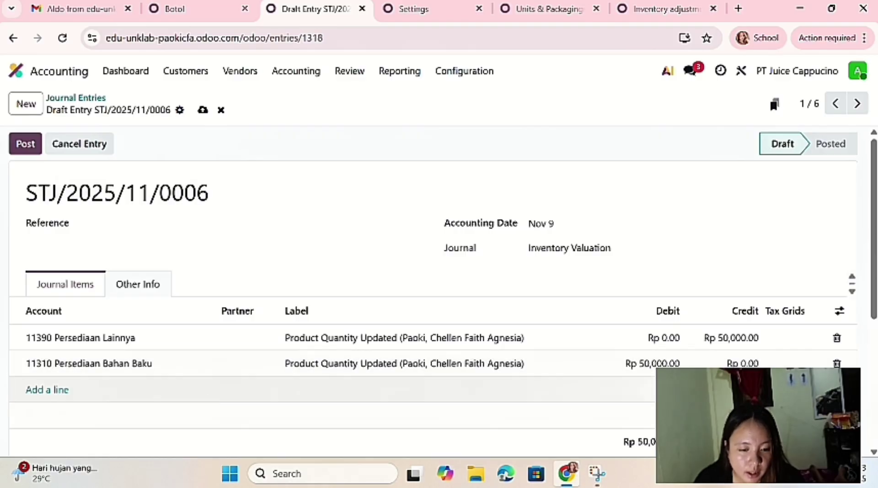
pyautogui.click(14, 143)
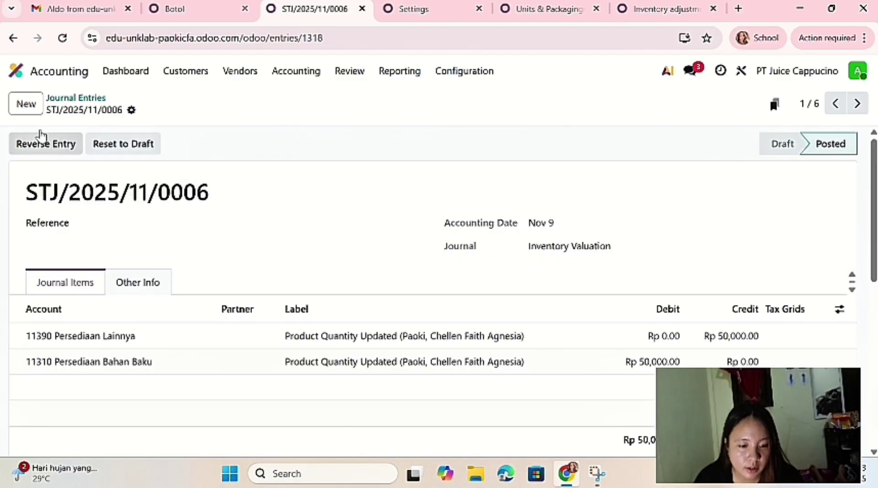
# - Try again to save the pending changes on the Botol product record
pyautogui.click(176, 9)
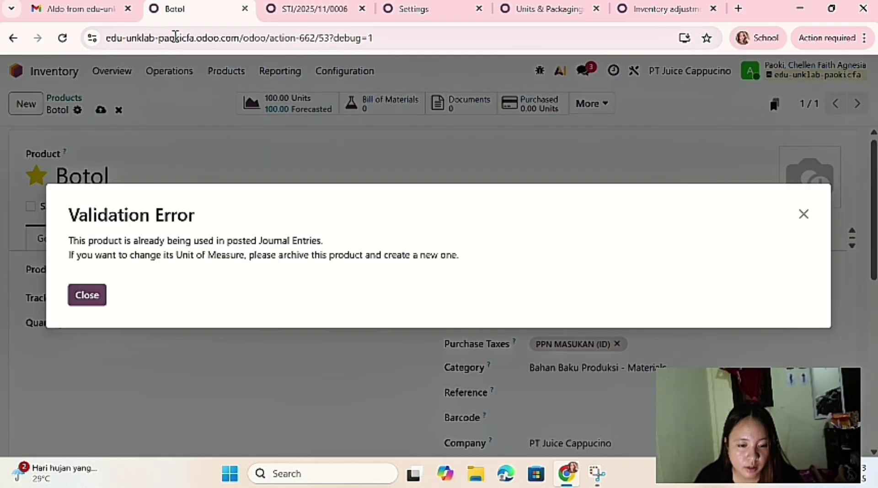
pyautogui.click(78, 295)
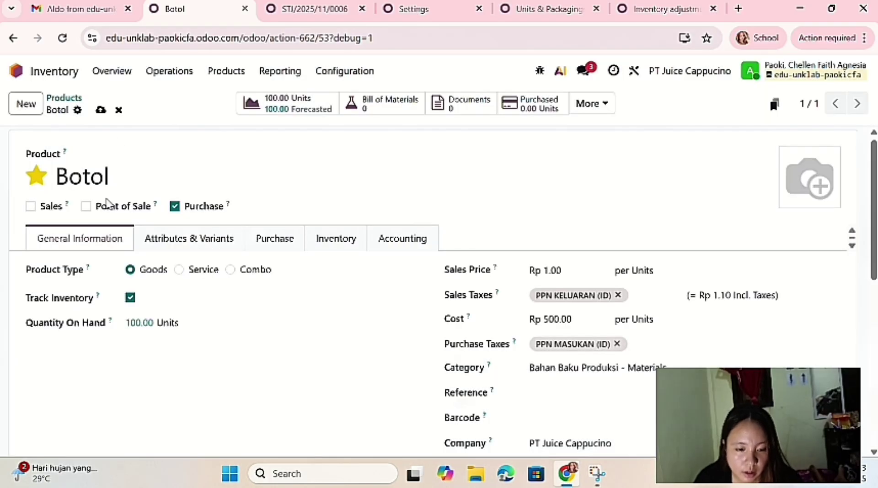
pyautogui.click(101, 110)
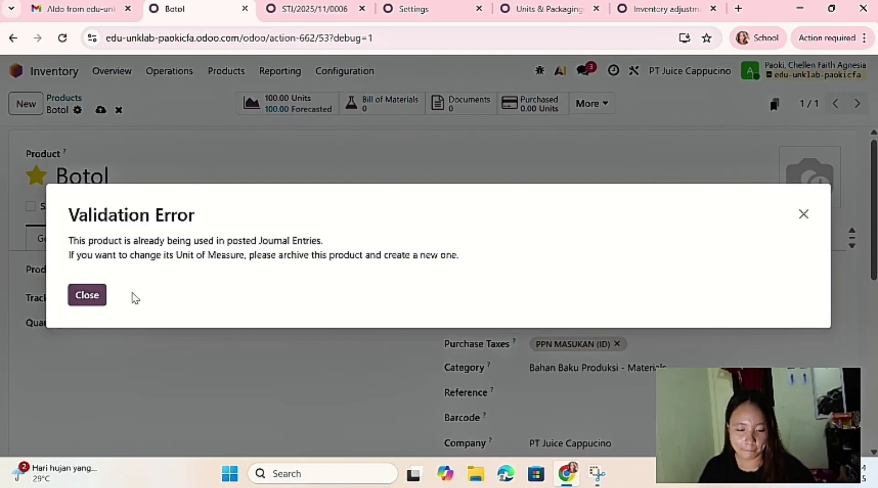
pyautogui.click(98, 302)
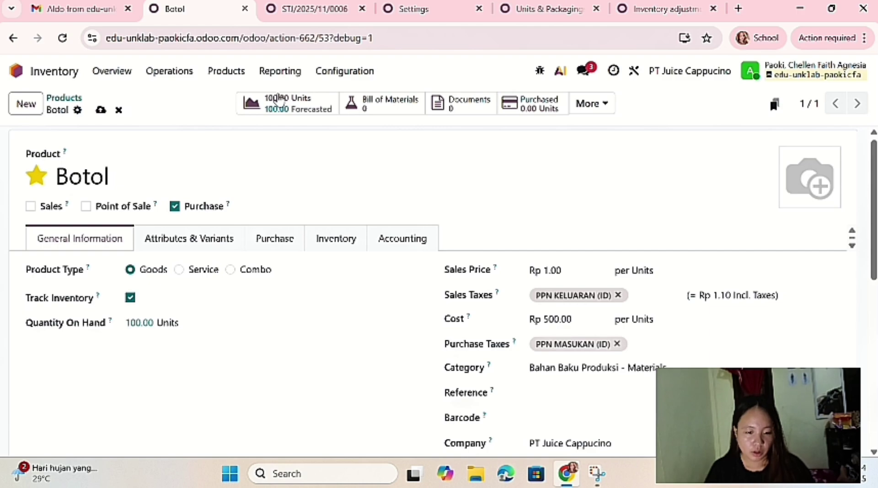
# - Reset journal entry STJ/2025/11/0001 to draft, change its accounting date to November 1, 2025, and post it again
pyautogui.click(284, 20)
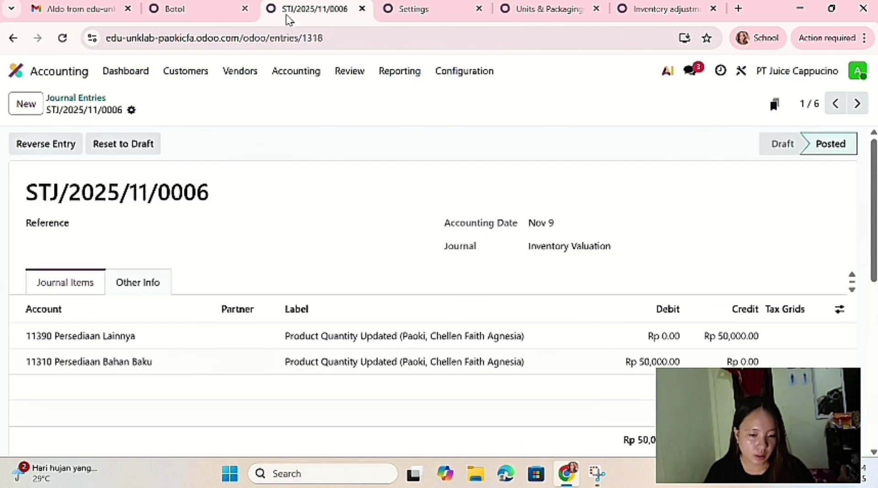
pyautogui.click(100, 98)
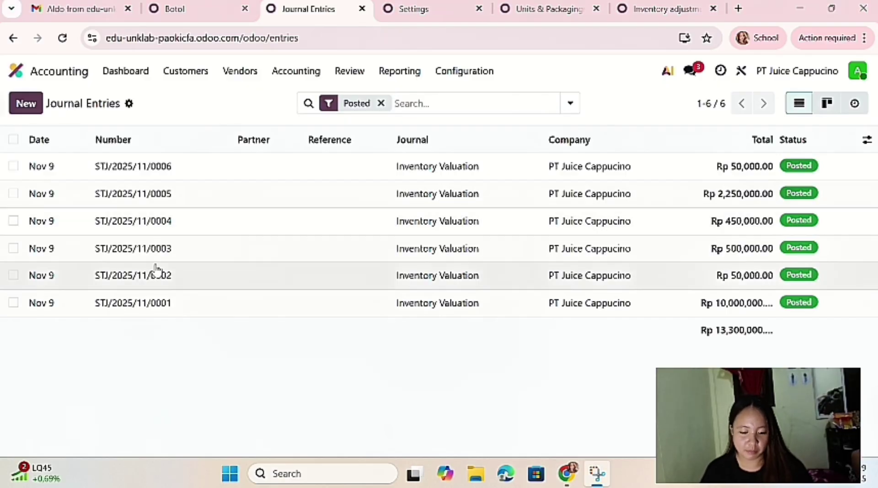
pyautogui.click(187, 167)
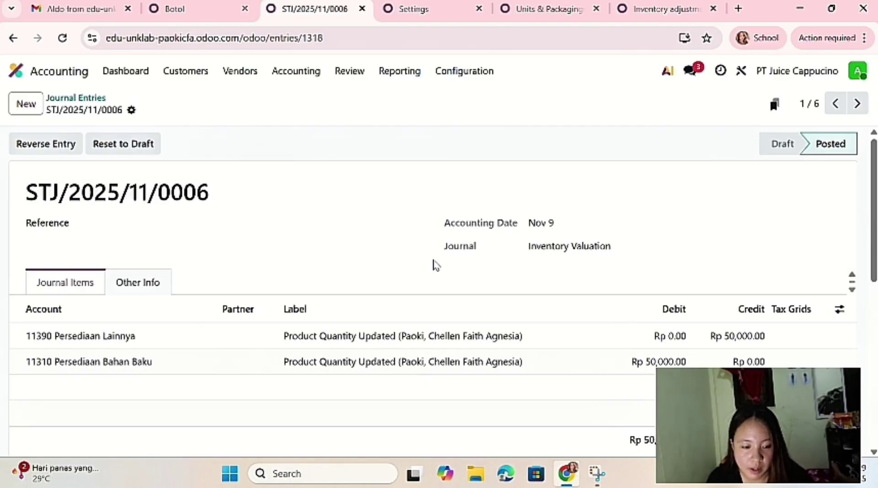
pyautogui.hotkey('alt', 'p')
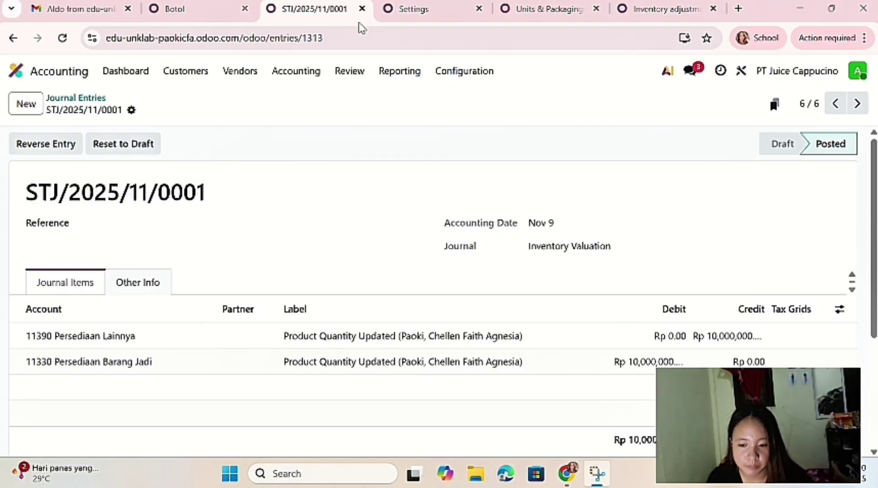
pyautogui.click(137, 142)
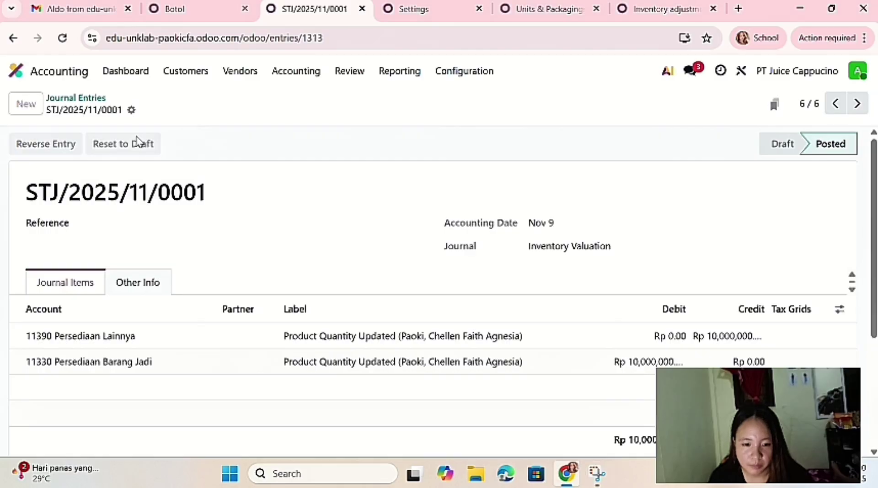
pyautogui.click(568, 225)
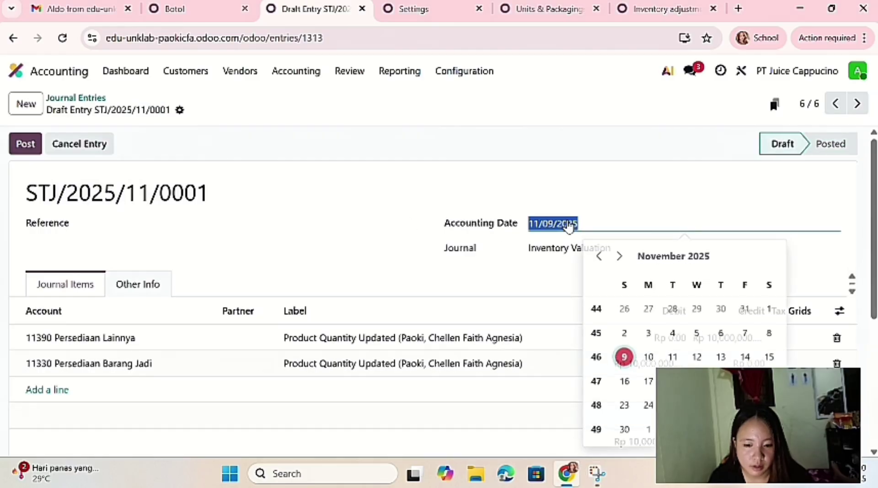
pyautogui.click(767, 305)
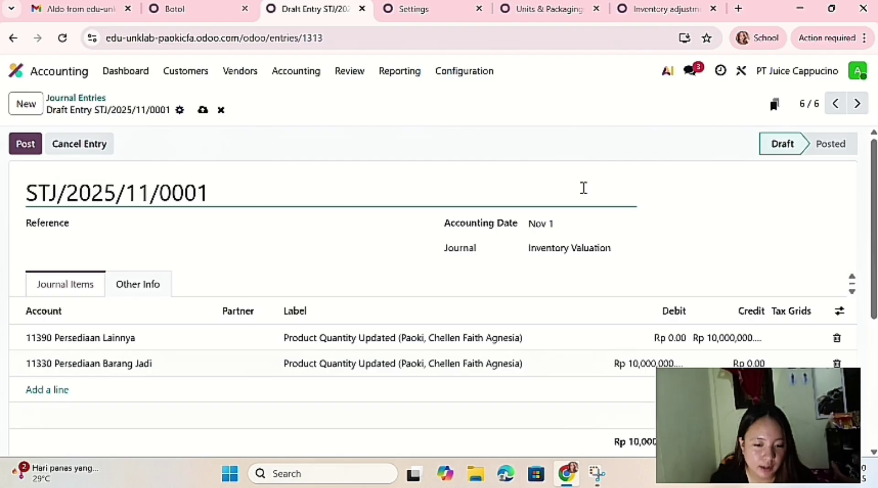
pyautogui.click(584, 188)
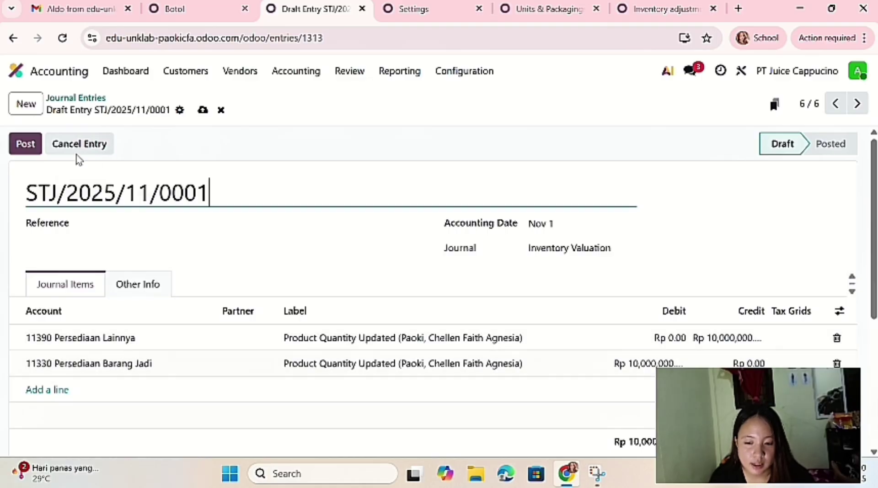
pyautogui.click(35, 148)
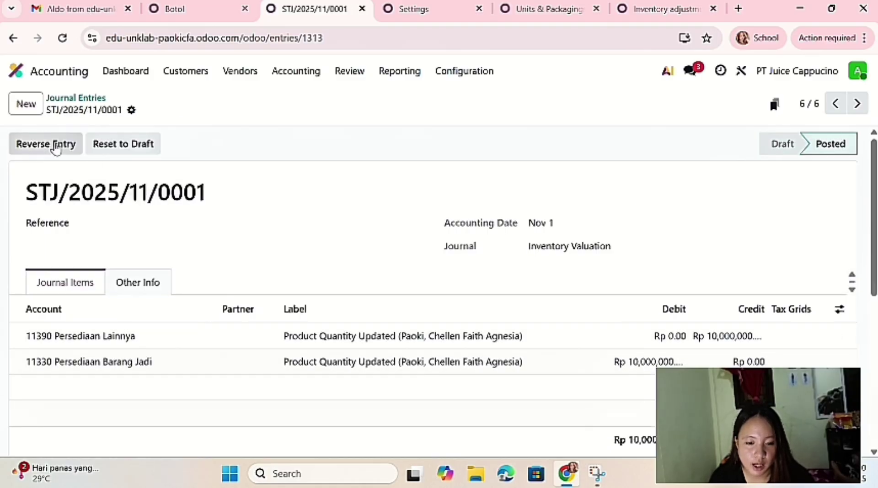
# - Reset journal entry STJ/2025/11/0002 to draft, change its accounting date to November 1, 2025, and post it again
pyautogui.click(835, 104)
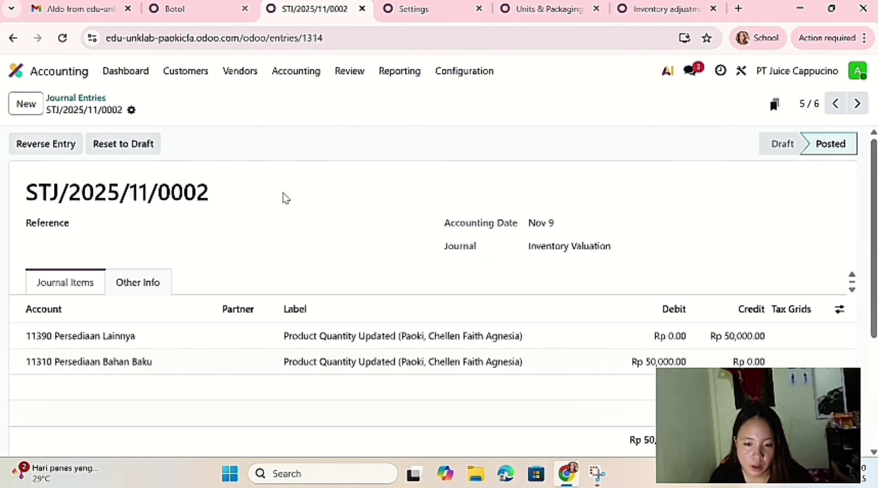
pyautogui.click(154, 150)
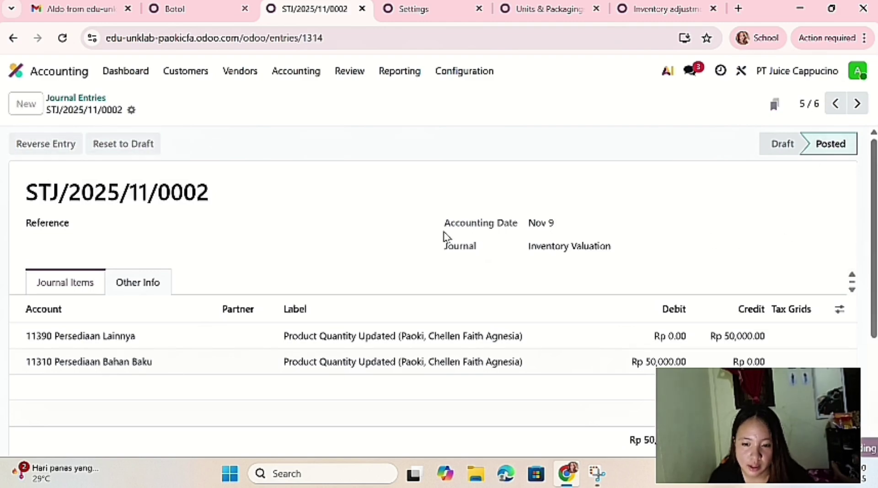
pyautogui.click(566, 228)
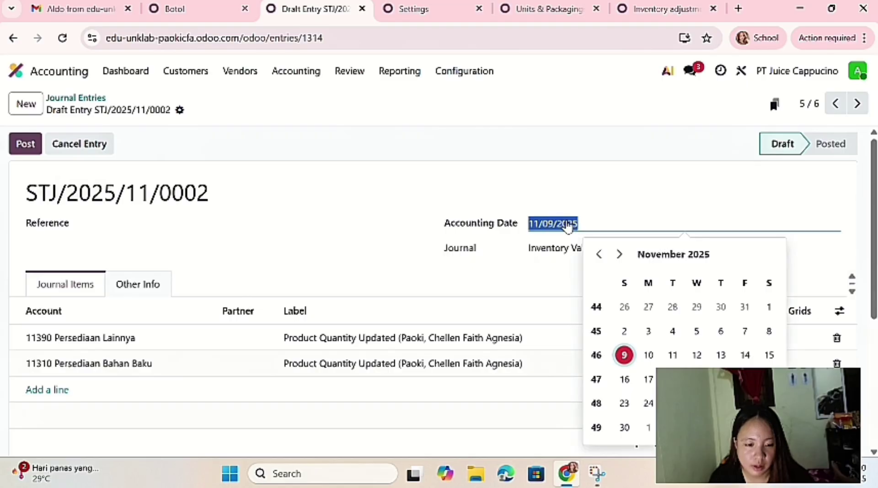
pyautogui.click(769, 306)
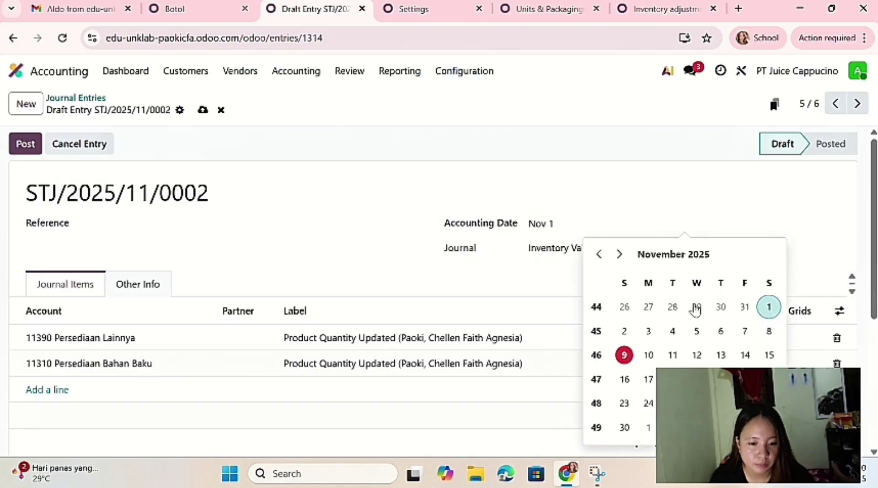
pyautogui.click(309, 199)
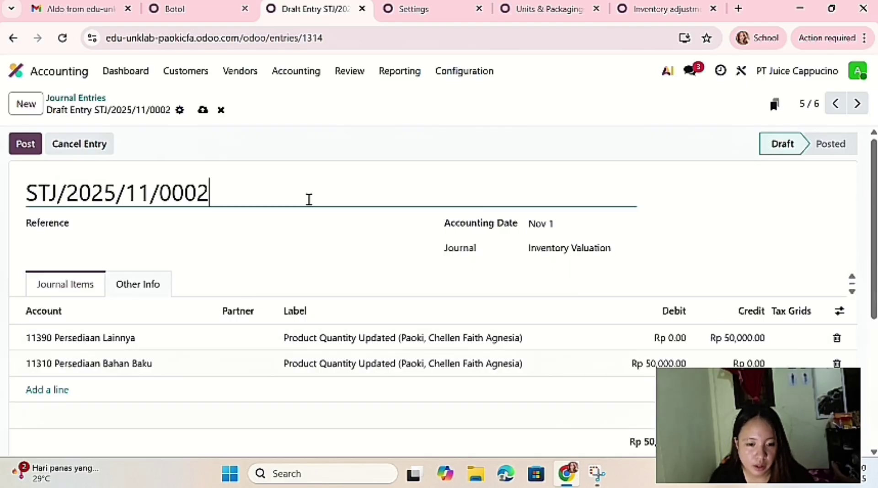
pyautogui.click(33, 144)
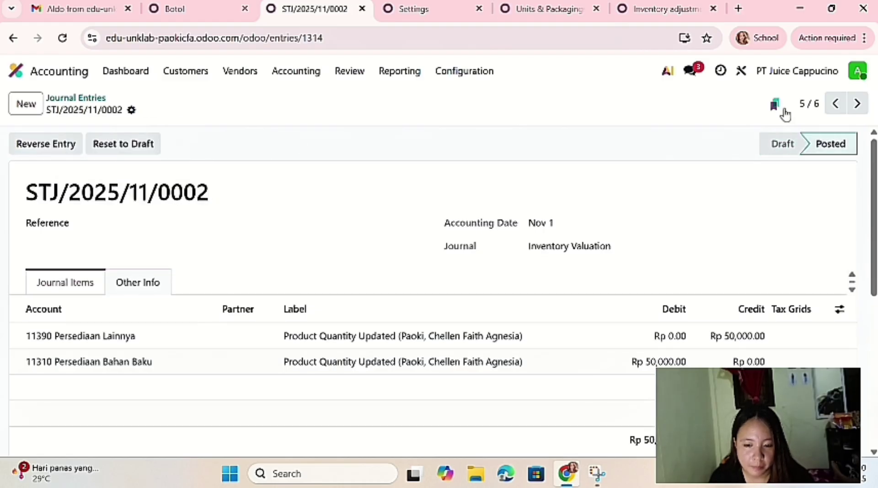
# - Review the accounting dates and amounts of inventory valuation entries STJ/2025/11/0001 through STJ/2025/11/0004
pyautogui.click(830, 114)
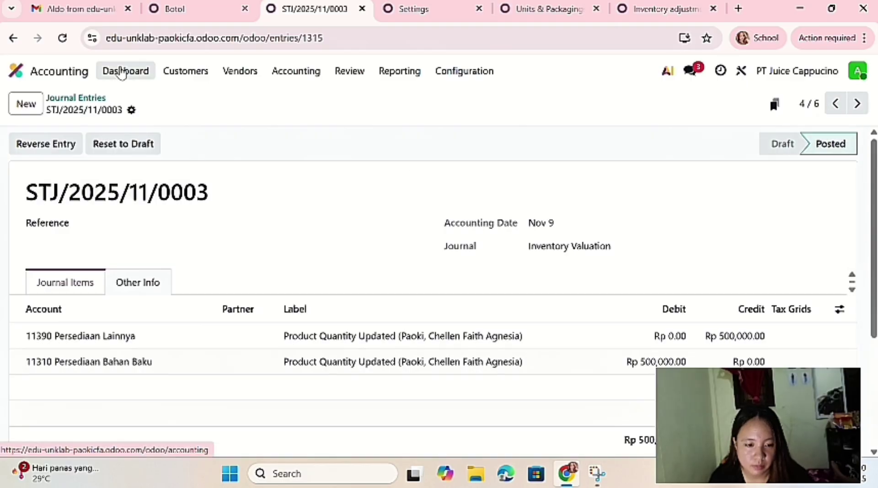
pyautogui.click(856, 103)
pyautogui.click(833, 103)
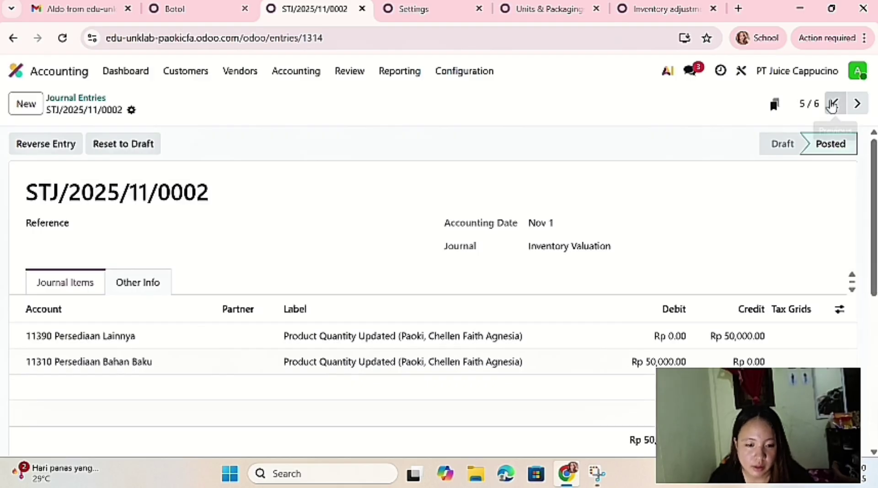
pyautogui.click(833, 103)
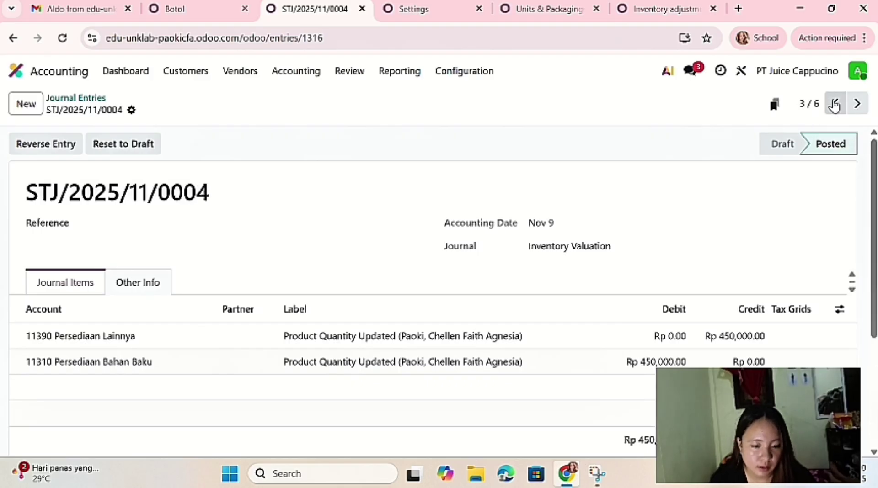
pyautogui.click(858, 103)
pyautogui.click(858, 104)
pyautogui.click(858, 103)
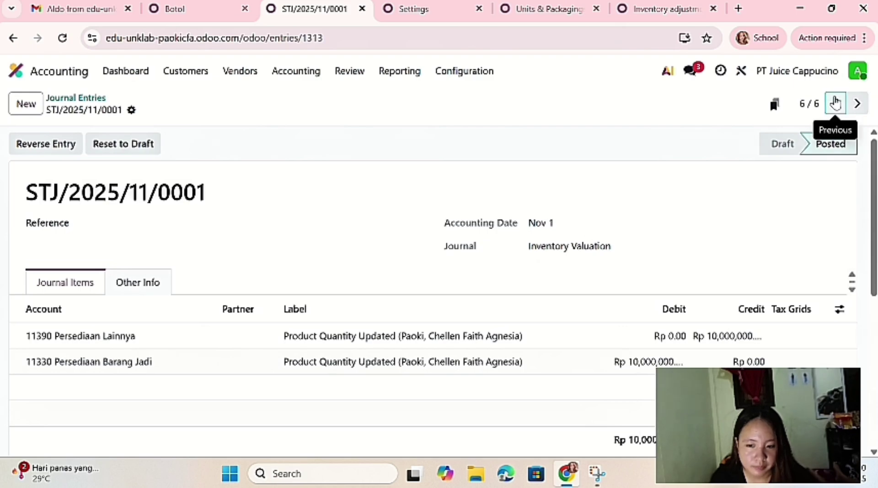
pyautogui.click(835, 103)
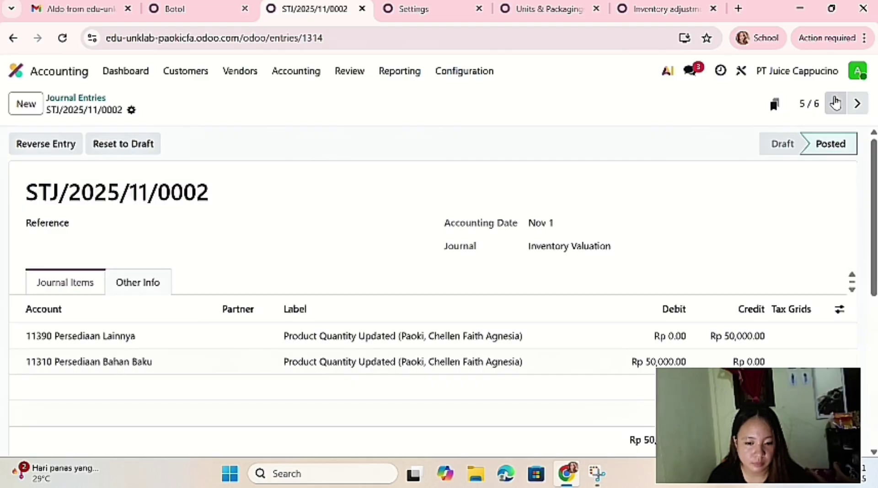
# - Reset journal entry STJ/2025/11/0003 to draft, change its accounting date to November 1, 2025, and post it again
pyautogui.click(835, 103)
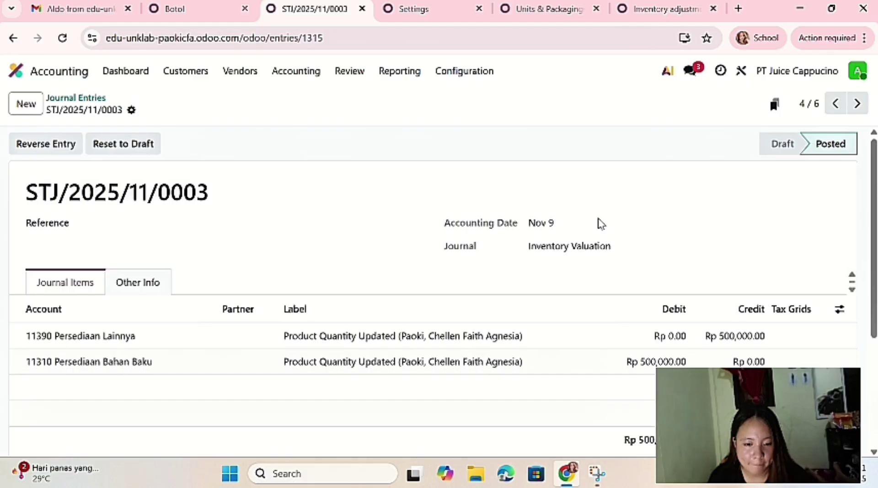
pyautogui.click(158, 144)
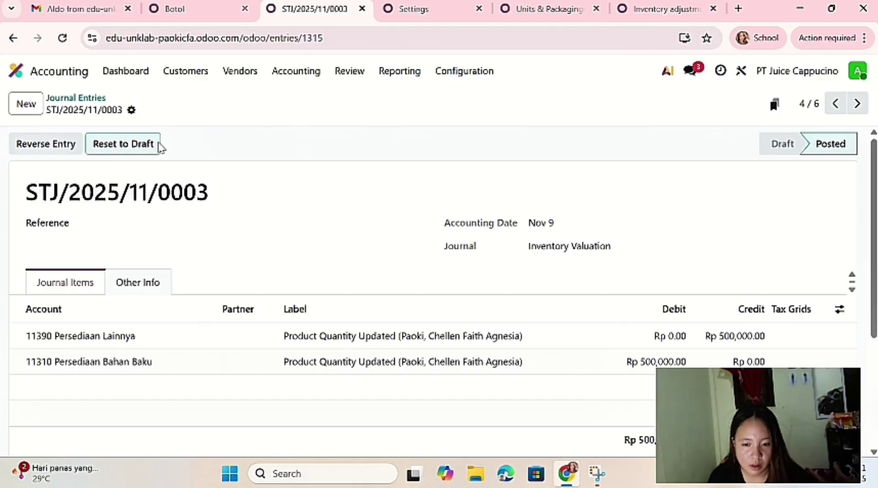
pyautogui.click(587, 224)
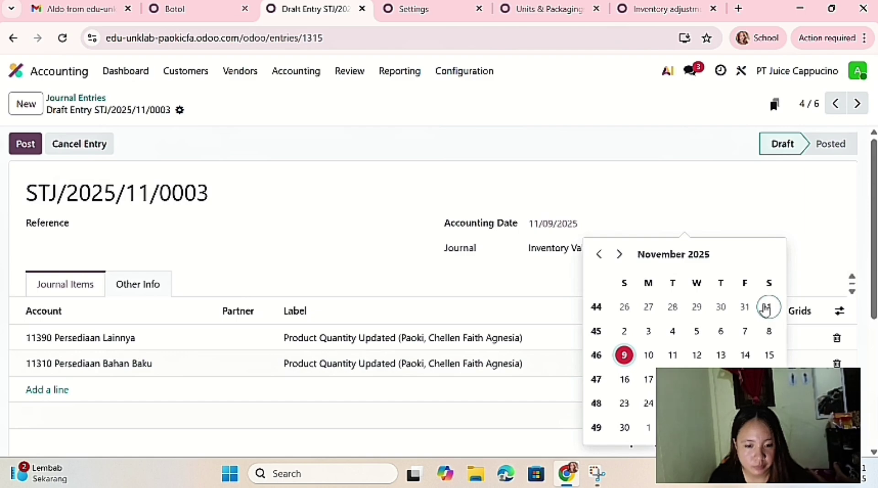
pyautogui.click(766, 307)
pyautogui.click(349, 180)
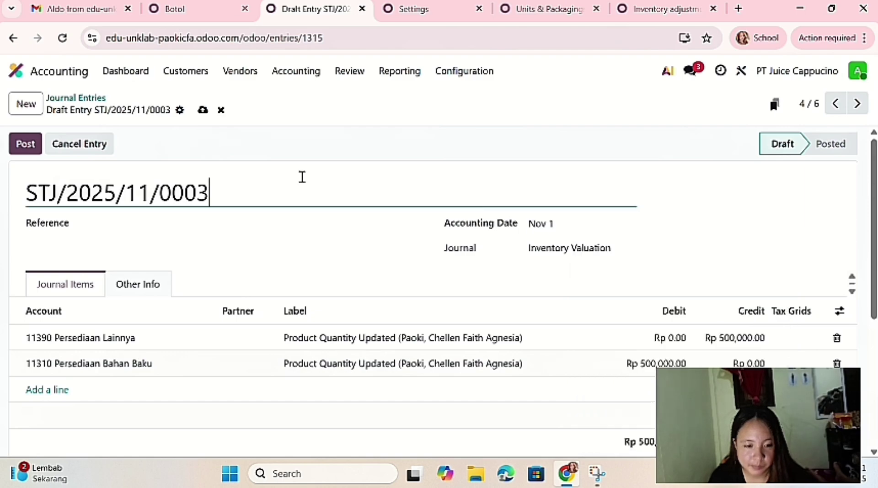
pyautogui.click(11, 150)
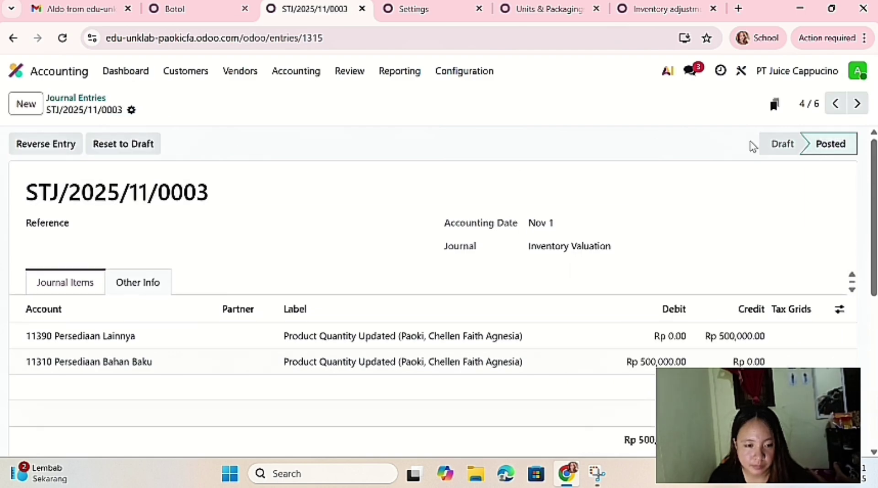
# - Reset journal entry STJ/2025/11/0004 to draft, change its accounting date to November 1, 2025, and post it again
pyautogui.click(835, 110)
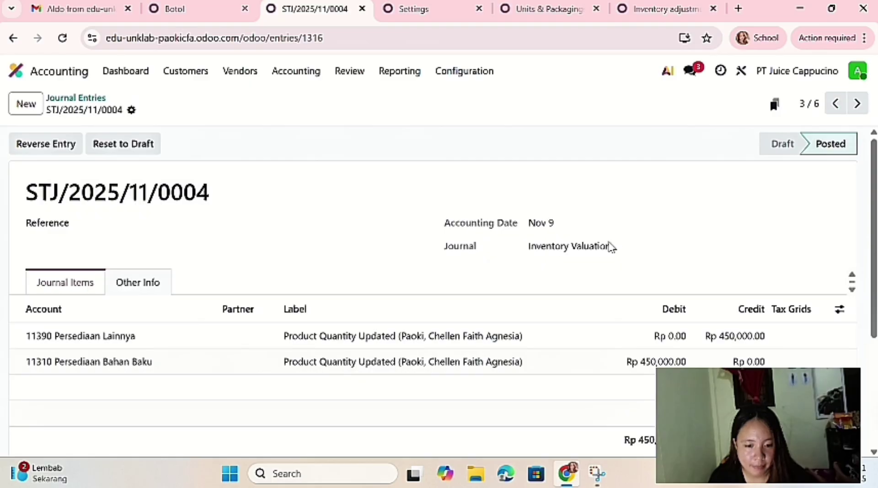
pyautogui.click(140, 140)
pyautogui.click(571, 223)
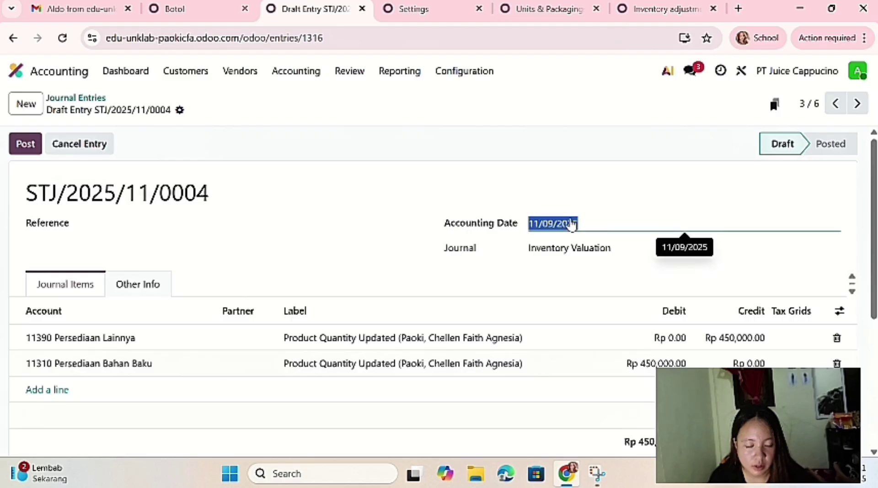
pyautogui.click(769, 307)
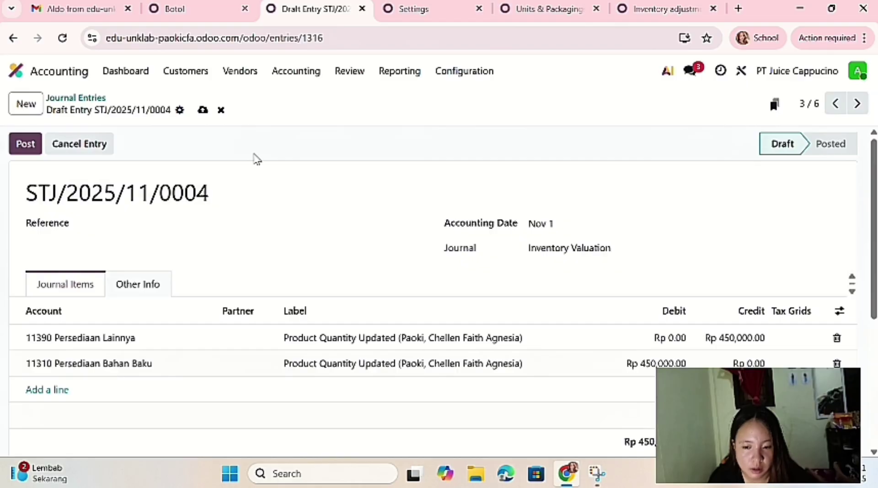
pyautogui.click(25, 146)
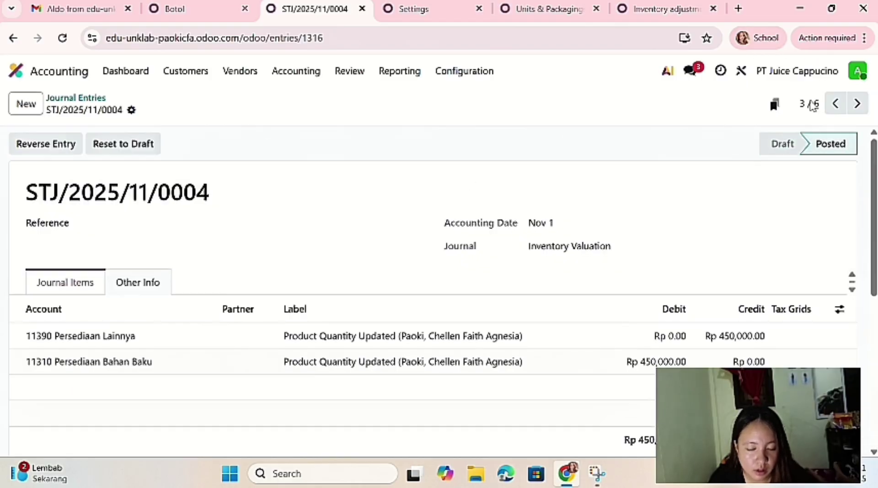
# - Reset journal entry STJ/2025/11/0005 to draft, change its accounting date to November 1, 2025, and post it again
pyautogui.click(830, 109)
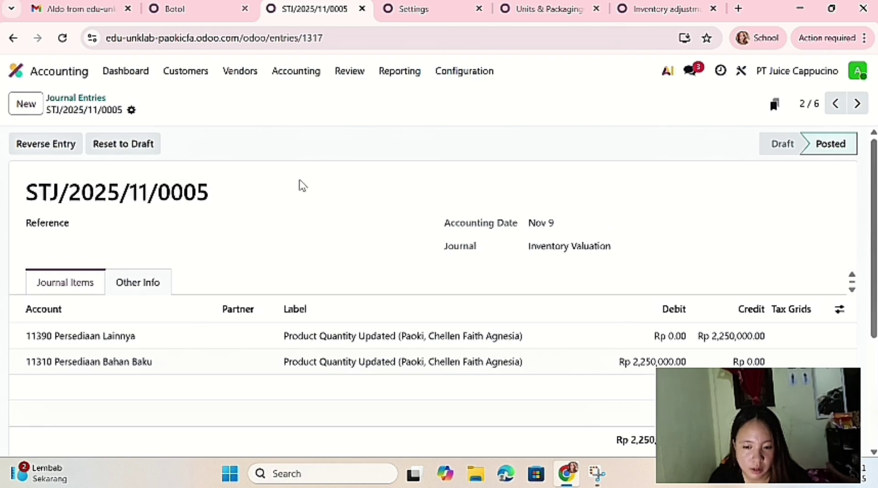
pyautogui.click(142, 143)
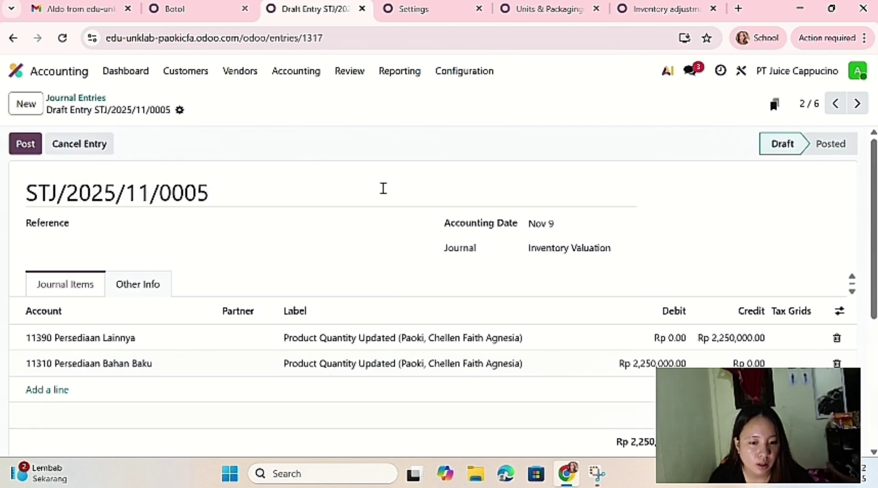
pyautogui.click(565, 223)
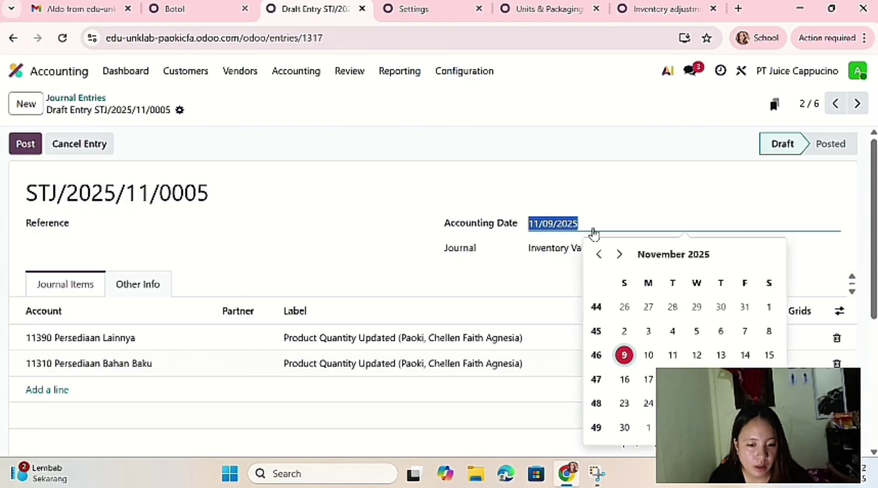
pyautogui.click(768, 308)
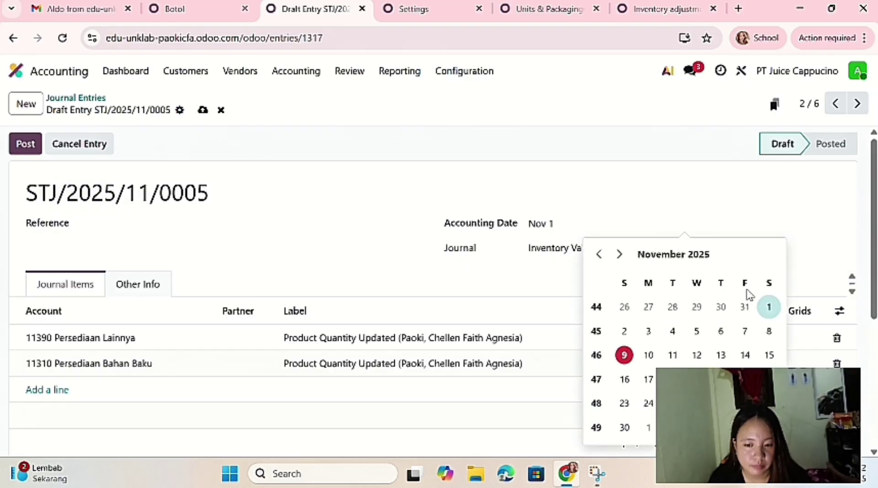
pyautogui.click(401, 201)
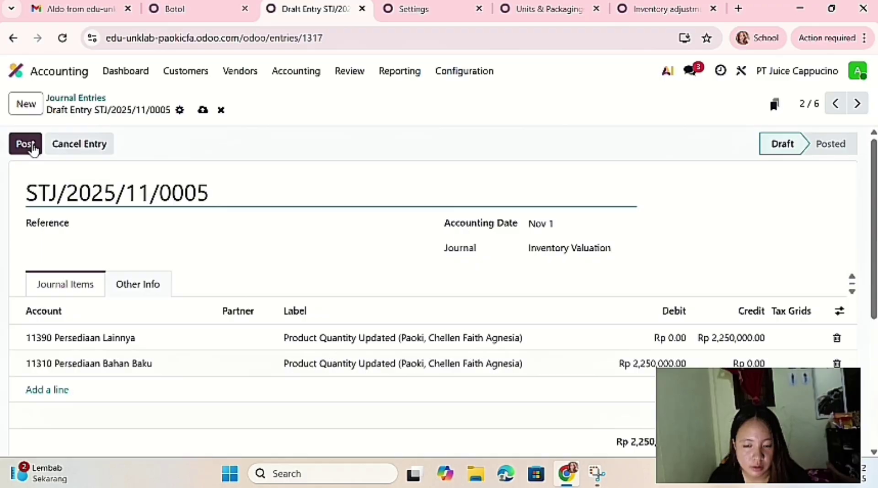
pyautogui.click(28, 144)
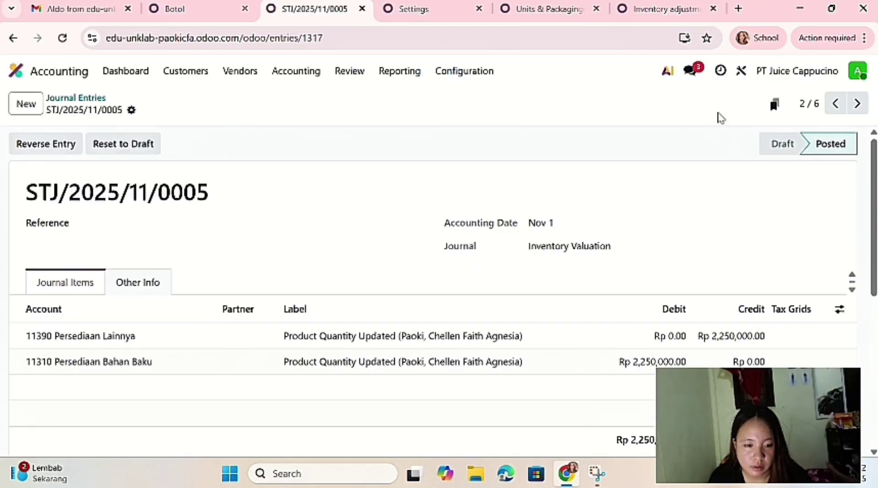
# - Reset journal entry STJ/2025/11/0006 to draft, change its accounting date to November 1, 2025, and post it again
pyautogui.click(835, 104)
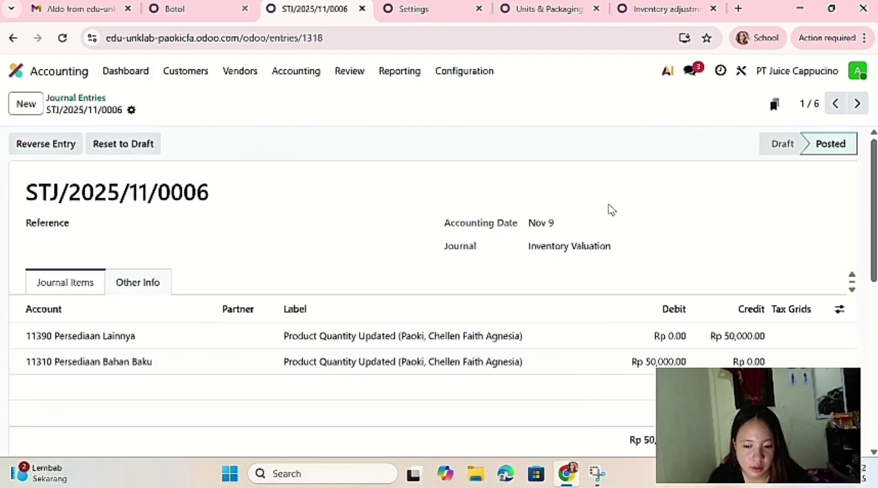
pyautogui.click(136, 149)
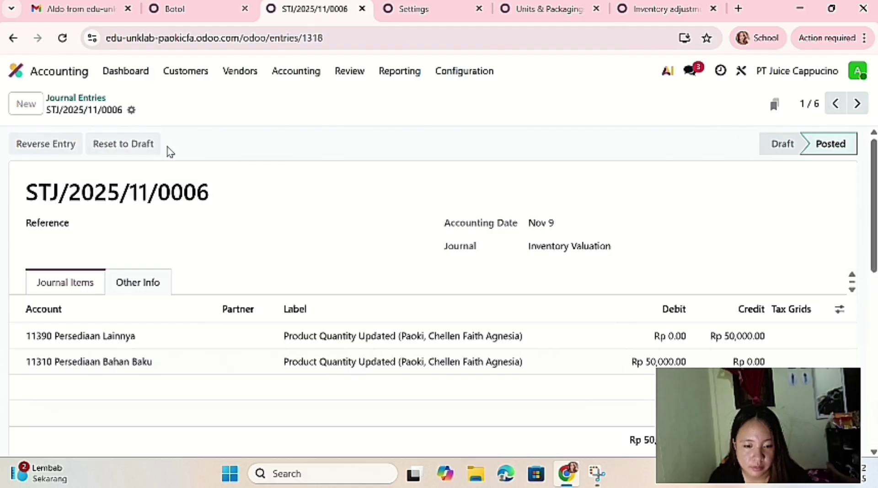
pyautogui.click(570, 230)
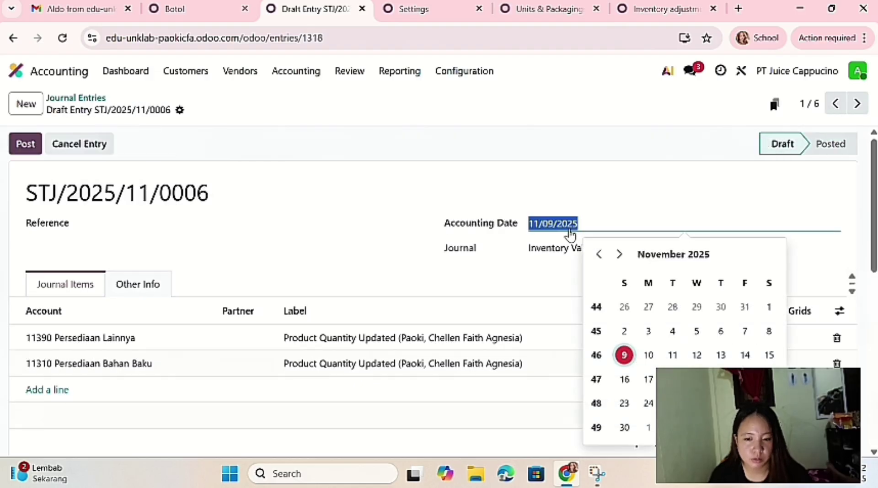
pyautogui.click(768, 307)
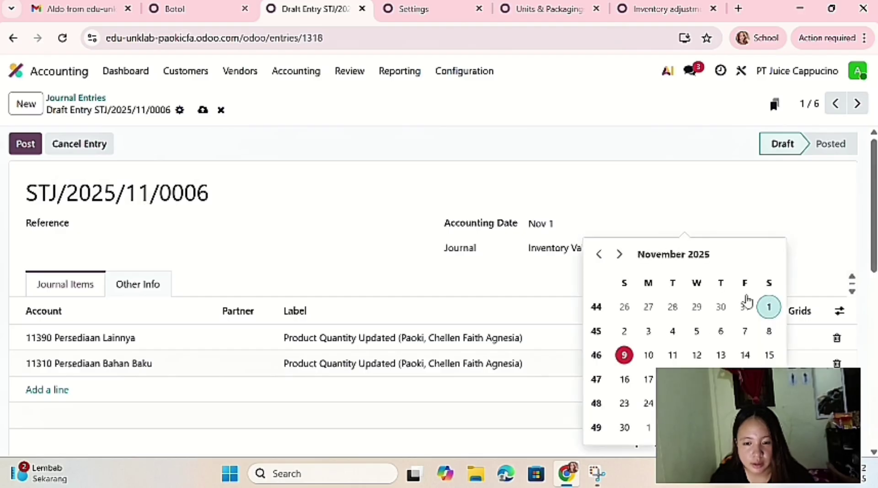
pyautogui.click(382, 180)
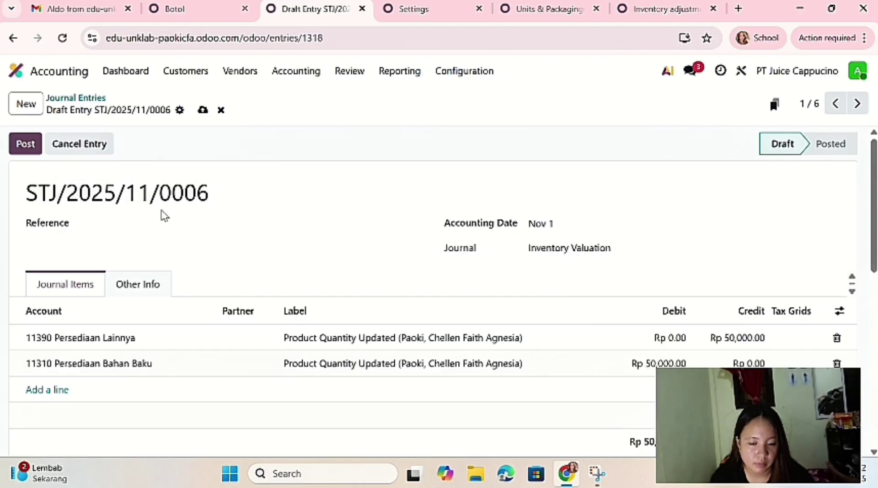
pyautogui.click(36, 140)
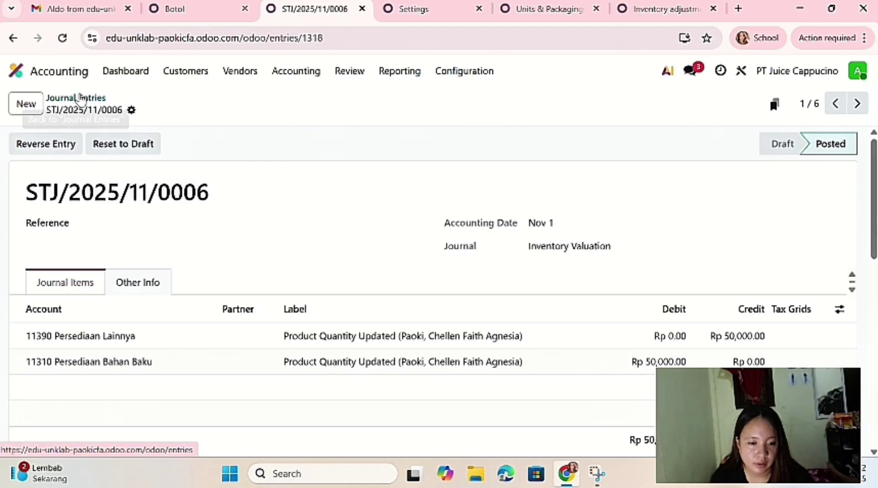
# - Create a new miscellaneous journal entry from the Journal Entries list with the reference "Penyesuaian Saldo Awal"
pyautogui.click(76, 98)
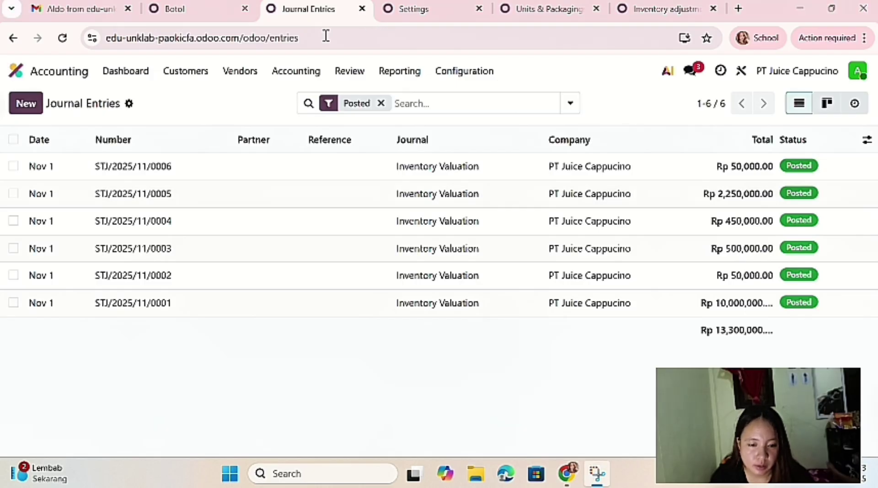
pyautogui.click(41, 105)
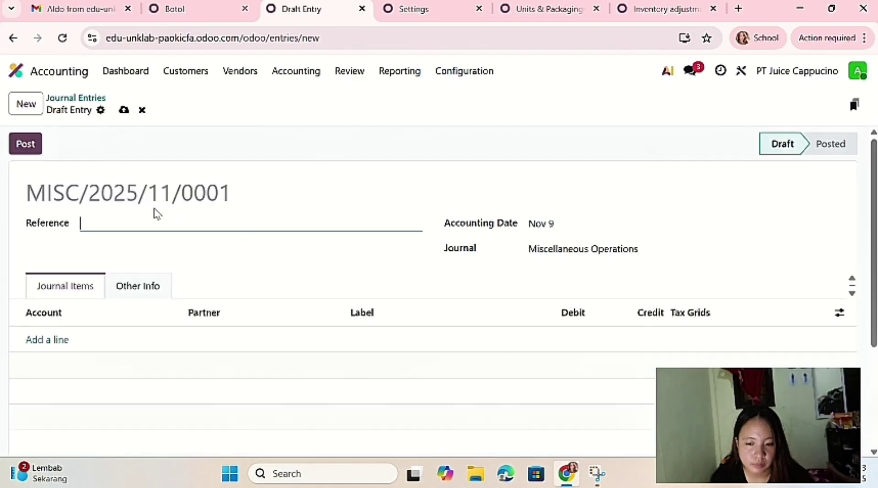
pyautogui.write('Peney')
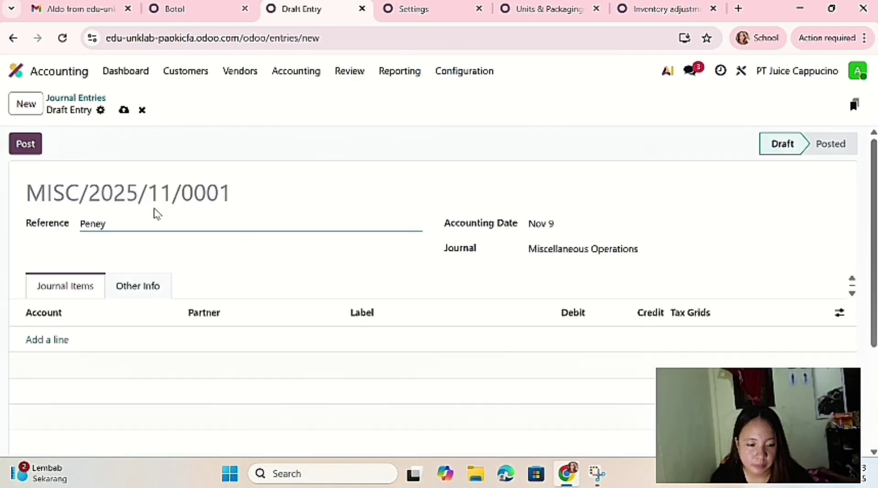
pyautogui.press('BackSpace')
pyautogui.press('BackSpace')
pyautogui.write('yes')
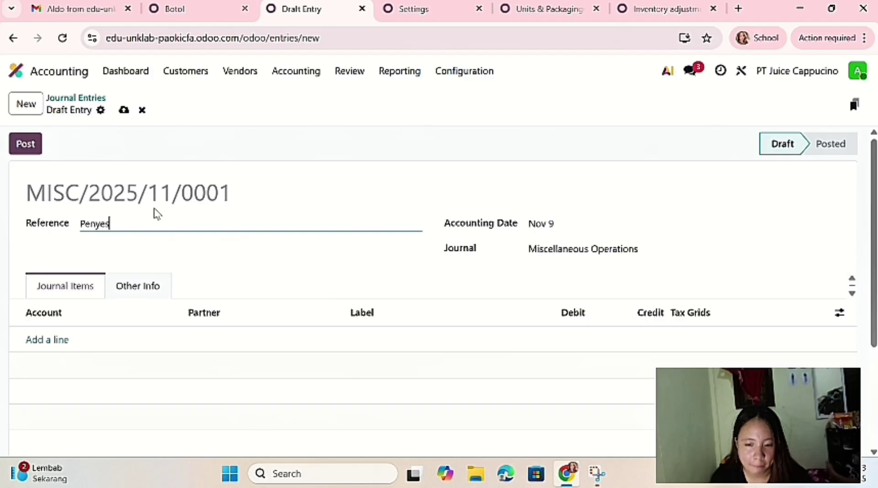
pyautogui.write('uaian S')
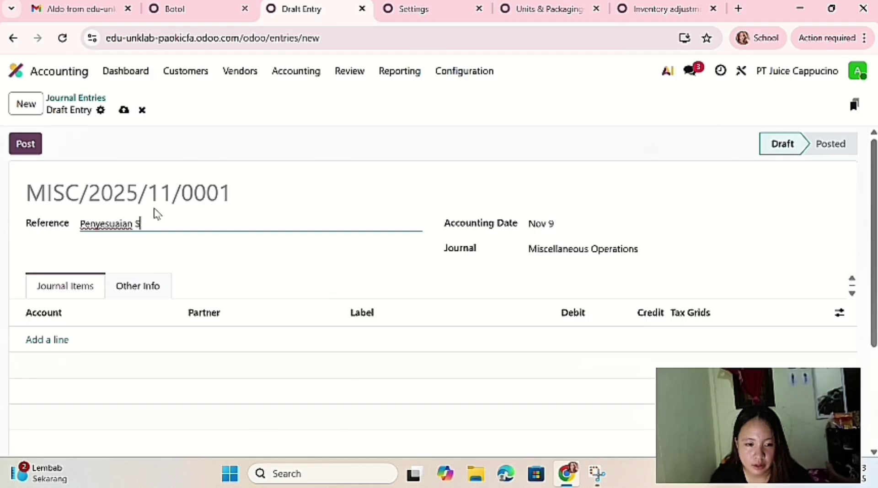
pyautogui.write('ALD')
pyautogui.press('BackSpace')
pyautogui.press('BackSpace')
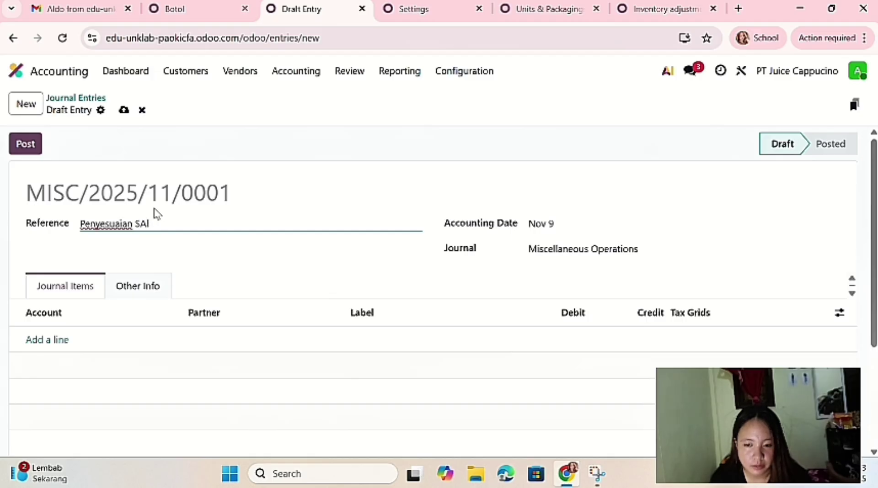
pyautogui.write('L')
pyautogui.press('BackSpace')
pyautogui.press('BackSpace')
pyautogui.write('aldo')
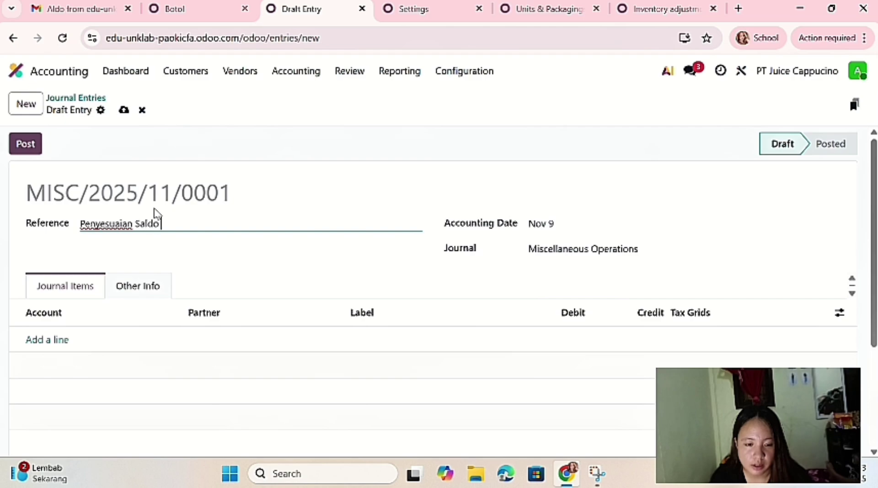
pyautogui.write(' Awal')
# - Set the new entry's accounting date to November 1, 2025
pyautogui.click(562, 223)
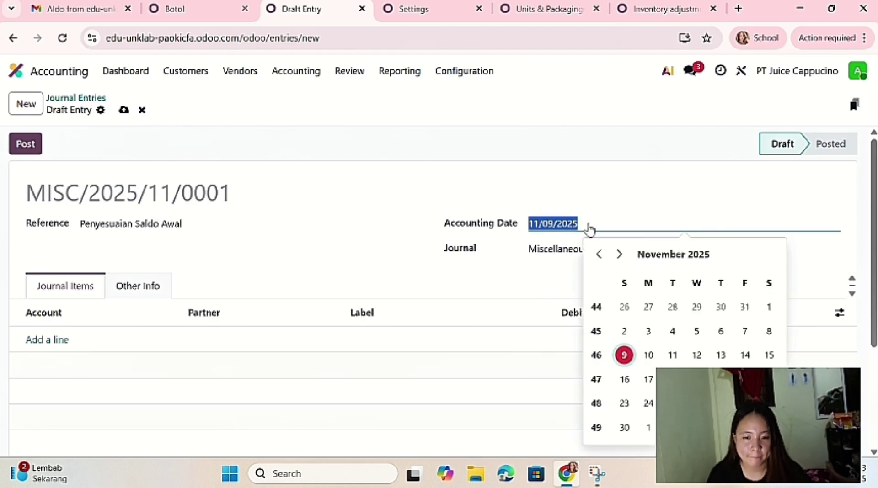
pyautogui.click(769, 307)
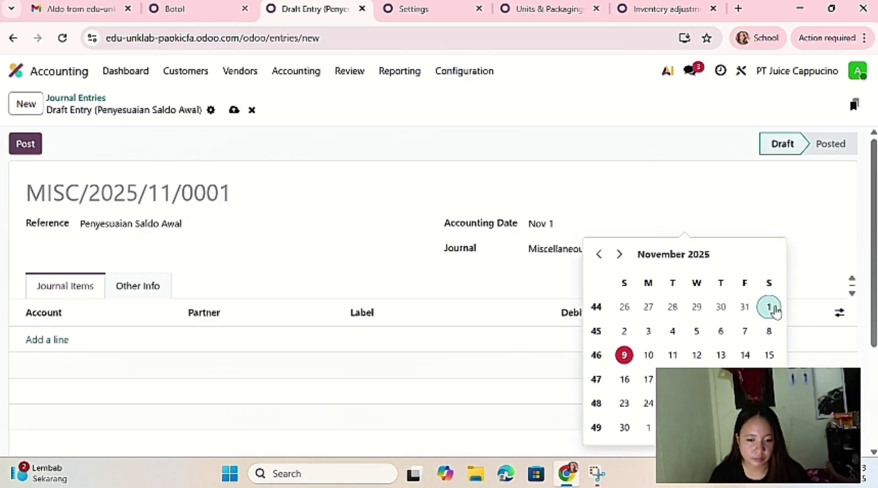
pyautogui.click(492, 178)
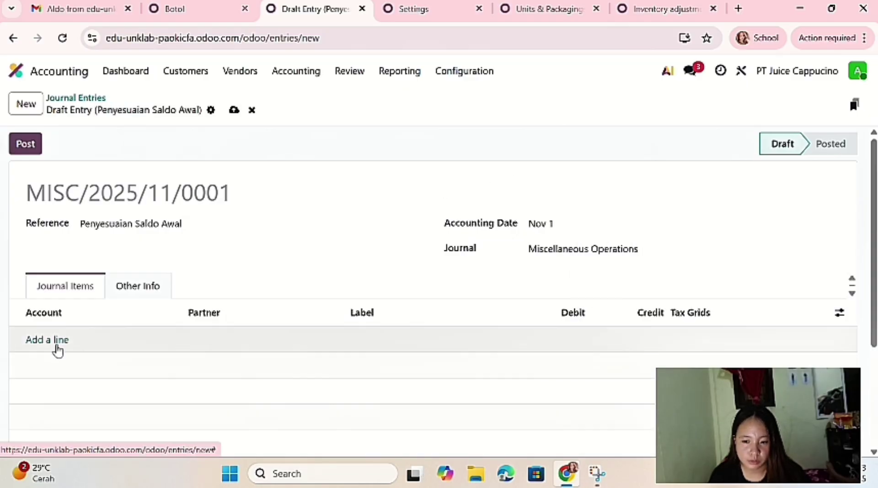
# - Add a journal item on account 31150 Saldo Awal with a credit of Rp 13,300,000
pyautogui.click(58, 344)
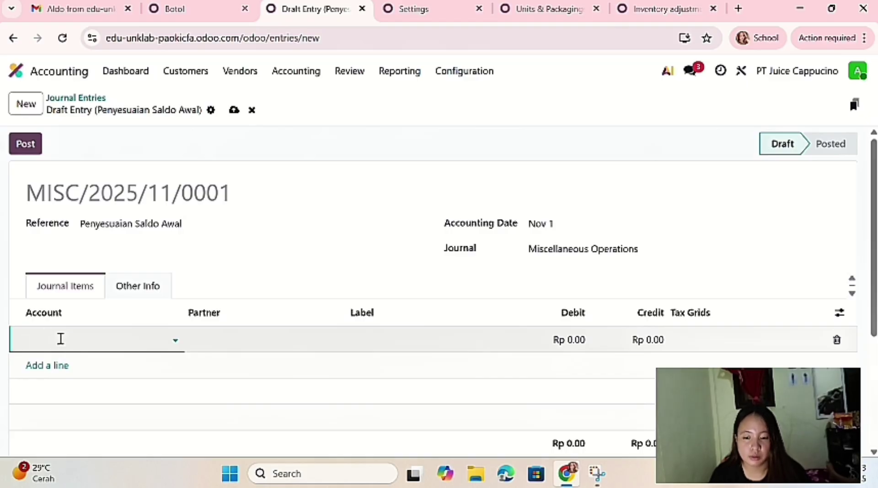
pyautogui.write('sal')
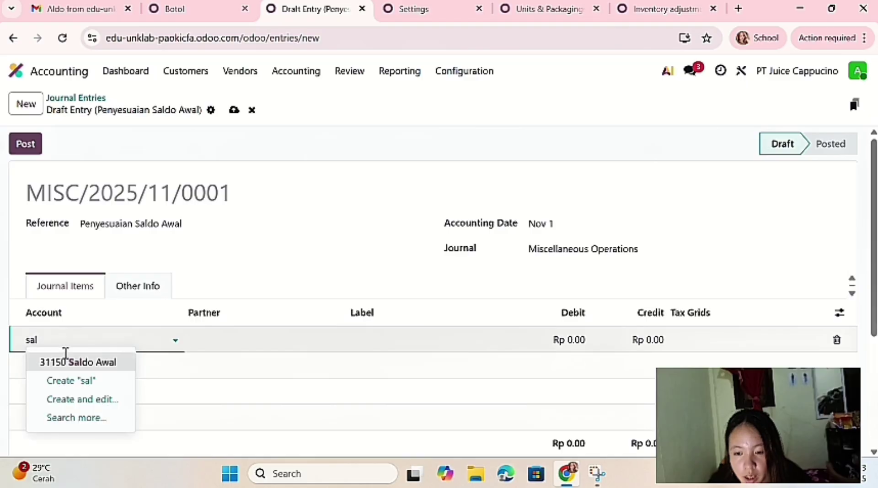
pyautogui.click(77, 364)
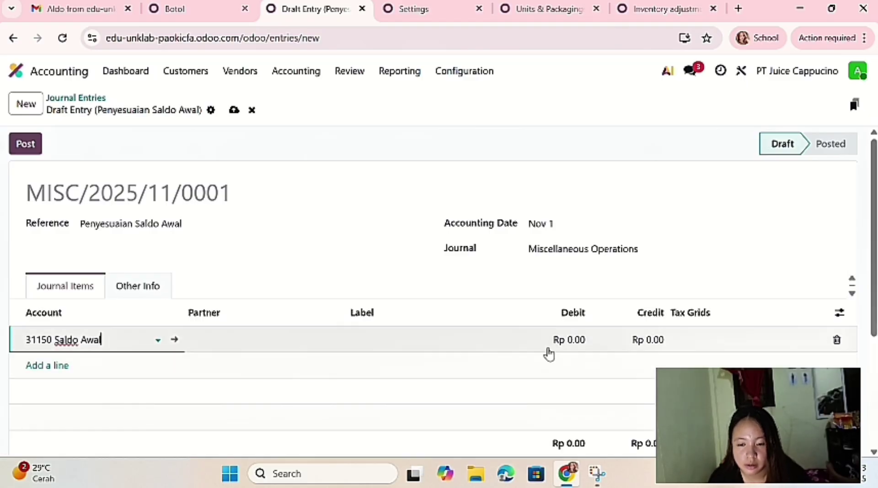
pyautogui.click(648, 345)
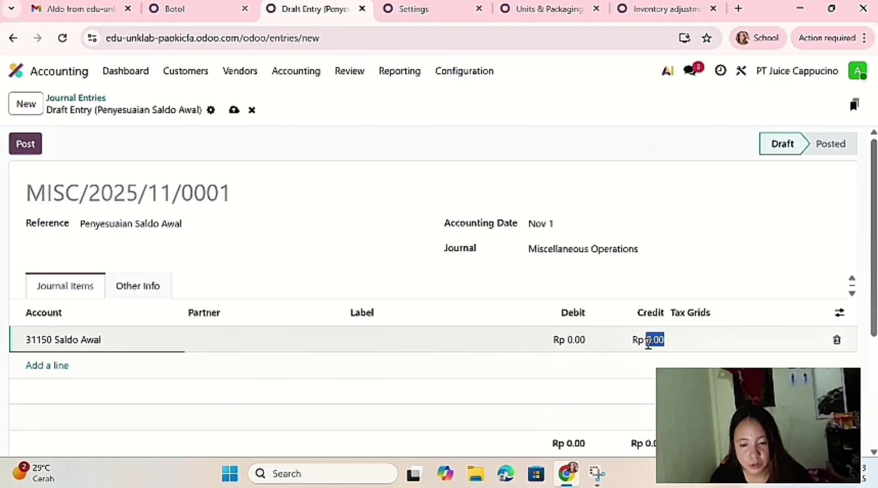
pyautogui.write('13,')
pyautogui.write('30')
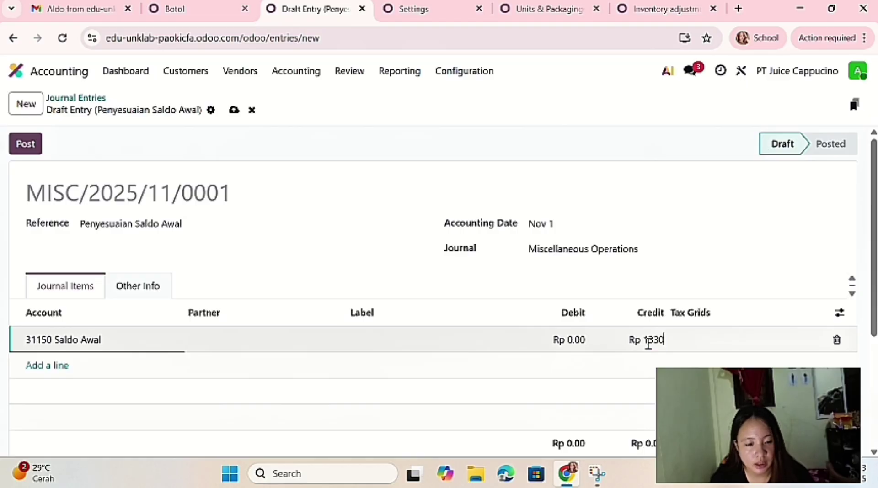
pyautogui.write('0')
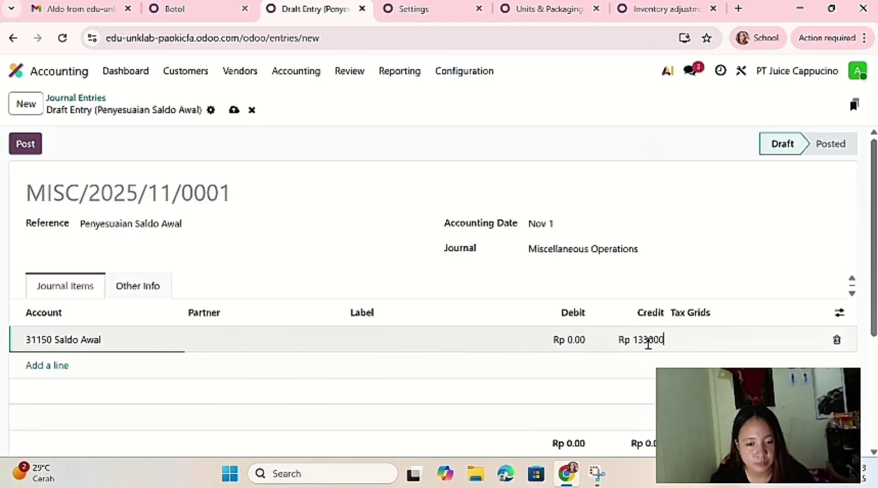
pyautogui.write(',000')
pyautogui.press('Return')
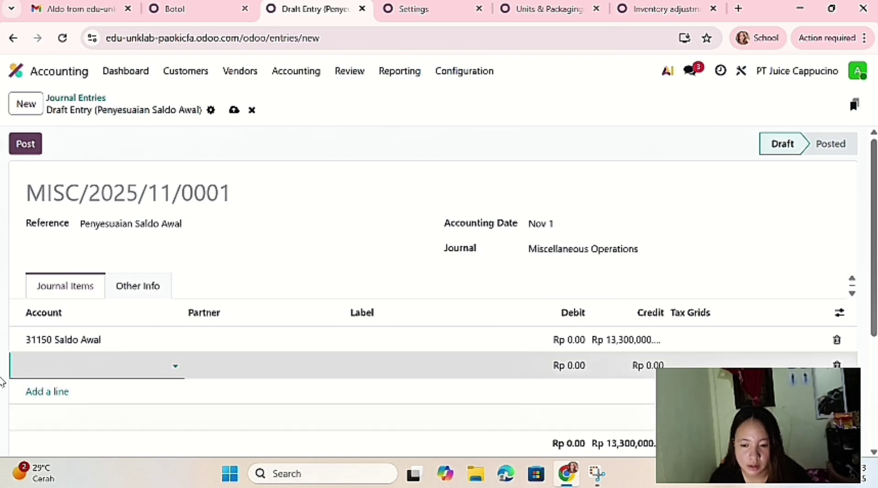
# - Add a second journal item on account 11390 Persediaan Lainnya with a debit of Rp 13,300,000
pyautogui.write('per')
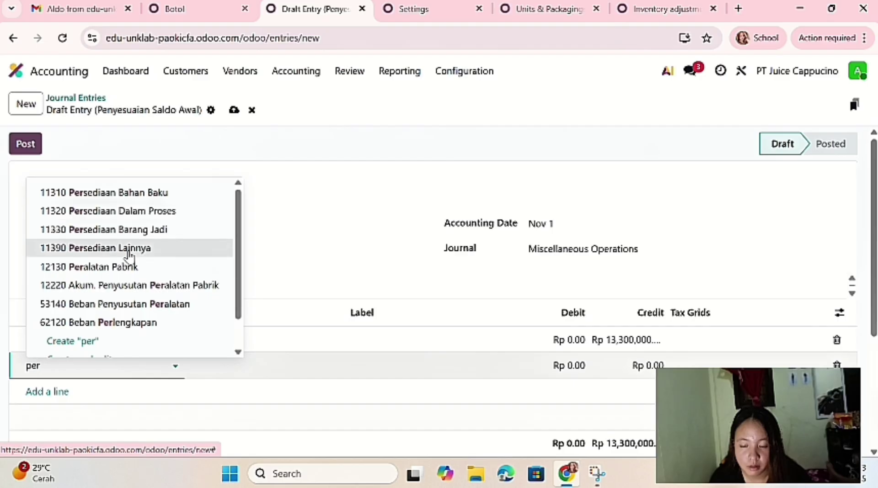
pyautogui.click(129, 253)
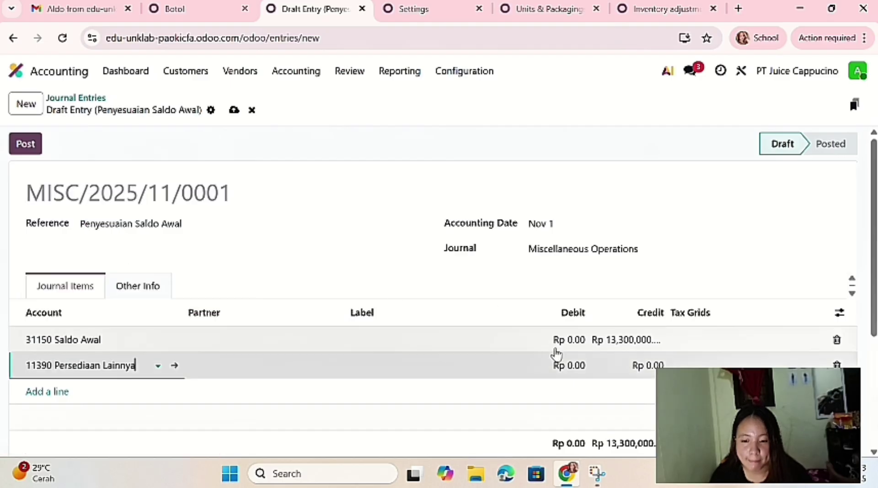
pyautogui.click(571, 366)
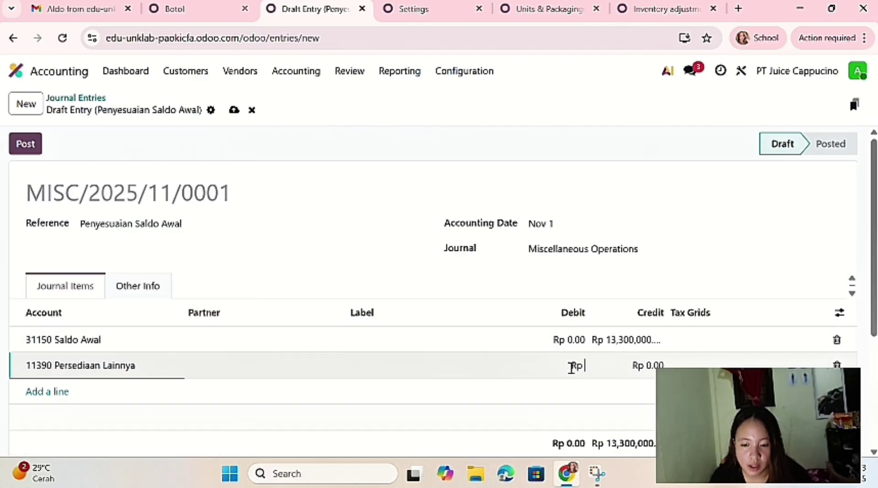
pyautogui.write('13,300,0')
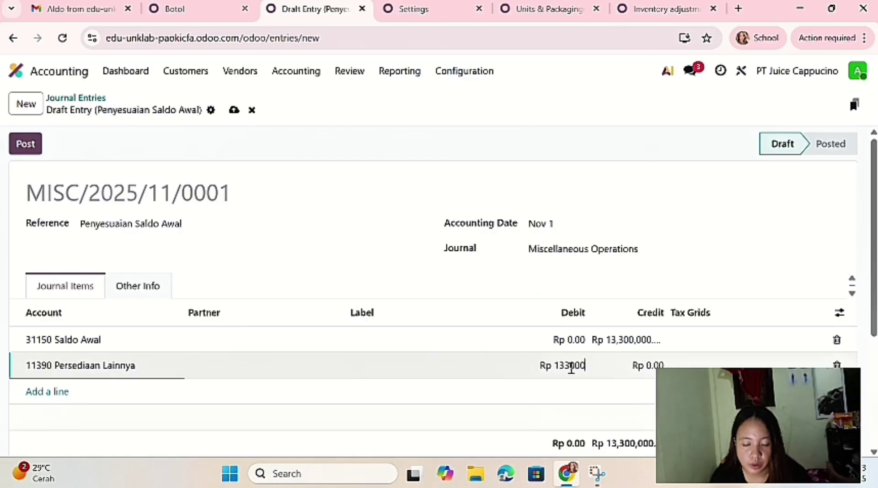
pyautogui.write('00')
pyautogui.press('Return')
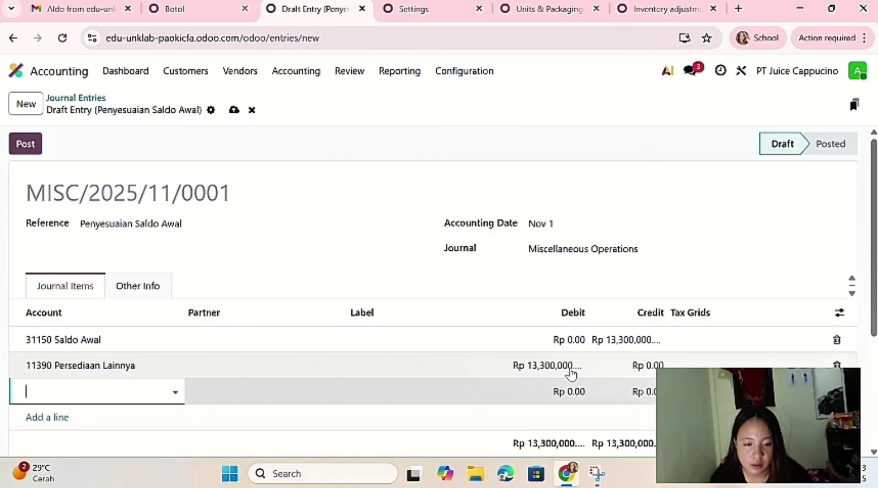
# - Remove the empty third line and post the Penyesuaian Saldo Awal entry
pyautogui.scroll(-1, 570, 390)
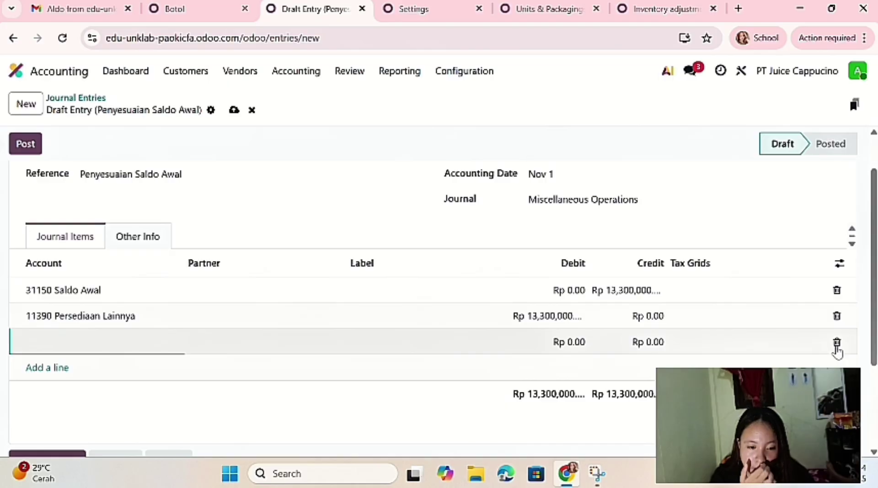
pyautogui.click(838, 347)
pyautogui.scroll(1, 492, 188)
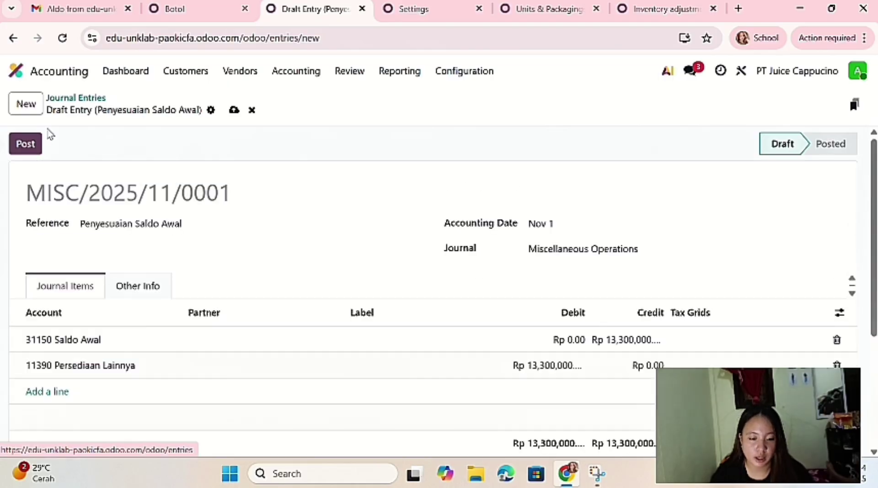
pyautogui.click(26, 145)
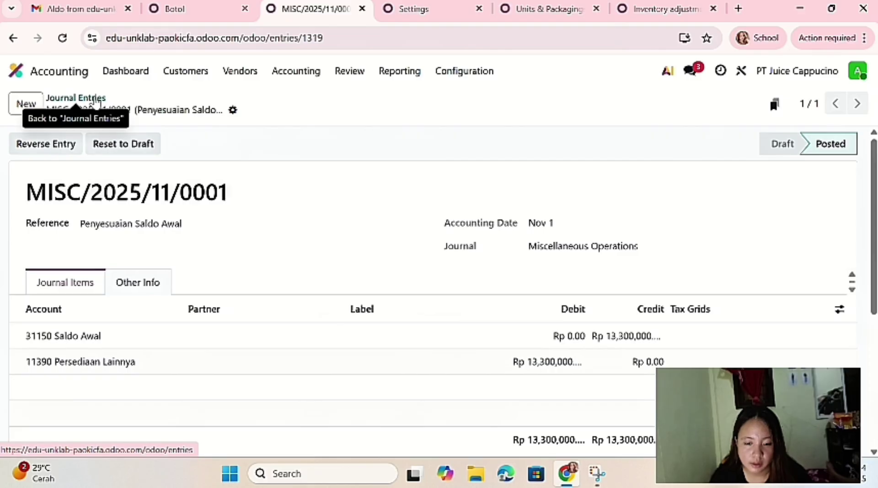
# - Return to the journal entries list, open the Balance Sheet in a separate browser tab, and view the Trial Balance in the current one
pyautogui.click(95, 99)
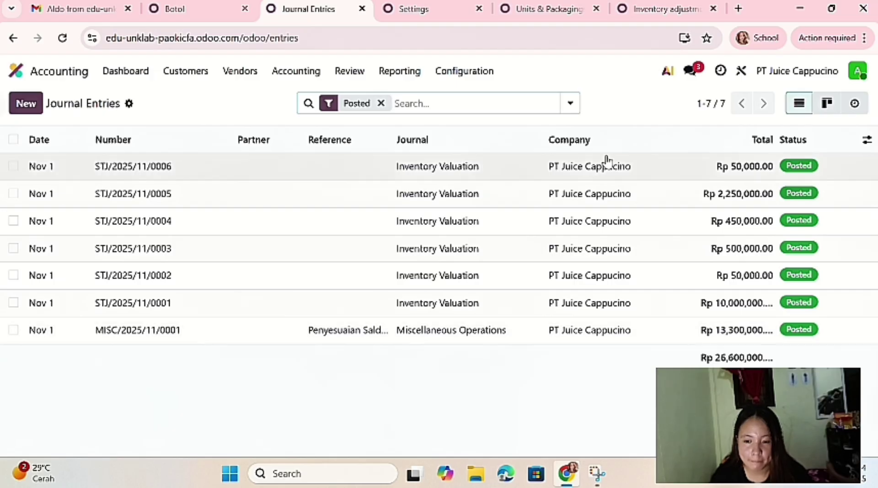
pyautogui.click(379, 77)
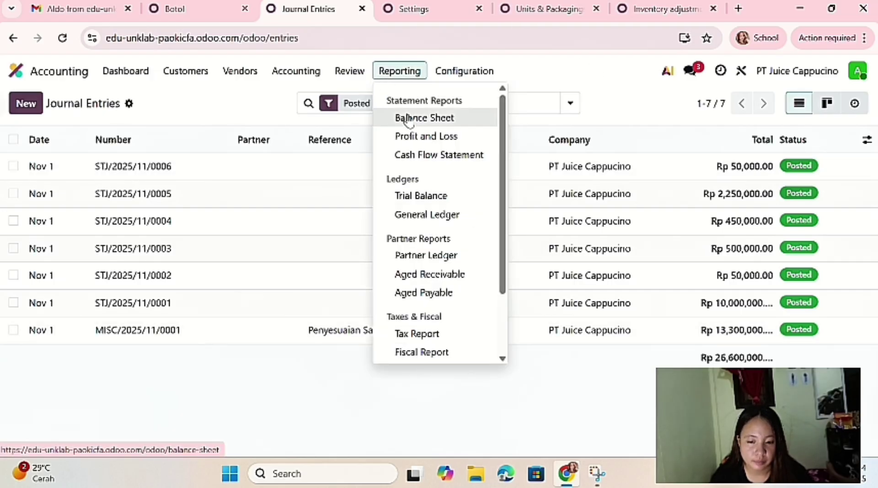
pyautogui.keyDown('ctrl'); pyautogui.click(437, 137); pyautogui.keyUp('ctrl')
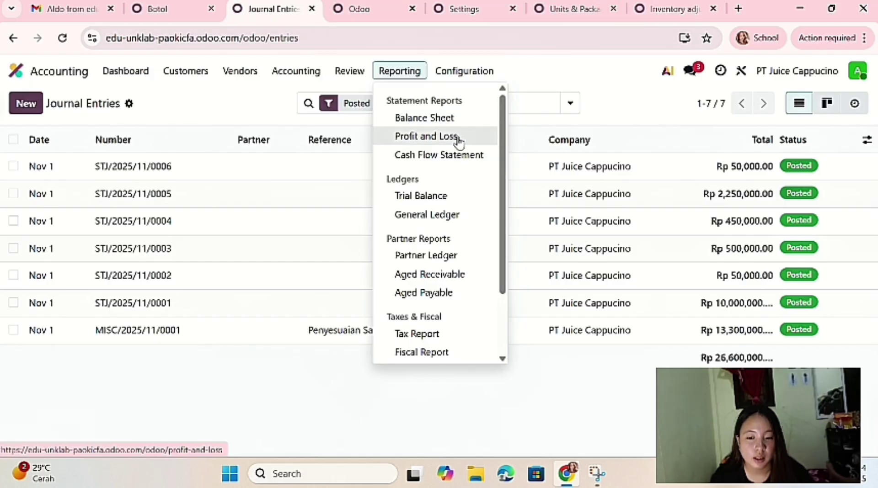
pyautogui.click(437, 199)
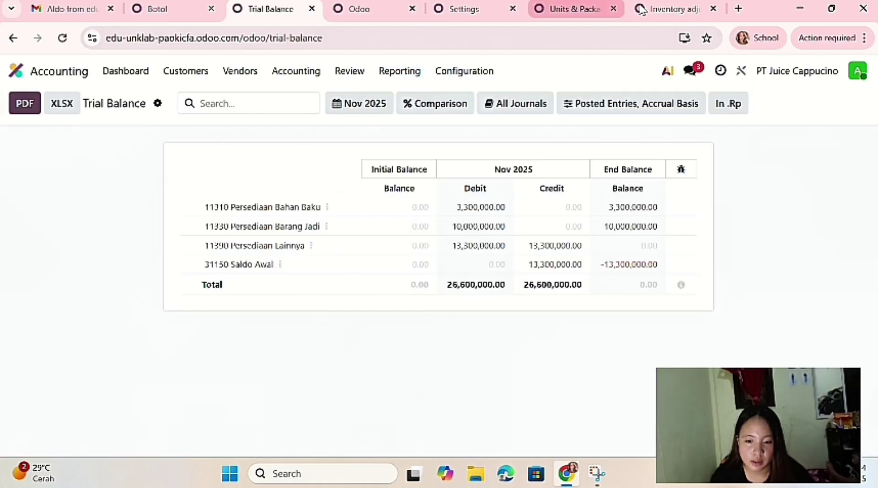
# - Close the Inventory adjustments, Units & Packagings and Botol browser tabs, and bring up the Balance Sheet report
pyautogui.click(715, 8)
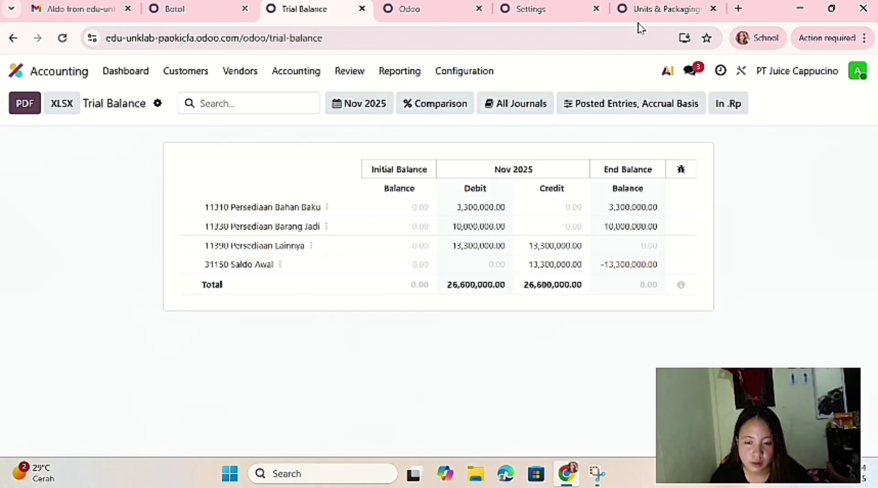
pyautogui.click(711, 8)
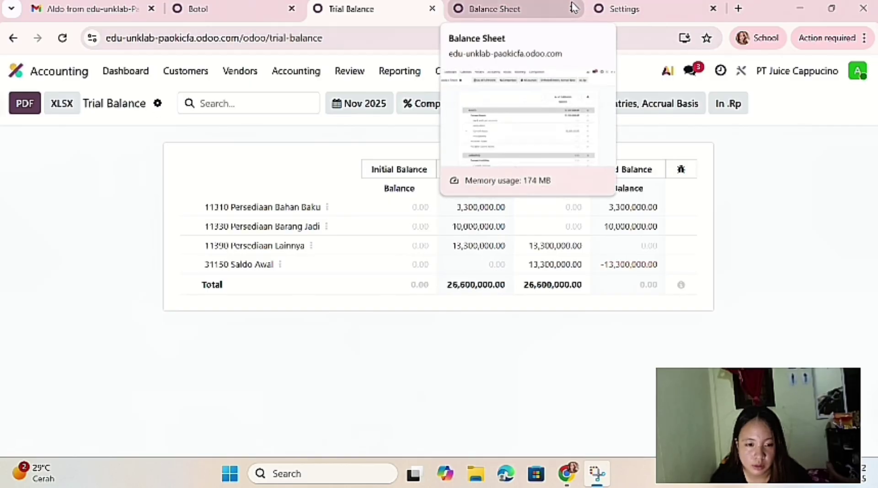
pyautogui.click(523, 11)
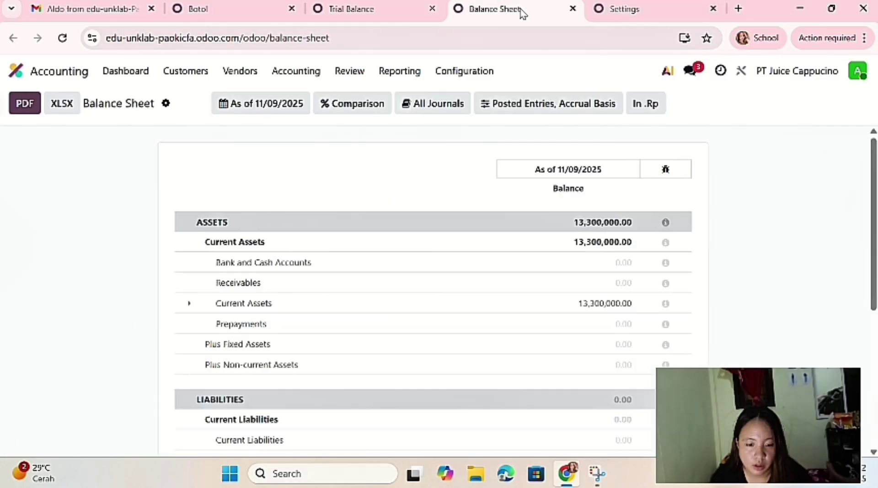
pyautogui.click(292, 9)
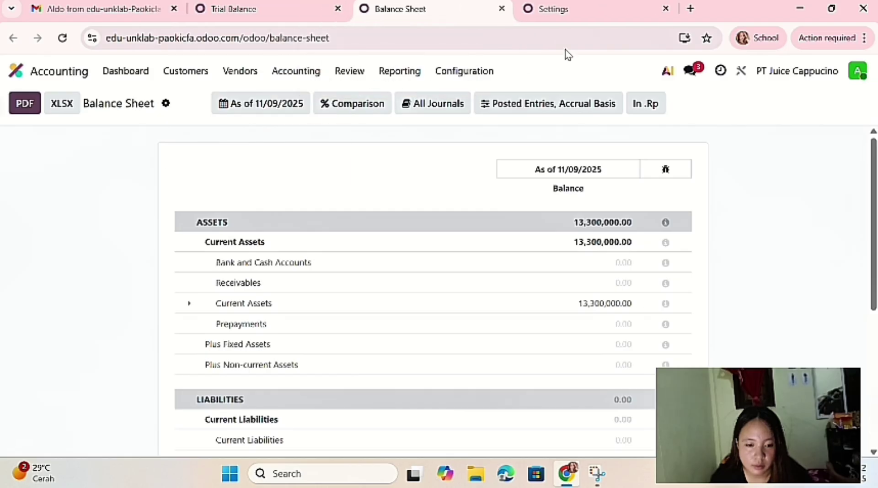
# - Switch from the Settings page to the Accounting app and open its customers list
pyautogui.click(597, 9)
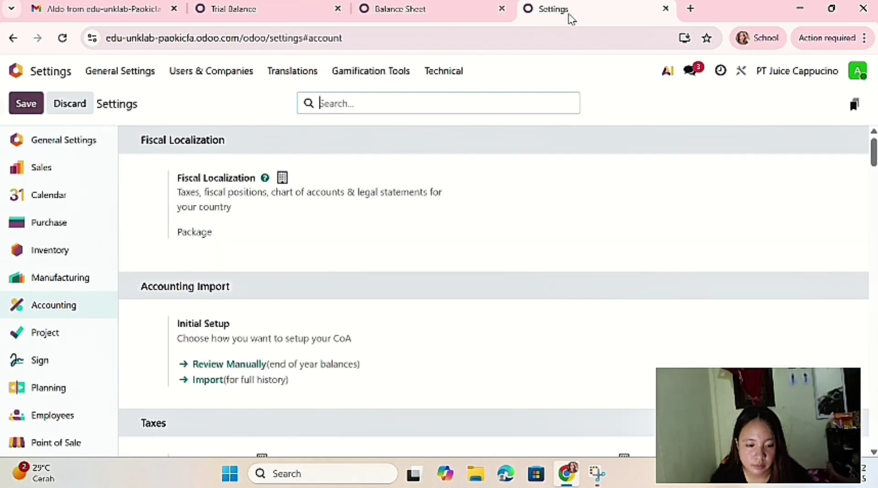
pyautogui.click(67, 75)
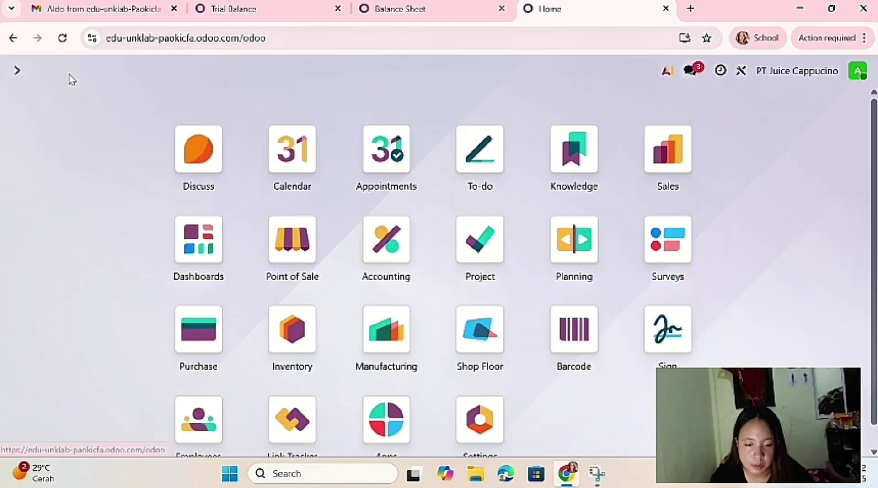
pyautogui.click(413, 260)
pyautogui.click(204, 73)
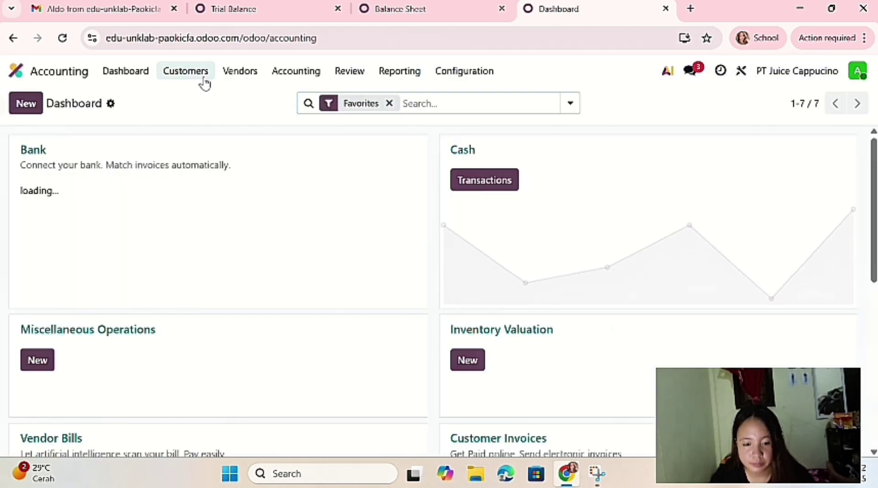
pyautogui.click(206, 176)
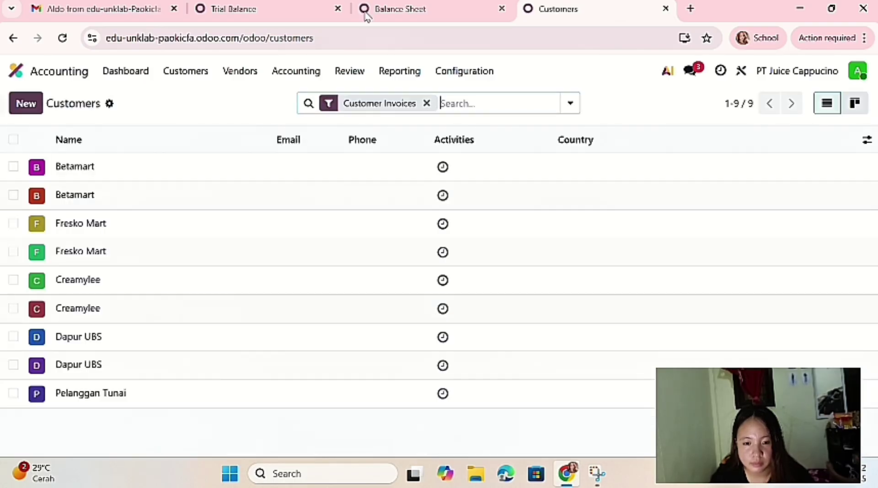
# - Create a new company customer named Dapur UBS
pyautogui.click(33, 107)
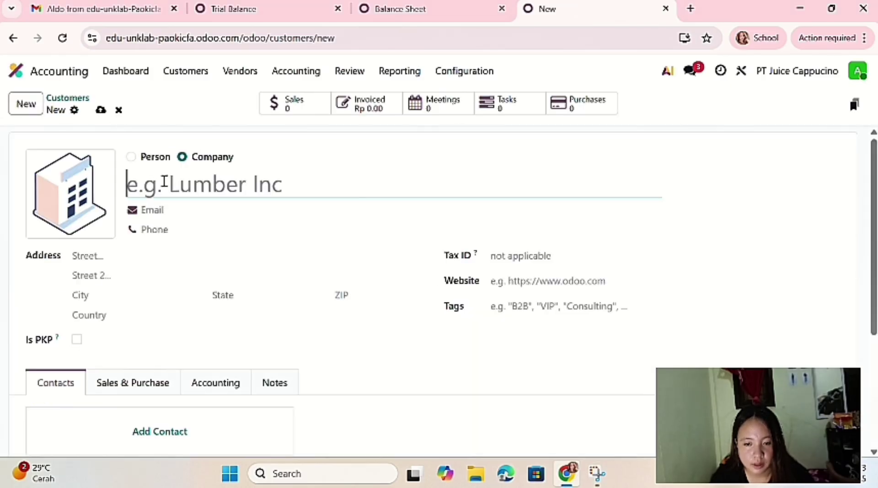
pyautogui.write('Dapi')
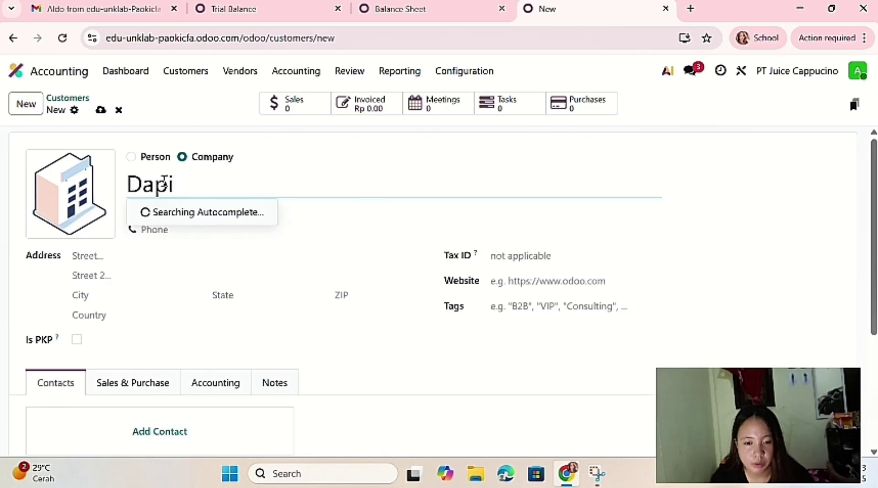
pyautogui.press('BackSpace')
pyautogui.write('ur ')
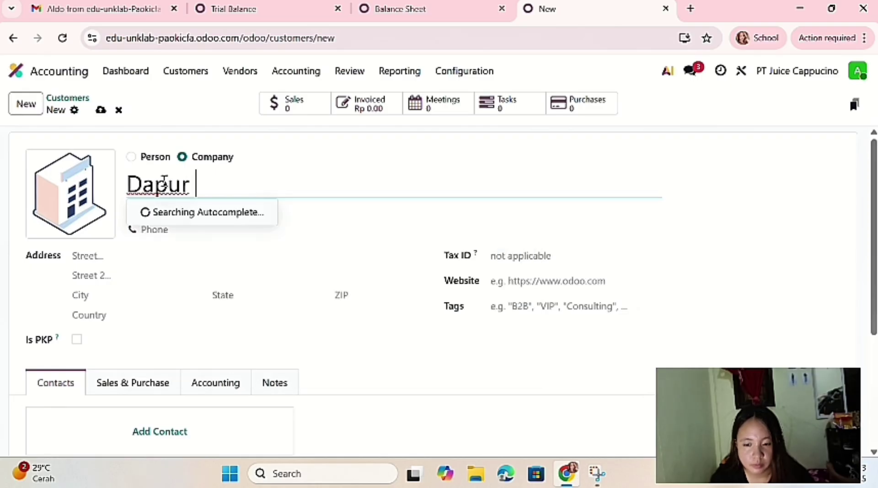
pyautogui.write('UBS')
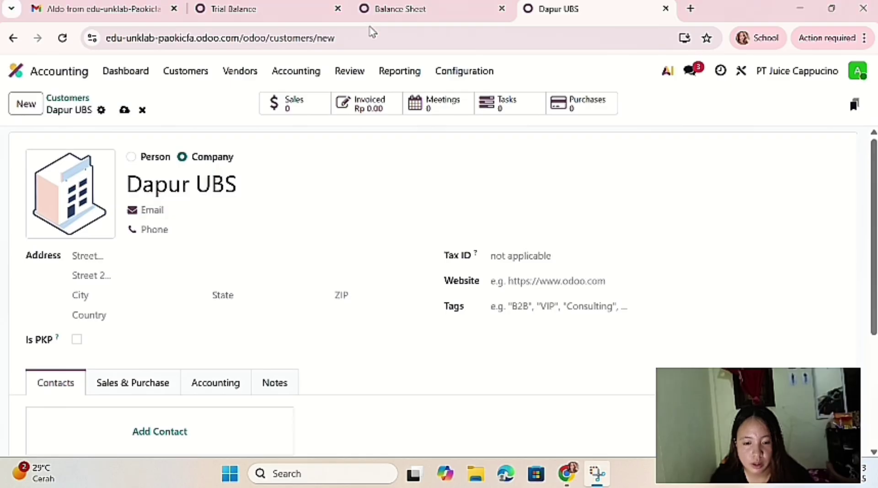
# - Set the purchase payment terms of Dapur UBS to 30 Days
pyautogui.click(100, 386)
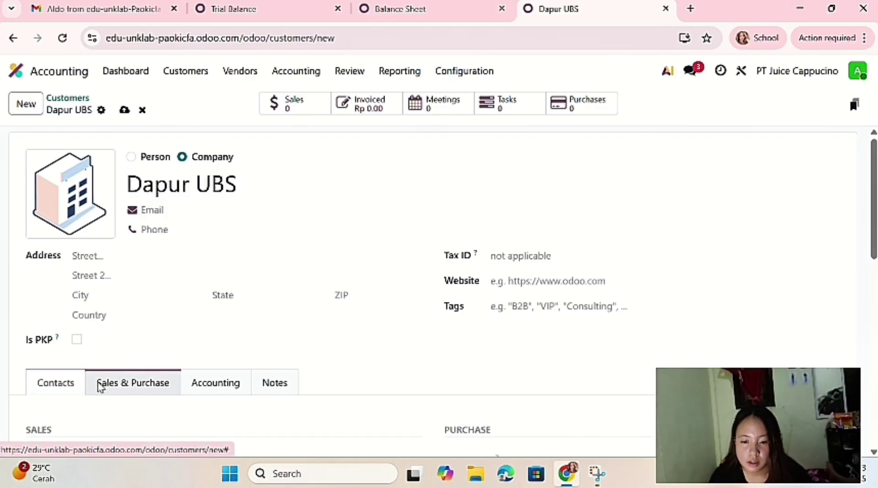
pyautogui.scroll(-2, 270, 380)
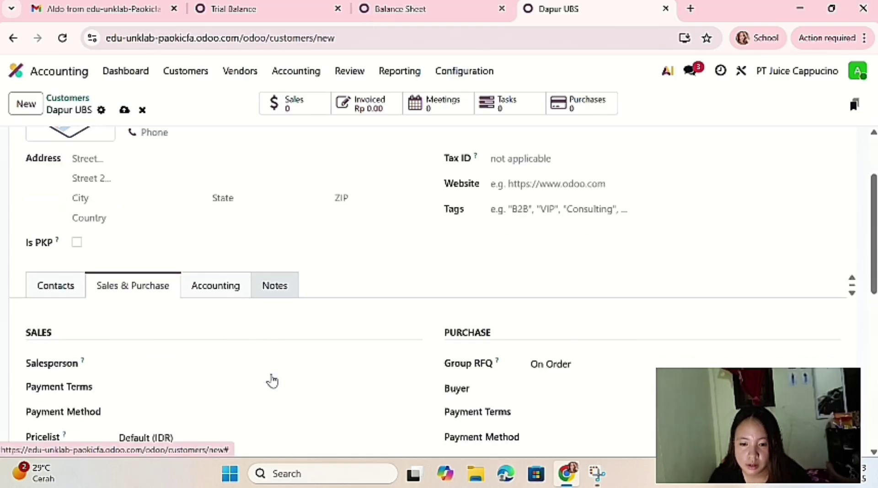
pyautogui.click(540, 416)
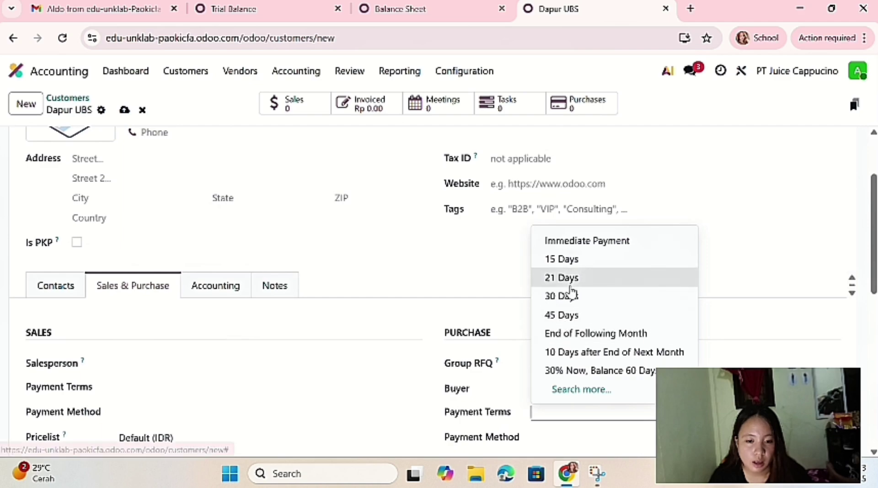
pyautogui.click(570, 298)
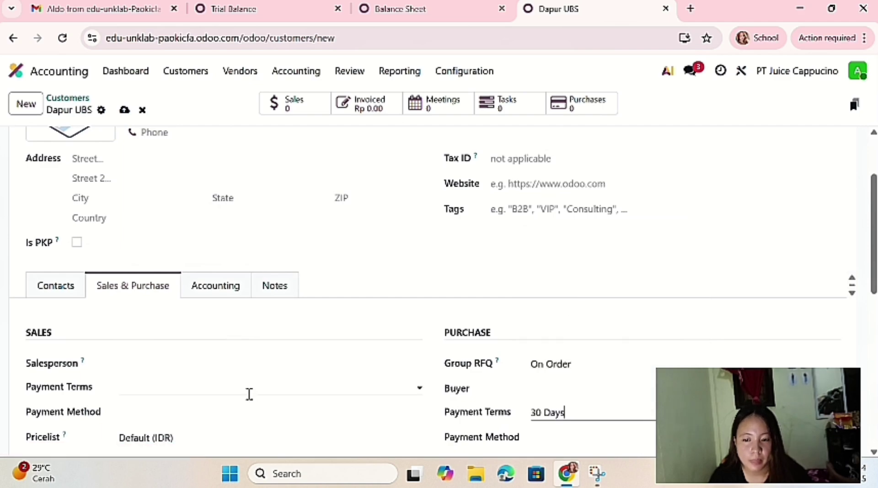
# - Set Dapur UBS's receivable account to 11210 Piutang Usaha and its payable account to 21110 Hutang Dagang
pyautogui.scroll(-1, 223, 346)
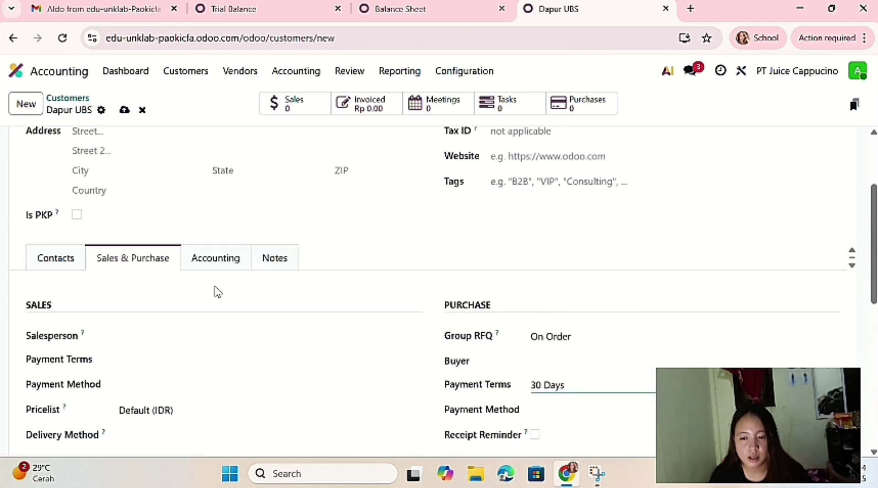
pyautogui.click(216, 267)
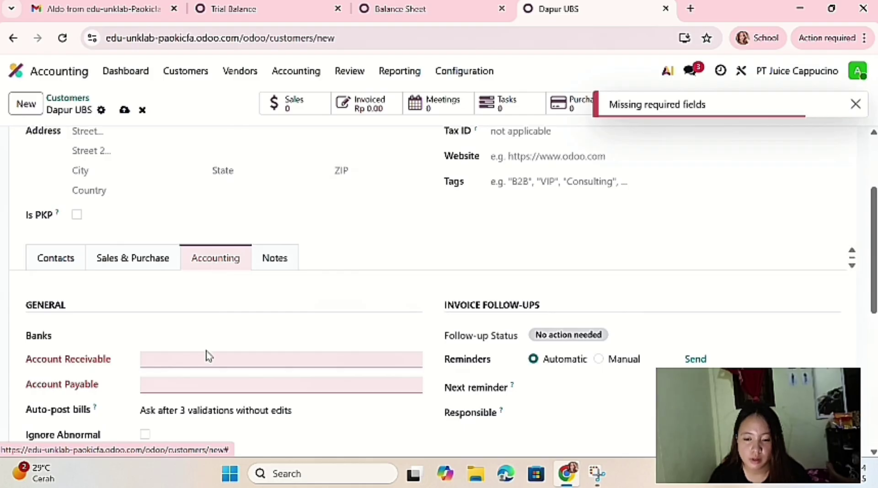
pyautogui.click(209, 354)
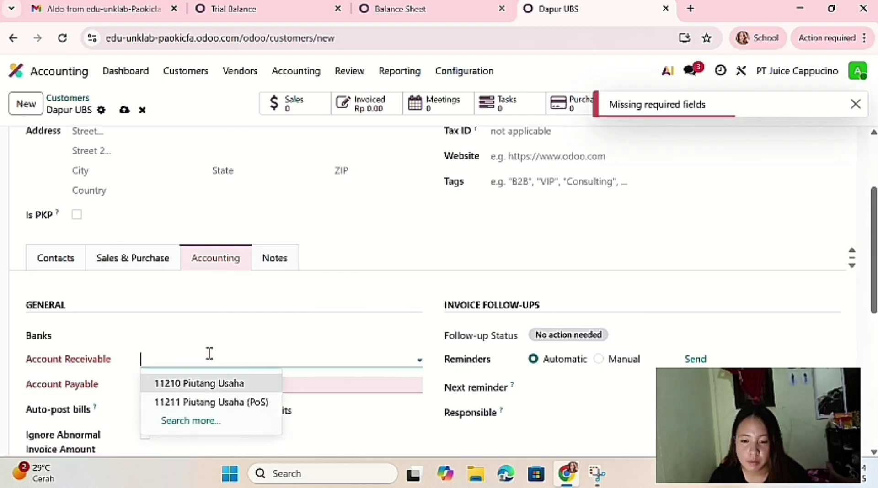
pyautogui.click(215, 378)
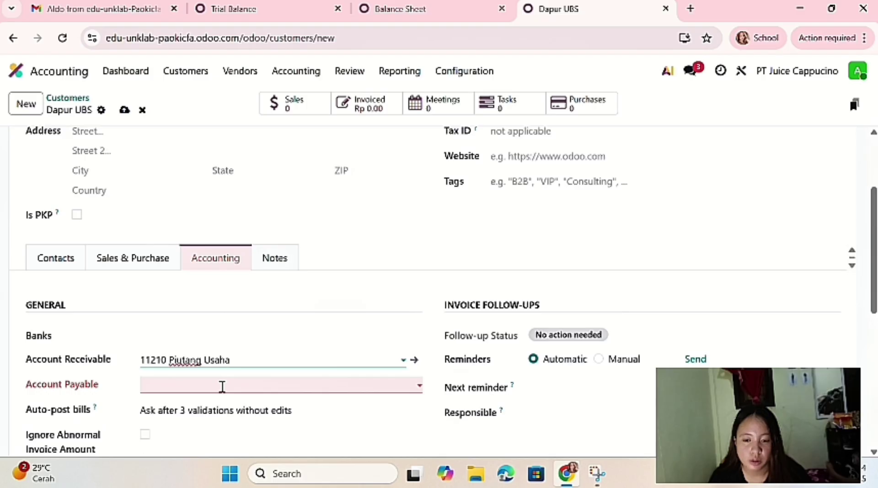
pyautogui.click(222, 388)
pyautogui.click(226, 408)
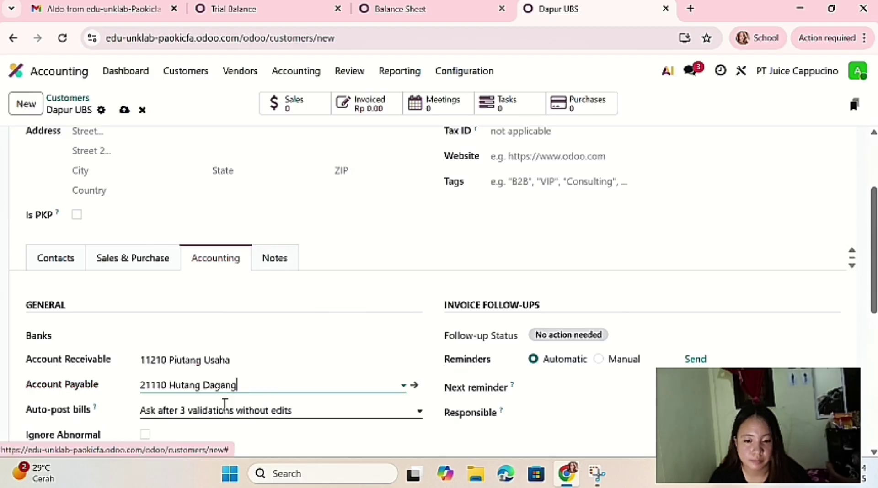
# - Review the accounting, sales and purchase, and contact details of Dapur UBS, and save the customer record
pyautogui.scroll(-2, 329, 359)
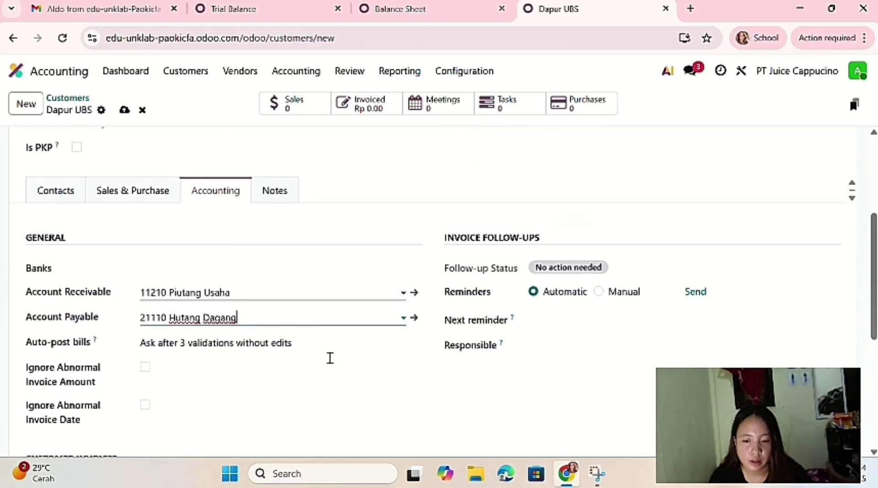
pyautogui.scroll(1, 330, 358)
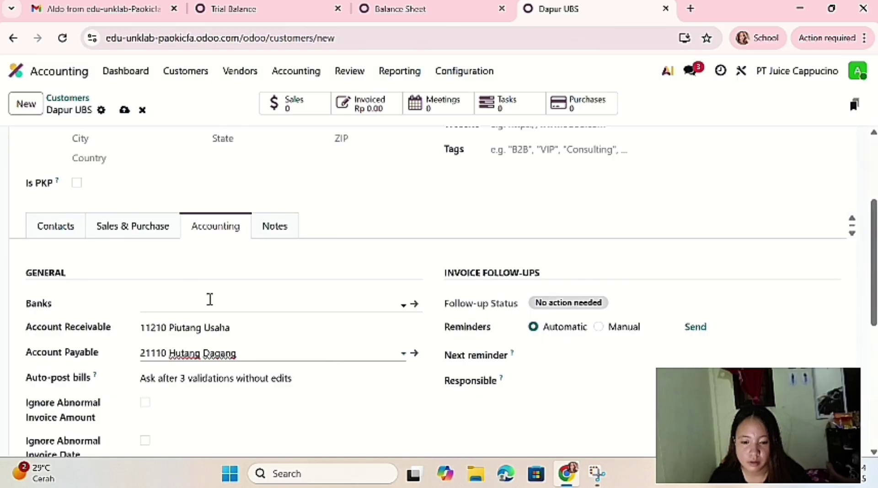
pyautogui.click(145, 236)
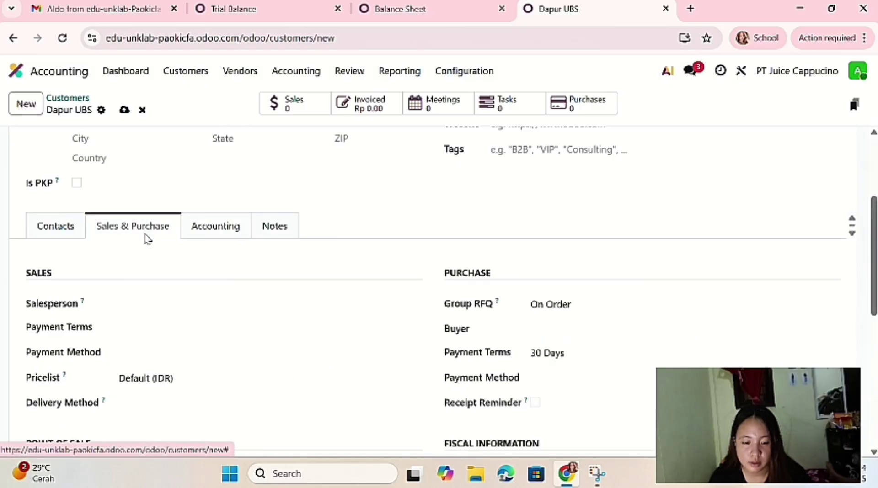
pyautogui.click(75, 226)
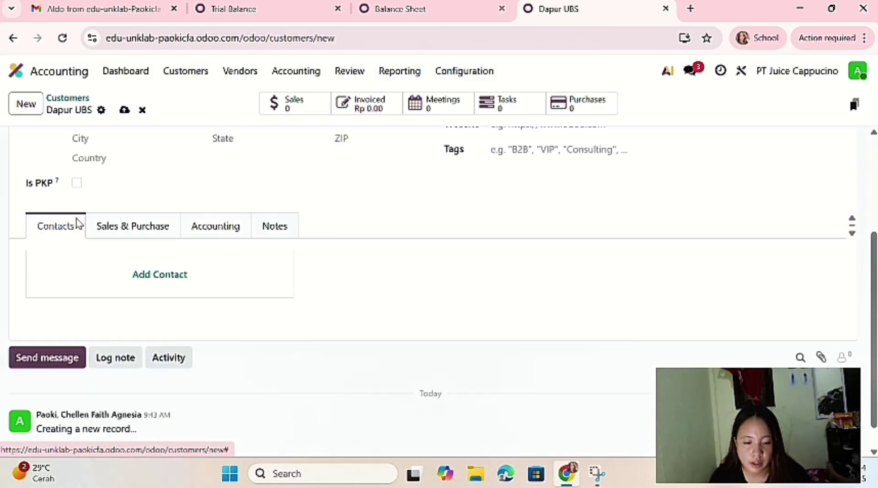
pyautogui.scroll(3, 86, 192)
pyautogui.click(125, 110)
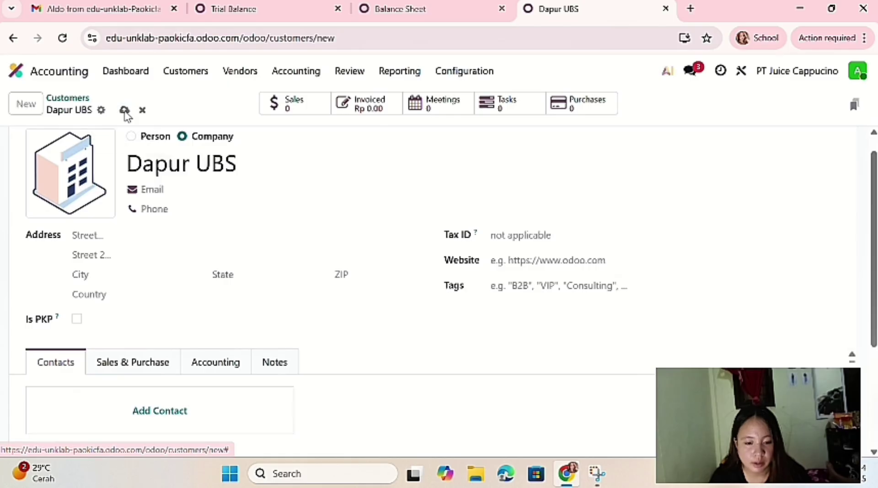
# - Start another new company customer record and name it Creamylee
pyautogui.click(33, 107)
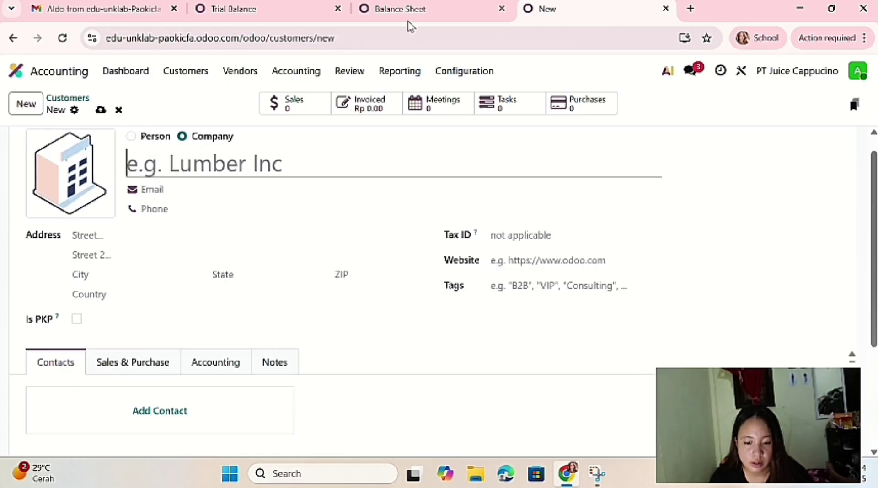
pyautogui.click(247, 165)
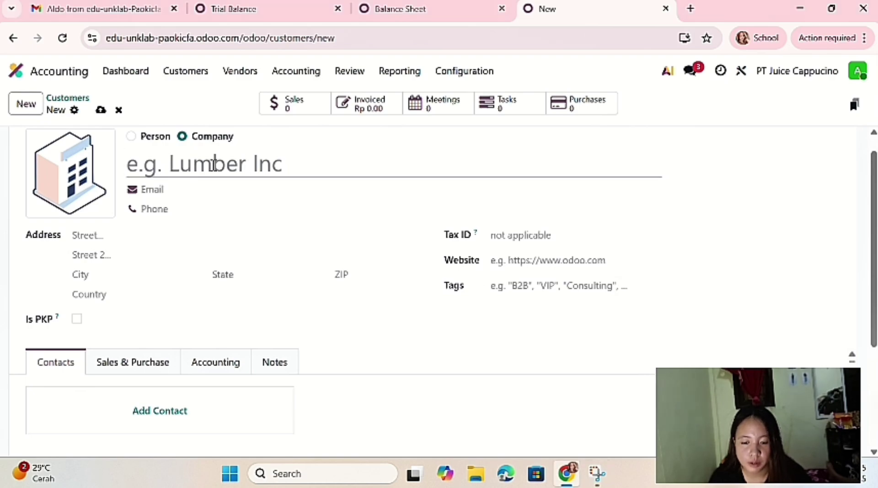
pyautogui.write('Crea')
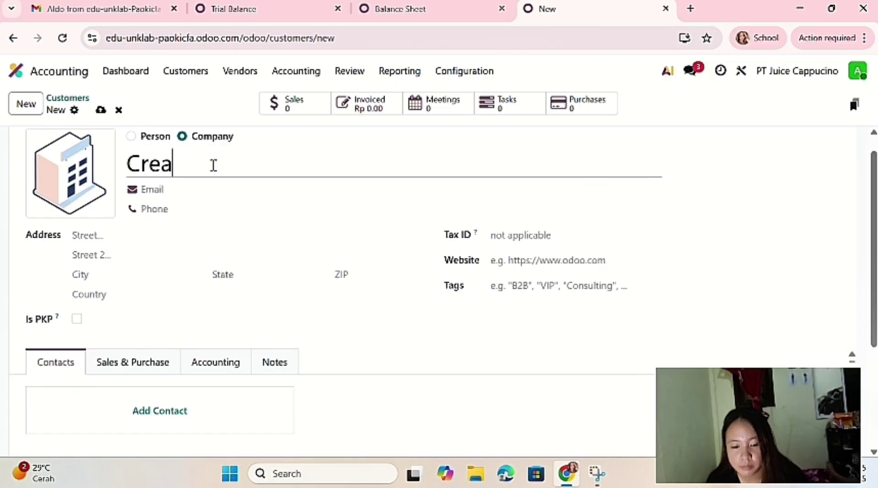
pyautogui.write('my')
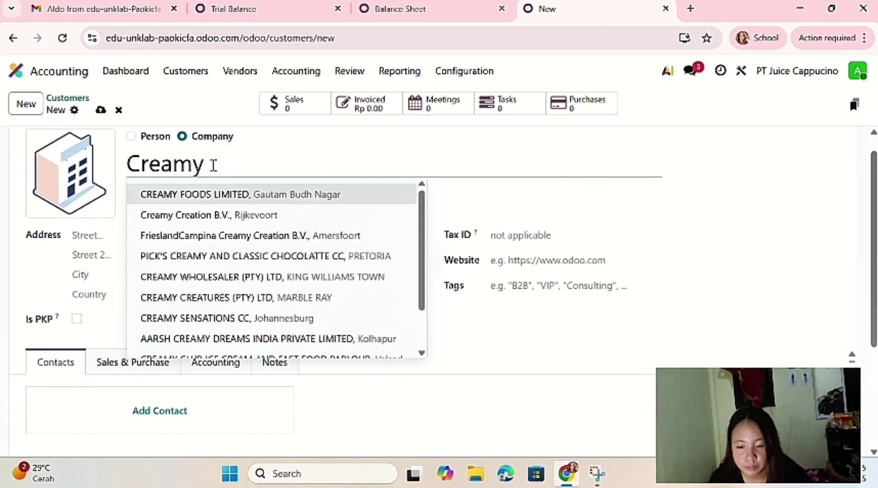
pyautogui.write('lee')
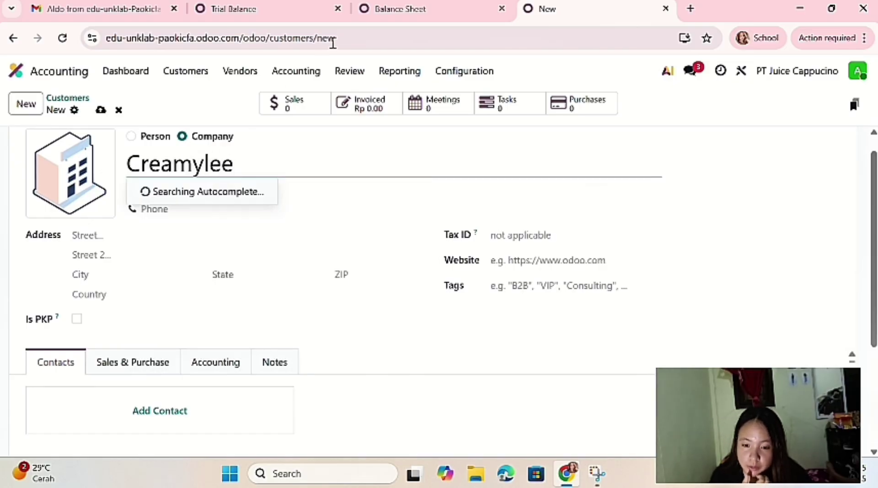
# - Set Creamylee's receivable account to 11210 Piutang Usaha and its payable account to 21110 Hutang Dagang
pyautogui.click(194, 361)
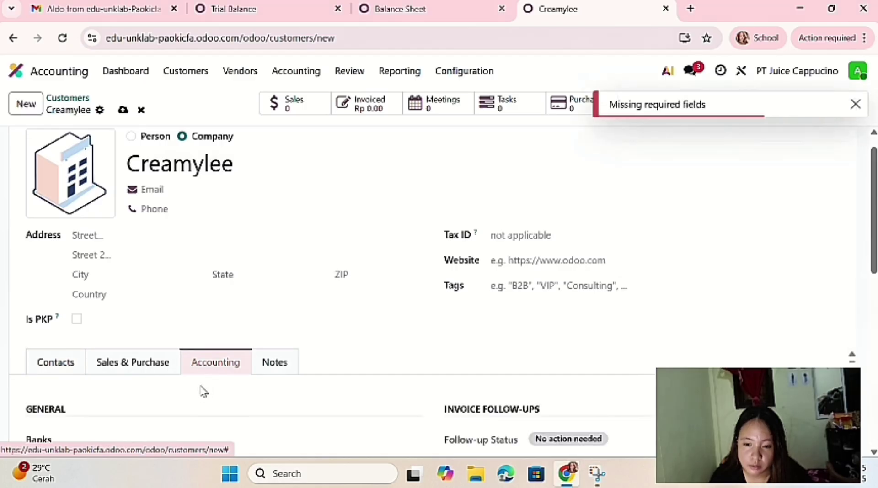
pyautogui.scroll(-2, 202, 386)
pyautogui.scroll(-1, 202, 386)
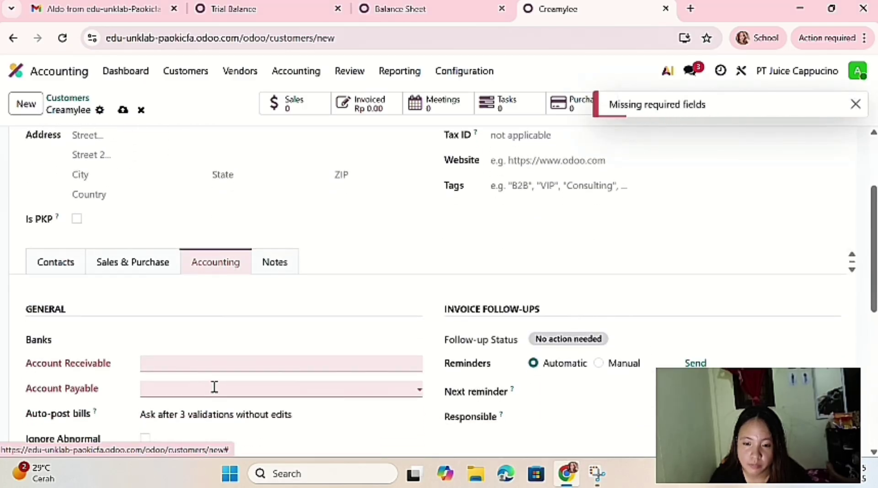
pyautogui.click(215, 367)
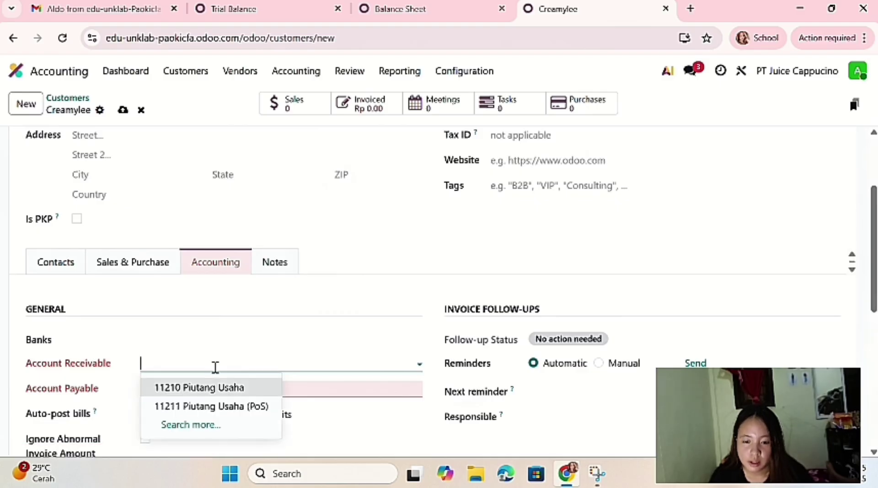
pyautogui.click(220, 388)
pyautogui.click(223, 392)
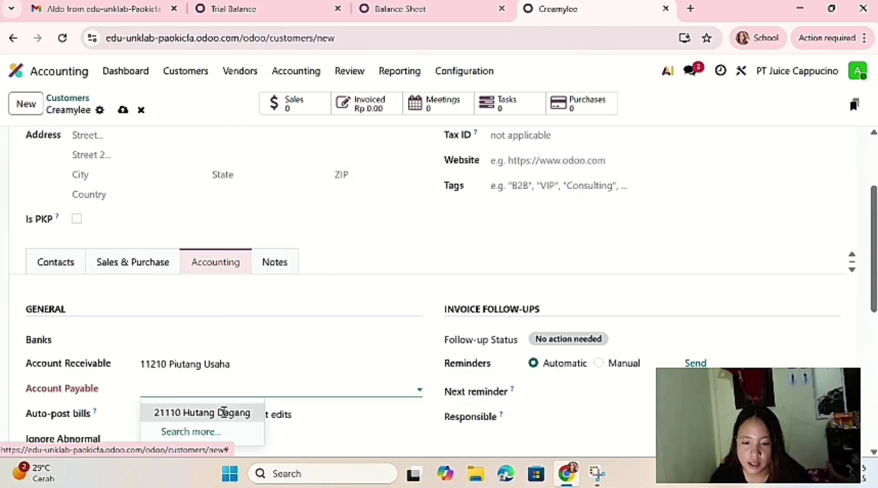
pyautogui.click(223, 413)
# - Set the purchase payment terms of Creamylee to 30 Days
pyautogui.click(132, 270)
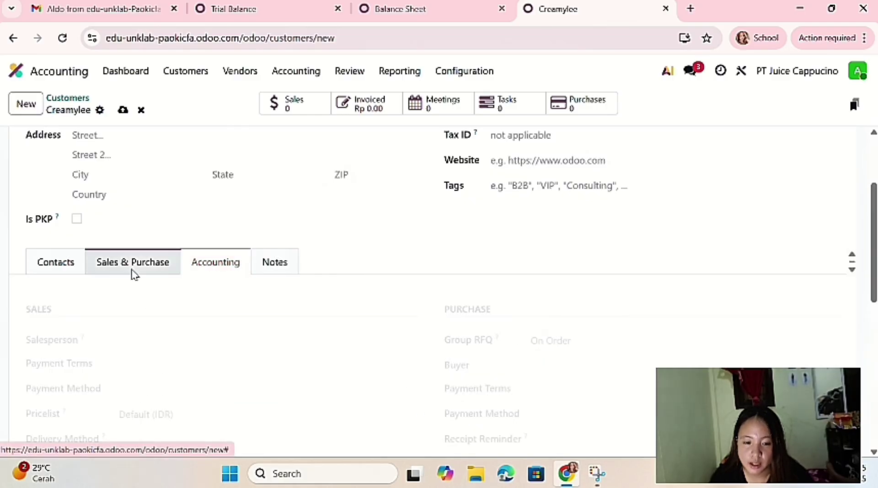
pyautogui.click(531, 386)
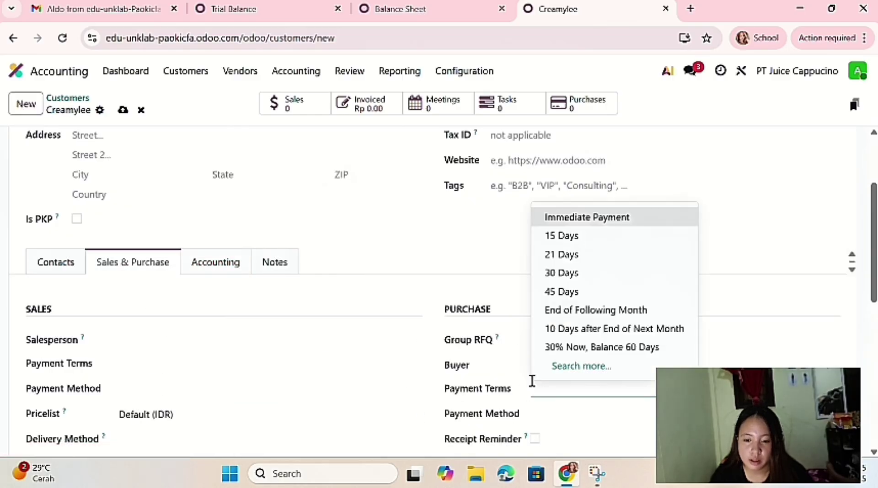
pyautogui.click(561, 273)
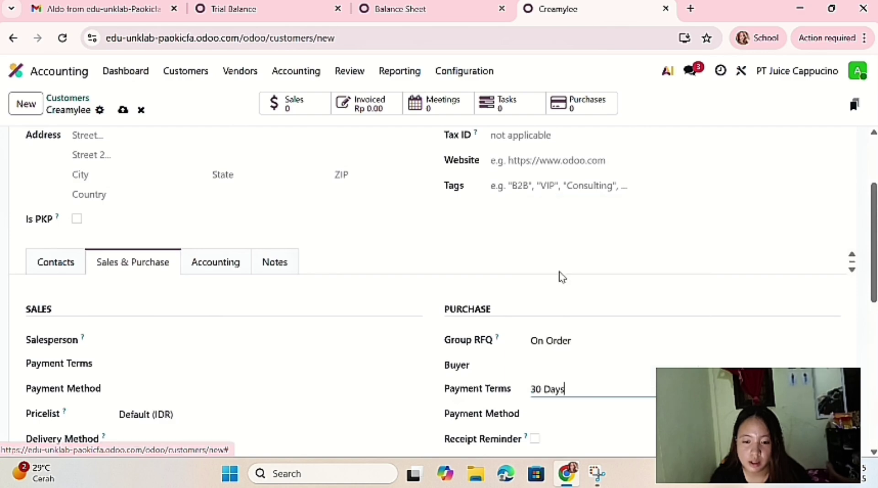
pyautogui.scroll(2, 347, 204)
pyautogui.scroll(1, 347, 202)
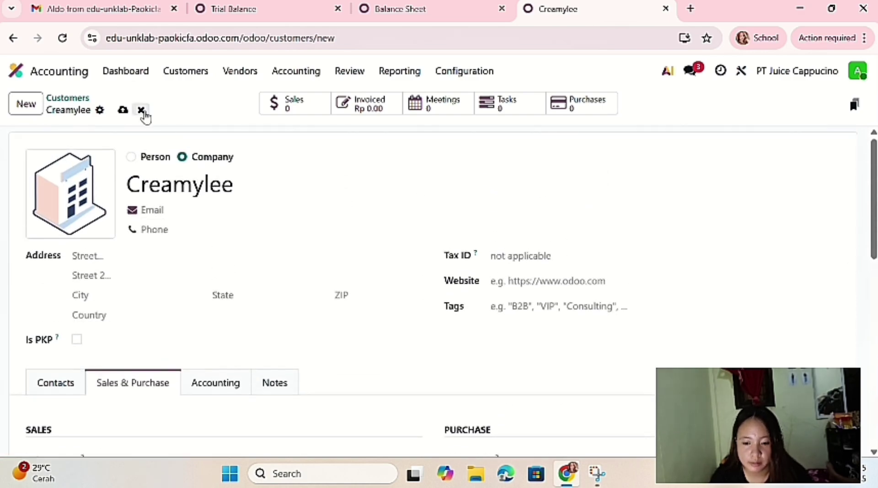
# - Save the Creamylee record and start another new company customer named Betamart
pyautogui.click(120, 110)
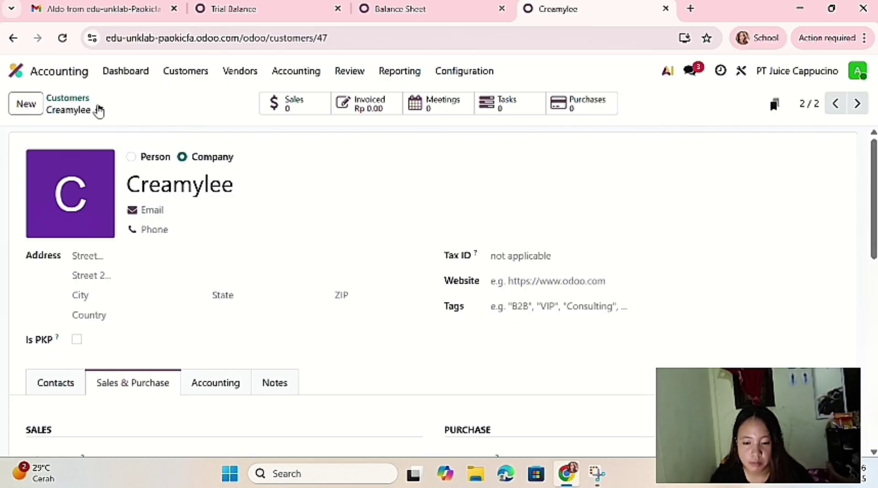
pyautogui.click(32, 105)
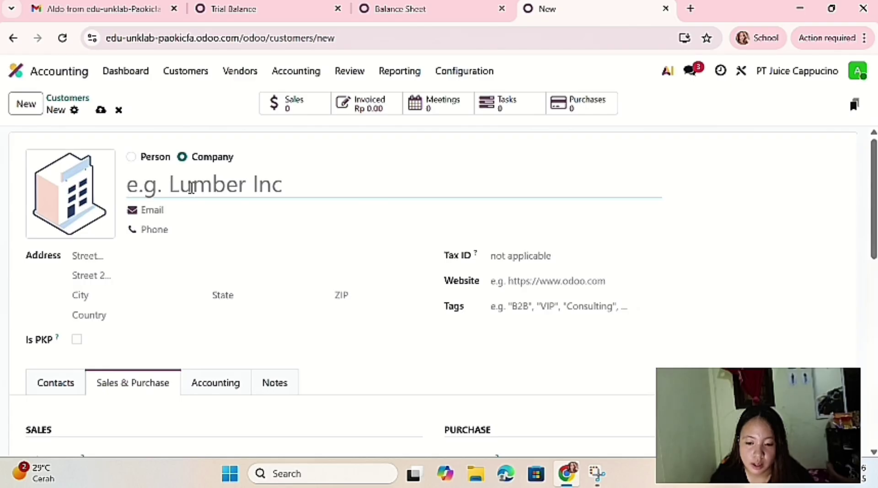
pyautogui.write('Beta')
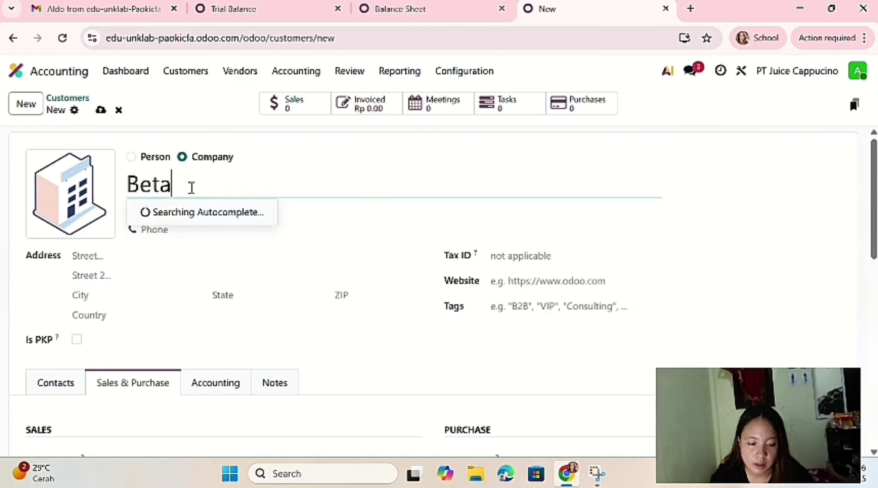
pyautogui.write('mart')
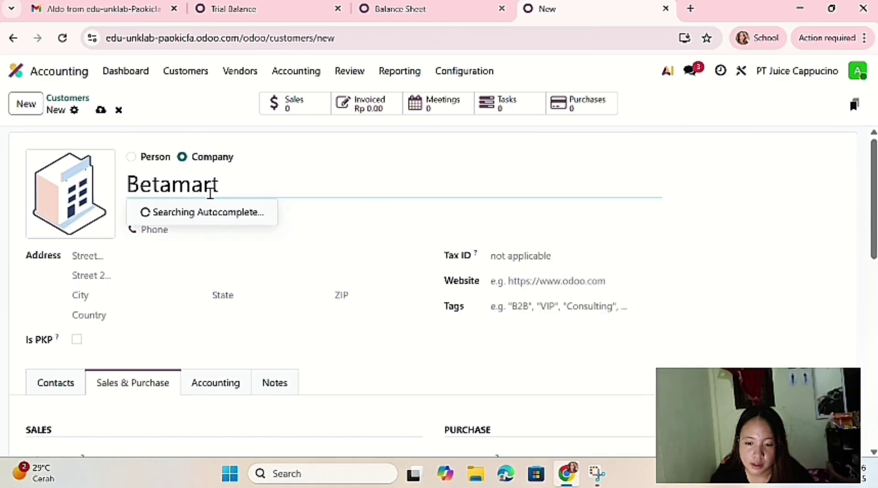
pyautogui.click(407, 232)
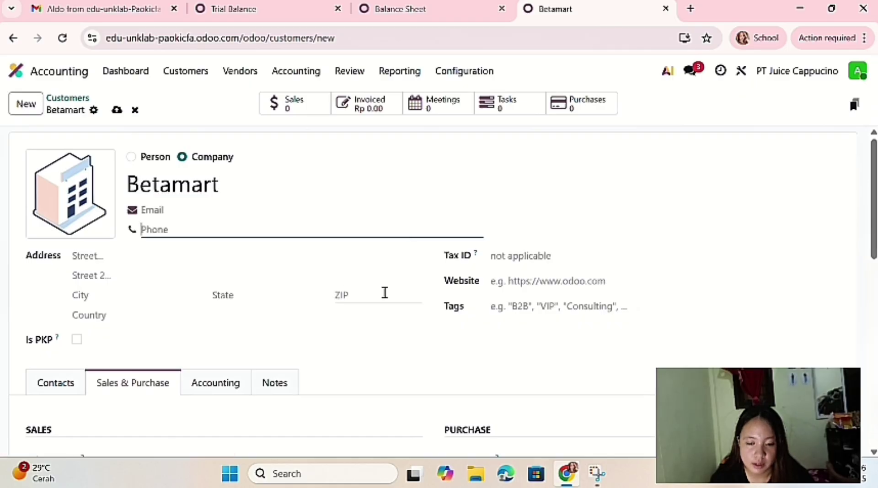
# - Set Betamart's receivable account to 11210 Piutang Usaha and its payable account to 21110 Hutang Dagang
pyautogui.scroll(-2, 386, 349)
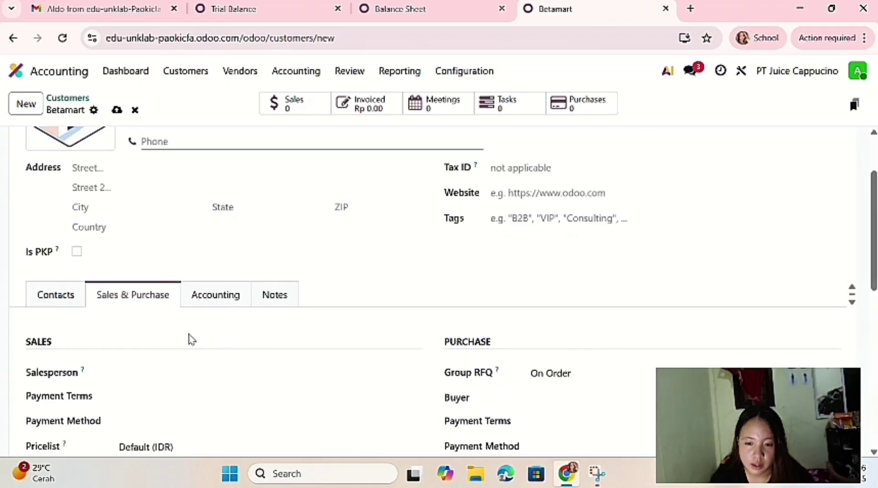
pyautogui.click(219, 296)
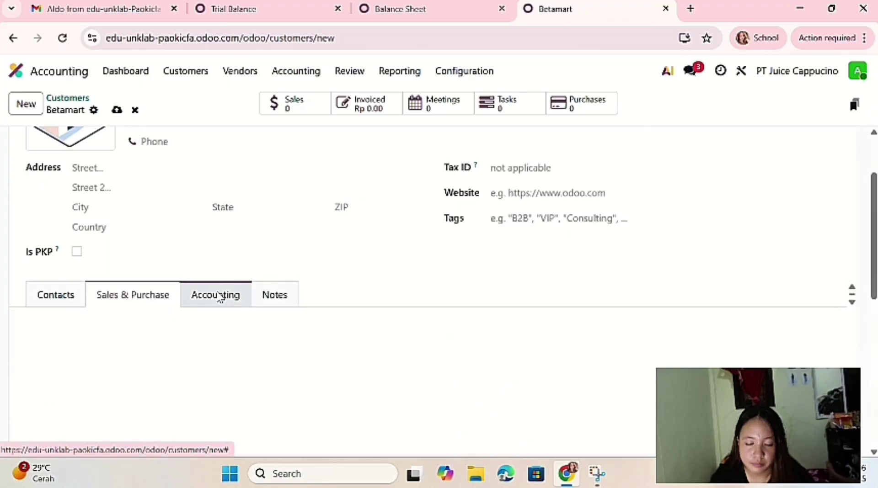
pyautogui.scroll(-1, 265, 388)
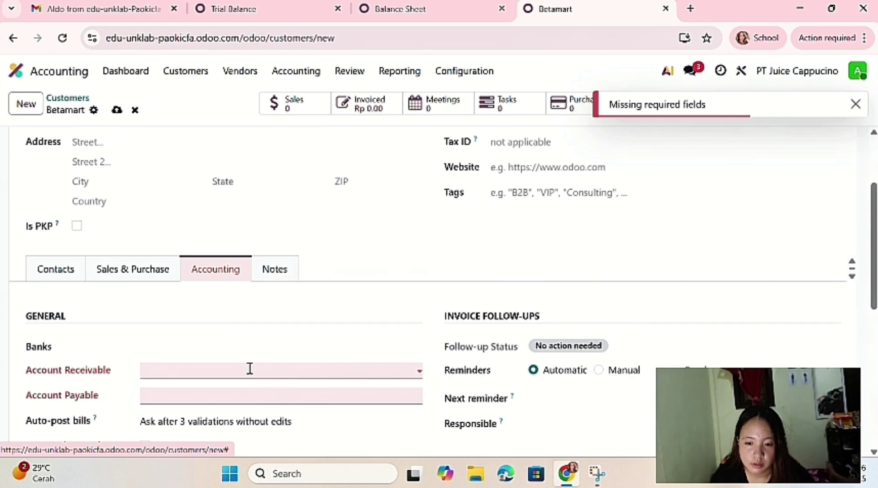
pyautogui.click(250, 369)
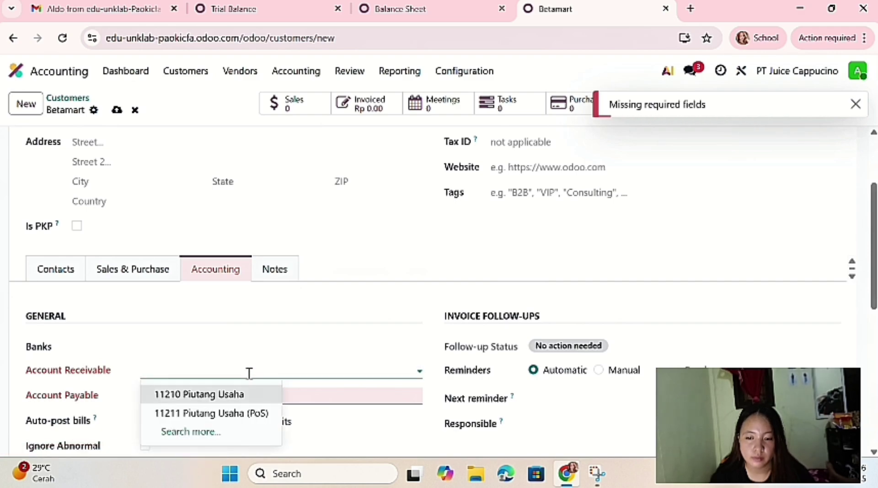
pyautogui.click(237, 396)
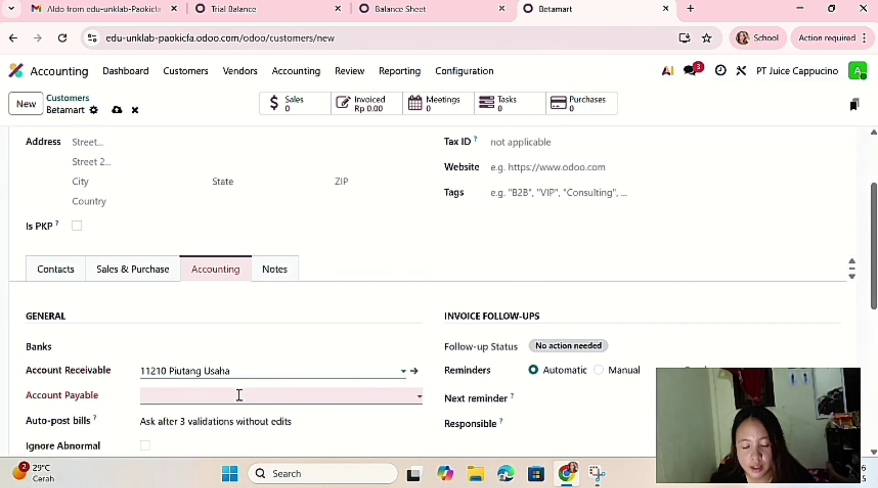
pyautogui.click(239, 395)
pyautogui.click(236, 420)
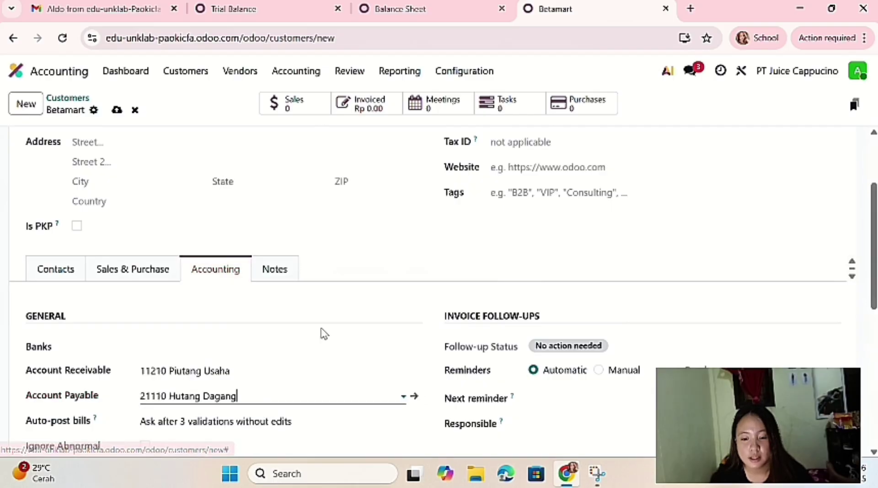
pyautogui.scroll(-1, 323, 333)
pyautogui.scroll(-1, 323, 332)
pyautogui.scroll(1, 323, 331)
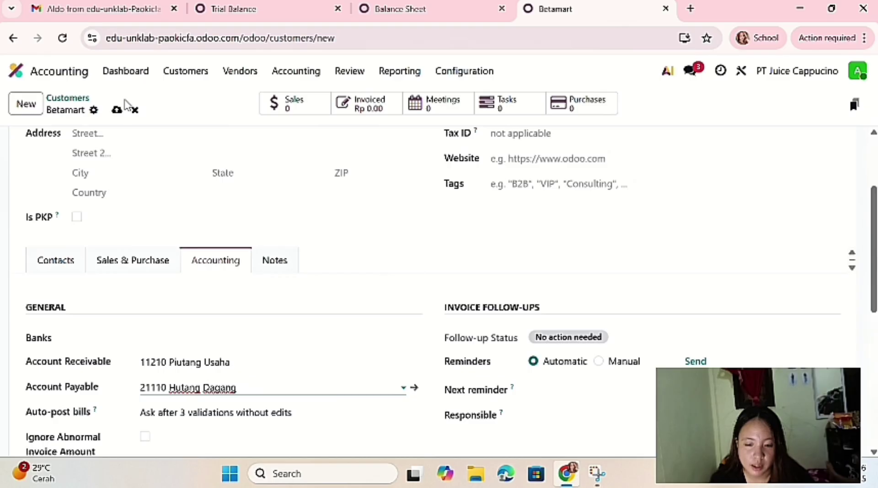
# - Set Betamart's purchase payment terms to 30 Days and save the customer record
pyautogui.scroll(-1, 313, 271)
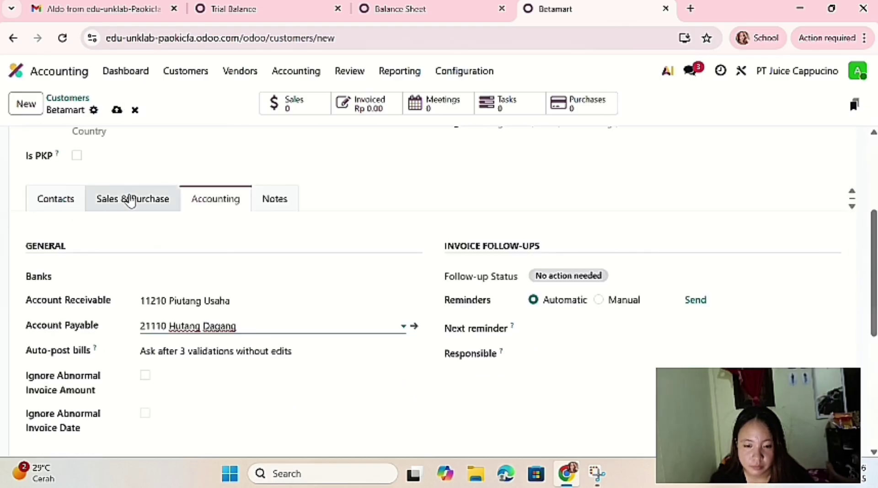
pyautogui.click(130, 200)
pyautogui.click(548, 328)
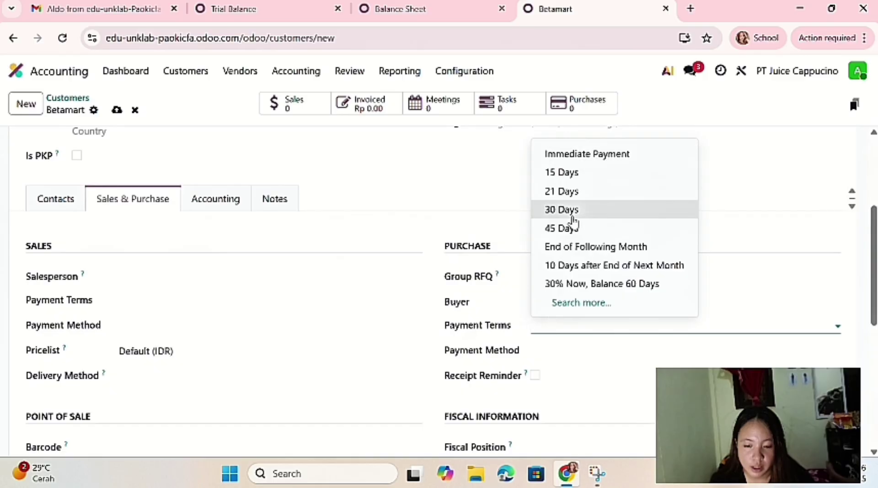
pyautogui.click(573, 214)
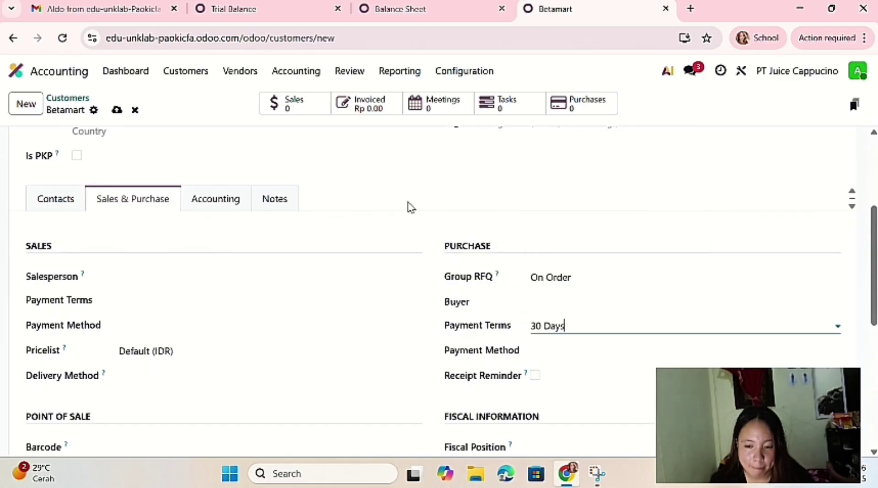
pyautogui.scroll(2, 306, 231)
pyautogui.scroll(1, 305, 231)
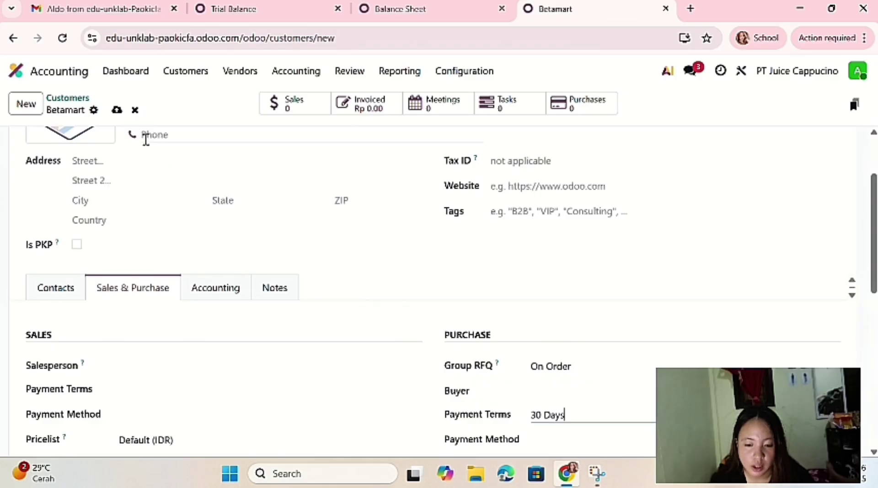
pyautogui.click(118, 113)
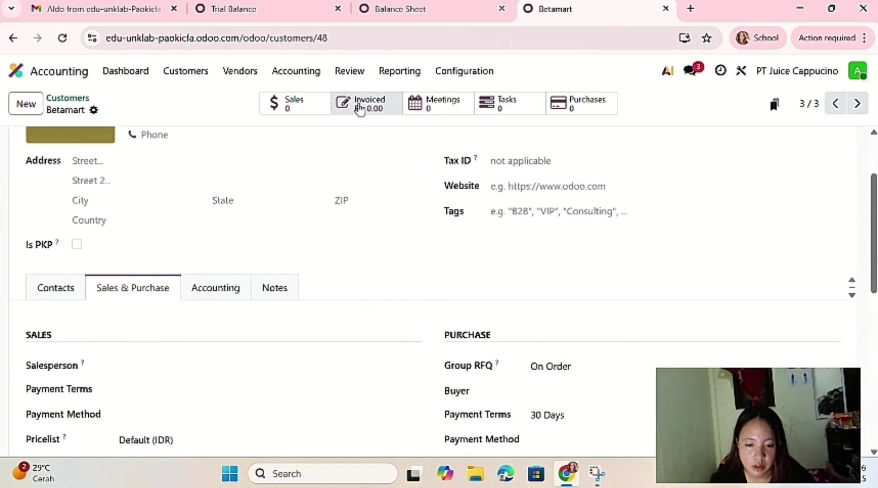
# - Open Betamart's invoices and start a new customer invoice for Betamart
pyautogui.click(360, 109)
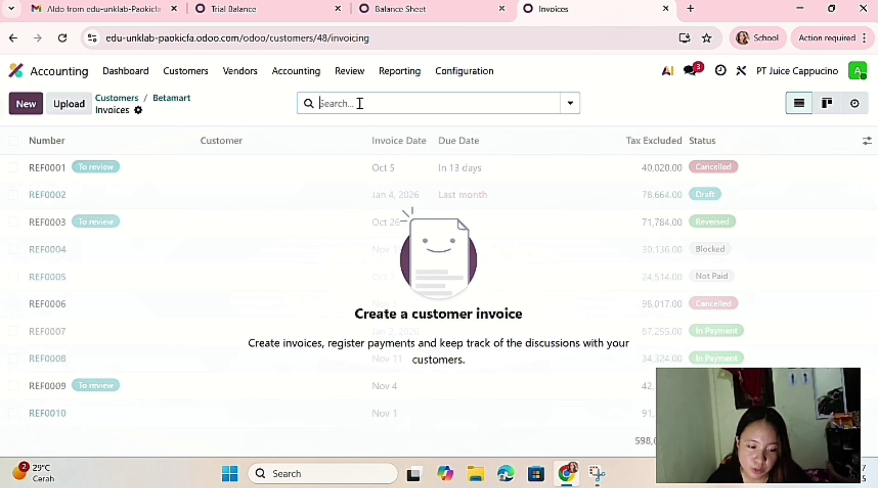
pyautogui.click(365, 26)
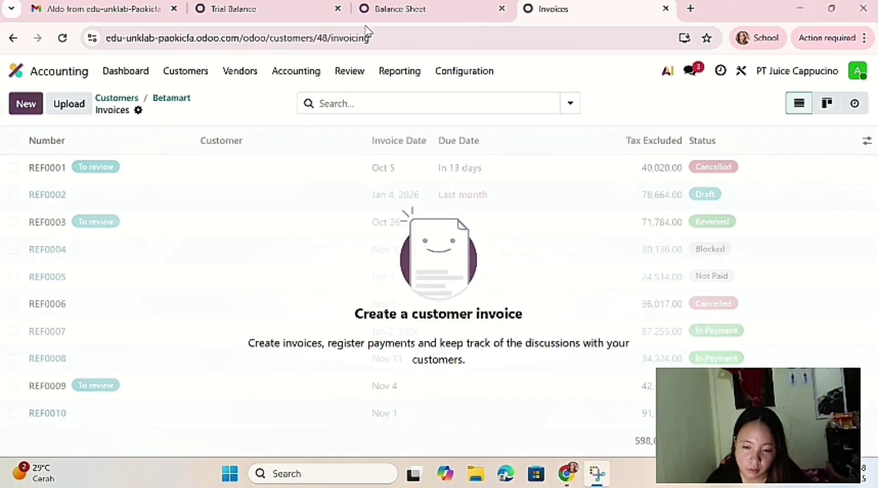
pyautogui.click(19, 106)
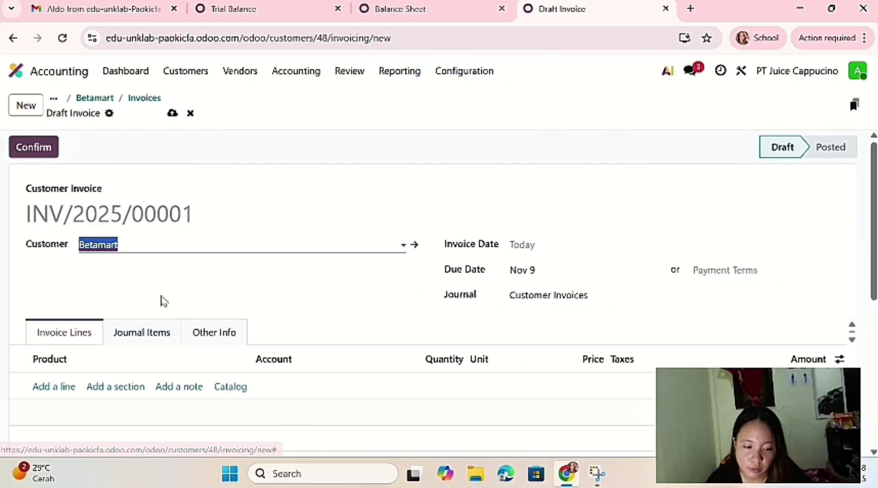
pyautogui.click(191, 298)
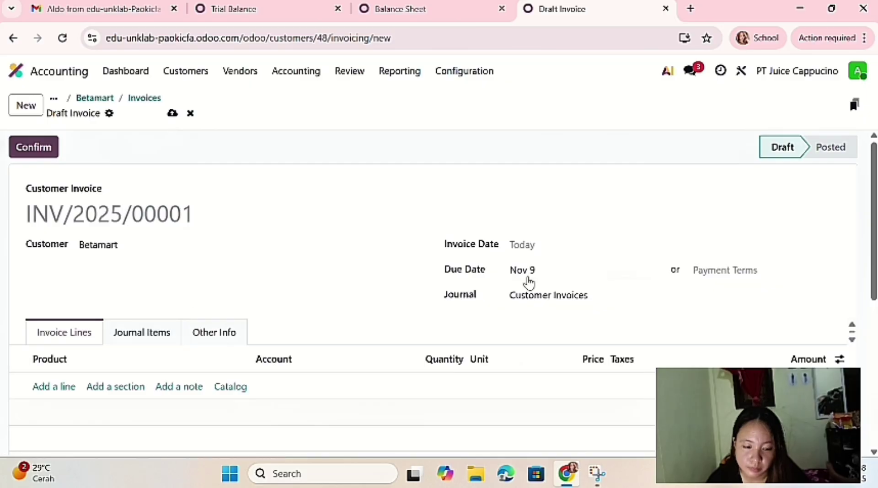
# - Set the draft invoice's due date and invoice date to November 1, 2025, and choose 30 Days as payment terms
pyautogui.click(546, 270)
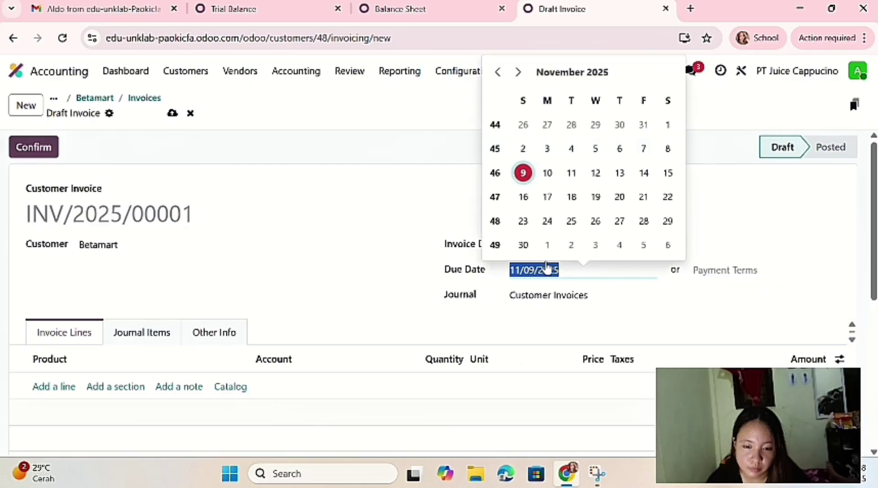
pyautogui.click(664, 130)
pyautogui.click(372, 222)
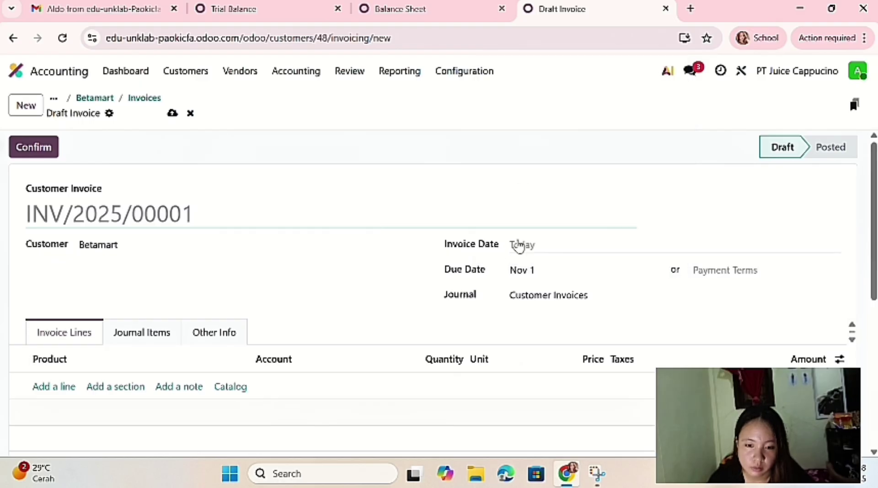
pyautogui.click(541, 246)
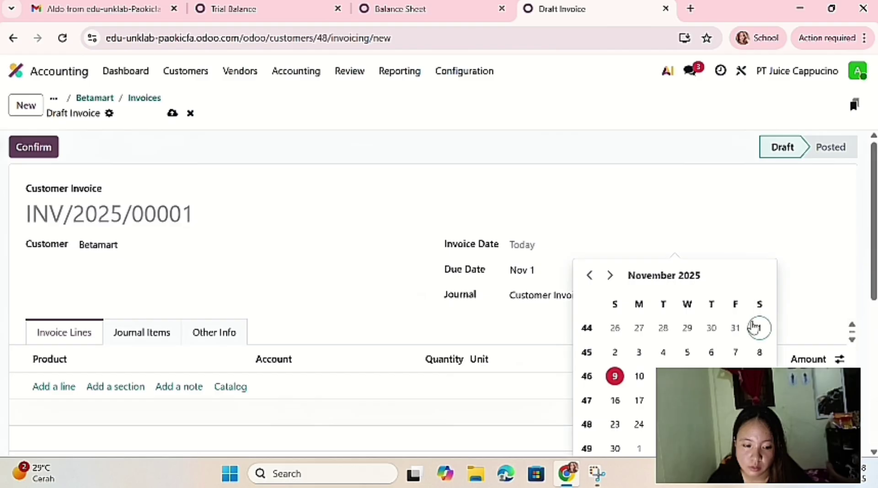
pyautogui.click(756, 327)
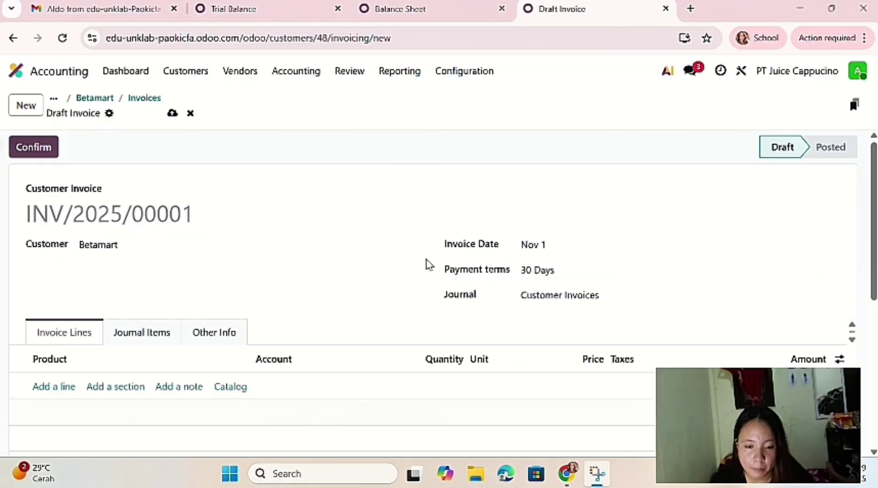
# - Add a journal item on account 41110 Penjualan to the Betamart draft invoice
pyautogui.scroll(-1, 224, 296)
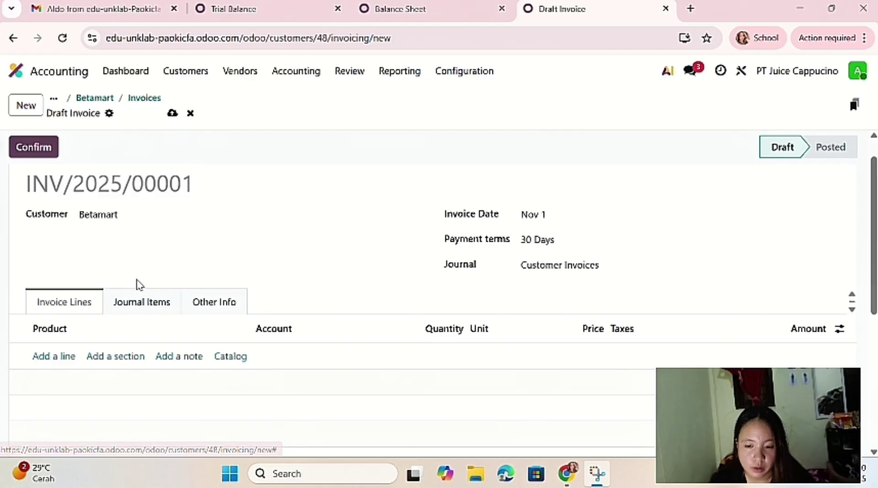
pyautogui.click(142, 304)
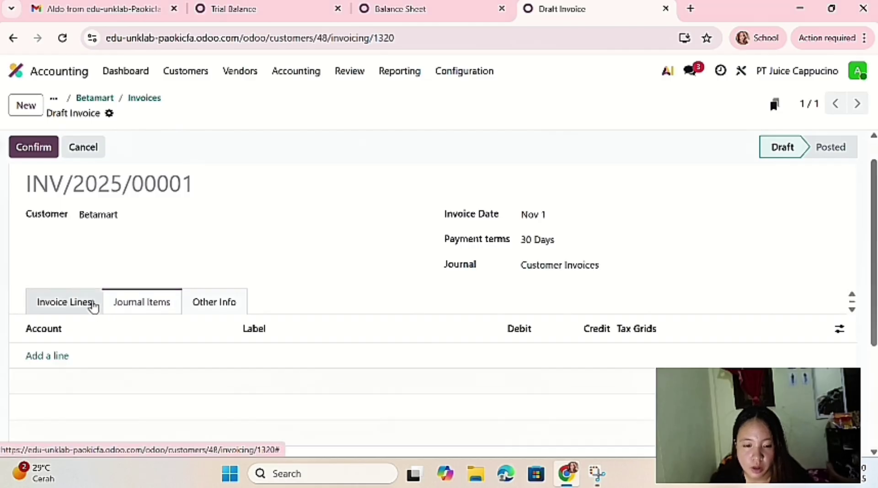
pyautogui.click(93, 306)
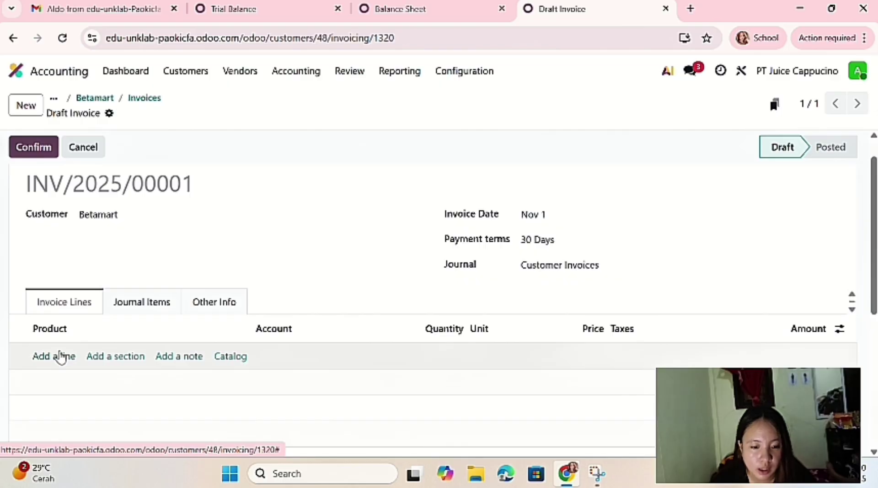
pyautogui.click(150, 304)
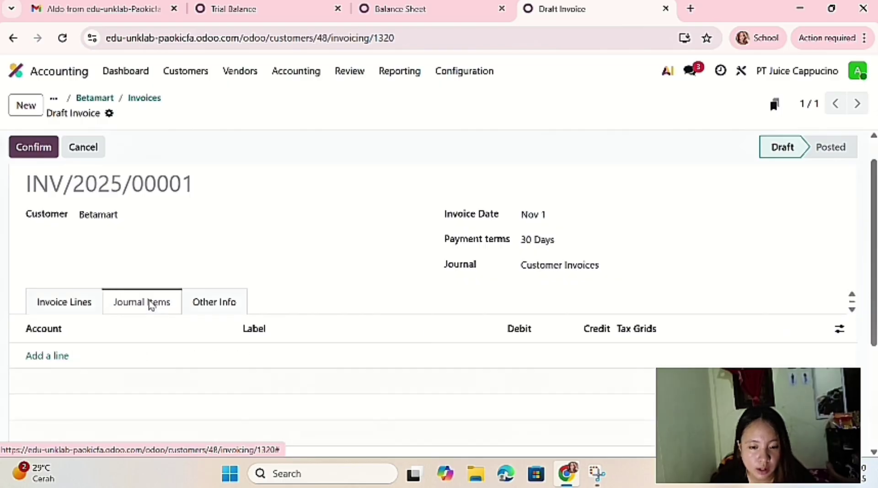
pyautogui.click(56, 356)
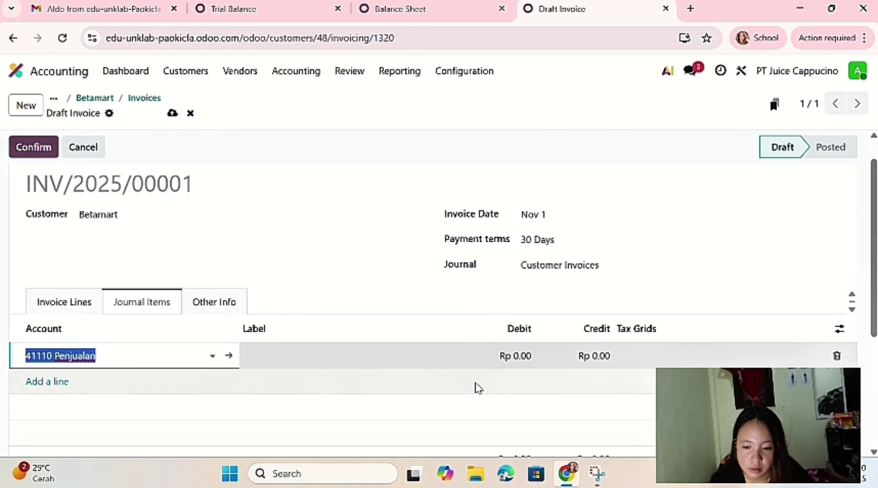
pyautogui.click(595, 357)
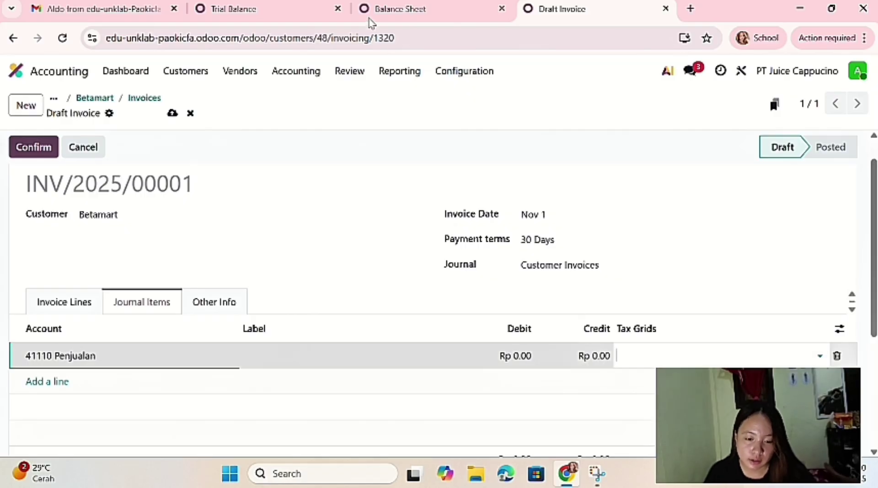
# - Set the price of the 41110 Penjualan invoice line to 800,000 and remove the extra blank line below it
pyautogui.click(52, 308)
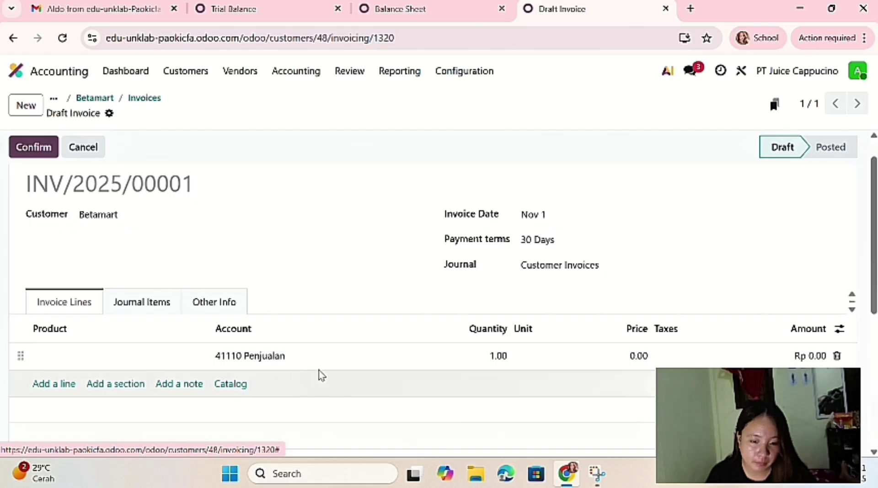
pyautogui.click(298, 360)
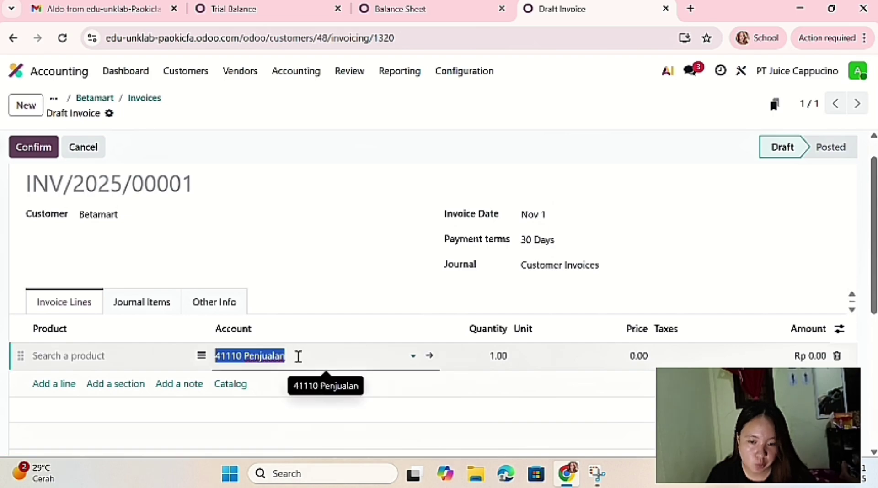
pyautogui.click(330, 237)
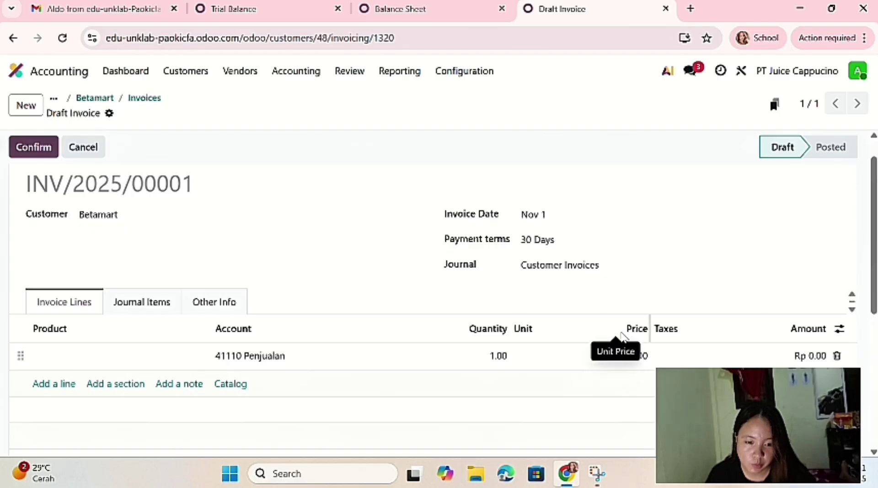
pyautogui.click(643, 357)
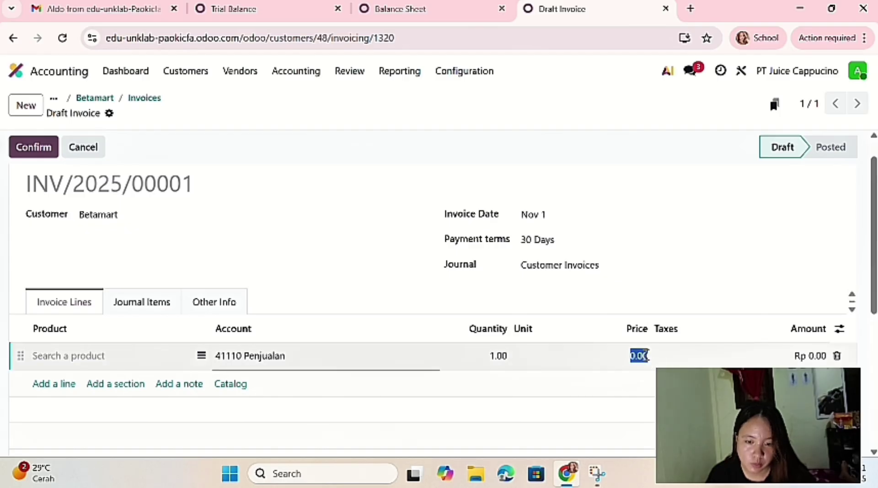
pyautogui.press('BackSpace')
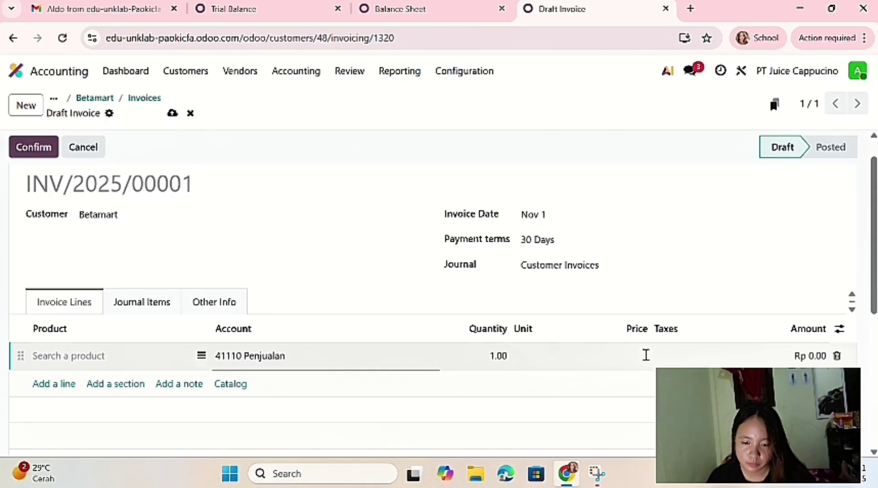
pyautogui.write('3')
pyautogui.write('00')
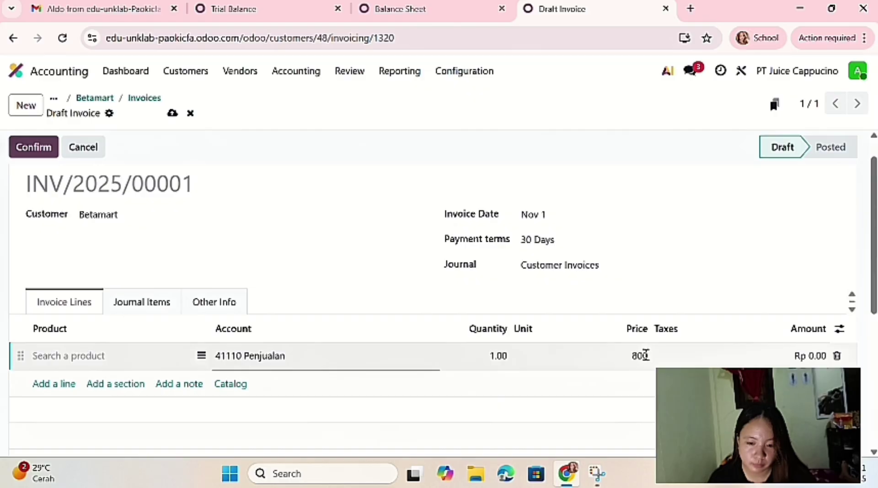
pyautogui.write('000')
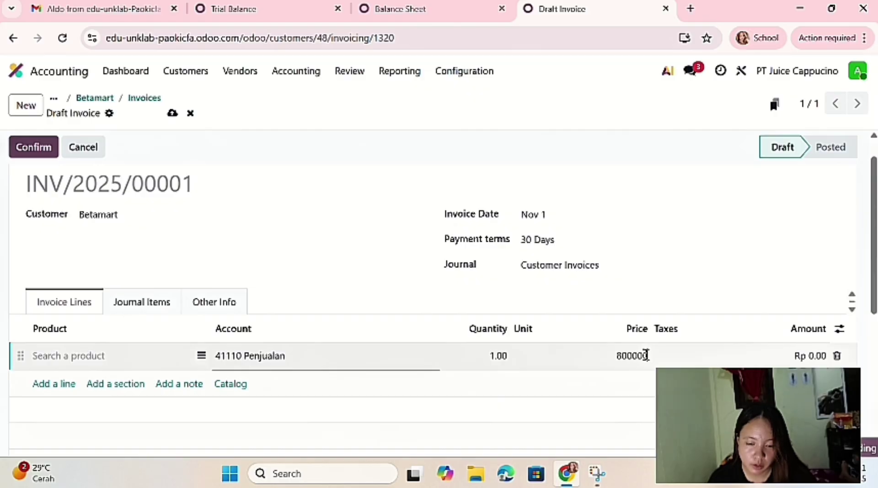
pyautogui.press('Return')
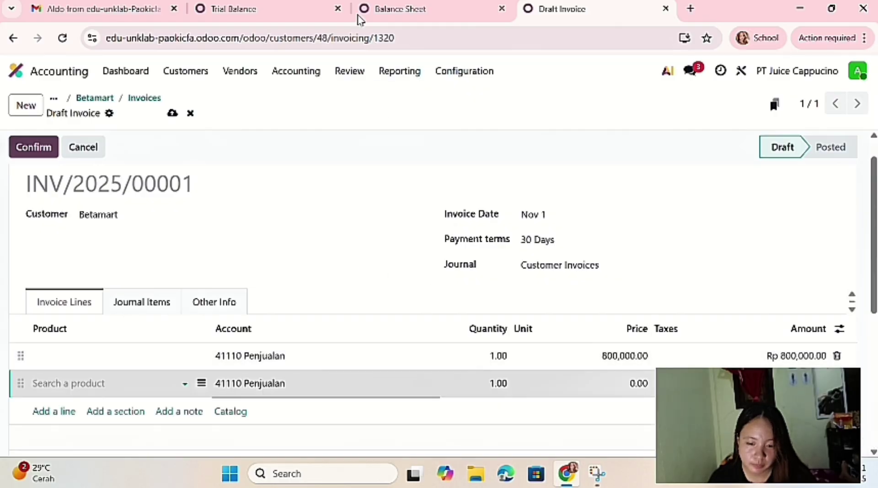
pyautogui.scroll(-1, 541, 155)
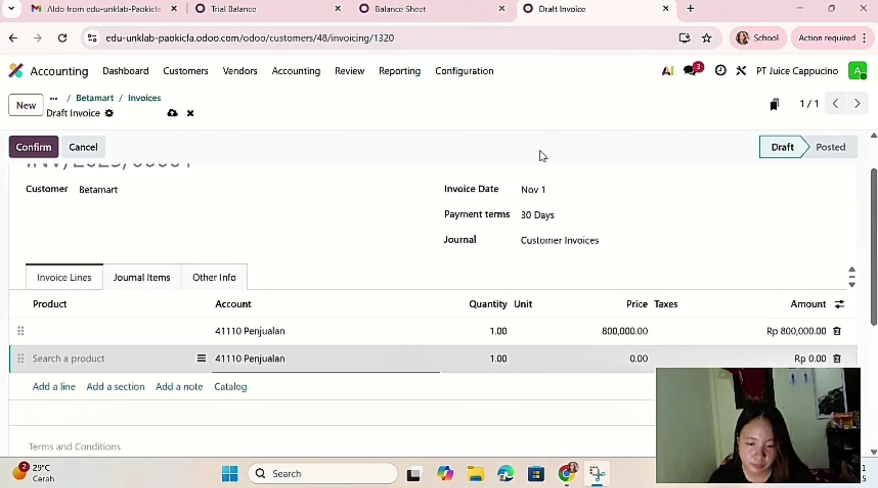
pyautogui.click(837, 359)
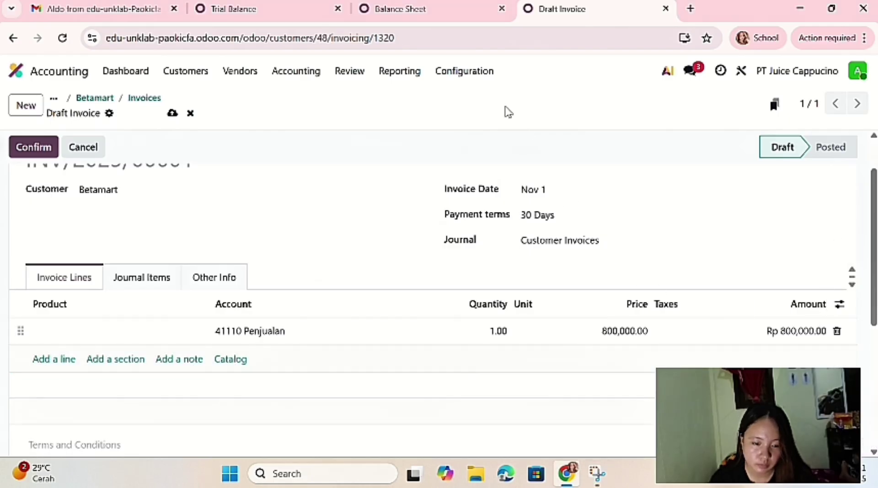
# - Review the journal items of the Betamart draft invoice and confirm the invoice to post it
pyautogui.press('super+shift+s')
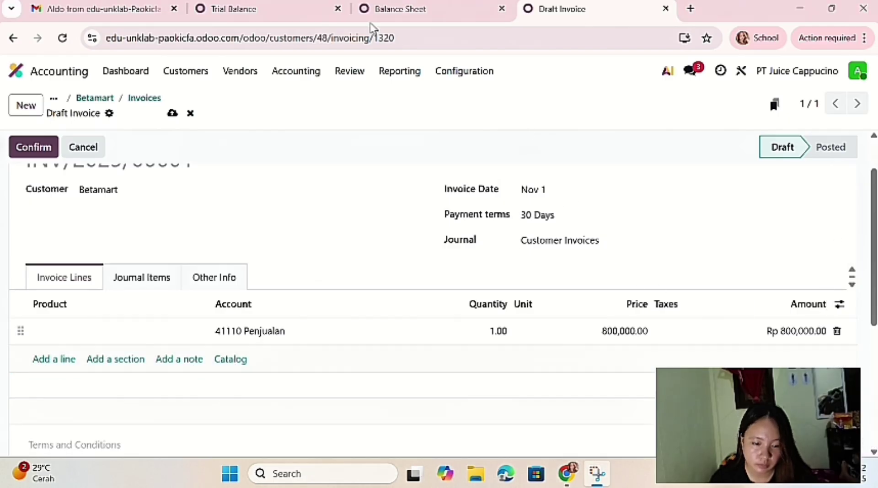
pyautogui.click(145, 294)
pyautogui.click(144, 290)
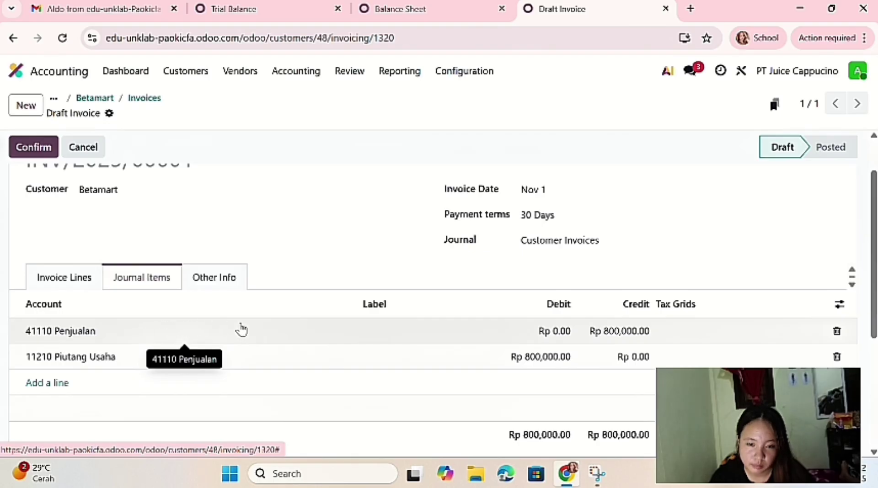
pyautogui.scroll(-1, 494, 412)
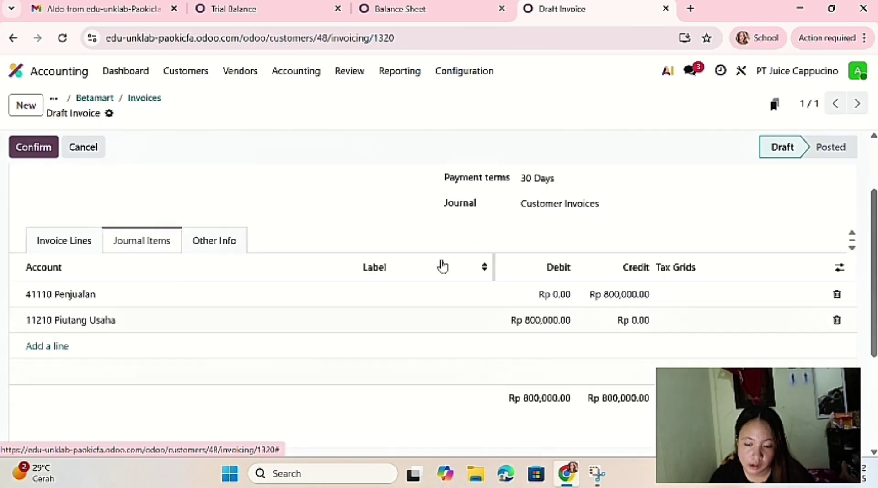
pyautogui.scroll(1, 488, 238)
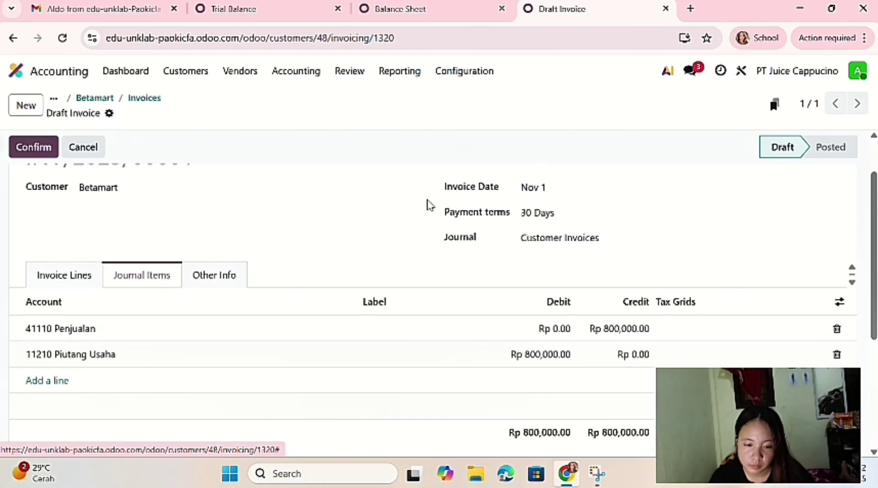
pyautogui.click(55, 151)
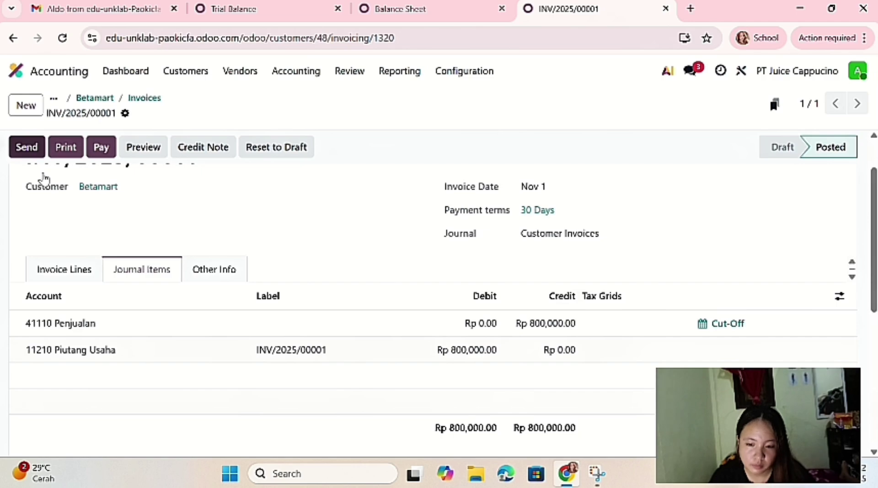
pyautogui.scroll(2, 44, 178)
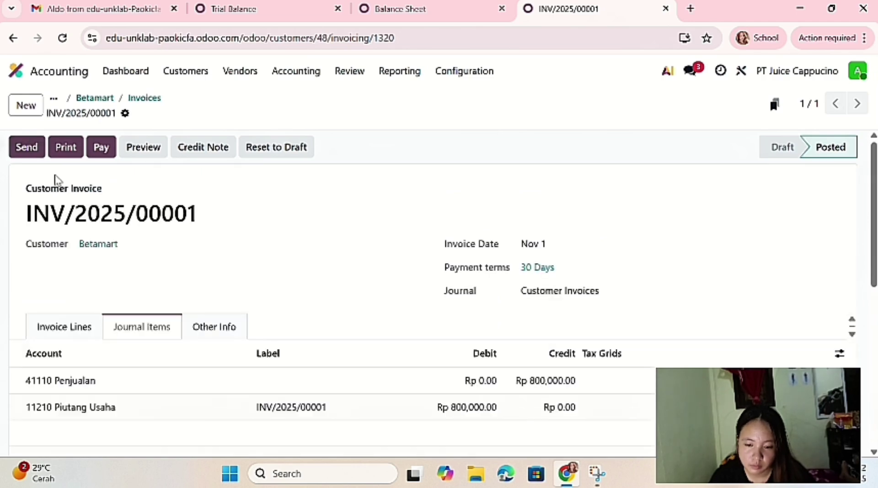
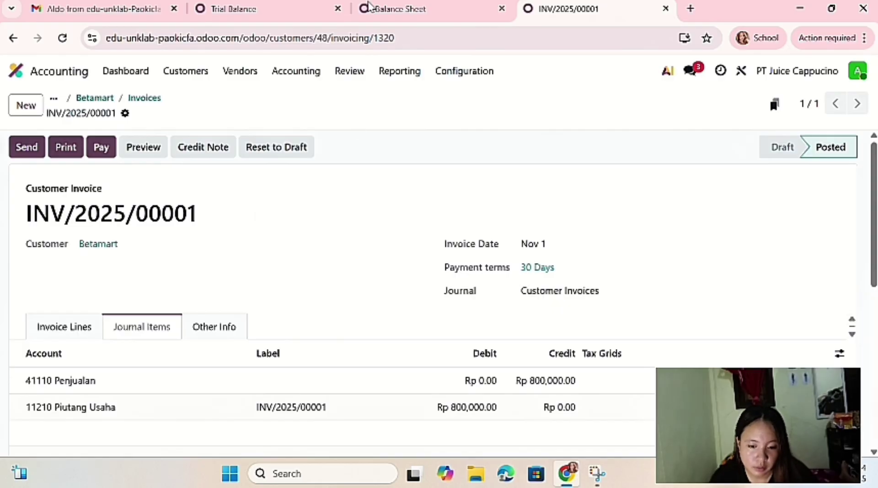
# - Return to the Betamart customer record and start a new customer record
pyautogui.hotkey('alt', 'Left')
pyautogui.scroll(1, 335, 127)
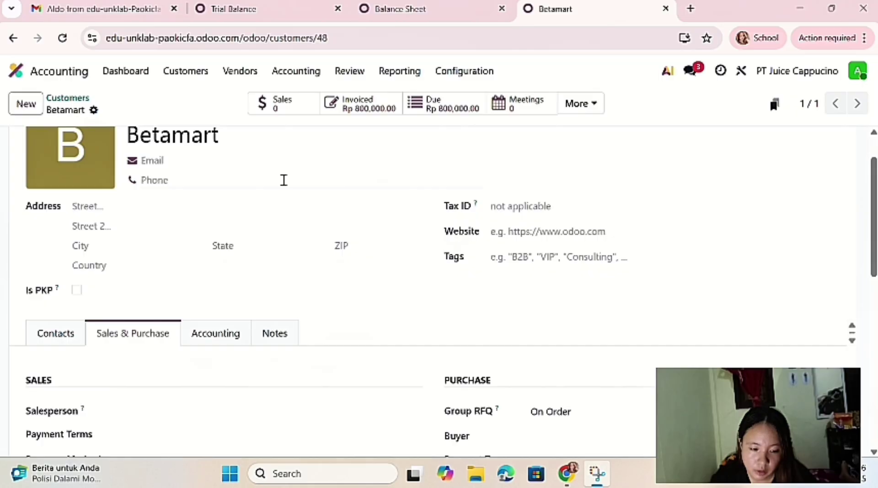
pyautogui.scroll(1, 285, 196)
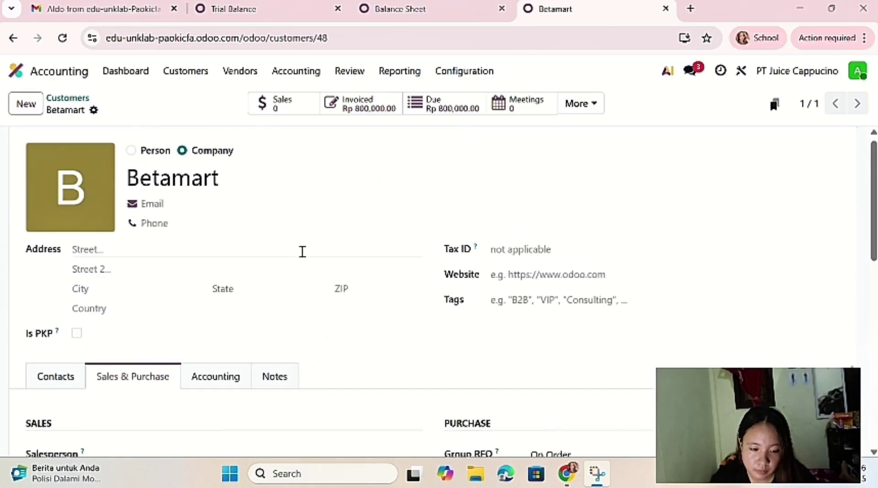
pyautogui.scroll(-1, 303, 251)
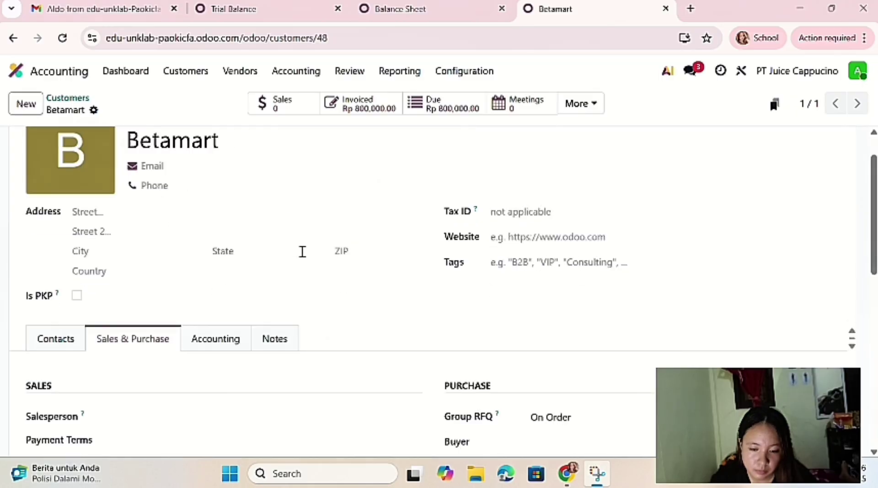
pyautogui.click(33, 111)
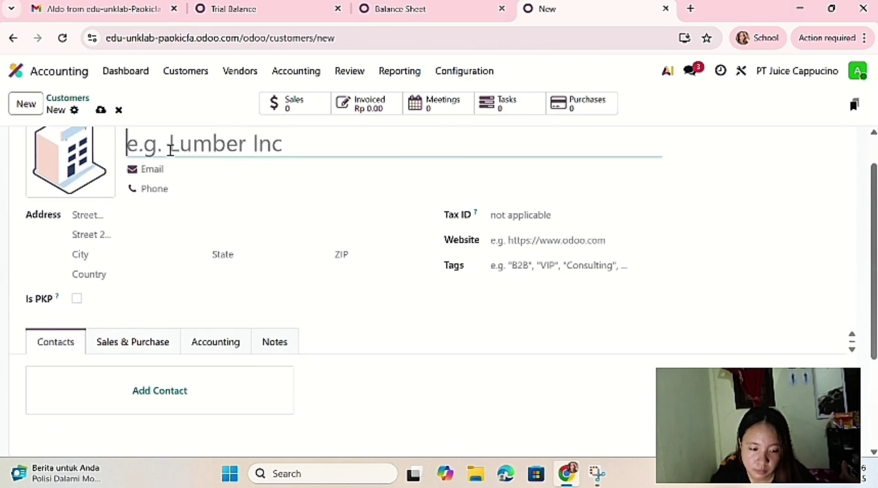
# - Name the new company customer Fresko Mart without using any of the autocomplete suggestions
pyautogui.scroll(1, 170, 151)
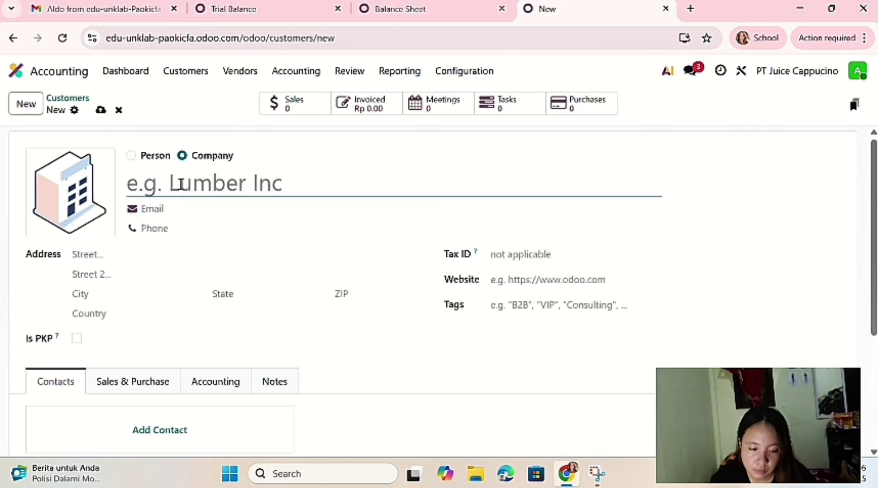
pyautogui.write('F')
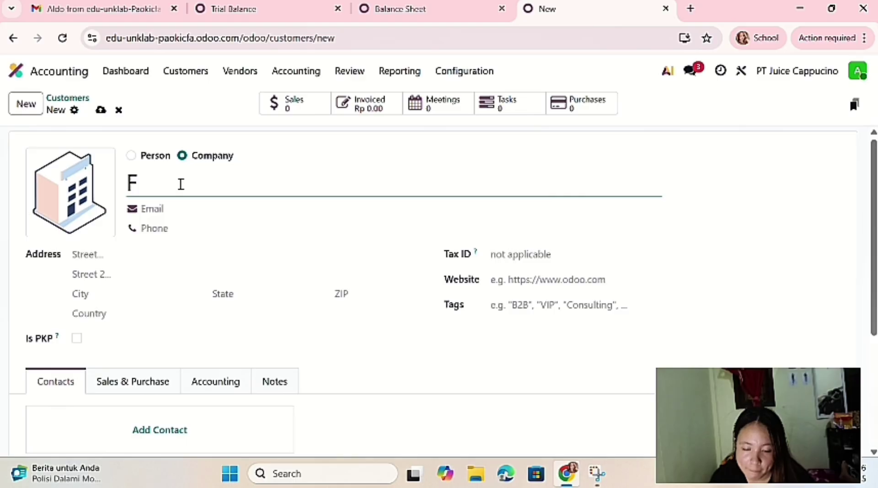
pyautogui.write('resko M')
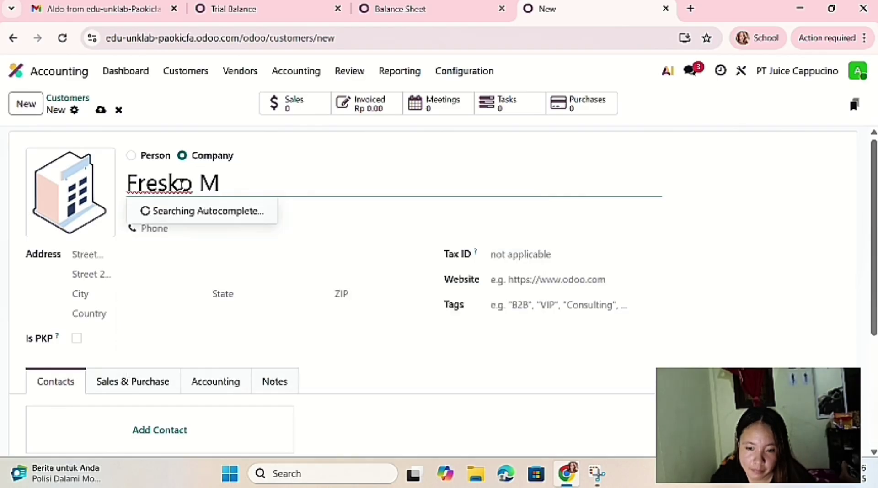
pyautogui.write('art')
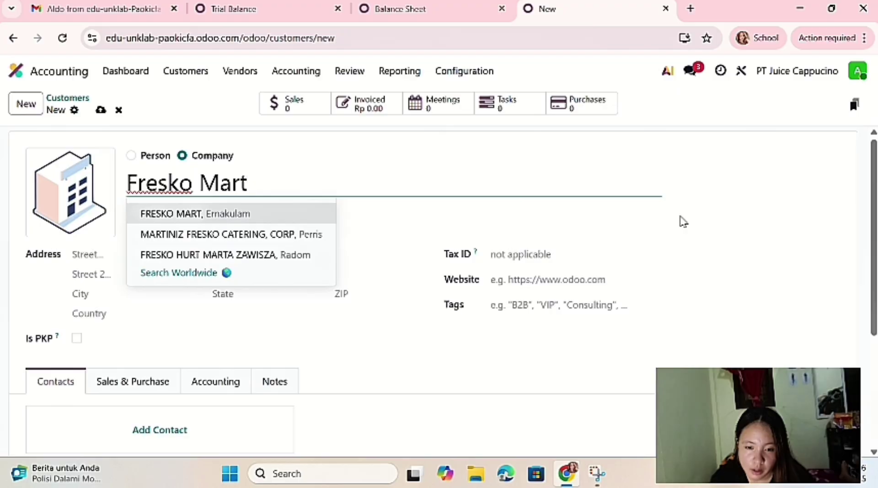
pyautogui.click(772, 218)
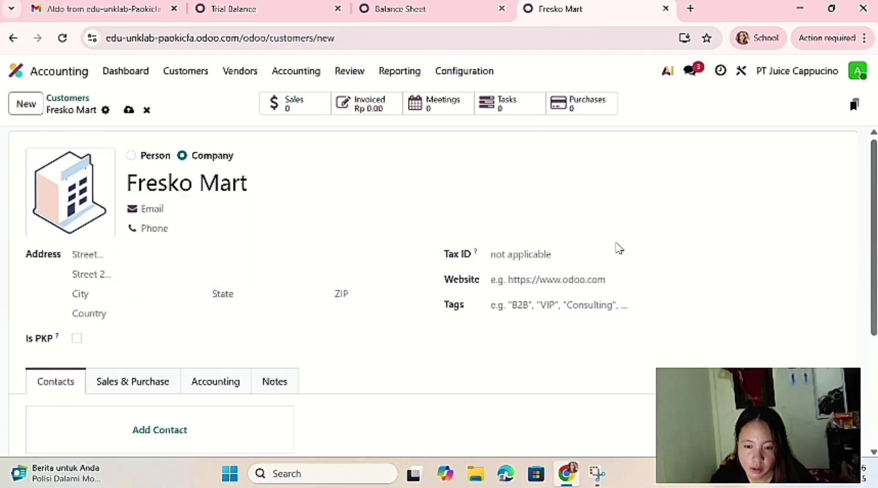
# - Set the purchase payment terms of the Fresko Mart record to 30 Days
pyautogui.scroll(-1, 352, 361)
pyautogui.scroll(-2, 346, 363)
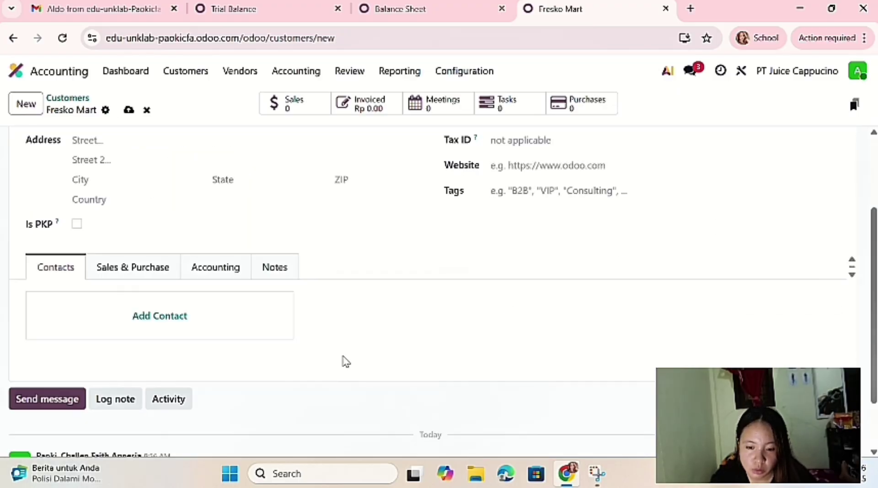
pyautogui.click(125, 281)
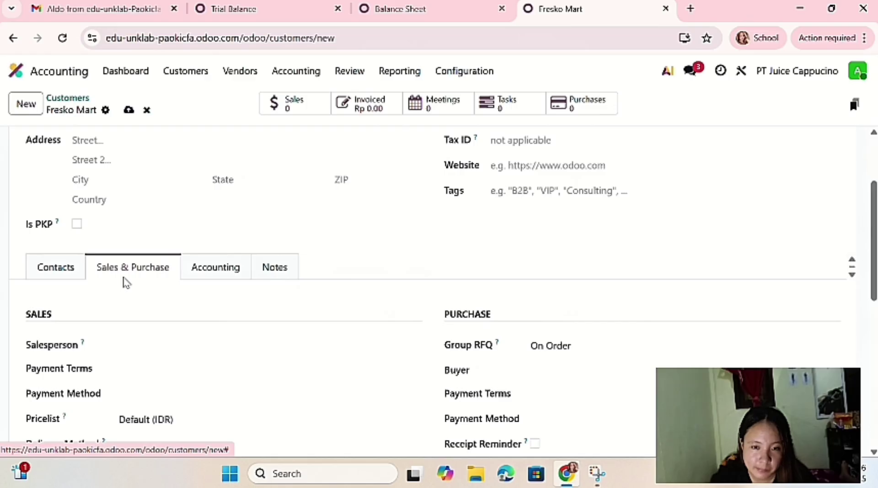
pyautogui.click(539, 394)
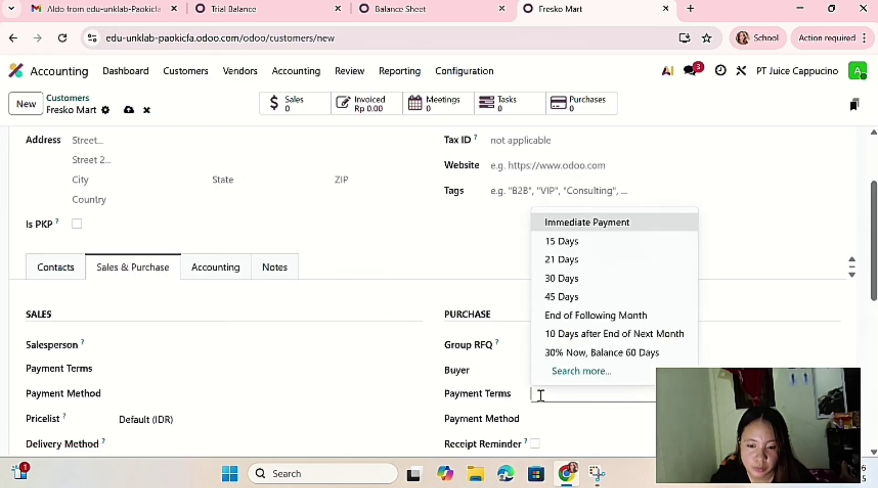
pyautogui.click(577, 279)
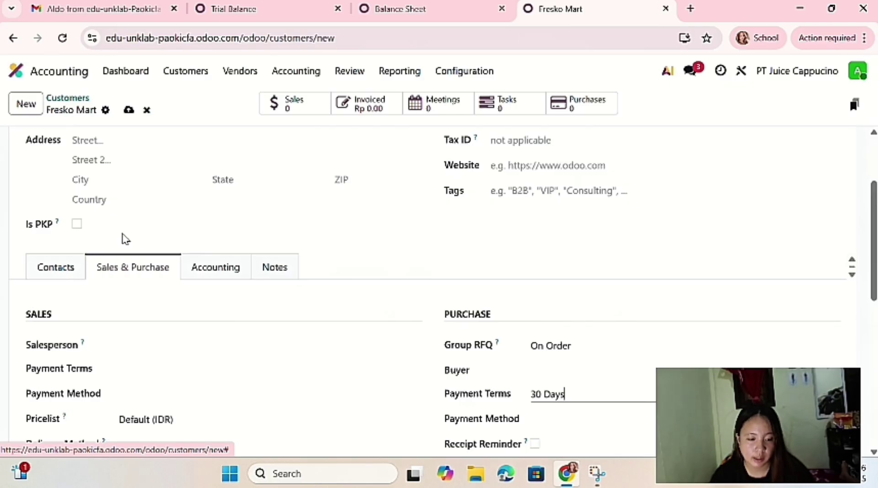
# - Assign 11210 Piutang Usaha as the receivable account and 21110 Hutang Dagang as the payable account, and save the customer
pyautogui.click(219, 270)
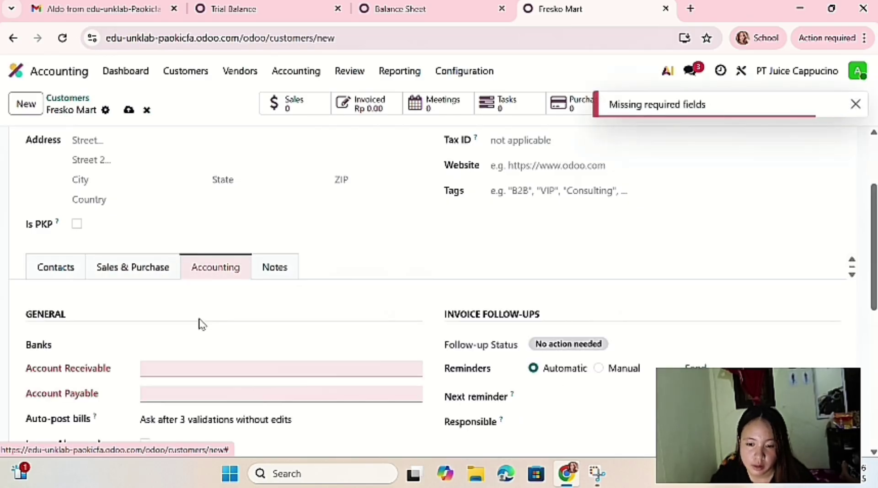
pyautogui.scroll(-1, 199, 320)
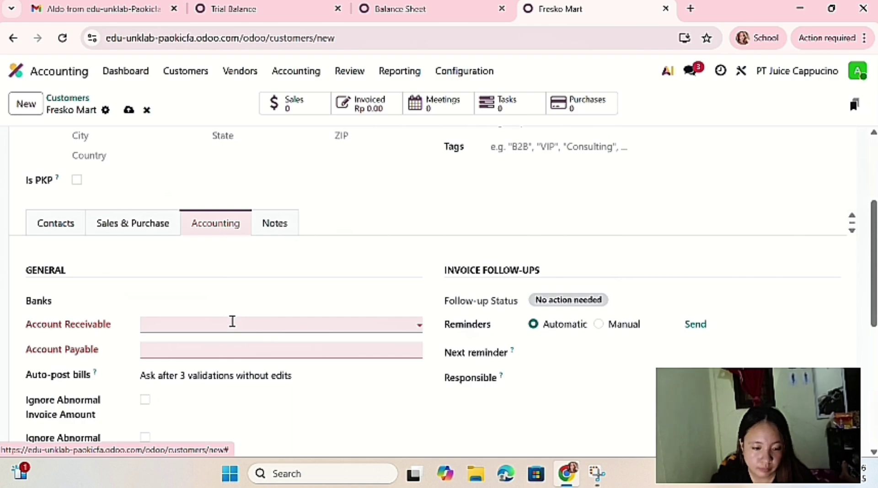
pyautogui.click(233, 322)
pyautogui.click(242, 347)
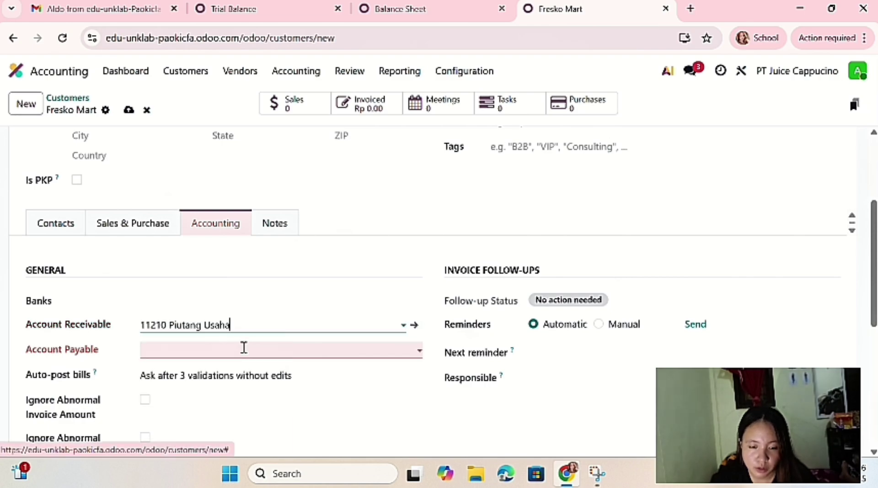
pyautogui.click(244, 348)
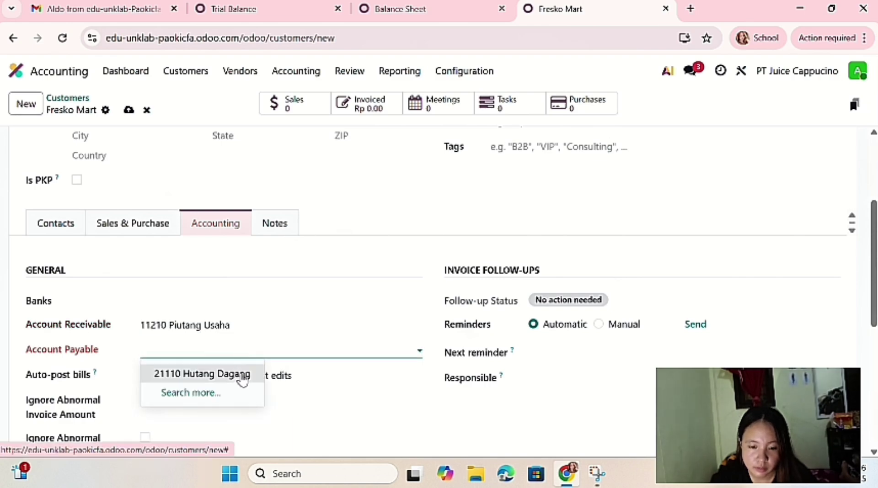
pyautogui.click(243, 376)
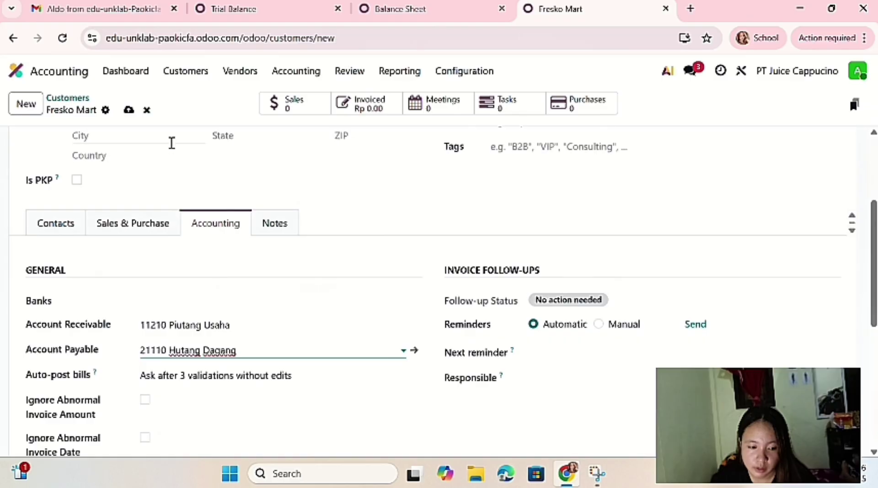
pyautogui.click(128, 110)
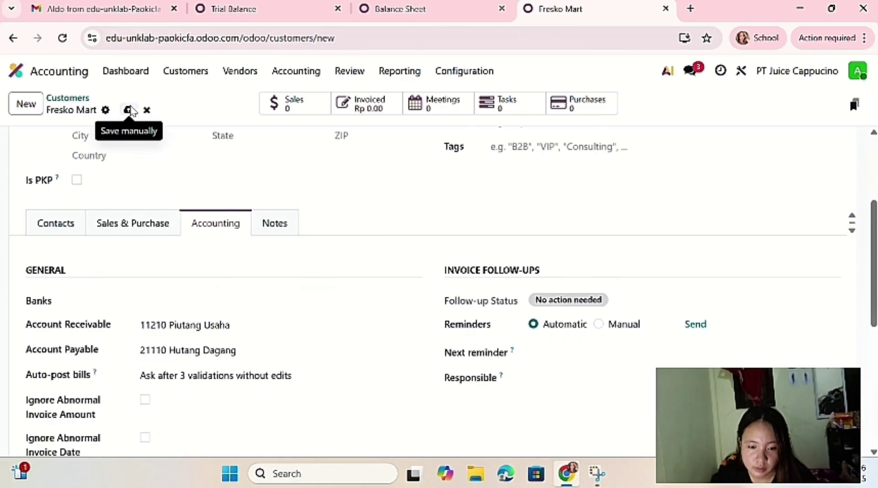
pyautogui.click(129, 110)
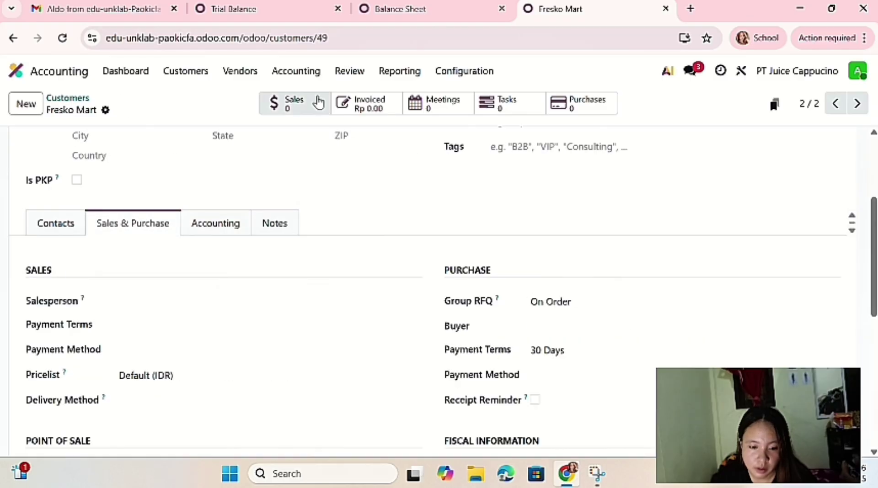
# - Start a new customer invoice from Fresko Mart's invoices
pyautogui.click(372, 103)
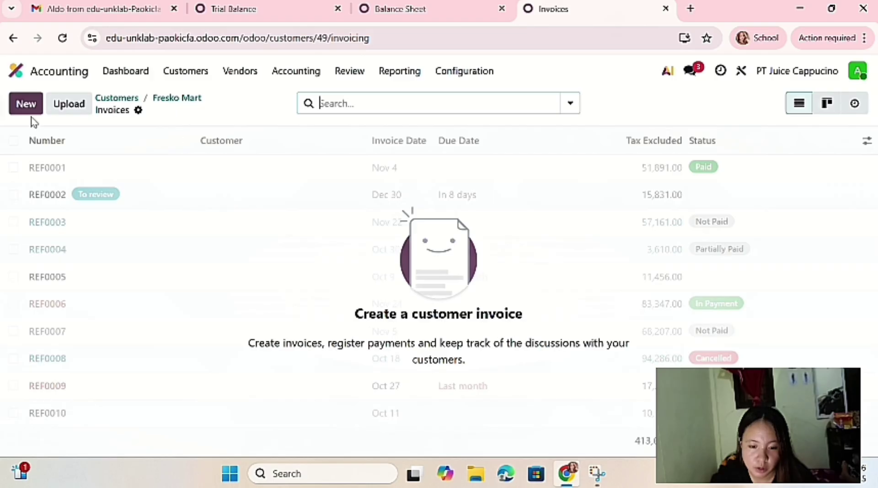
pyautogui.click(27, 103)
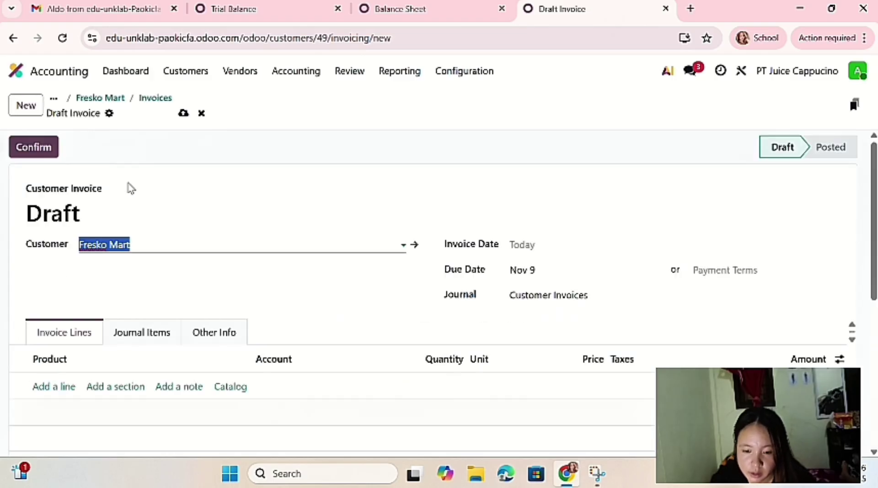
pyautogui.click(363, 212)
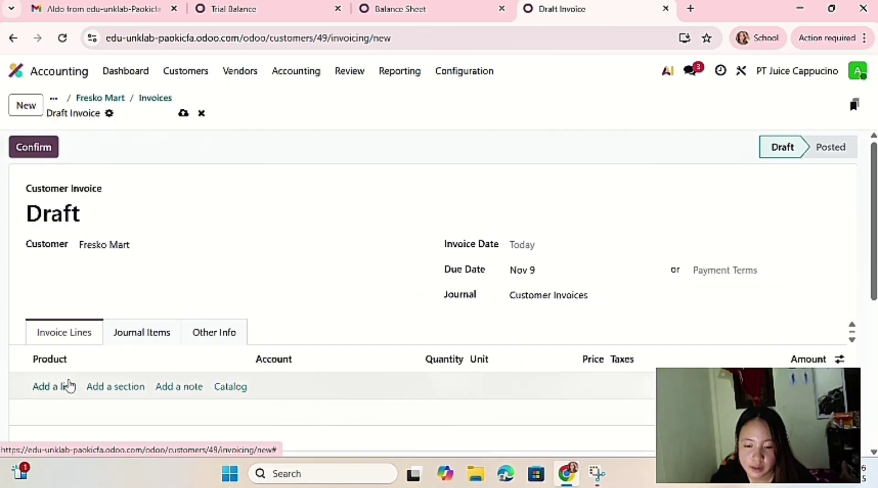
# - Add one invoice line on account 41110 Penjualan with a price of 12,200,000, discarding the extra blank line
pyautogui.click(69, 386)
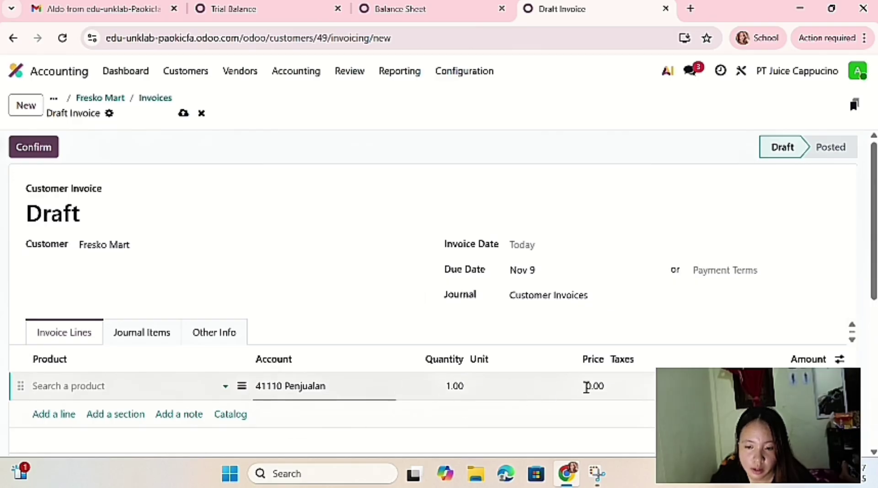
pyautogui.click(586, 387)
pyautogui.press('BackSpace')
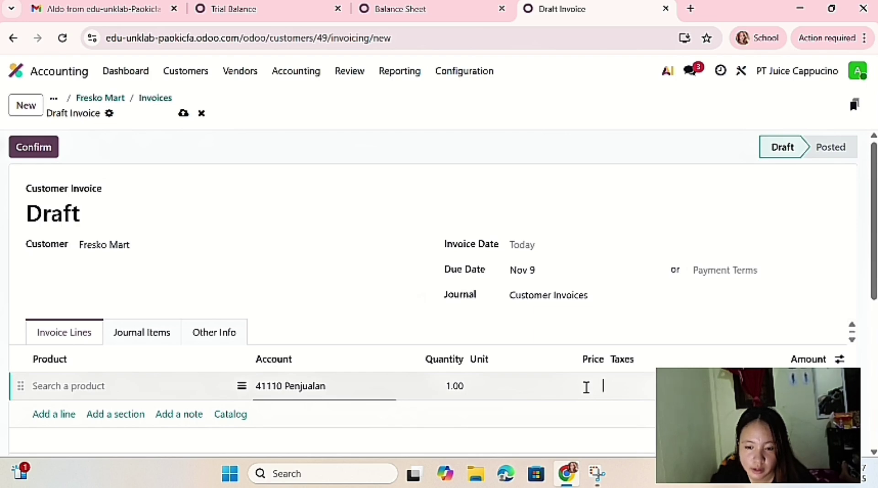
pyautogui.write('220')
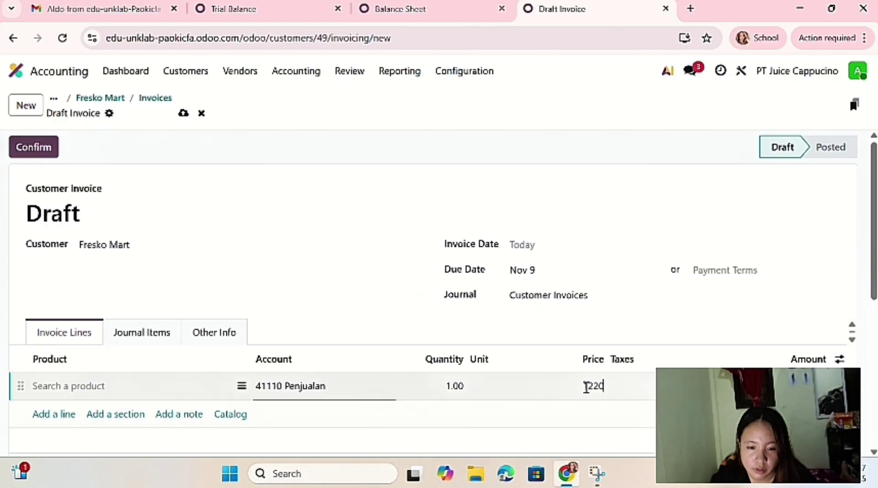
pyautogui.write('0000')
pyautogui.press('Return')
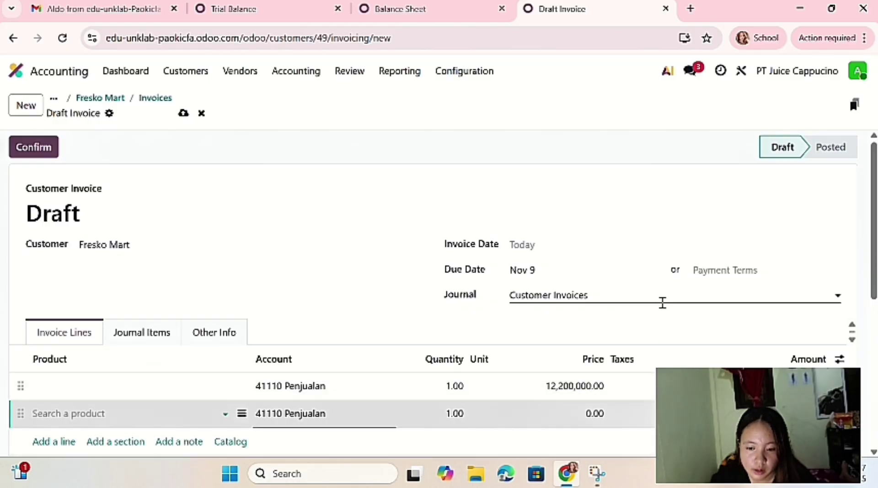
pyautogui.scroll(-1, 662, 304)
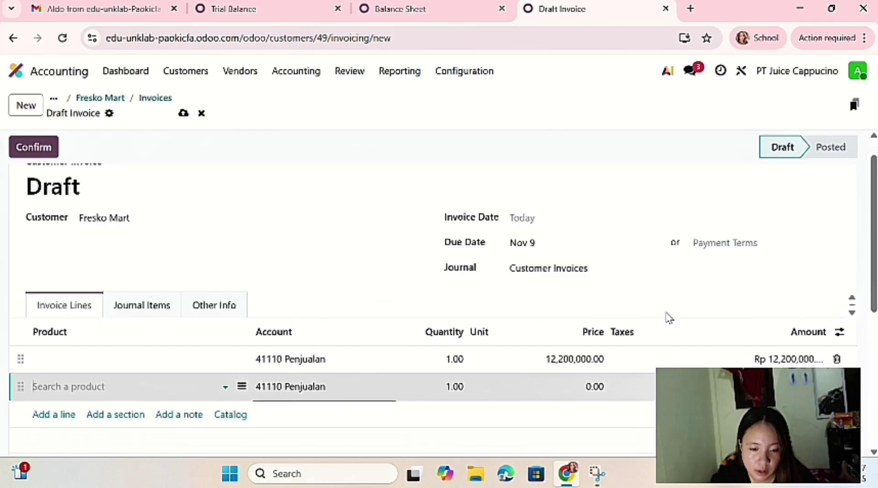
pyautogui.press('Escape')
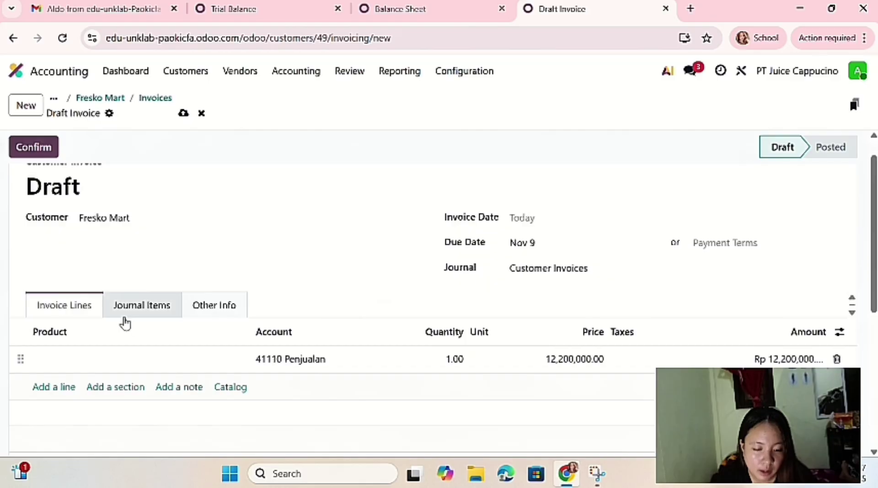
# - Check the draft's journal items and correct the price of the 41110 Penjualan invoice line to 1,200,000
pyautogui.click(126, 322)
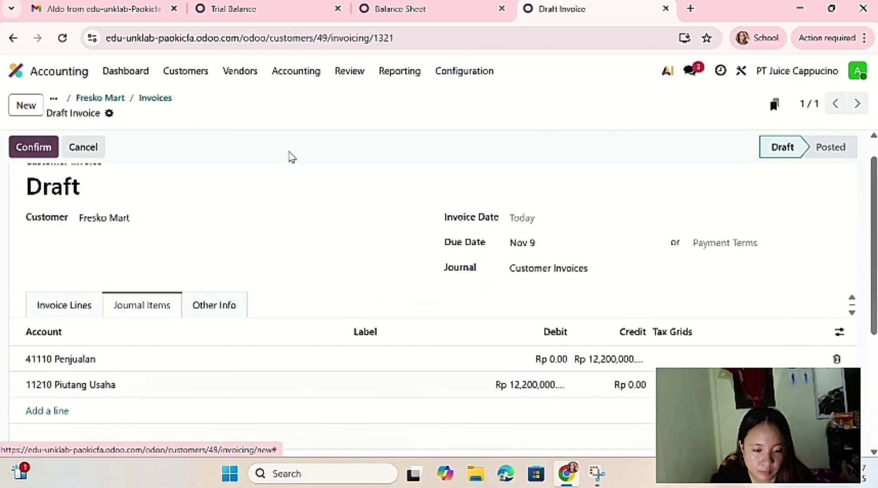
pyautogui.click(88, 307)
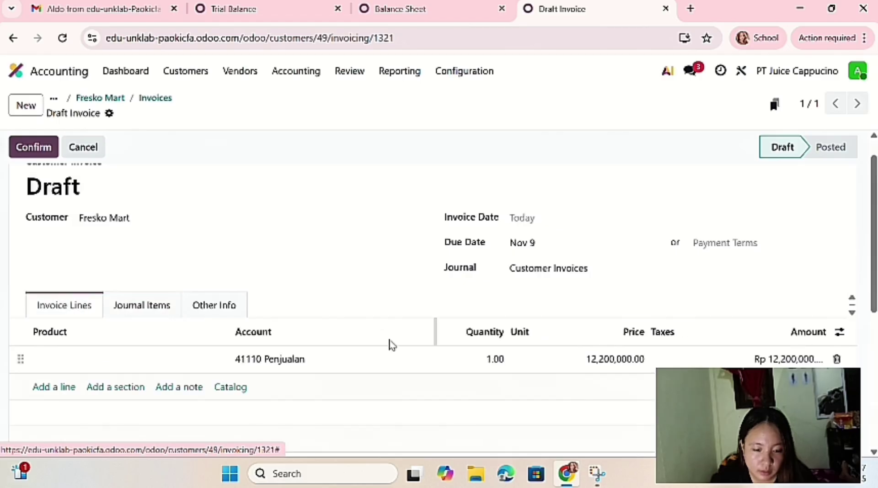
pyautogui.click(607, 359)
pyautogui.press('BackSpace')
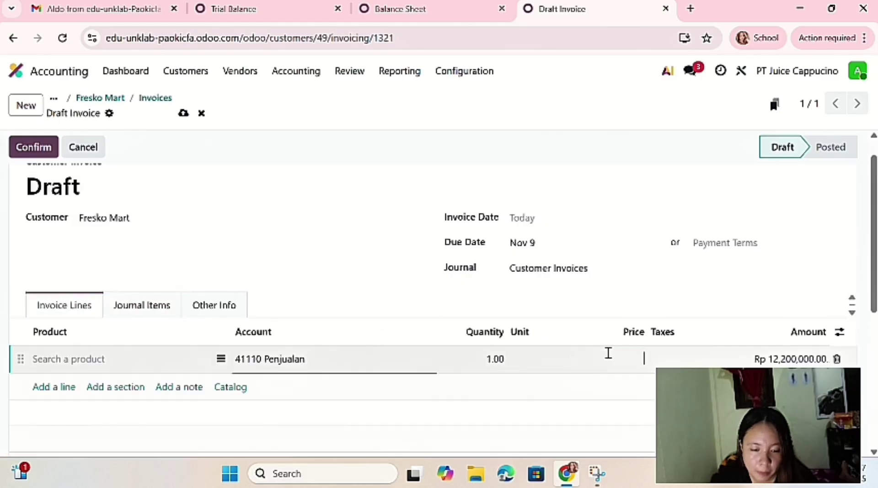
pyautogui.write('1,200,')
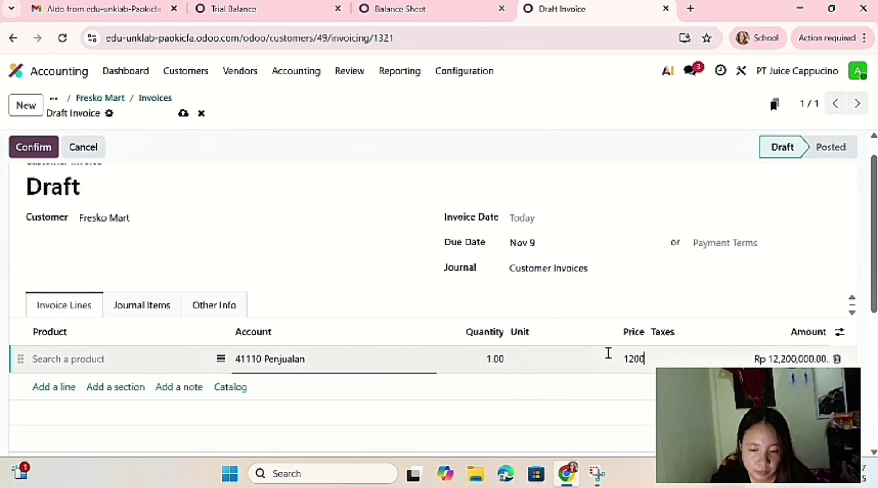
pyautogui.write('000')
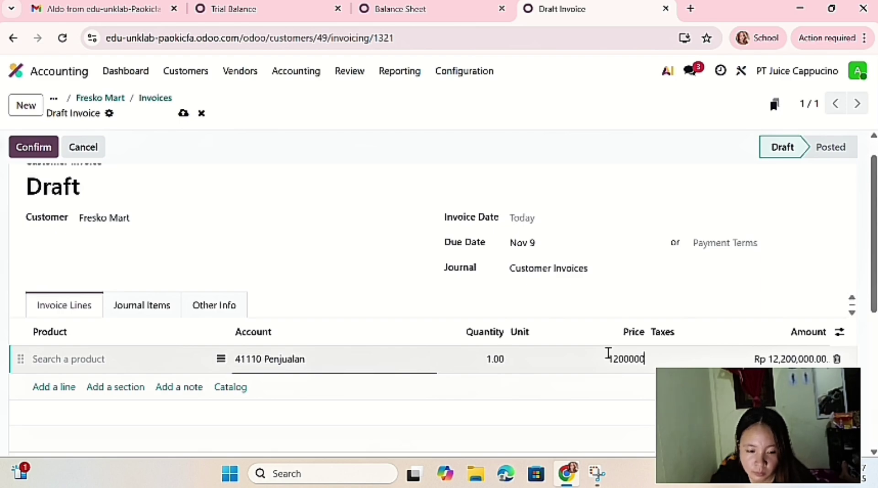
pyautogui.press('Return')
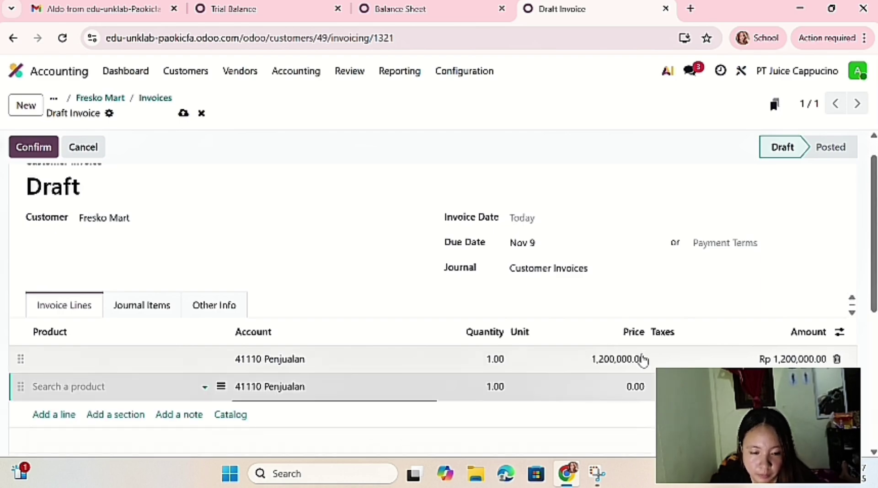
pyautogui.press('Escape')
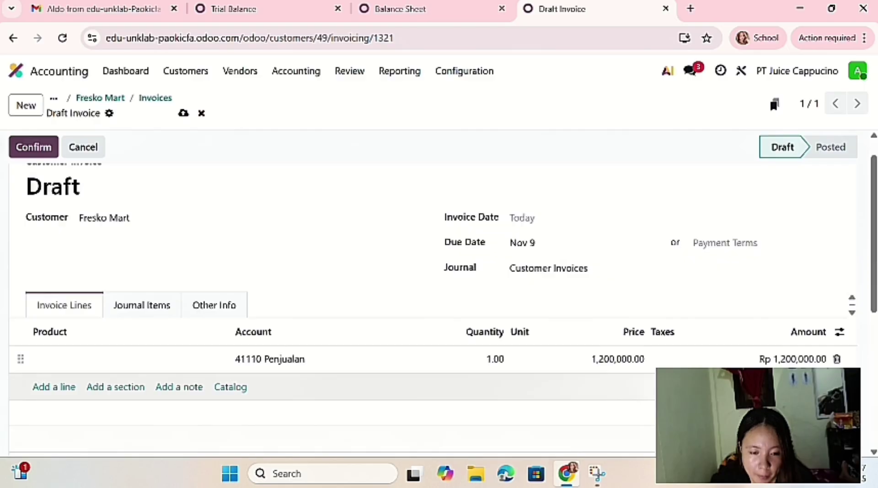
# - Review the updated journal items and set the invoice date to November 1, 2025
pyautogui.click(140, 320)
pyautogui.scroll(-1, 347, 375)
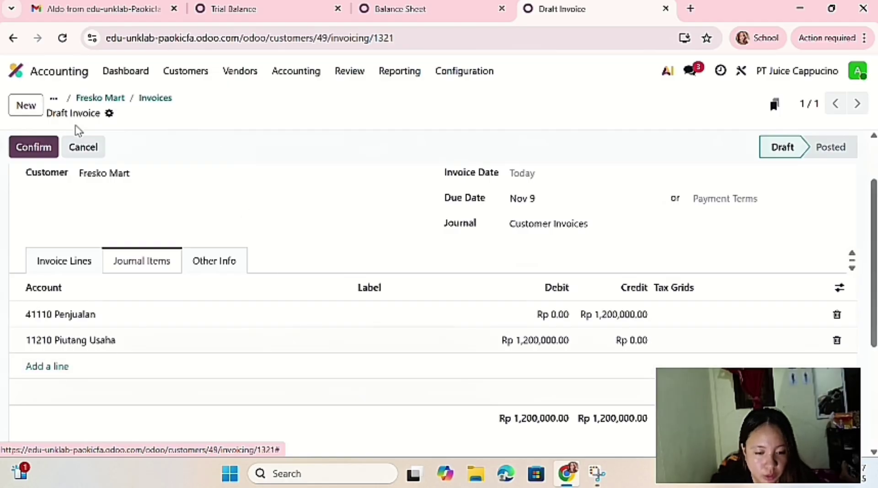
pyautogui.click(556, 183)
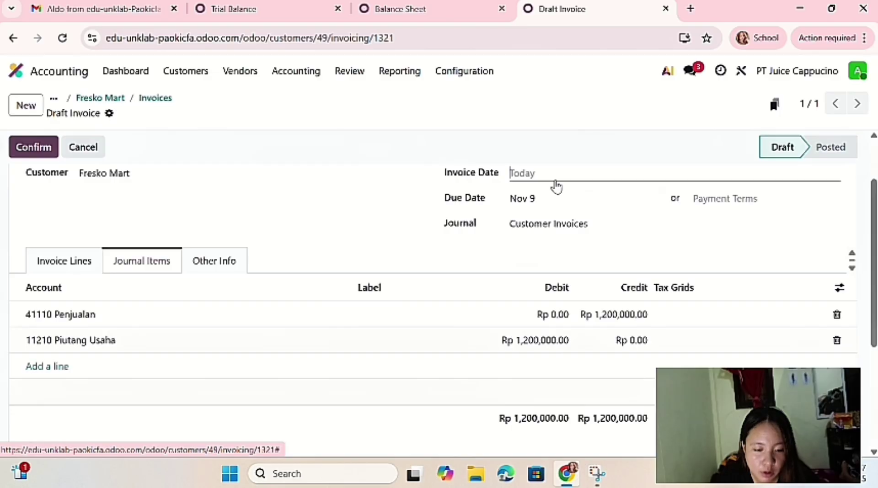
pyautogui.click(758, 256)
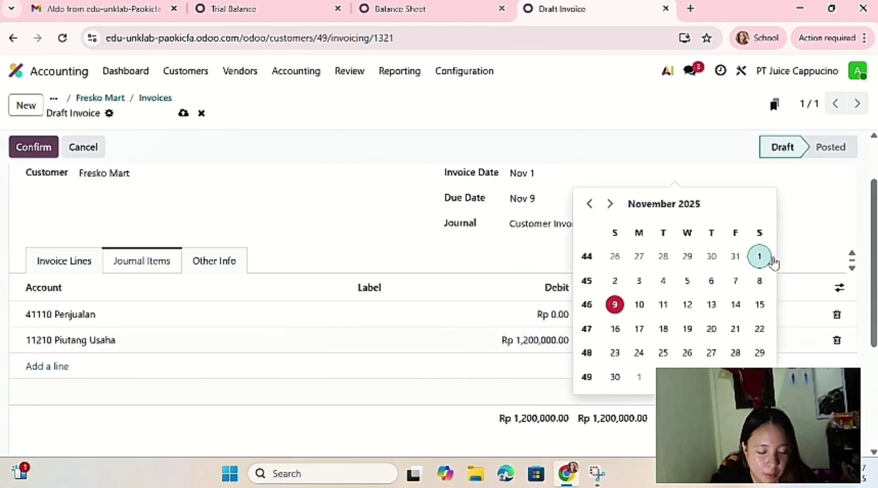
# - Set the invoice's payment terms to 30 Days and confirm the invoice
pyautogui.click(800, 210)
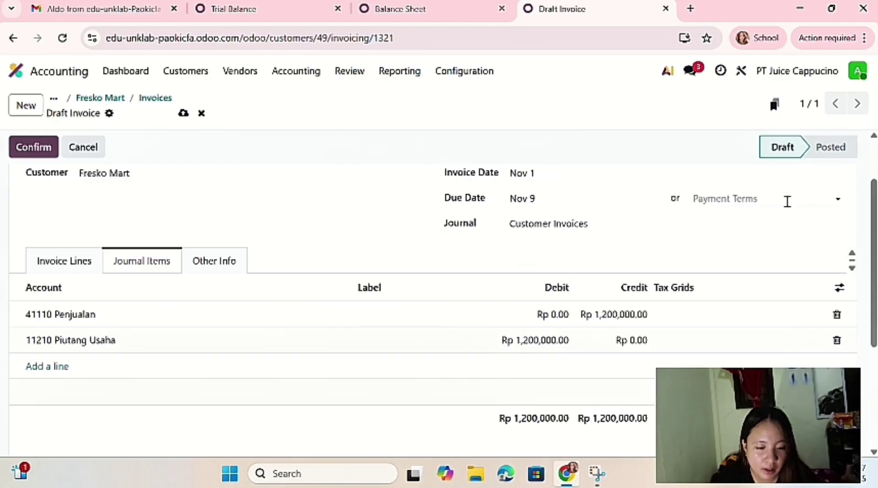
pyautogui.click(786, 201)
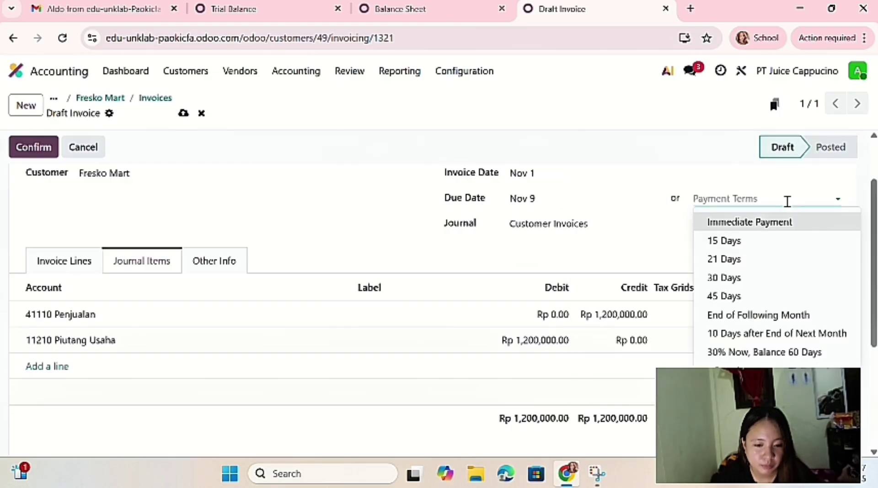
pyautogui.click(750, 289)
pyautogui.scroll(2, 498, 212)
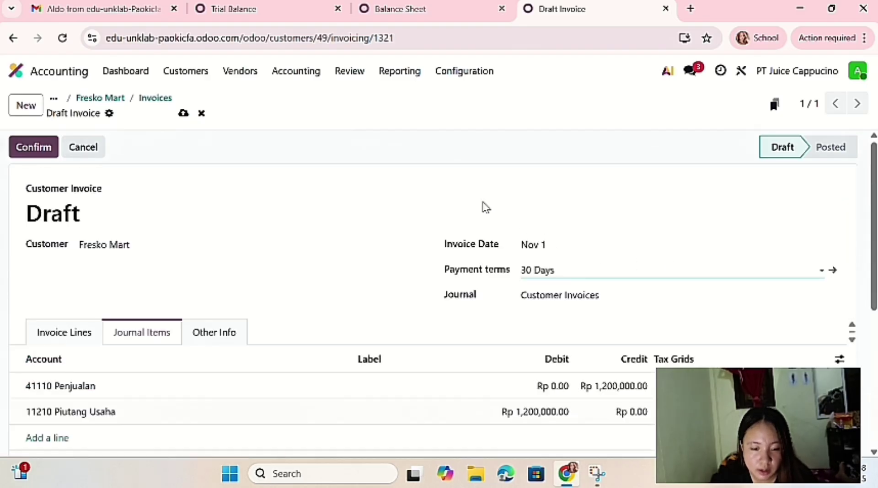
pyautogui.click(44, 144)
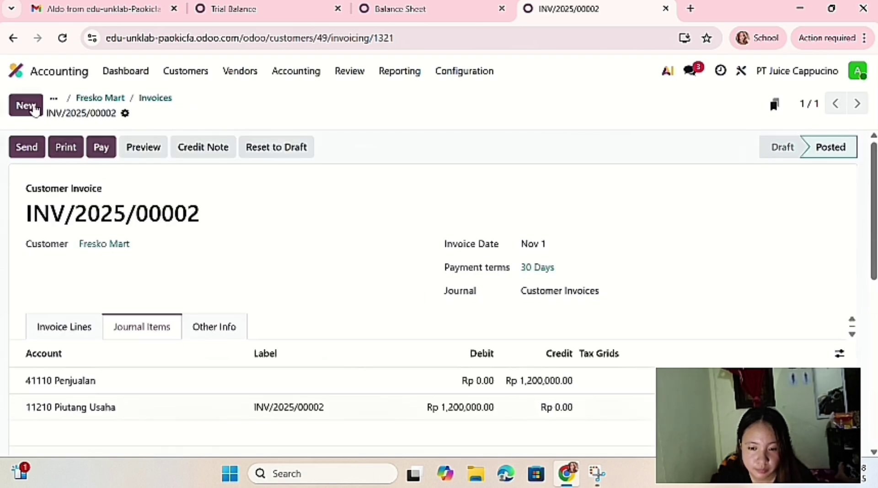
# - Review Fresko Mart's customer record, then reopen its posted invoice from the invoiced amounts
pyautogui.click(105, 101)
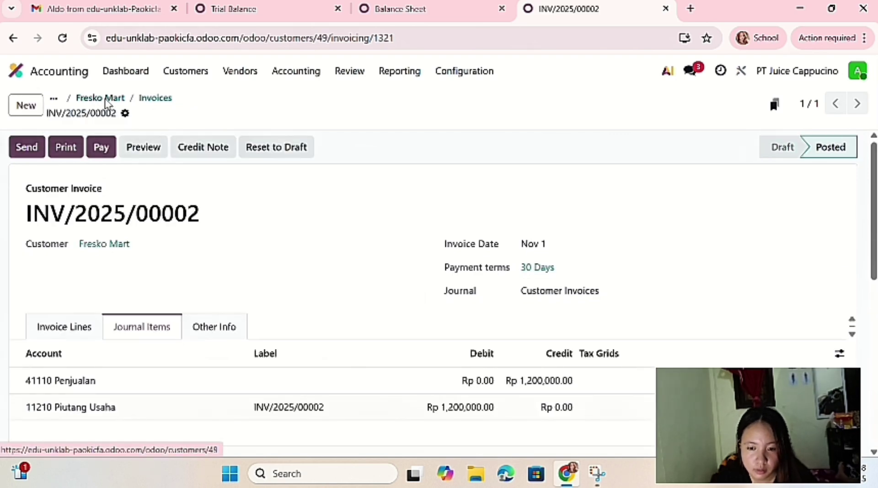
pyautogui.scroll(3, 347, 172)
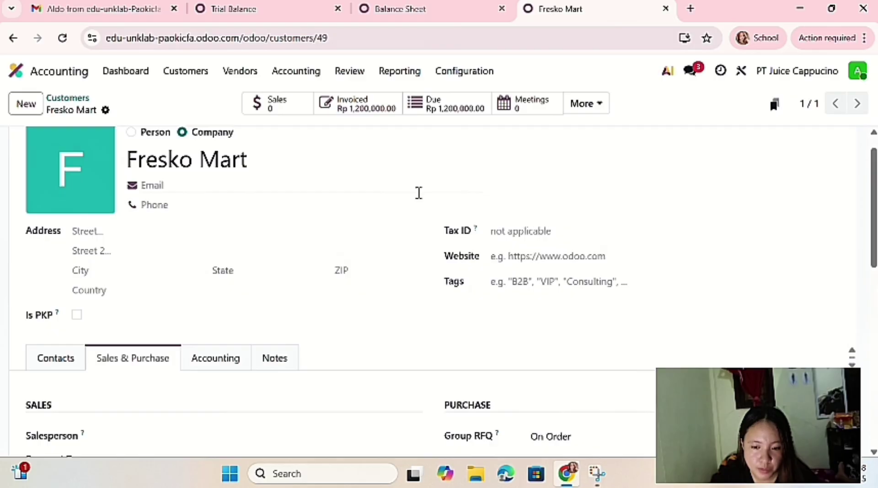
pyautogui.click(402, 111)
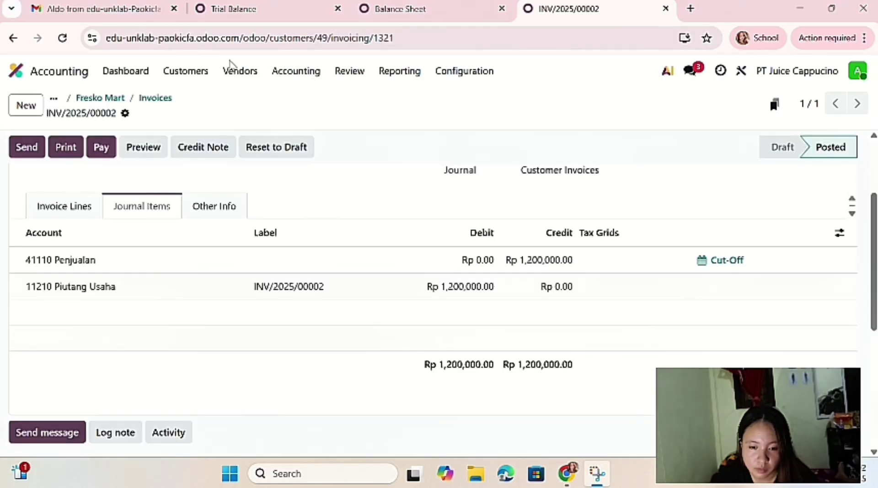
# - Open the journal entries list in a separate browser tab and refresh it to review the posted entries
pyautogui.click(284, 79)
pyautogui.click(341, 81)
pyautogui.moveTo(430, 78)
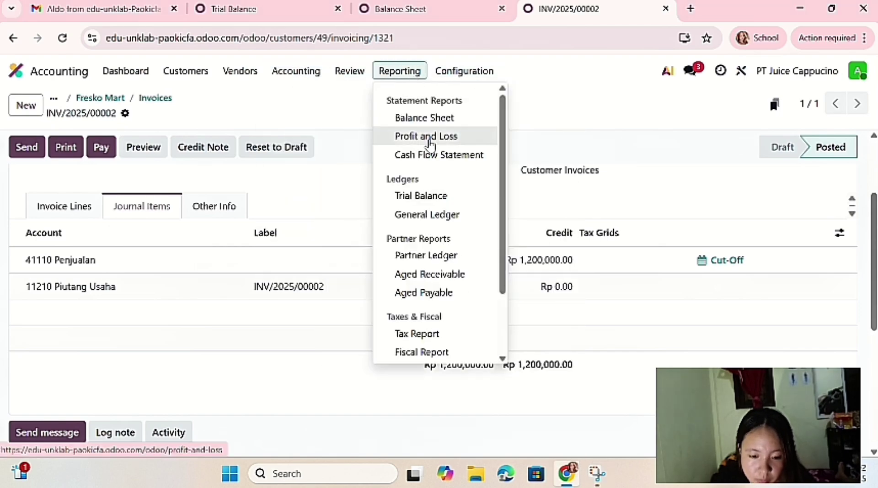
pyautogui.moveTo(333, 79)
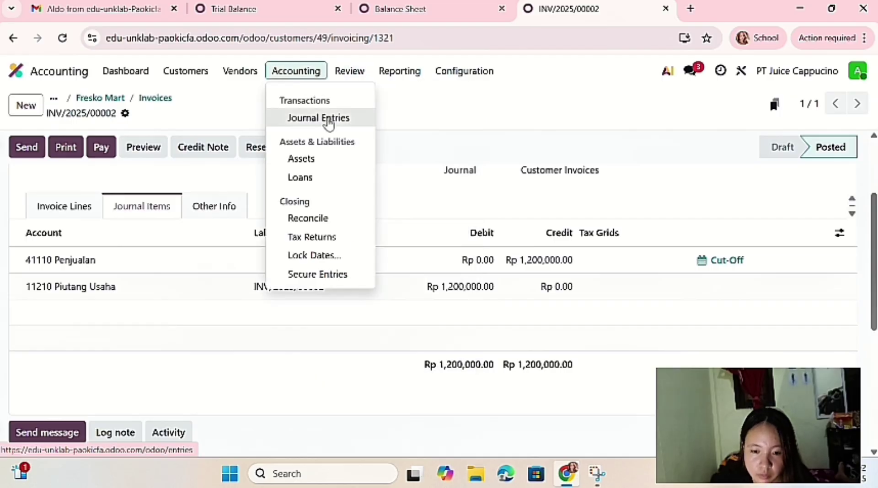
pyautogui.rightClick(329, 121)
pyautogui.press('Escape')
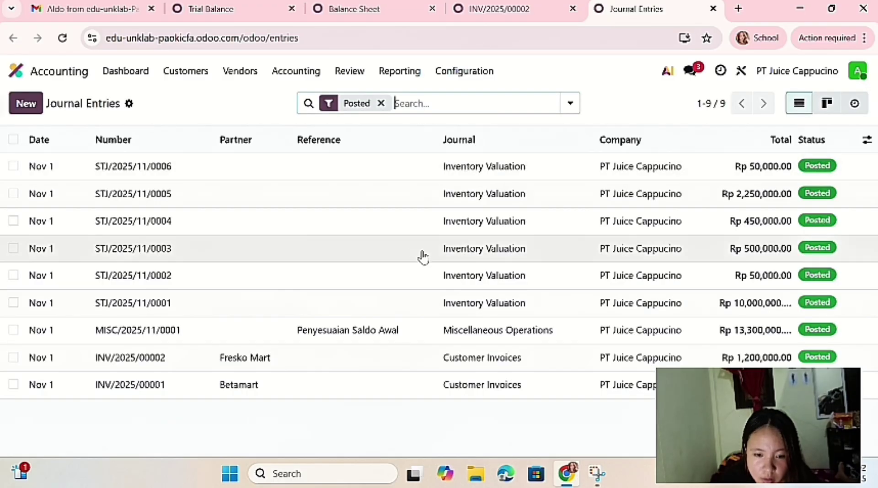
pyautogui.click(64, 38)
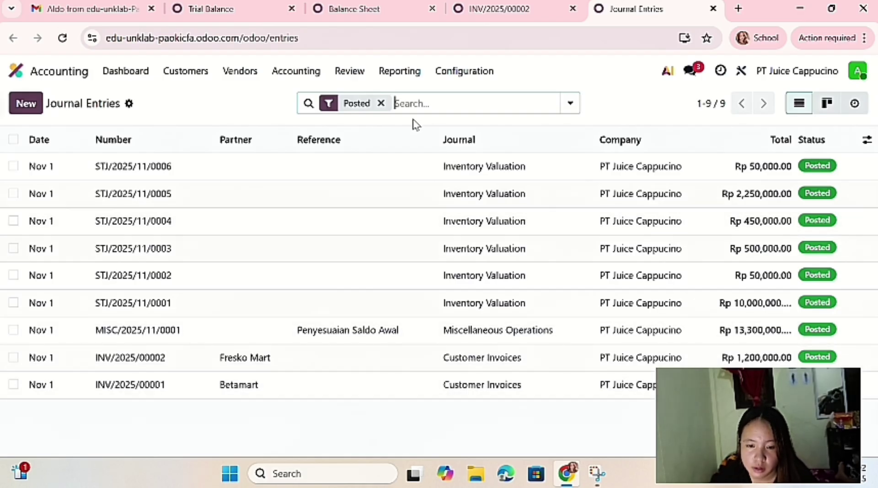
# - Return to Fresko Mart's customer record from the invoice and start a new customer record
pyautogui.click(348, 9)
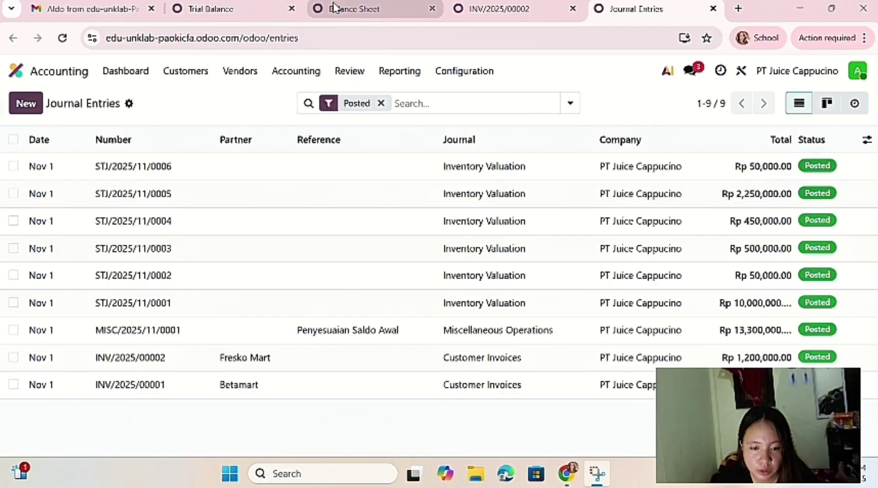
pyautogui.click(544, 13)
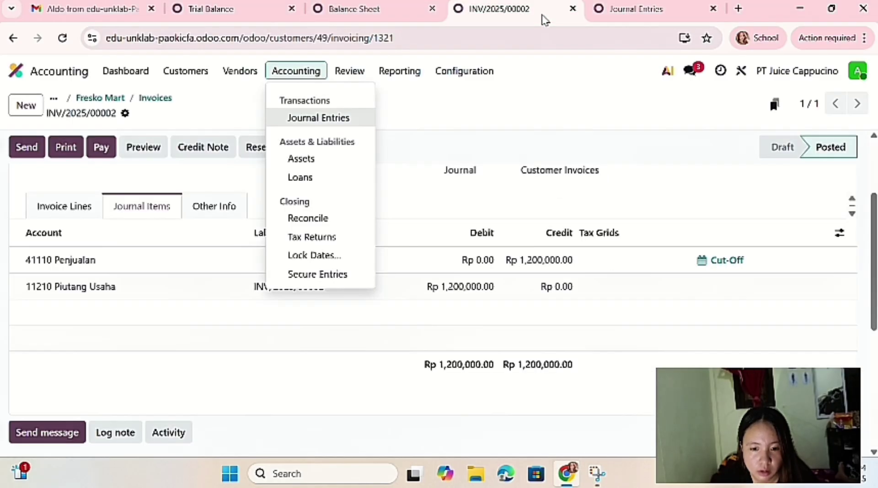
pyautogui.moveTo(399, 70)
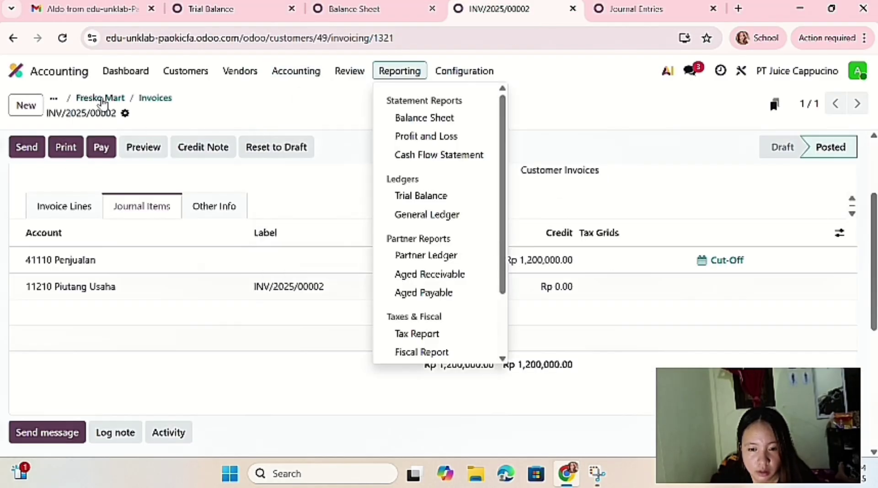
pyautogui.click(102, 99)
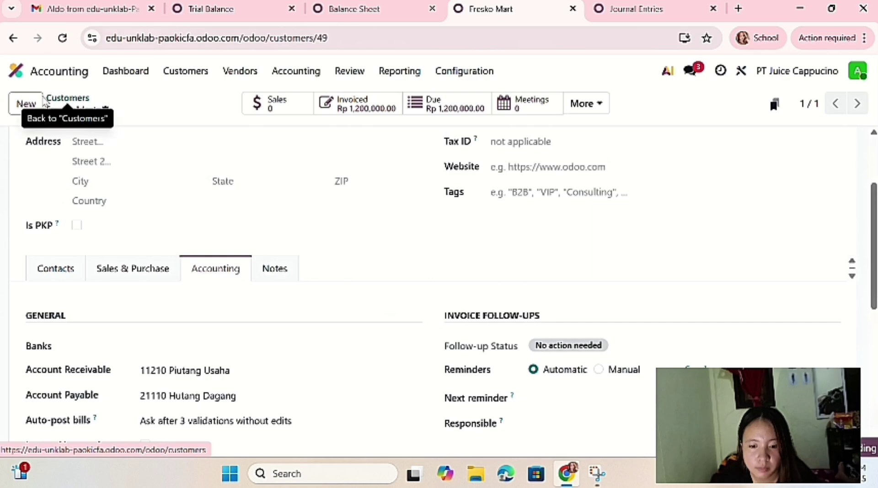
pyautogui.scroll(3, 131, 228)
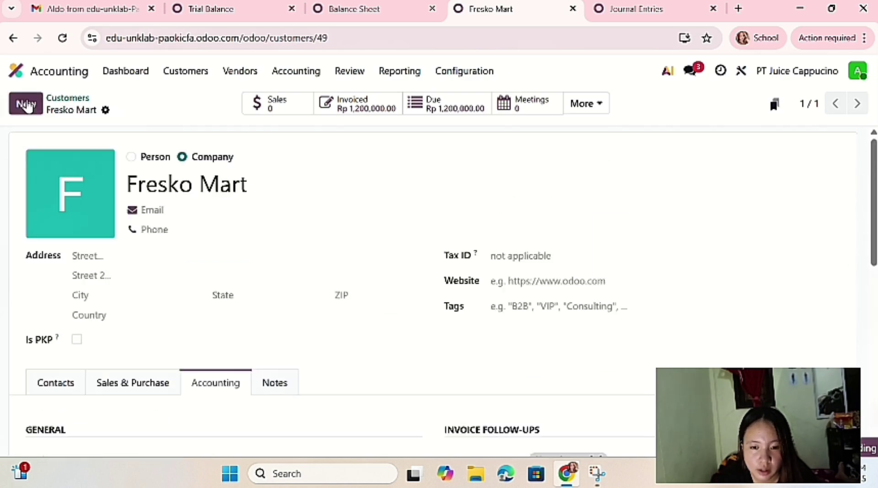
pyautogui.click(26, 105)
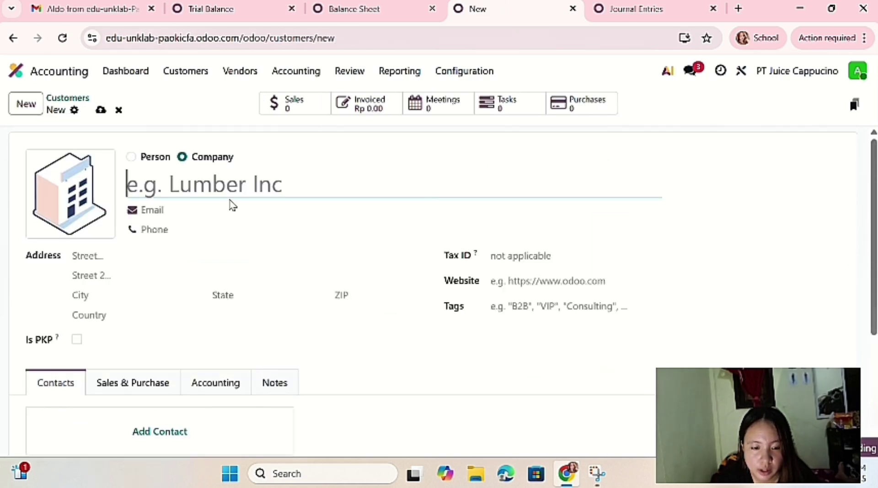
# - Name the new customer Pelanggan Tunai and set its type to Person
pyautogui.click(234, 185)
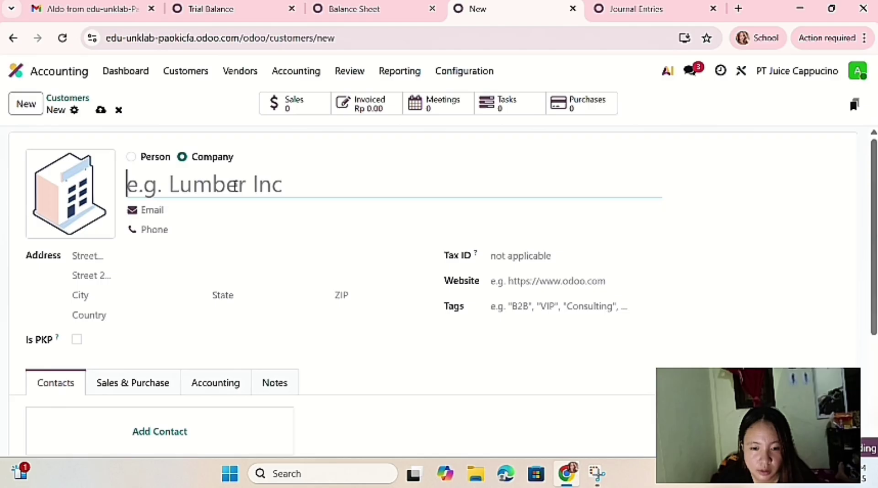
pyautogui.write('Pela')
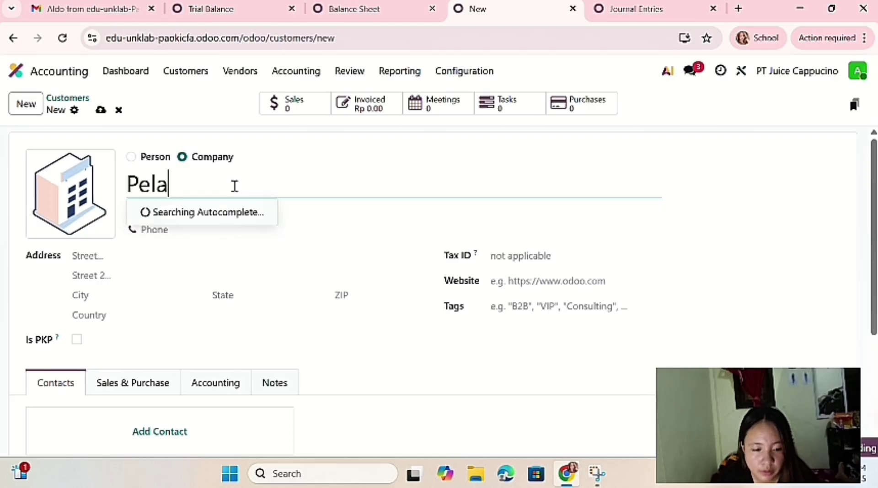
pyautogui.write('nnggan')
pyautogui.press('BackSpace')
pyautogui.press('BackSpace')
pyautogui.press('BackSpace')
pyautogui.press('BackSpace')
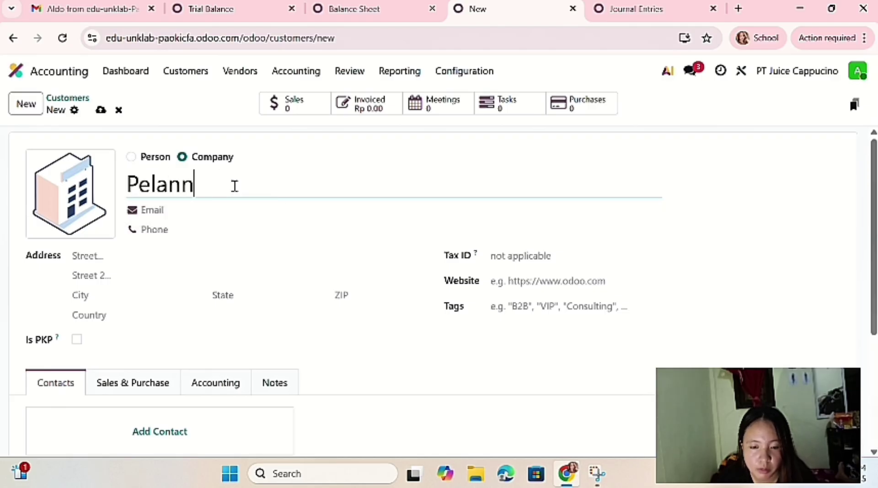
pyautogui.press('BackSpace')
pyautogui.write('ga')
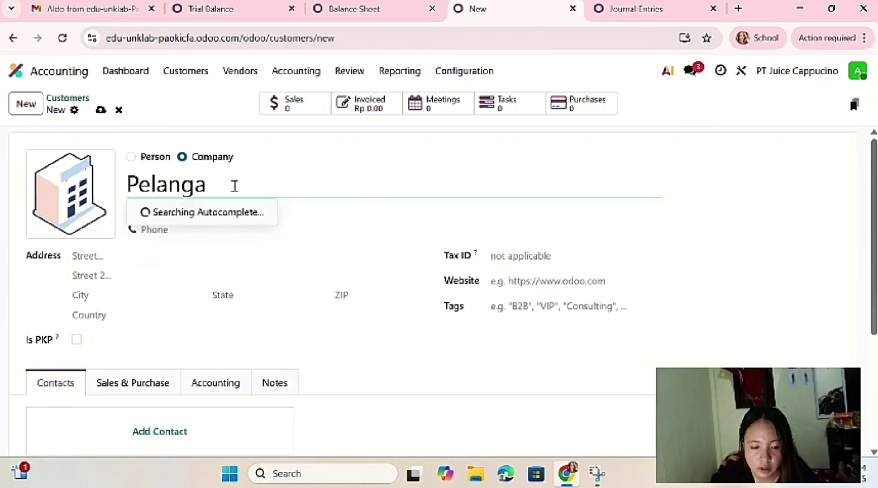
pyautogui.press('BackSpace')
pyautogui.write('gan')
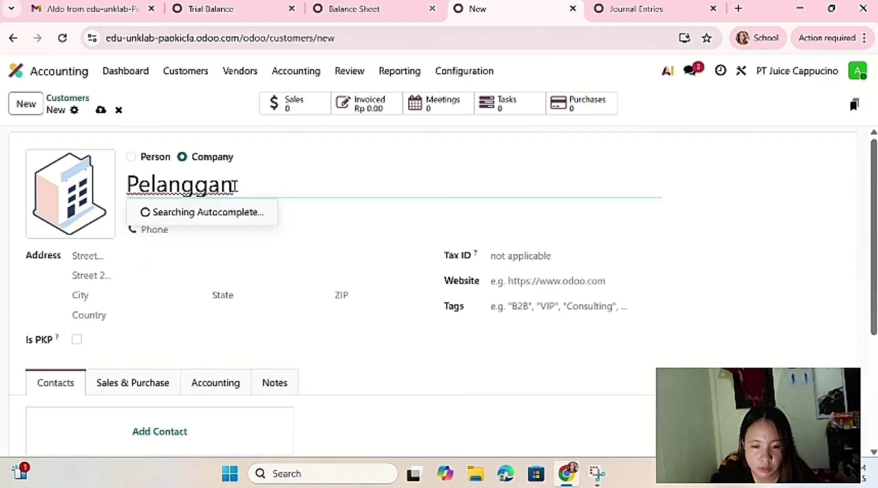
pyautogui.write('u')
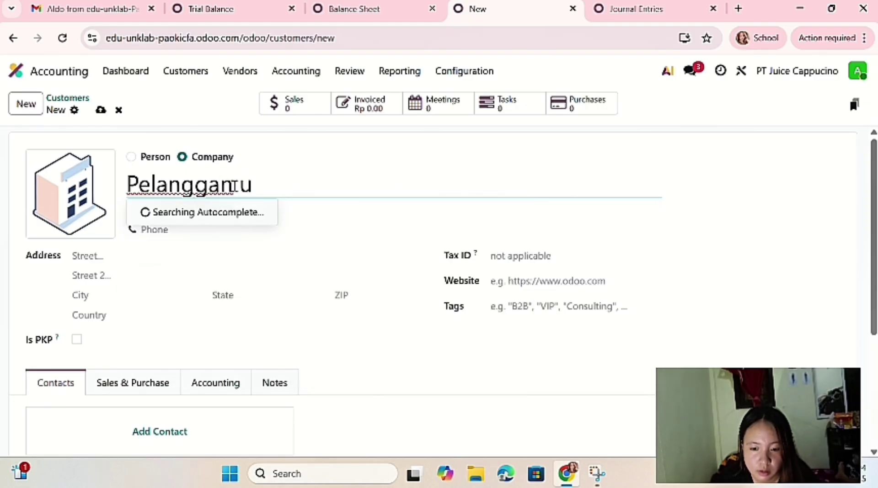
pyautogui.press('BackSpace')
pyautogui.write('Tunai')
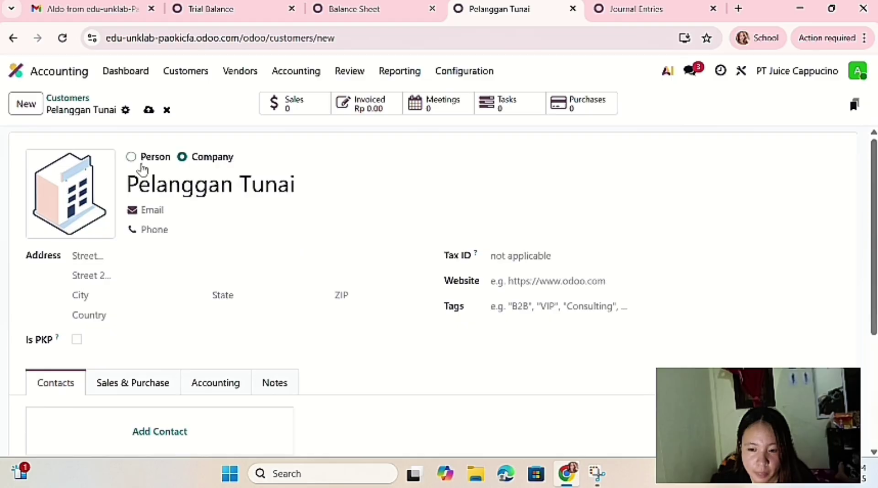
pyautogui.click(131, 157)
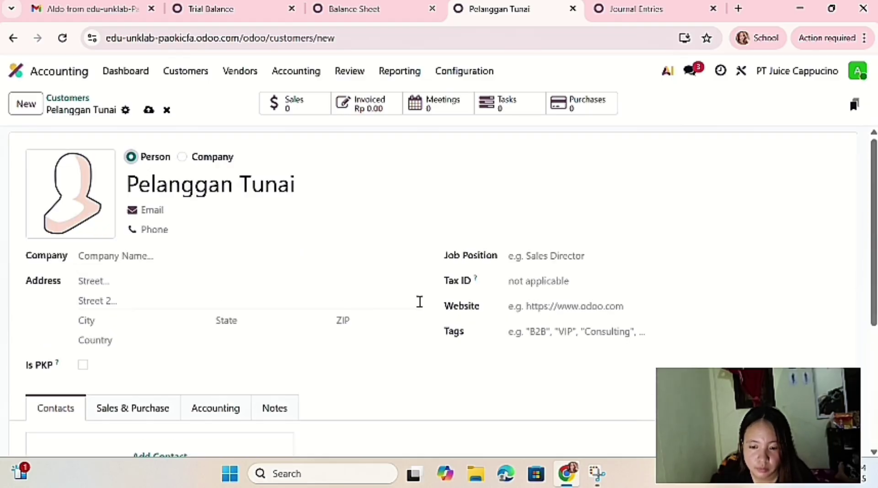
# - Set the customer's receivable account to 11210 Piutang Usaha and its payable account to 21110 Hutang Dagang
pyautogui.scroll(-3, 406, 298)
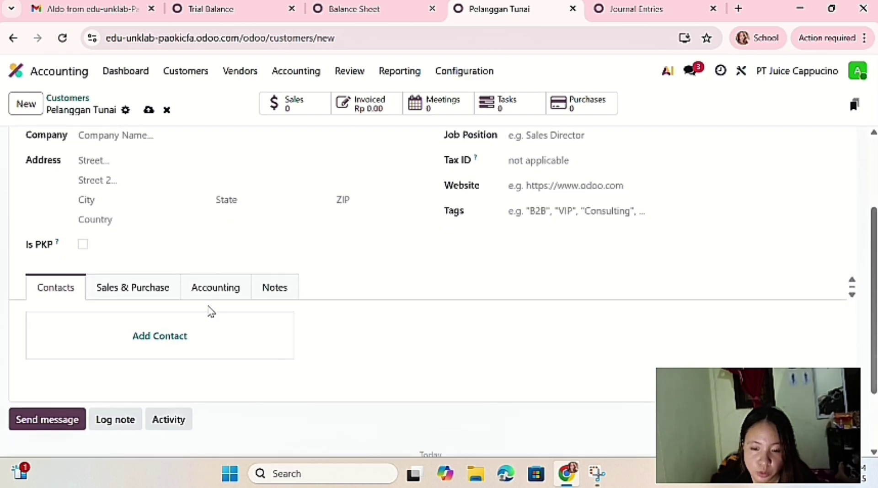
pyautogui.click(151, 297)
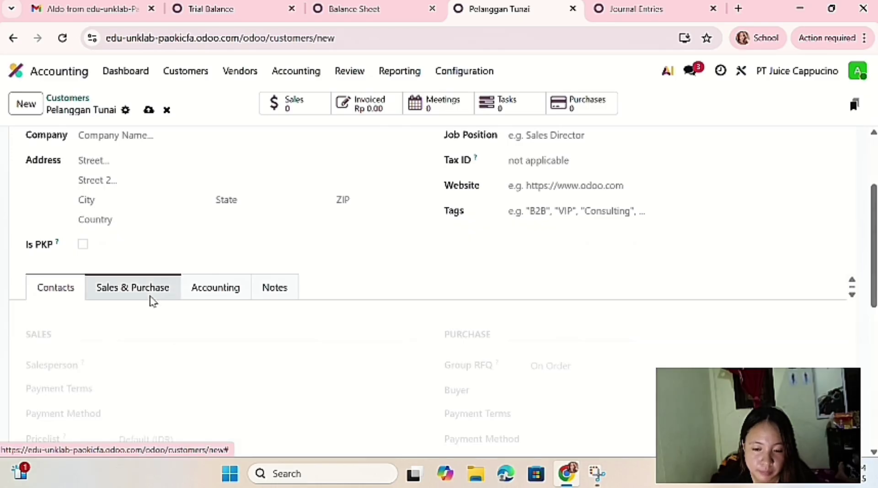
pyautogui.click(215, 288)
pyautogui.scroll(-1, 241, 362)
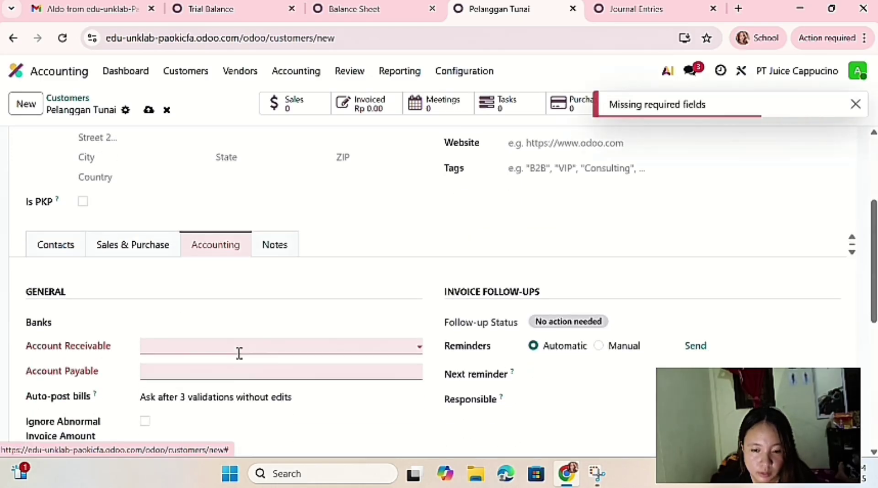
pyautogui.click(239, 349)
pyautogui.click(241, 367)
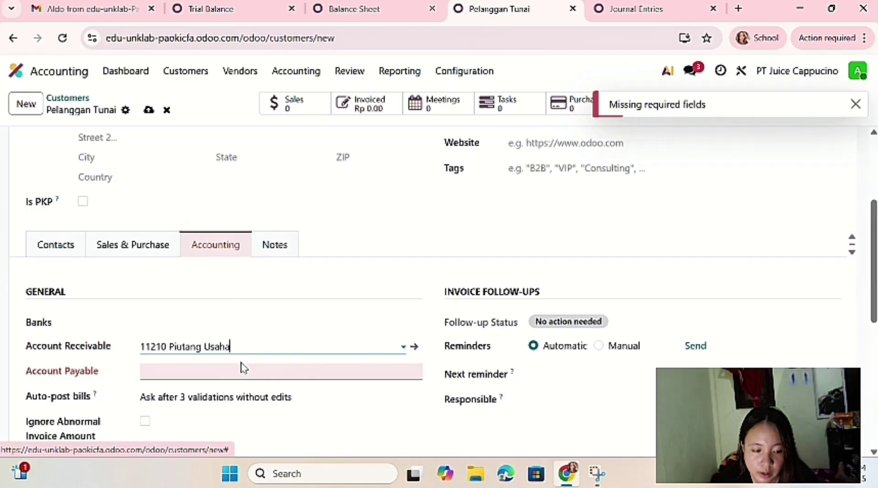
pyautogui.click(243, 373)
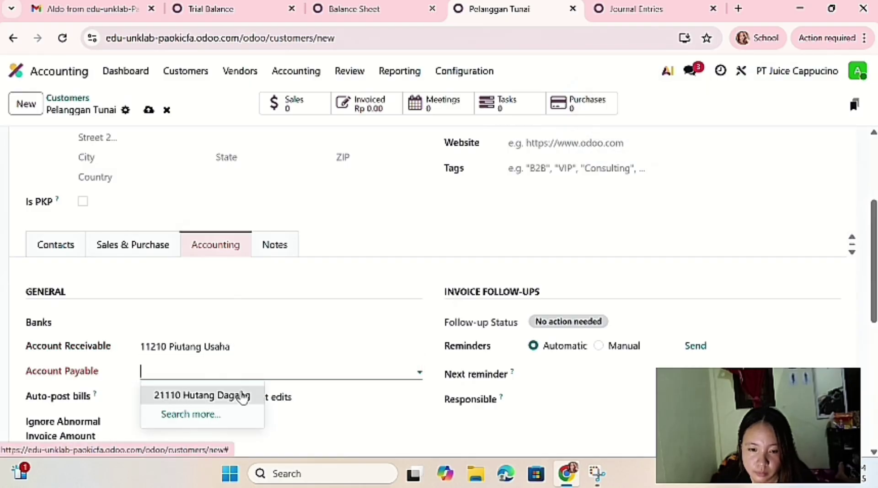
pyautogui.click(241, 392)
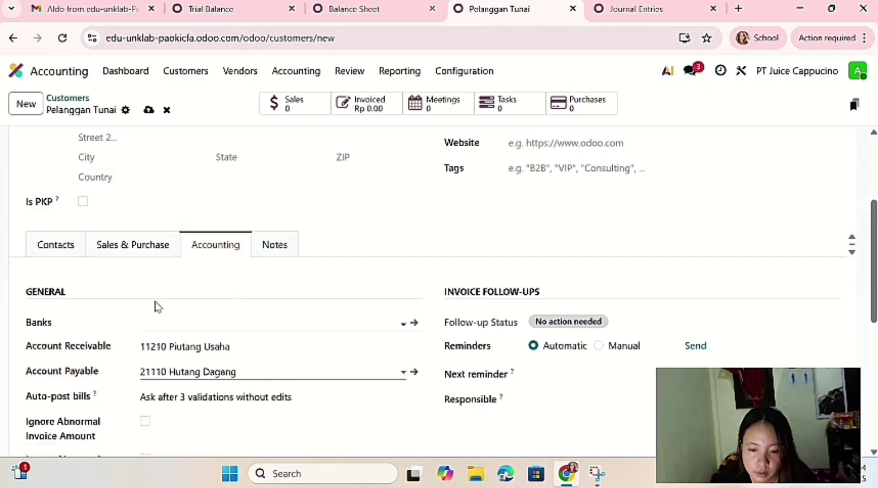
# - Set the customer's purchase payment terms to Immediate Payment and recheck its receivable and payable accounts
pyautogui.click(115, 247)
pyautogui.click(540, 374)
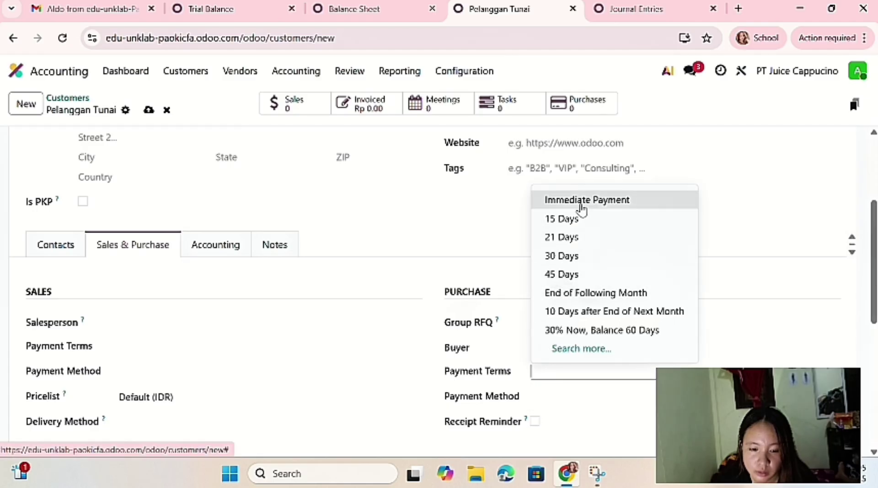
pyautogui.click(581, 207)
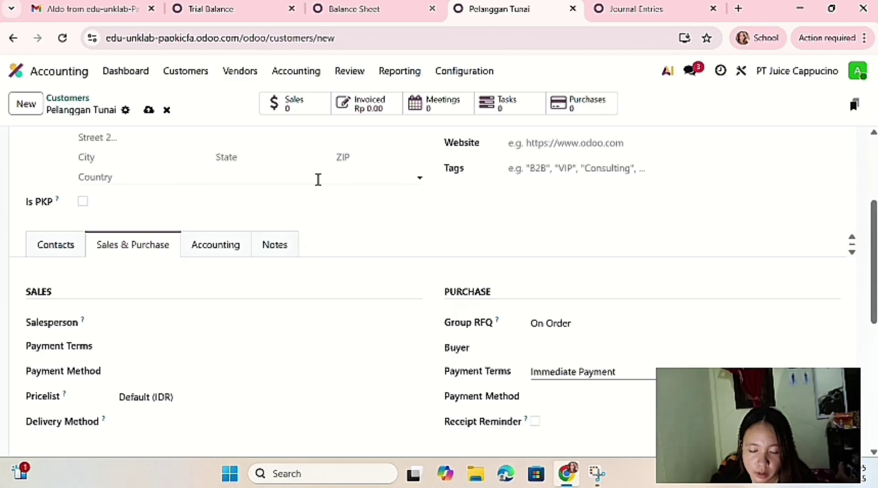
pyautogui.scroll(1, 310, 252)
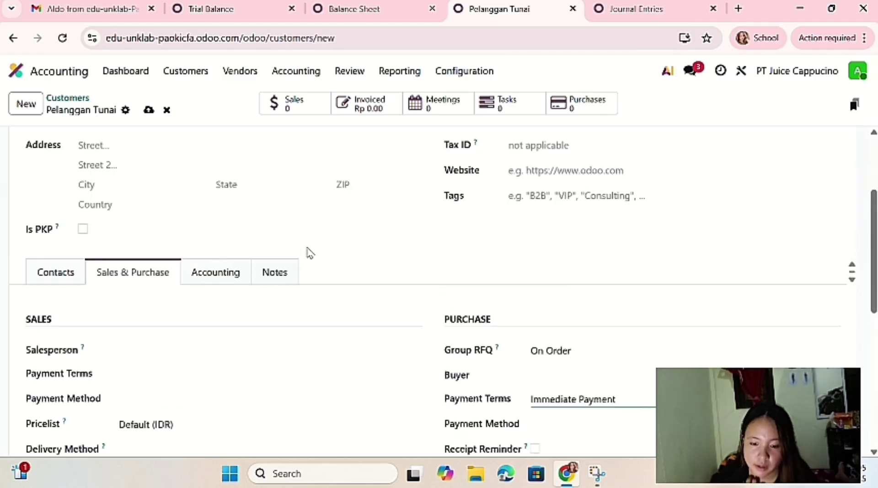
pyautogui.click(197, 273)
pyautogui.scroll(-2, 249, 332)
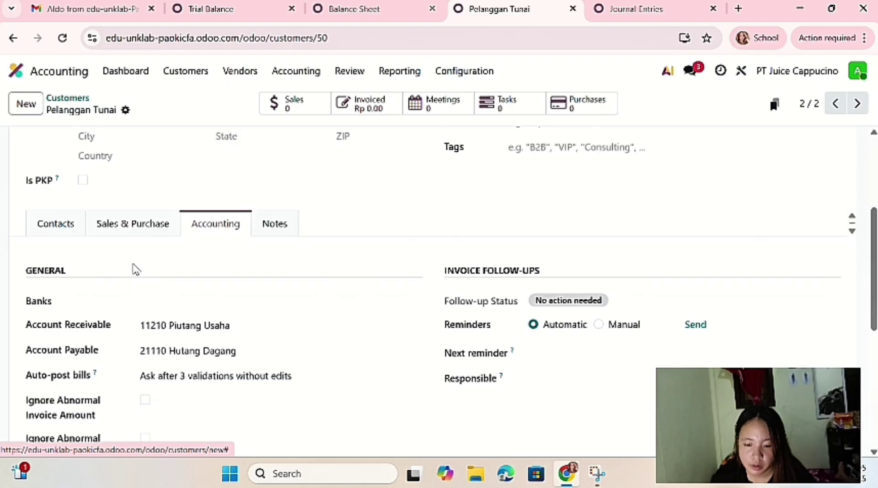
# - Review Pelanggan Tunai's sales and purchase settings, then return to the customer list and look through its entries
pyautogui.click(131, 225)
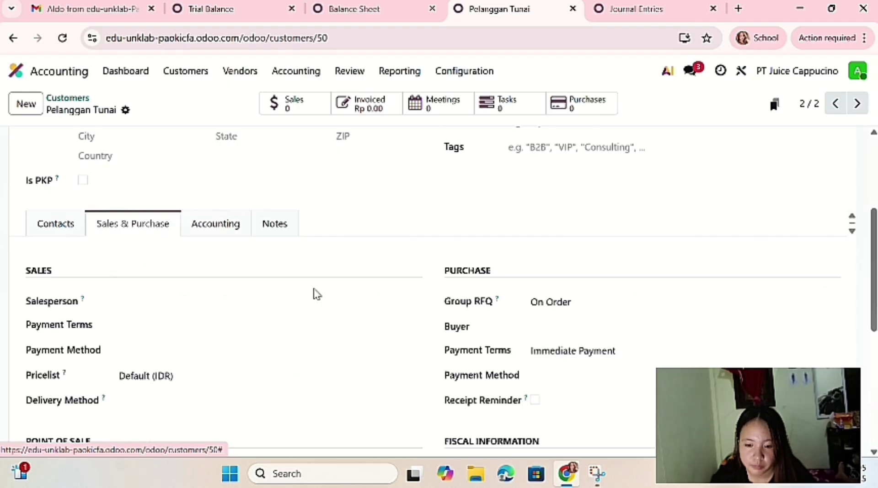
pyautogui.scroll(-1, 473, 359)
pyautogui.scroll(5, 473, 359)
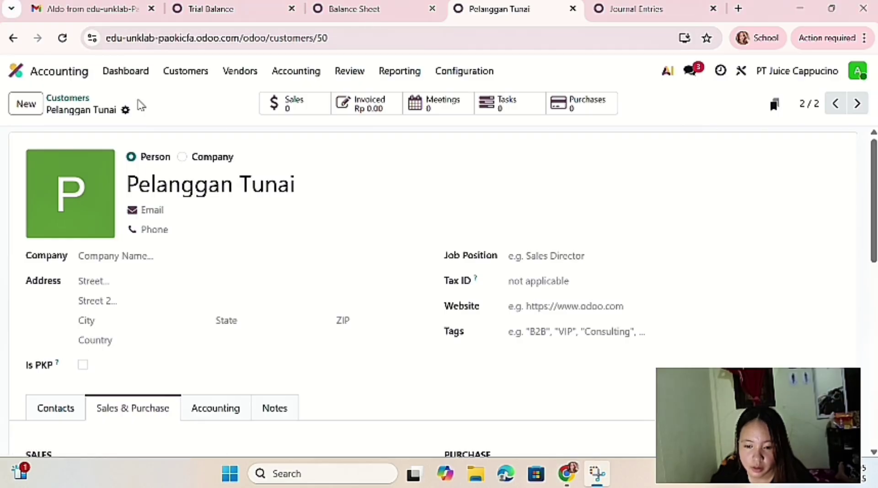
pyautogui.click(69, 98)
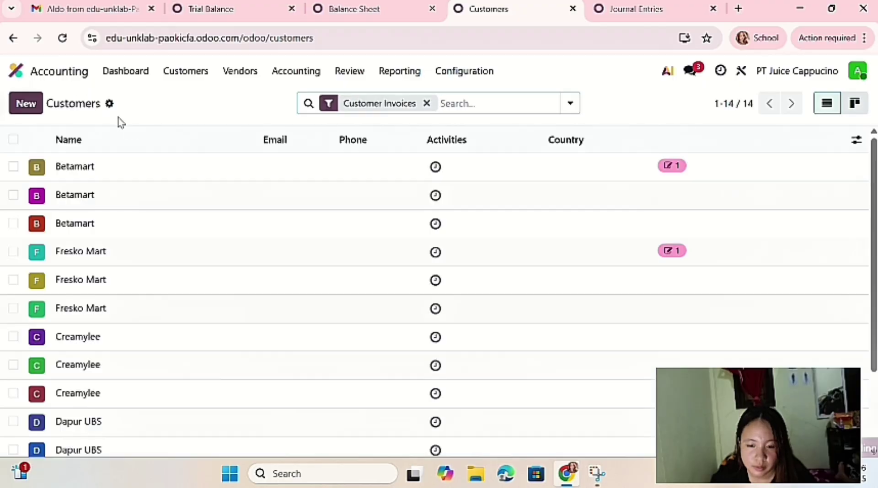
pyautogui.scroll(-2, 267, 264)
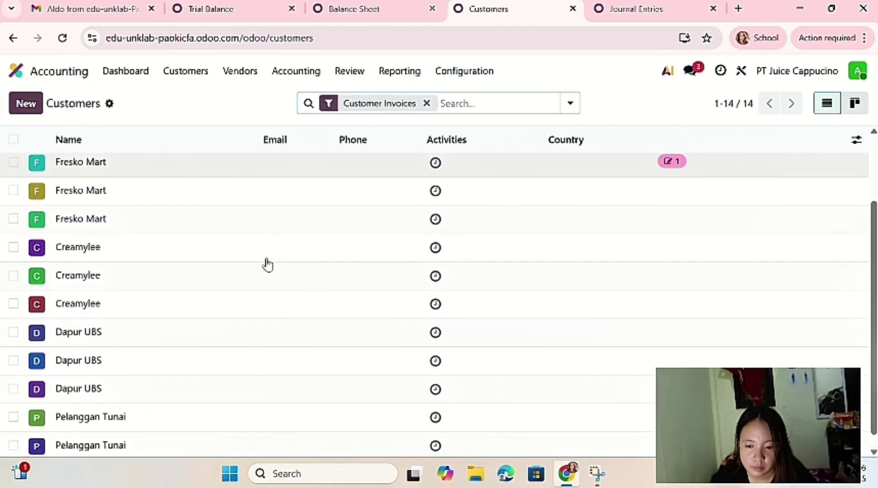
pyautogui.scroll(2, 268, 264)
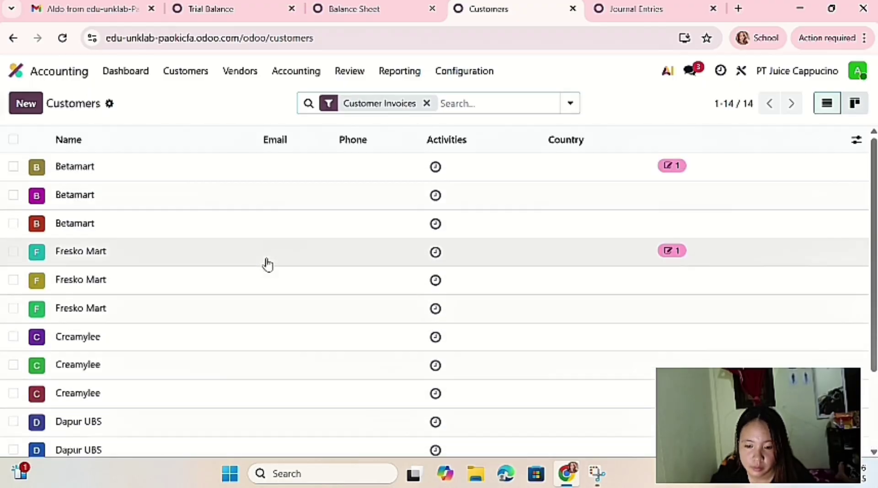
# - Start a new company record in the vendor list and name it Fresh Fruit
pyautogui.click(240, 75)
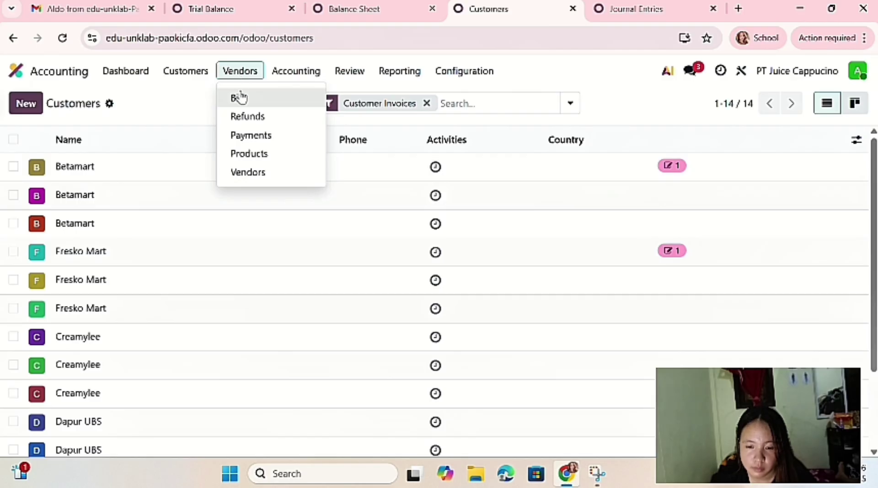
pyautogui.click(251, 176)
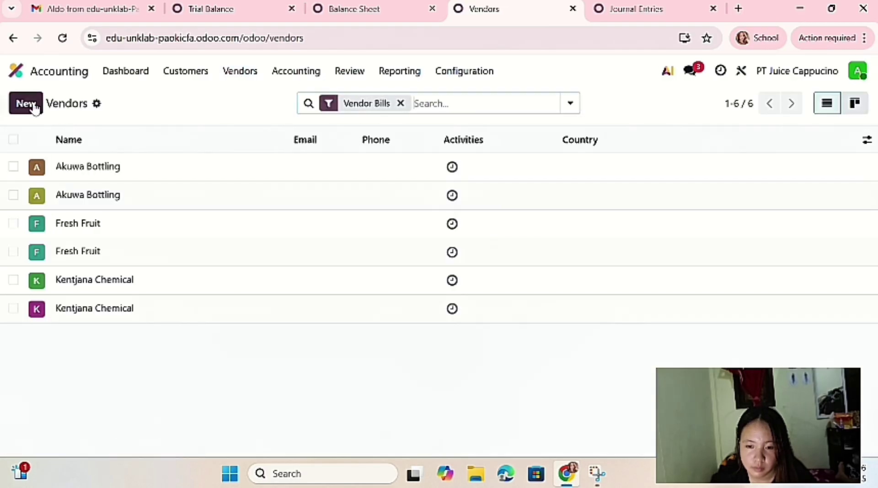
pyautogui.click(26, 104)
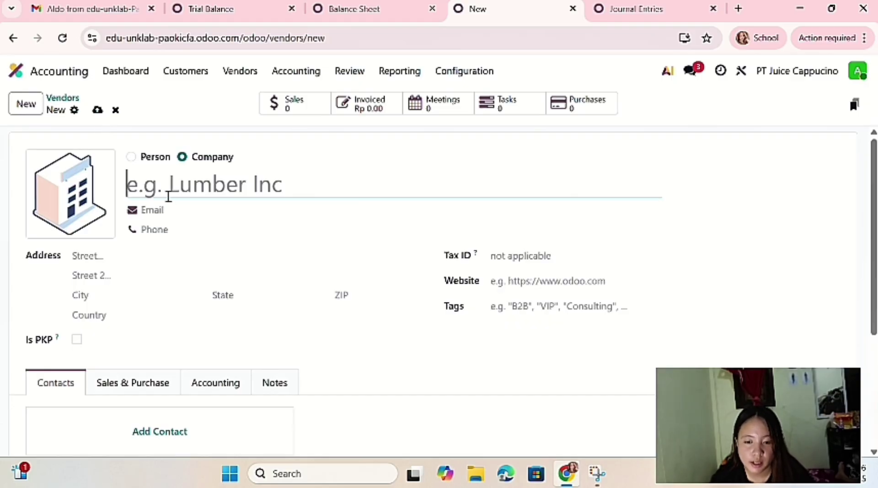
pyautogui.write('Fres')
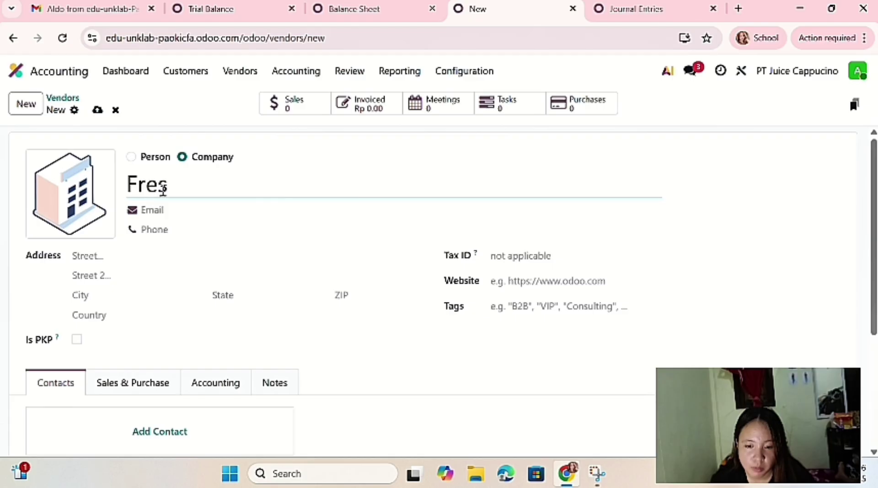
pyautogui.write('h ')
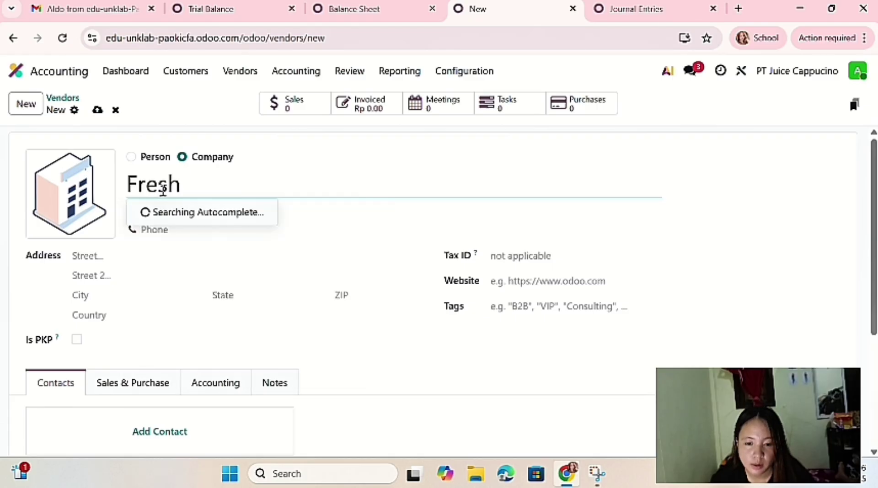
pyautogui.write('Fruit')
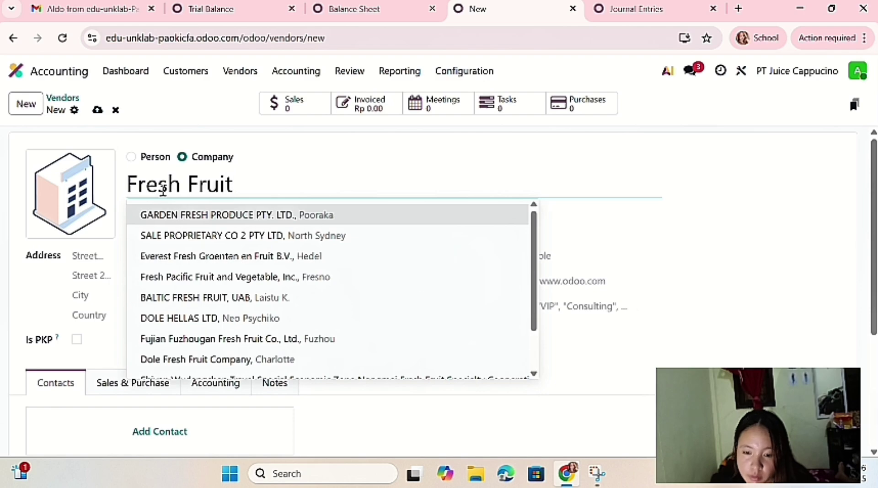
pyautogui.click(314, 155)
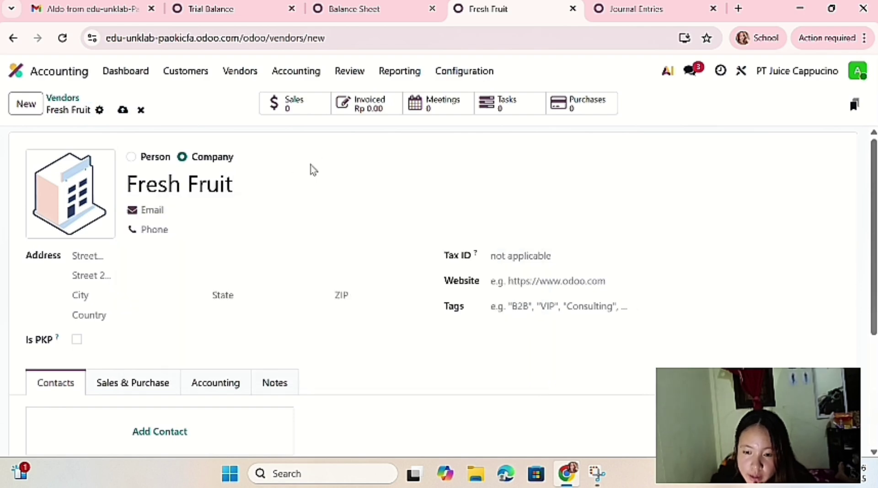
# - Set Fresh Fruit's purchase payment terms to 30 Days
pyautogui.scroll(-2, 192, 276)
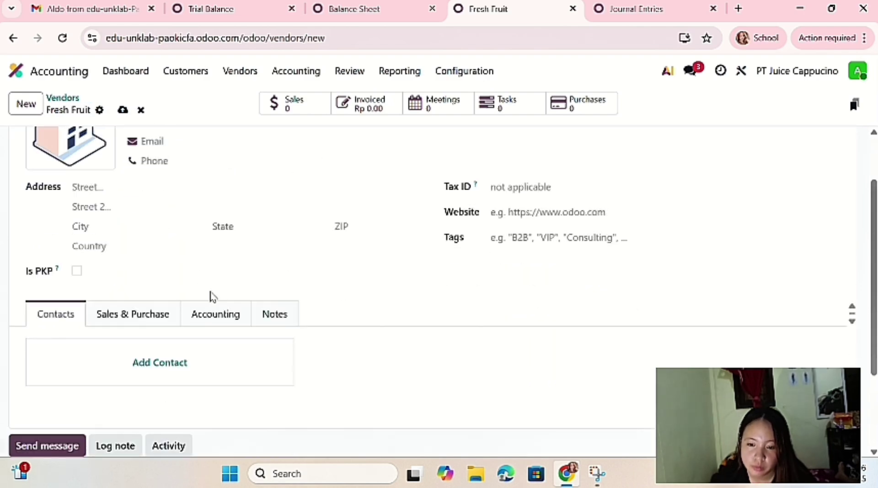
pyautogui.click(216, 311)
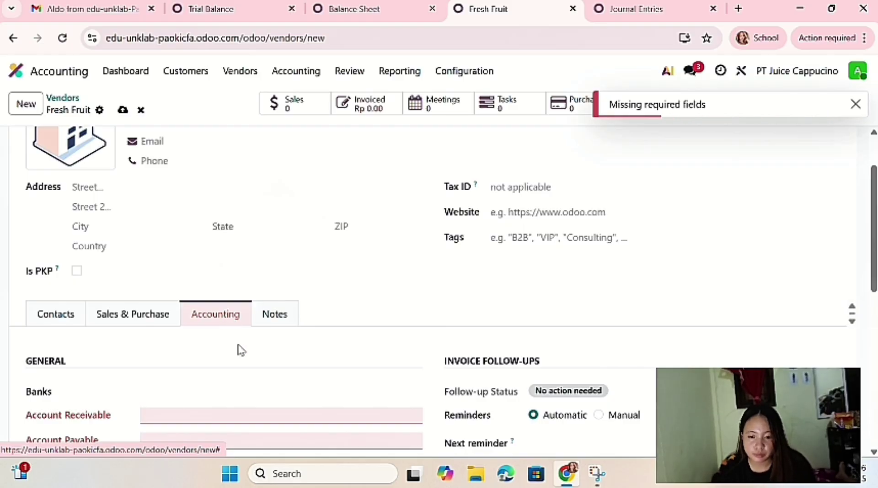
pyautogui.click(157, 315)
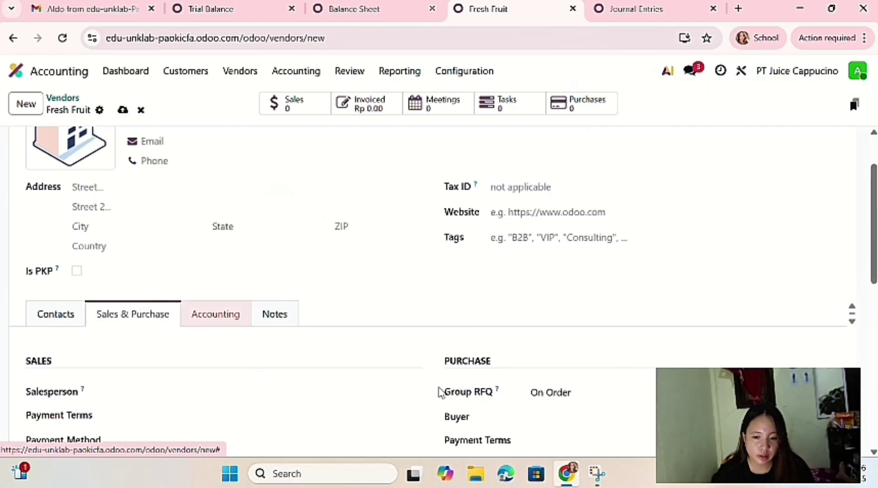
pyautogui.click(540, 443)
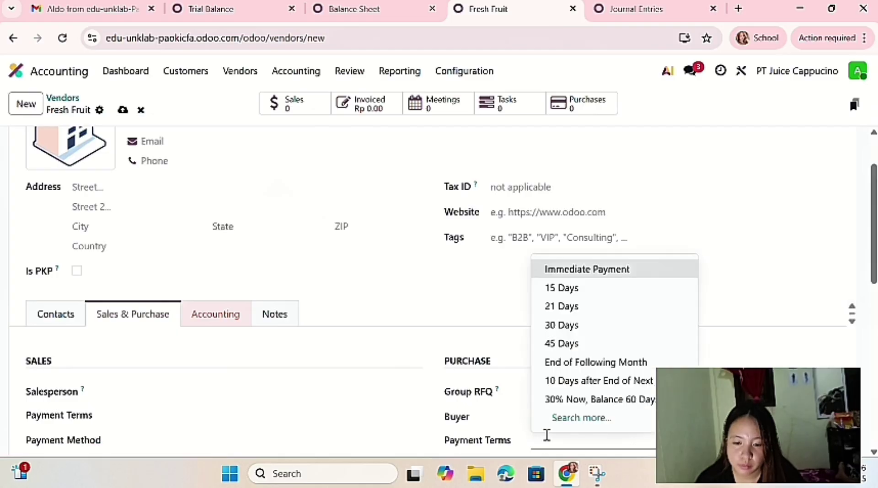
pyautogui.click(562, 325)
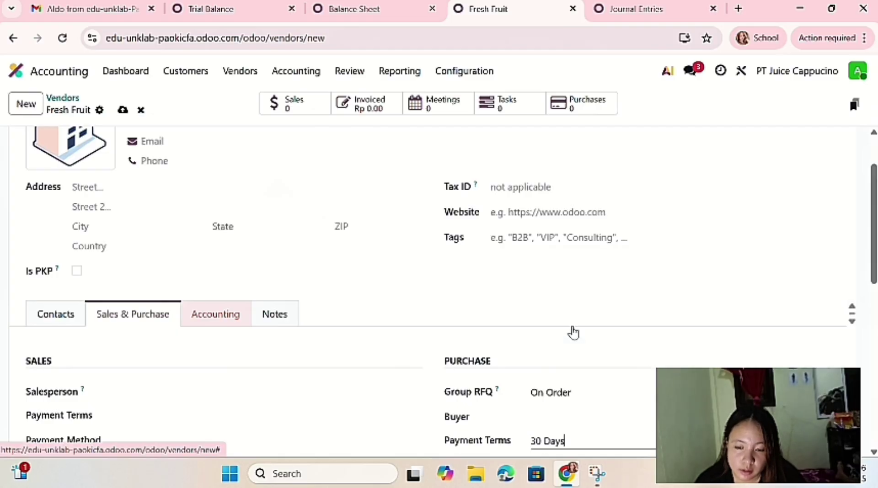
pyautogui.scroll(-1, 420, 333)
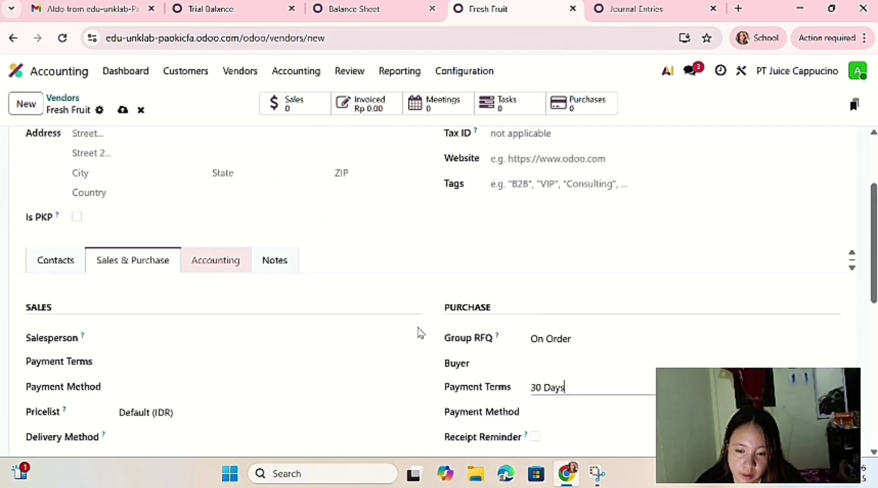
# - Set Fresh Fruit's receivable account to 11210 Piutang Usaha and its payable account to 21110 Hutang Dagang
pyautogui.click(203, 261)
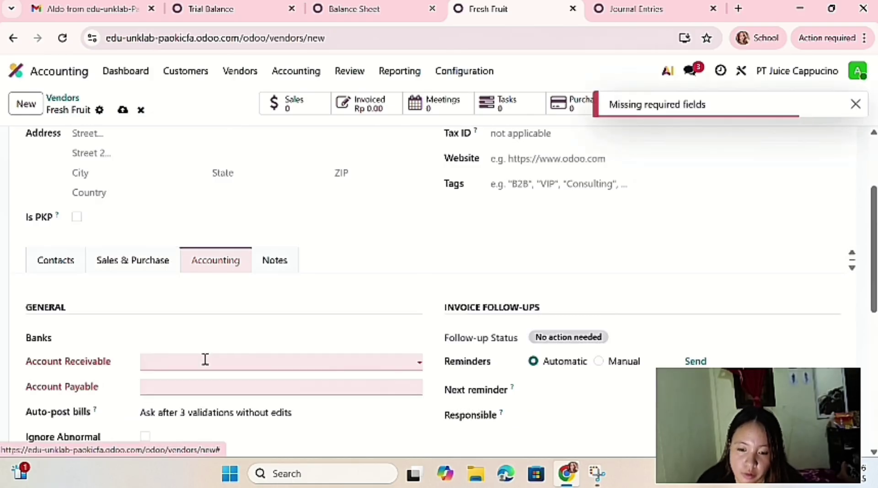
pyautogui.click(204, 359)
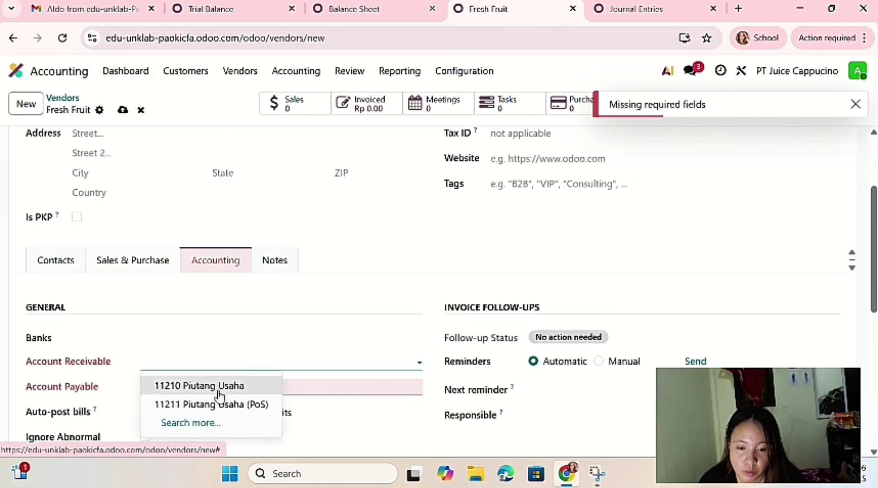
pyautogui.click(215, 388)
pyautogui.click(219, 389)
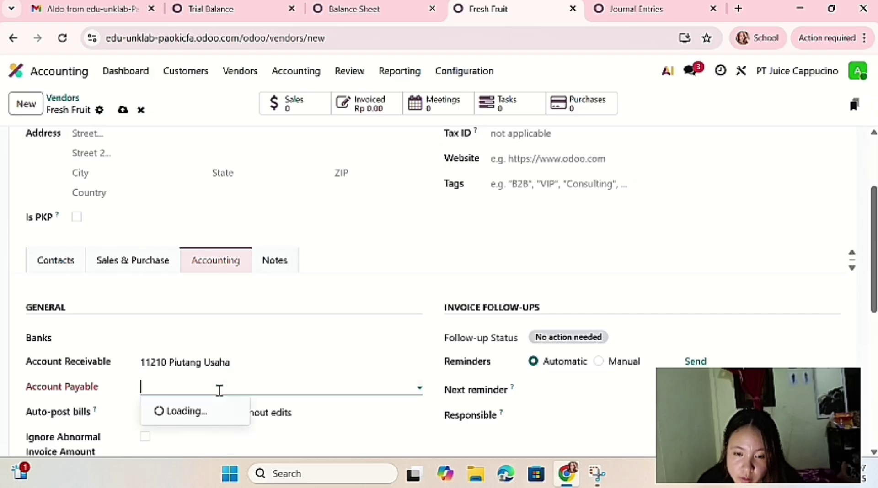
pyautogui.click(219, 411)
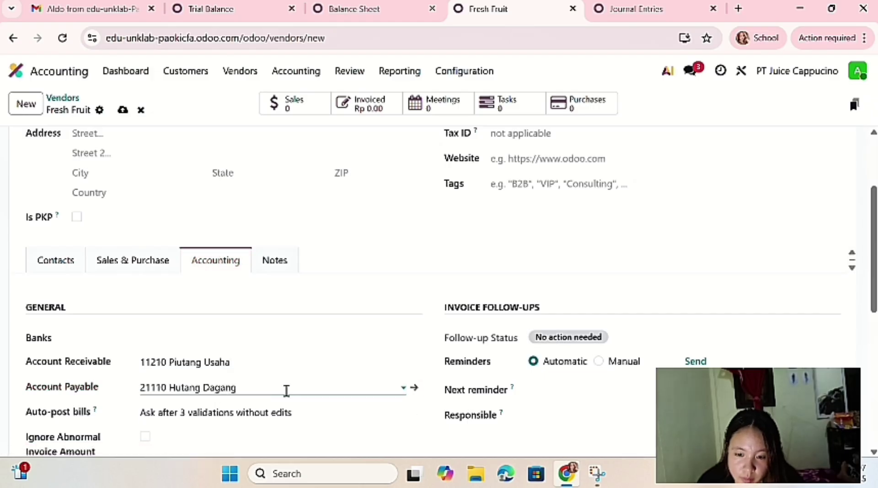
pyautogui.scroll(-1, 299, 385)
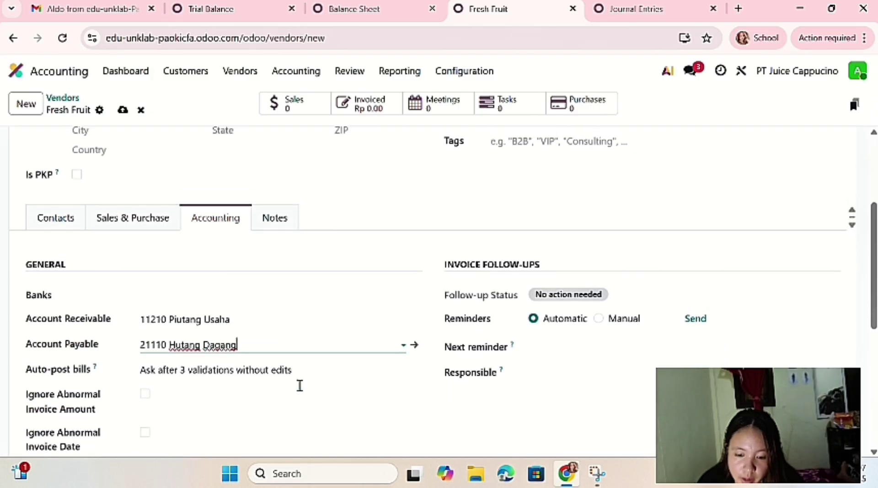
pyautogui.scroll(3, 300, 385)
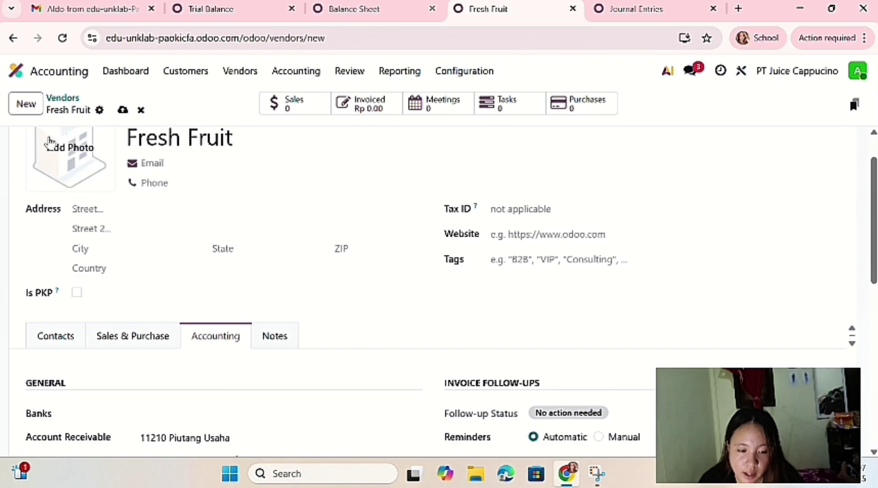
# - Start another new vendor record of type Company and name it Kentjana Chemical
pyautogui.click(26, 104)
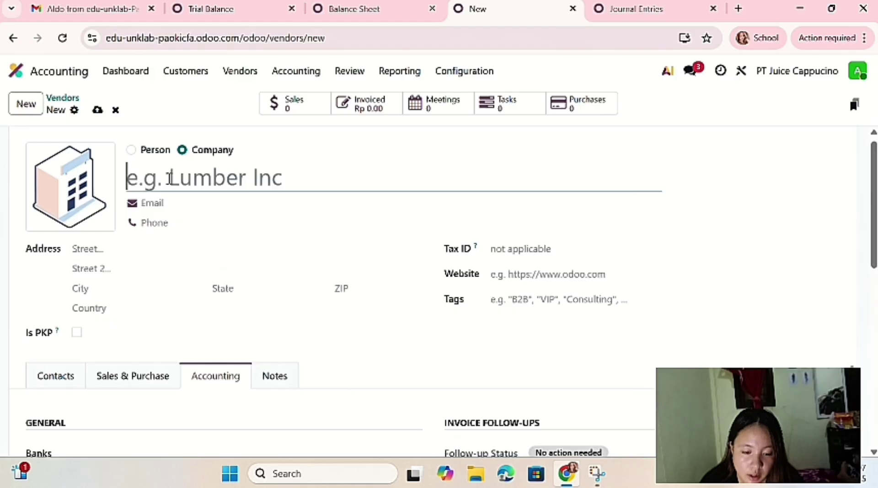
pyautogui.write('Kentjana')
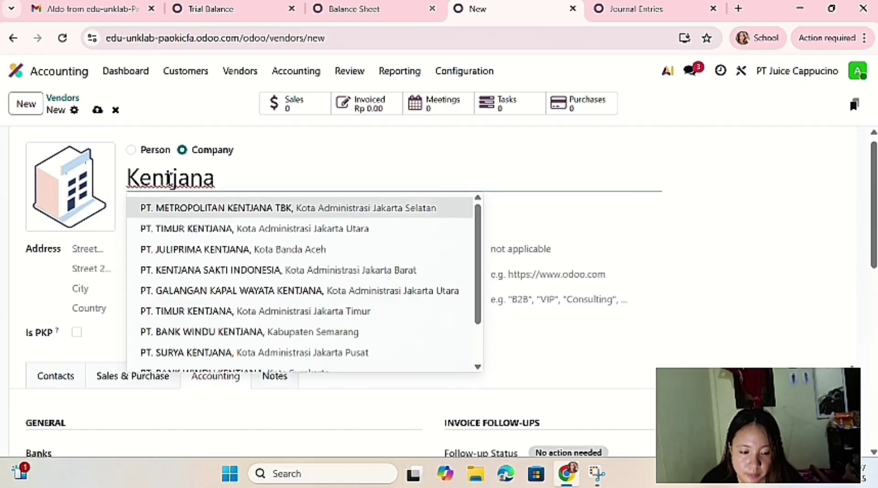
pyautogui.write('Chemic')
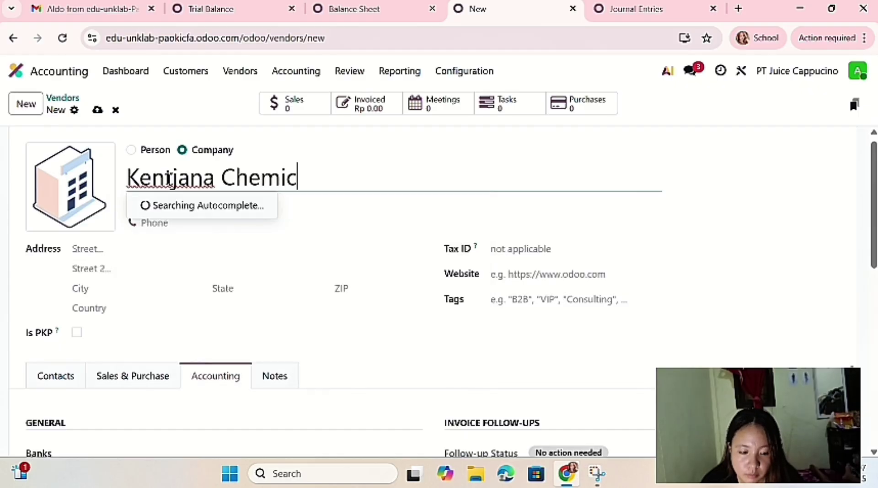
pyautogui.write('al')
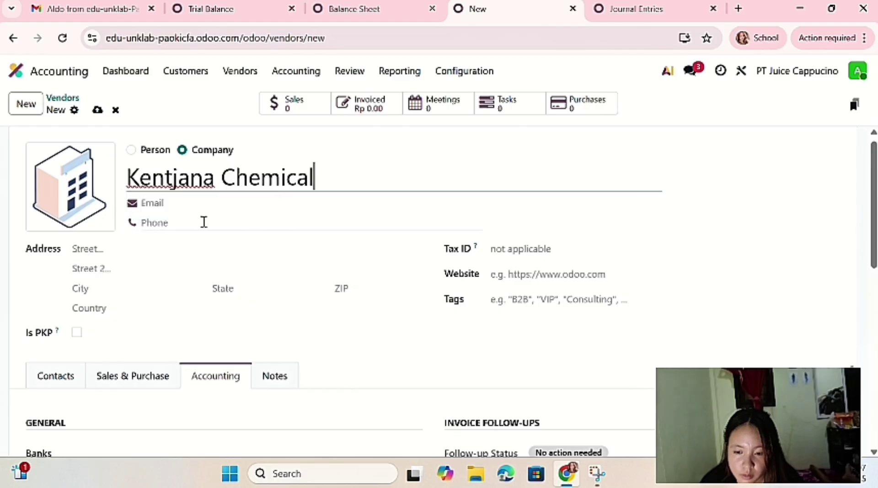
# - Set Kentjana Chemical's receivable account to 11210 Piutang Usaha and its payable account to 21110 Hutang Dagang
pyautogui.click(157, 374)
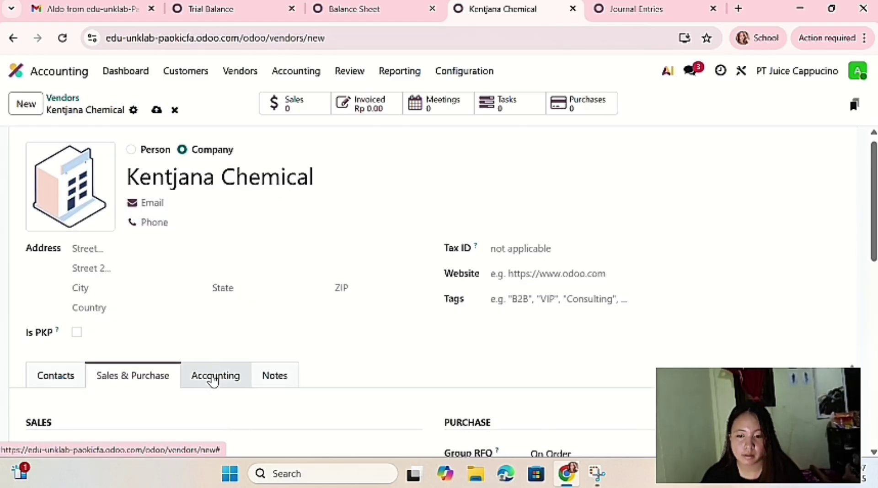
pyautogui.scroll(-2, 220, 377)
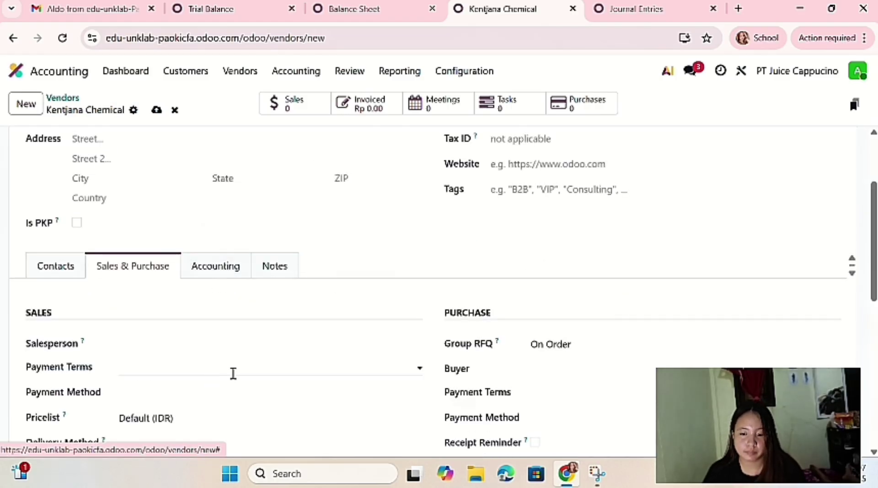
pyautogui.click(215, 274)
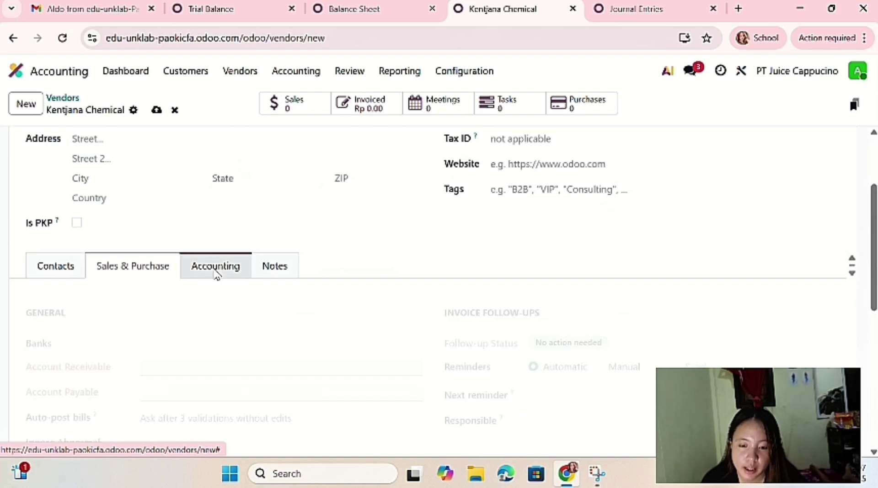
pyautogui.click(213, 367)
pyautogui.click(218, 391)
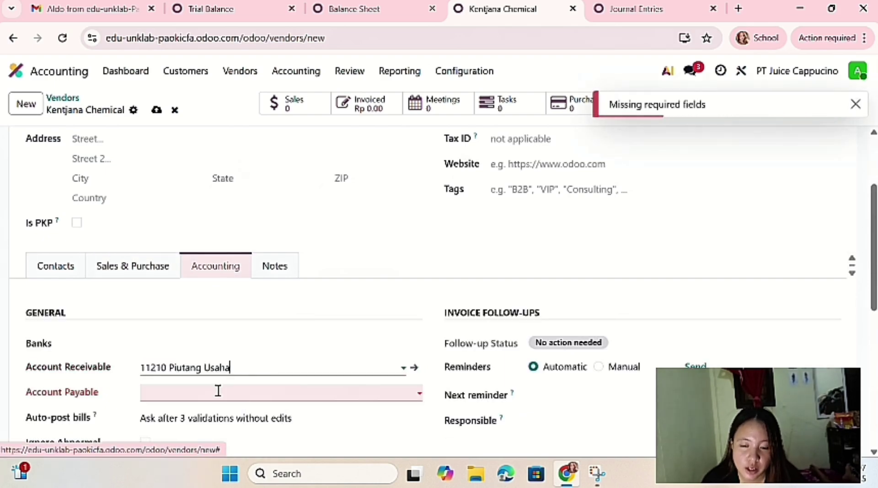
pyautogui.click(225, 395)
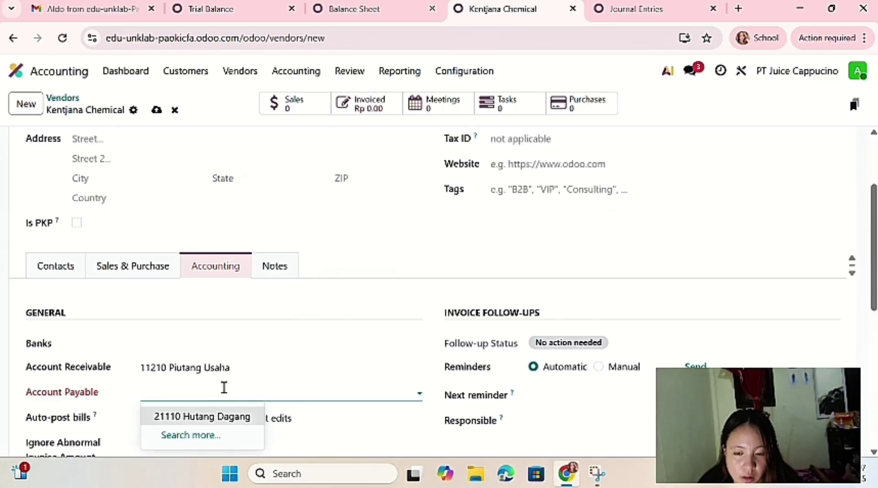
pyautogui.click(216, 415)
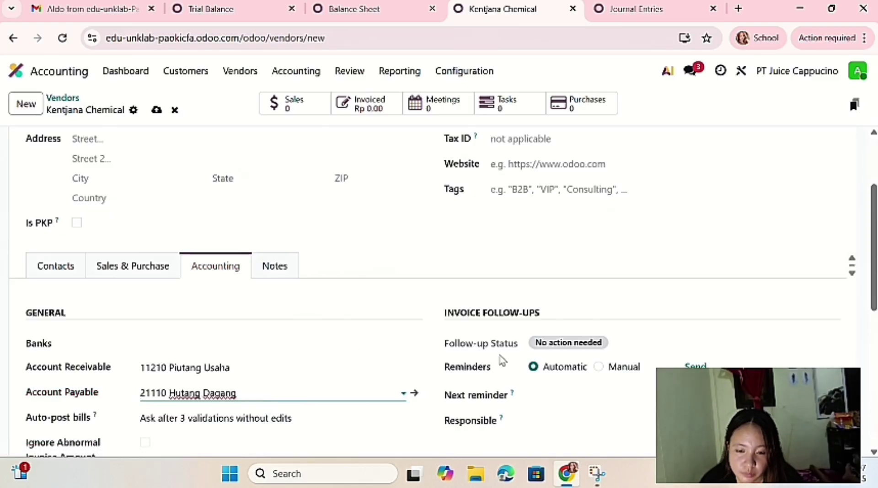
pyautogui.click(196, 275)
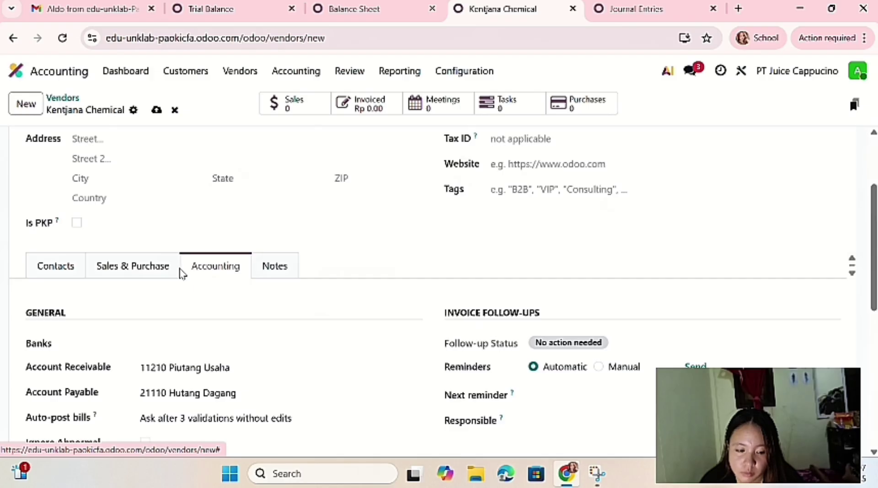
# - Set Kentjana Chemical's purchase payment terms to 30 Days
pyautogui.click(157, 268)
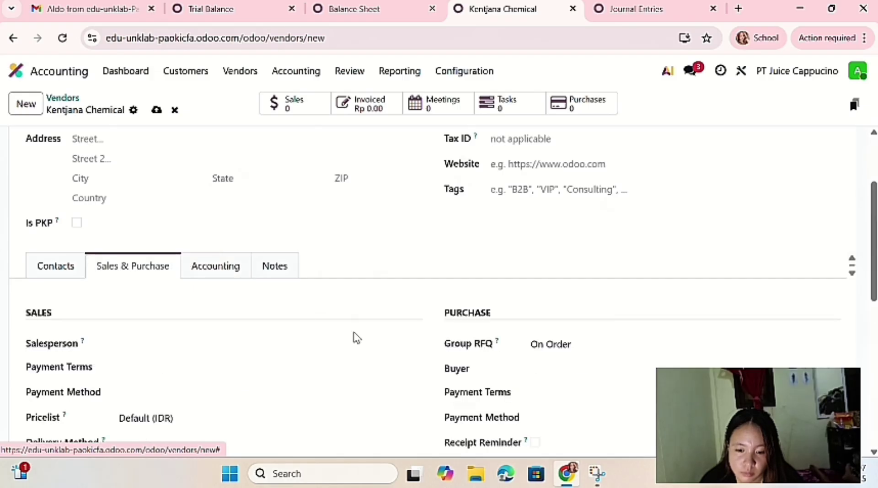
pyautogui.scroll(-1, 356, 339)
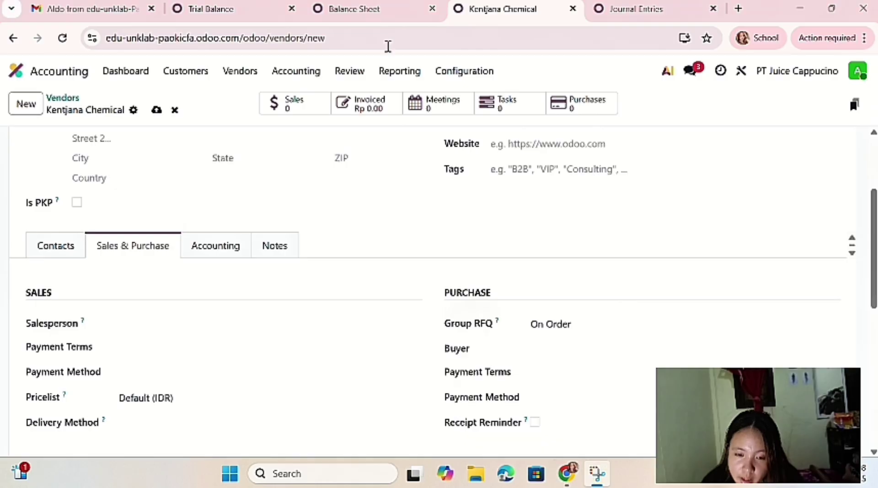
pyautogui.click(569, 369)
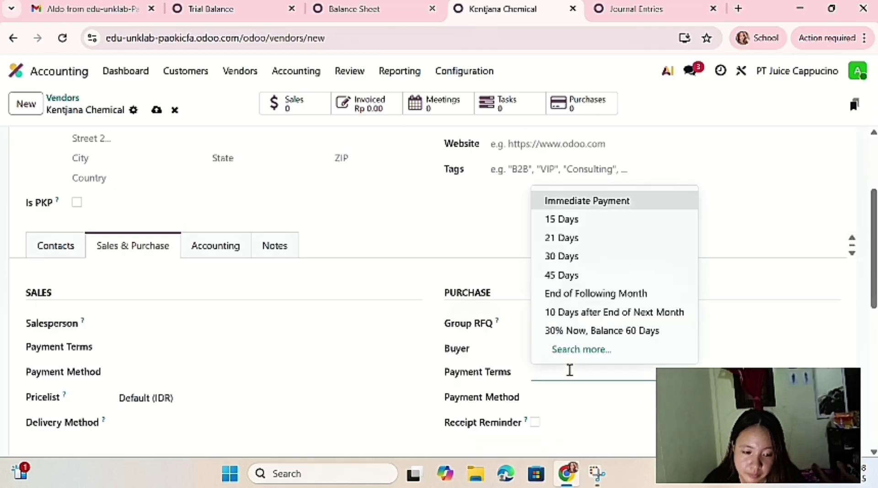
pyautogui.click(571, 258)
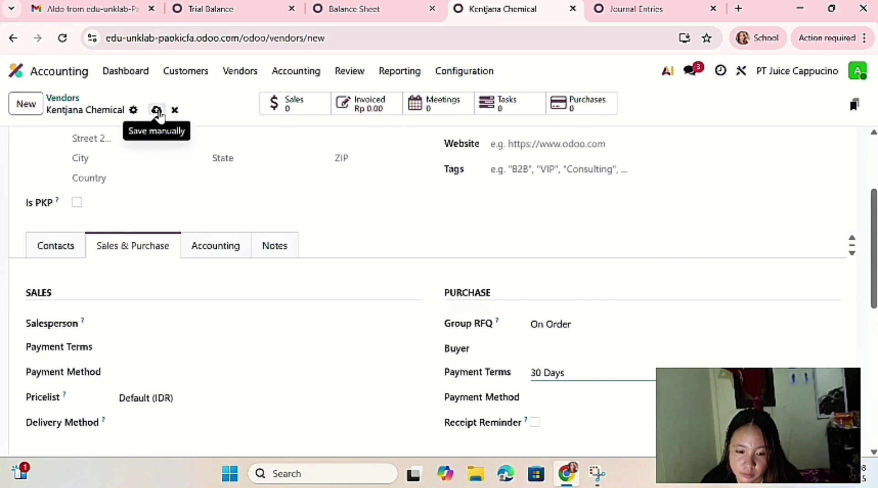
# - Start another new vendor record of type Company and name it Akuwa Bottling
pyautogui.click(40, 106)
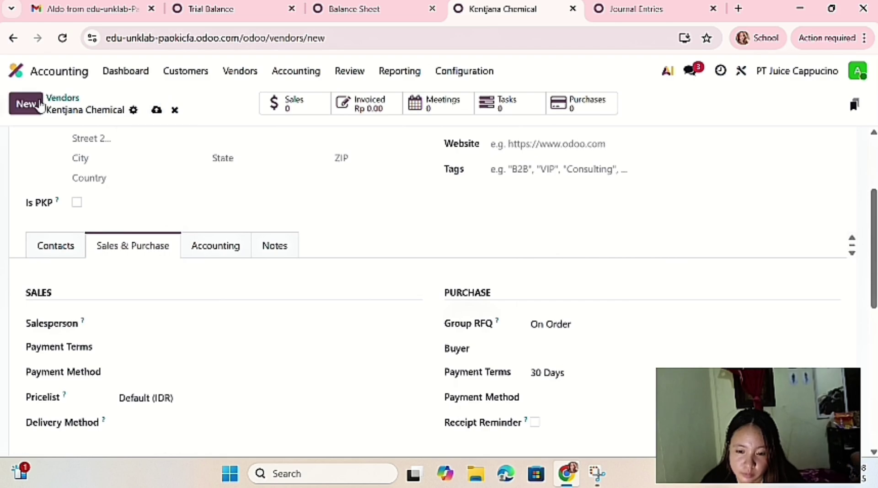
pyautogui.scroll(3, 126, 174)
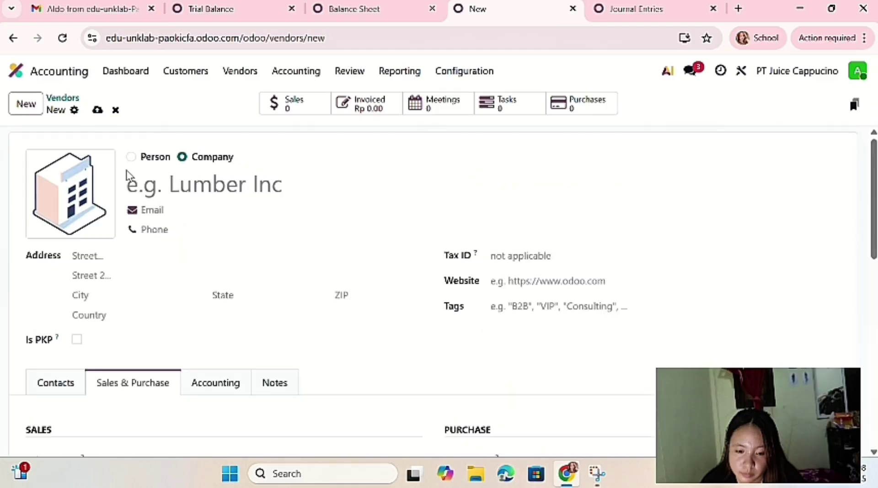
pyautogui.click(162, 184)
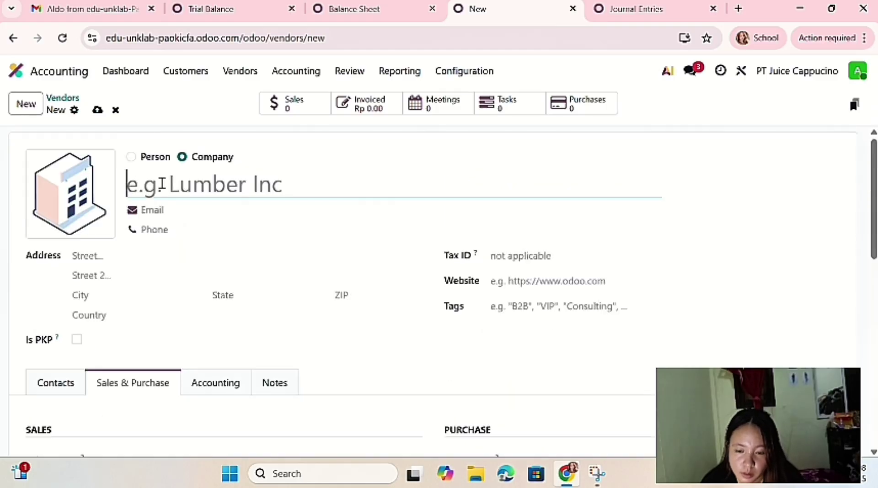
pyautogui.write('Akuwa')
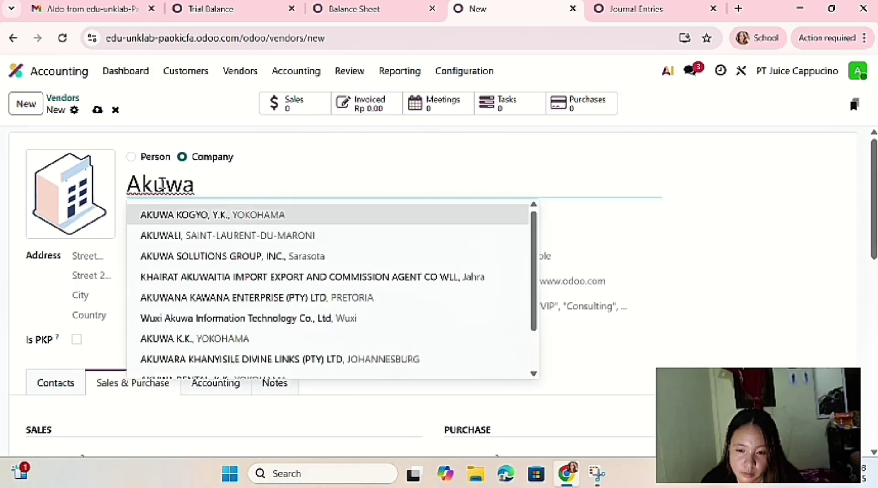
pyautogui.write(' Bott')
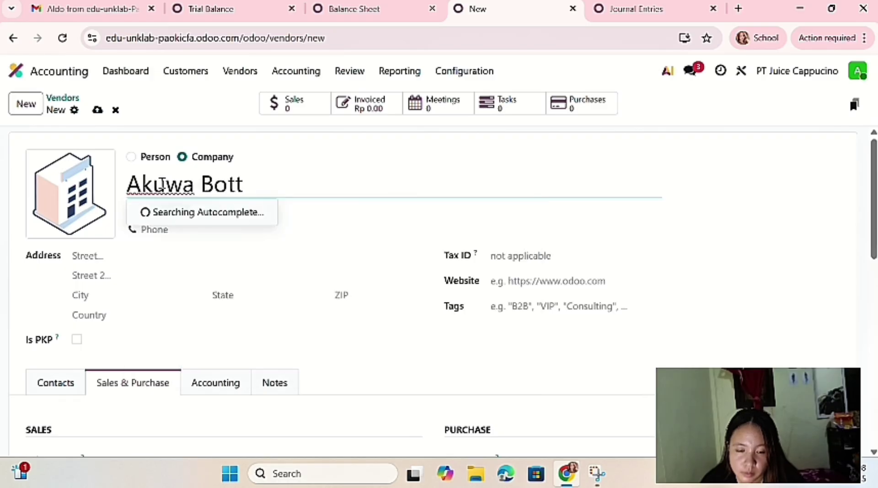
pyautogui.write('lig')
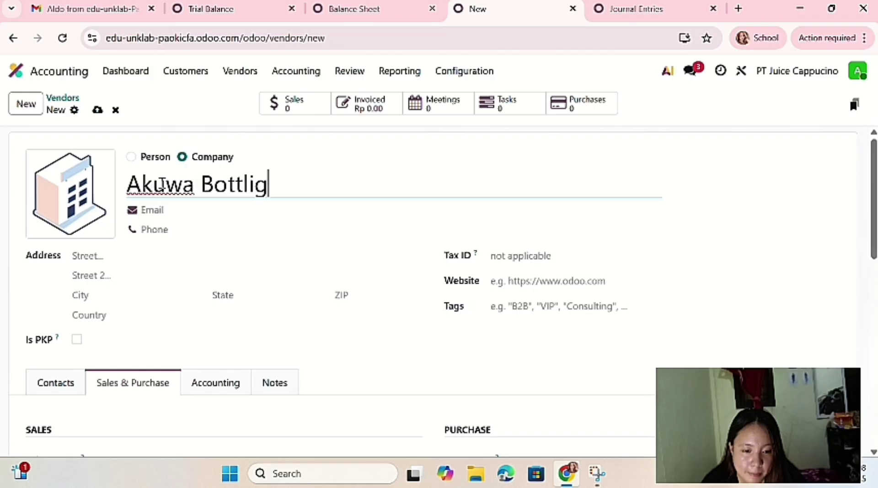
pyautogui.press('BackSpace')
pyautogui.write('ng')
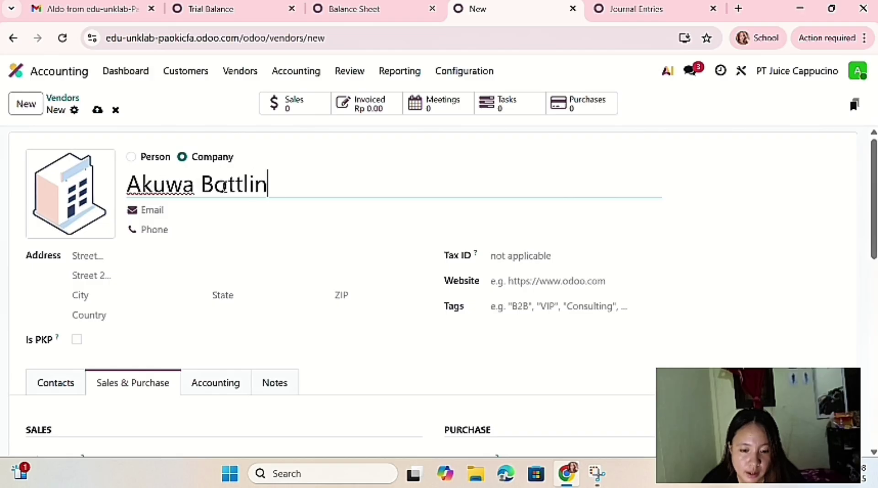
pyautogui.click(355, 165)
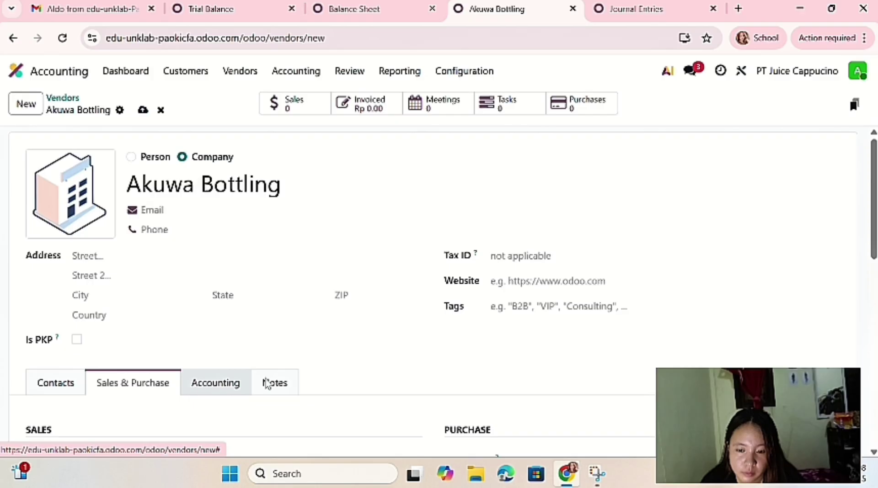
# - Set Akuwa Bottling's receivable account to 11210 Piutang Usaha and its payable account to 21110 Hutang Dagang
pyautogui.hotkey('alt', 's')
pyautogui.click(301, 369)
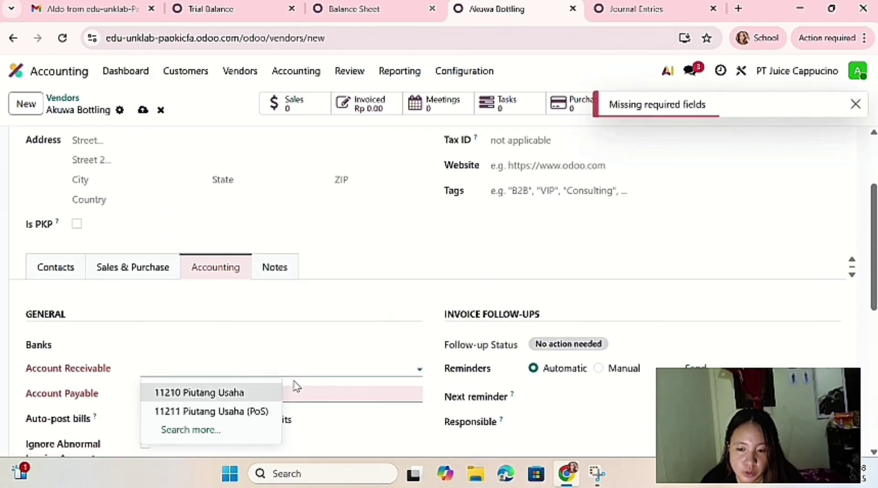
pyautogui.click(265, 394)
pyautogui.click(265, 393)
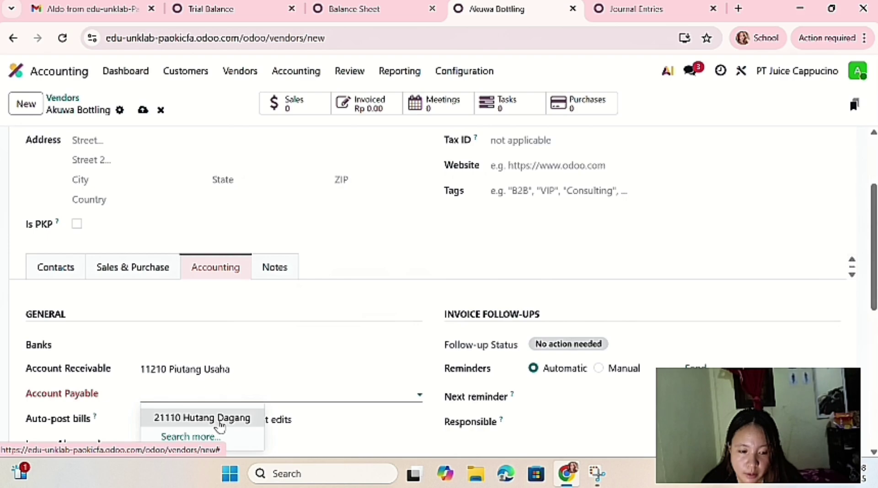
pyautogui.click(219, 417)
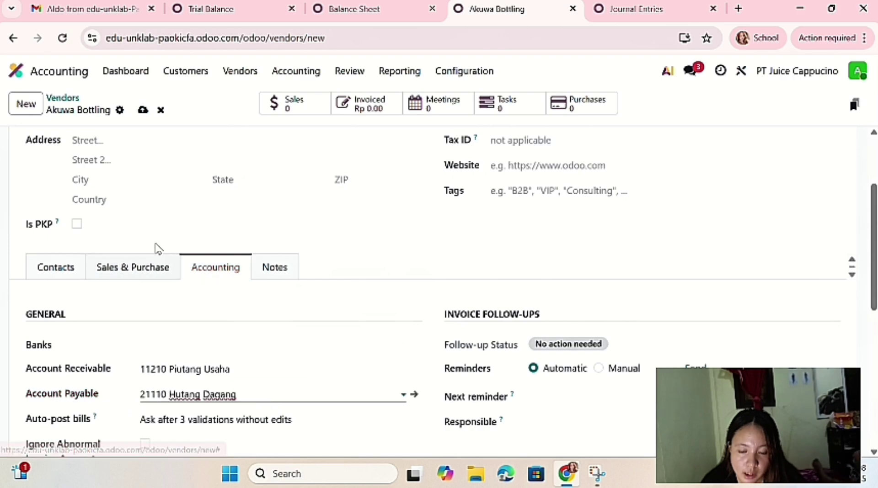
# - Set Akuwa Bottling's purchase payment terms to 30 Days and save the vendor record
pyautogui.moveTo(157, 249); pyautogui.dragTo(155, 273)
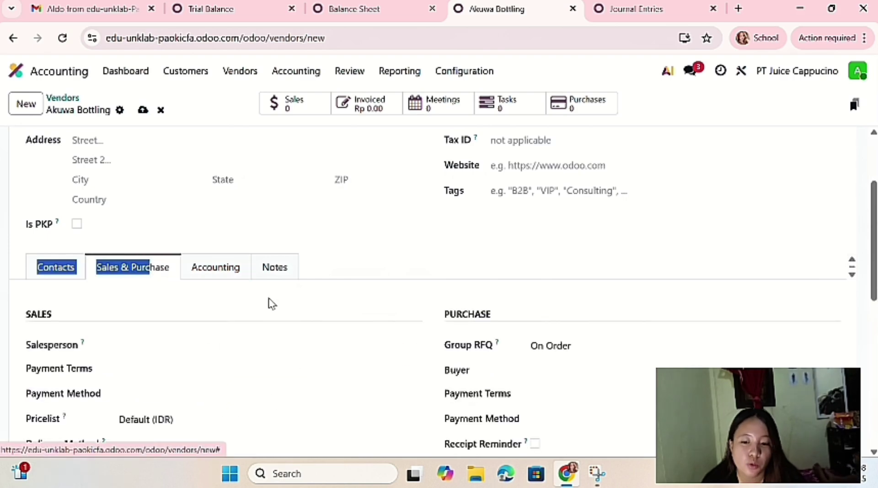
pyautogui.click(587, 396)
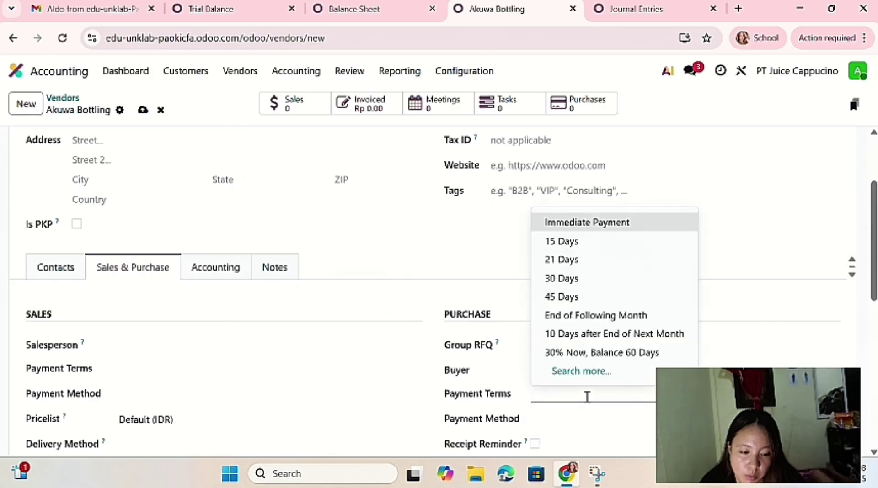
pyautogui.click(594, 280)
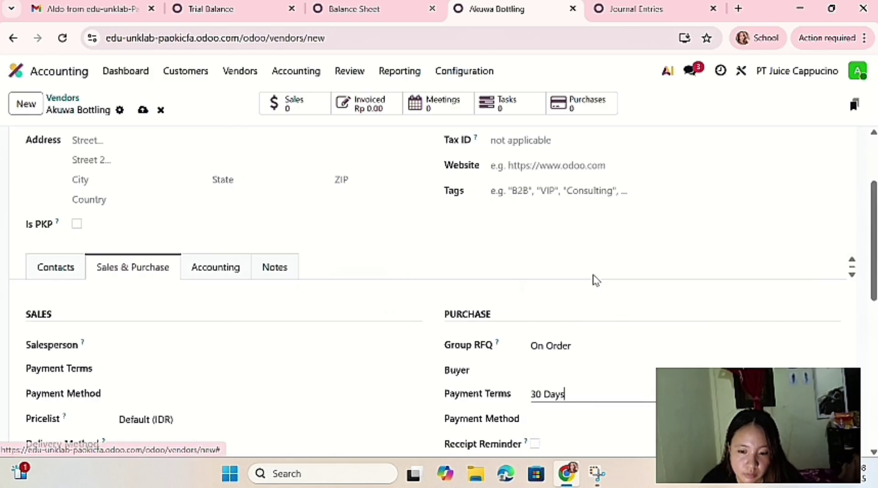
pyautogui.scroll(3, 366, 173)
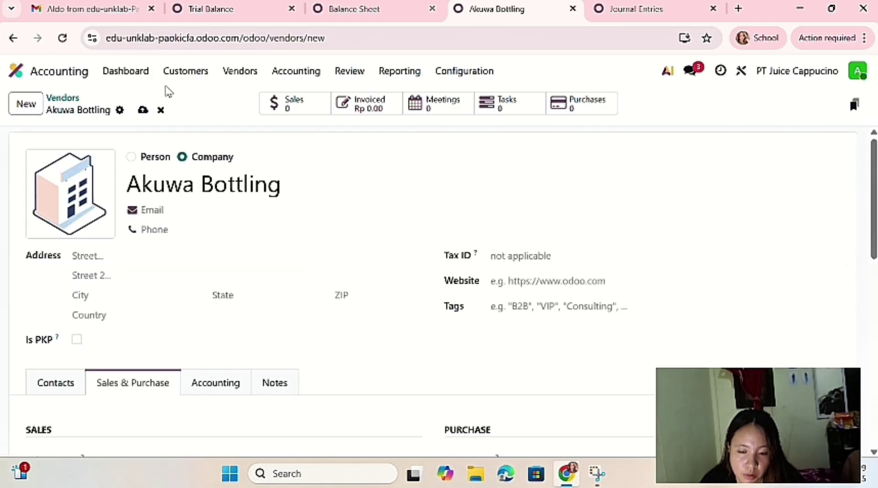
pyautogui.click(142, 110)
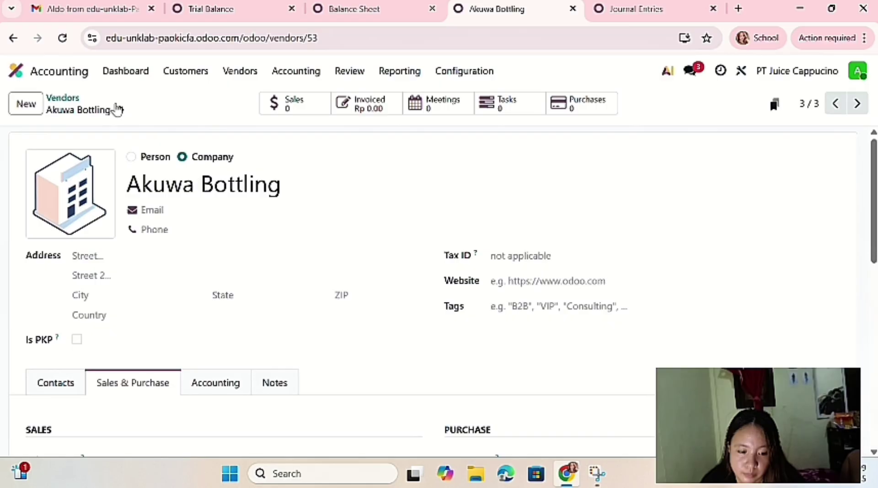
# - Return to the vendor list, remove its Vendor Bills filter and look through all the listed contacts
pyautogui.click(69, 97)
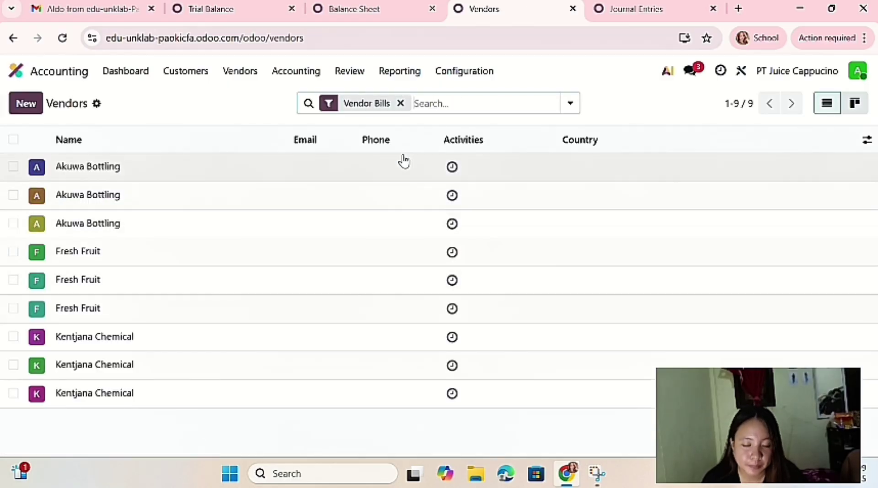
pyautogui.click(400, 104)
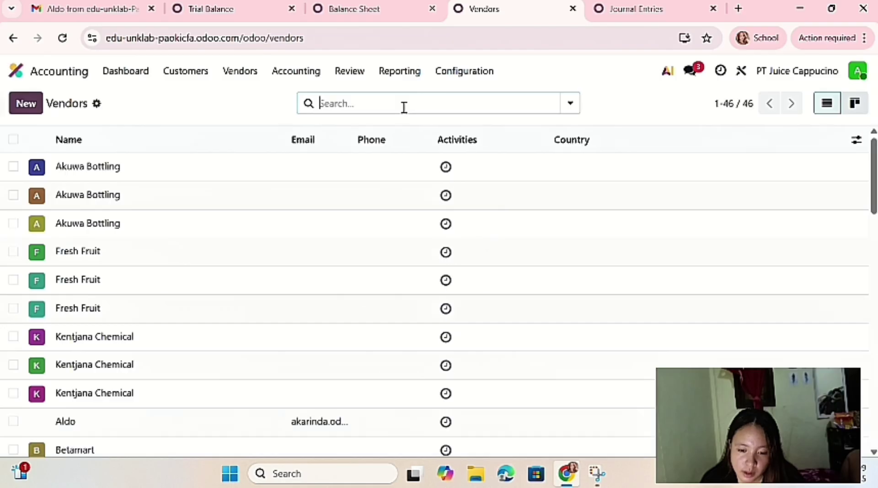
pyautogui.scroll(-2, 282, 254)
pyautogui.scroll(2, 282, 255)
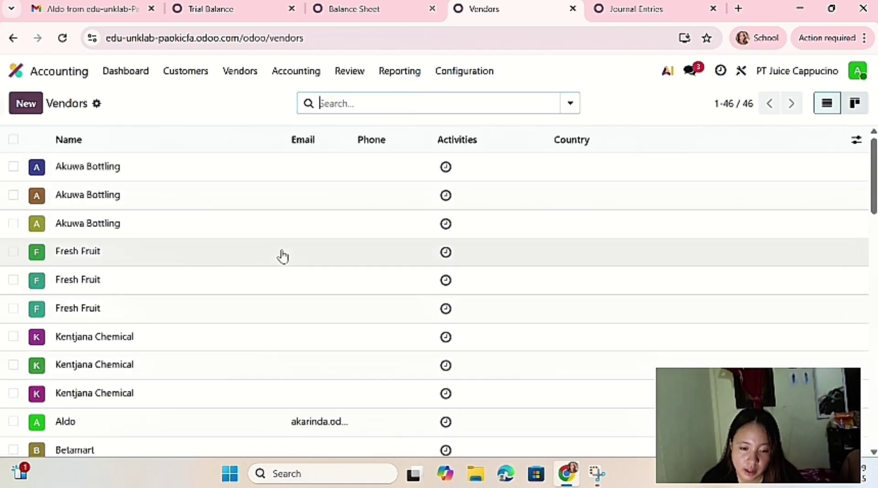
pyautogui.scroll(-3, 282, 257)
pyautogui.scroll(3, 282, 304)
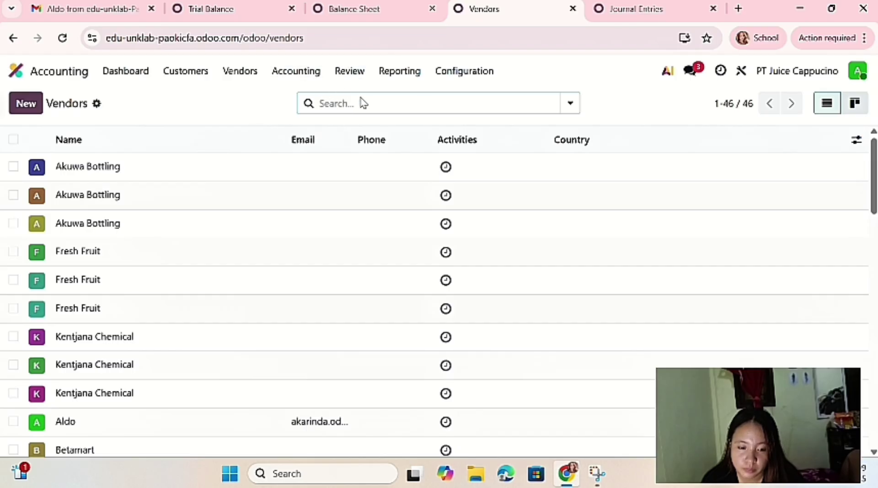
pyautogui.click(483, 106)
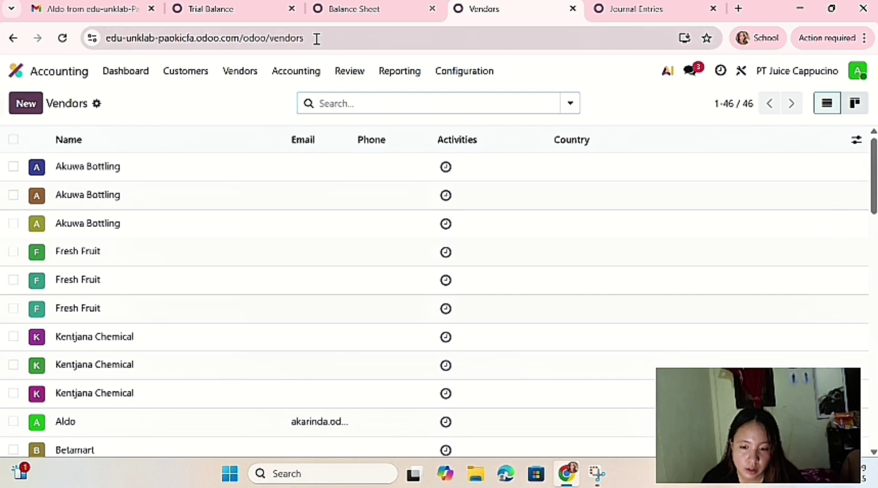
# - Switch to the journal entries, view Fresko Mart's invoice INV/2025/00002 and return to the list
pyautogui.click(618, 9)
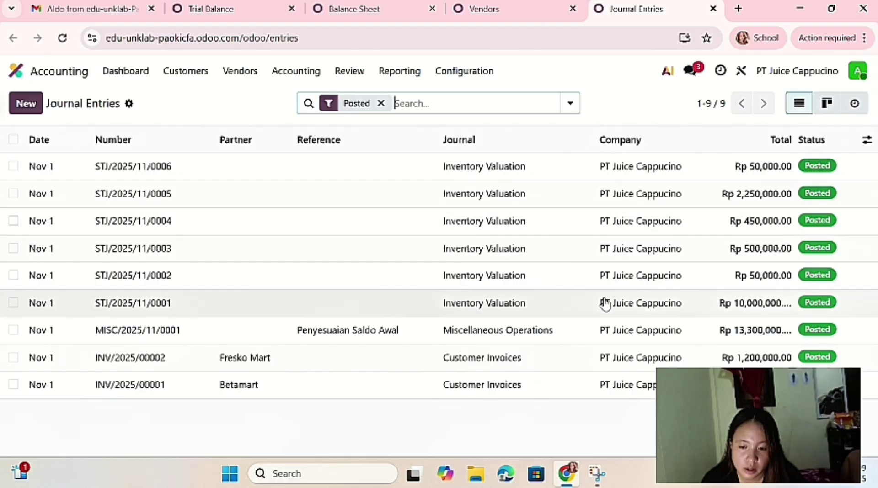
pyautogui.click(735, 360)
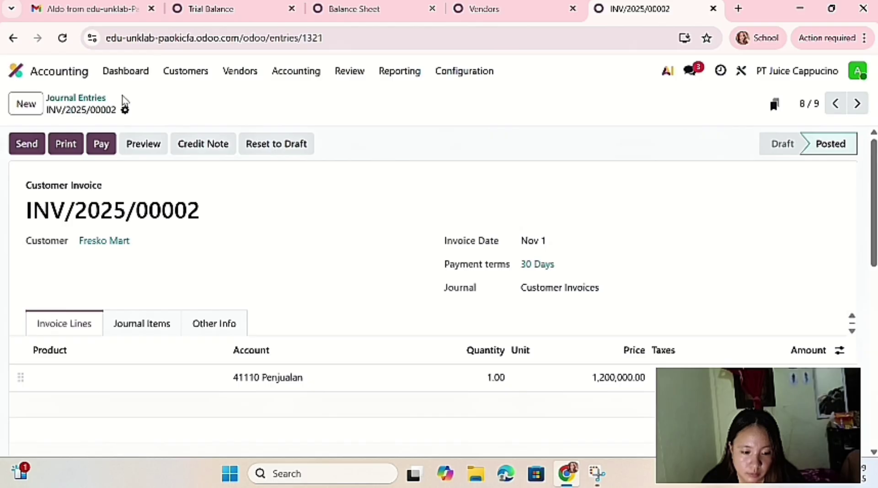
pyautogui.click(96, 98)
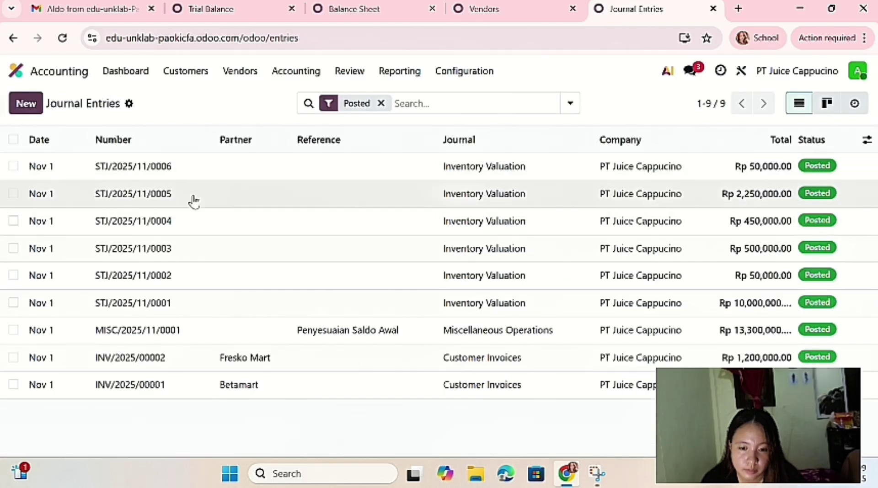
# - Create a new journal entry with the reference "Penyesuaian Saldo Awal Piutang"
pyautogui.click(35, 109)
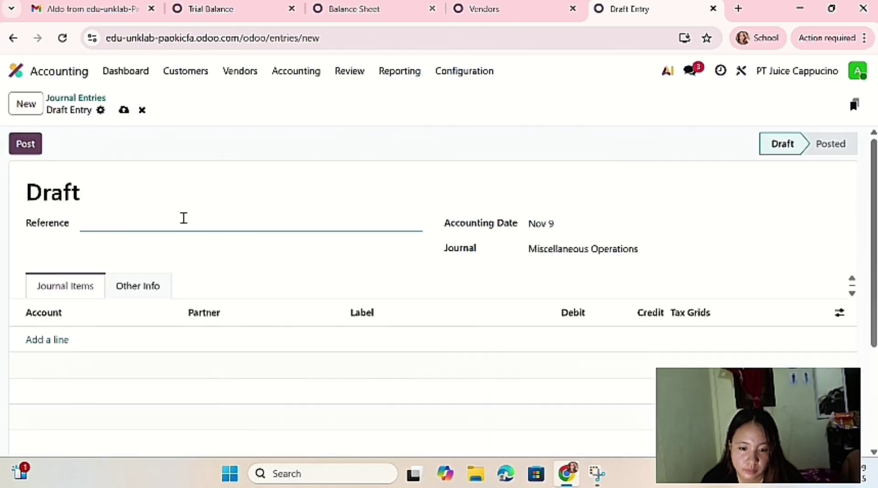
pyautogui.write('P')
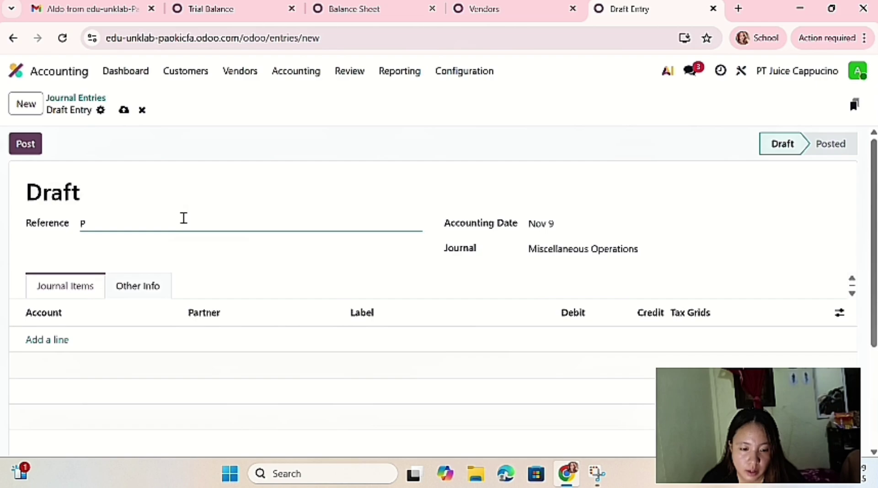
pyautogui.write('enyes')
pyautogui.click(366, 16)
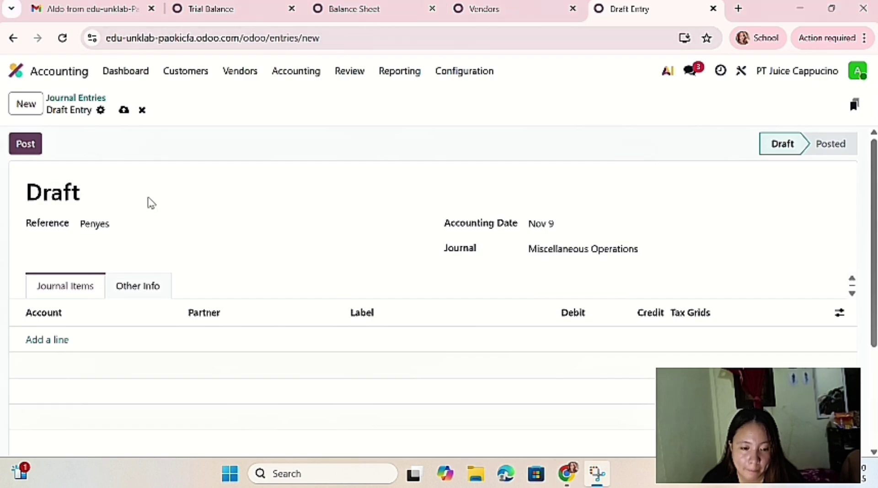
pyautogui.click(145, 222)
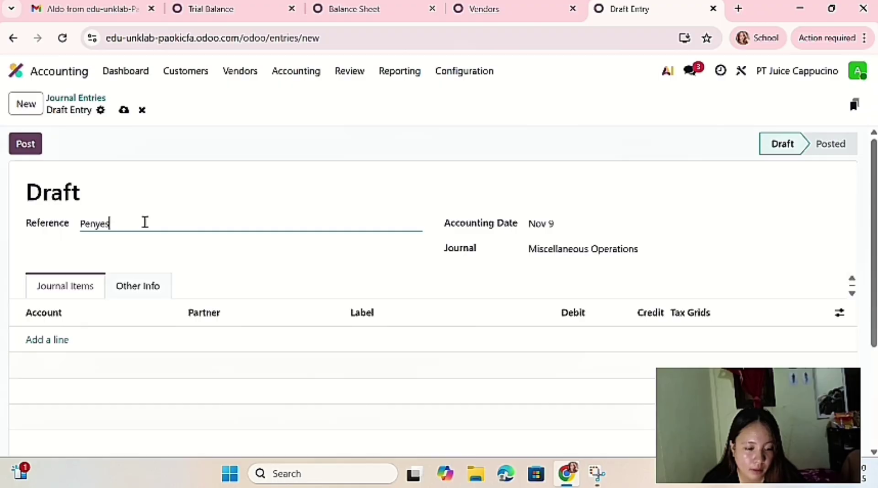
pyautogui.write('e')
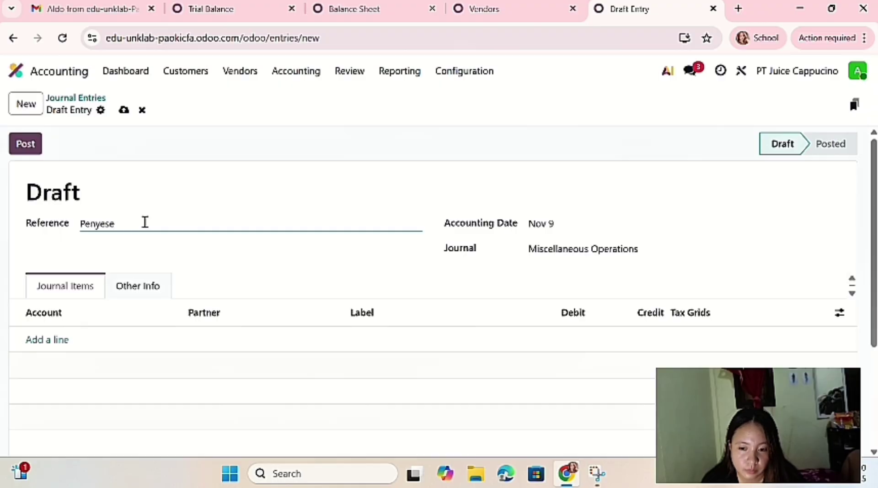
pyautogui.write('suaian')
pyautogui.press('BackSpace')
pyautogui.press('BackSpace')
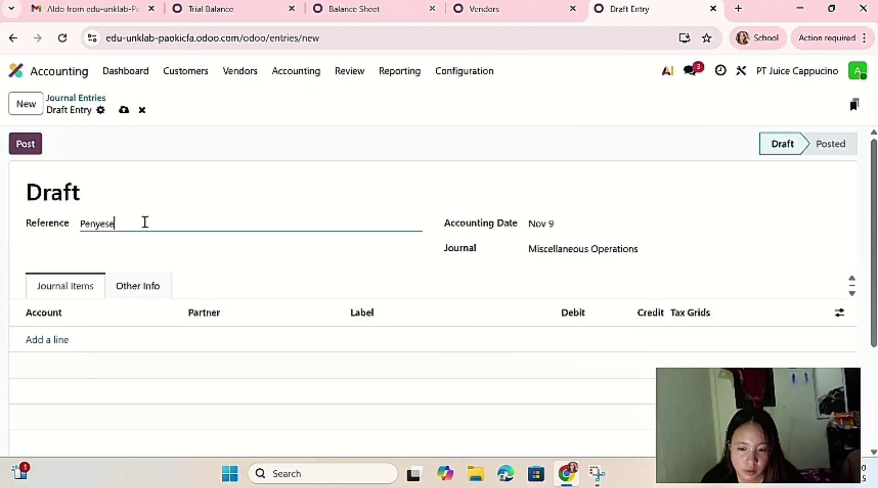
pyautogui.press('BackSpace')
pyautogui.write('uaiam')
pyautogui.press('BackSpace')
pyautogui.write('n')
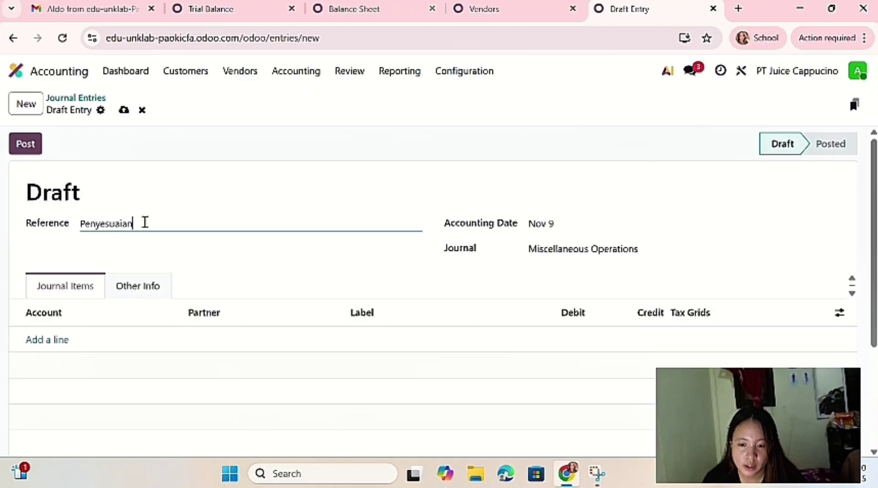
pyautogui.write(' sa')
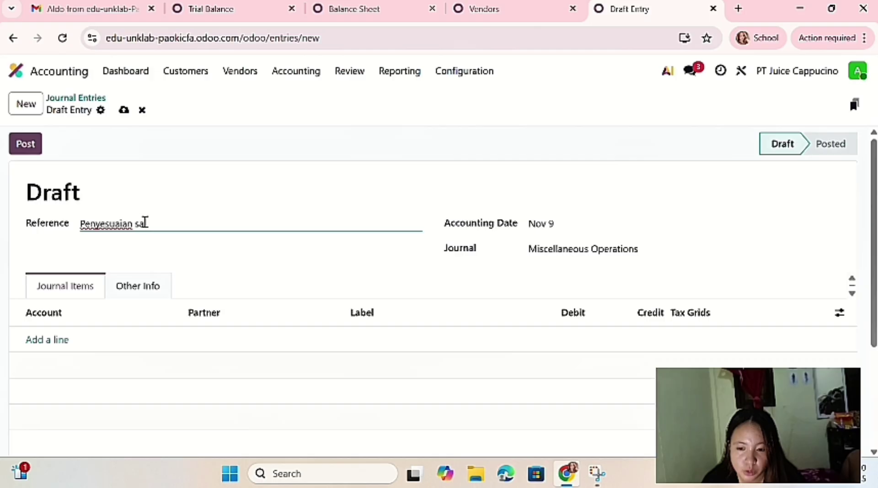
pyautogui.press('BackSpace')
pyautogui.press('BackSpace')
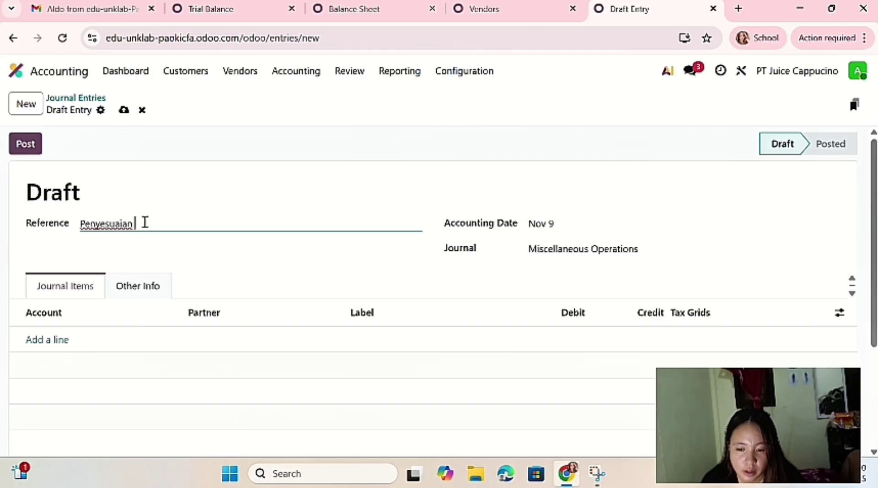
pyautogui.write('Saldo Awa')
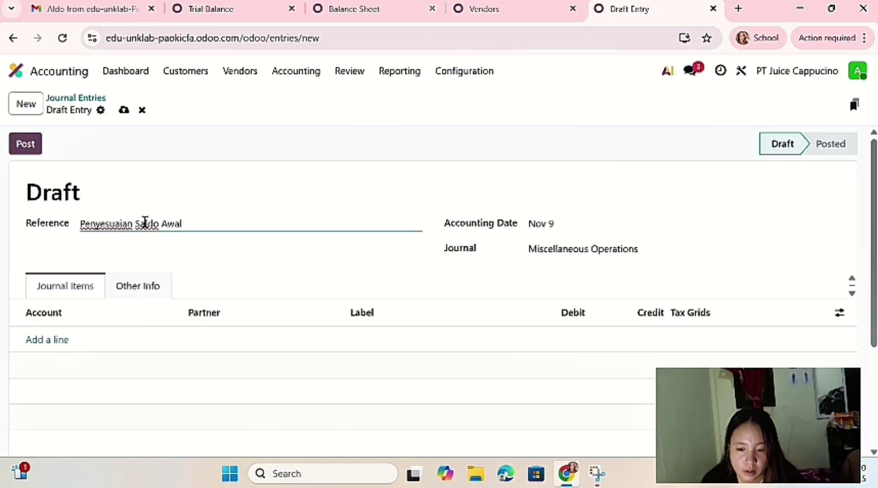
pyautogui.write('l')
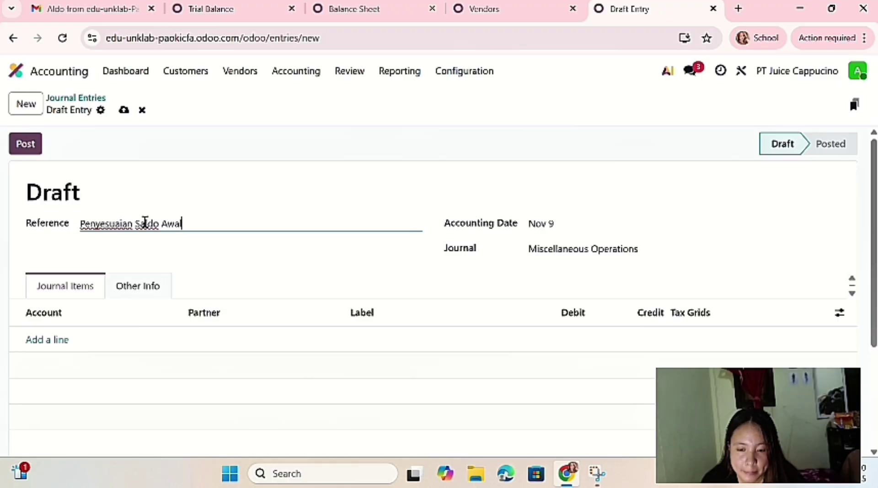
pyautogui.write(' Piutan')
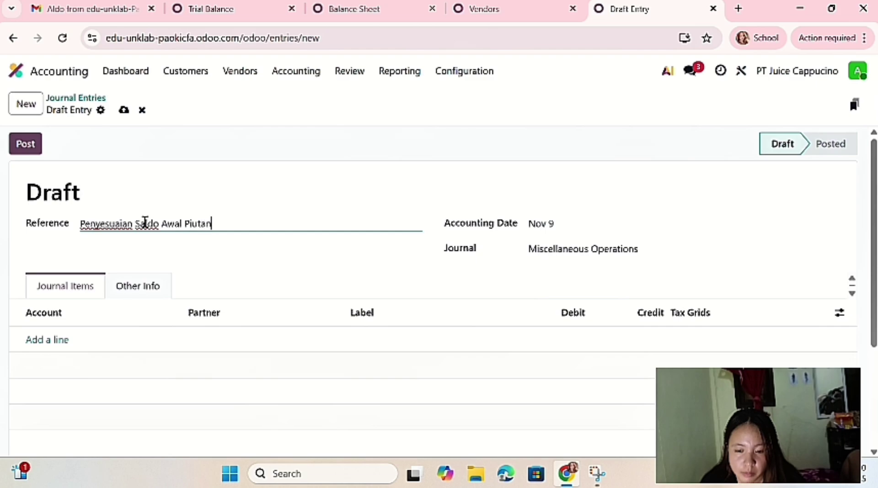
pyautogui.write('g')
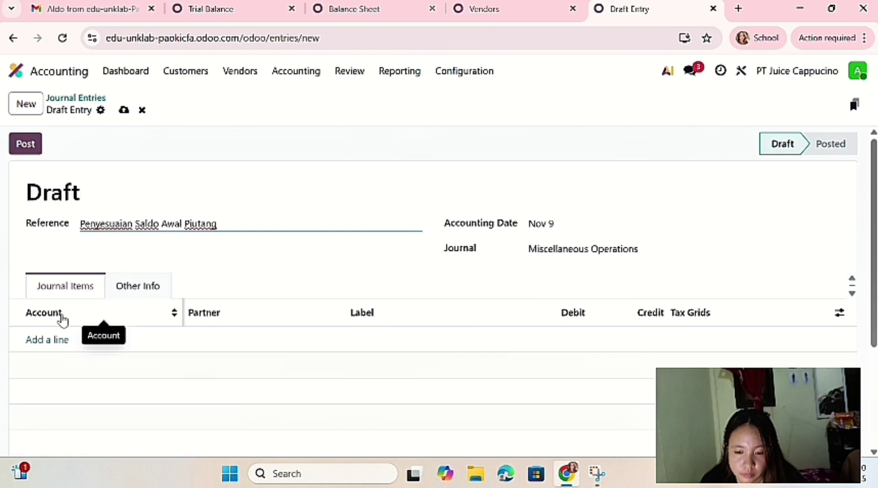
# - Add a journal item for account 41110 Penjualan with a debit of Rp 2,000,000
pyautogui.click(69, 350)
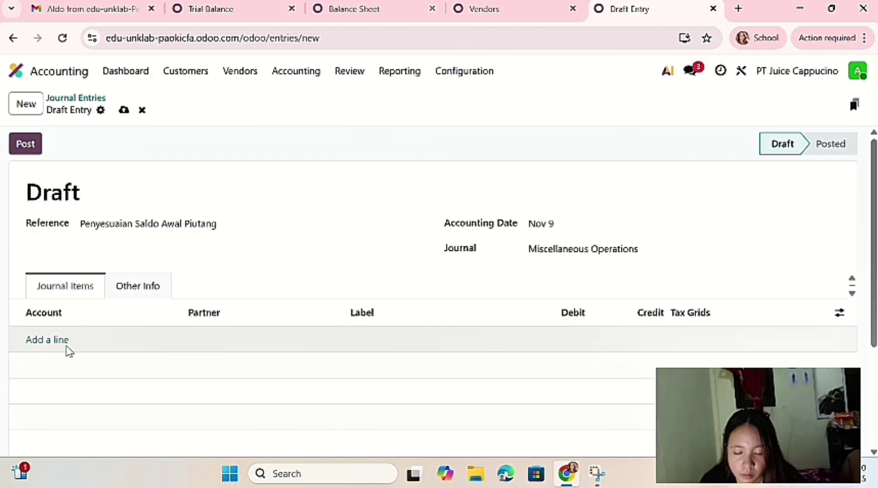
pyautogui.click(61, 344)
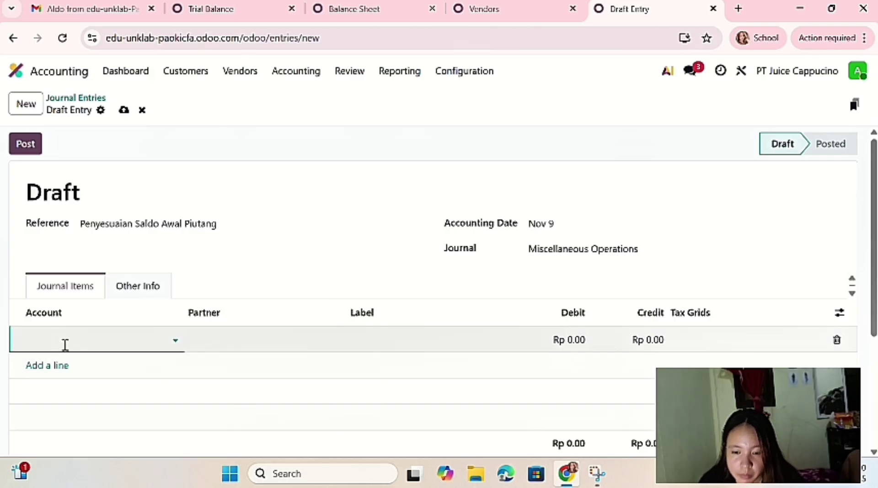
pyautogui.write('Pen')
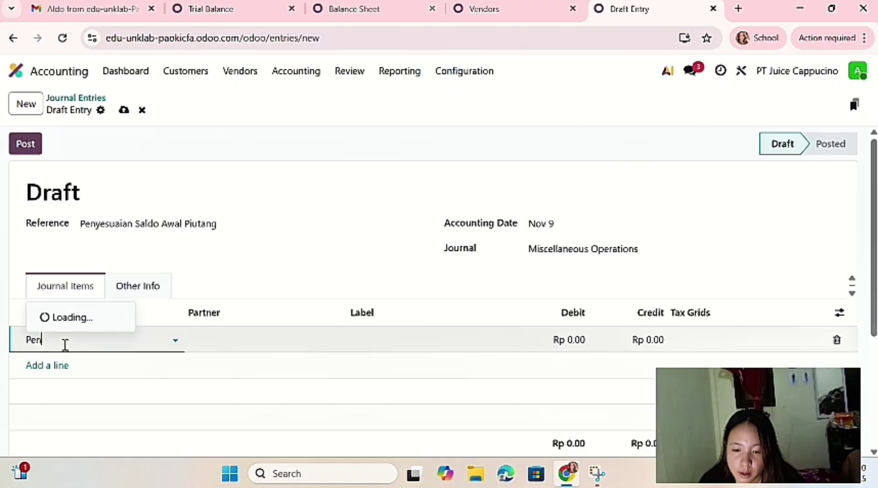
pyautogui.click(91, 241)
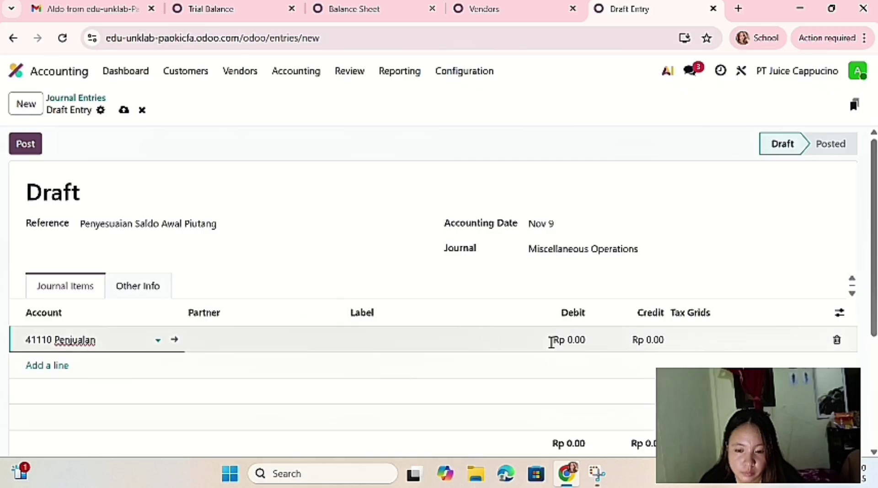
pyautogui.click(576, 343)
pyautogui.press('BackSpace')
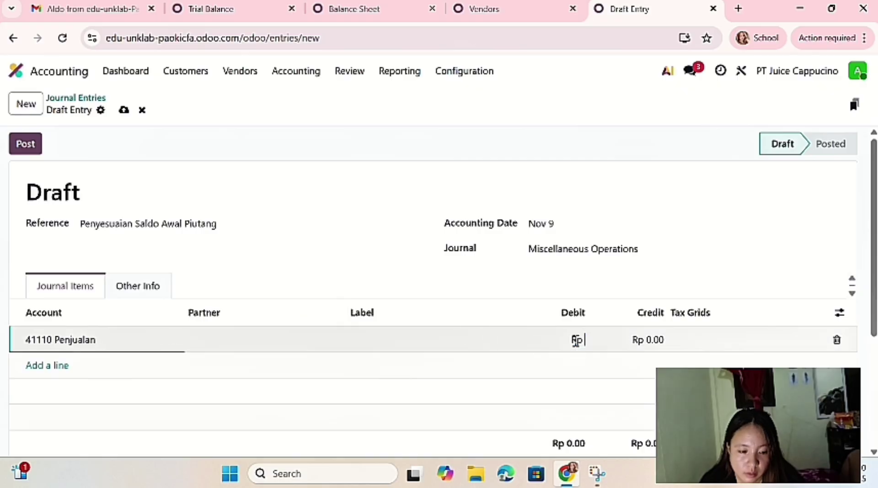
pyautogui.write('2')
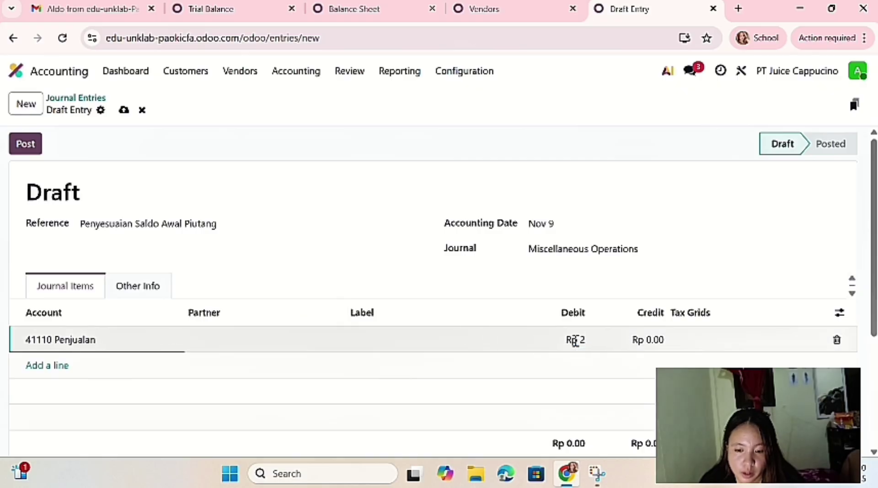
pyautogui.write('000000')
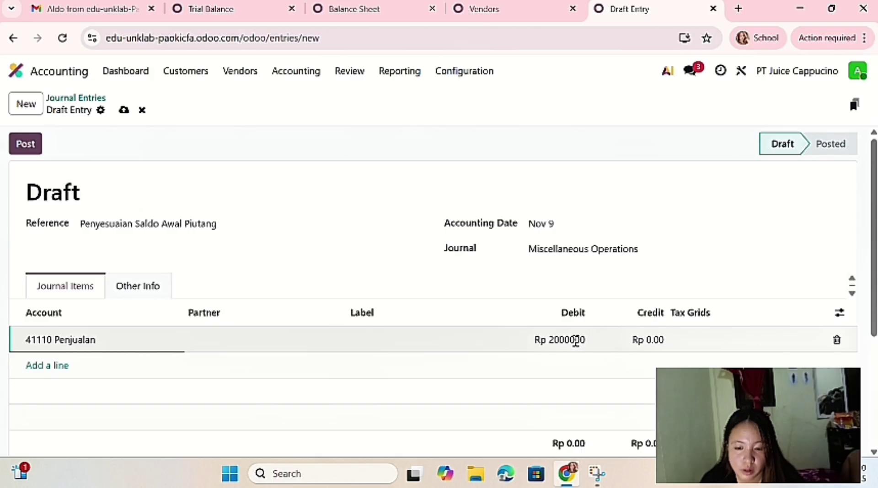
pyautogui.press('Return')
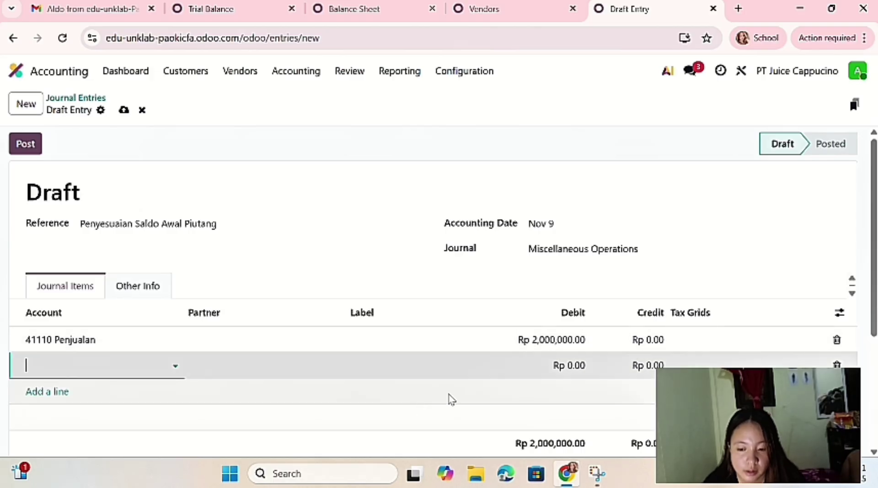
# - Add a journal item for account 31150 Saldo Awal with a credit of Rp 2,000,000 and remove the extra empty line
pyautogui.click(81, 373)
pyautogui.write('saldo')
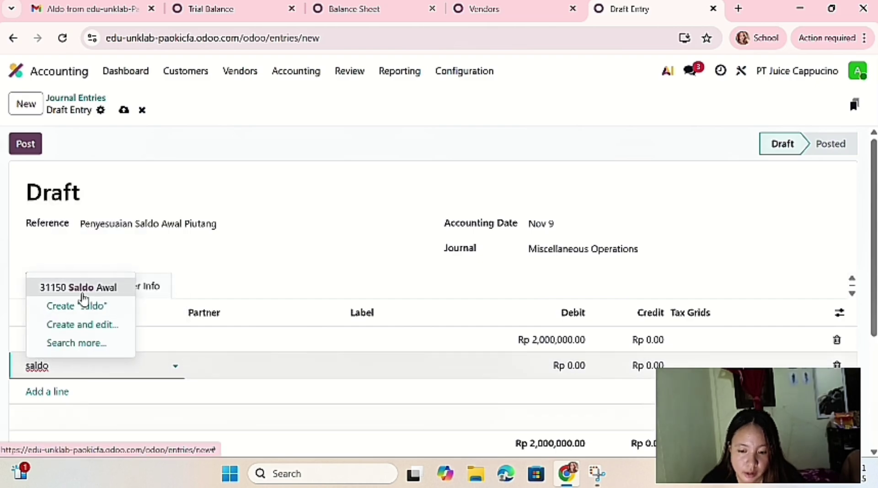
pyautogui.click(82, 295)
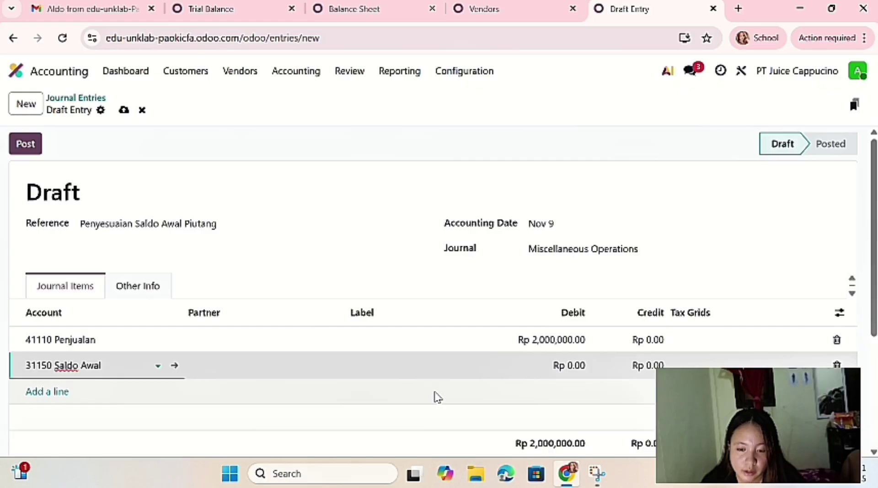
pyautogui.click(653, 362)
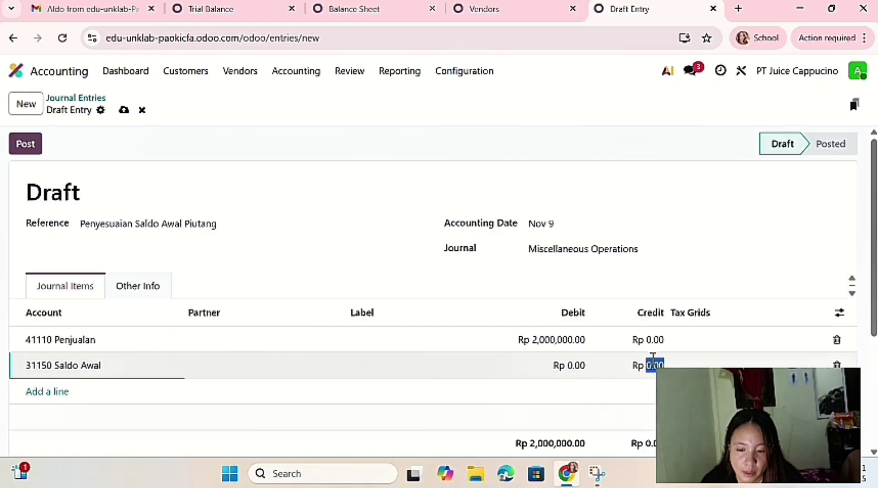
pyautogui.write('2,000,0')
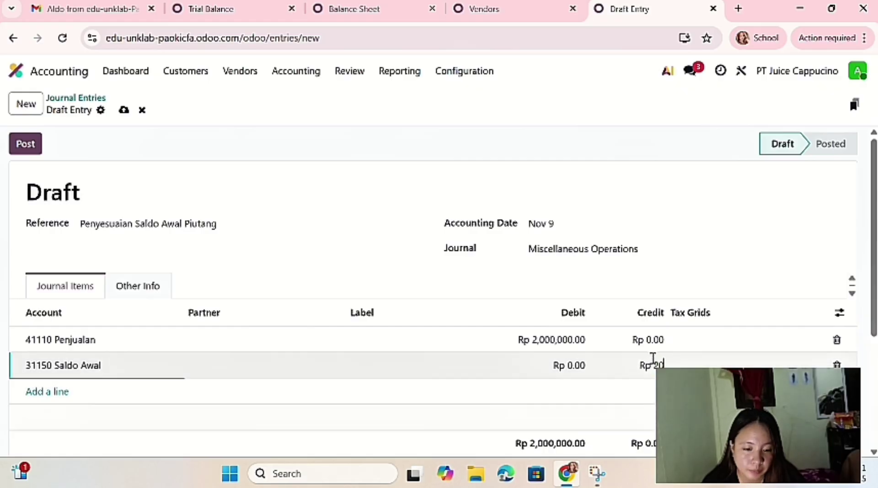
pyautogui.write('00000')
pyautogui.press('Return')
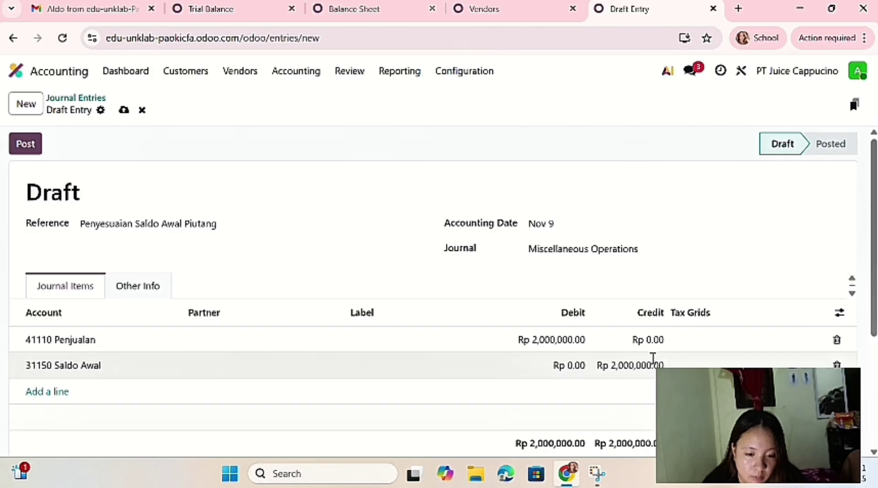
pyautogui.scroll(-2, 652, 376)
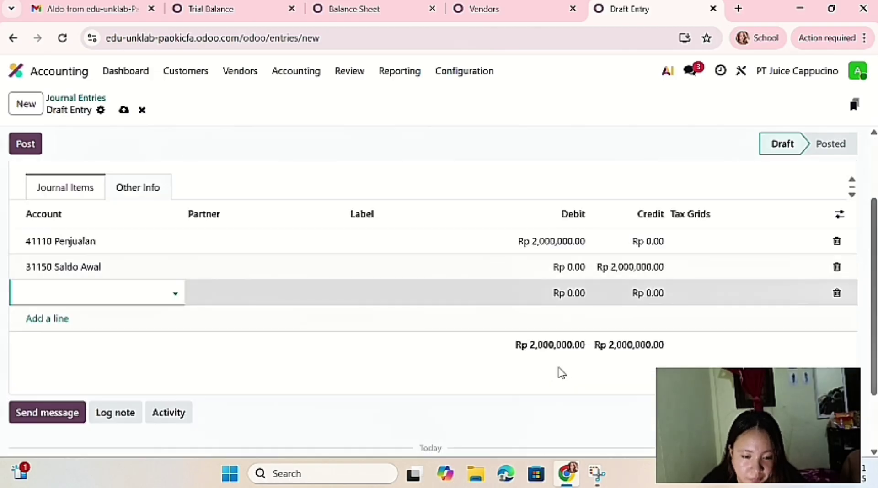
pyautogui.click(843, 293)
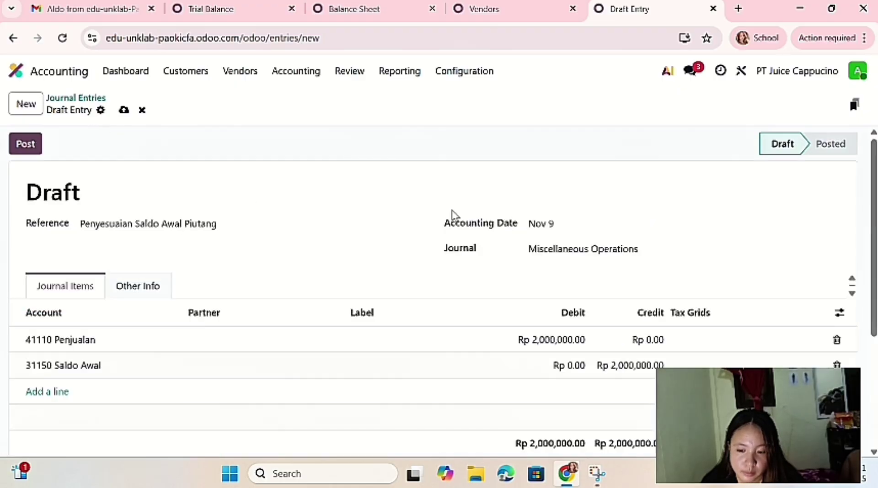
# - Set the entry's accounting date to November 1, 2025 and post it
pyautogui.click(550, 225)
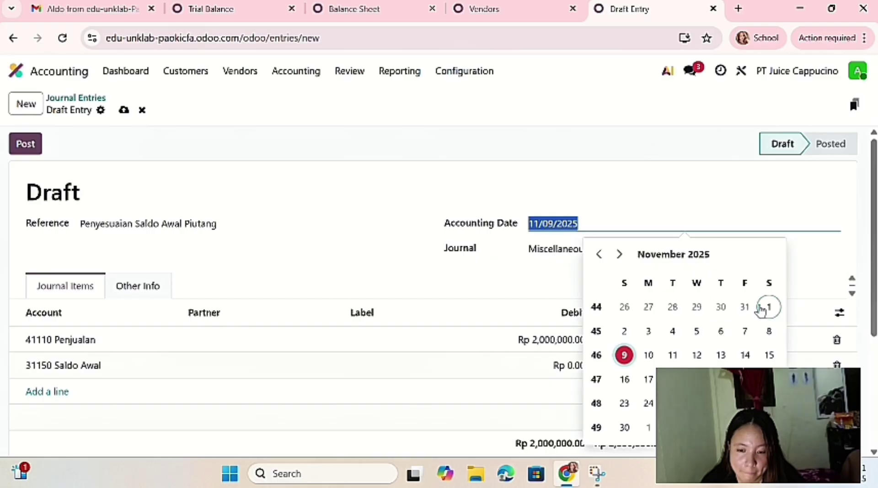
pyautogui.click(768, 307)
pyautogui.click(461, 187)
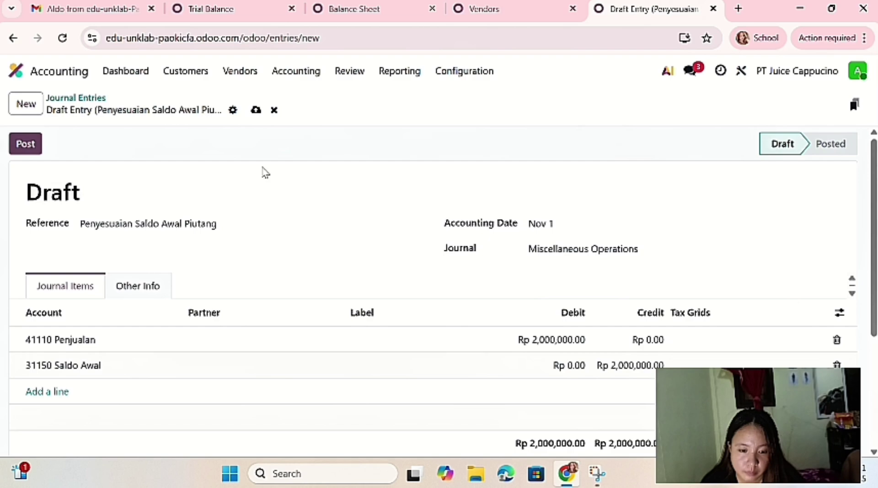
pyautogui.click(20, 146)
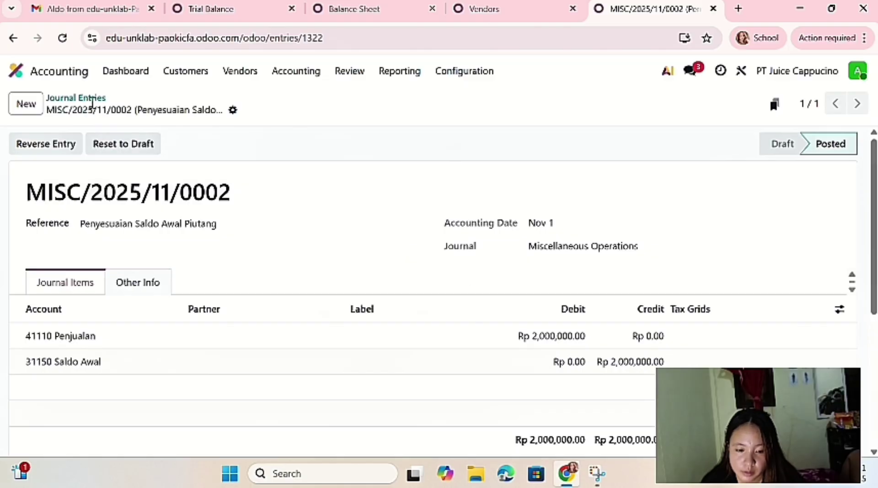
pyautogui.click(93, 106)
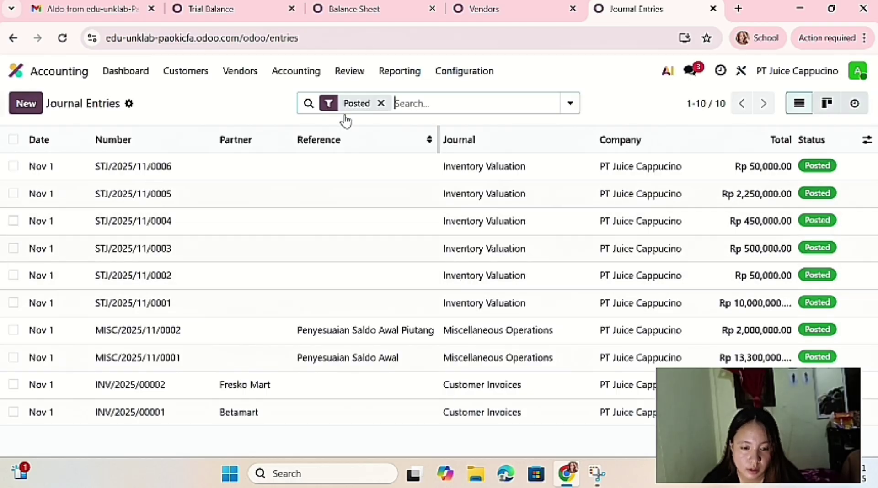
# - Reload the Trial Balance report to check the updated balances, and go back to the apps home screen
pyautogui.click(247, 16)
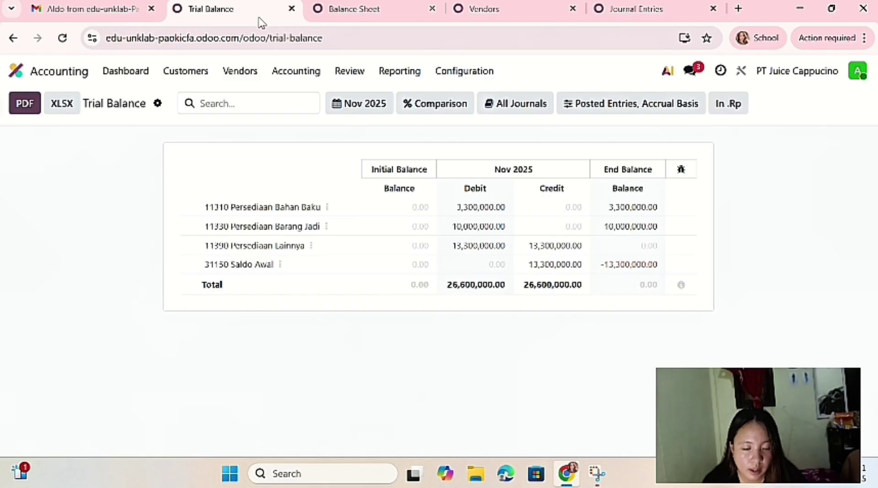
pyautogui.click(69, 40)
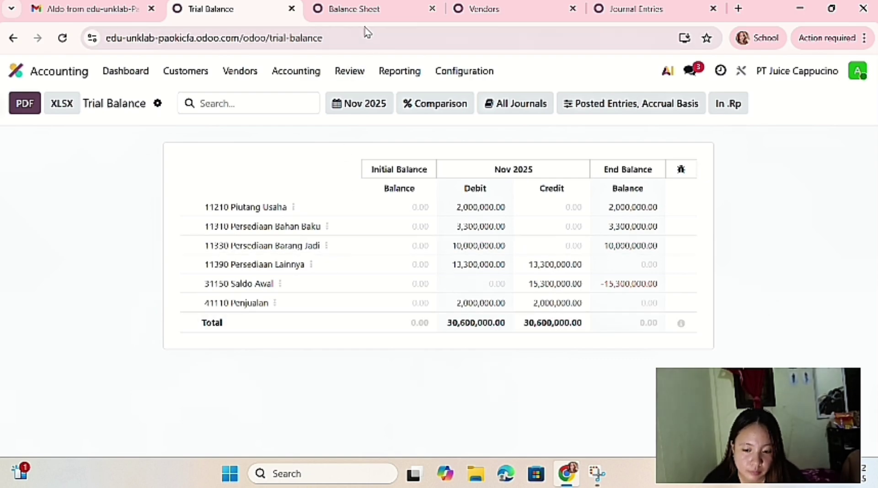
pyautogui.click(63, 75)
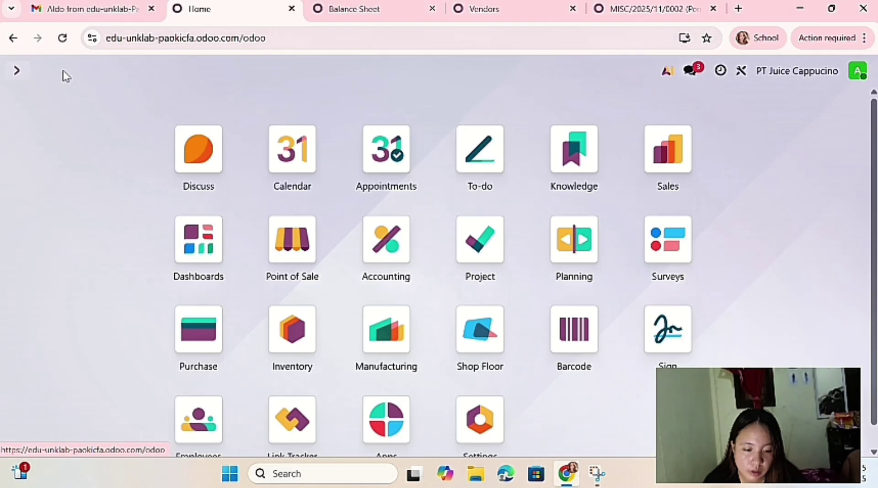
# - Open the Assets list in the Accounting app and add a new asset named Tanah
pyautogui.click(396, 251)
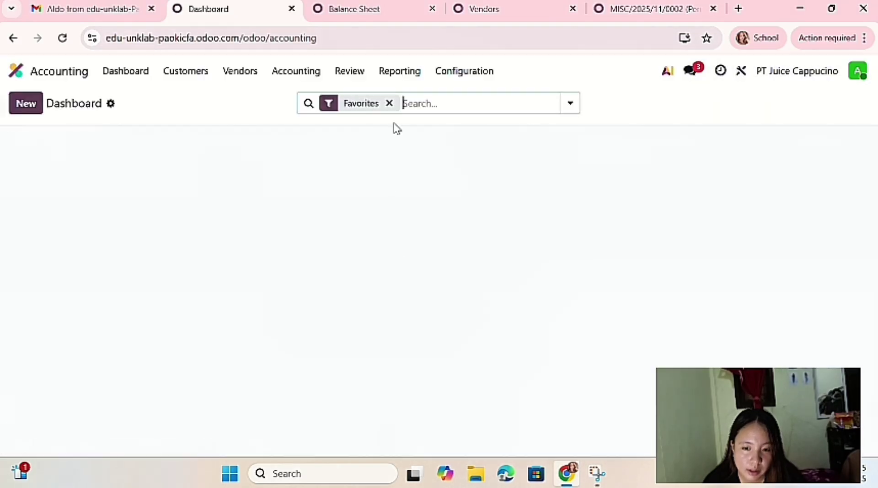
pyautogui.click(455, 73)
pyautogui.click(398, 74)
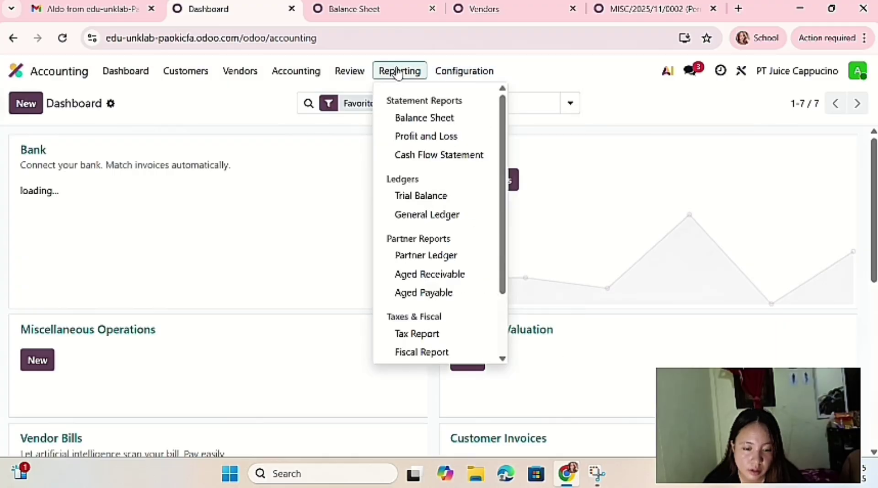
pyautogui.click(349, 72)
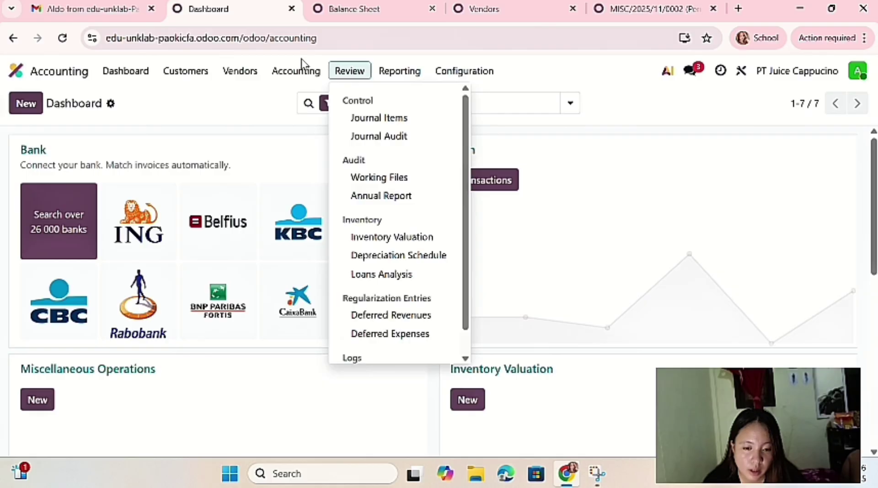
pyautogui.click(300, 72)
pyautogui.click(307, 159)
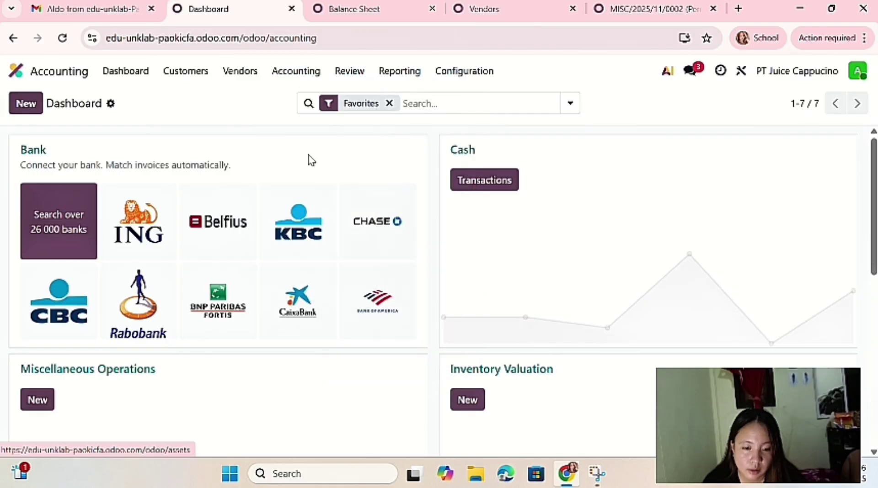
pyautogui.click(27, 105)
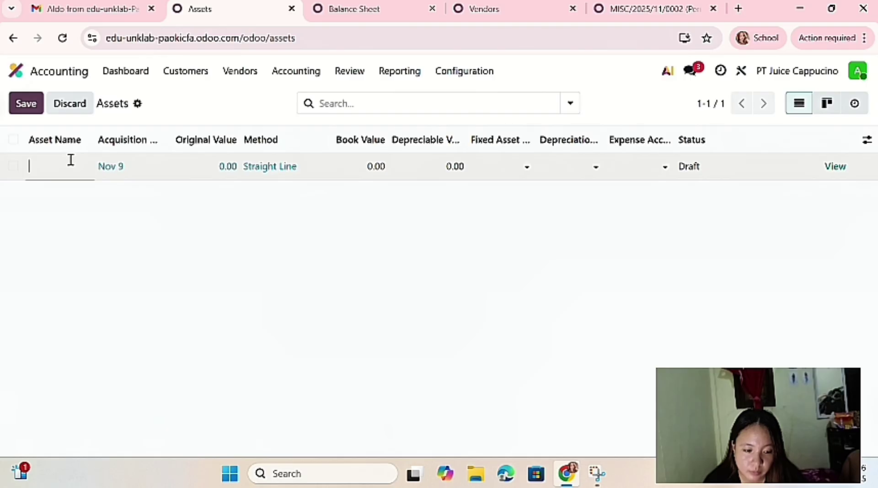
pyautogui.write('Tanah')
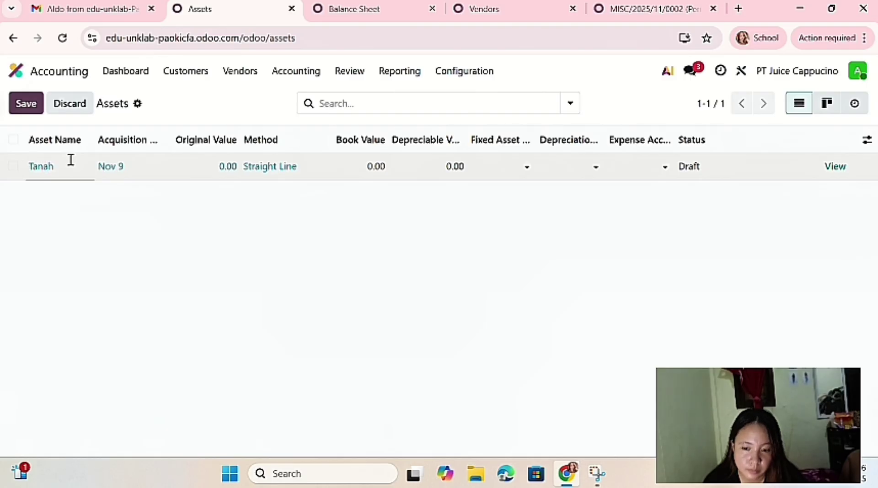
# - Set the Tanah asset's acquisition date to January 1, 2023 and save the row
pyautogui.click(104, 169)
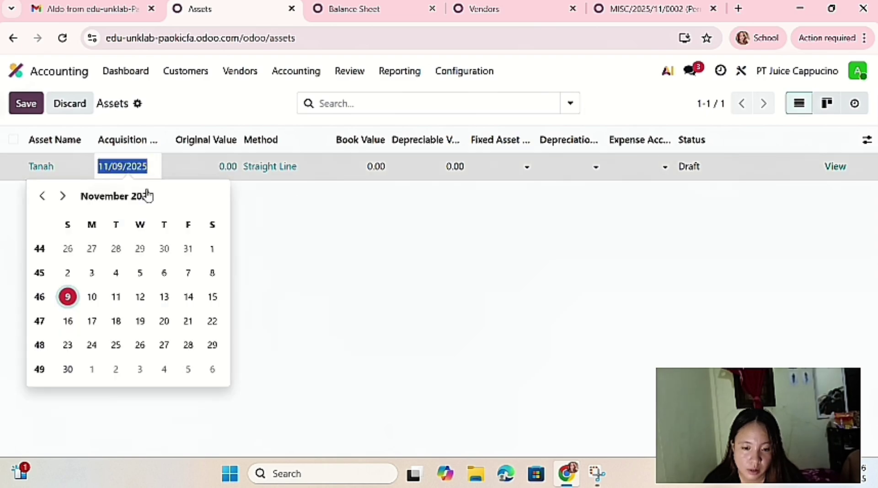
pyautogui.click(43, 196)
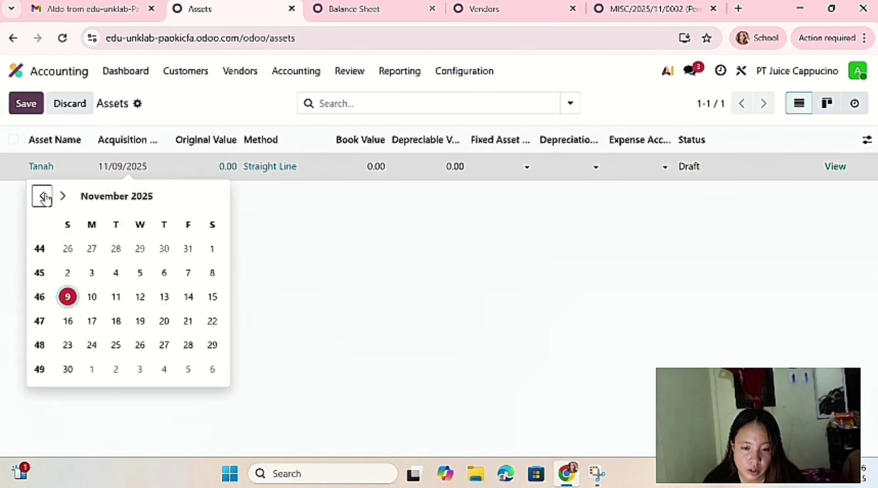
pyautogui.click(43, 197)
pyautogui.click(43, 197)
pyautogui.click(43, 197)
pyautogui.click(44, 197)
pyautogui.click(44, 198)
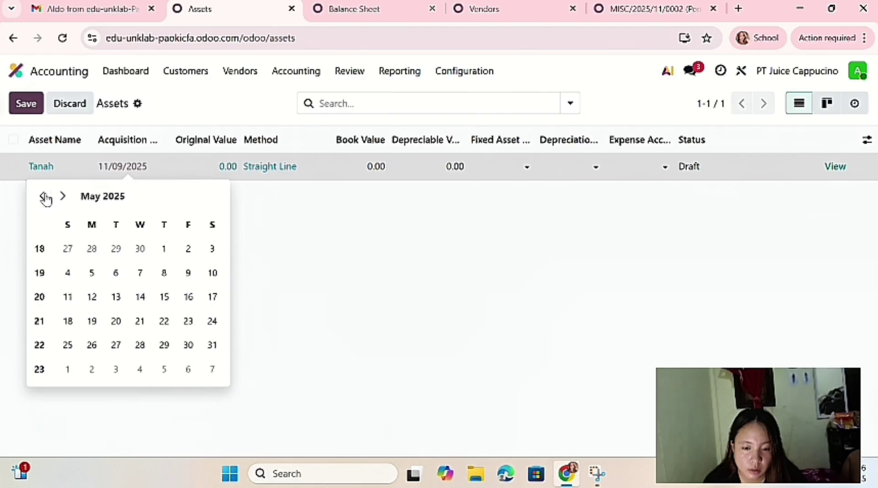
pyautogui.click(44, 197)
pyautogui.click(44, 197)
pyautogui.click(44, 198)
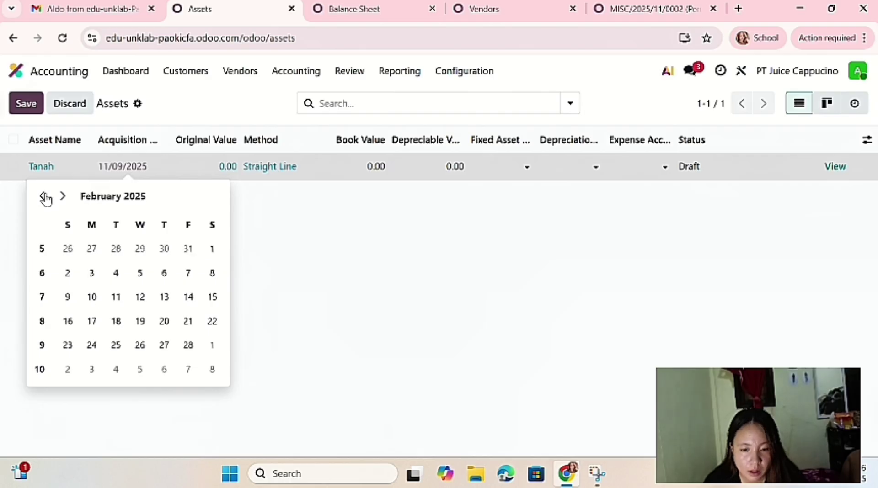
pyautogui.click(44, 198)
pyautogui.click(44, 198)
pyautogui.click(44, 197)
pyautogui.click(44, 197)
pyautogui.click(89, 198)
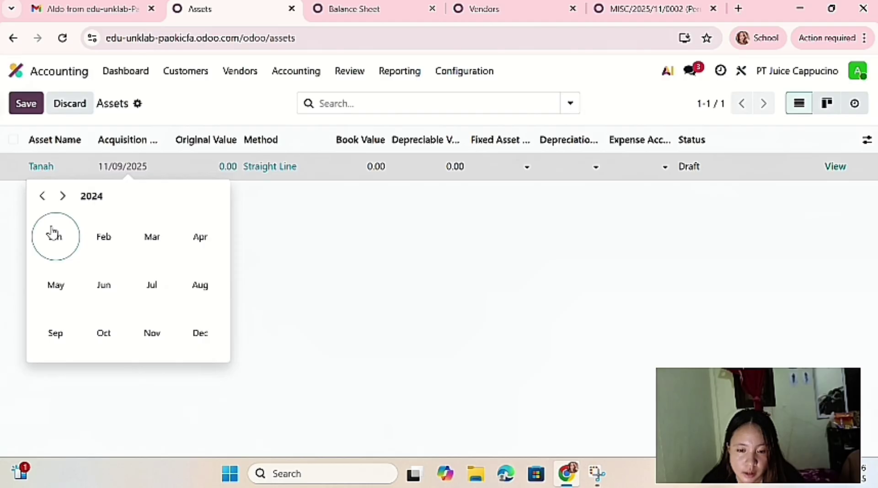
pyautogui.click(43, 197)
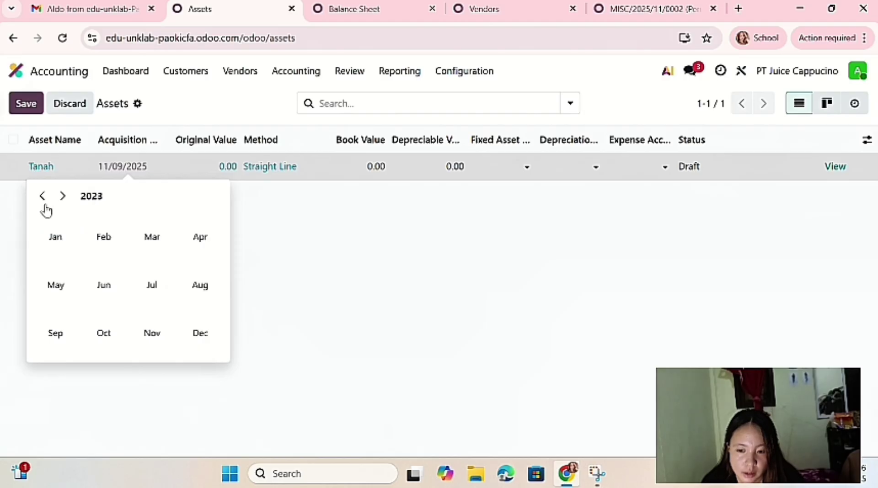
pyautogui.click(54, 231)
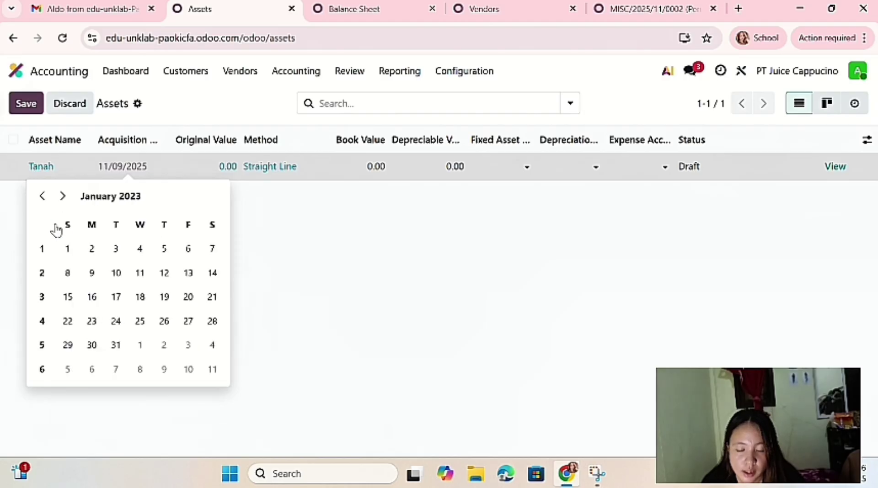
pyautogui.click(69, 248)
pyautogui.click(337, 286)
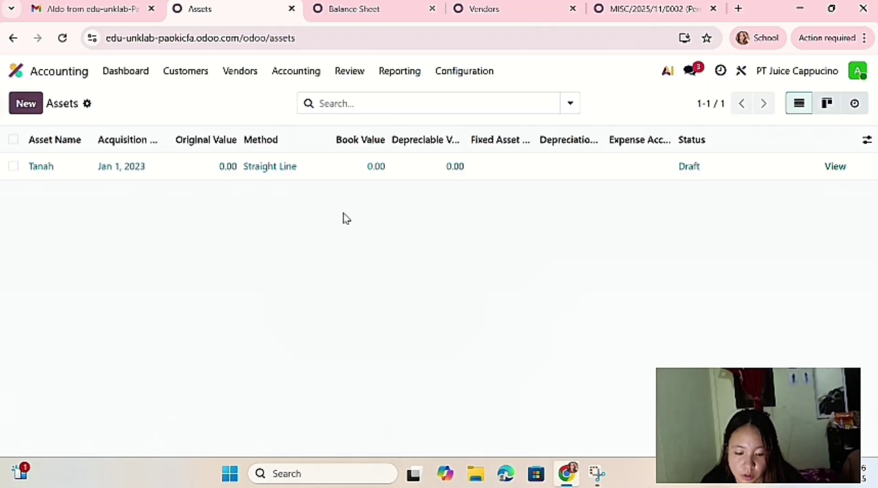
# - Open the Tanah asset's record and set its Not Depreciable Value to Rp 60,000,000
pyautogui.click(834, 168)
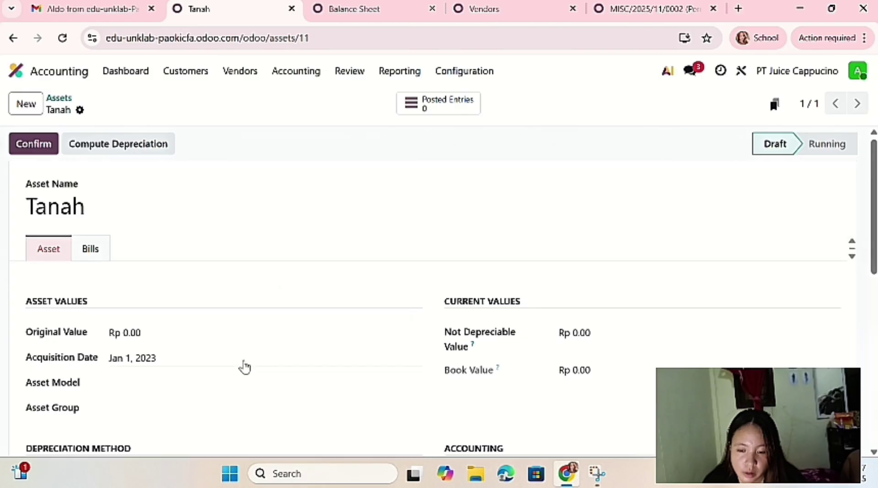
pyautogui.scroll(-1, 245, 361)
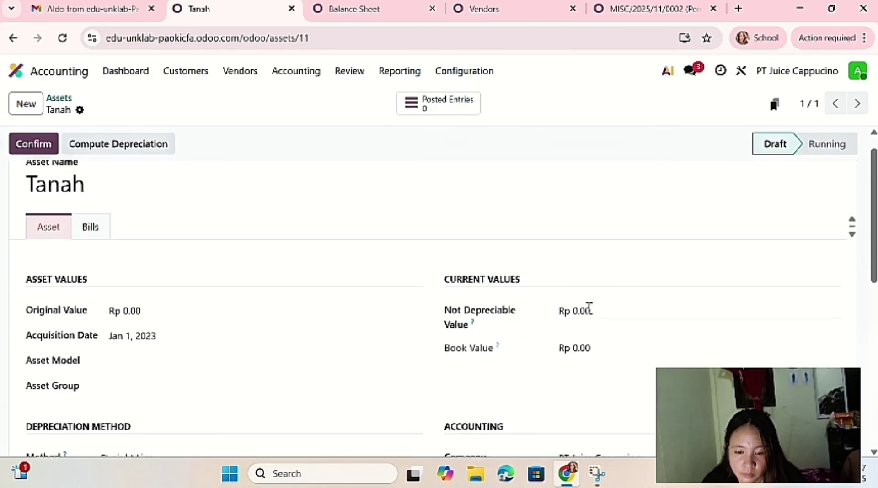
pyautogui.click(598, 311)
pyautogui.press('BackSpace')
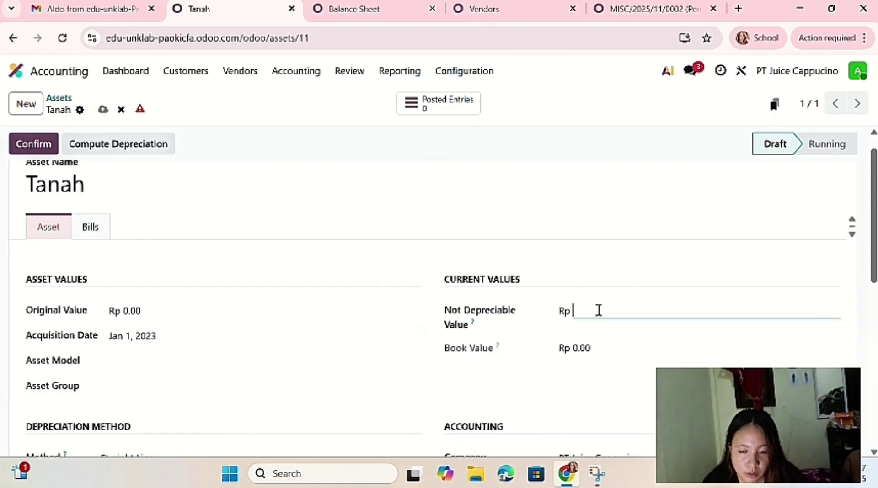
pyautogui.write('60')
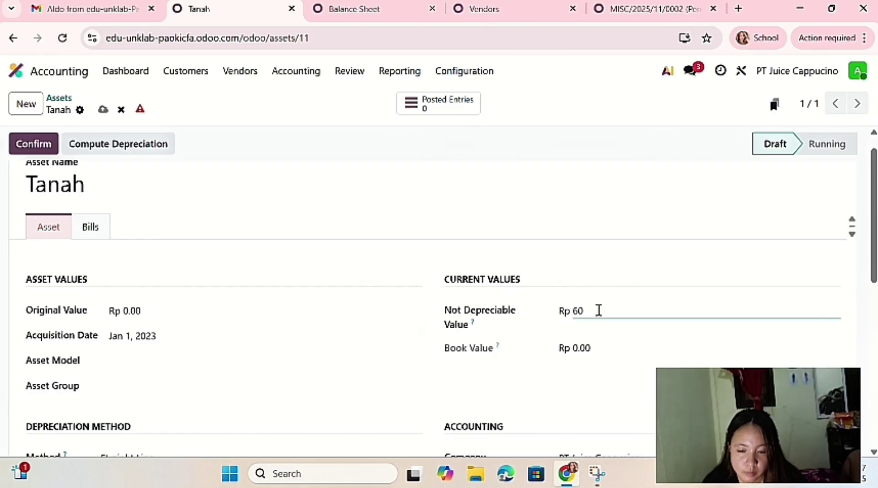
pyautogui.write('000000')
pyautogui.press('Return')
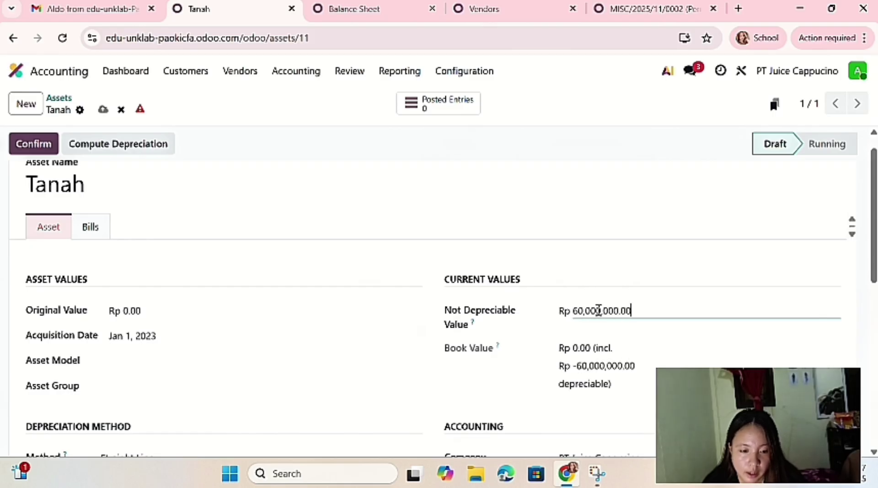
pyautogui.click(369, 22)
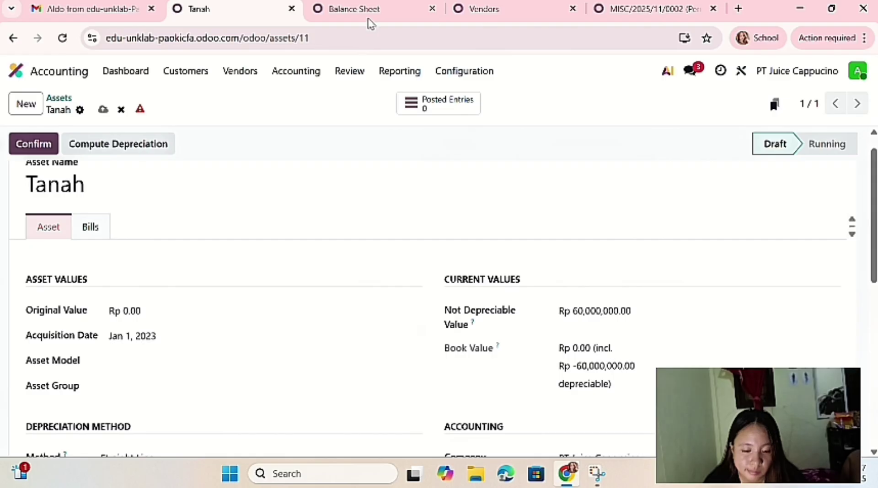
# - Set the Tanah asset's depreciation duration to 0 years and its Fixed Asset Account to 12110 Tanah
pyautogui.scroll(-3, 333, 237)
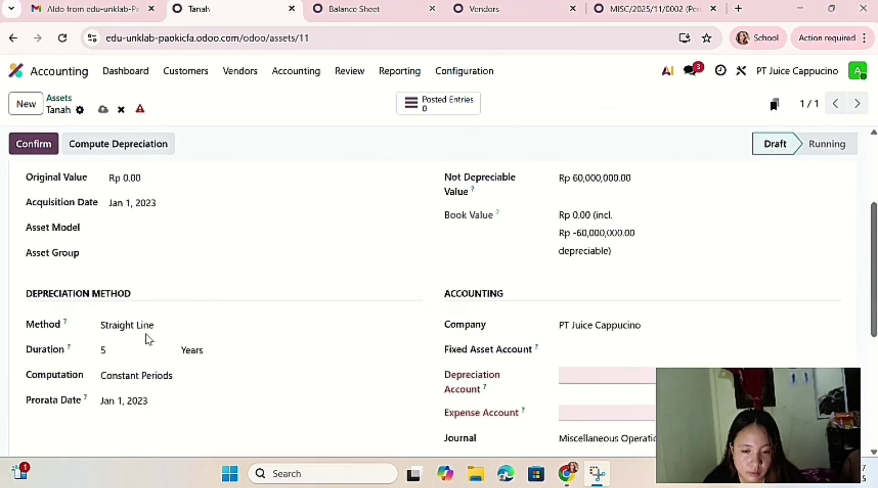
pyautogui.click(134, 354)
pyautogui.press('BackSpace')
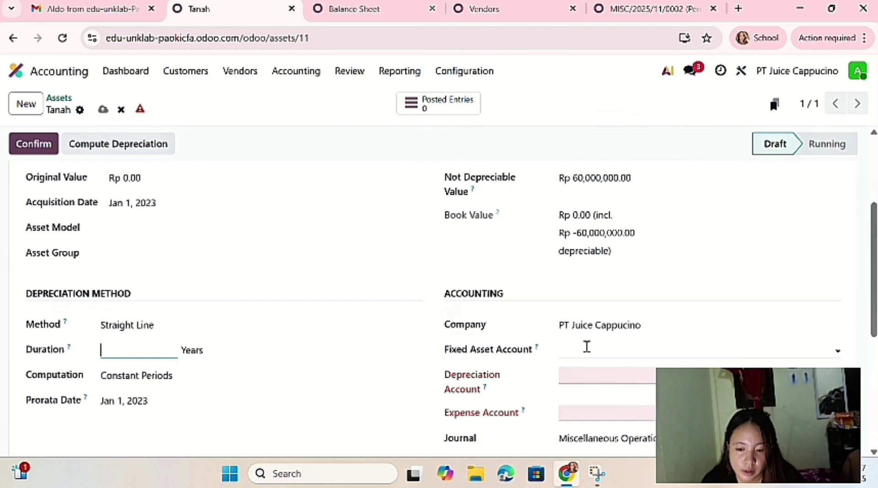
pyautogui.click(587, 347)
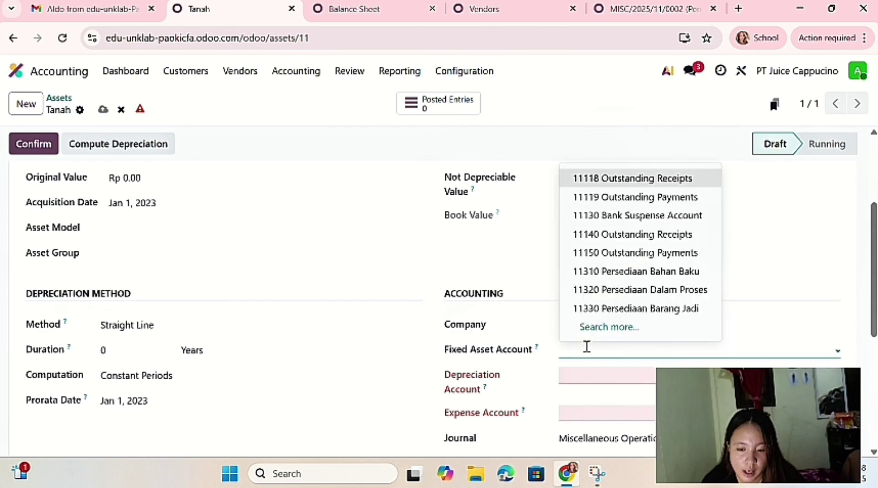
pyautogui.write('tan')
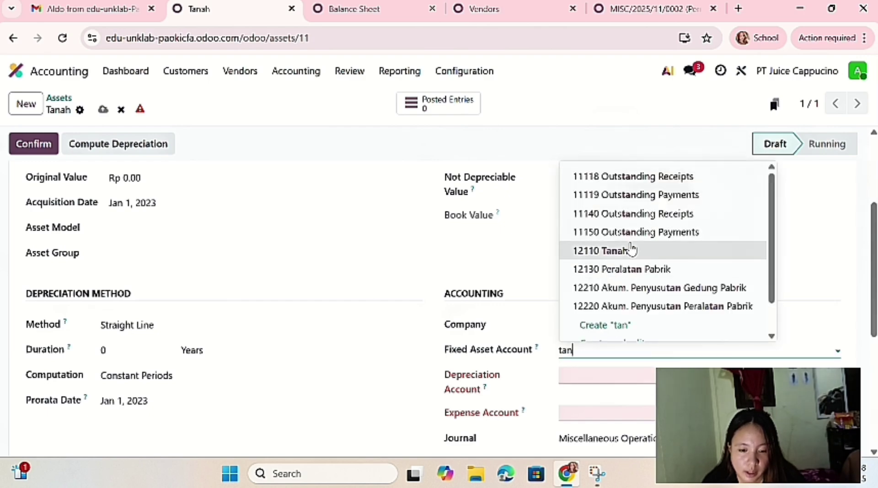
pyautogui.click(630, 251)
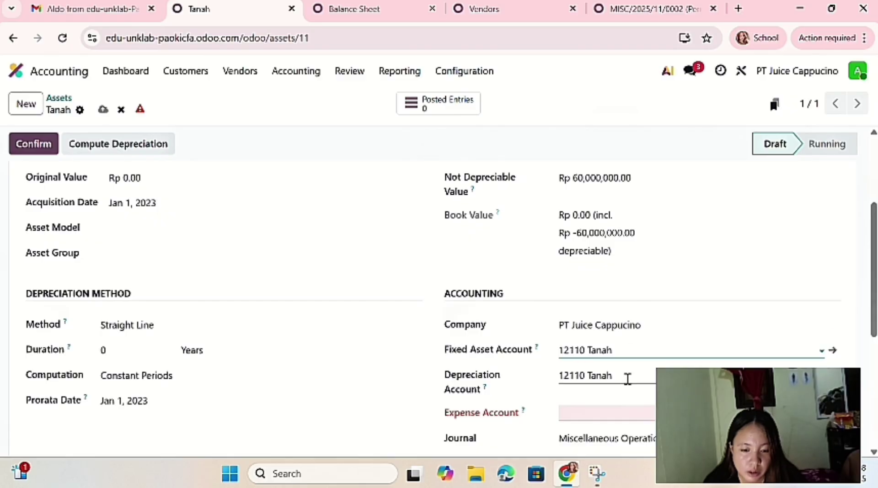
# - Search the available expense accounts for "beb" in the Tanah asset's Expense Account field, without selecting one
pyautogui.click(624, 414)
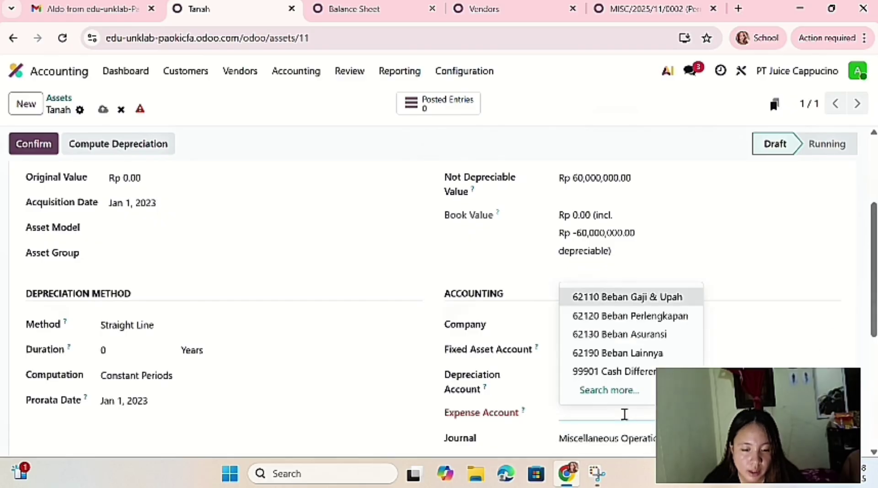
pyautogui.write('beb')
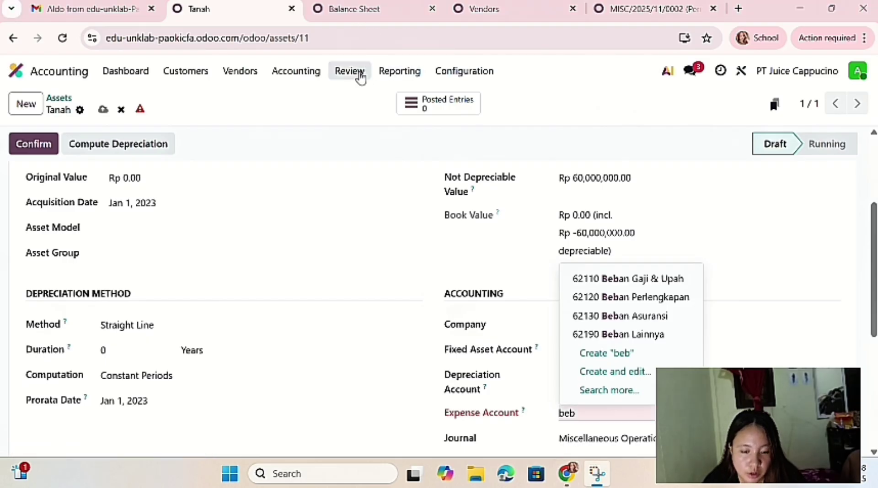
pyautogui.click(361, 77)
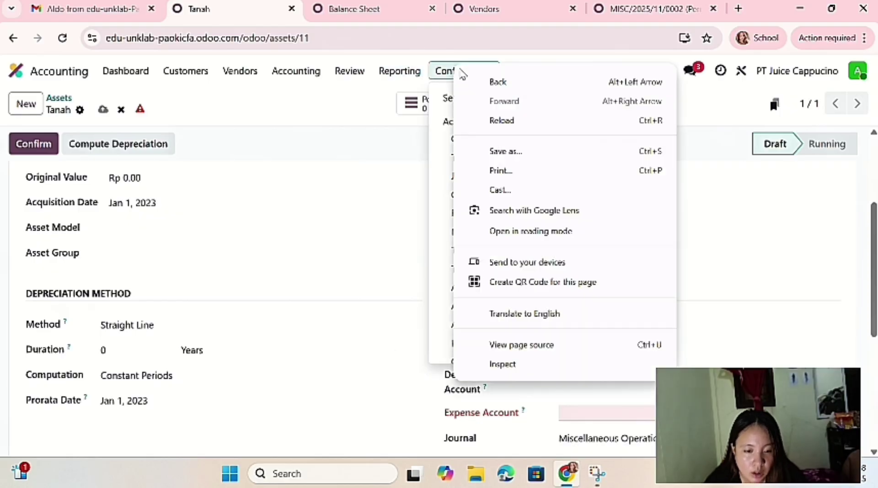
pyautogui.rightClick(454, 69)
pyautogui.press('Escape')
pyautogui.click(448, 95)
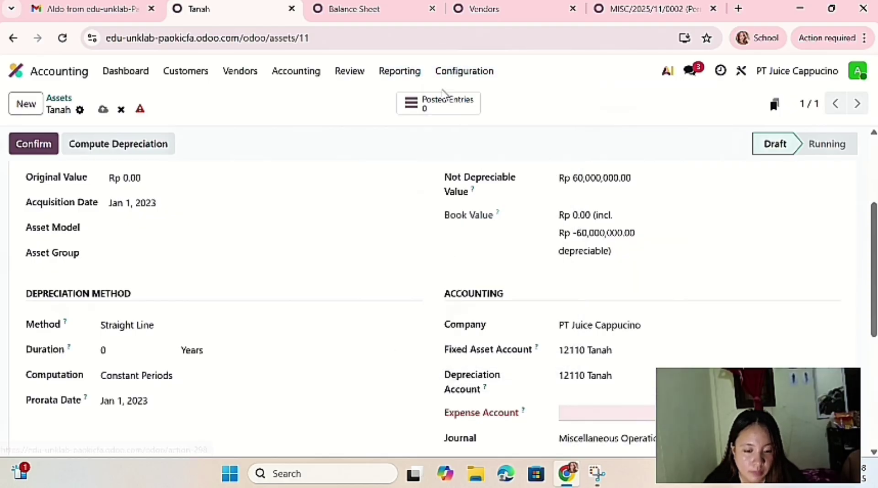
# - Open the Chart of Accounts in a separate browser tab, closing the Vendors tab, and show only the accounts in group 5
pyautogui.click(450, 73)
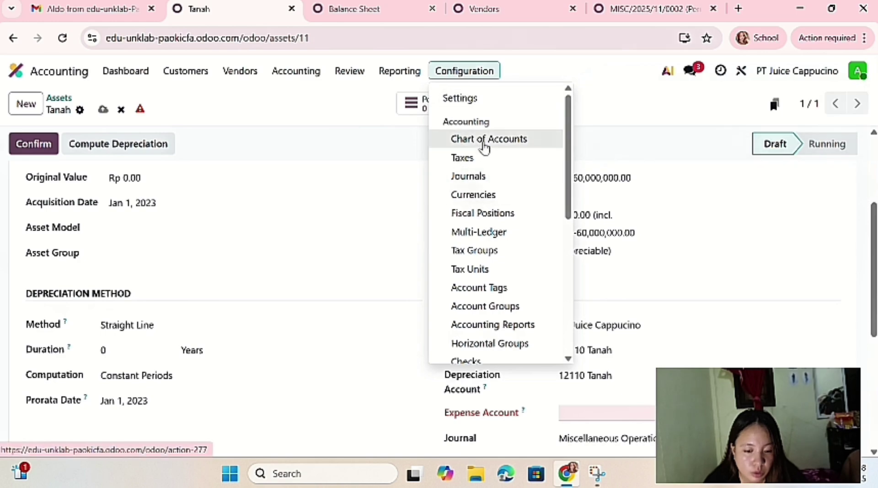
pyautogui.rightClick(485, 147)
pyautogui.click(503, 161)
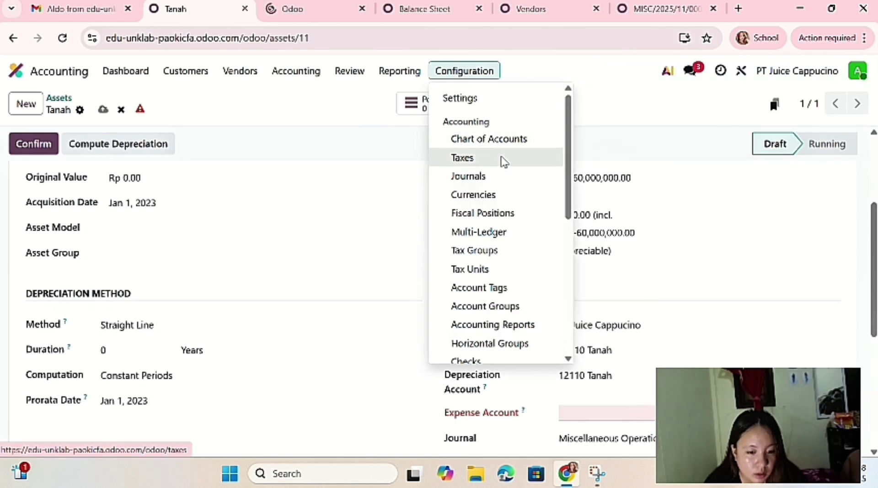
pyautogui.click(387, 72)
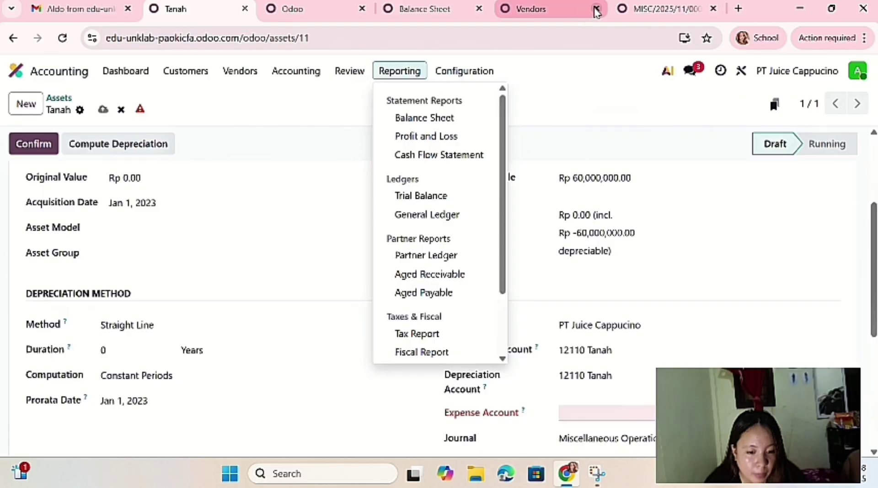
pyautogui.click(597, 9)
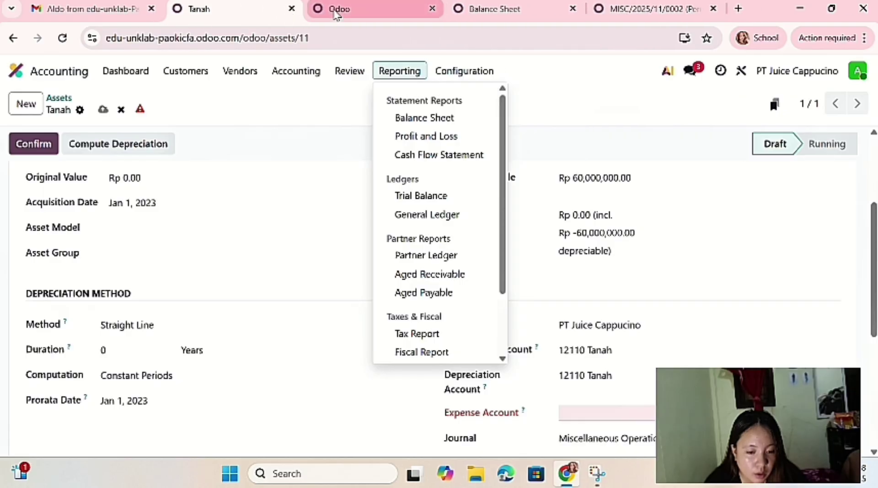
pyautogui.click(336, 10)
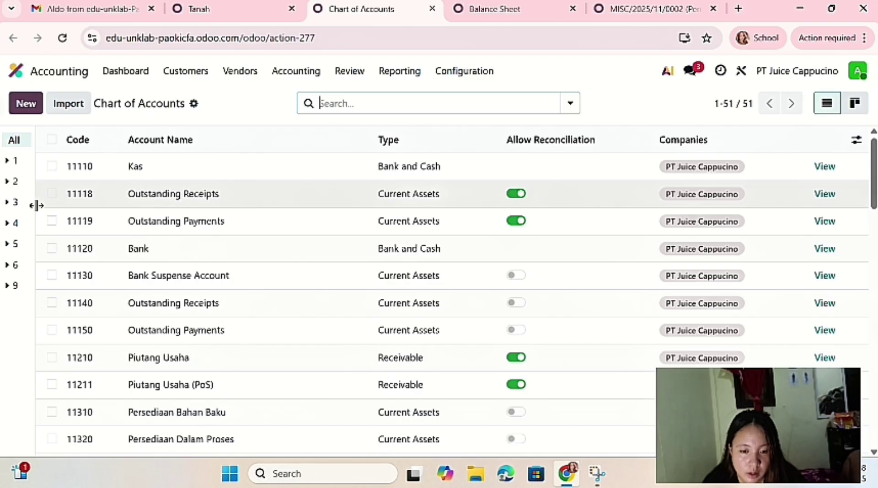
pyautogui.click(14, 243)
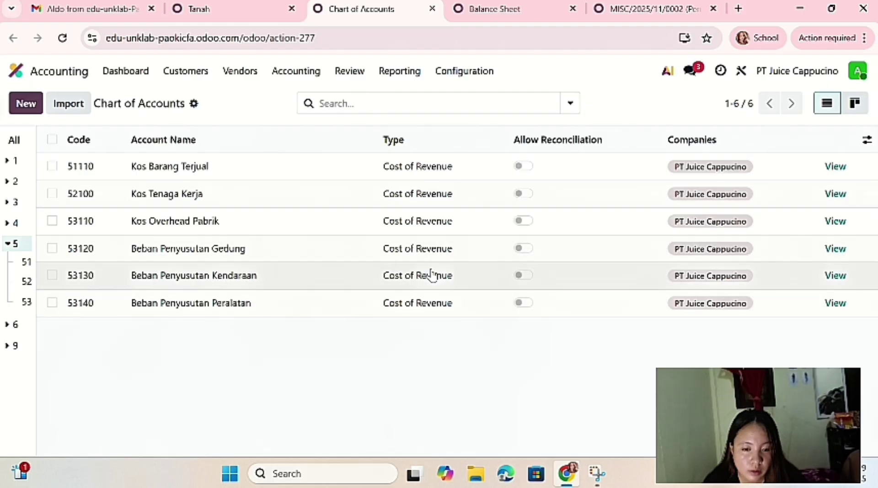
pyautogui.click(460, 275)
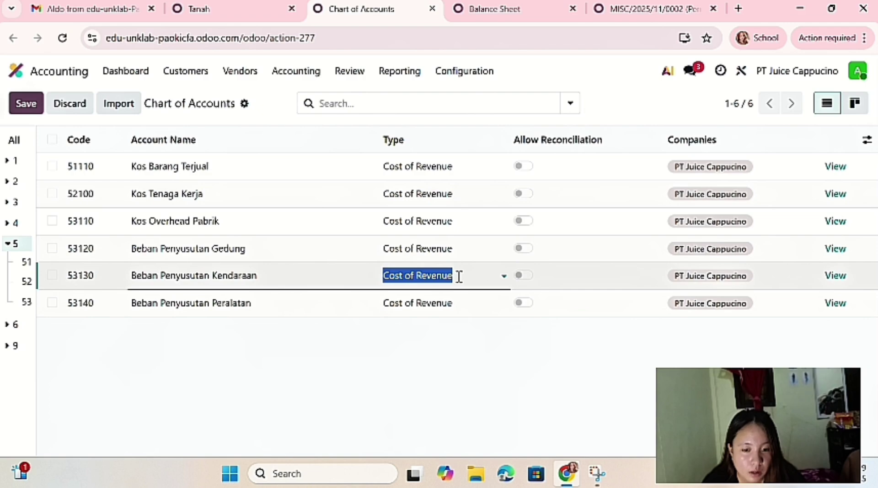
pyautogui.click(383, 372)
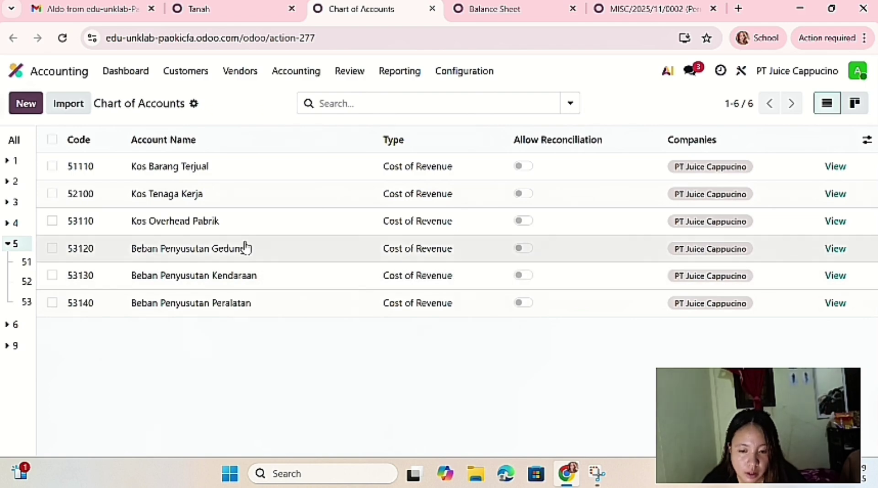
# - Add a new account with code 53150 and the name "Beban Penyuusutan Tanah" to the Chart of Accounts
pyautogui.click(29, 102)
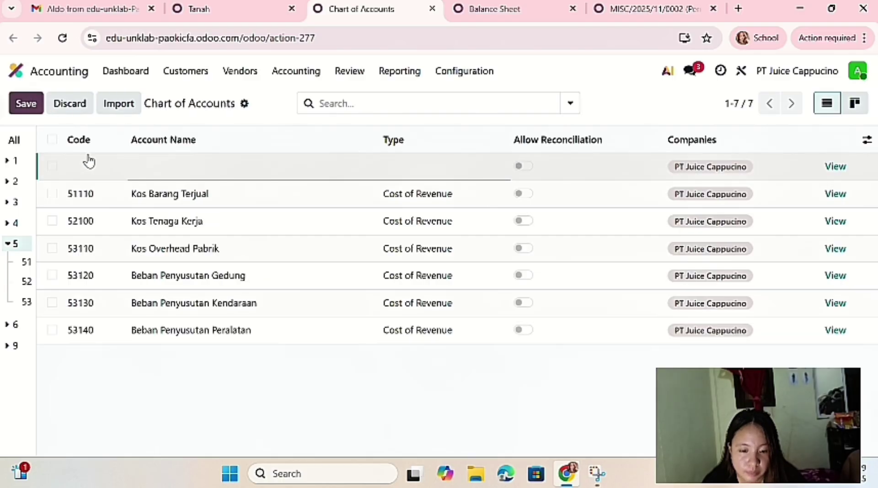
pyautogui.write('531')
pyautogui.write('50')
pyautogui.click(134, 168)
pyautogui.write('Bebaan')
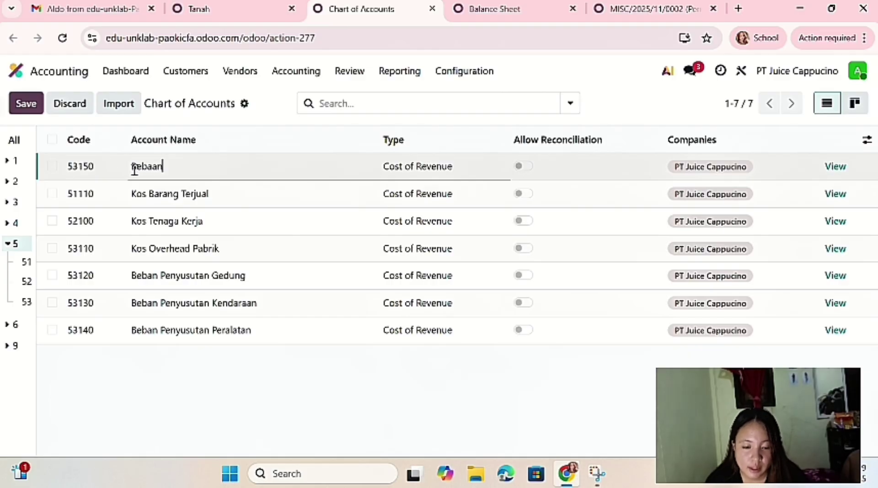
pyautogui.press('BackSpace')
pyautogui.press('BackSpace')
pyautogui.write('n ')
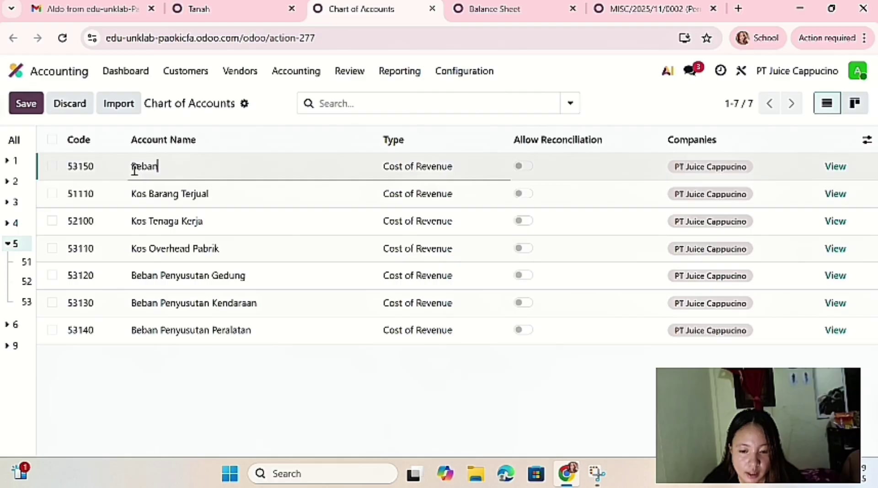
pyautogui.write('Peny')
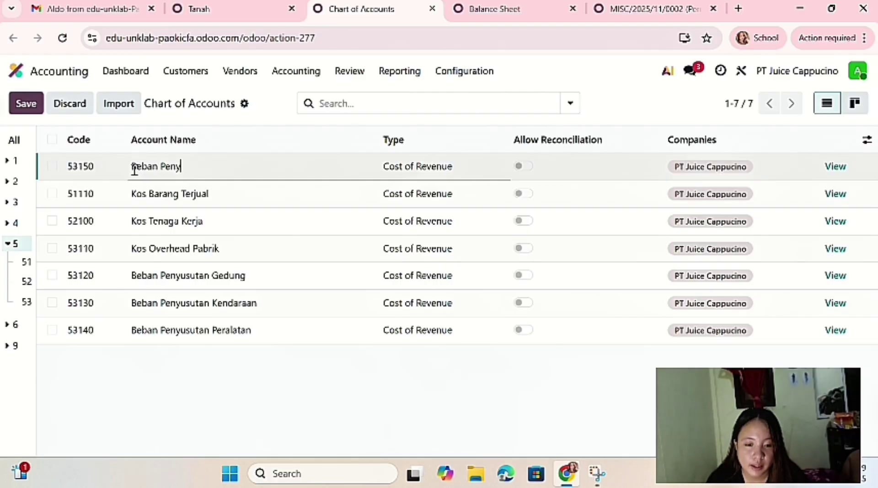
pyautogui.write('uusutan')
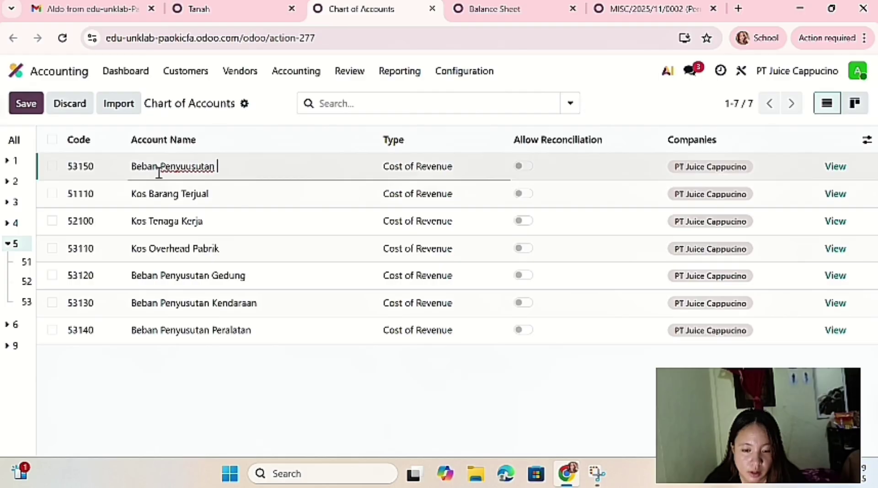
pyautogui.write(' Tanah')
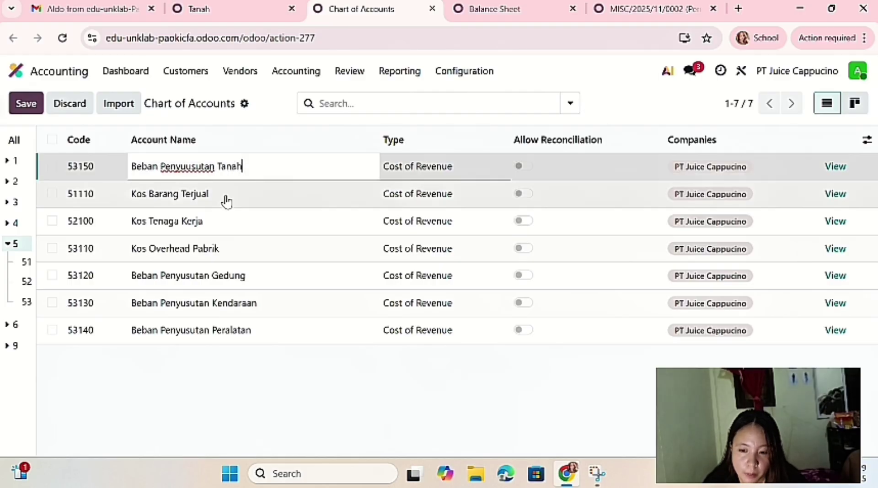
# - Set account 53150's type to Depreciation and allow reconciliation for it
pyautogui.click(408, 167)
pyautogui.click(410, 171)
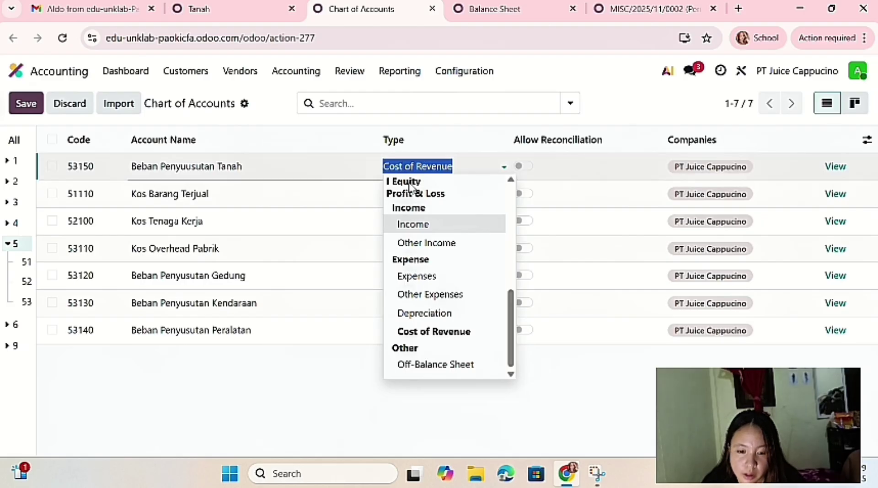
pyautogui.click(427, 313)
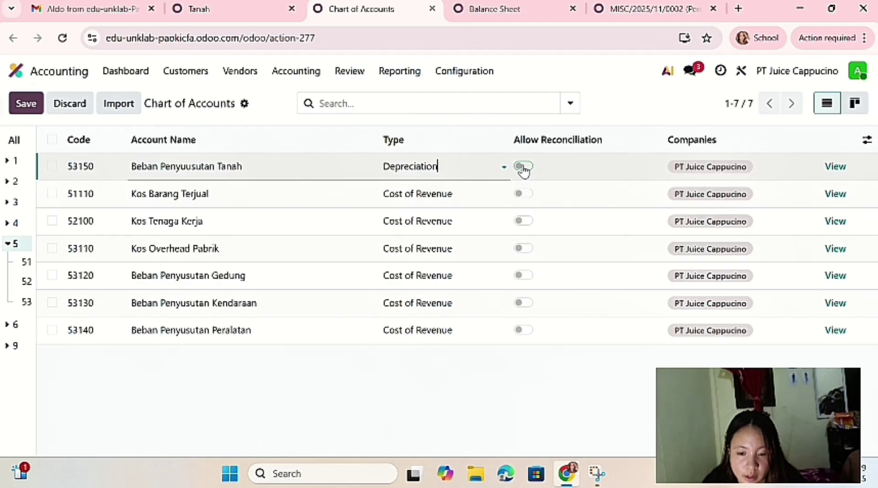
pyautogui.click(524, 167)
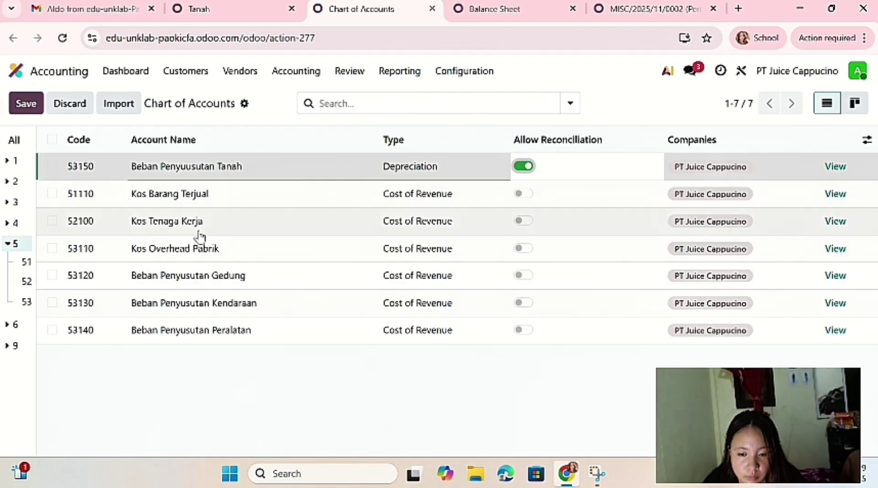
# - Return to the Tanah asset and set its Expense Account to 53150 Beban Penyuusutan Tanah
pyautogui.click(210, 18)
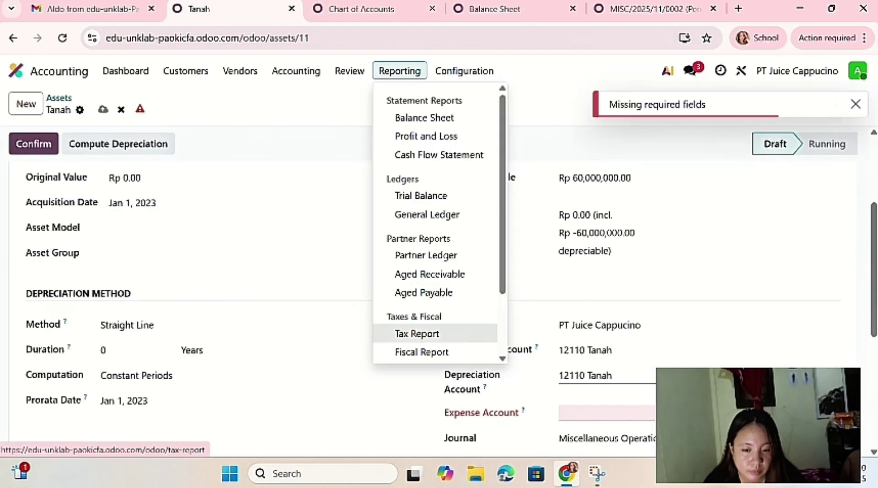
pyautogui.click(595, 413)
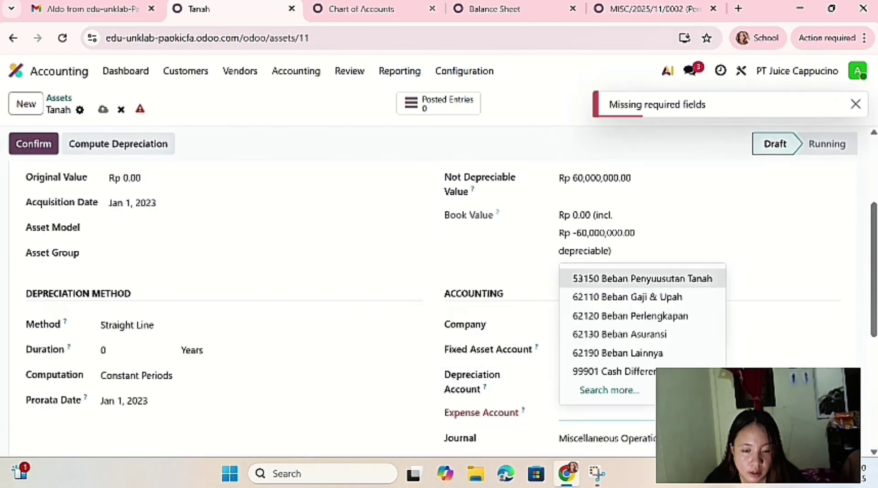
pyautogui.write('beb')
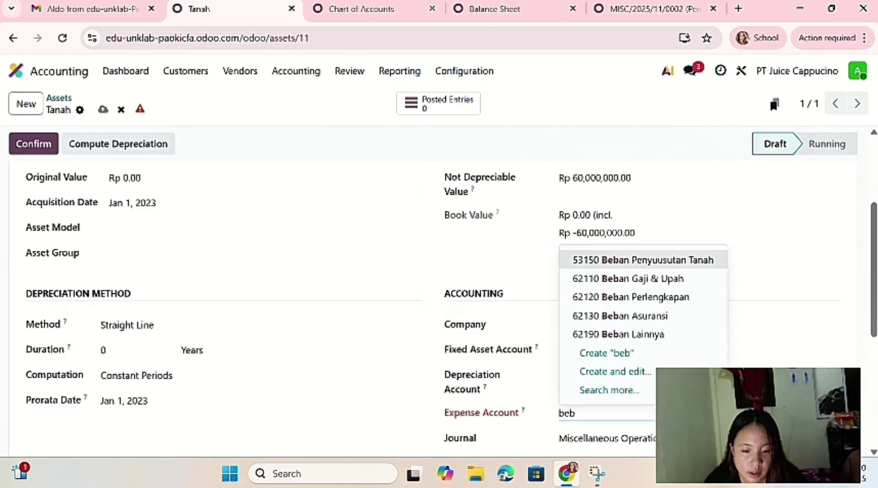
pyautogui.click(668, 262)
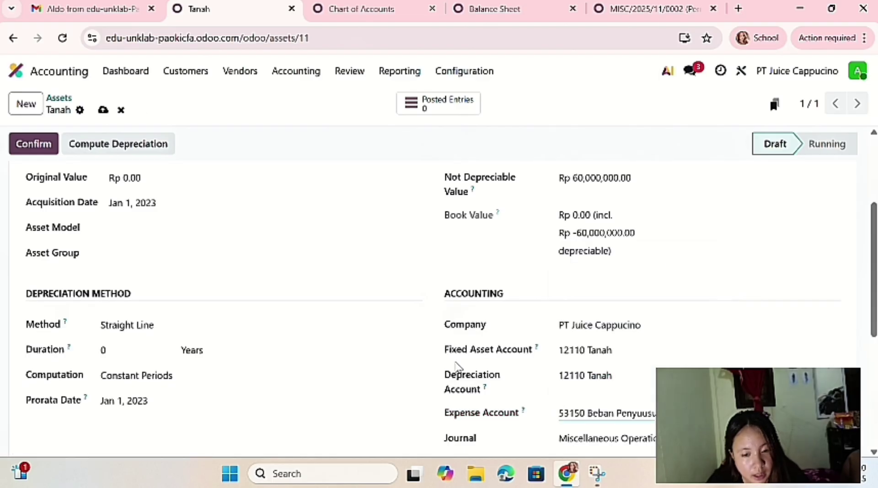
pyautogui.scroll(-1, 395, 379)
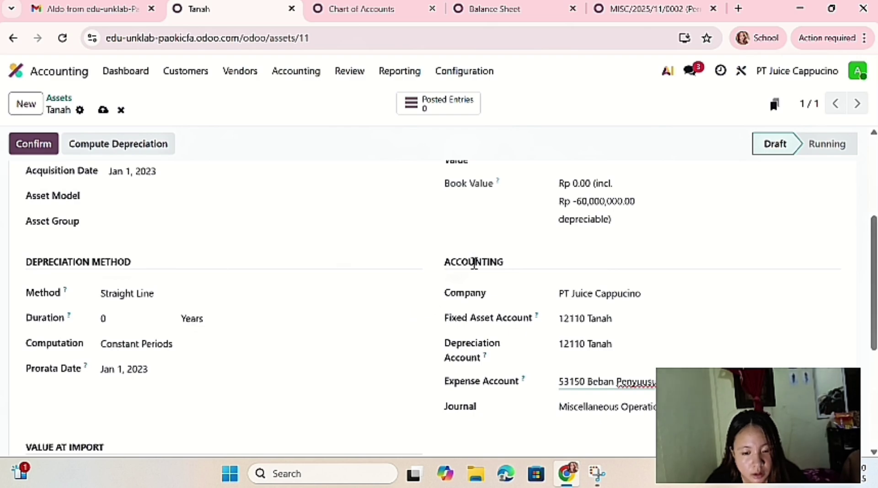
# - Change account 53150's type to Expenses in the Chart of Accounts, with reconciliation allowed
pyautogui.click(322, 14)
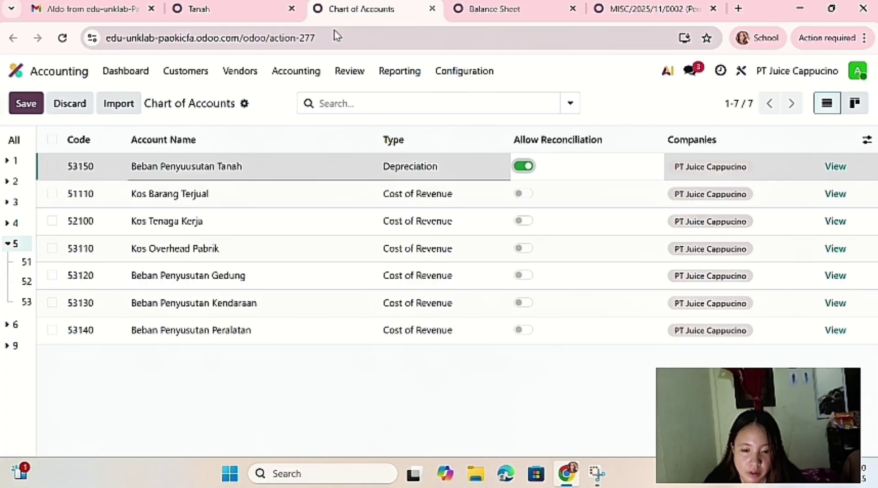
pyautogui.click(524, 168)
pyautogui.click(447, 168)
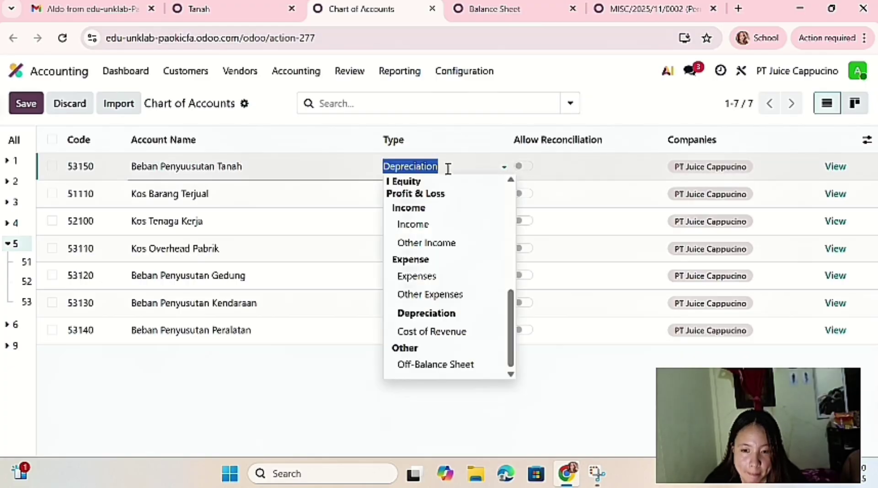
pyautogui.click(432, 277)
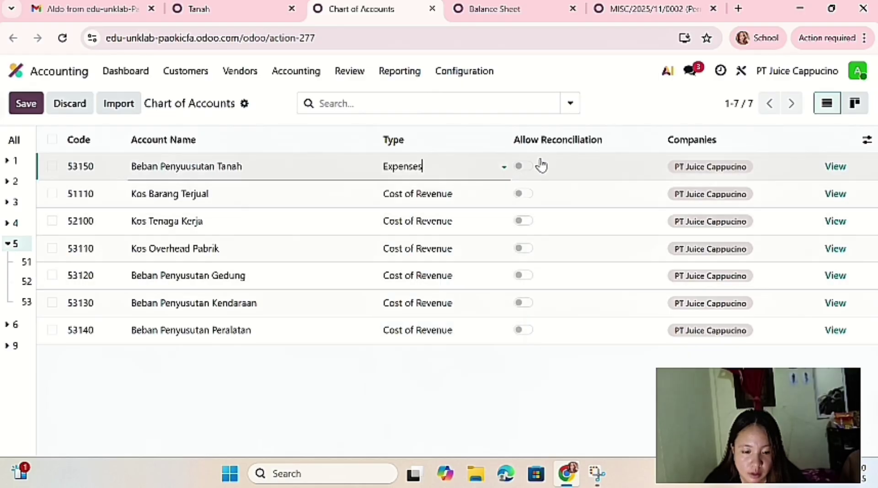
pyautogui.click(533, 166)
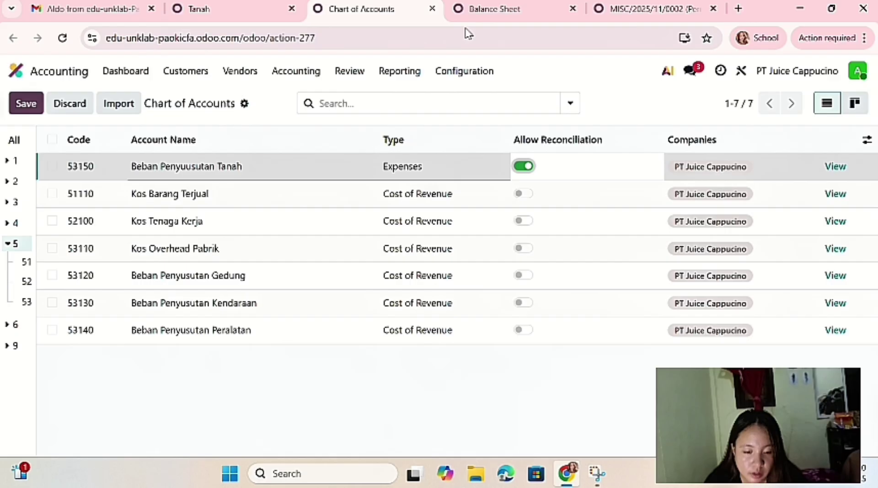
# - Reselect 53150 Beban Penyuusutan Tanah as the Tanah asset's Expense Account and confirm the asset
pyautogui.click(596, 13)
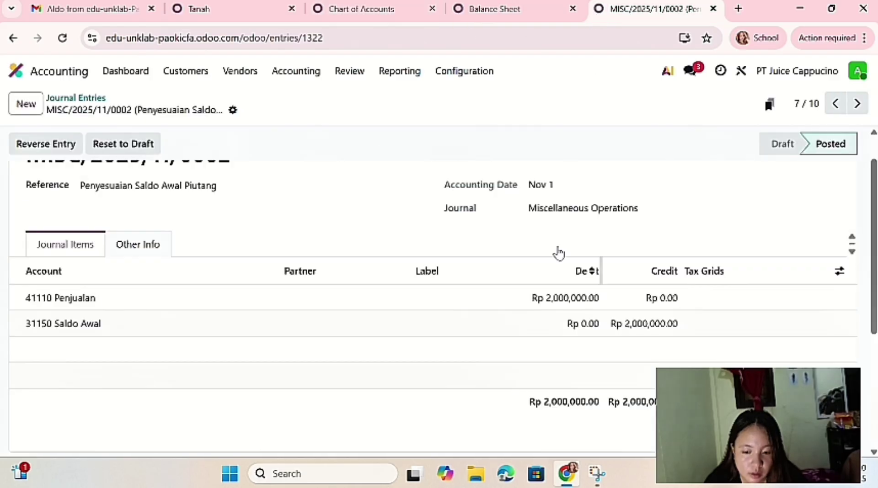
pyautogui.click(274, 14)
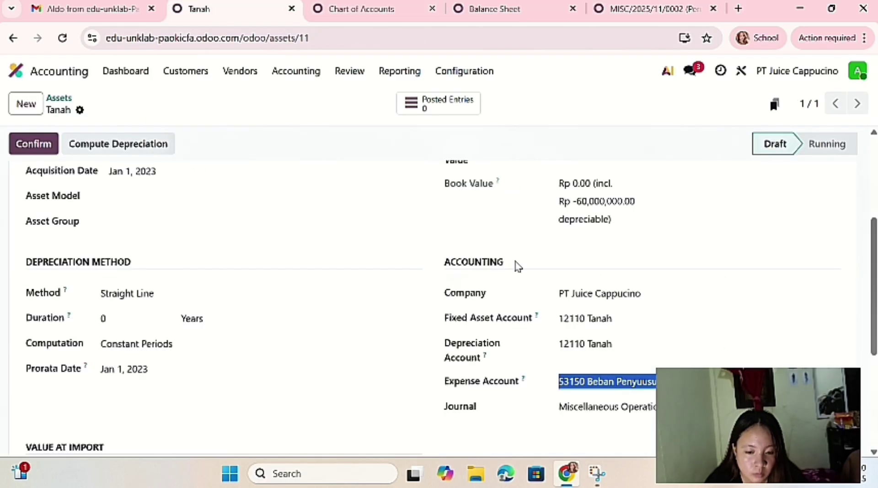
pyautogui.click(609, 382)
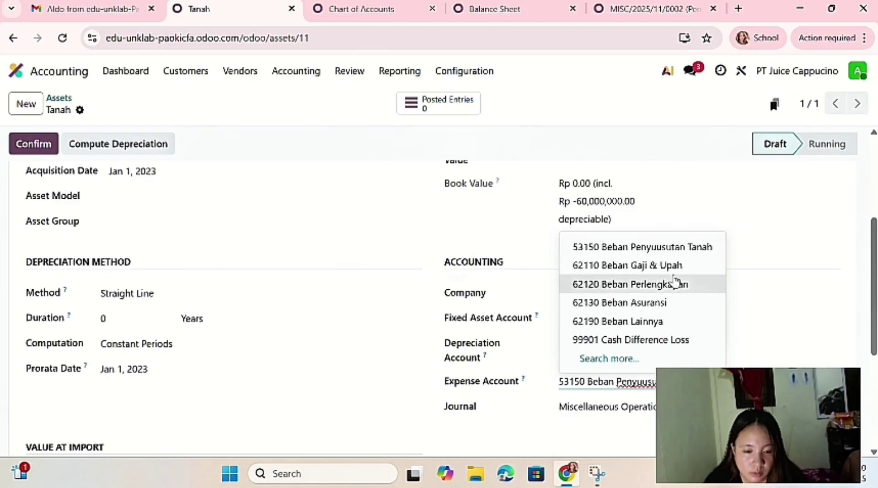
pyautogui.click(676, 277)
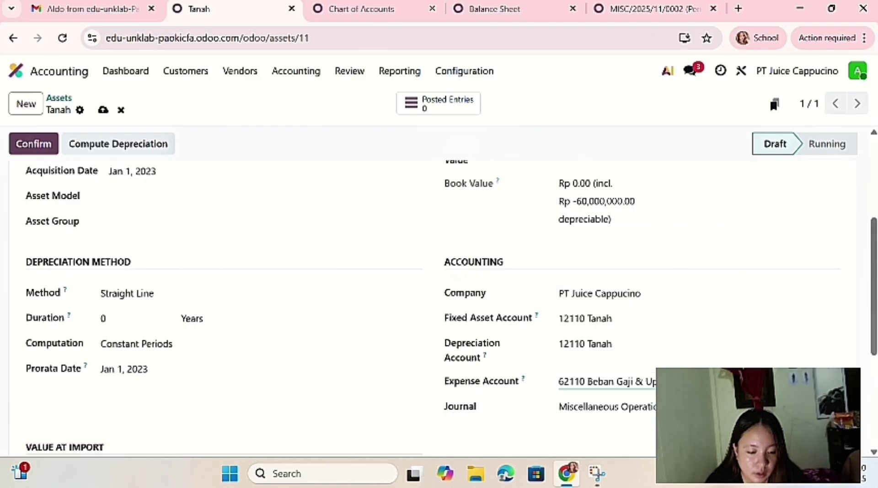
pyautogui.click(590, 343)
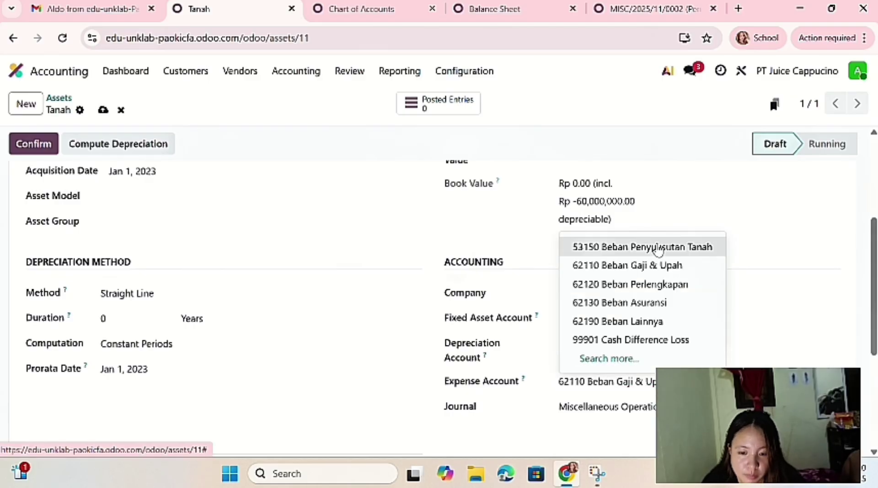
pyautogui.click(657, 248)
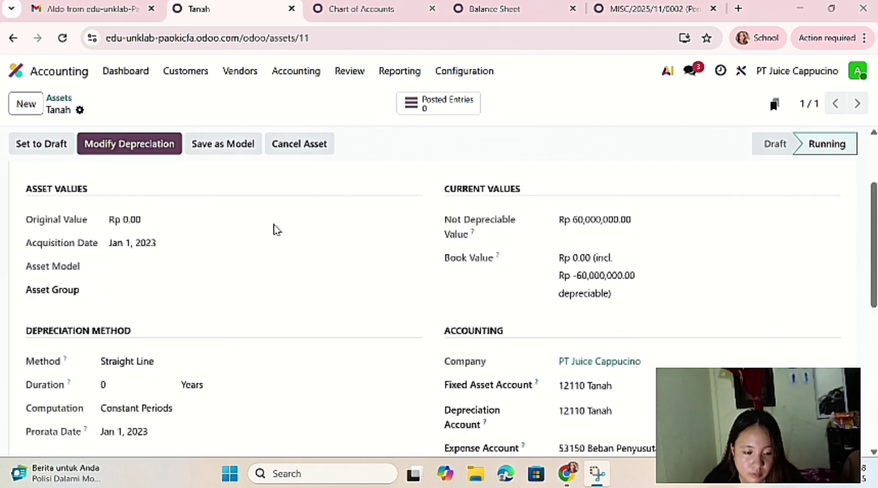
# - Review the confirmed Tanah asset's values, and open the Journal Entries list in the Balance Sheet's browser tab to check the posted entries
pyautogui.scroll(-2, 355, 261)
pyautogui.scroll(1, 354, 259)
pyautogui.scroll(1, 352, 258)
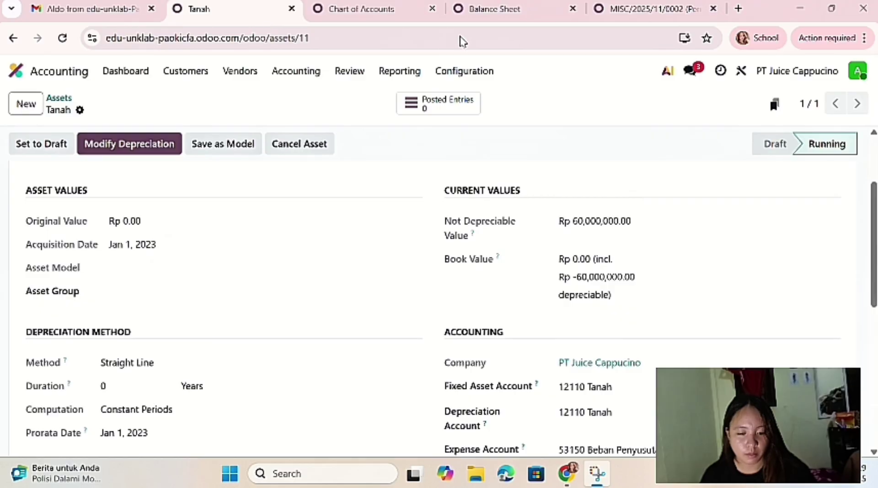
pyautogui.click(529, 8)
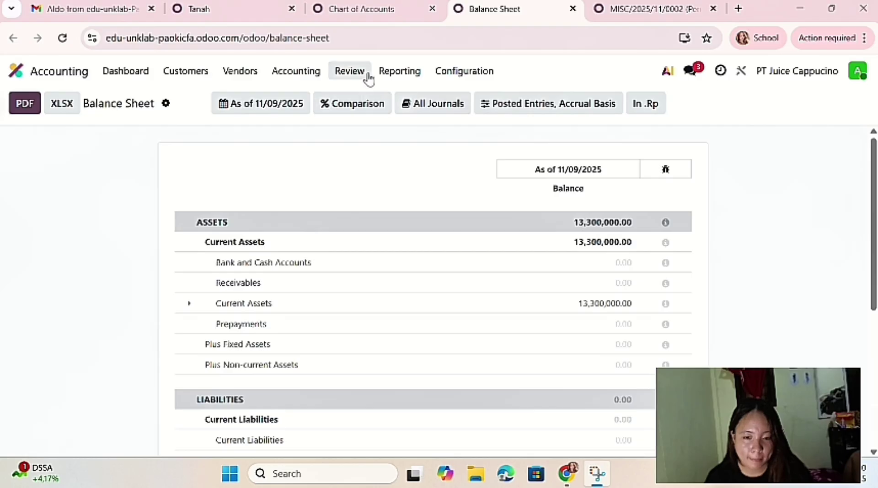
pyautogui.click(388, 73)
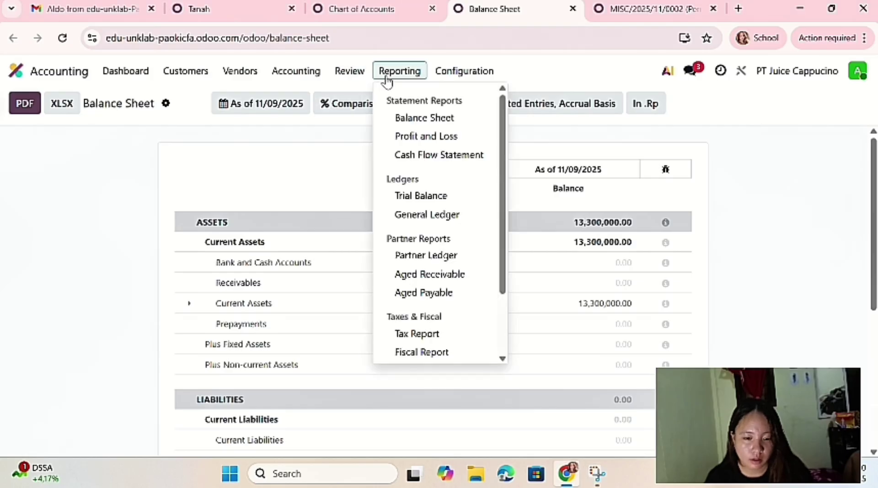
pyautogui.moveTo(297, 74)
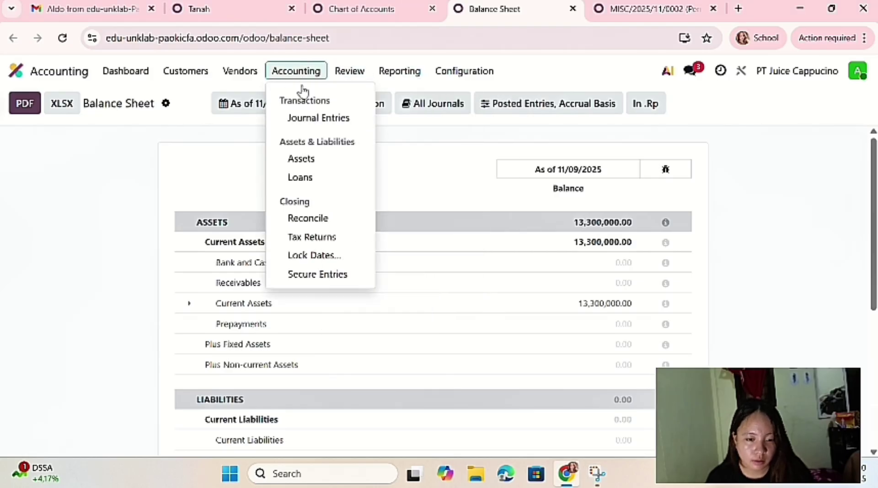
pyautogui.click(313, 117)
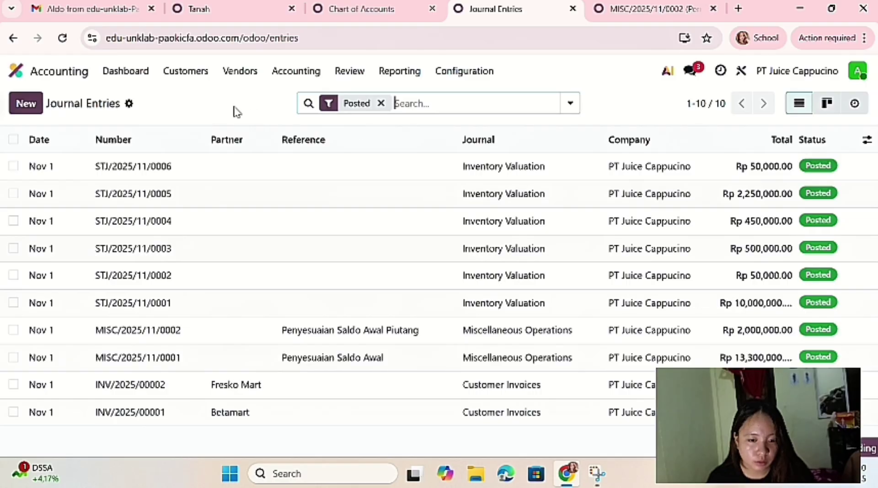
pyautogui.click(71, 39)
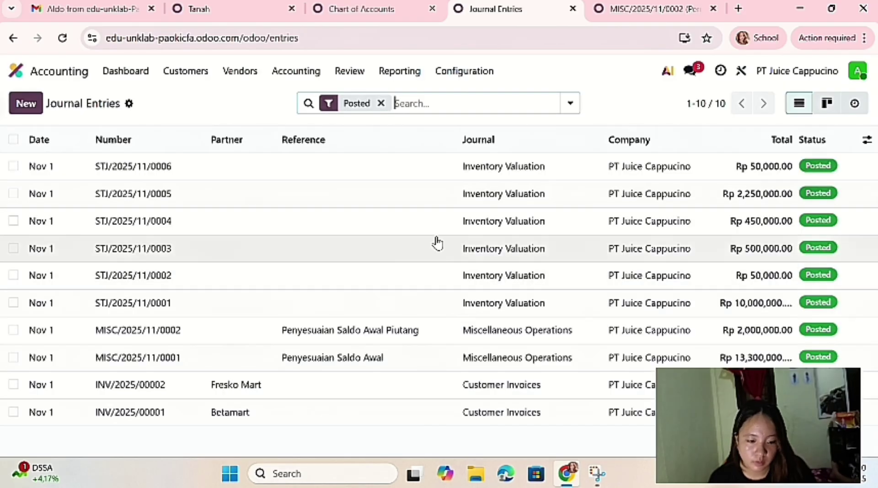
# - Return to the Tanah asset and start a new asset named Ruko with an Original Value of Rp 70,000,000
pyautogui.click(247, 18)
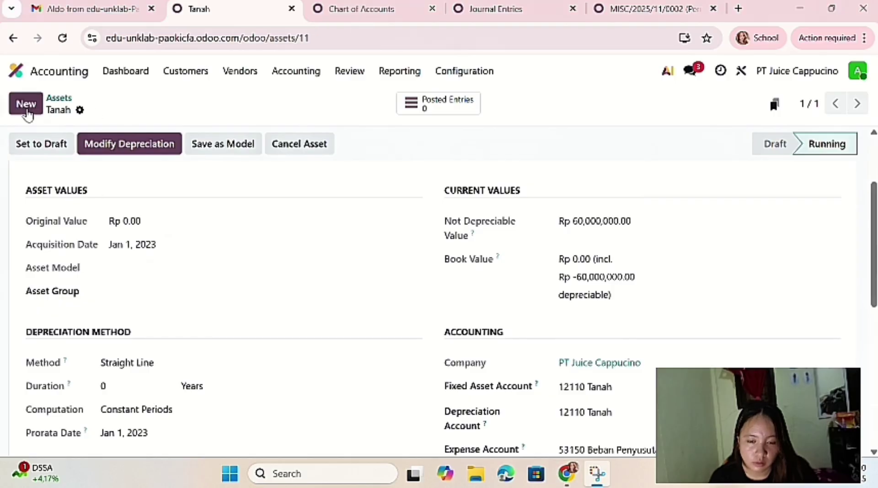
pyautogui.click(27, 109)
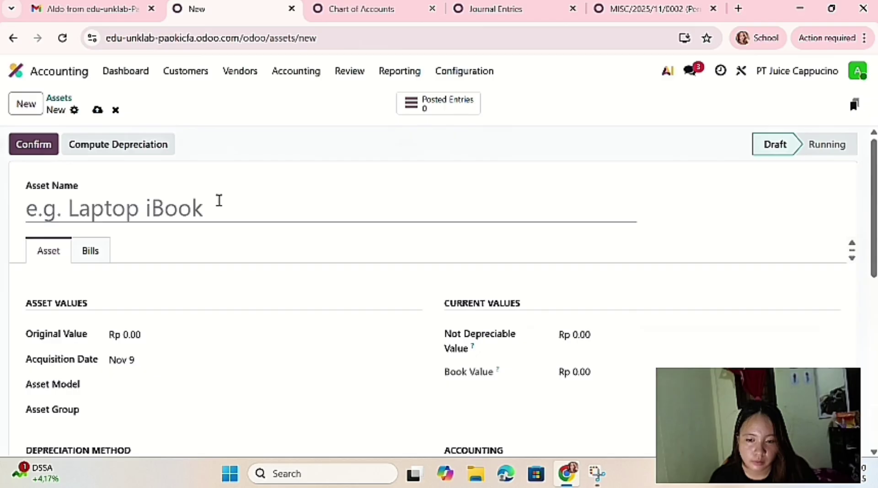
pyautogui.write('R')
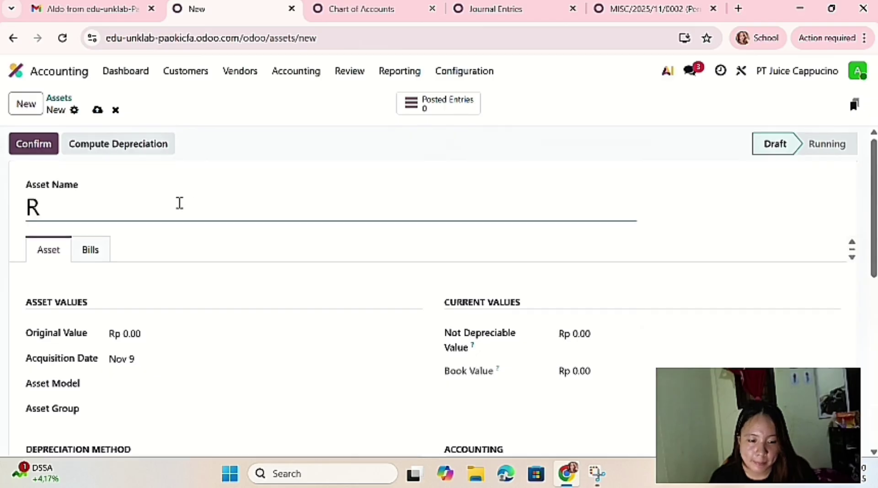
pyautogui.write('uko')
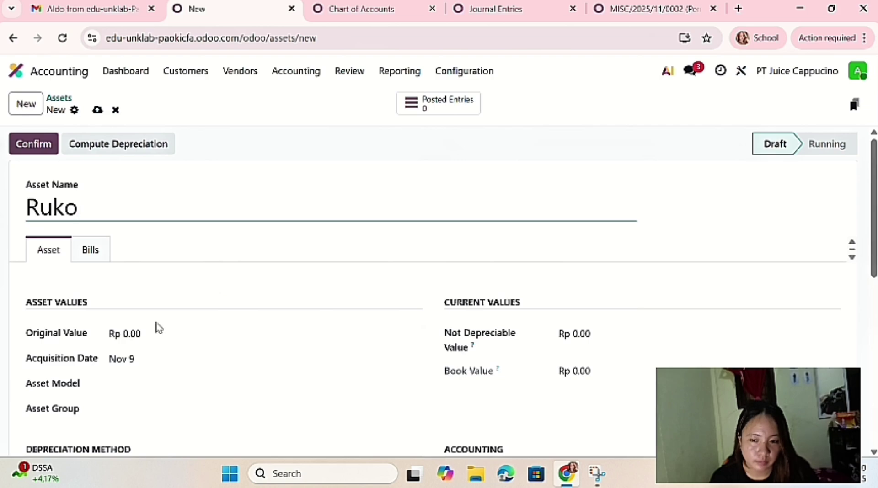
pyautogui.click(154, 331)
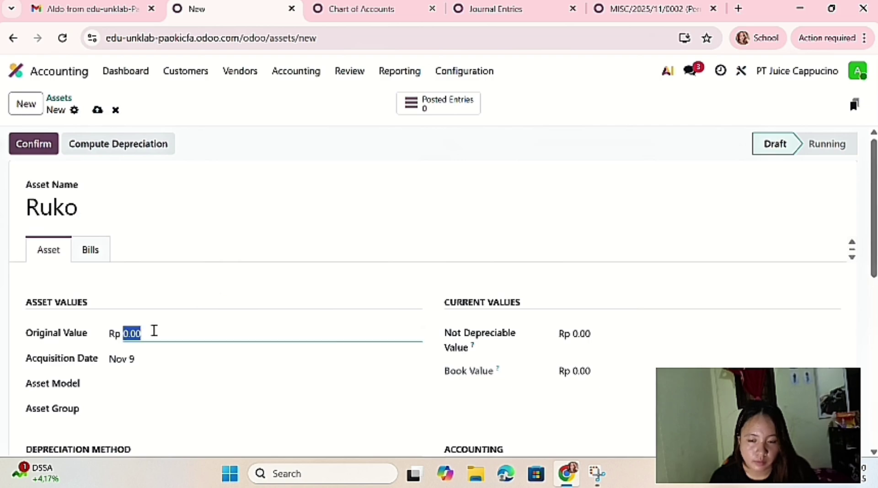
pyautogui.press('BackSpace')
pyautogui.write('7')
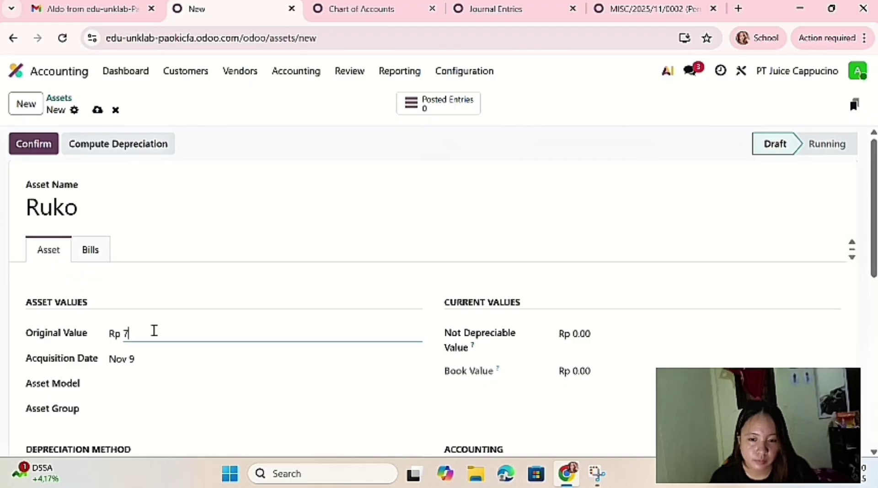
pyautogui.write('0000000')
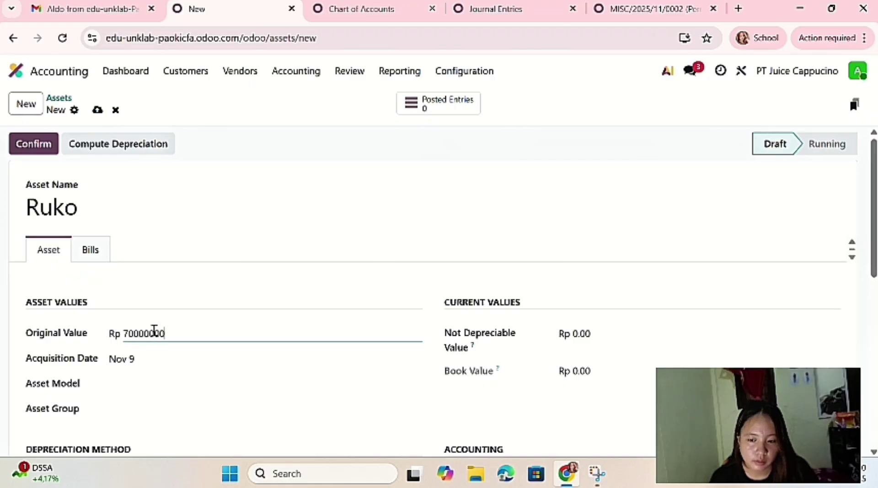
pyautogui.press('Return')
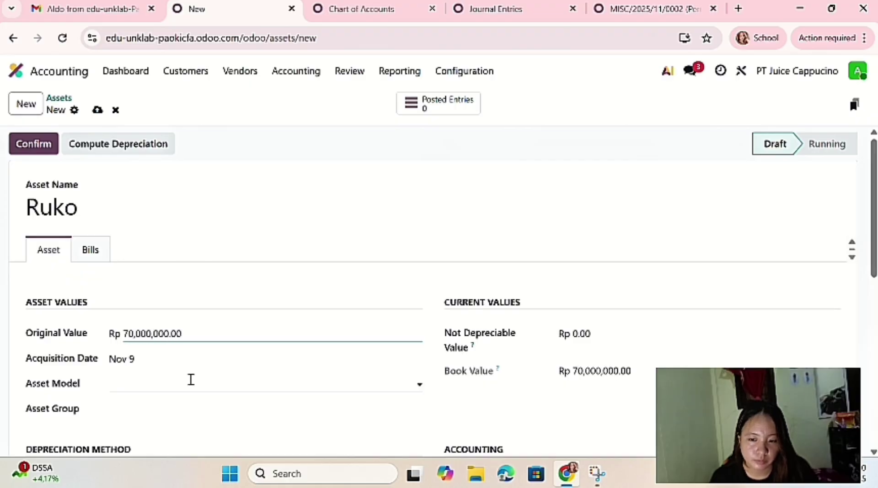
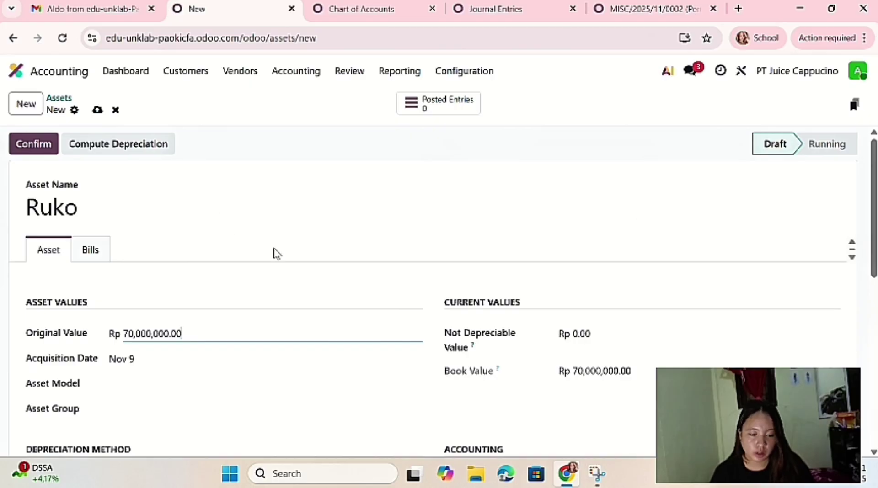
# - Set the Ruko asset's Not Depreciable Value to Rp 5,000,000
pyautogui.click(602, 337)
pyautogui.press('BackSpace')
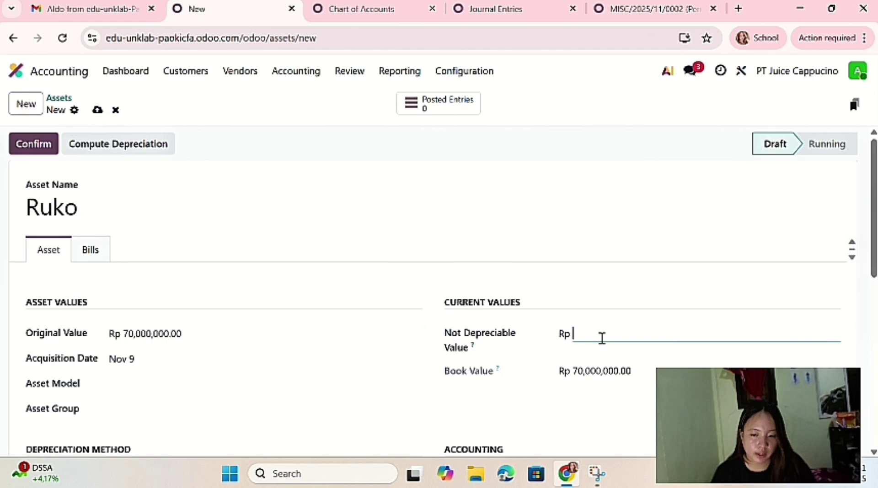
pyautogui.write('5')
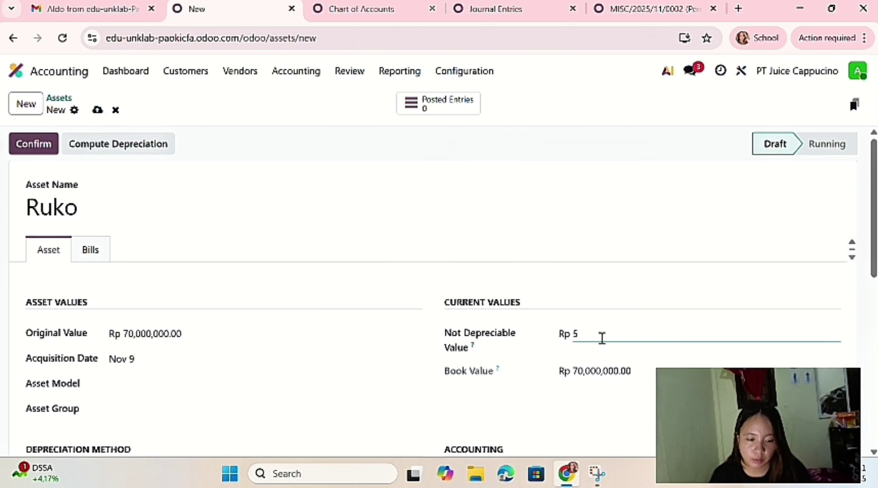
pyautogui.write(',000,000')
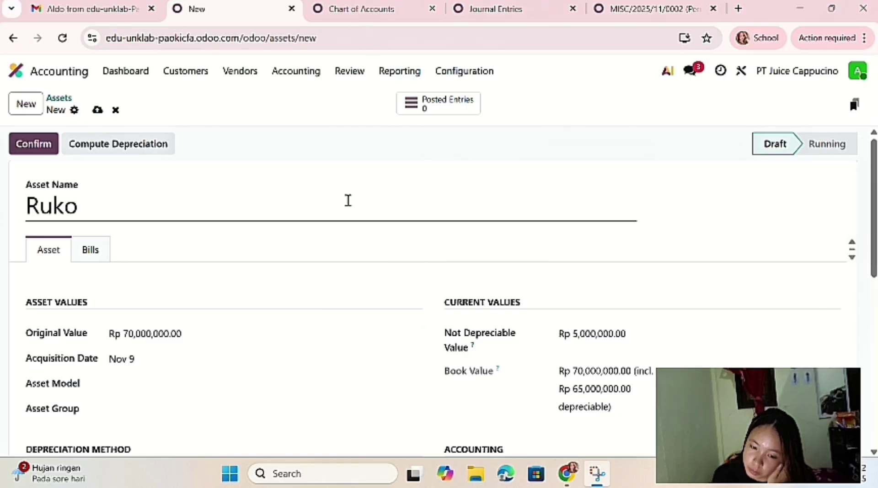
# - Set the Ruko asset's Acquisition Date to January 1, 2023
pyautogui.scroll(-2, 274, 347)
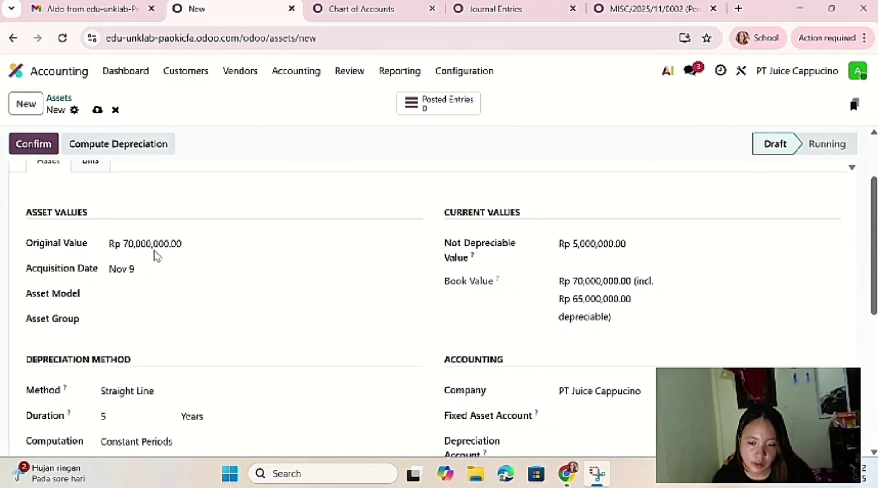
pyautogui.click(146, 271)
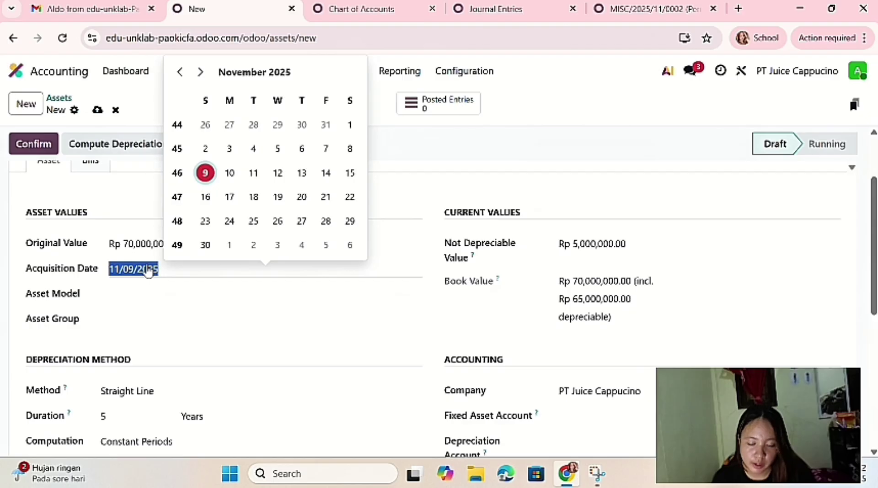
pyautogui.click(242, 75)
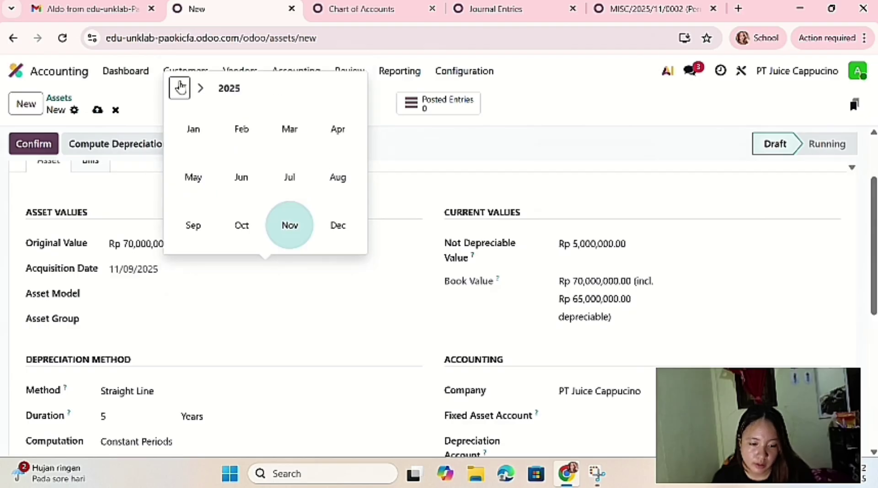
pyautogui.click(180, 87)
pyautogui.click(180, 87)
pyautogui.click(193, 128)
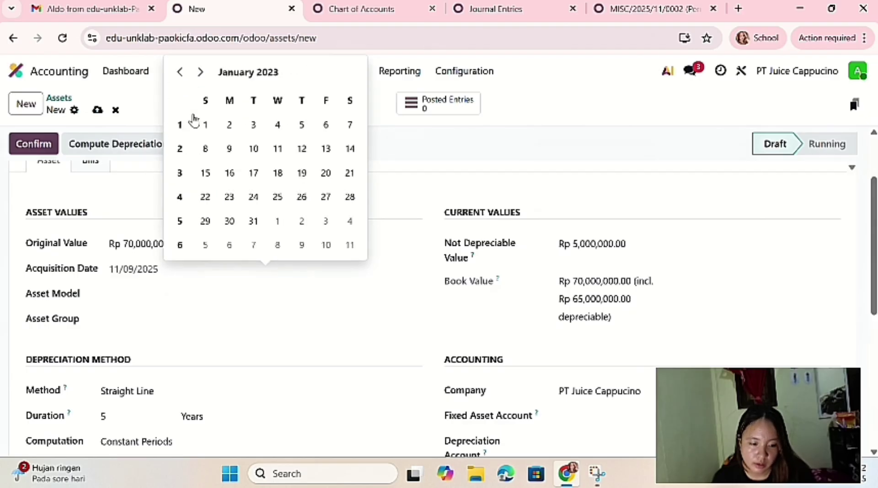
pyautogui.click(205, 125)
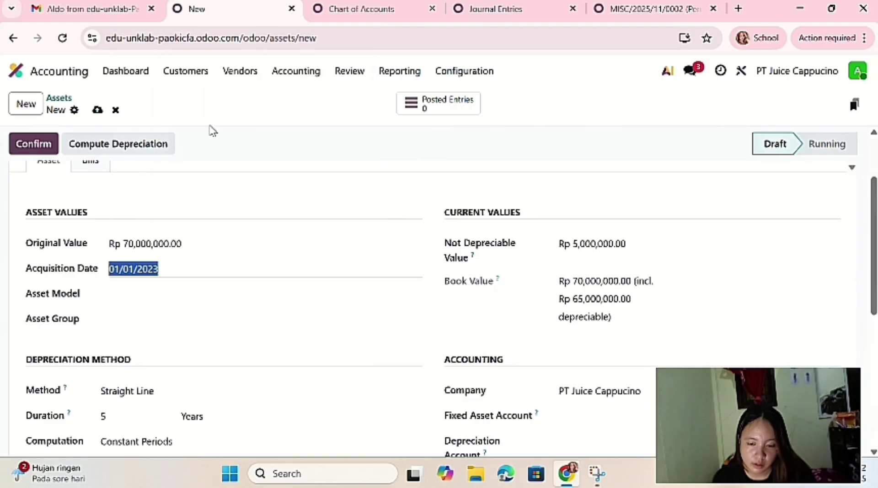
pyautogui.click(225, 293)
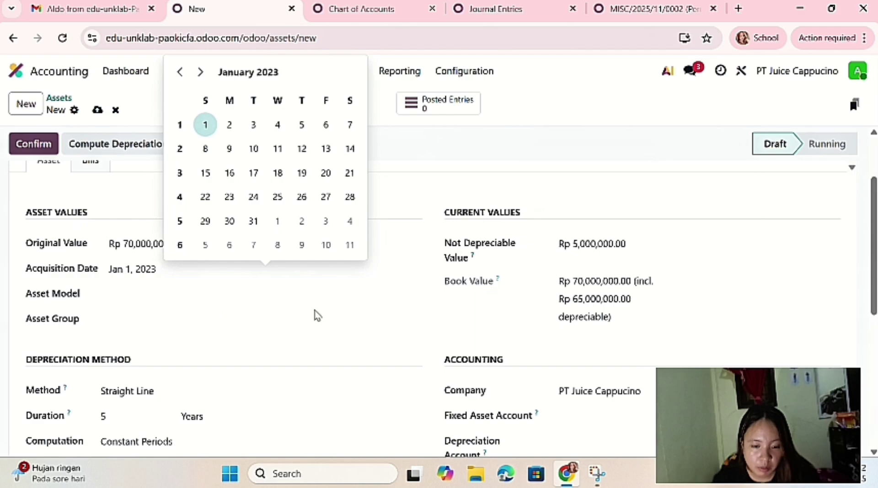
# - Set the Ruko asset's depreciation duration to 240 months
pyautogui.click(126, 412)
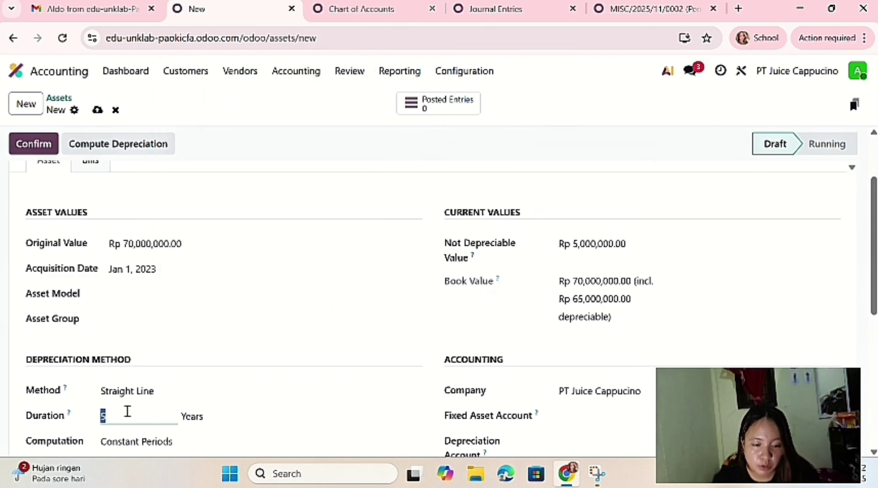
pyautogui.press('BackSpace')
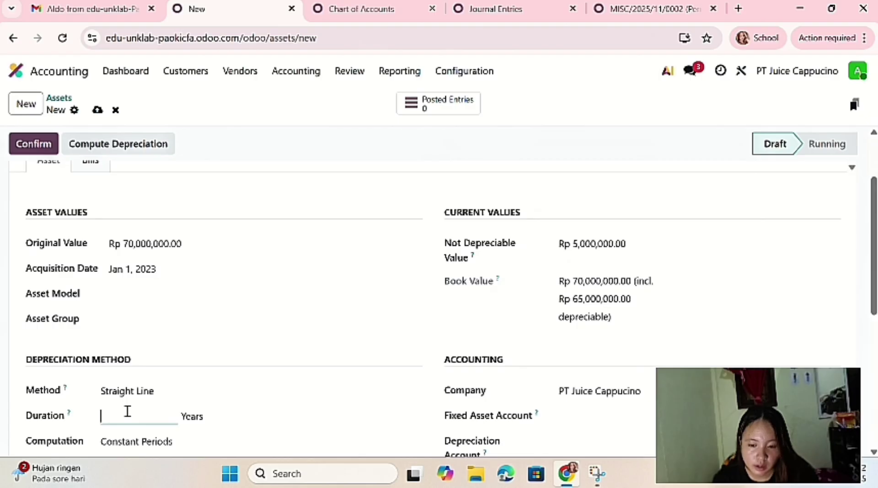
pyautogui.write('240')
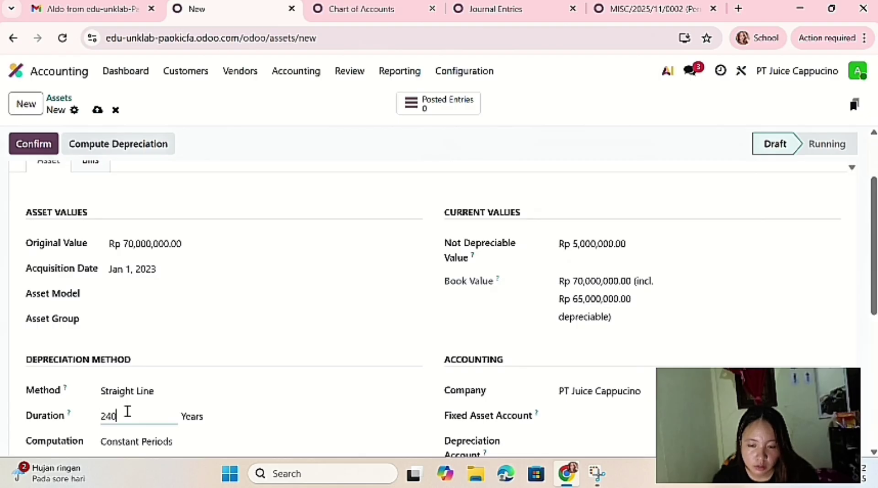
pyautogui.click(189, 417)
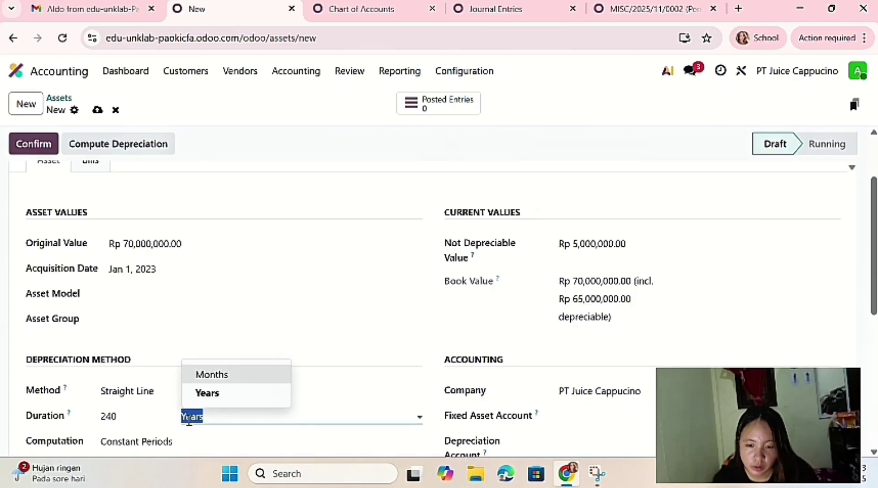
pyautogui.click(205, 380)
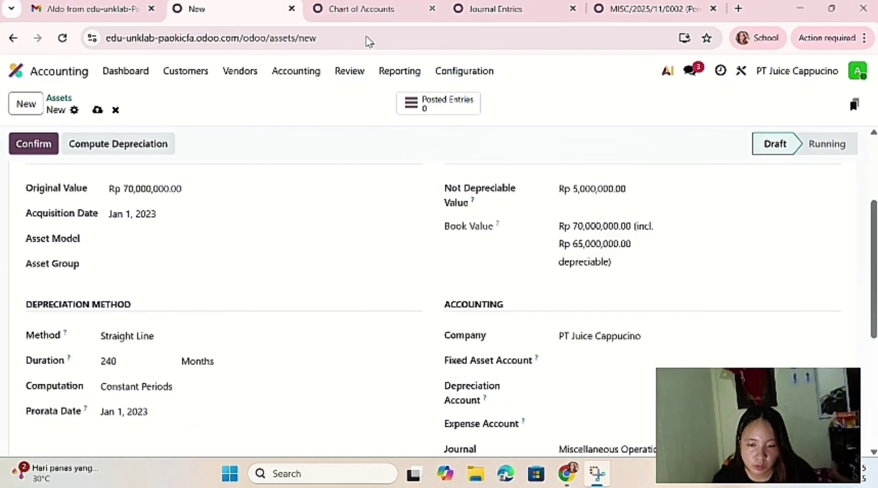
# - Assign 12120 Gedung Pabrik as the Ruko asset's Fixed Asset Account
pyautogui.scroll(-2, 395, 232)
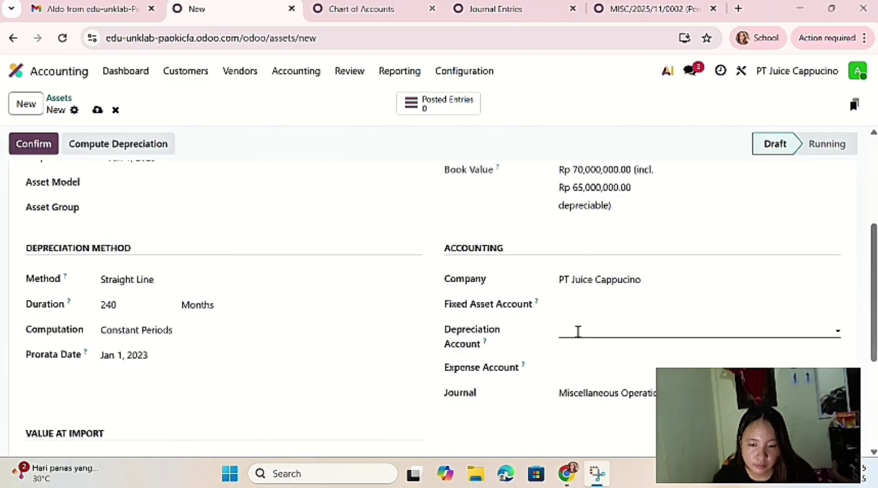
pyautogui.click(592, 301)
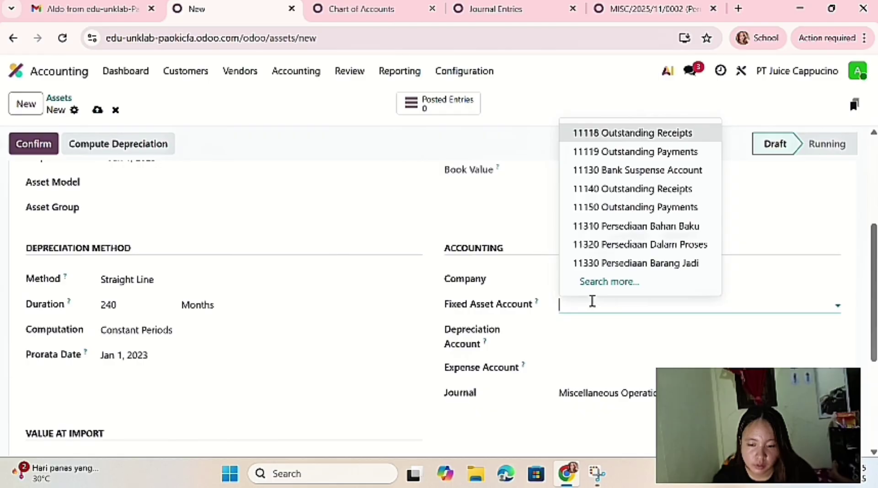
pyautogui.write('g')
pyautogui.hotkey('ctrl', 'k')
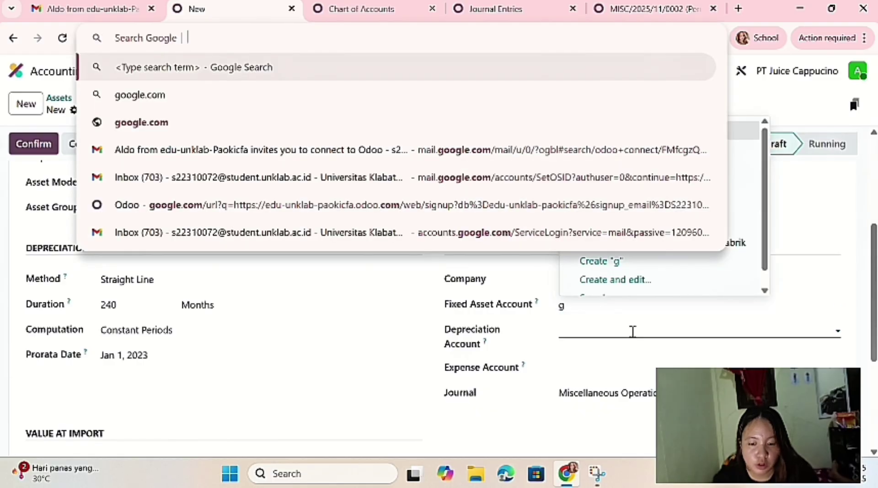
pyautogui.click(639, 349)
pyautogui.click(600, 303)
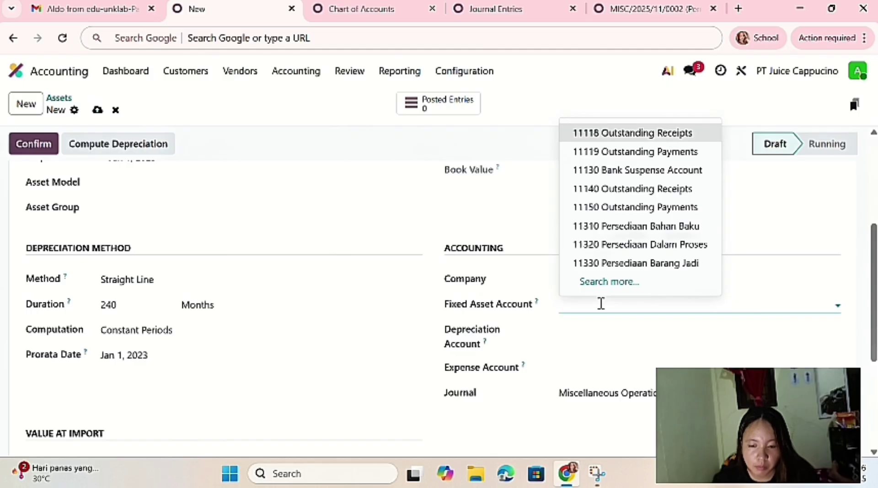
pyautogui.write('ged')
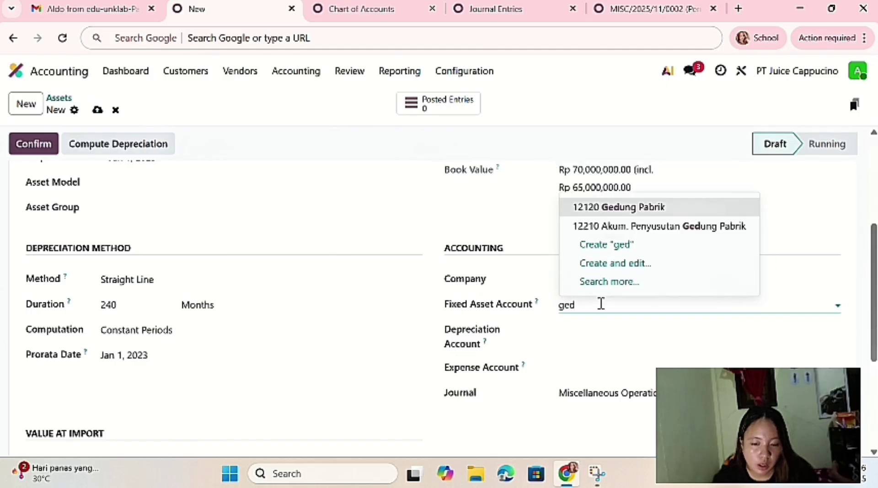
pyautogui.click(637, 211)
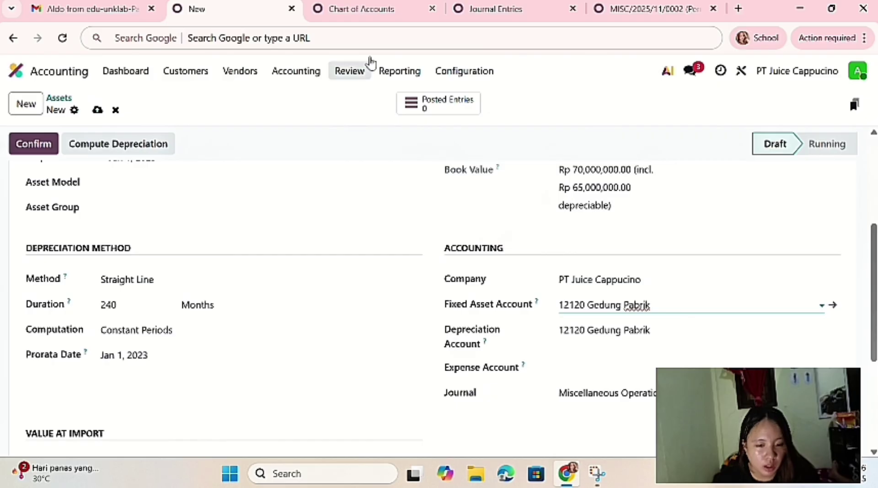
pyautogui.click(372, 27)
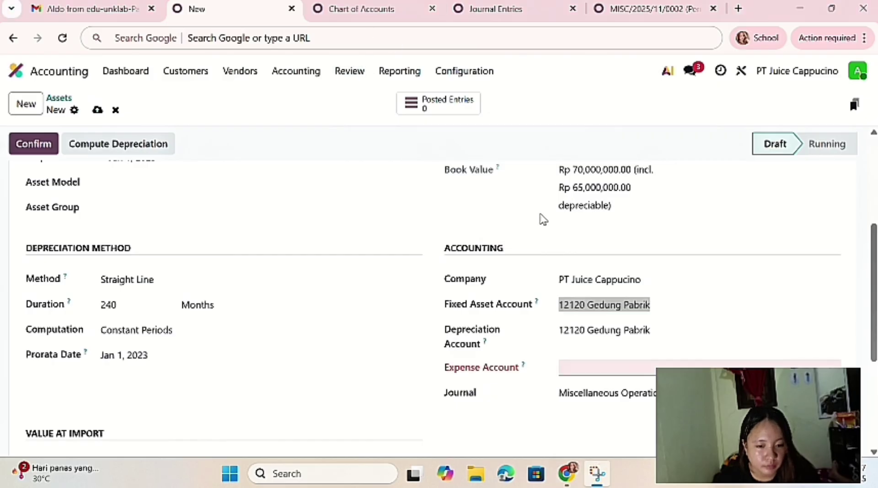
# - Replace the Ruko asset's Depreciation Account with 12210 Akum. Penyusutan Gedung Pabrik
pyautogui.click(661, 330)
pyautogui.press('BackSpace')
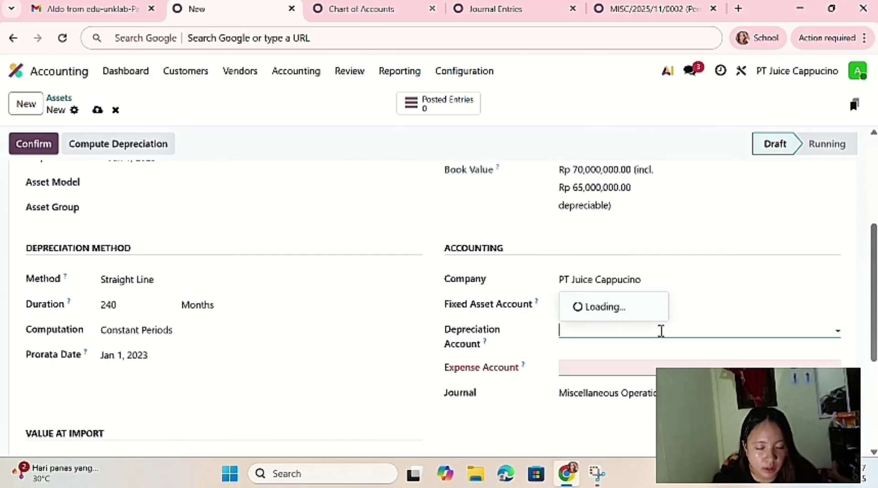
pyautogui.write('p')
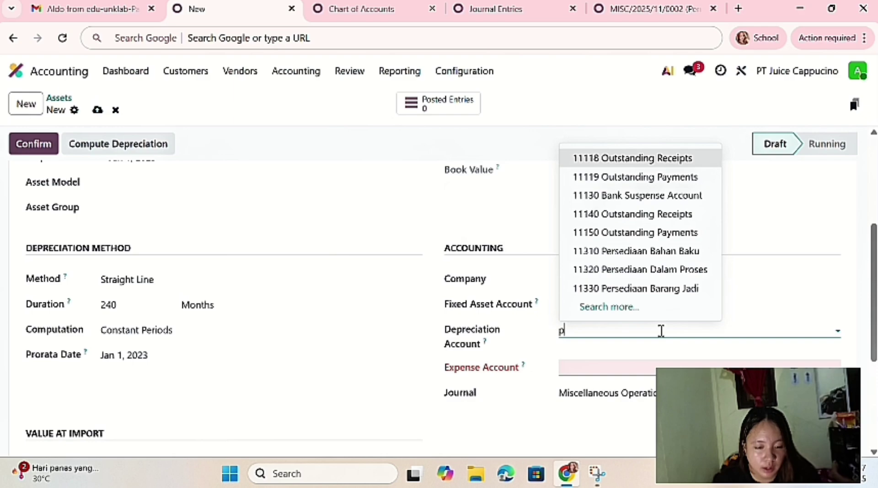
pyautogui.write('en')
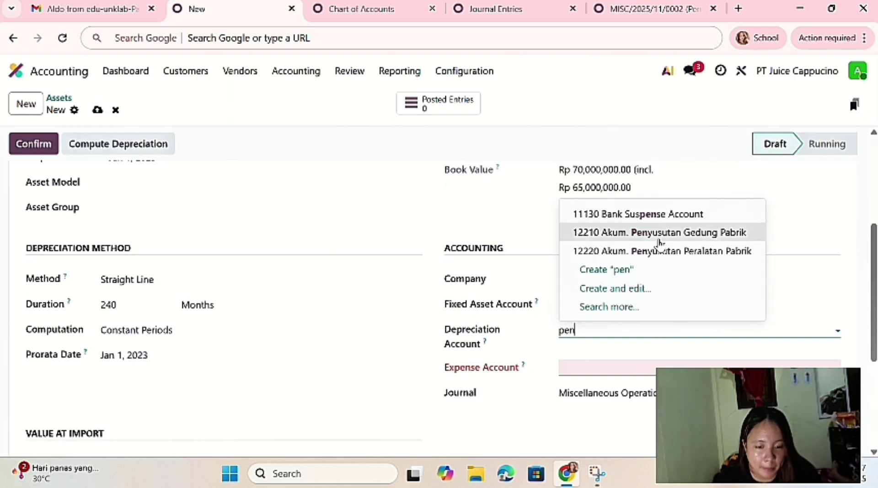
pyautogui.click(658, 233)
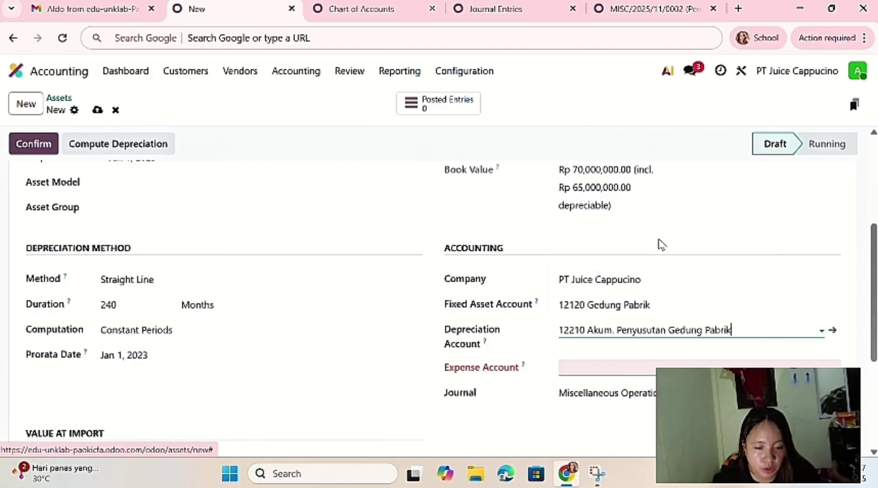
# - Assign 53120 Beban Penyusutan Gedung as the Ruko asset's Expense Account
pyautogui.click(597, 366)
pyautogui.write('beb')
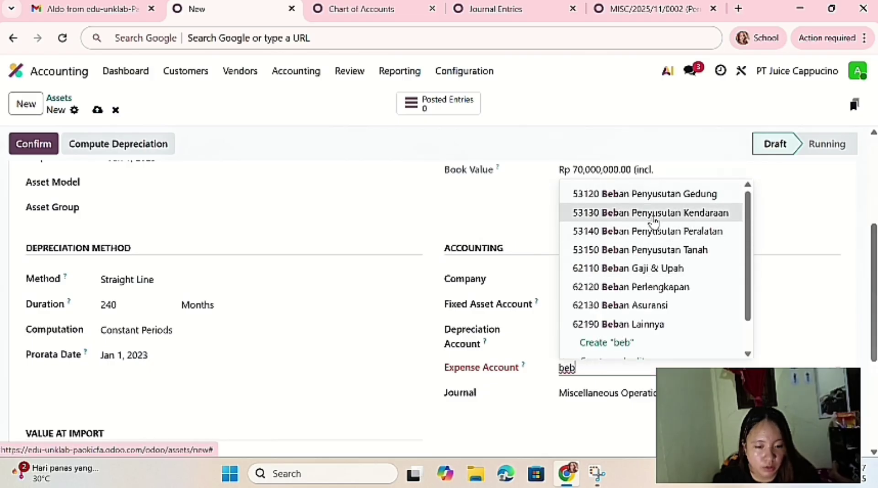
pyautogui.click(658, 206)
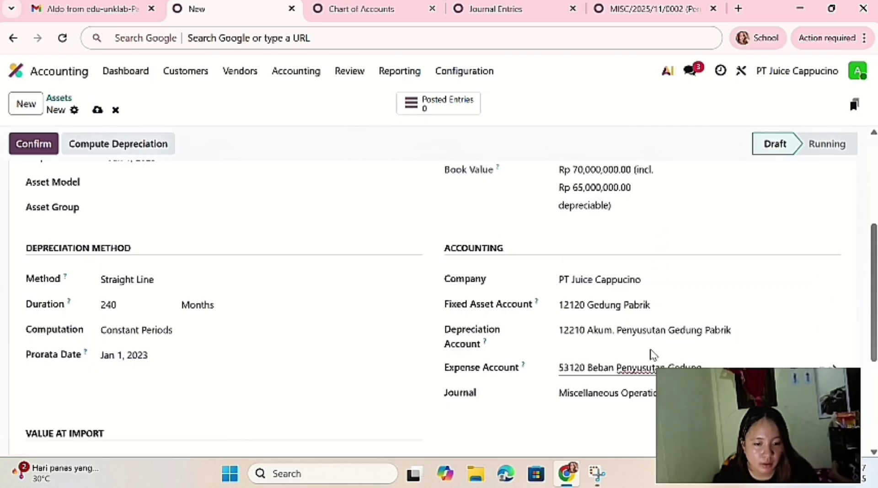
# - Compute the Ruko asset's depreciation and review its monthly schedule on the depreciation board
pyautogui.scroll(2, 404, 204)
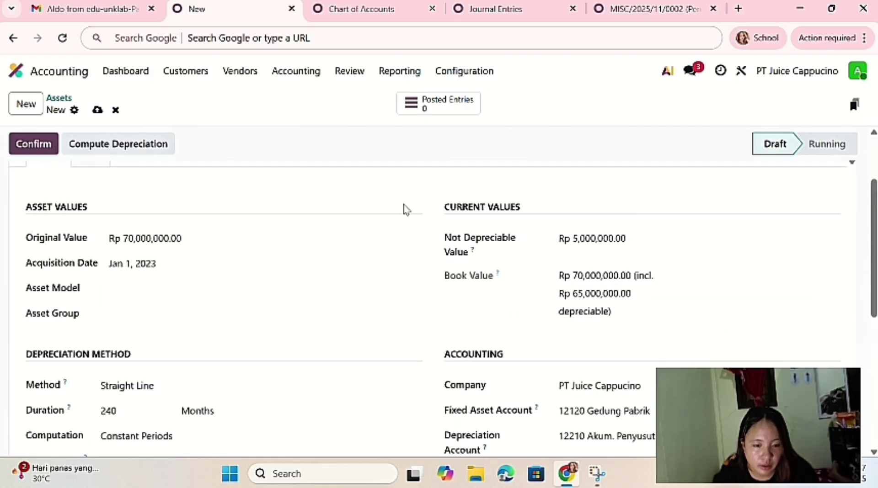
pyautogui.click(105, 149)
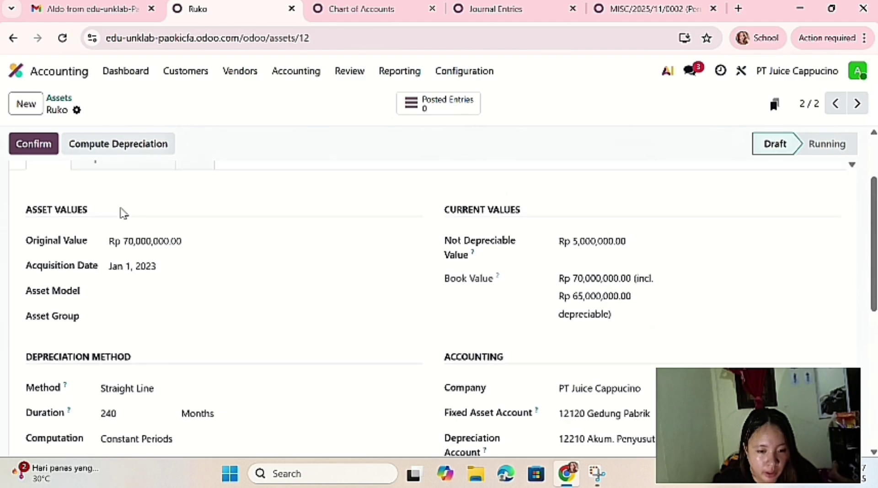
pyautogui.scroll(2, 121, 215)
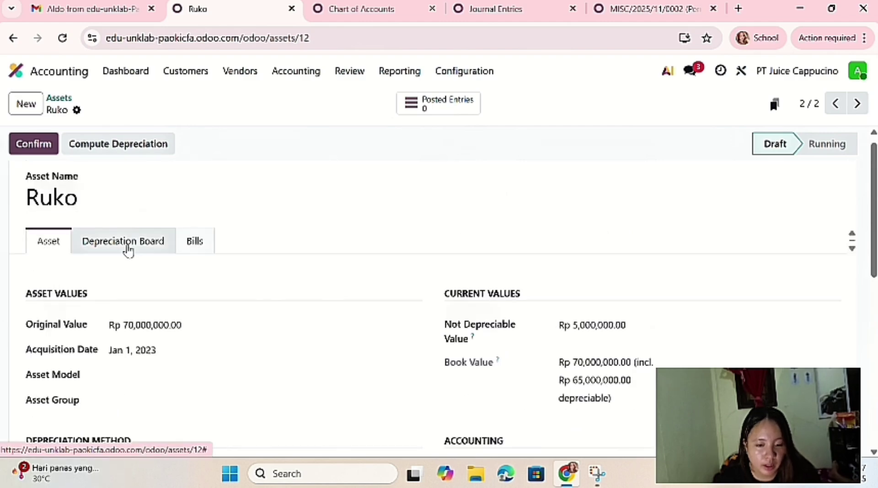
pyautogui.click(128, 251)
pyautogui.scroll(-3, 249, 340)
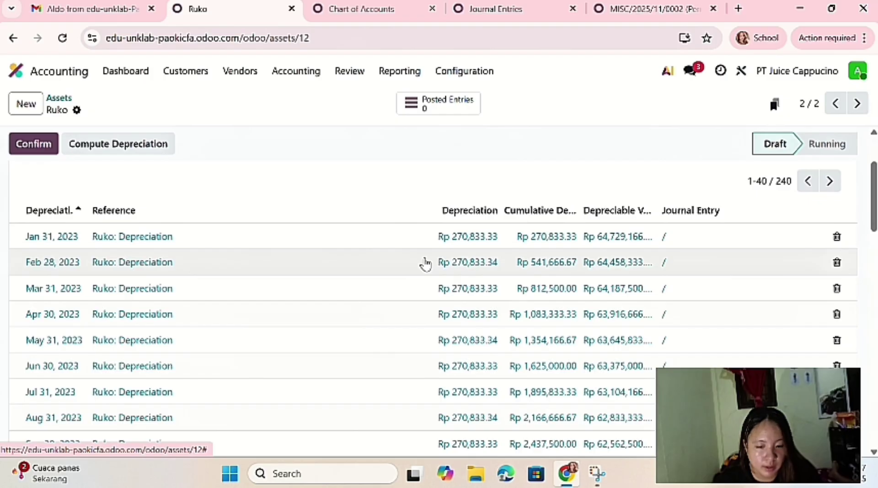
pyautogui.scroll(2, 334, 251)
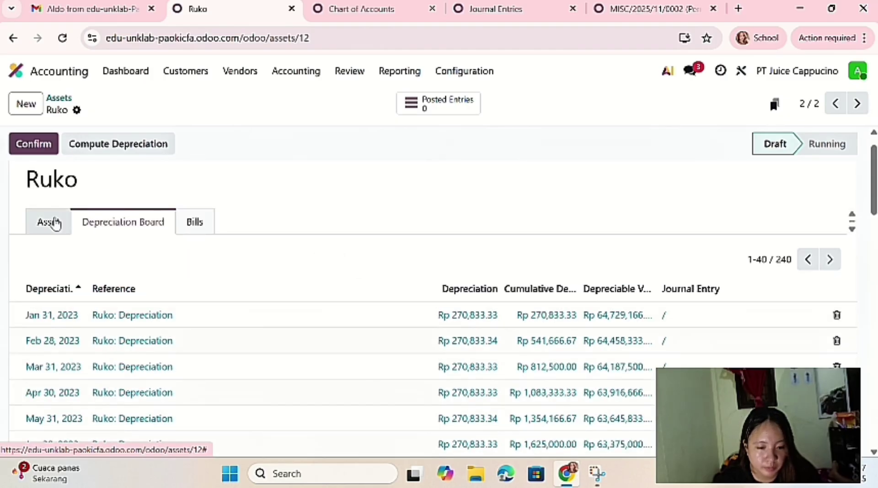
# - Check the Ruko asset's values and linked bills, and confirm the asset so it starts running
pyautogui.click(54, 222)
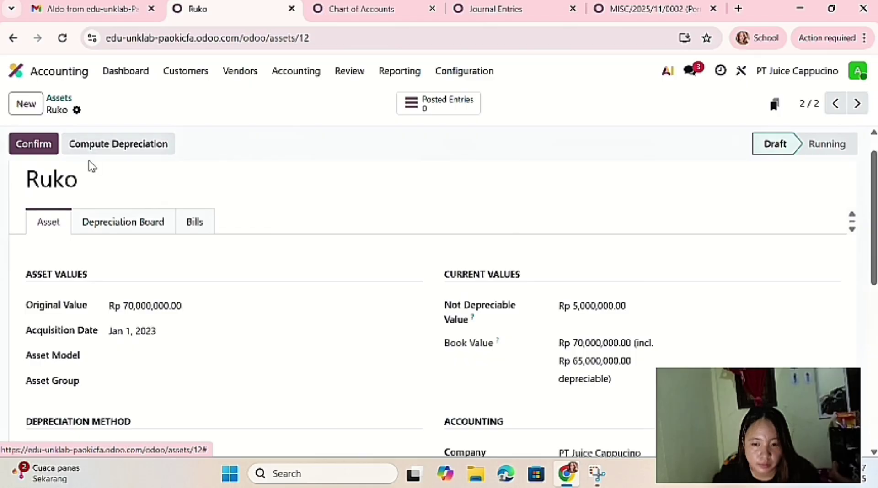
pyautogui.click(193, 229)
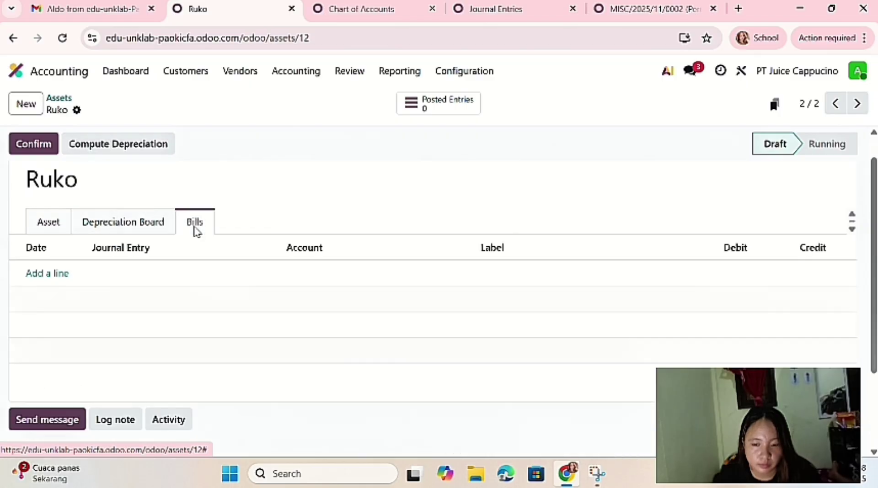
pyautogui.click(61, 229)
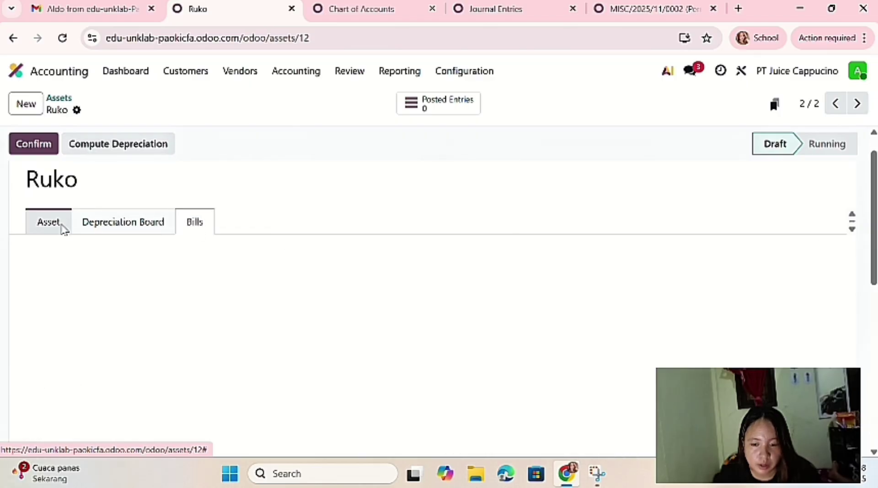
pyautogui.scroll(1, 63, 200)
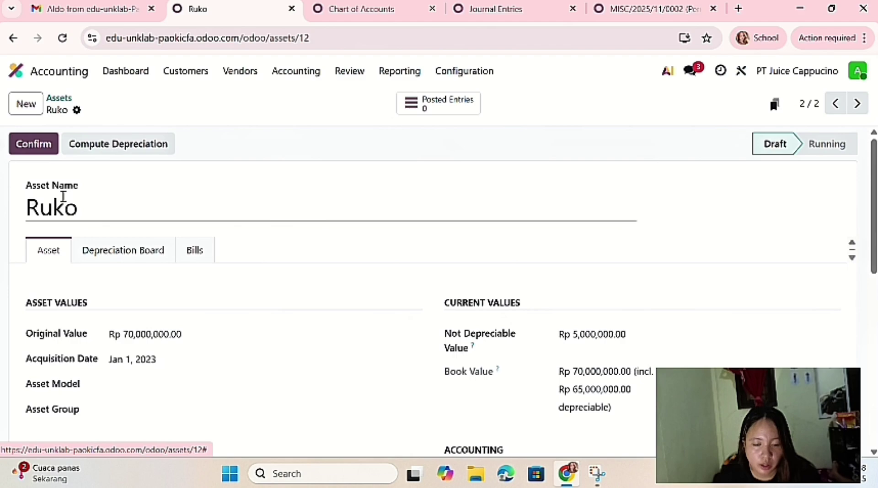
pyautogui.click(37, 146)
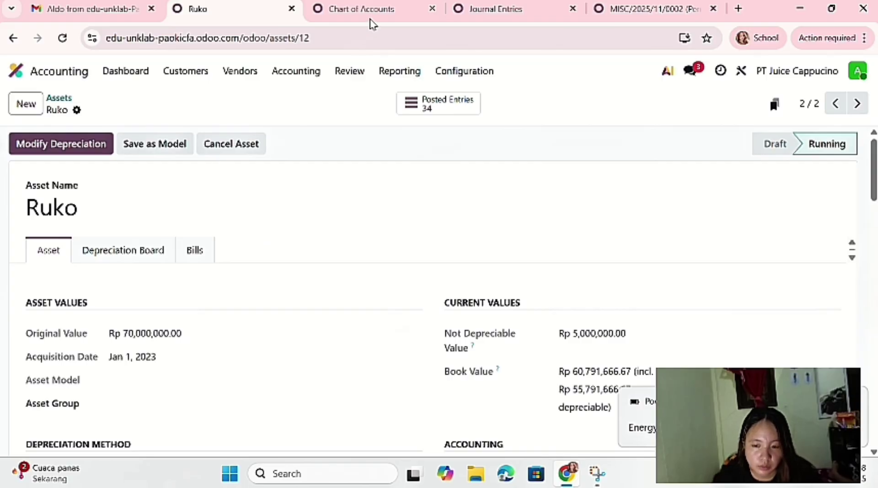
# - Refresh the Journal Entries list and review the posted Ruko depreciation entries
pyautogui.click(545, 13)
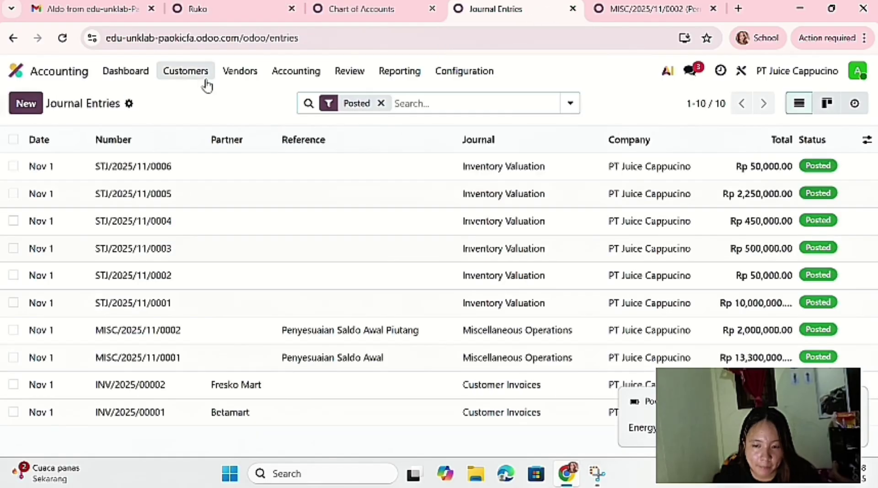
pyautogui.click(64, 38)
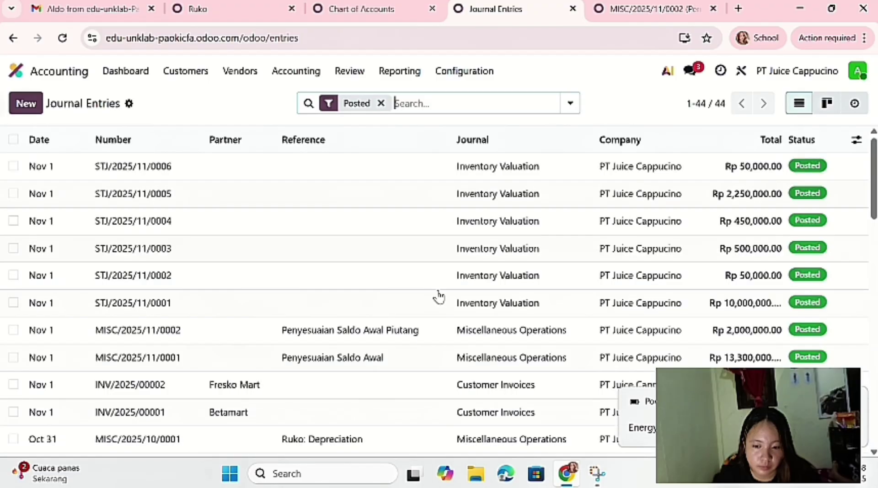
pyautogui.scroll(-9, 438, 297)
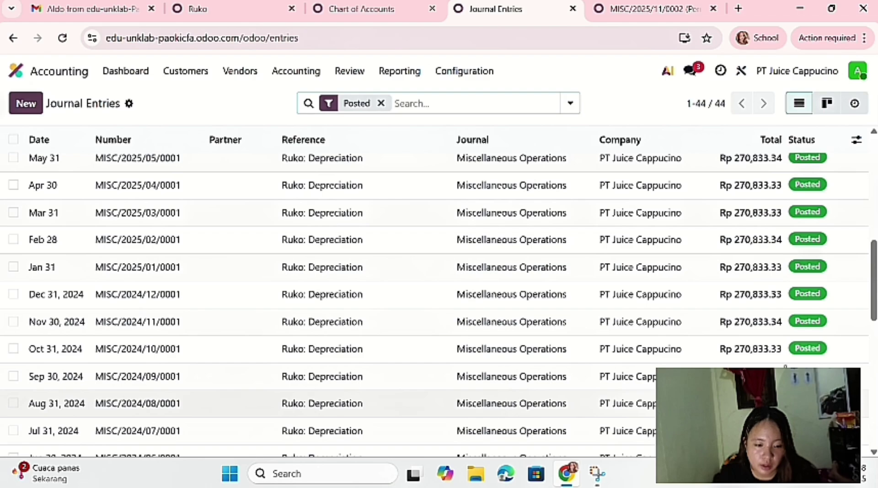
pyautogui.scroll(-10, 489, 298)
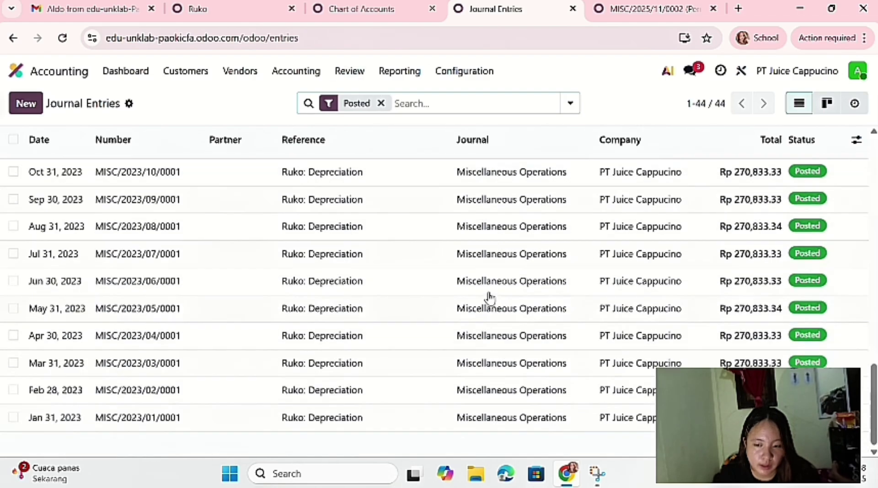
pyautogui.scroll(1, 489, 297)
pyautogui.scroll(12, 485, 288)
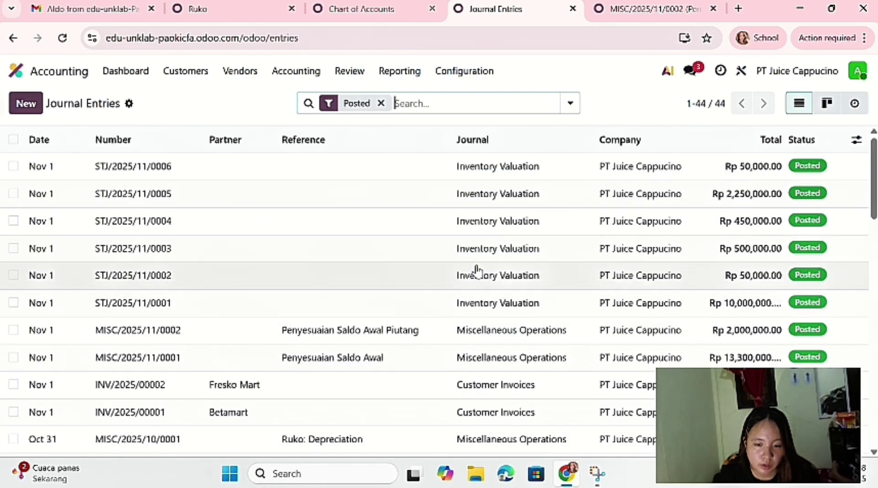
pyautogui.scroll(-12, 476, 272)
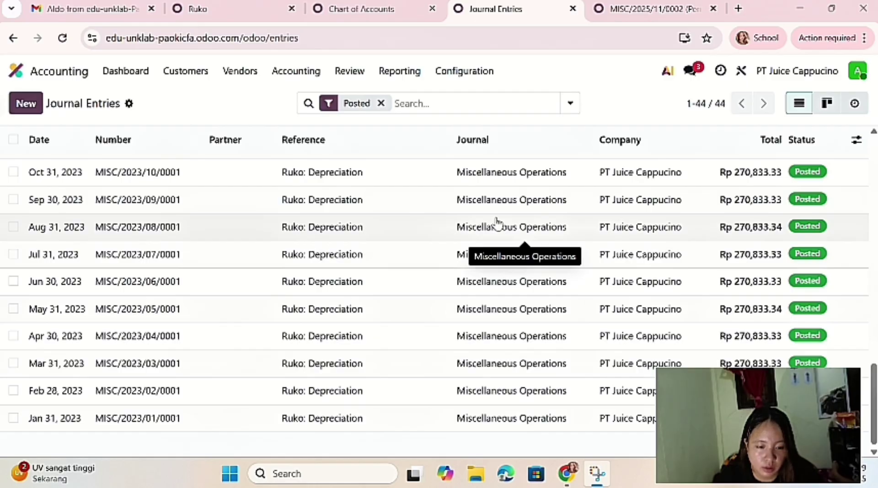
# - Return to the asset form and set the new Juicer asset's Acquisition Date to January 1, 2024
pyautogui.click(197, 8)
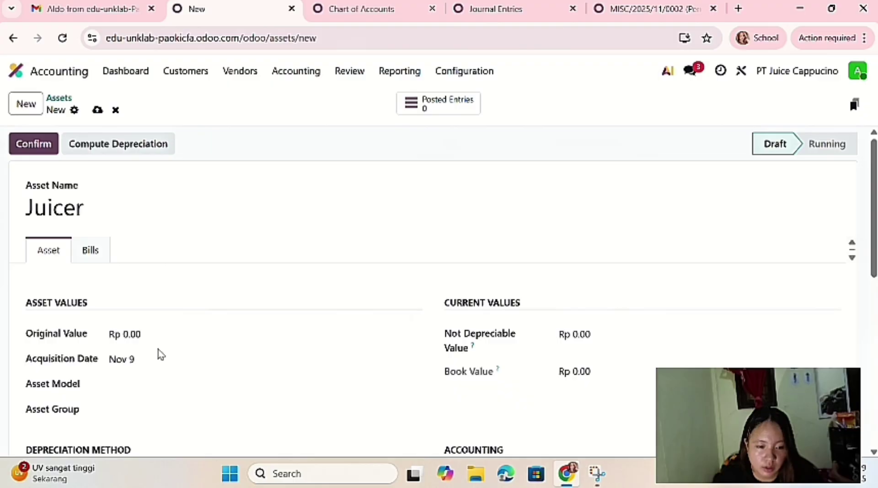
pyautogui.click(161, 352)
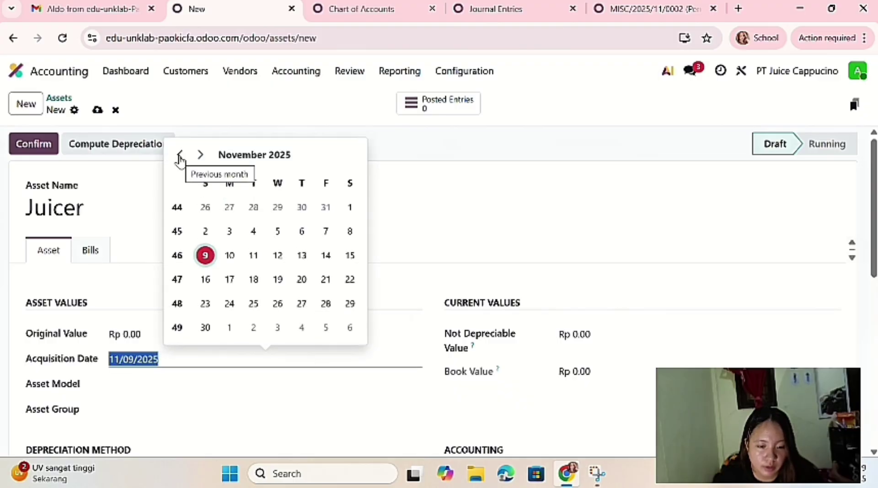
pyautogui.click(237, 155)
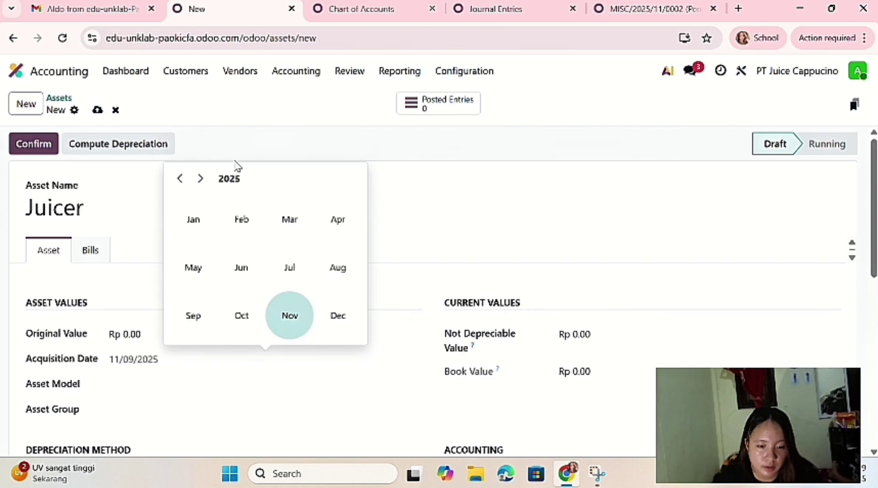
pyautogui.click(184, 180)
pyautogui.click(200, 221)
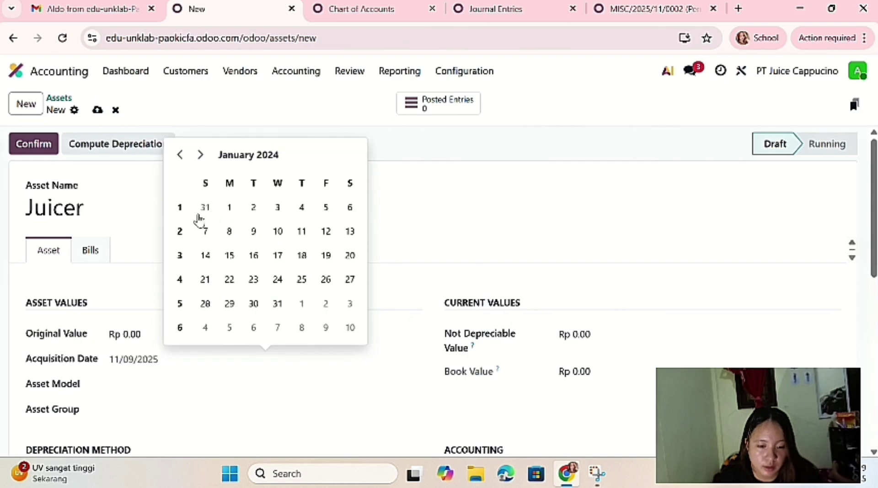
pyautogui.click(223, 208)
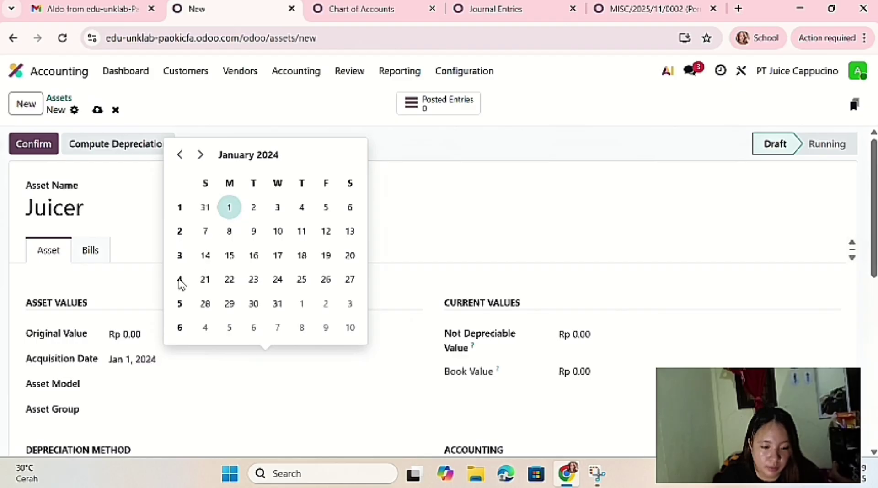
pyautogui.click(178, 381)
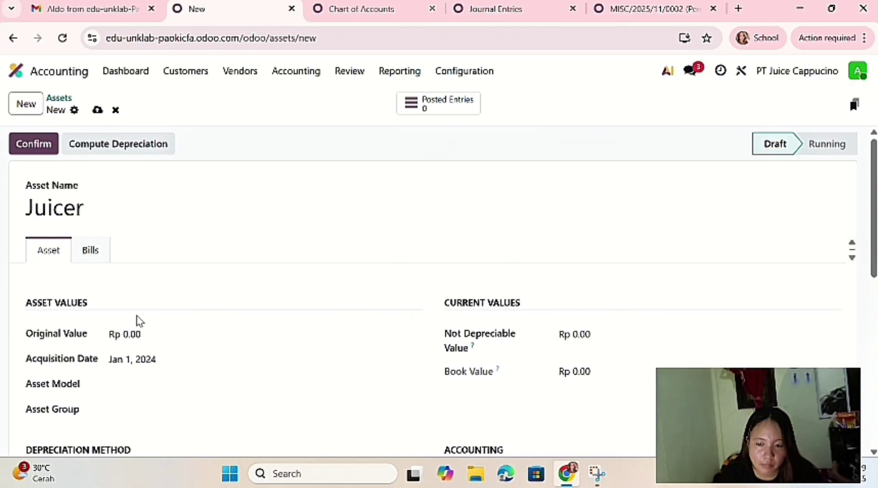
# - Set the Juicer asset's Original Value to Rp 25,000,000
pyautogui.click(133, 333)
pyautogui.press('BackSpace')
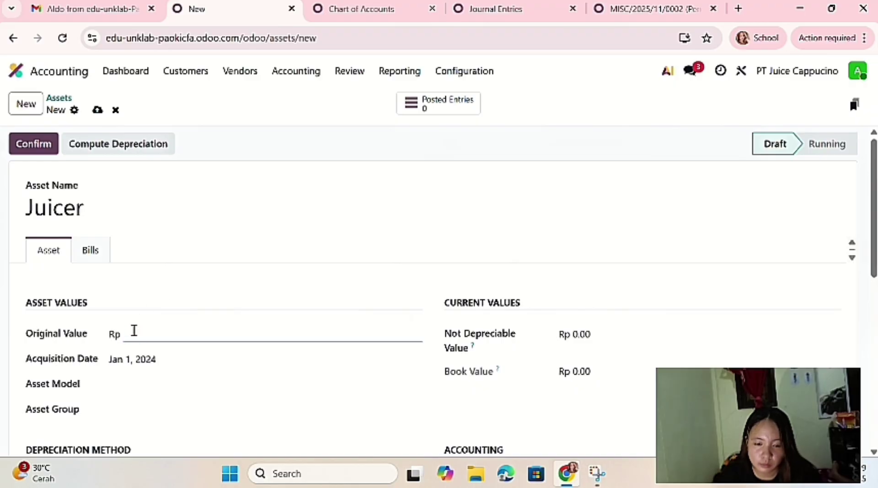
pyautogui.write('5000000')
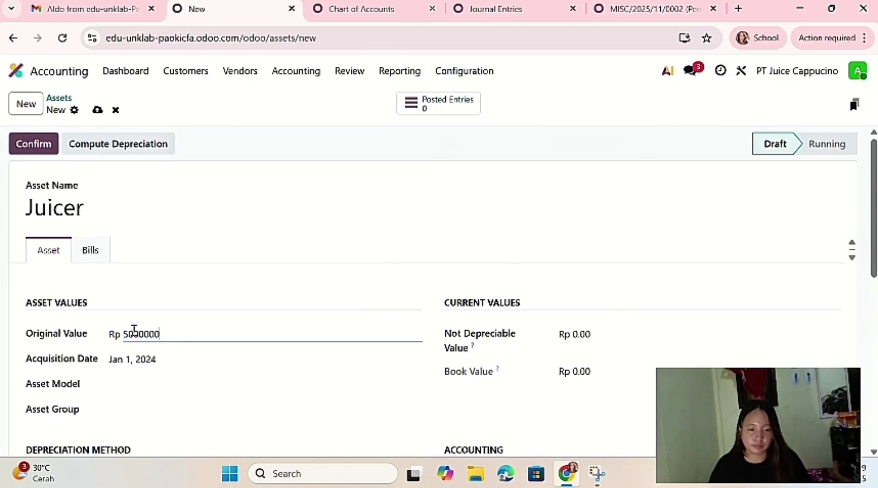
pyautogui.press('BackSpace')
pyautogui.press('BackSpace')
pyautogui.press('BackSpace')
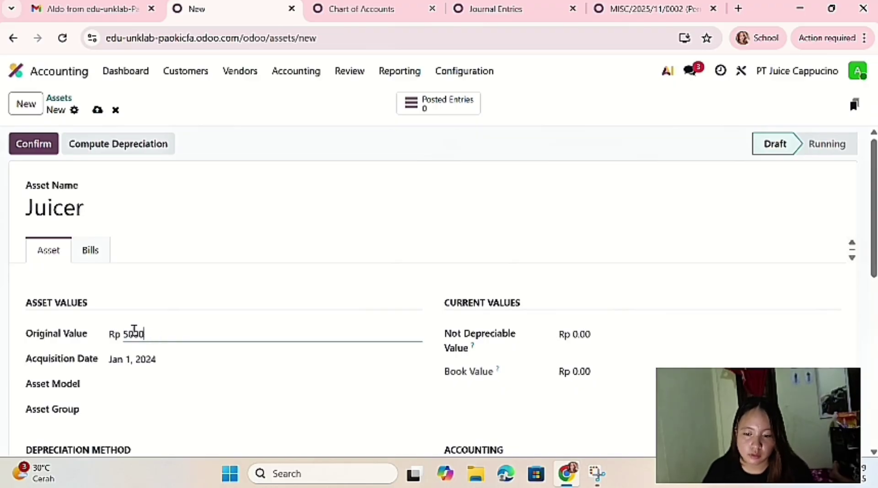
pyautogui.press('BackSpace')
pyautogui.press('BackSpace')
pyautogui.press('BackSpace')
pyautogui.press('BackSpace')
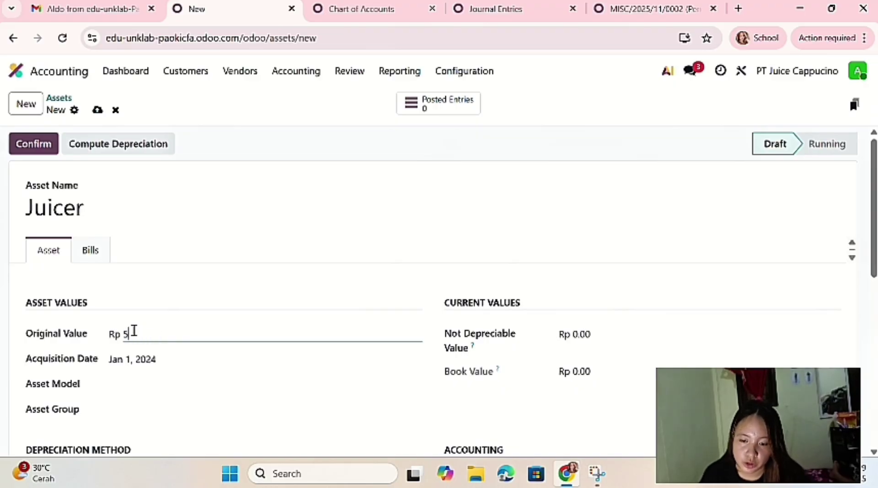
pyautogui.write('2')
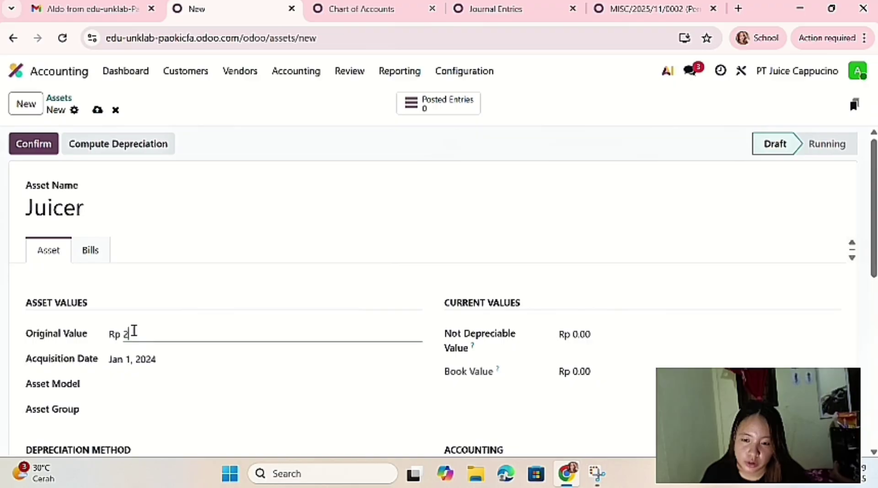
pyautogui.write('5,000,000')
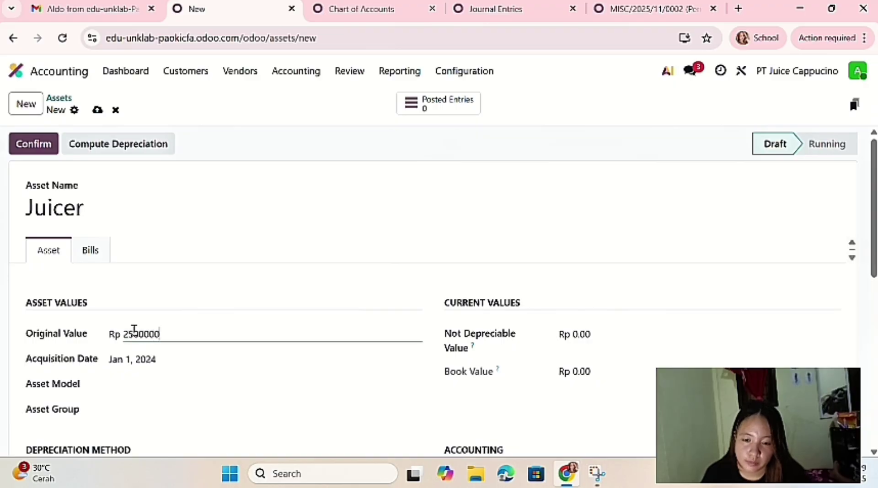
pyautogui.press('Return')
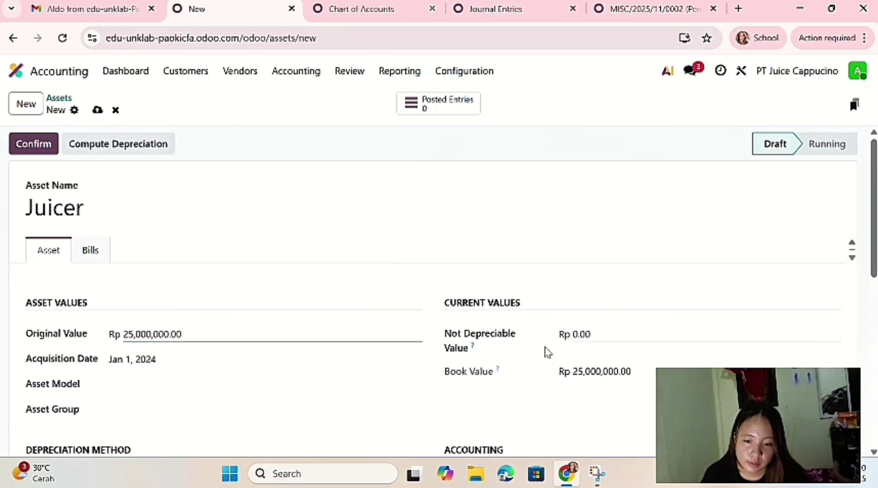
# - Set the Juicer asset's Not Depreciable Value to Rp 2,500,000
pyautogui.click(592, 337)
pyautogui.press('BackSpace')
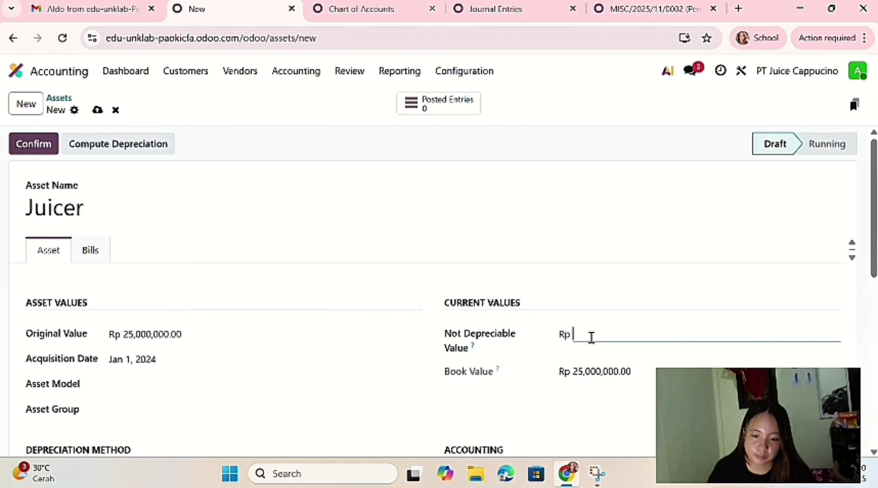
pyautogui.write('2500000')
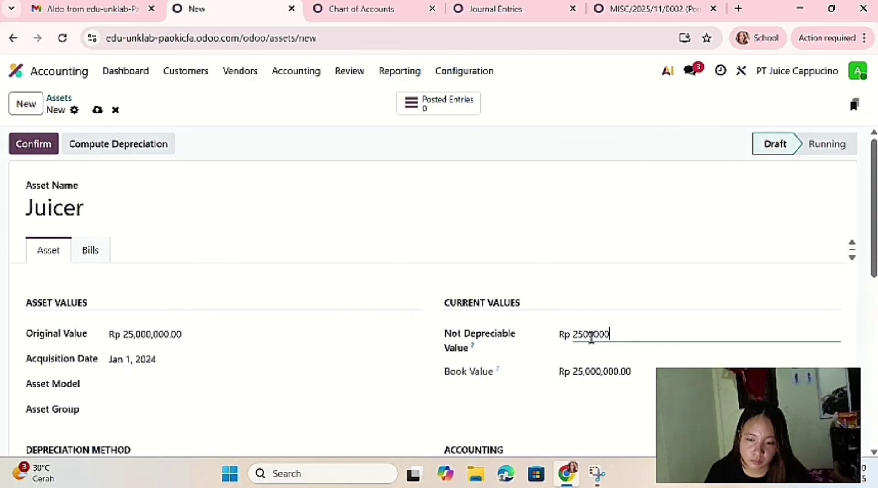
pyautogui.press('Return')
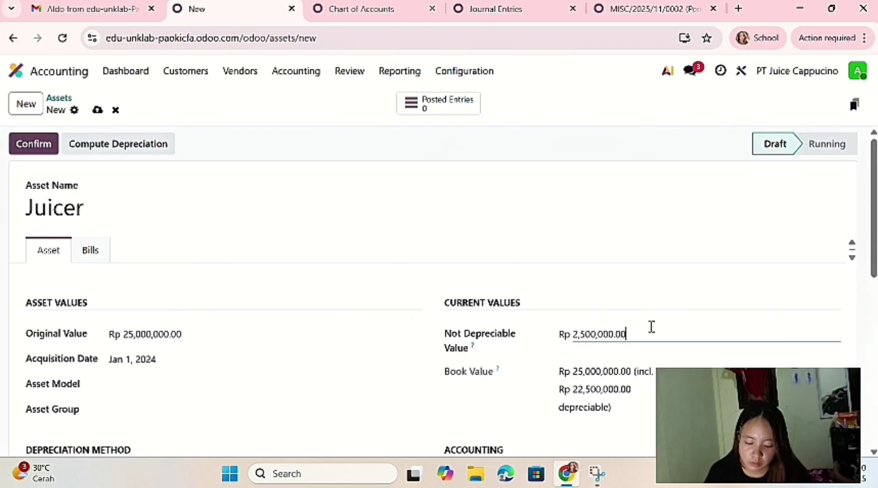
pyautogui.scroll(-2, 128, 378)
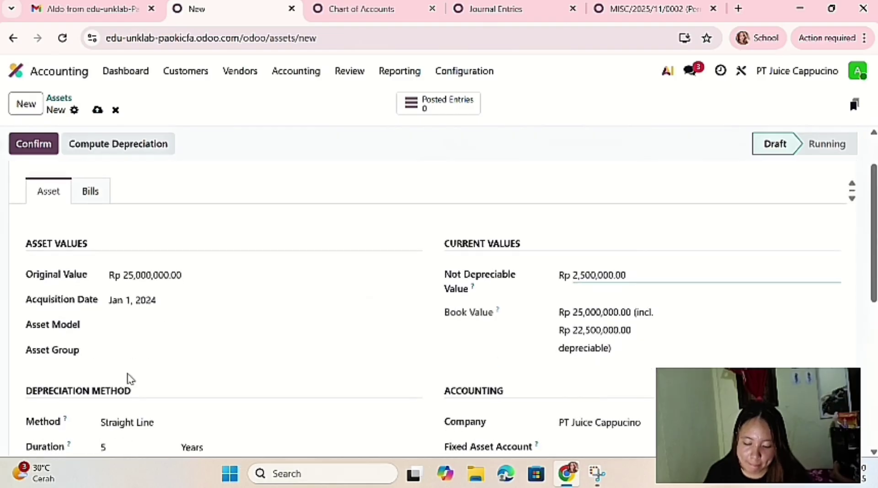
# - Set the Juicer asset's depreciation duration to 60 Months
pyautogui.scroll(1, 127, 379)
pyautogui.scroll(-1, 127, 379)
pyautogui.click(129, 406)
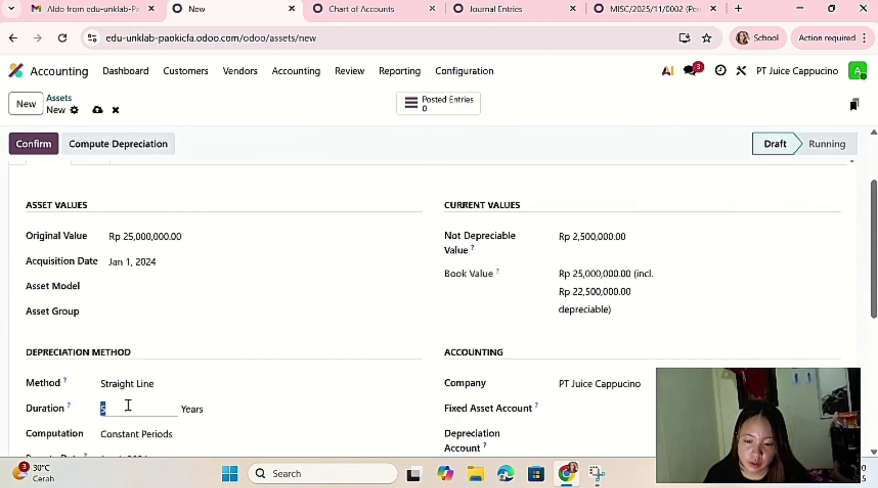
pyautogui.press('BackSpace')
pyautogui.write('60')
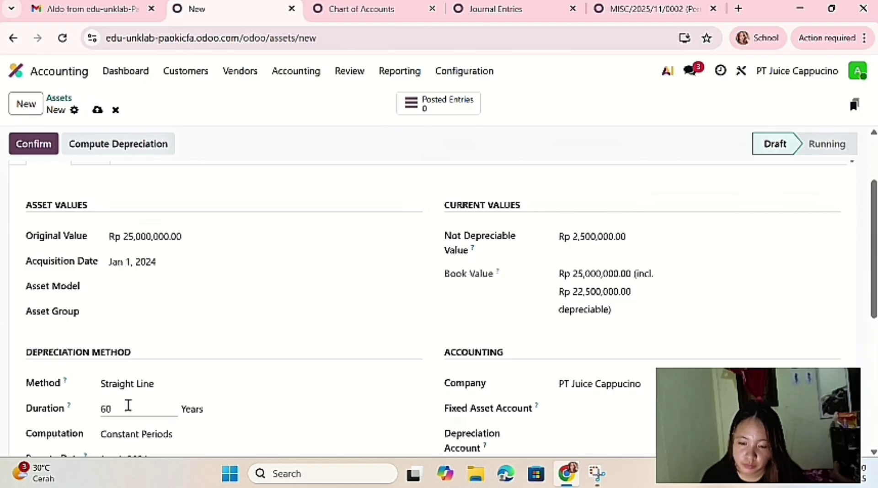
pyautogui.click(195, 410)
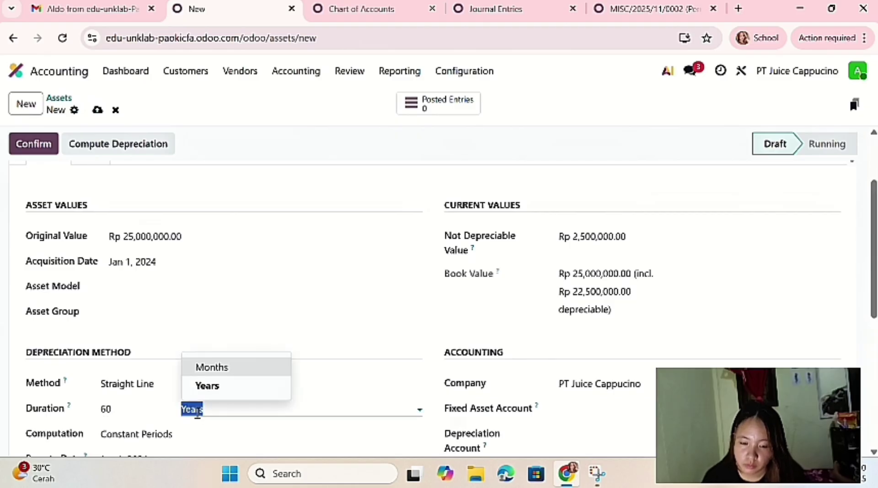
pyautogui.click(209, 371)
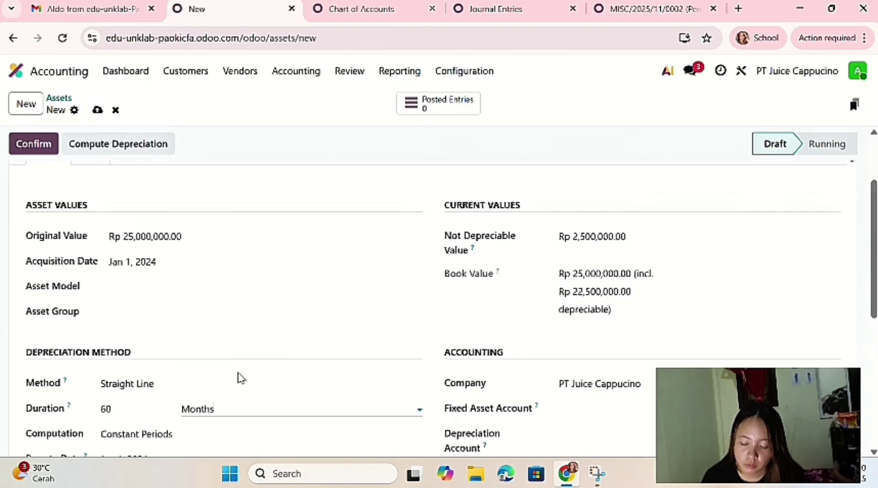
# - Set the Juicer asset's Fixed Asset Account to 12130 Peralatan Pabrik
pyautogui.scroll(-2, 359, 400)
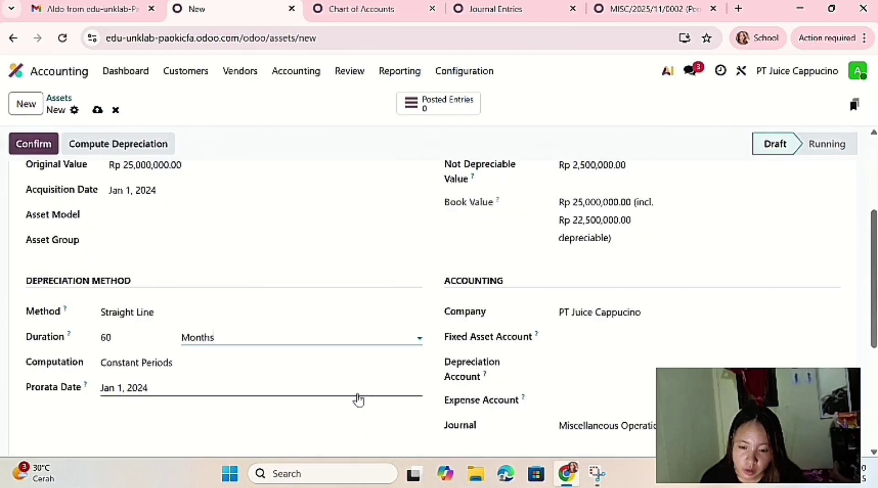
pyautogui.scroll(-1, 358, 400)
pyautogui.scroll(-1, 359, 400)
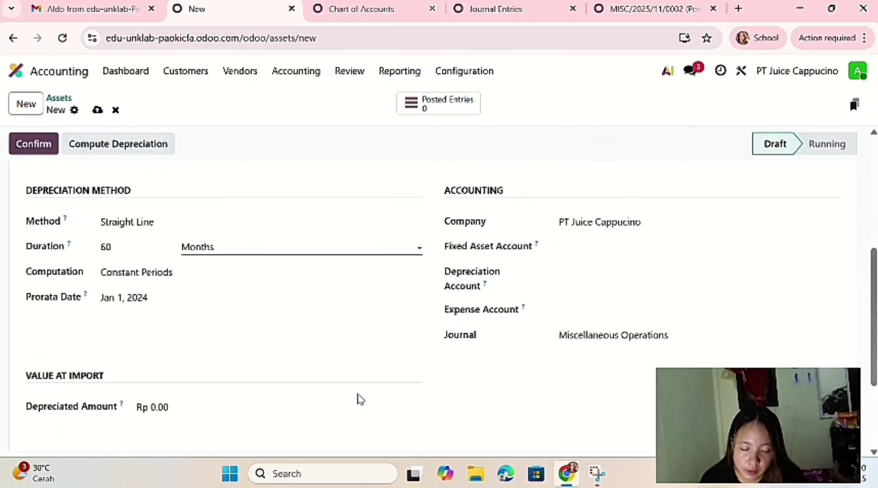
pyautogui.scroll(1, 358, 400)
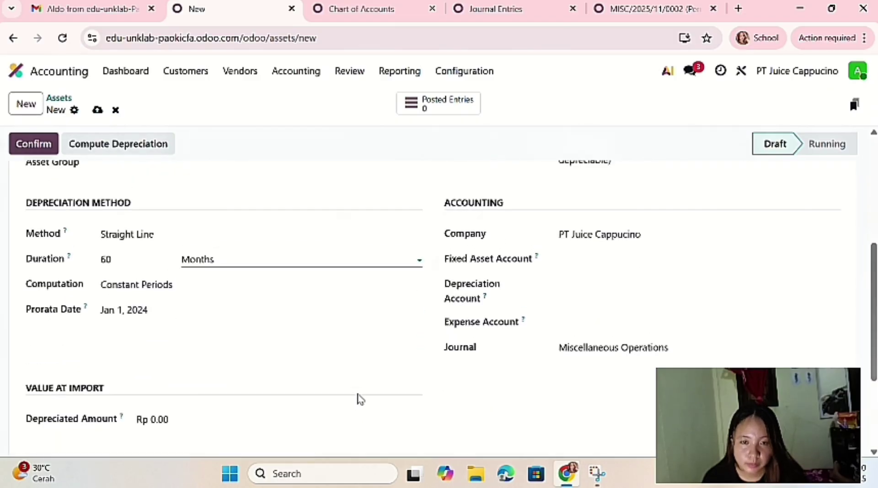
pyautogui.click(592, 256)
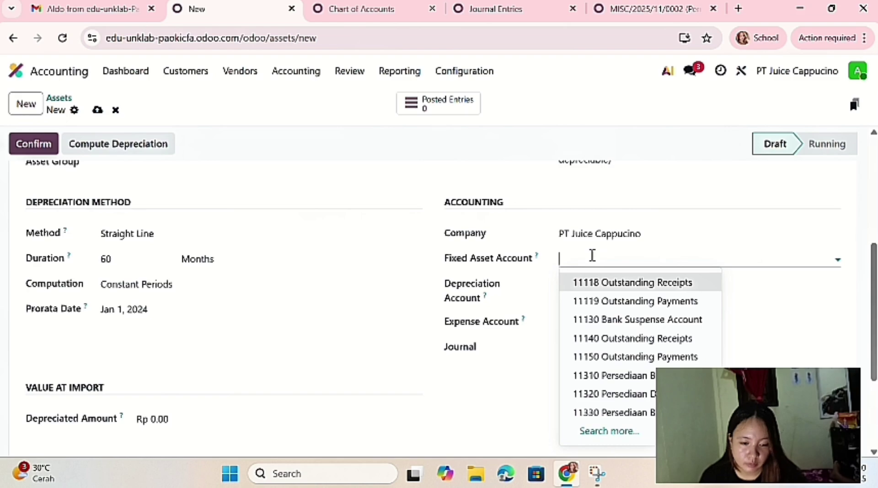
pyautogui.write('perl')
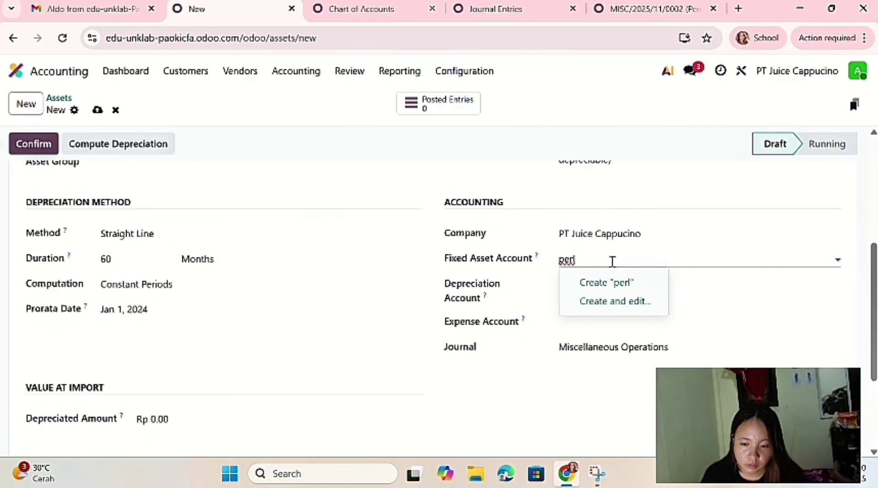
pyautogui.press('BackSpace')
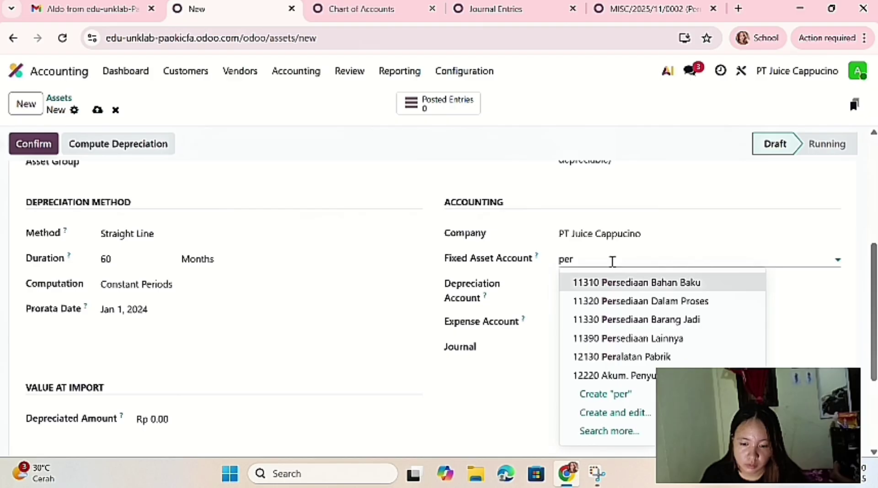
pyautogui.click(647, 357)
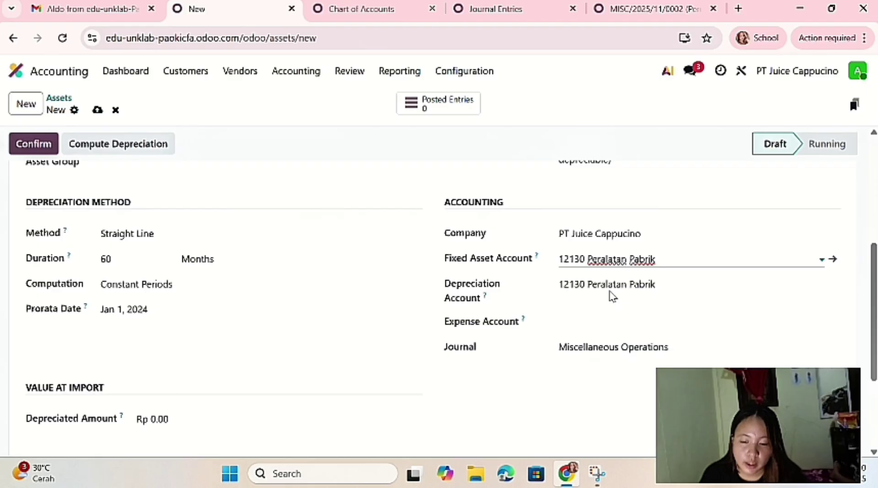
# - Change the Juicer asset's Depreciation Account to 12220 Akum. Penyusutan Peralatan Pabrik
pyautogui.click(659, 284)
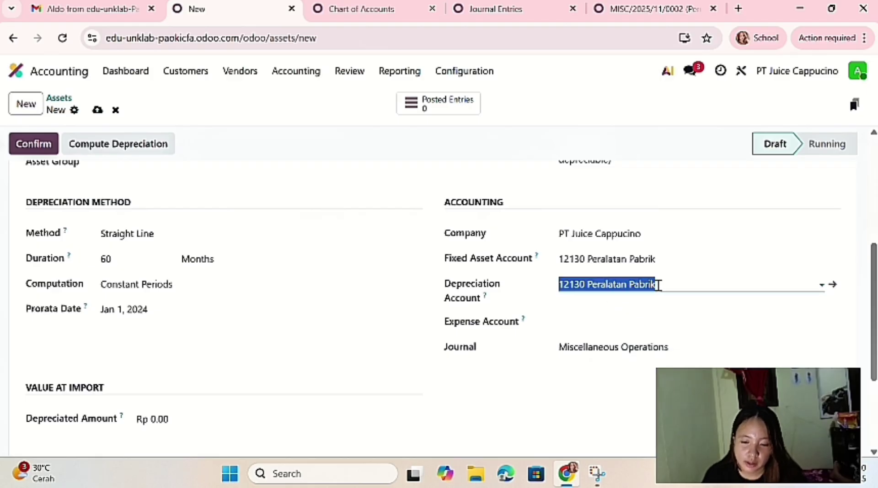
pyautogui.press('BackSpace')
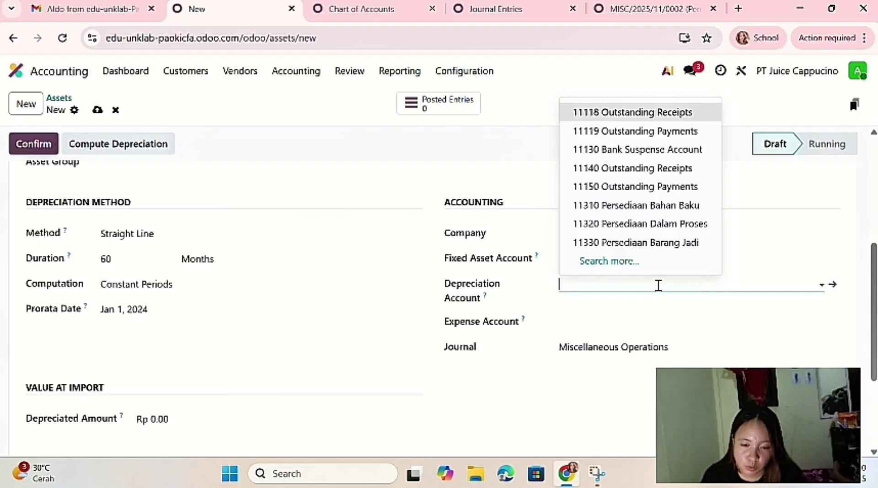
pyautogui.write('aku')
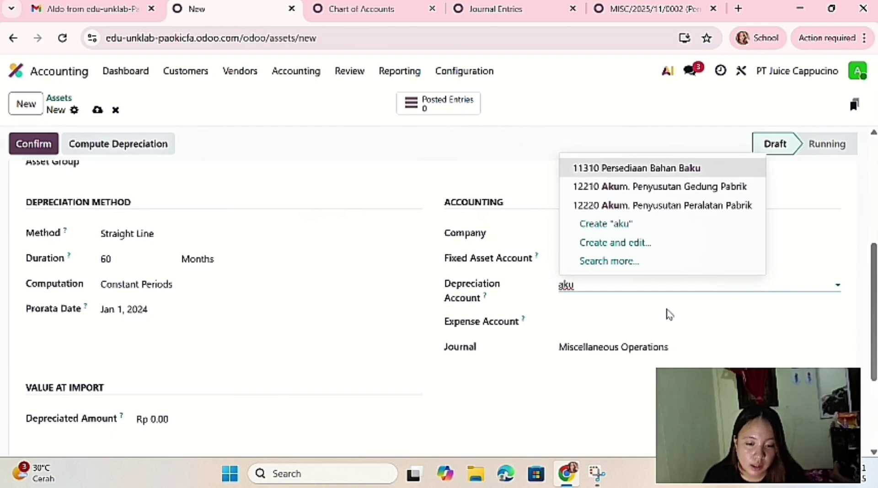
pyautogui.click(708, 207)
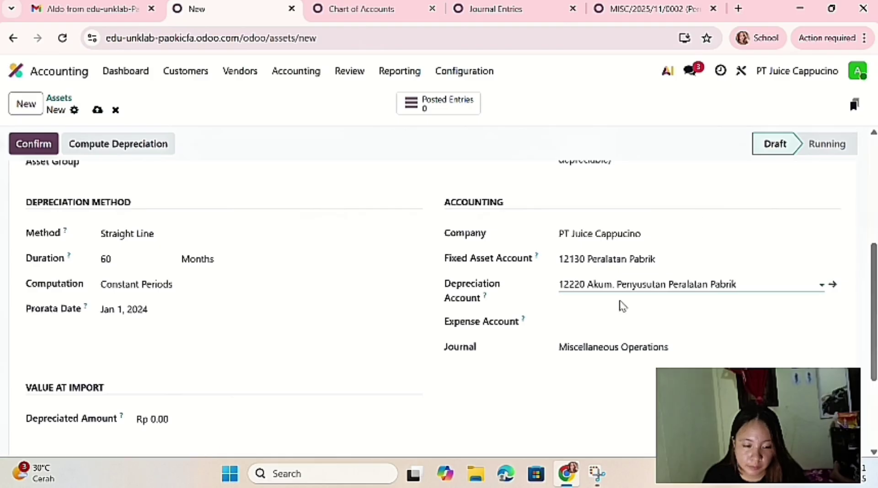
# - Set the Juicer asset's Expense Account to 53140 Beban Penyusutan Peralatan
pyautogui.click(613, 322)
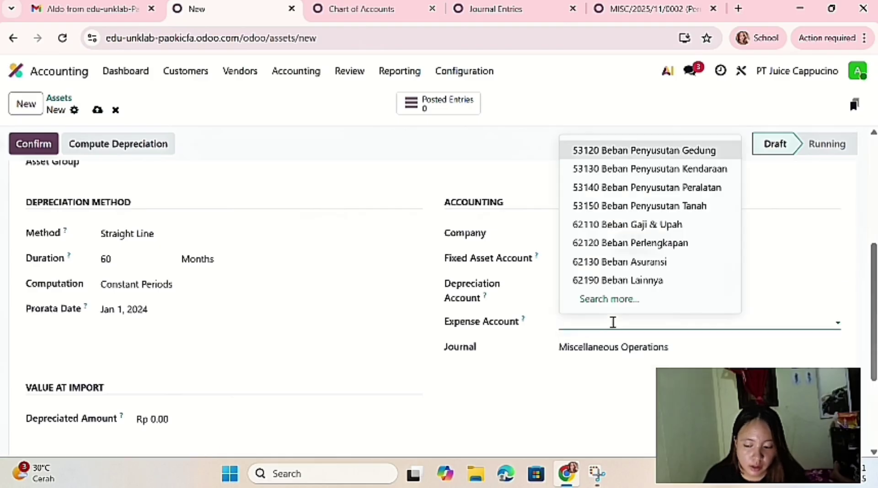
pyautogui.write('beb')
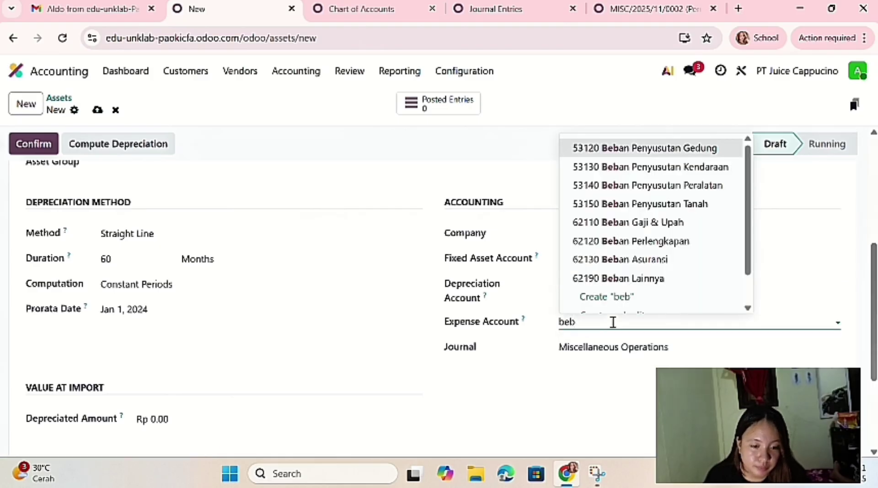
pyautogui.click(669, 187)
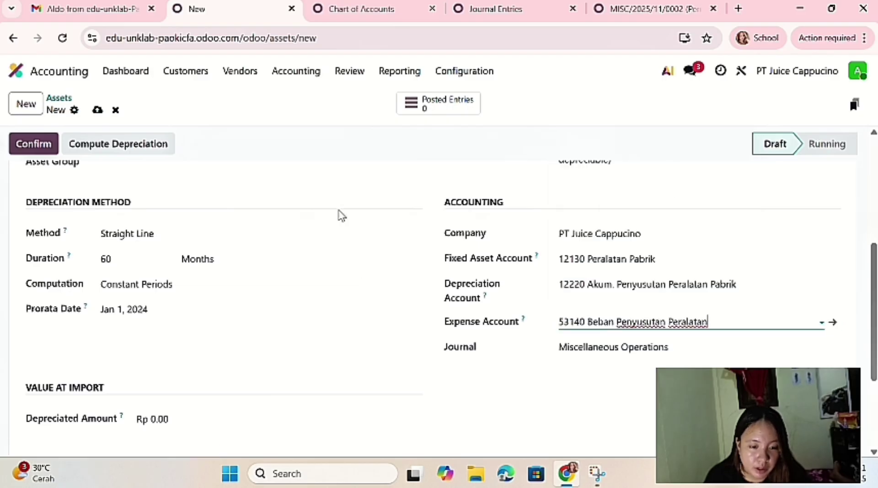
# - Compute the Juicer asset's depreciation and check the schedule on its Depreciation Board
pyautogui.scroll(2, 341, 215)
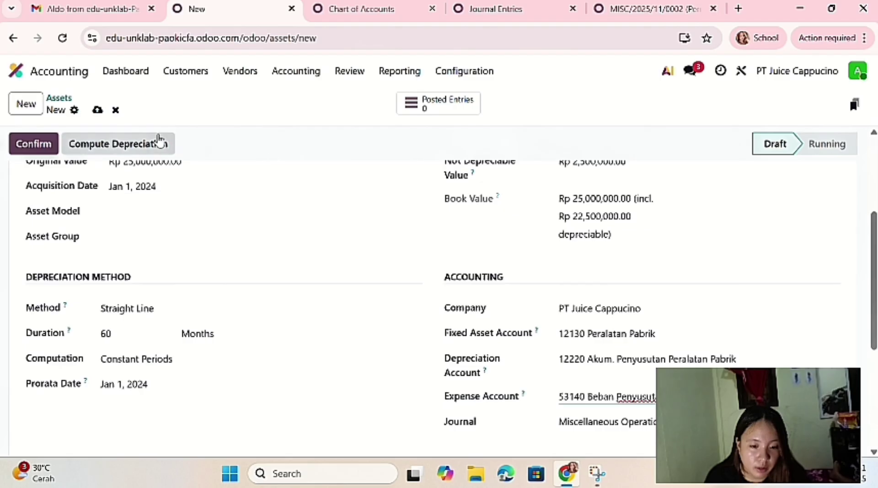
pyautogui.click(142, 146)
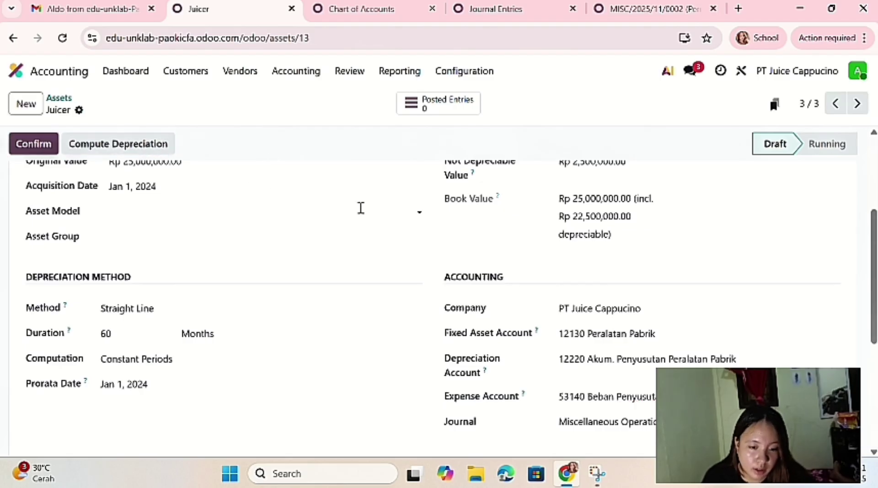
pyautogui.scroll(2, 353, 208)
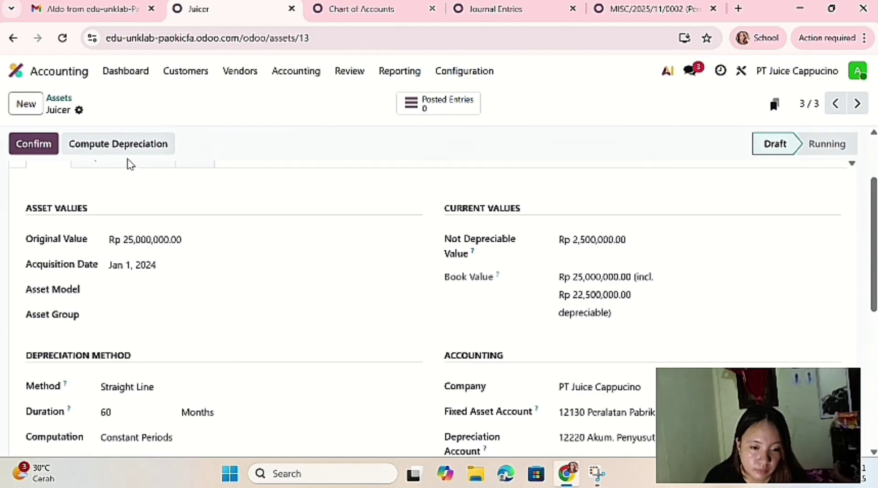
pyautogui.scroll(2, 127, 163)
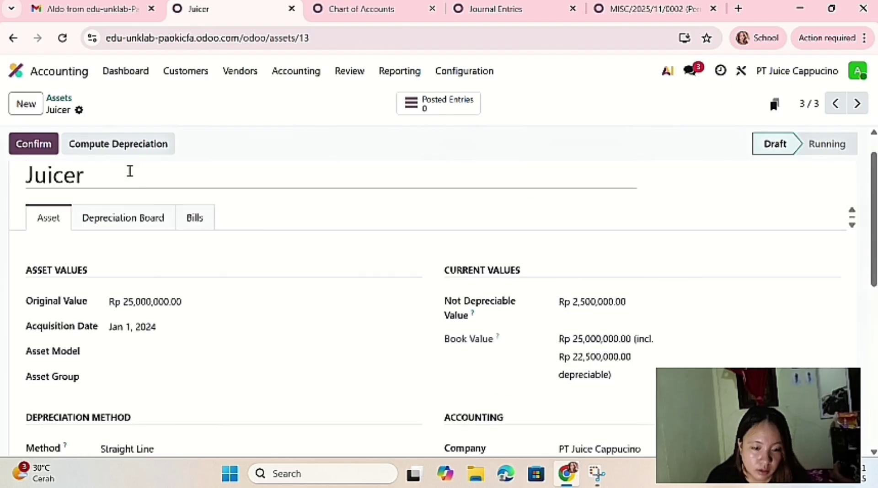
pyautogui.click(138, 223)
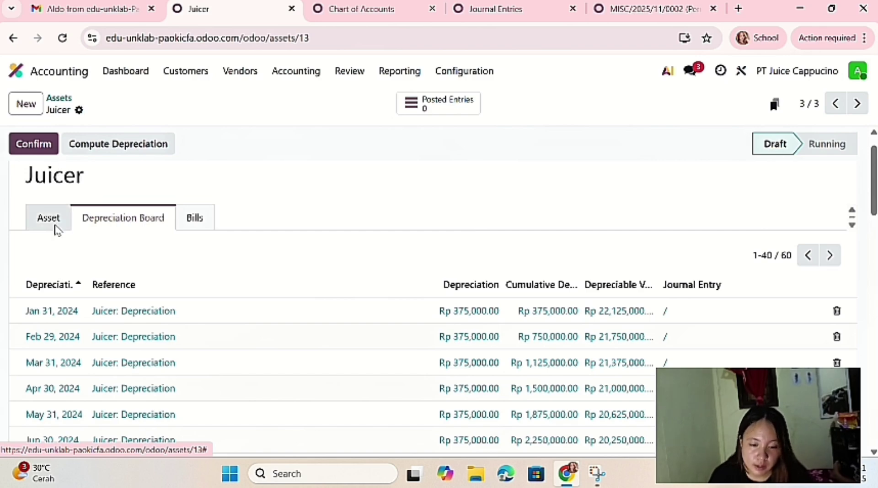
pyautogui.click(54, 228)
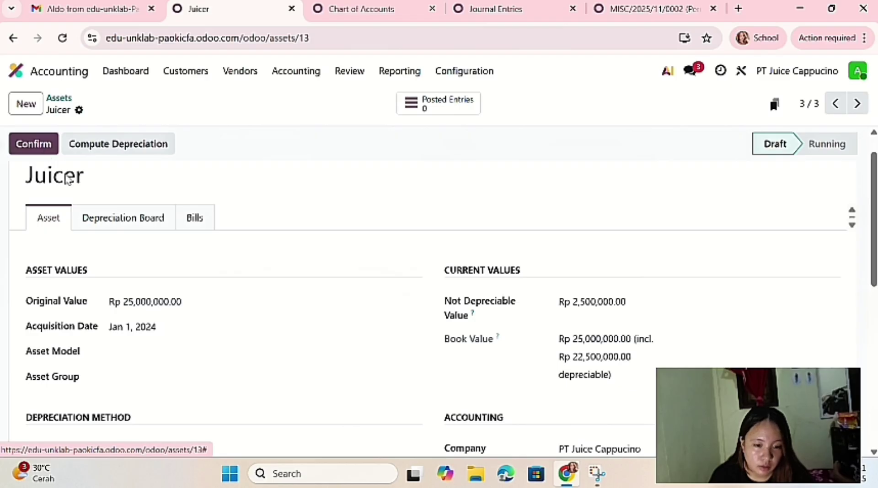
# - Return to the Juicer asset's details and confirm the asset so it starts running
pyautogui.scroll(-2, 129, 290)
pyautogui.scroll(1, 102, 261)
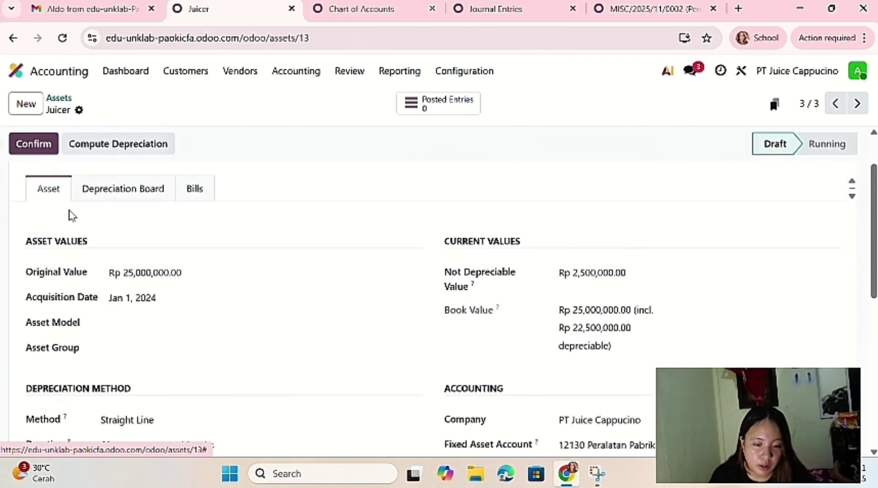
pyautogui.click(40, 155)
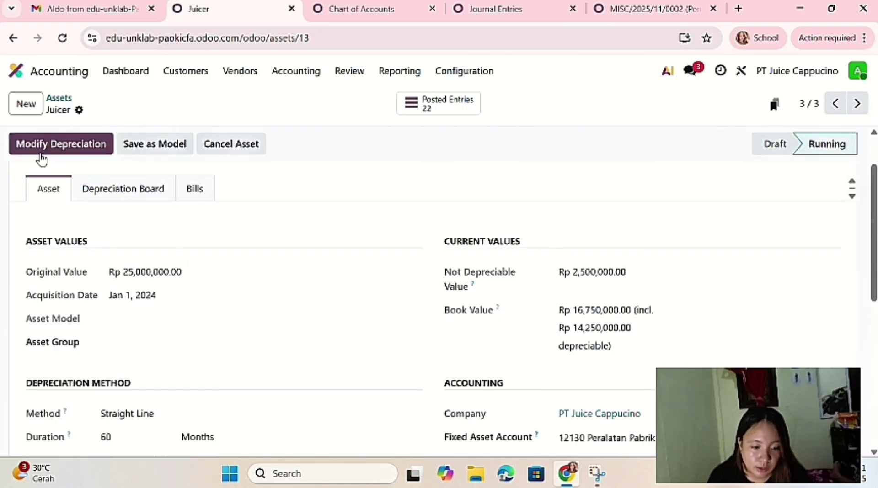
# - Create another new asset and name it Komputer
pyautogui.scroll(1, 288, 225)
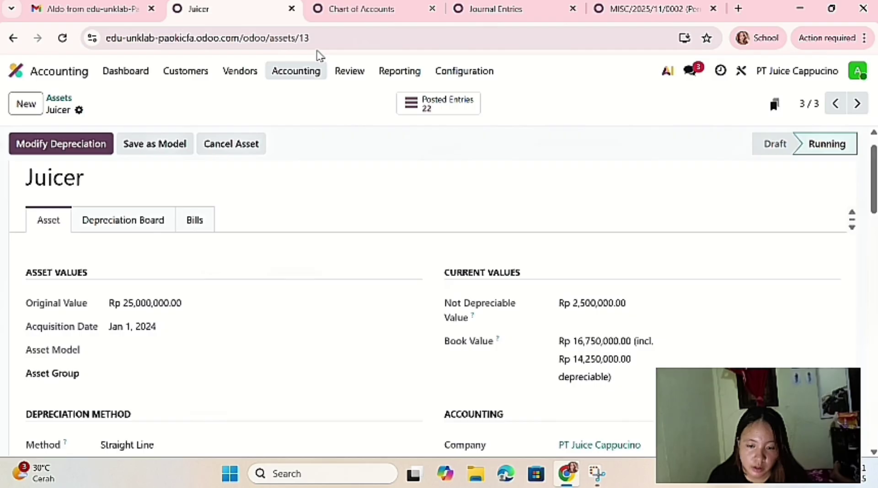
pyautogui.click(28, 106)
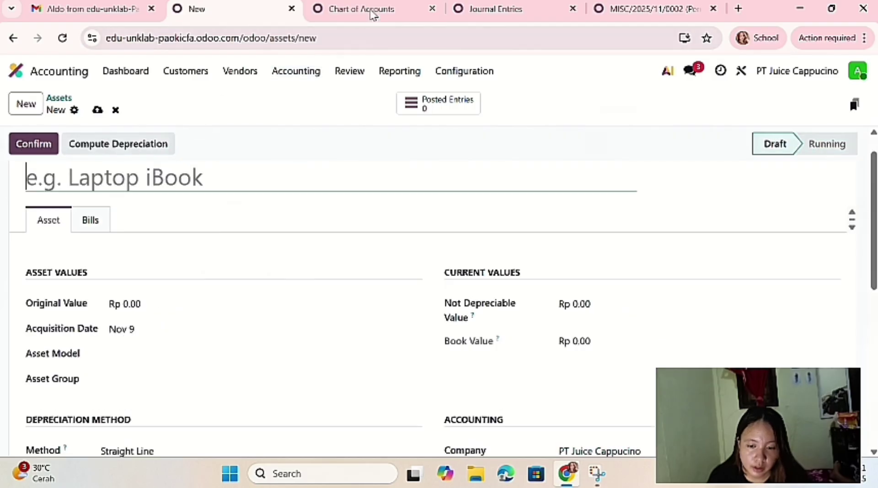
pyautogui.click(79, 210)
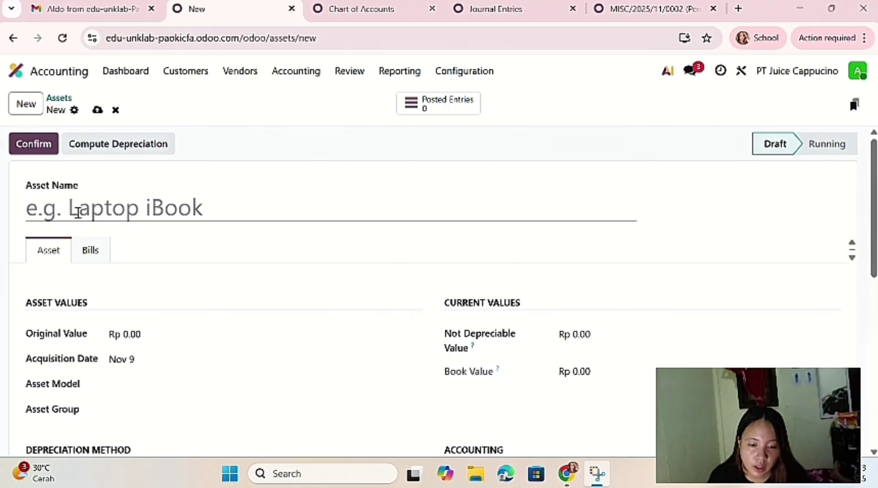
pyautogui.write('Kom')
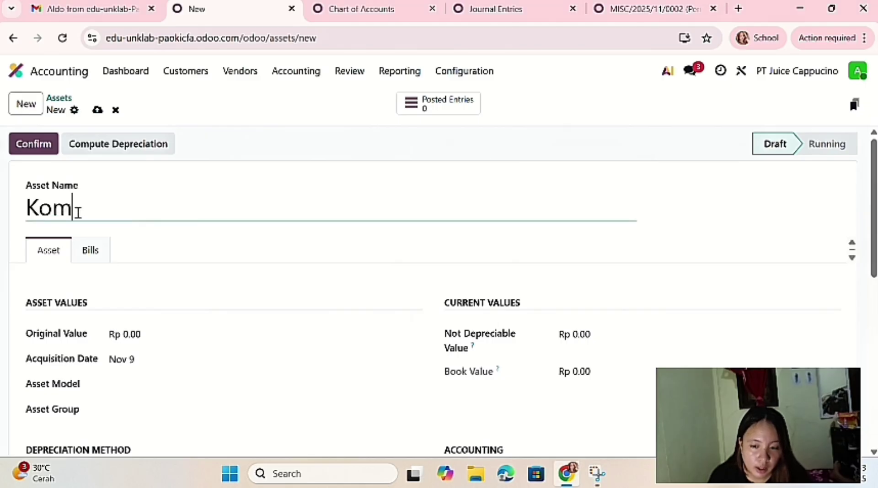
pyautogui.write('pute')
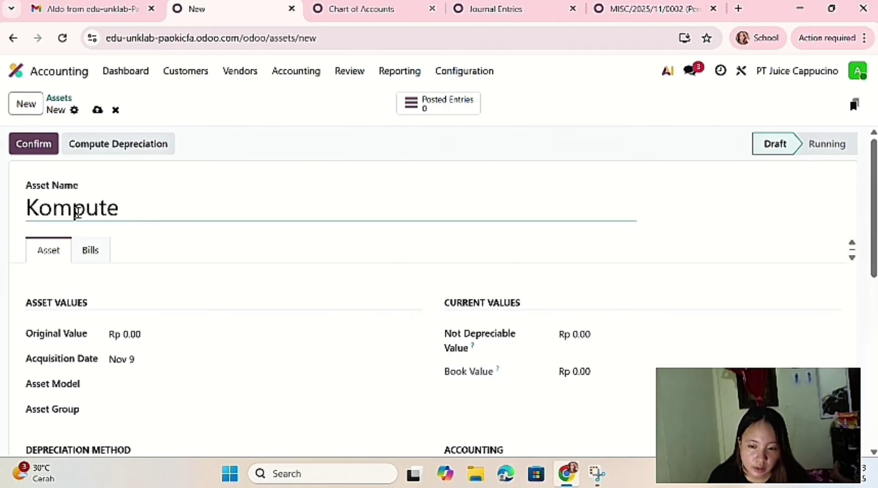
pyautogui.write('r')
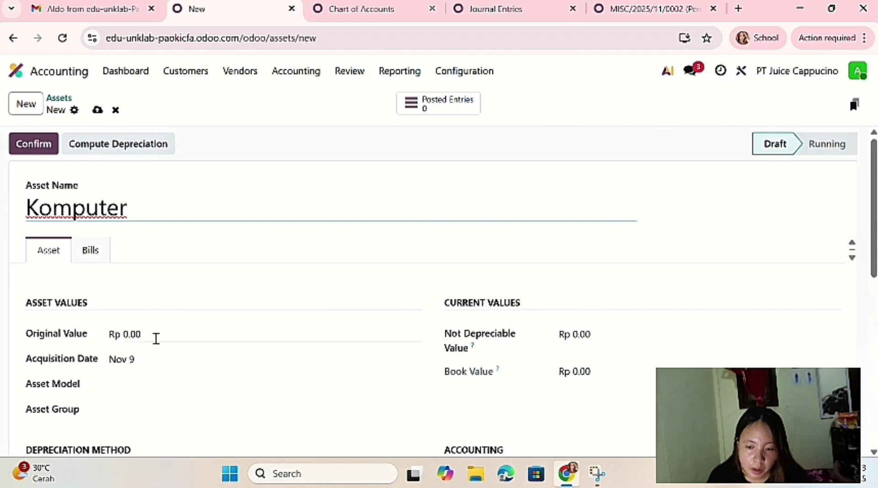
# - Enter 15000000 as the Komputer asset's Original Value in rupiah
pyautogui.click(156, 339)
pyautogui.press('BackSpace')
pyautogui.write('1')
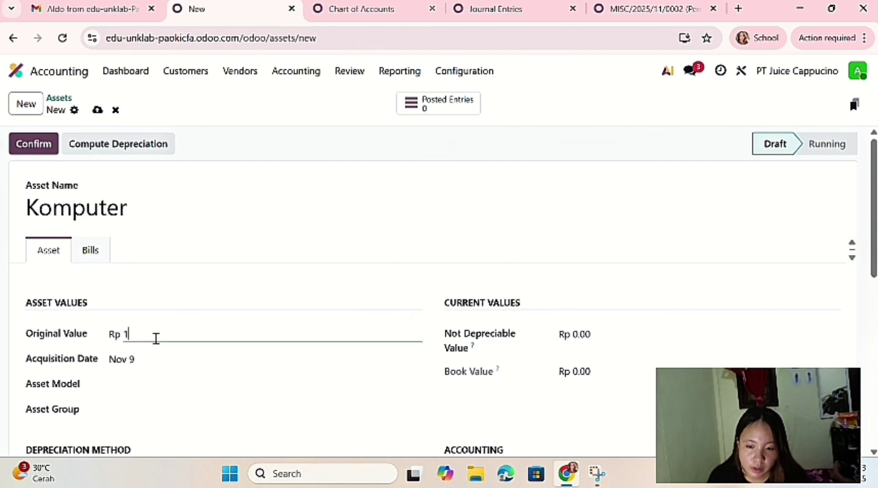
pyautogui.write('5')
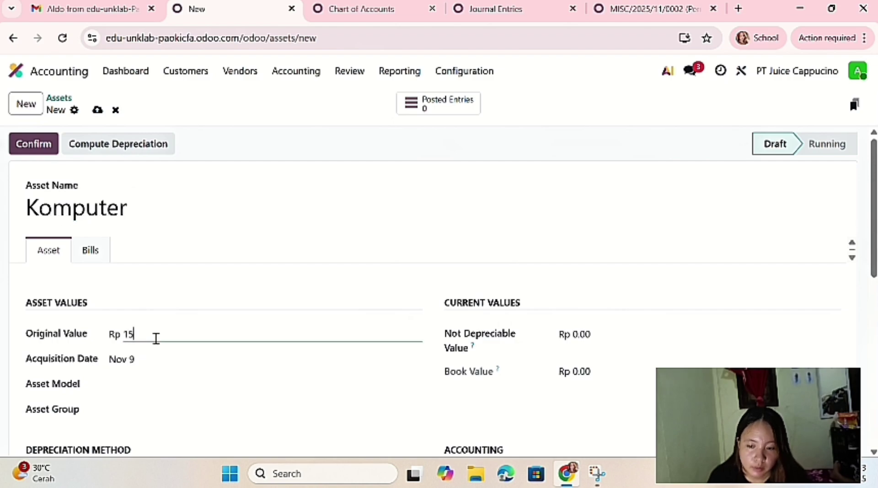
pyautogui.write('000000')
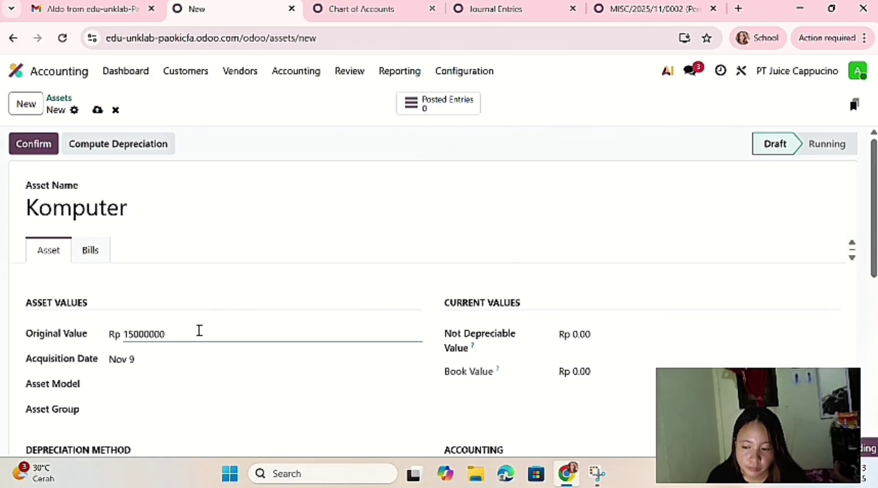
# - Set the Komputer asset's Acquisition Date to January 1, 2025
pyautogui.scroll(-1, 233, 386)
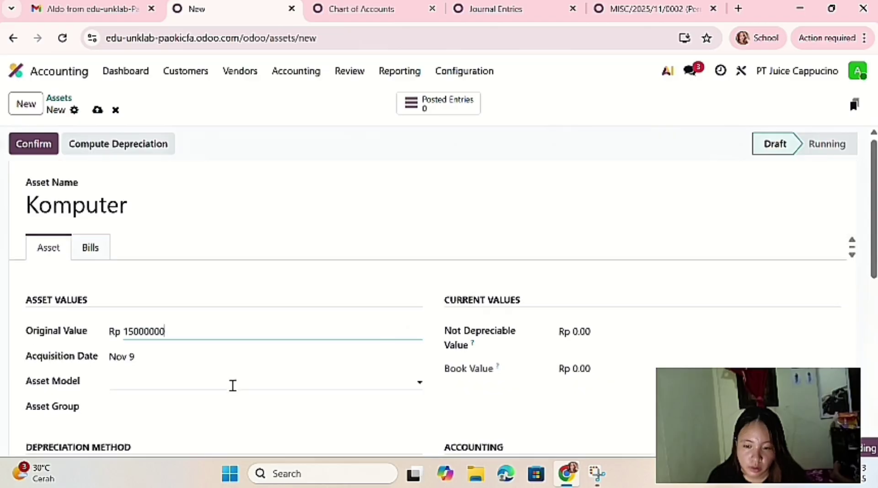
pyautogui.scroll(-1, 229, 385)
pyautogui.click(150, 307)
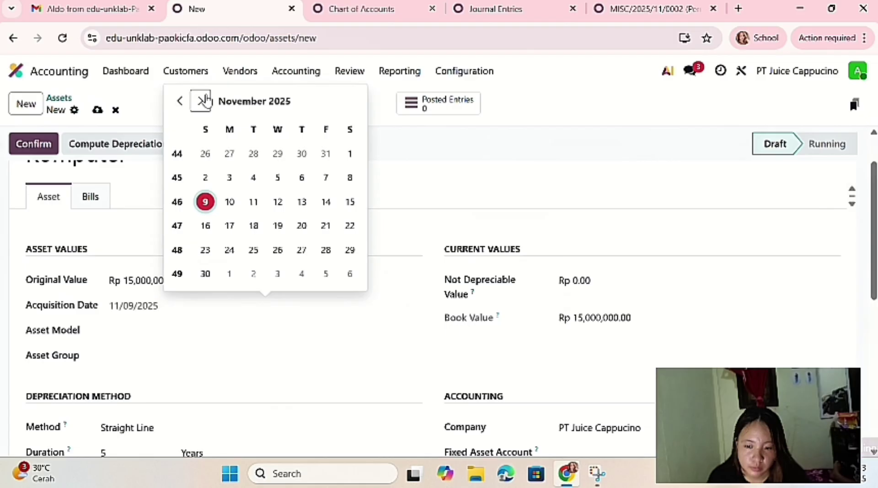
pyautogui.click(201, 100)
pyautogui.click(202, 101)
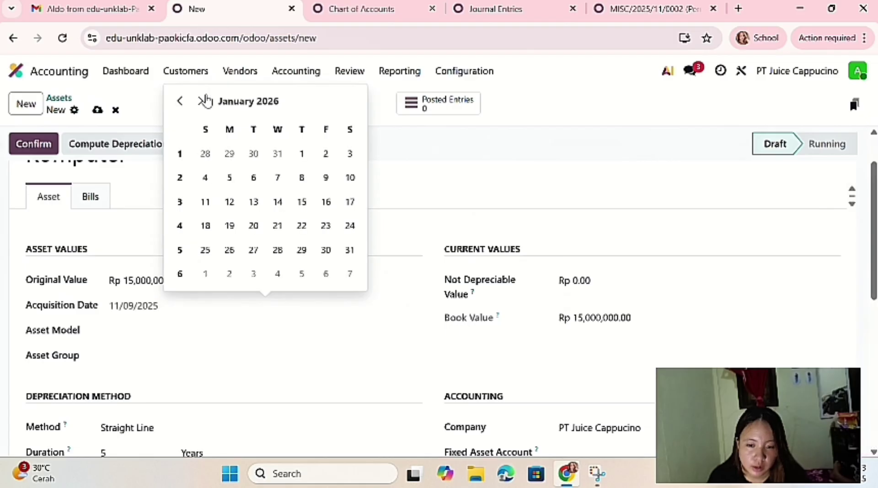
pyautogui.click(179, 101)
pyautogui.click(245, 101)
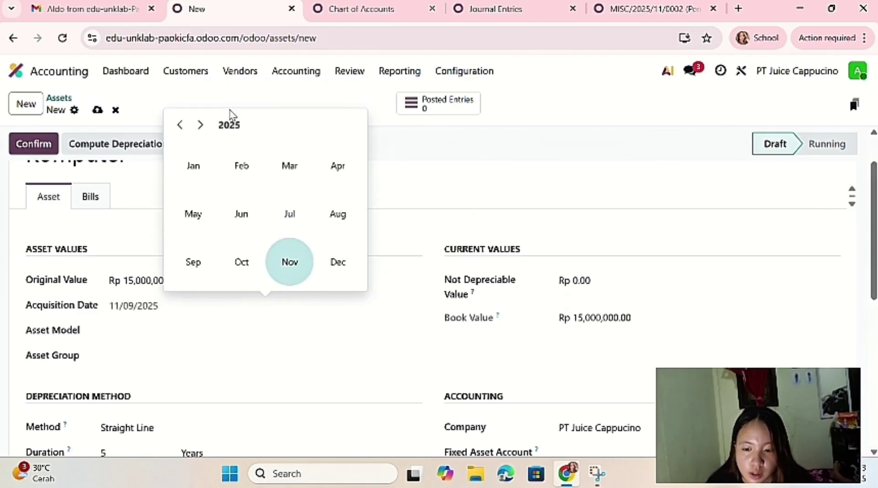
pyautogui.click(196, 166)
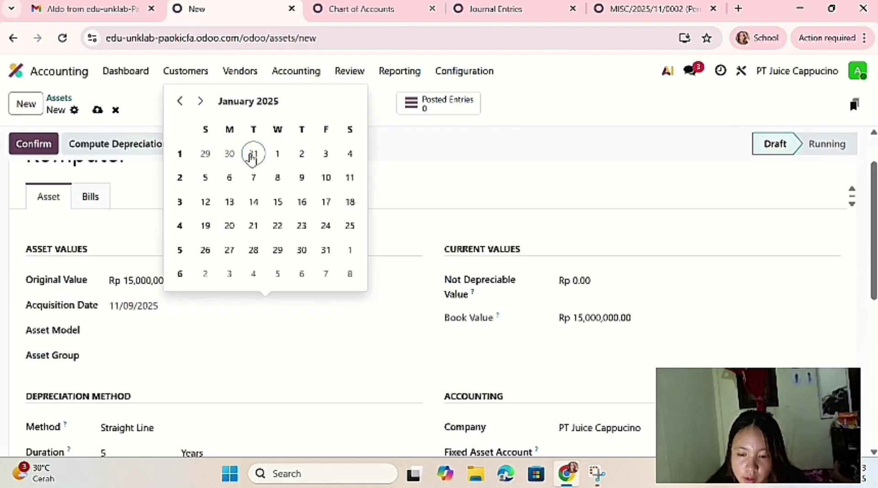
pyautogui.click(274, 158)
pyautogui.click(197, 347)
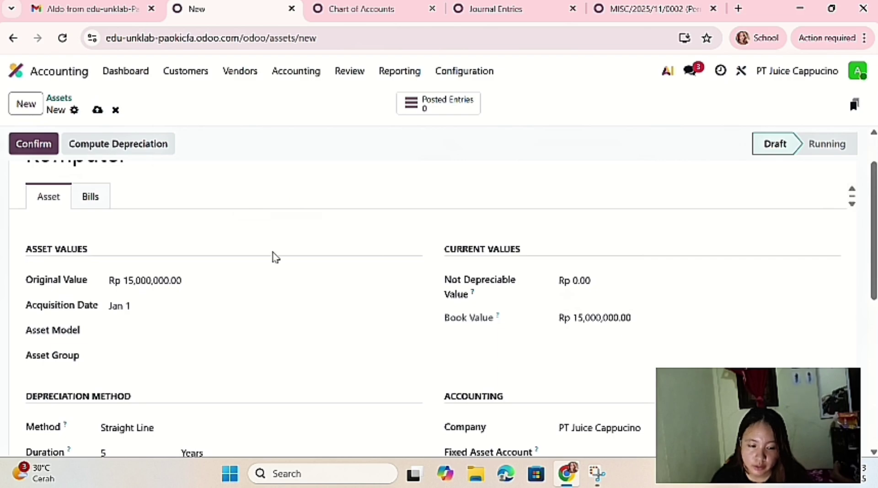
# - Enter 2,500,000 rupiah as the Komputer asset's Not Depreciable Value
pyautogui.click(583, 277)
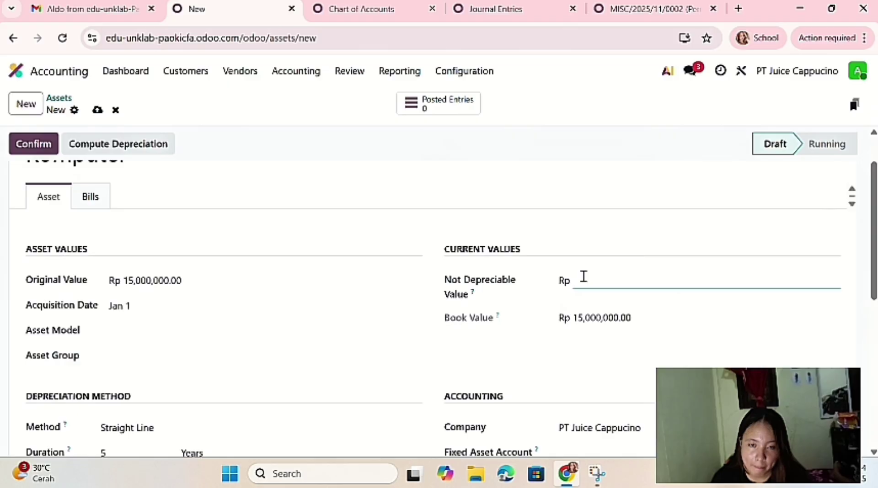
pyautogui.write('25')
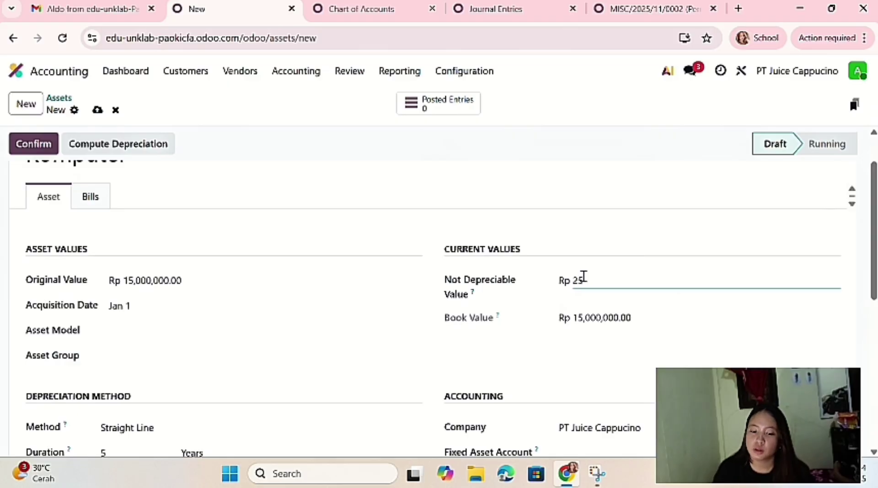
pyautogui.write('00000')
pyautogui.press('Return')
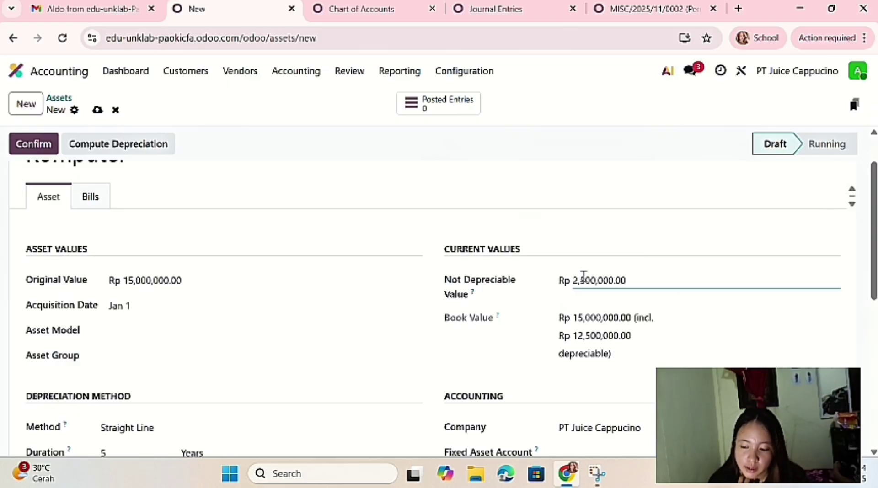
# - Assign 12130 Peralatan Pabrik as the Komputer asset's Fixed Asset Account
pyautogui.scroll(-1, 457, 345)
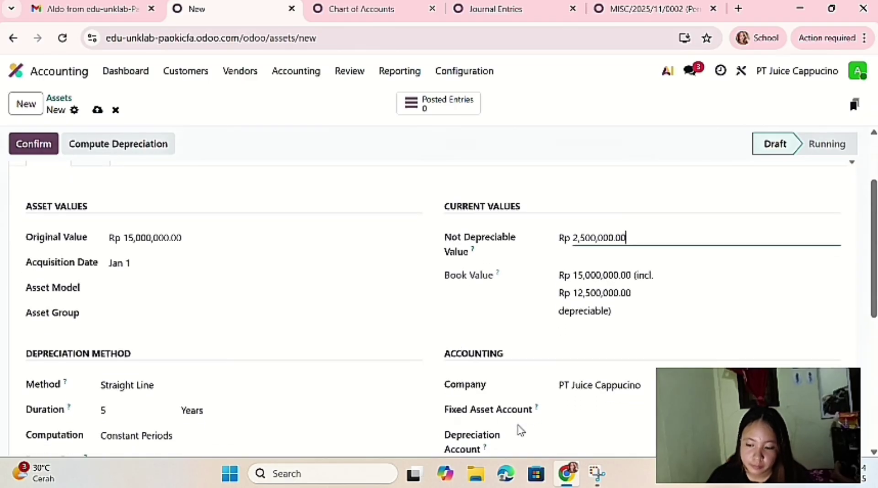
pyautogui.scroll(-1, 598, 404)
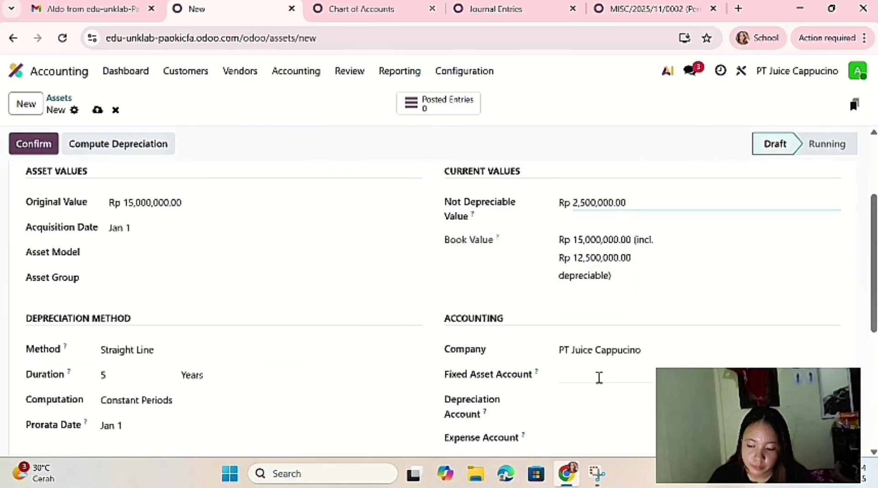
pyautogui.click(598, 376)
pyautogui.write('per')
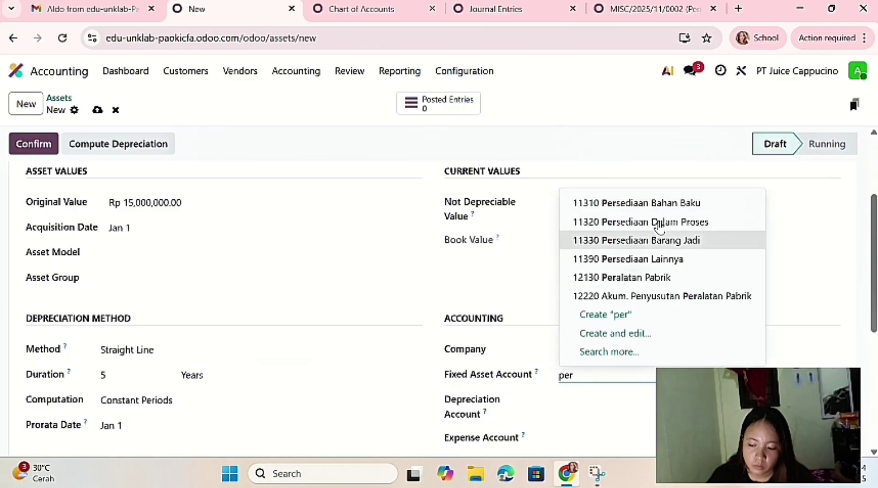
pyautogui.click(672, 277)
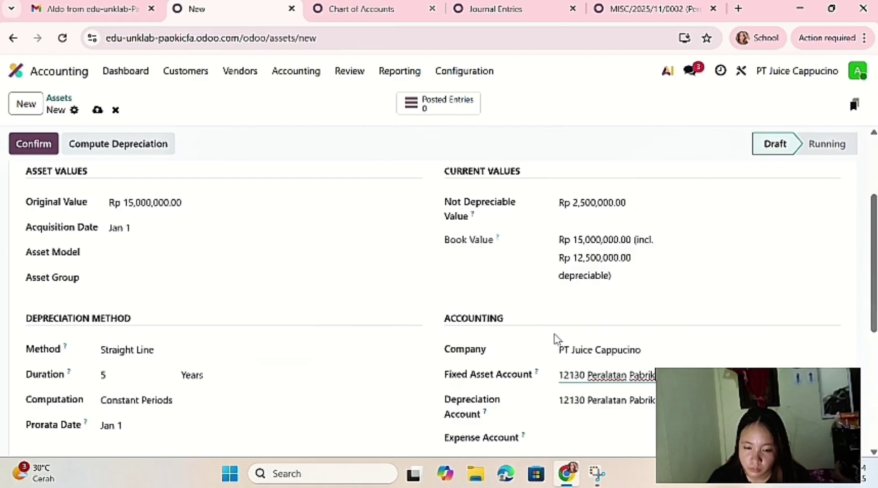
pyautogui.scroll(-1, 620, 375)
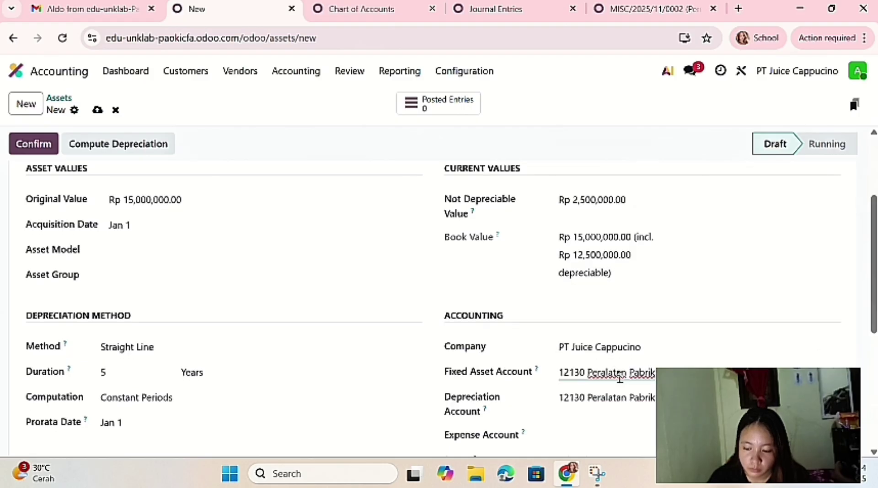
pyautogui.click(619, 375)
# - Assign 53140 Beban Penyusutan Peralatan as the Komputer asset's Expense Account
pyautogui.scroll(-1, 636, 366)
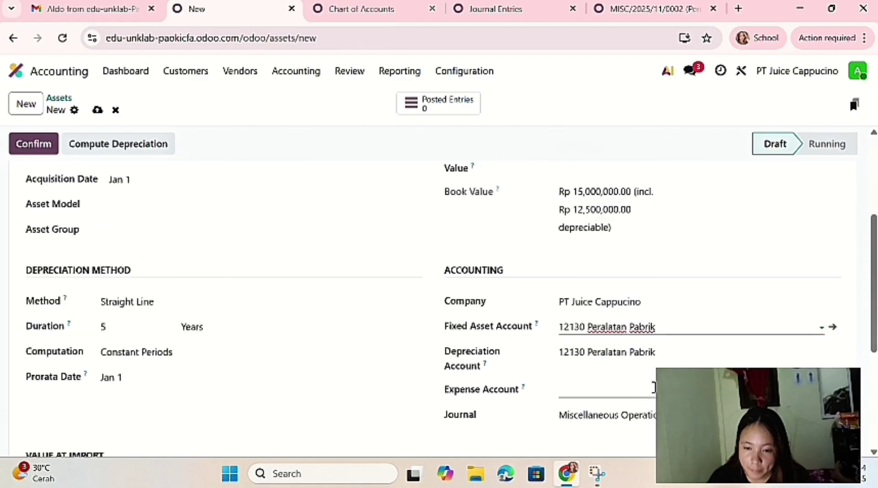
pyautogui.click(653, 388)
pyautogui.write('per')
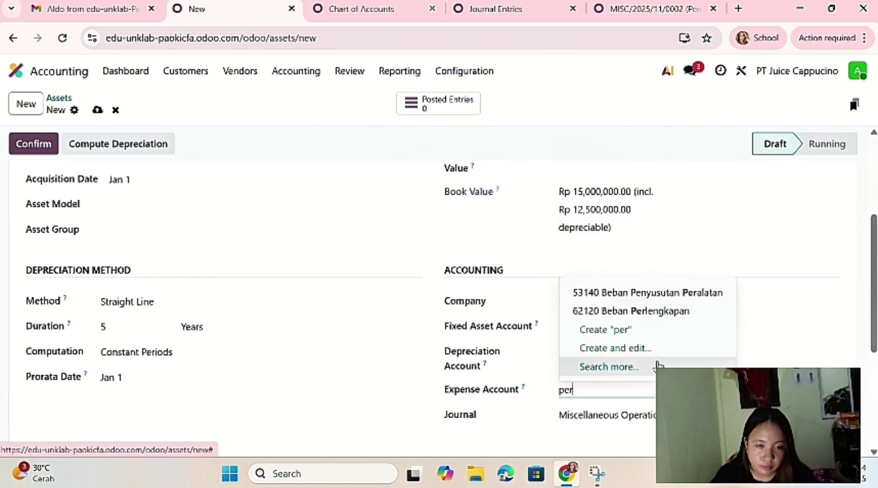
pyautogui.click(668, 298)
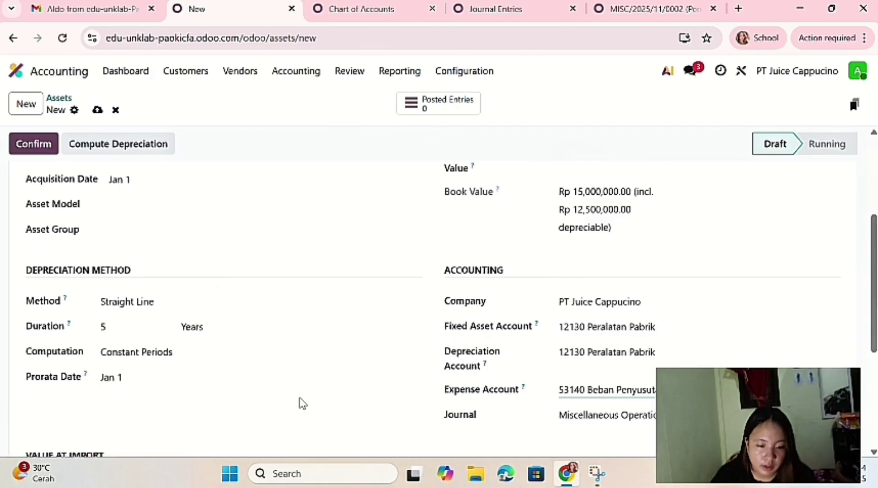
# - Set the Komputer asset's depreciation duration to 60 months
pyautogui.click(128, 324)
pyautogui.press('BackSpace')
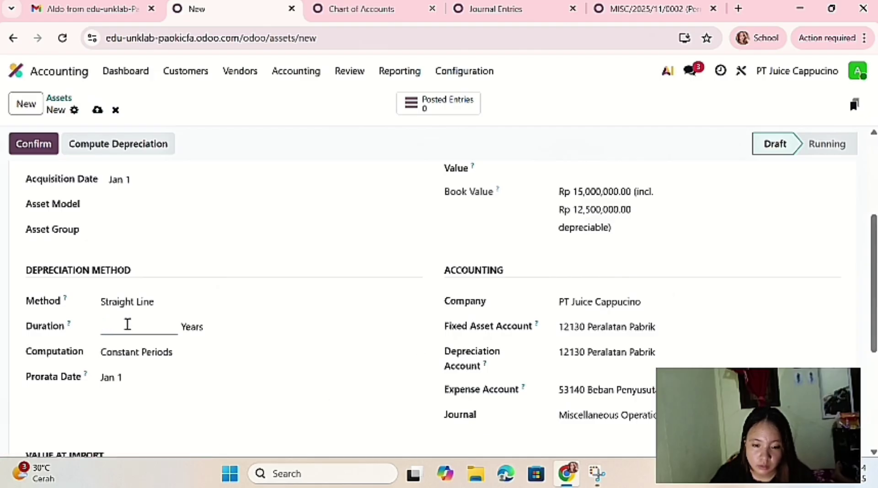
pyautogui.write('60')
pyautogui.click(189, 326)
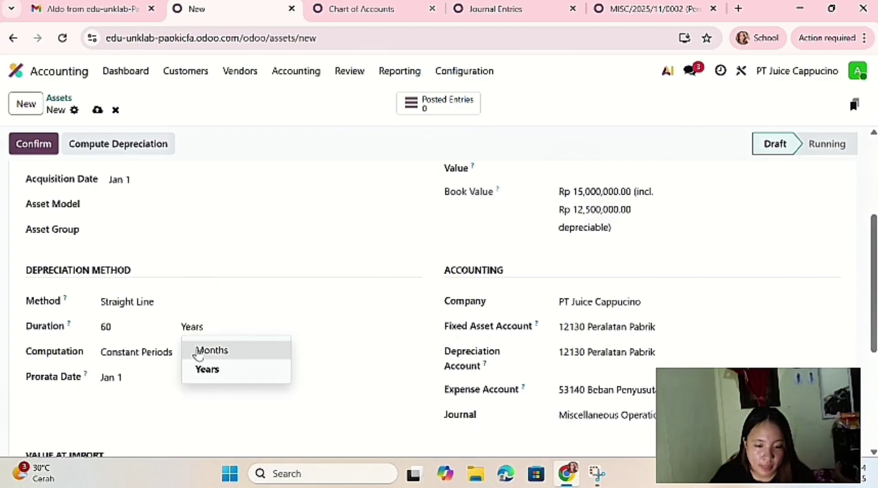
pyautogui.click(199, 350)
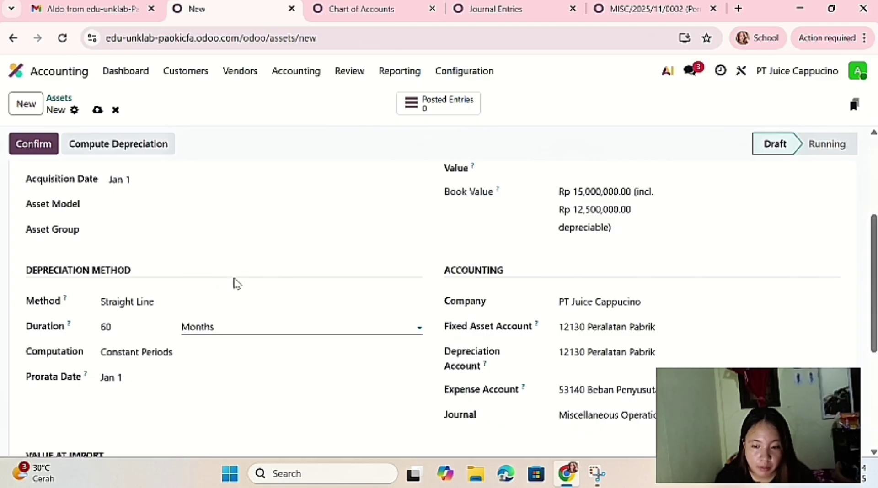
# - Review the Komputer asset's entries, compute its depreciation and check the schedule on the Depreciation Board
pyautogui.scroll(2, 123, 273)
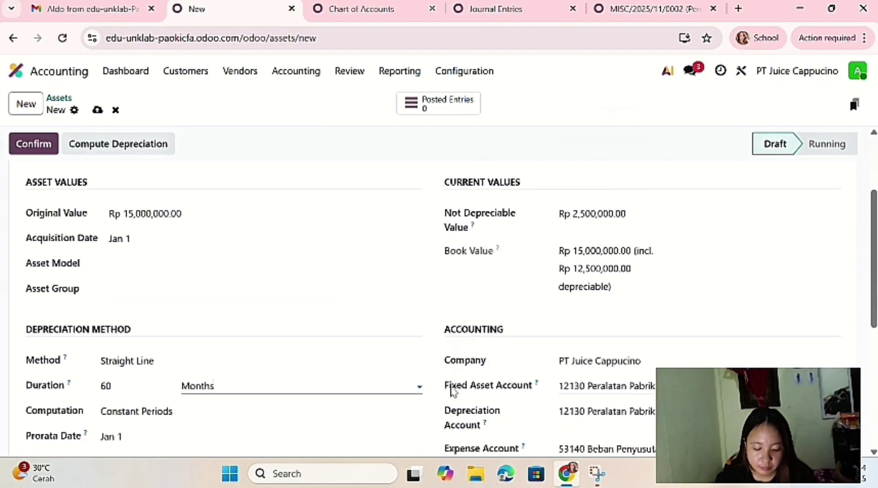
pyautogui.scroll(-3, 441, 362)
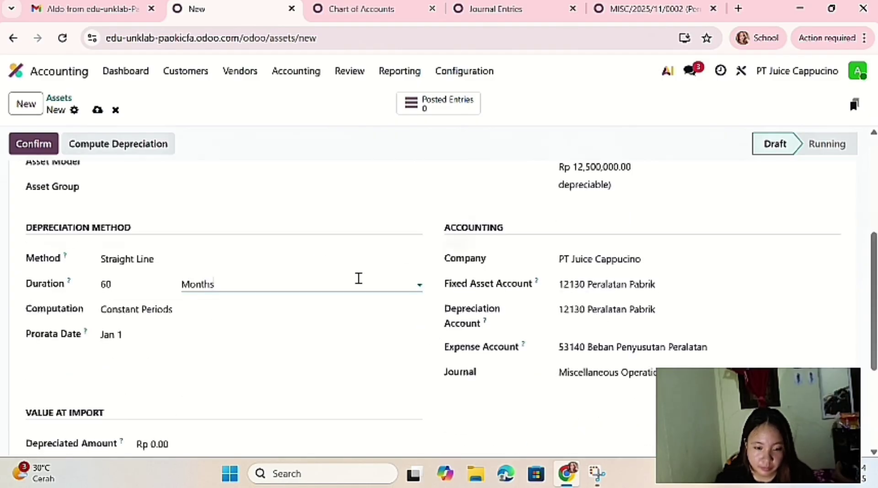
pyautogui.scroll(1, 364, 290)
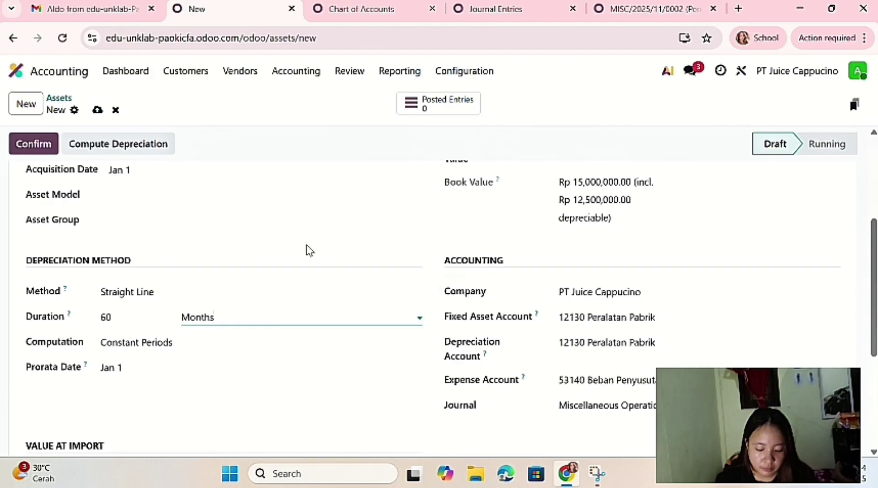
pyautogui.scroll(3, 308, 248)
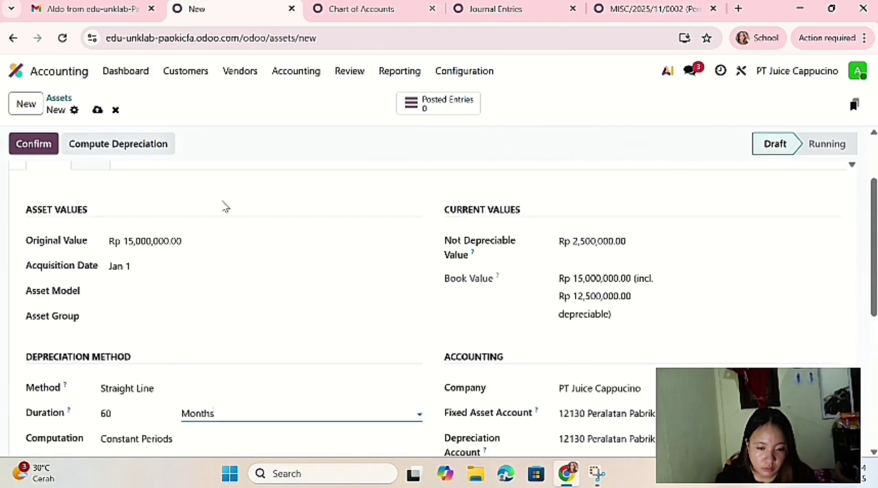
pyautogui.click(133, 146)
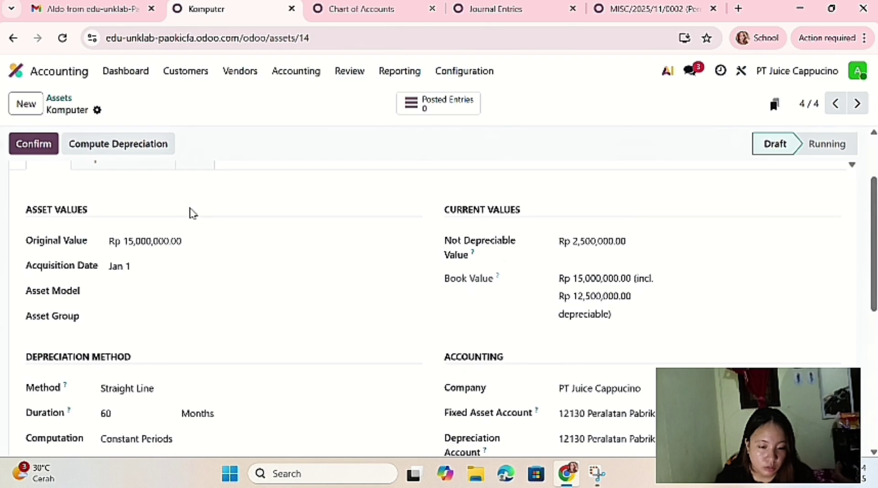
pyautogui.scroll(2, 192, 213)
pyautogui.click(152, 216)
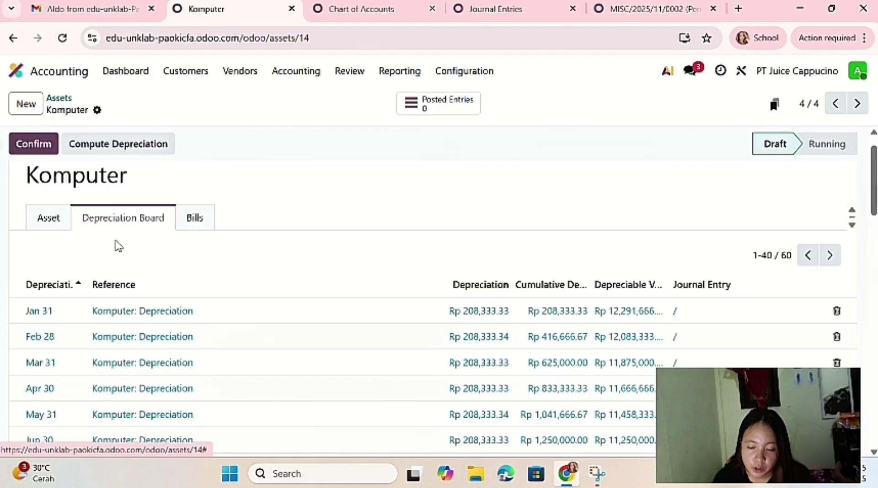
# - Return to the Komputer asset's details and confirm the asset so it starts running
pyautogui.click(48, 224)
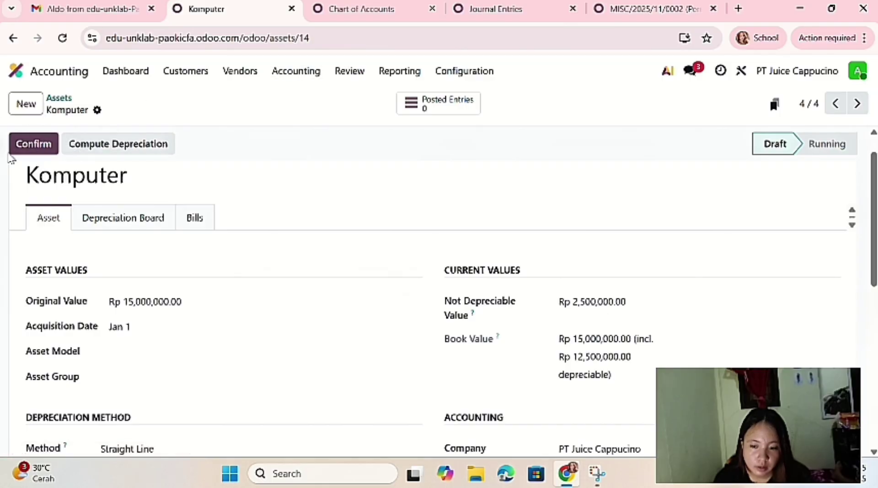
pyautogui.click(22, 149)
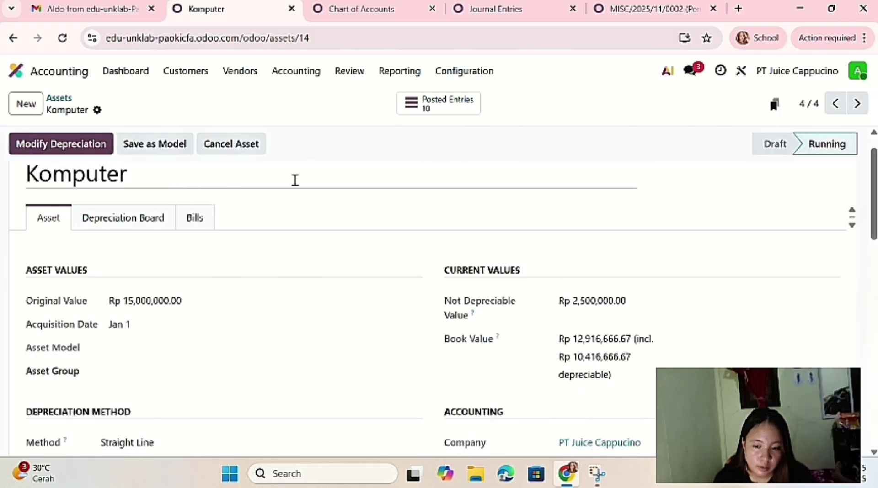
# - Create another new asset and name it Asuransi Dibayar Dimuka
pyautogui.click(39, 109)
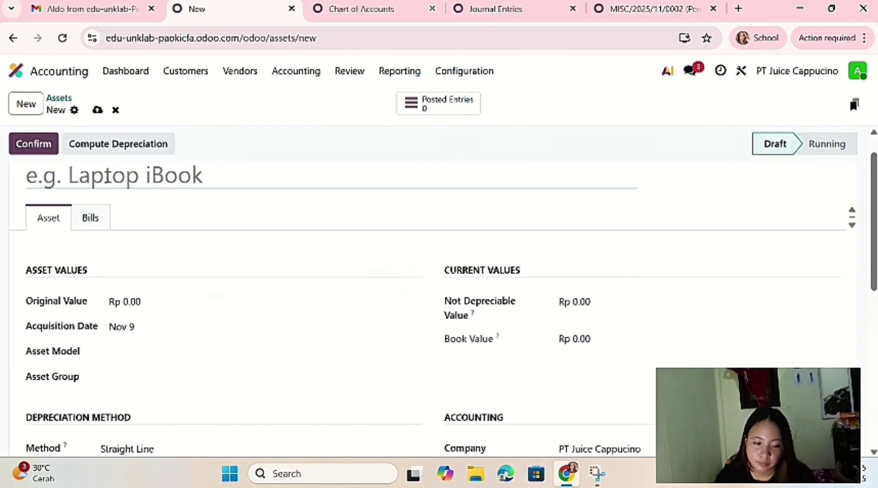
pyautogui.write('Asuransi ')
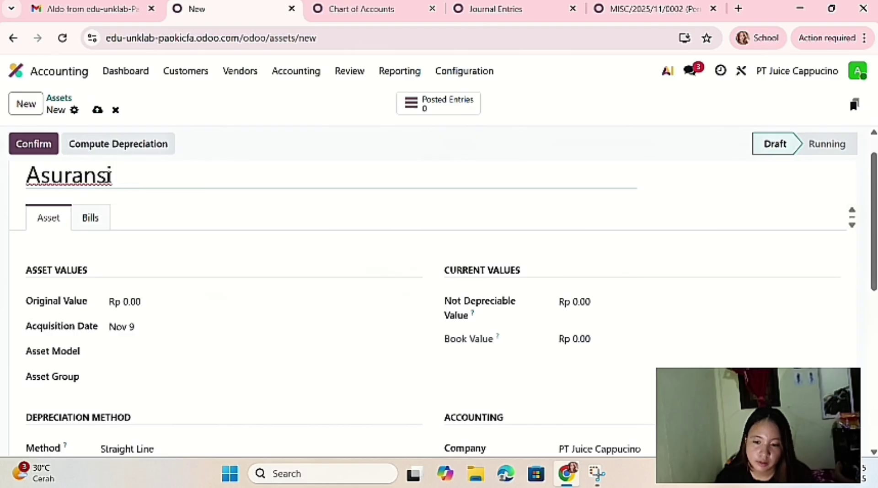
pyautogui.write('Di')
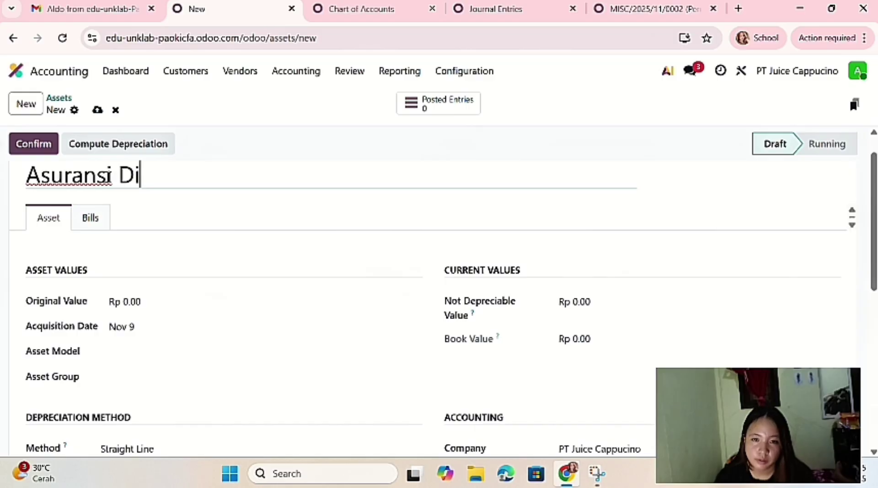
pyautogui.write('bayar')
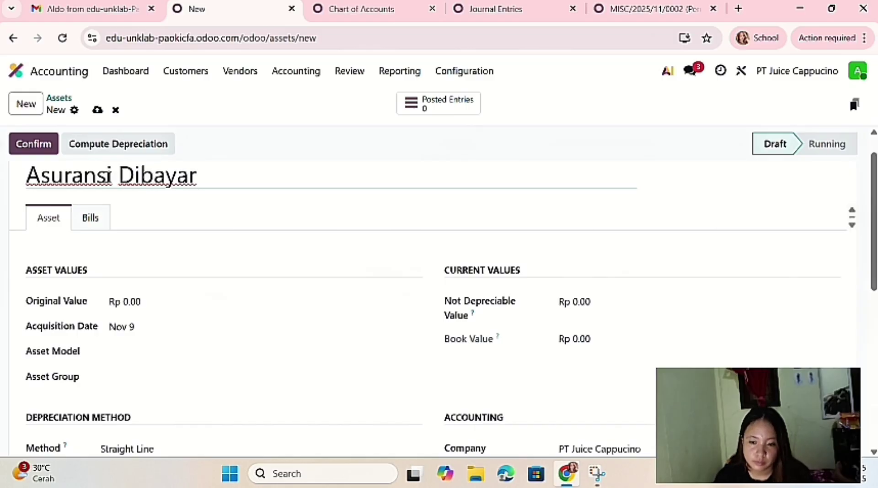
pyautogui.write(' Dimuka')
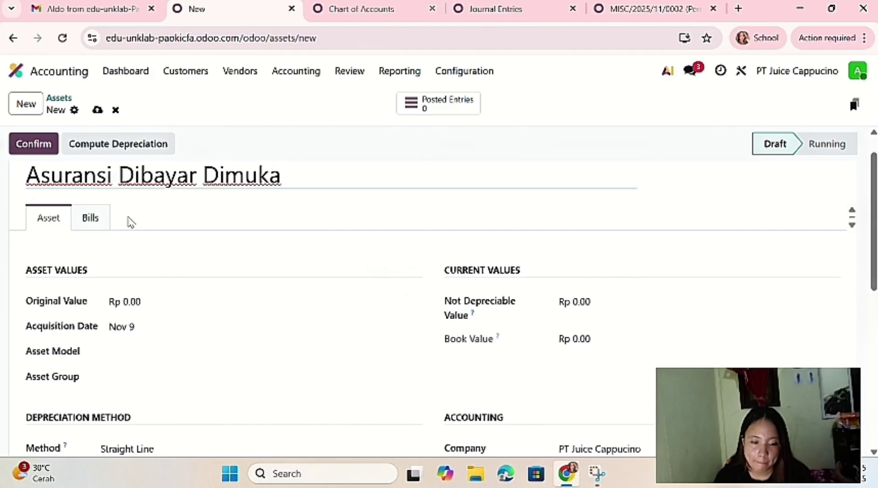
# - Set the original value of the Asuransi Dibayar Dimuka asset to Rp 24,000,000
pyautogui.click(122, 302)
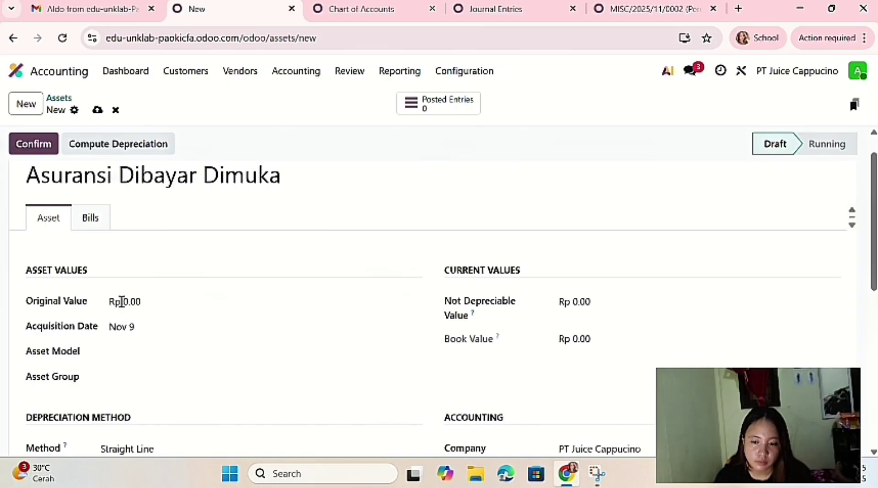
pyautogui.click(121, 302)
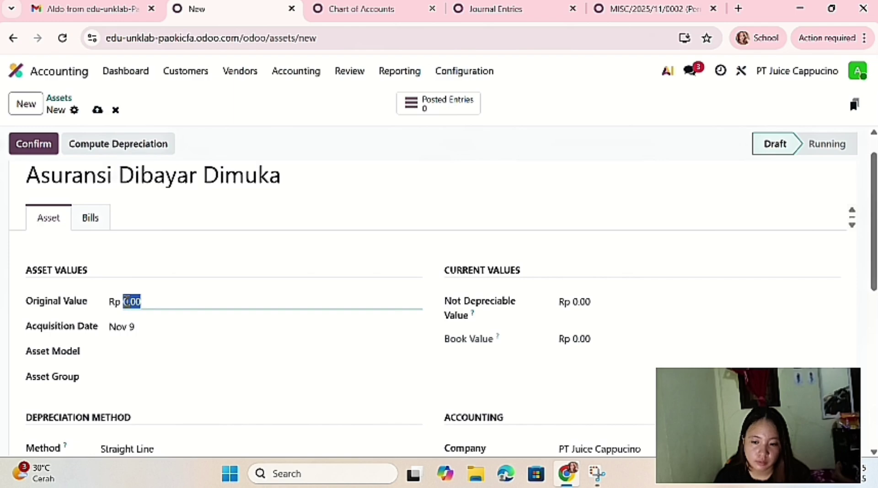
pyautogui.press('BackSpace')
pyautogui.write('24,000,0')
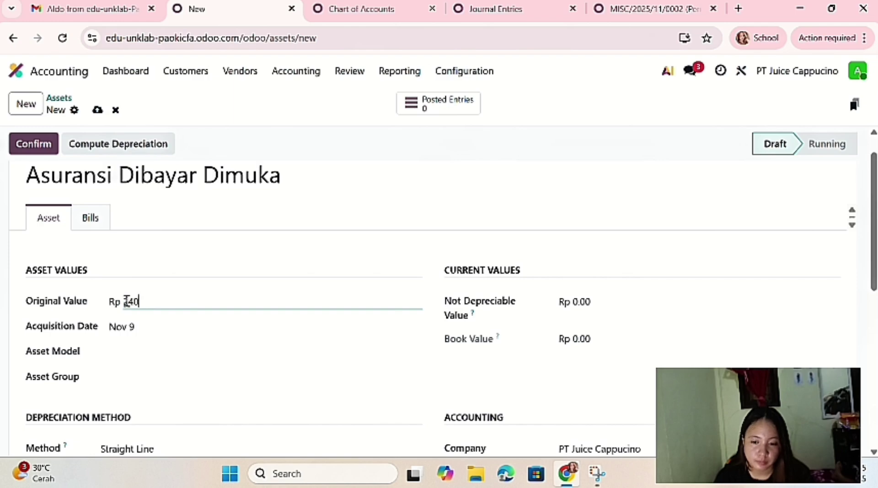
pyautogui.write('00000')
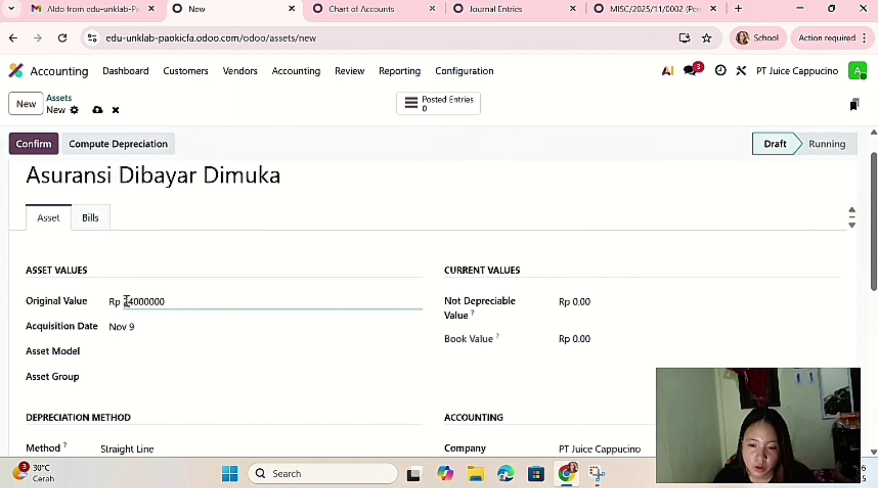
pyautogui.press('Return')
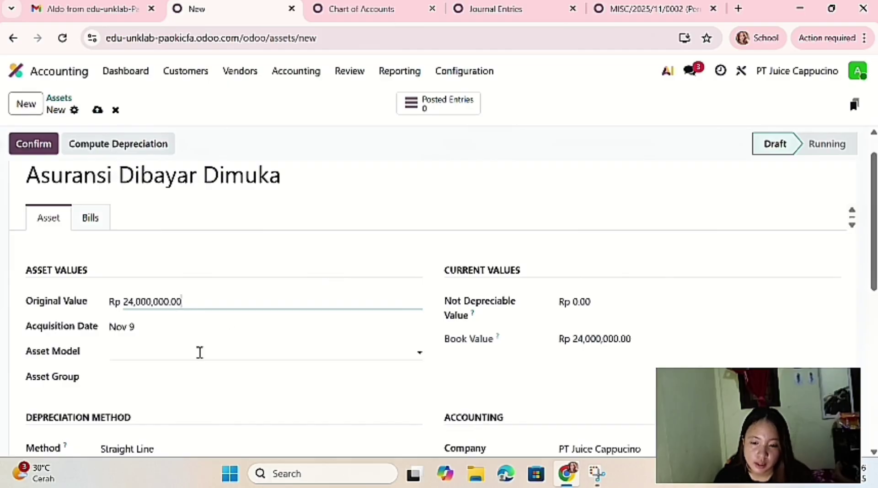
# - Set the asset's acquisition date to August 1, 2025
pyautogui.click(148, 327)
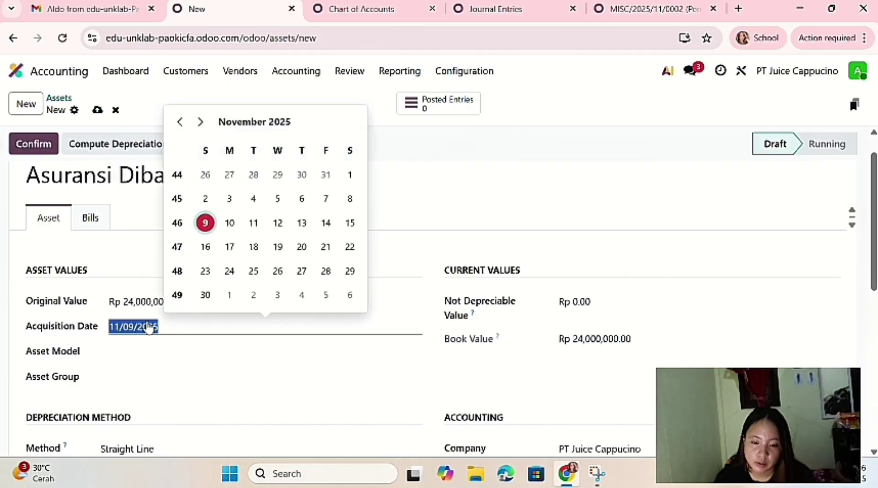
pyautogui.click(181, 122)
pyautogui.click(183, 124)
pyautogui.click(182, 124)
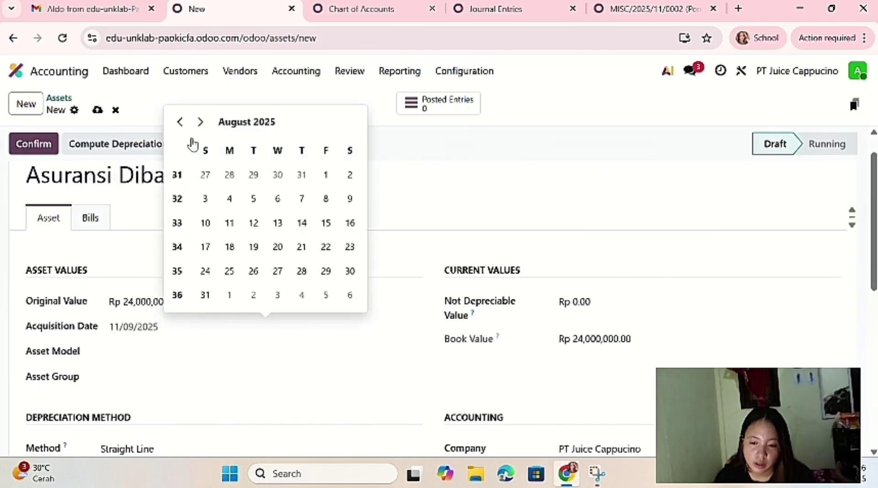
pyautogui.click(326, 175)
pyautogui.click(294, 359)
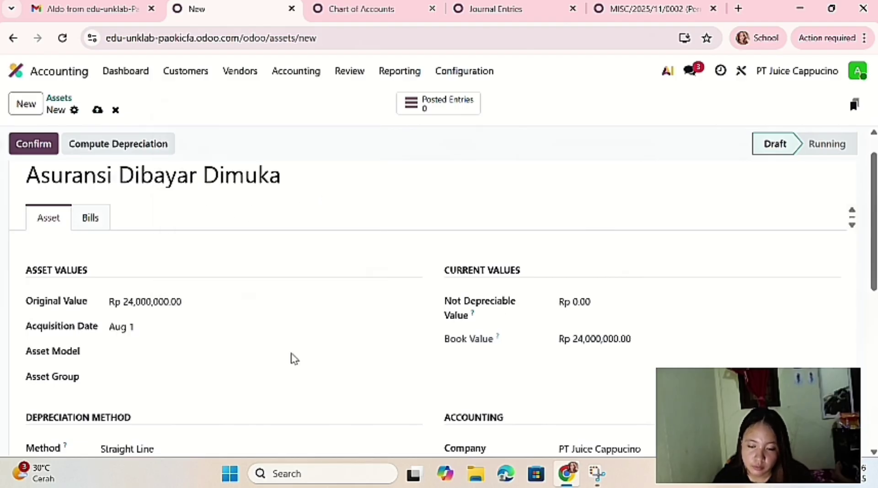
# - Check the Fixed Asset Account choices, switch to the Chart of Accounts and show all accounts to look up the insurance asset's accounts
pyautogui.scroll(-1, 384, 345)
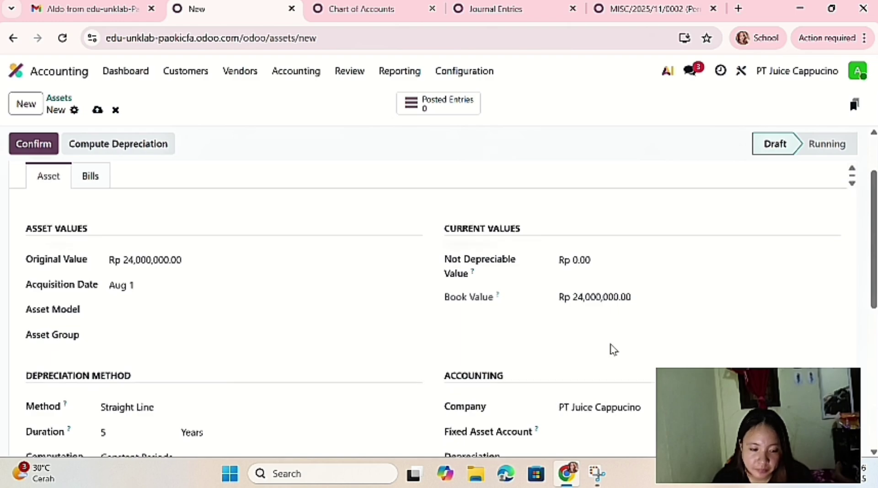
pyautogui.scroll(-1, 613, 349)
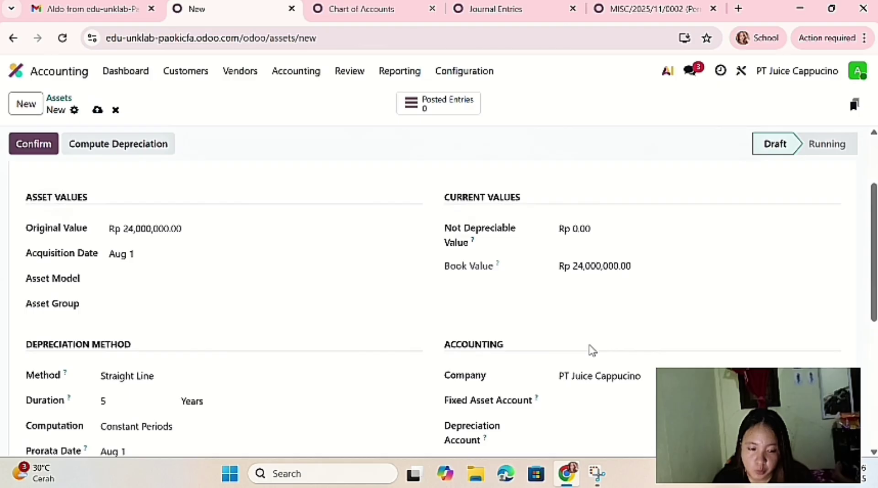
pyautogui.scroll(-1, 598, 401)
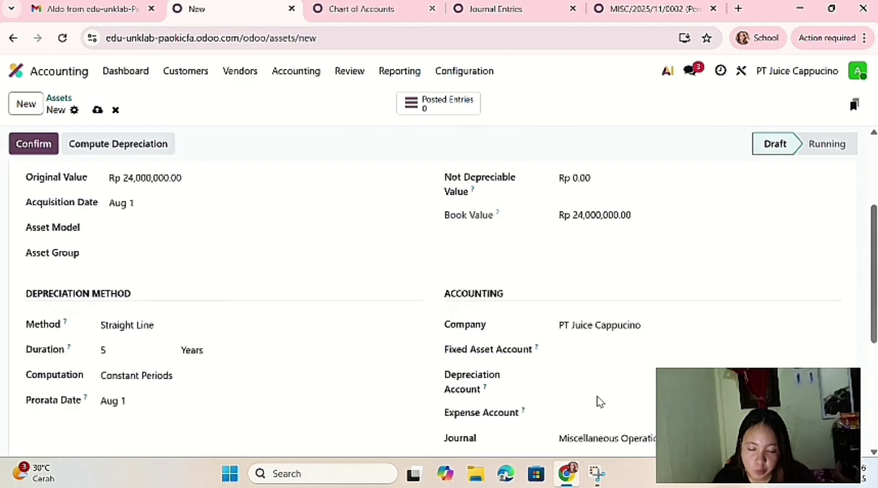
pyautogui.click(603, 351)
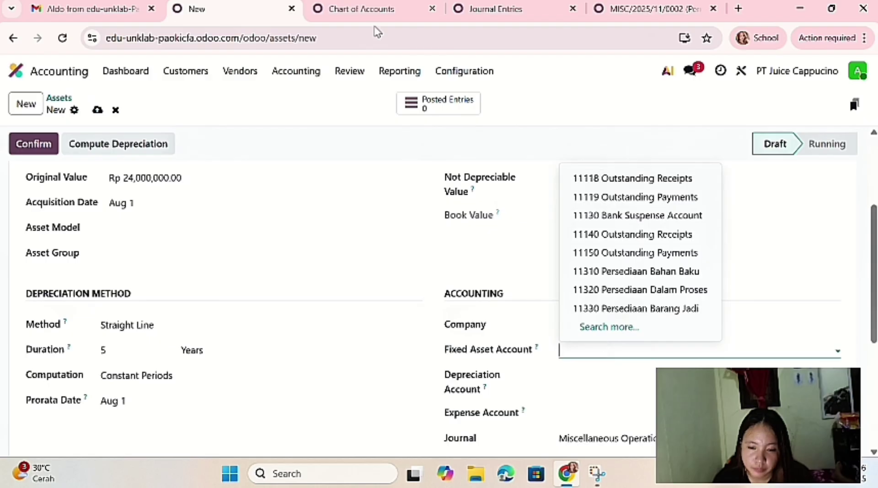
pyautogui.click(646, 9)
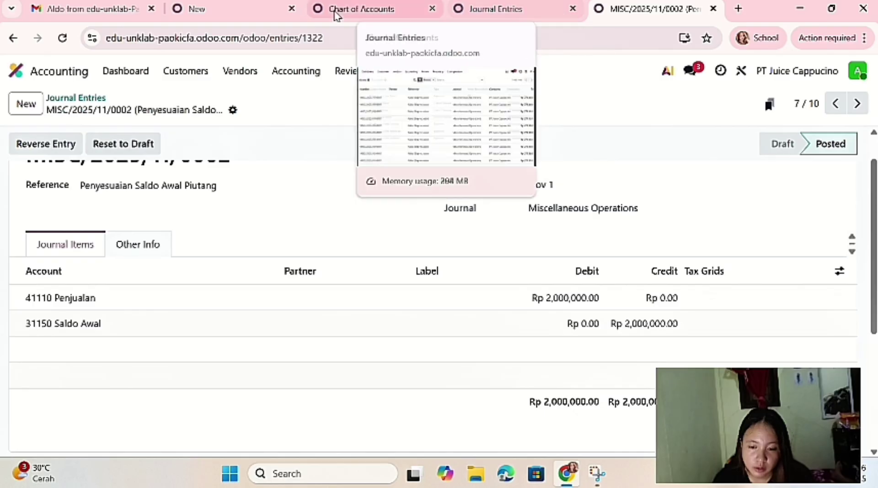
pyautogui.click(334, 11)
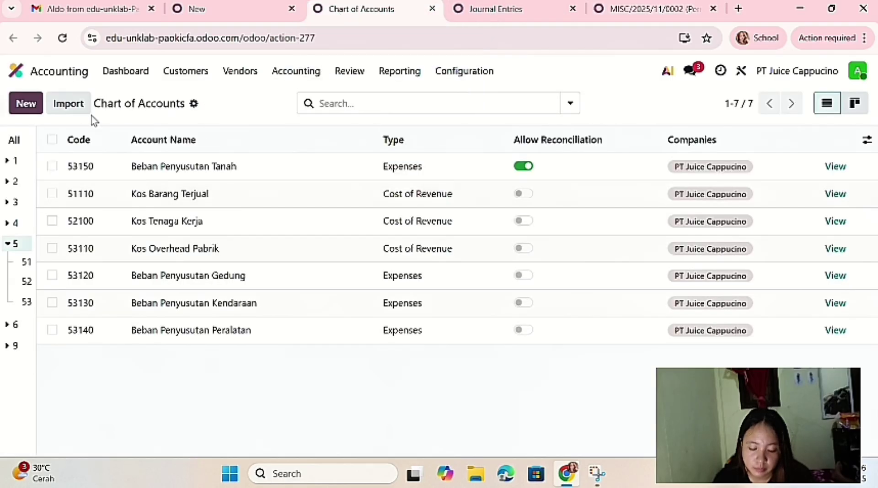
pyautogui.click(21, 143)
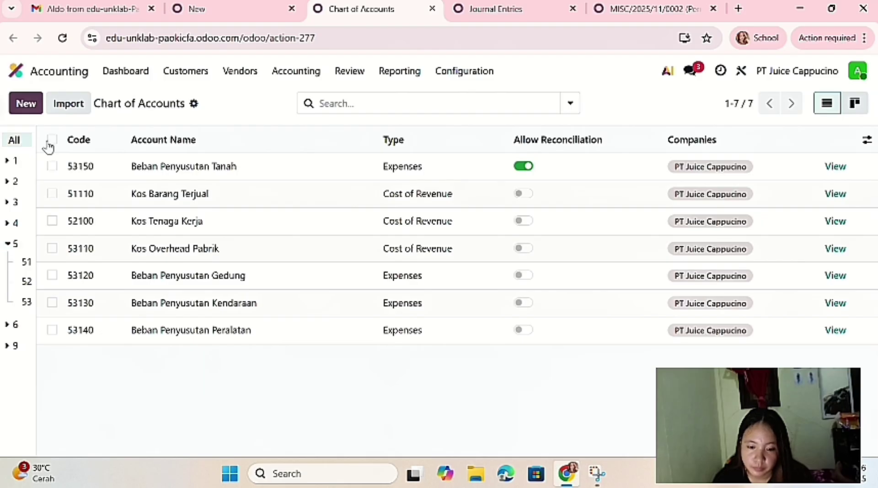
# - Filter the whole chart of accounts by the account name "asuransi"
pyautogui.click(332, 105)
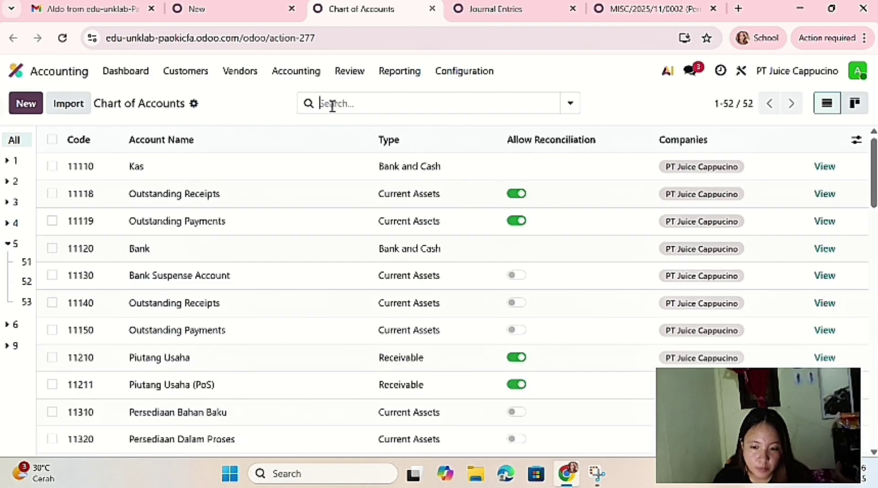
pyautogui.write('assuransi')
pyautogui.press('BackSpace')
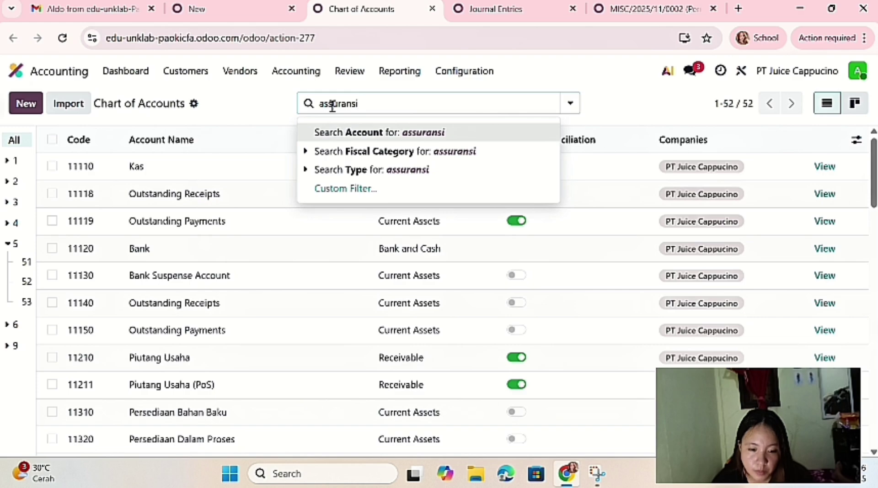
pyautogui.press('BackSpace')
pyautogui.press('BackSpace')
pyautogui.press('BackSpace')
pyautogui.press('BackSpace')
pyautogui.press('BackSpace')
pyautogui.press('BackSpace')
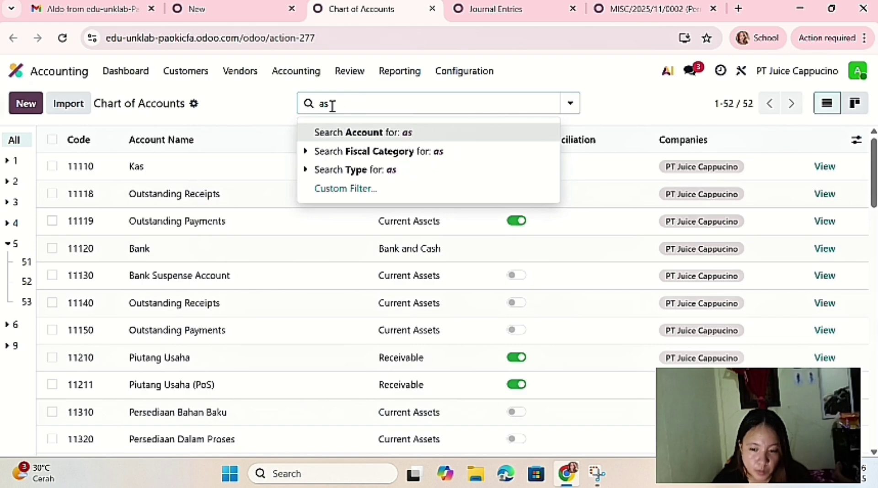
pyautogui.write('uea')
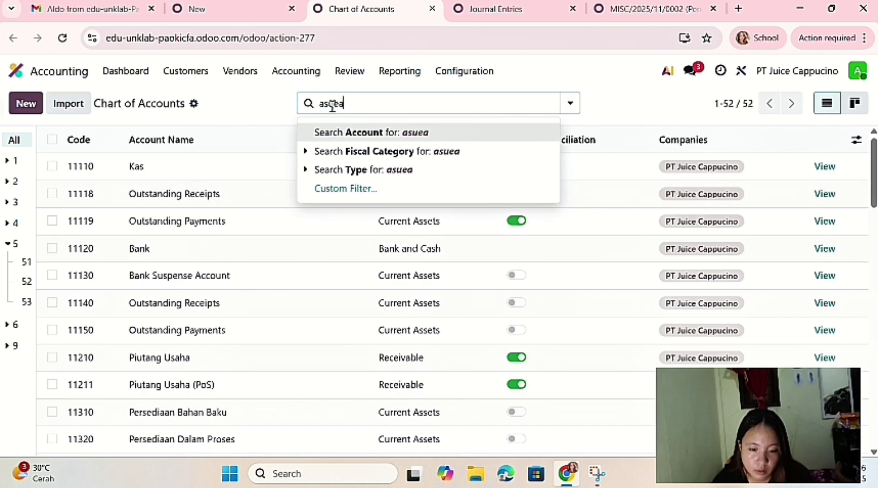
pyautogui.press('BackSpace')
pyautogui.press('BackSpace')
pyautogui.write('ransi')
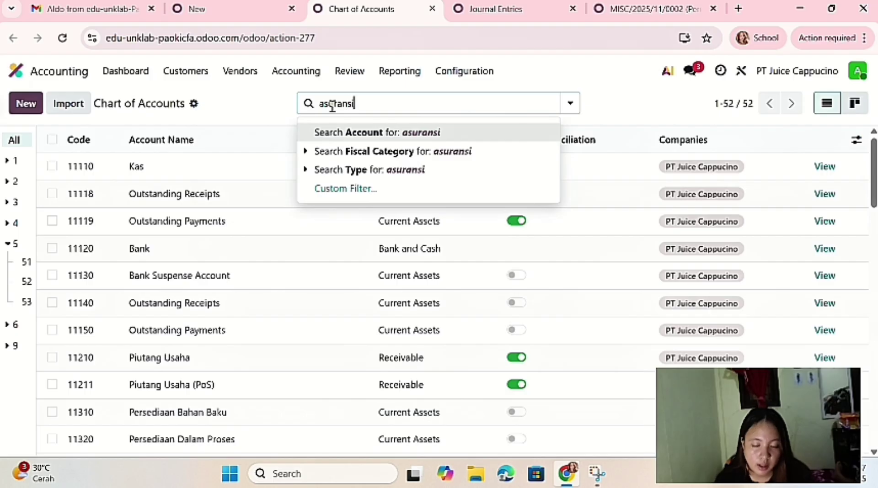
pyautogui.click(348, 133)
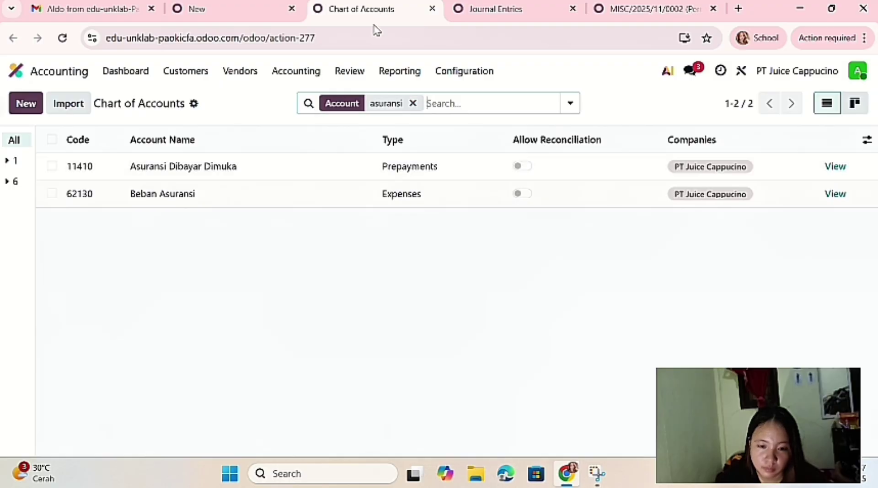
# - Change the type of account 11410 Asuransi Dibayar Dimuka to Fixed Assets
pyautogui.click(437, 169)
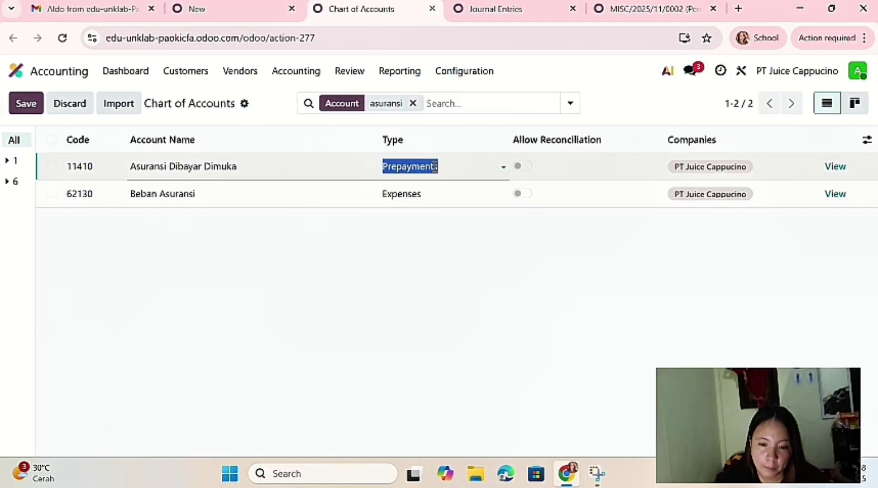
pyautogui.click(480, 171)
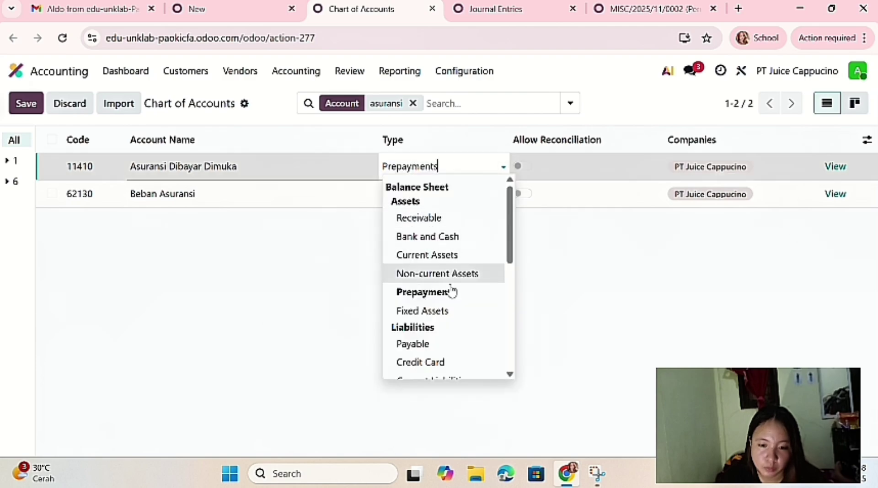
pyautogui.press('Escape')
pyautogui.click(447, 314)
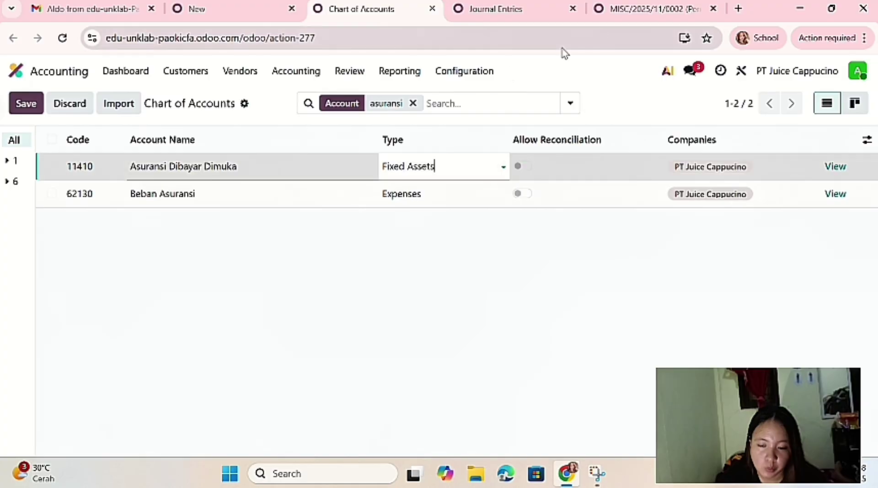
# - Try to find the prepaid insurance account for the new asset's Fixed Asset Account by searching "assu" and "as"
pyautogui.click(542, 19)
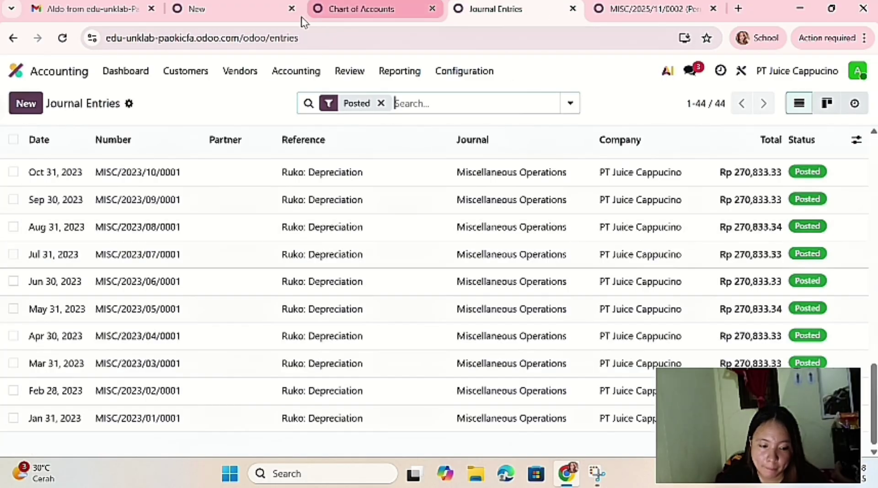
pyautogui.click(265, 13)
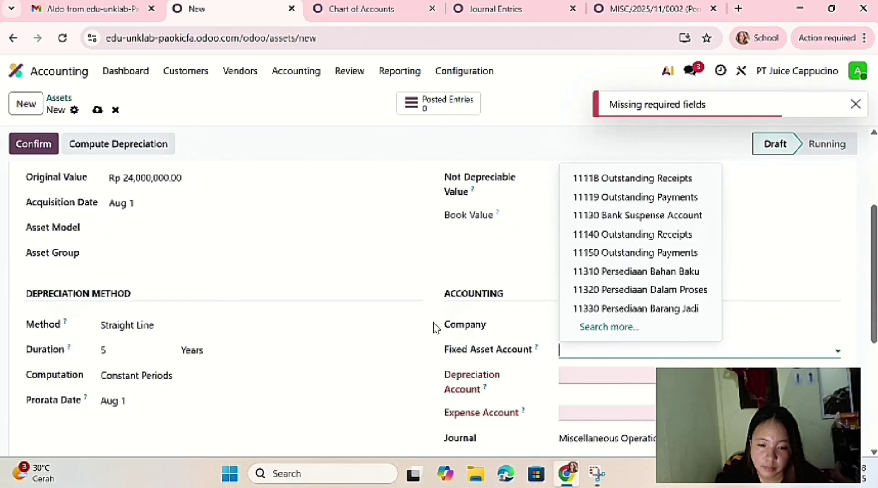
pyautogui.click(599, 353)
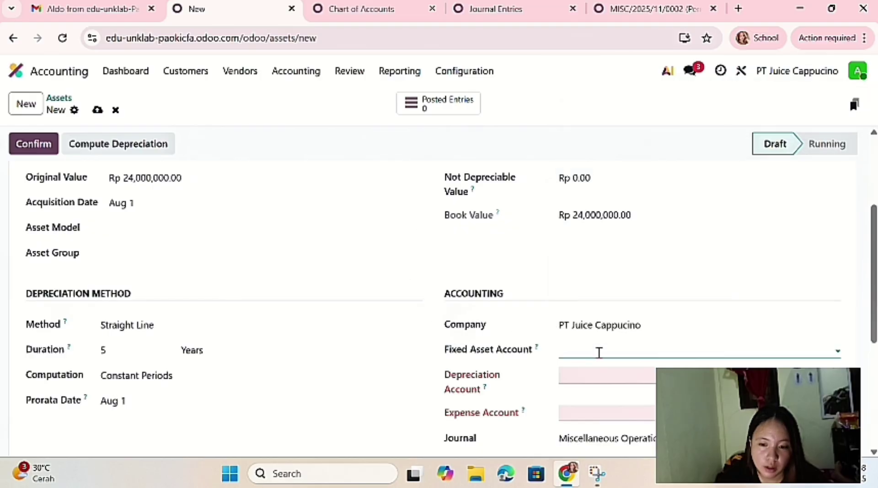
pyautogui.write('assu')
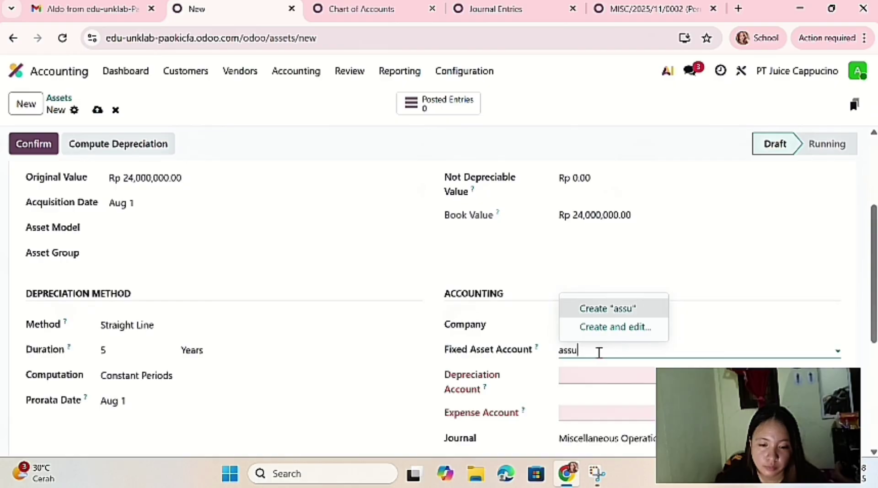
pyautogui.press('BackSpace')
pyautogui.press('BackSpace')
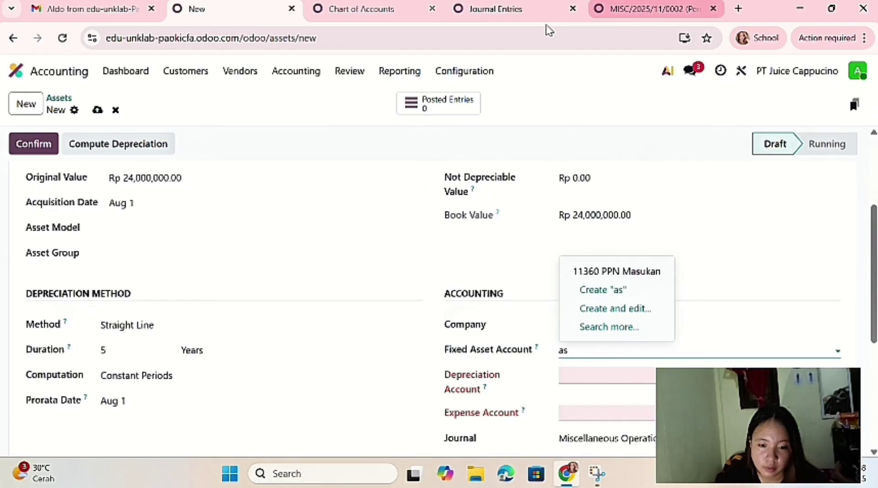
# - Allow reconciliation on account 11410 Asuransi Dibayar Dimuka in the chart of accounts, saving the edited row
pyautogui.click(347, 8)
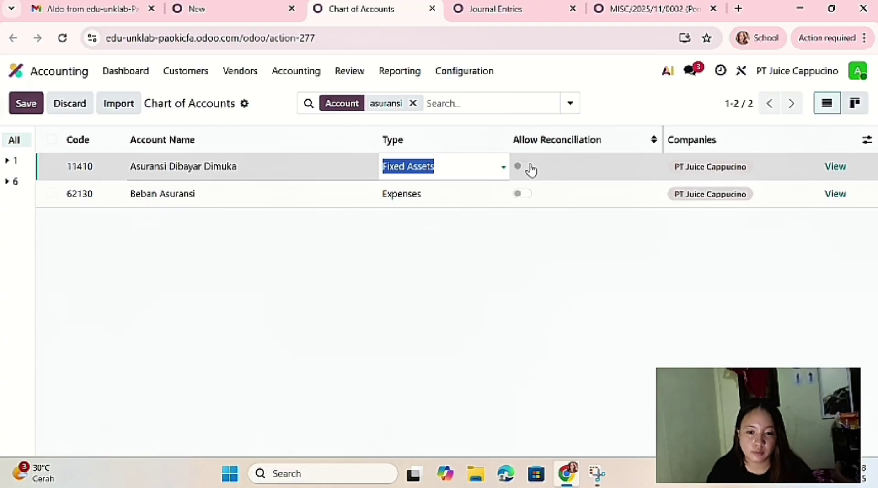
pyautogui.moveTo(538, 290); pyautogui.dragTo(523, 167)
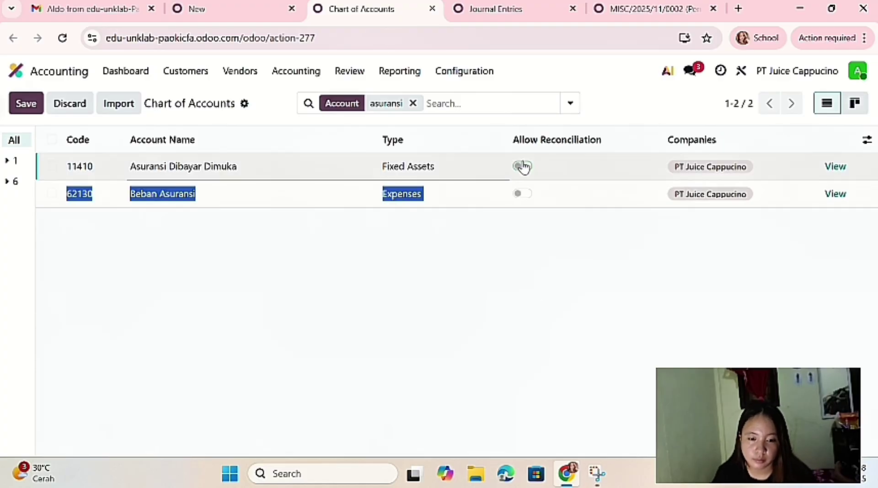
pyautogui.click(523, 166)
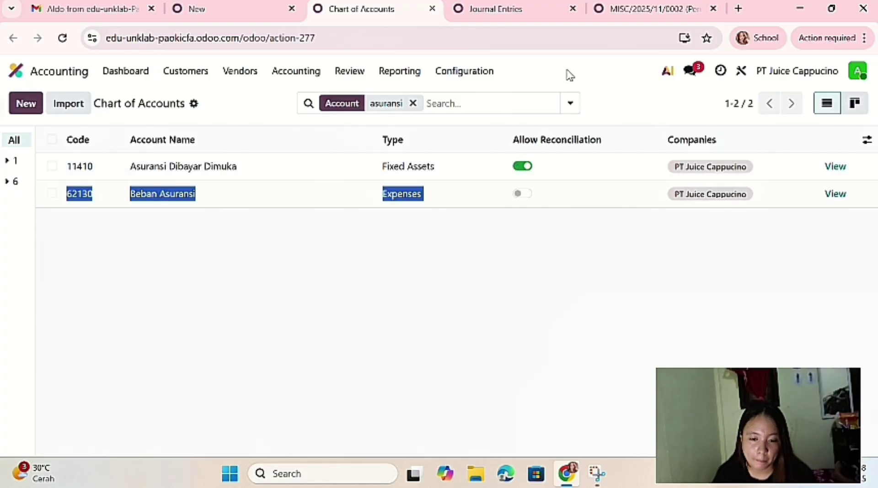
# - Set the new asset's Fixed Asset Account to 11410 Asuransi Dibayar Dimuka
pyautogui.click(274, 9)
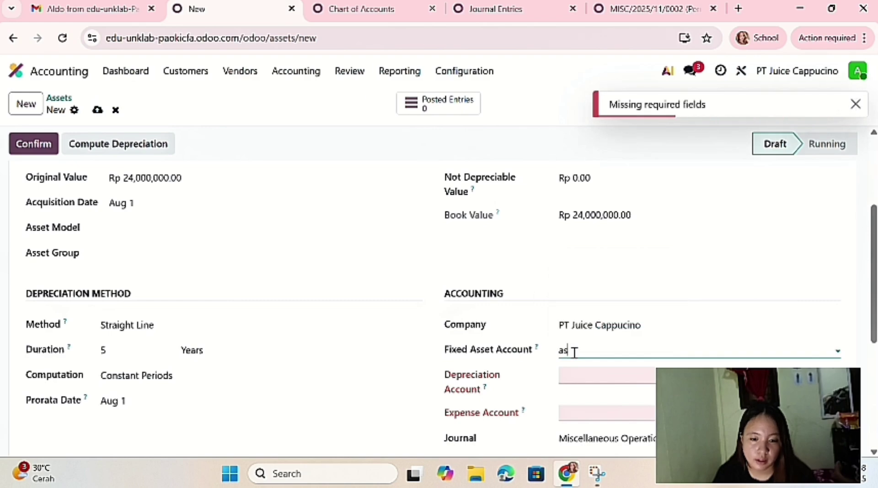
pyautogui.press('BackSpace')
pyautogui.press('BackSpace')
pyautogui.write('as')
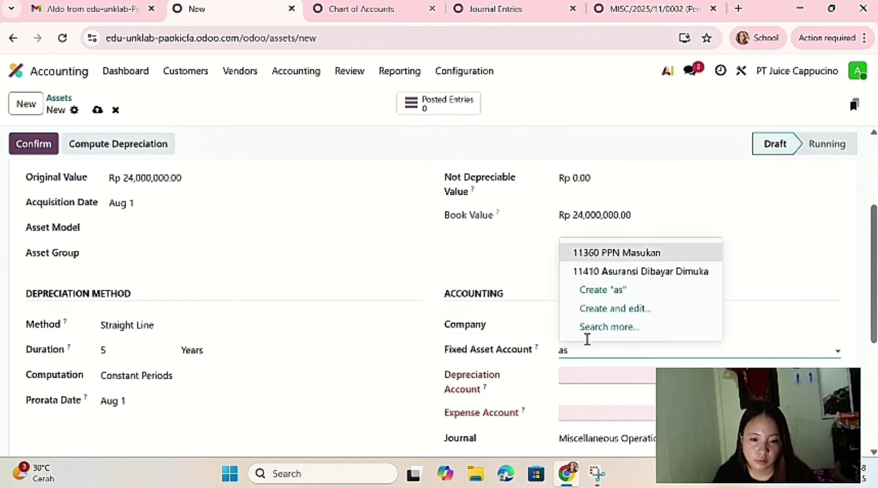
pyautogui.click(643, 275)
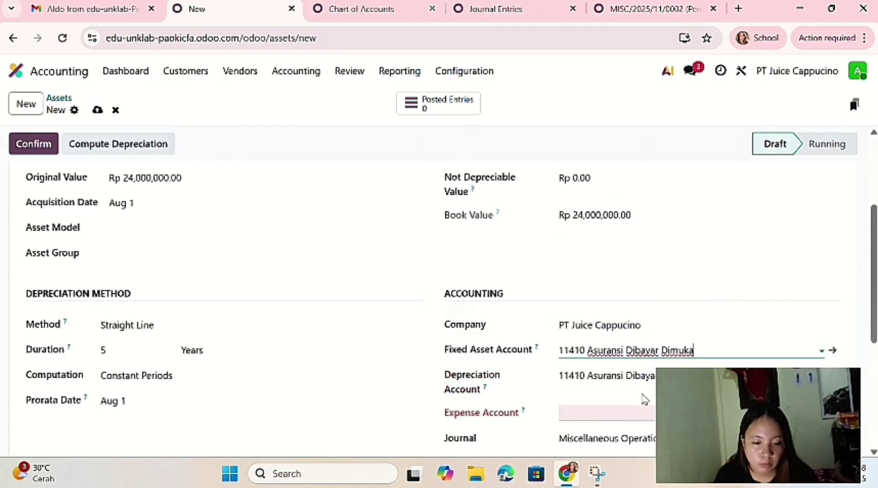
# - Set the new asset's Expense Account to 62130 Beban Asuransi
pyautogui.scroll(-1, 640, 392)
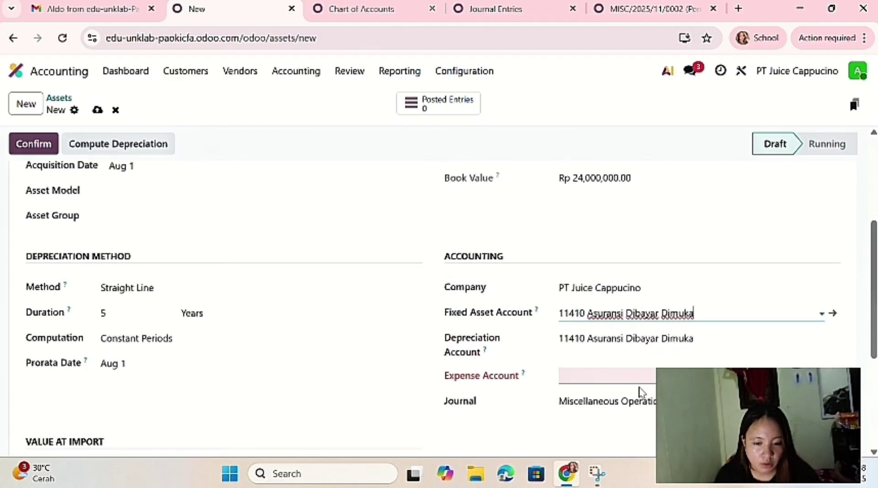
pyautogui.click(636, 374)
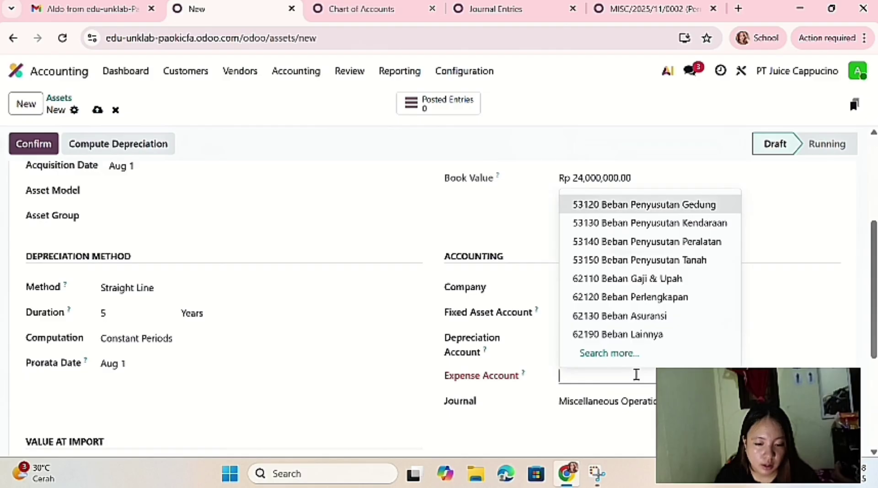
pyautogui.write('as')
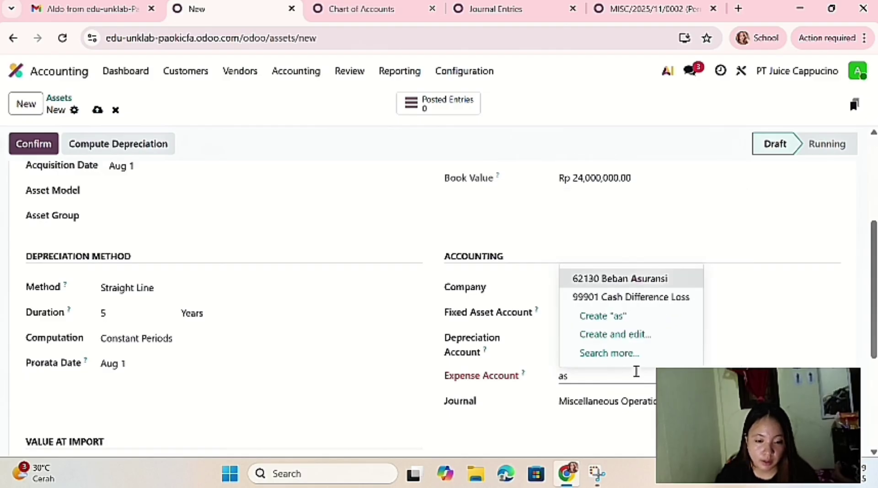
pyautogui.click(630, 286)
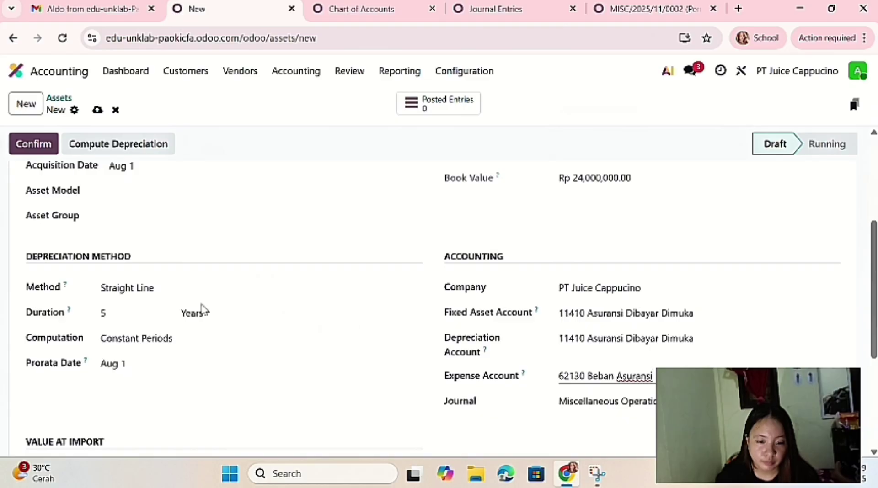
# - Set the depreciation duration to 12 months and compute the asset's depreciation
pyautogui.click(129, 310)
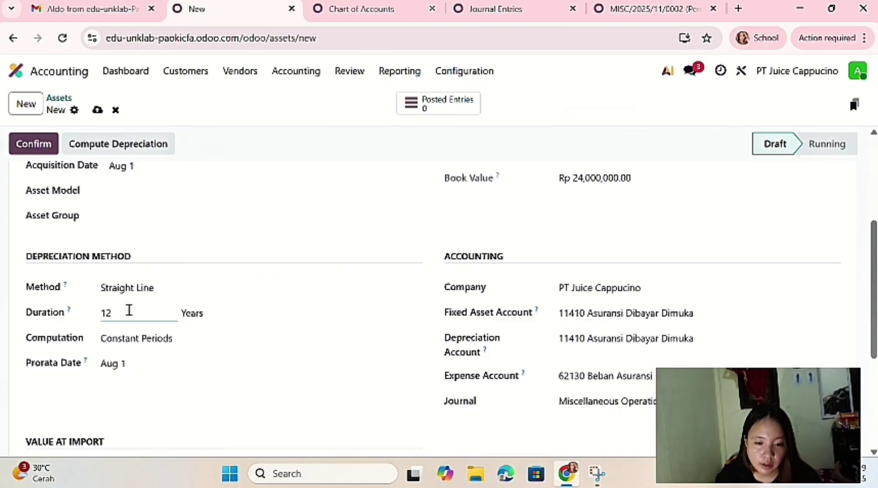
pyautogui.click(214, 316)
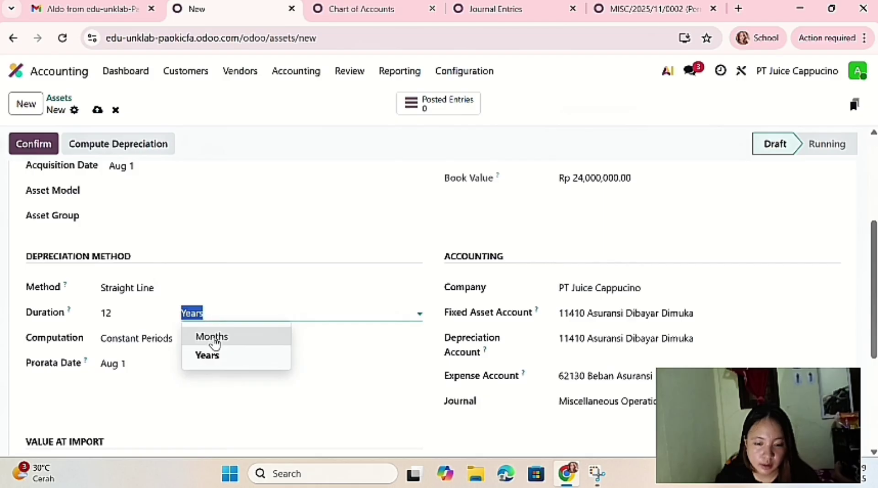
pyautogui.click(214, 339)
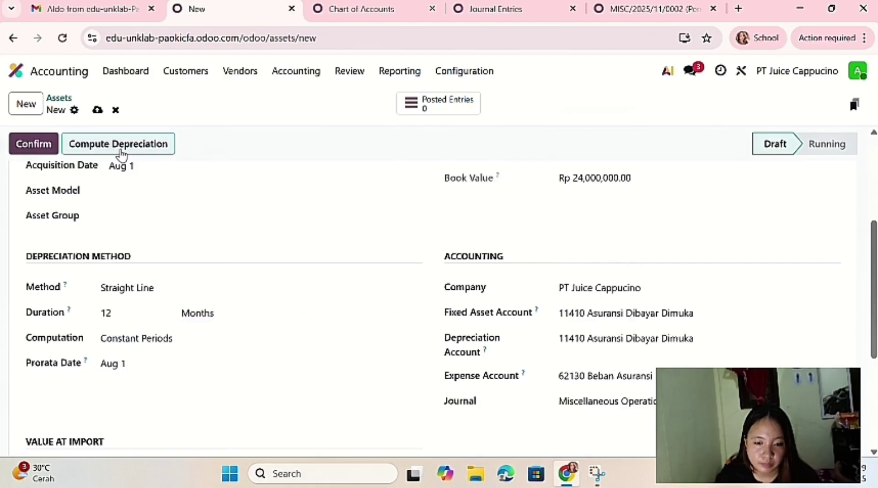
pyautogui.click(121, 153)
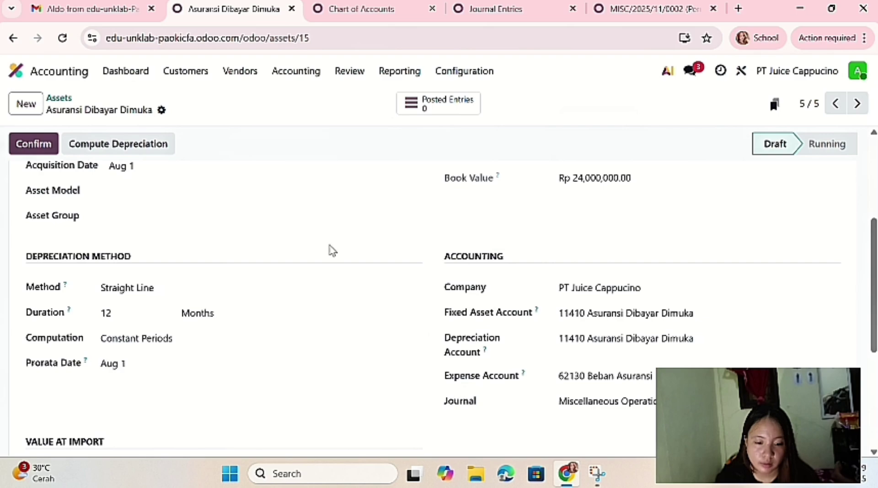
# - Review the depreciation board of Asuransi Dibayar Dimuka and confirm the asset
pyautogui.scroll(1, 264, 217)
pyautogui.scroll(4, 264, 217)
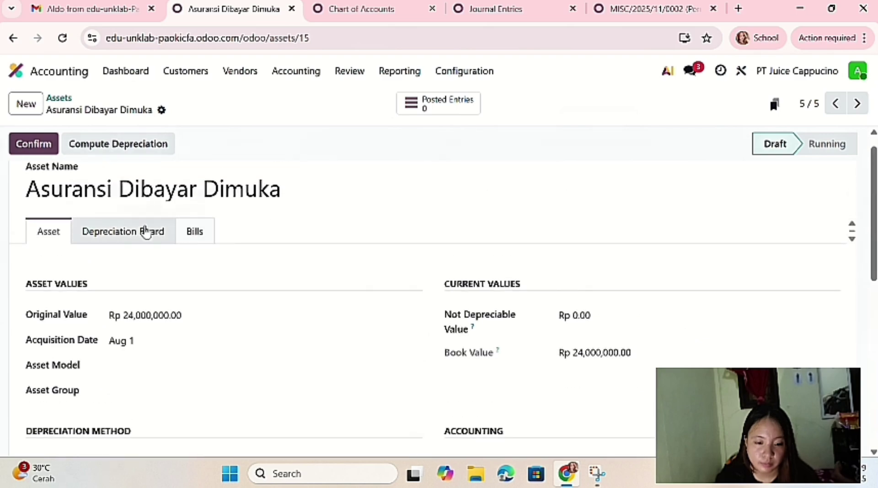
pyautogui.click(146, 231)
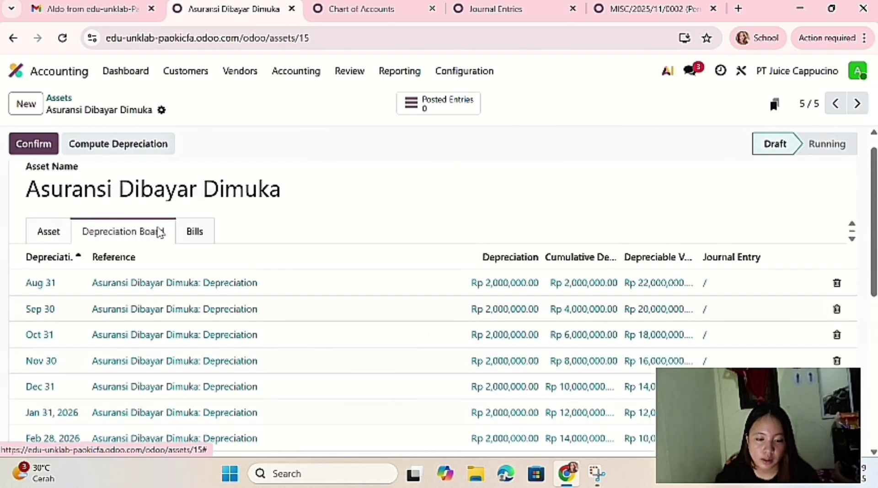
pyautogui.scroll(1, 76, 195)
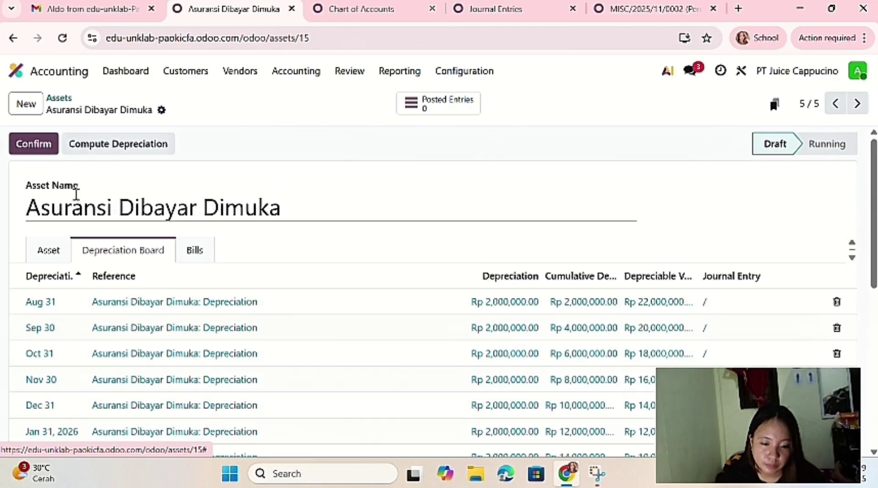
pyautogui.click(48, 150)
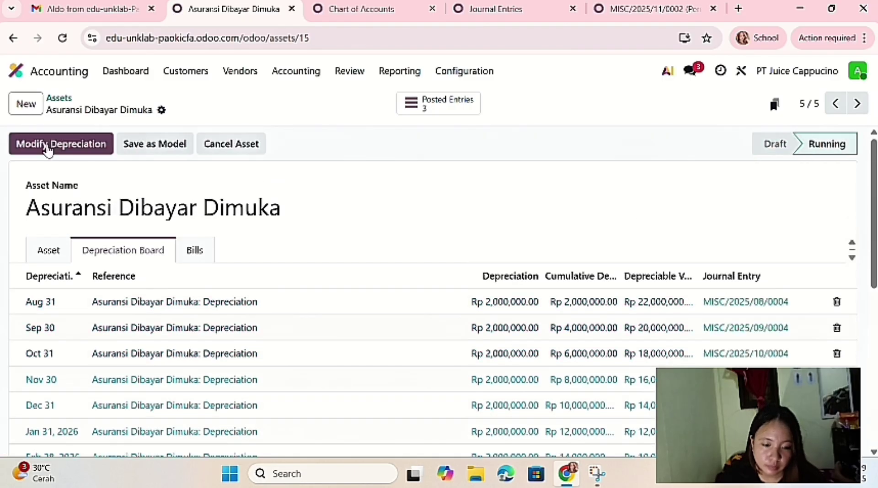
# - Return to the asset's general details, then reload the list of posted journal entries to check the depreciation postings
pyautogui.click(55, 245)
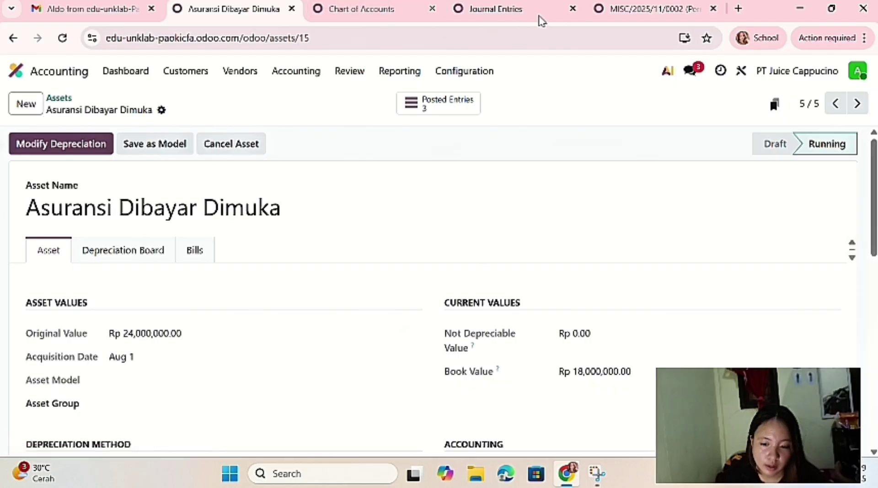
pyautogui.click(542, 15)
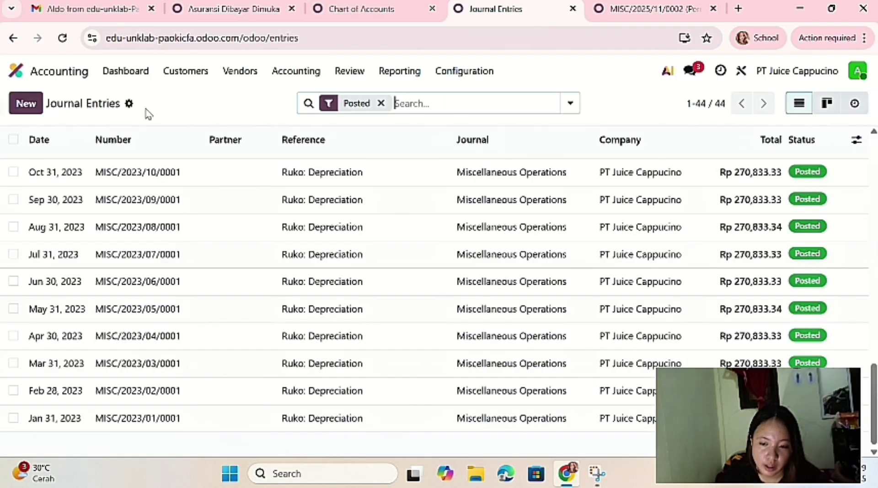
pyautogui.click(64, 38)
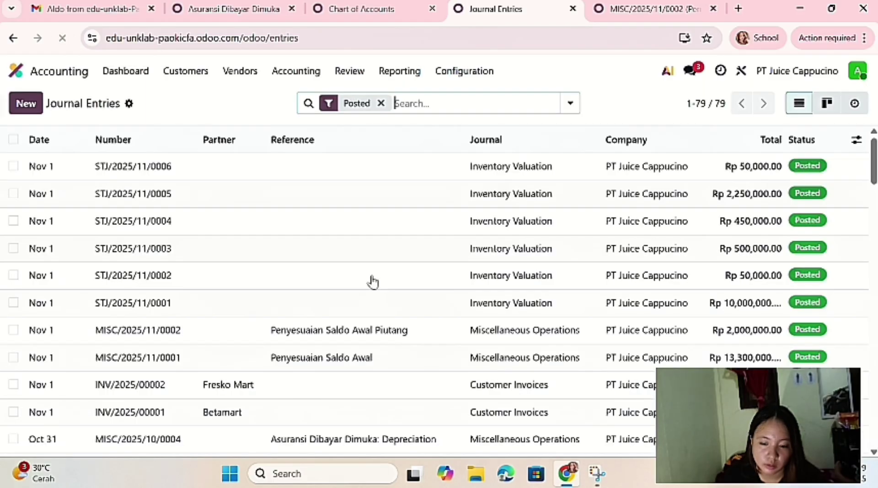
# - Look through the posted journal entries down to the oldest Ruko depreciation postings
pyautogui.scroll(-3, 373, 282)
pyautogui.scroll(-15, 373, 282)
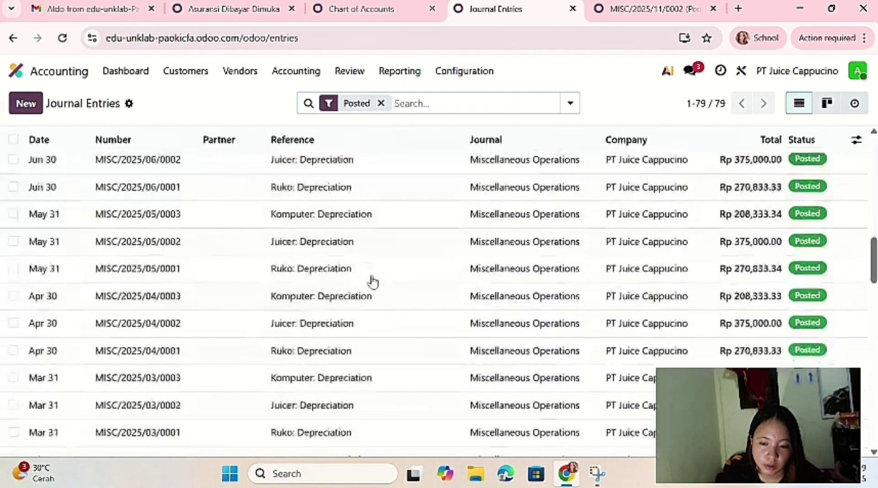
pyautogui.scroll(-3, 373, 282)
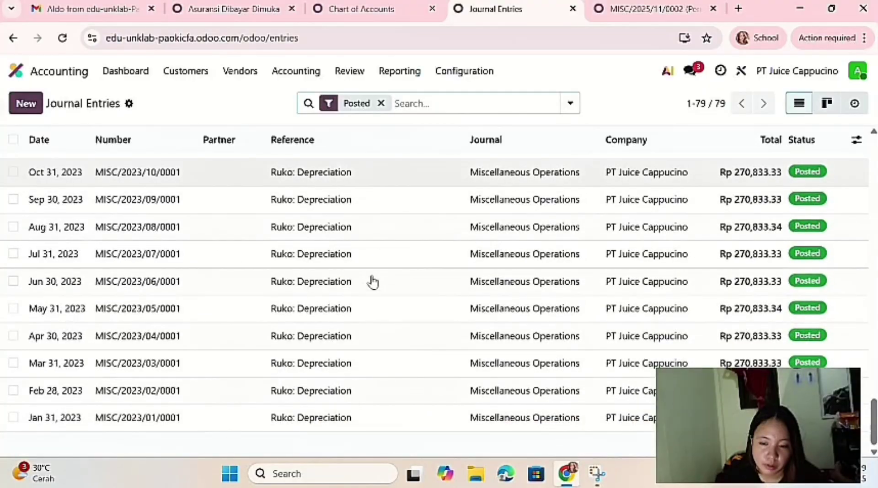
pyautogui.scroll(20, 372, 282)
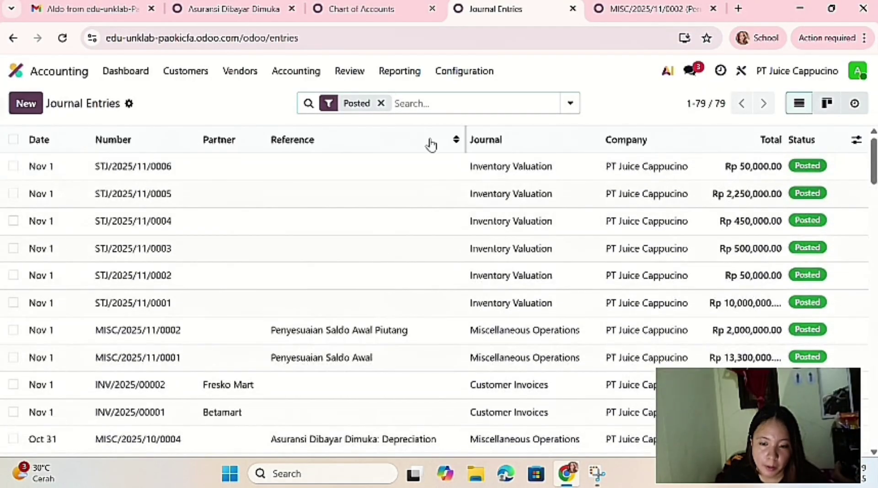
# - Open the Trial Balance report and review the November 2025 account balances and totals
pyautogui.click(394, 74)
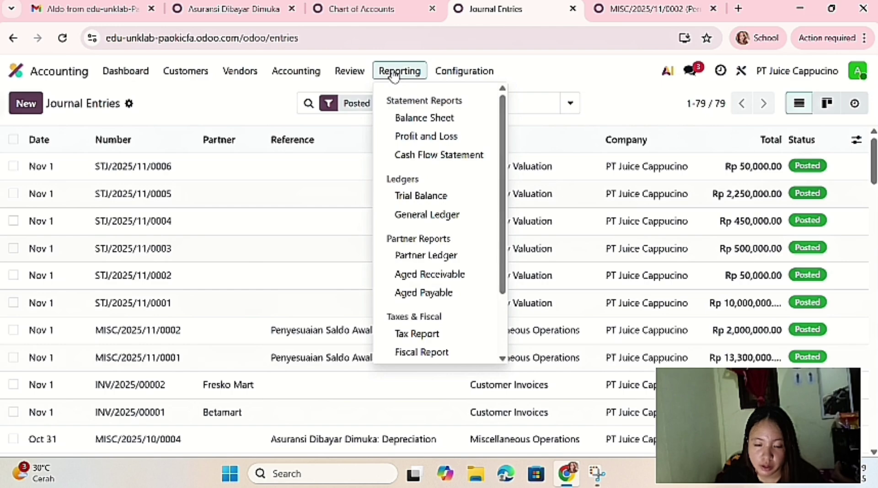
pyautogui.click(420, 195)
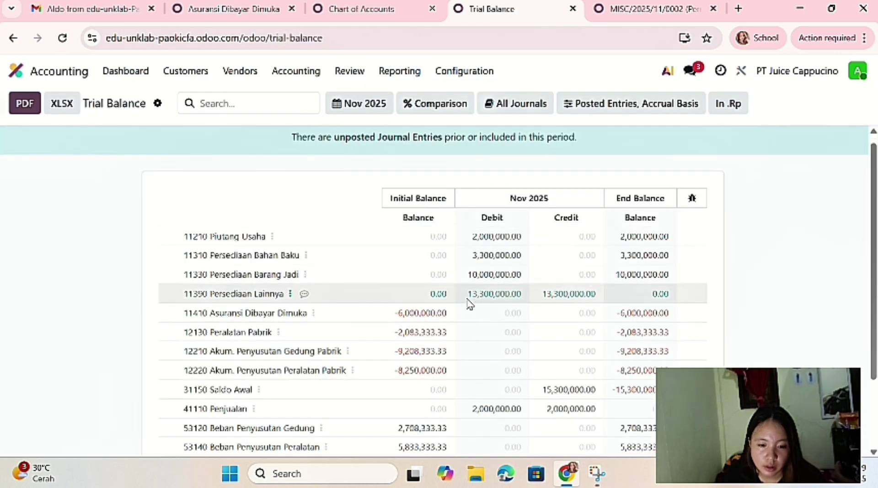
pyautogui.scroll(-2, 470, 304)
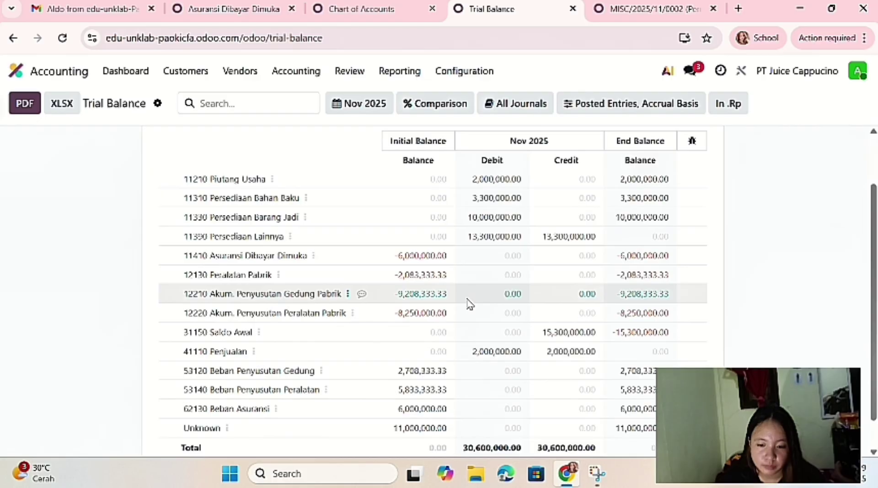
pyautogui.scroll(-1, 470, 304)
pyautogui.scroll(1, 470, 304)
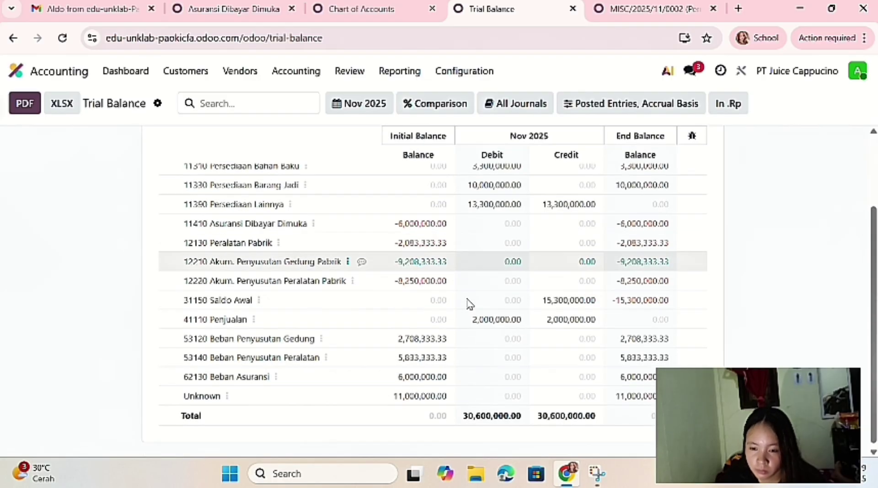
pyautogui.scroll(1, 470, 304)
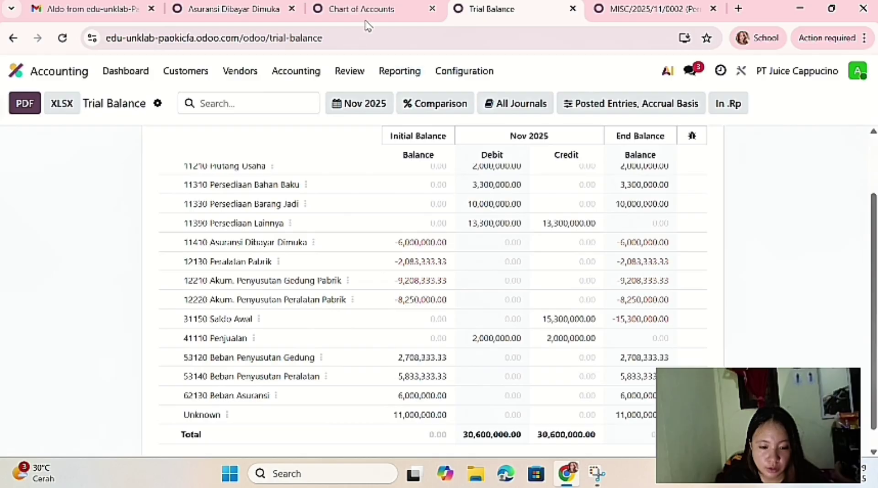
pyautogui.scroll(1, 368, 23)
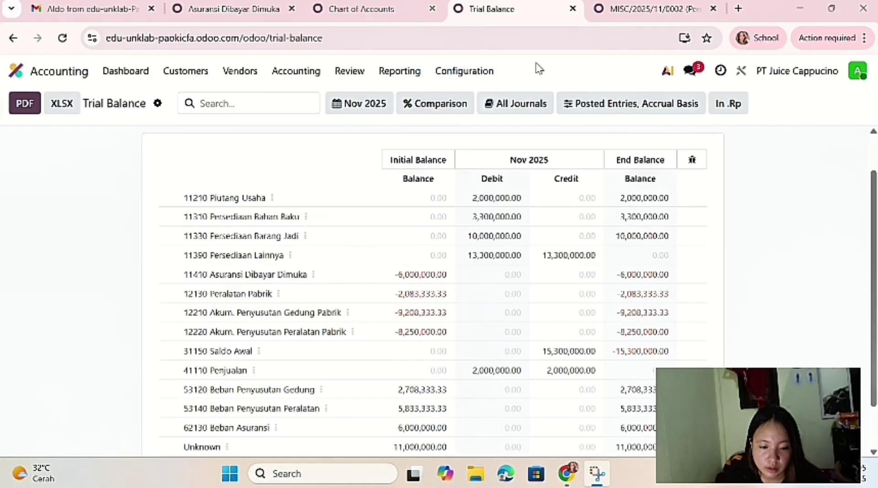
# - Open the company's list of registered assets
pyautogui.click(474, 72)
pyautogui.click(405, 75)
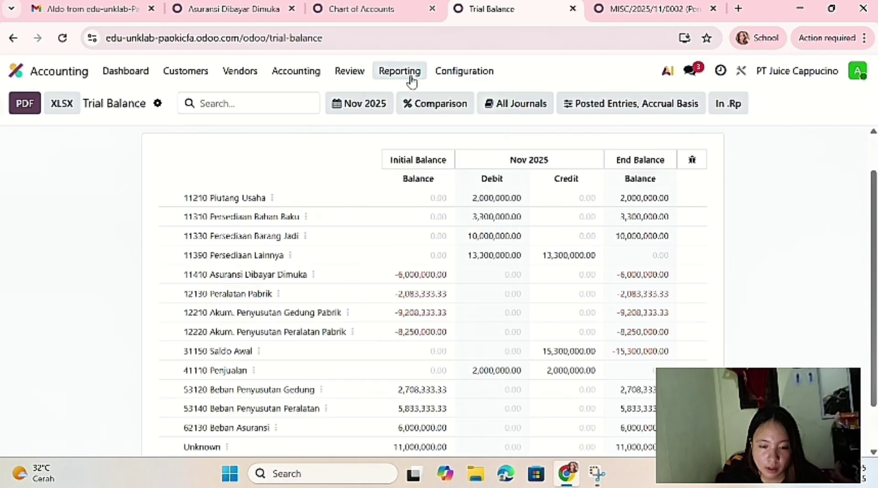
pyautogui.click(306, 74)
pyautogui.click(320, 161)
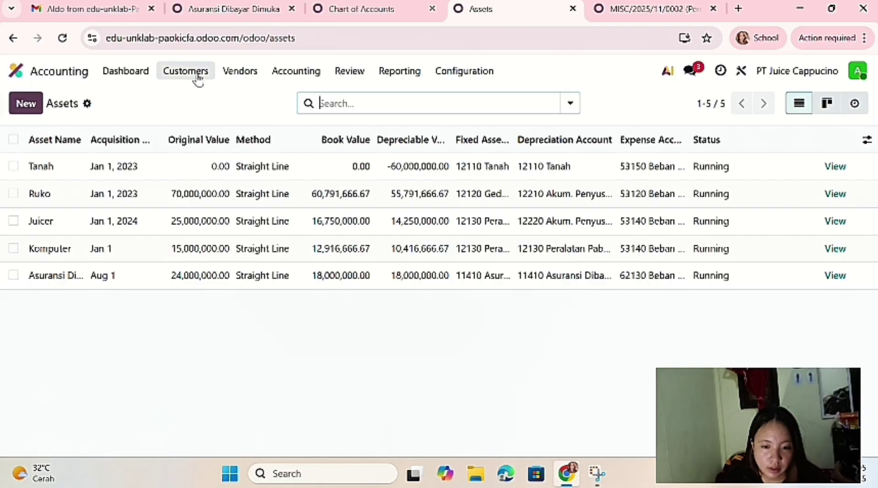
# - Start a new transaction in the Cash journal dated November 1, 2025 with the label Saldo Awal
pyautogui.click(133, 73)
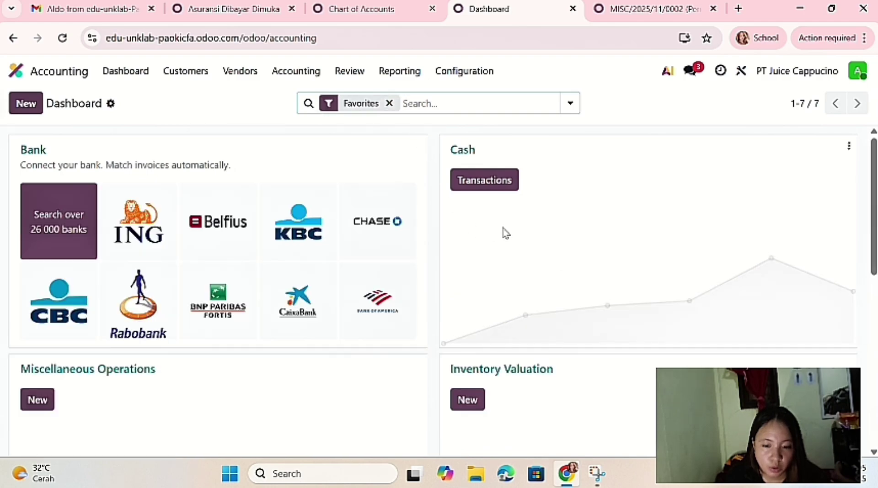
pyautogui.click(492, 187)
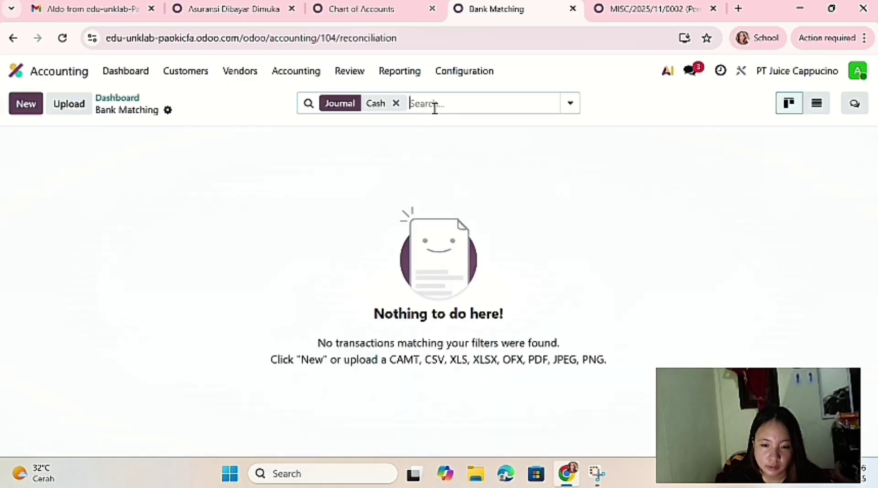
pyautogui.click(22, 110)
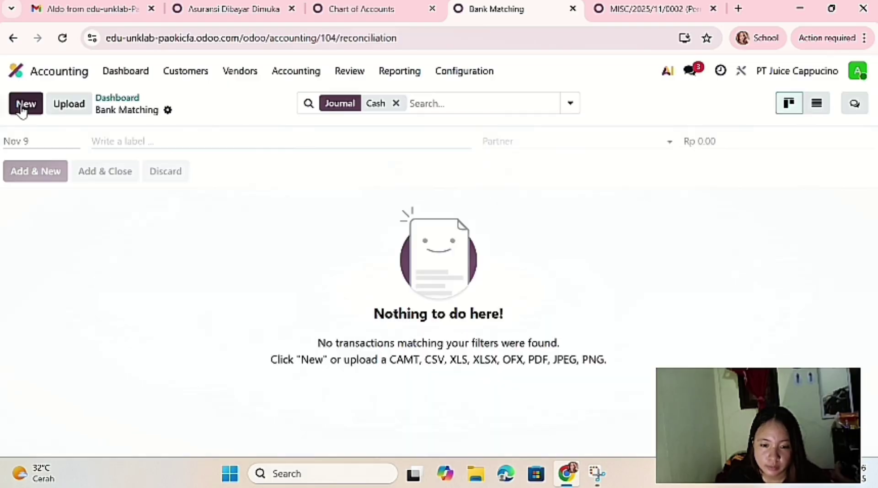
pyautogui.click(56, 145)
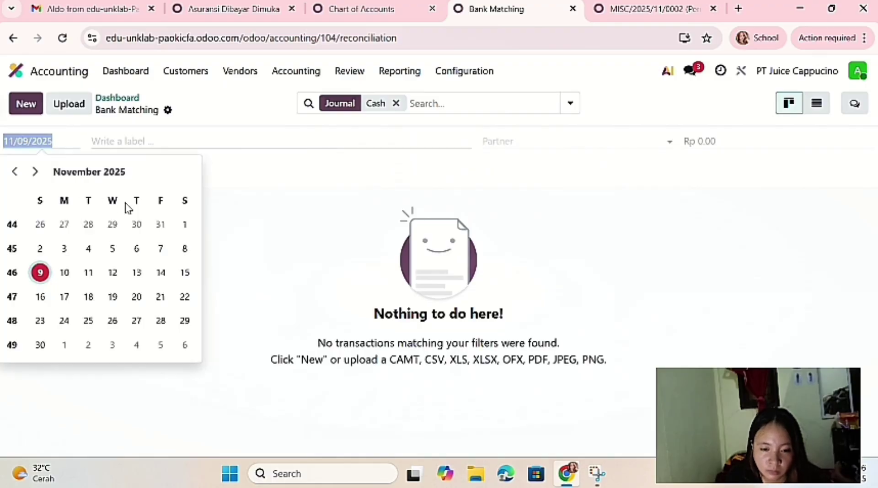
pyautogui.click(181, 225)
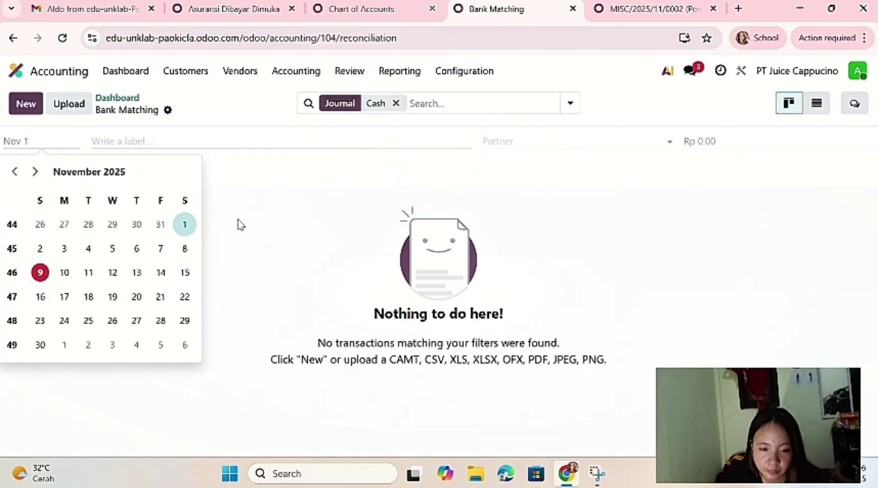
pyautogui.click(269, 247)
pyautogui.click(172, 137)
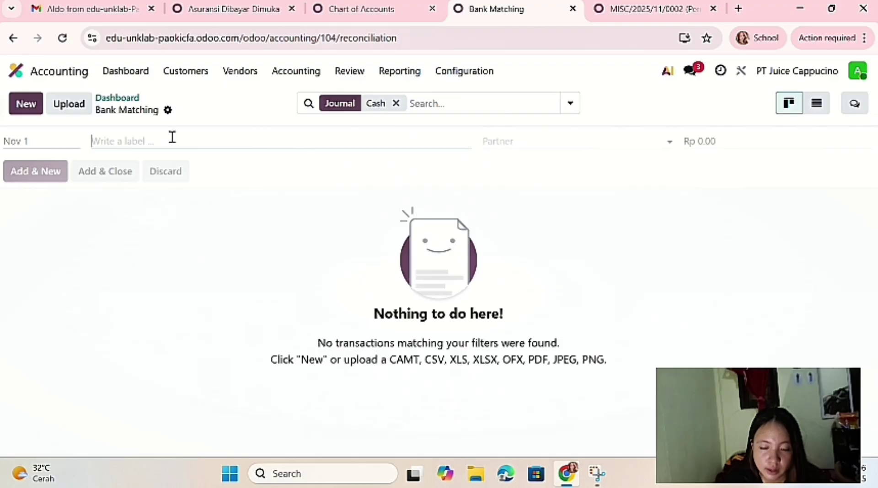
pyautogui.write('Saldo Awal')
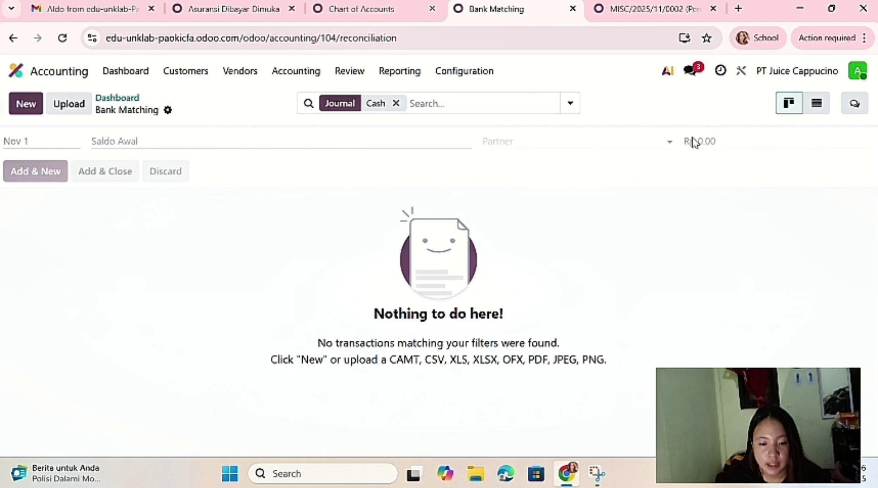
# - Set the cash transaction's amount to Rp 8,000,000 and add it to the journal
pyautogui.click(707, 137)
pyautogui.press('BackSpace')
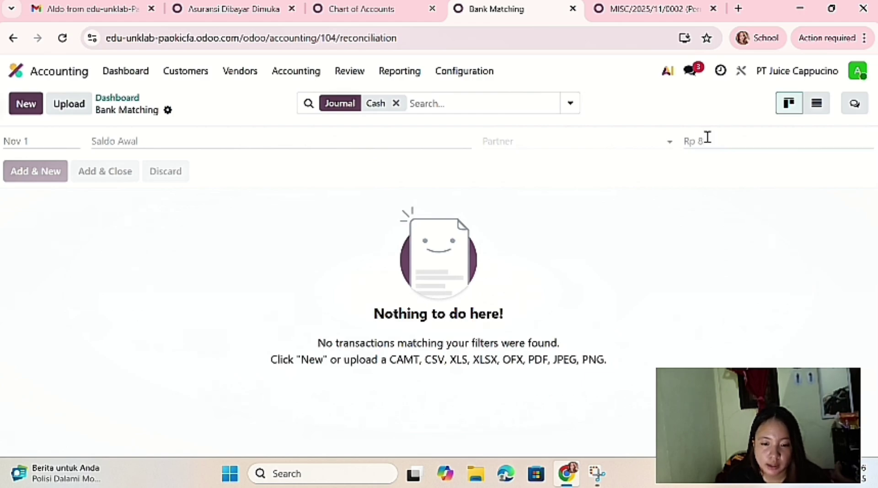
pyautogui.write('8000000')
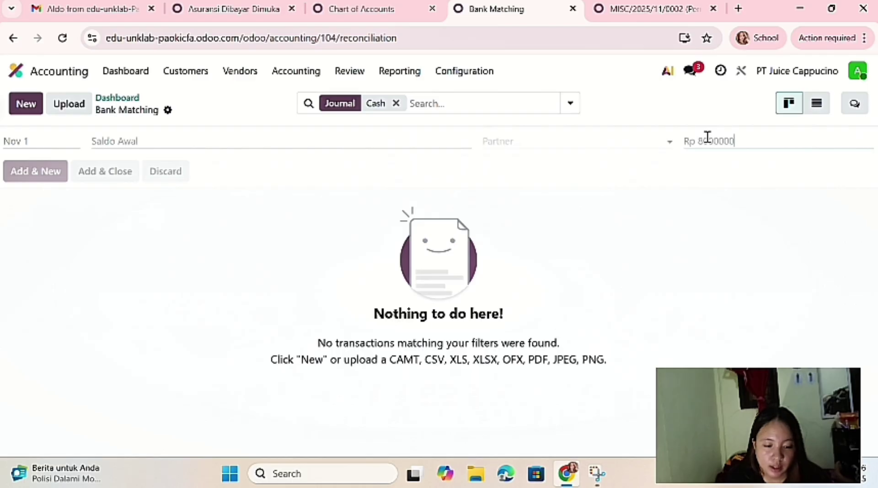
pyautogui.press('Return')
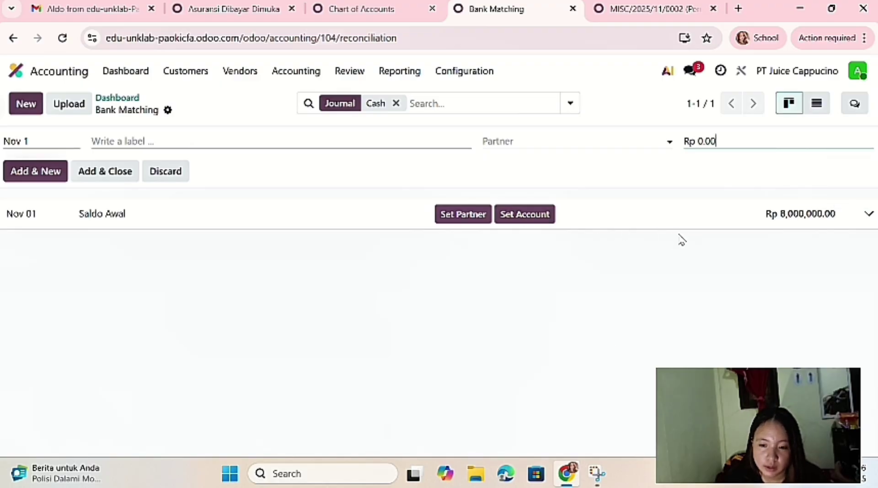
# - Search the accounts for saldo awal and assign account 31150 Saldo Awal to the Rp 8,000,000 cash transaction
pyautogui.click(547, 215)
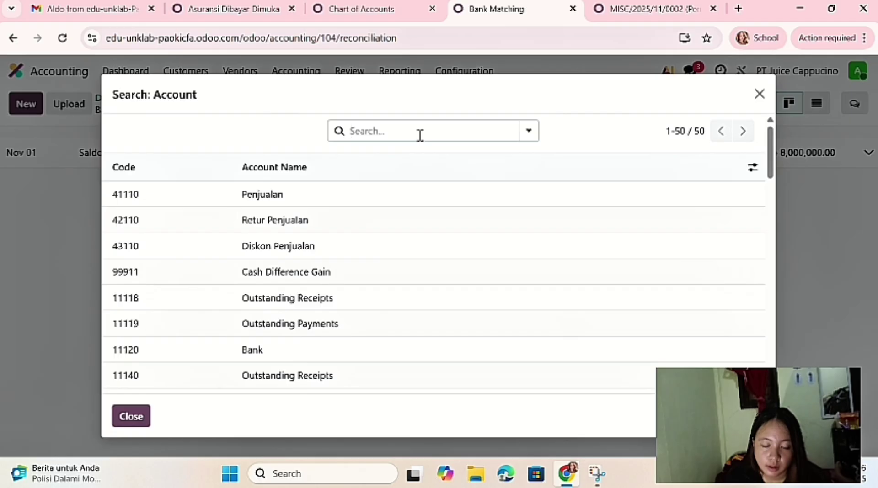
pyautogui.write('sa')
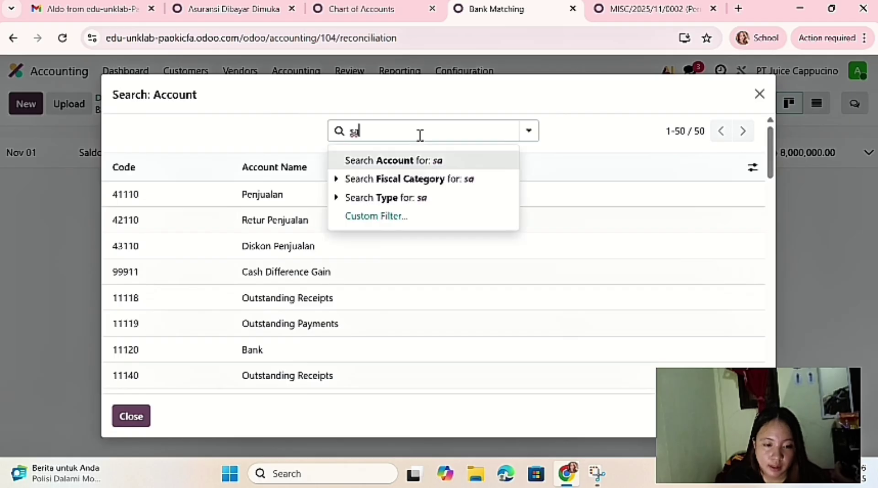
pyautogui.write('ldo awal')
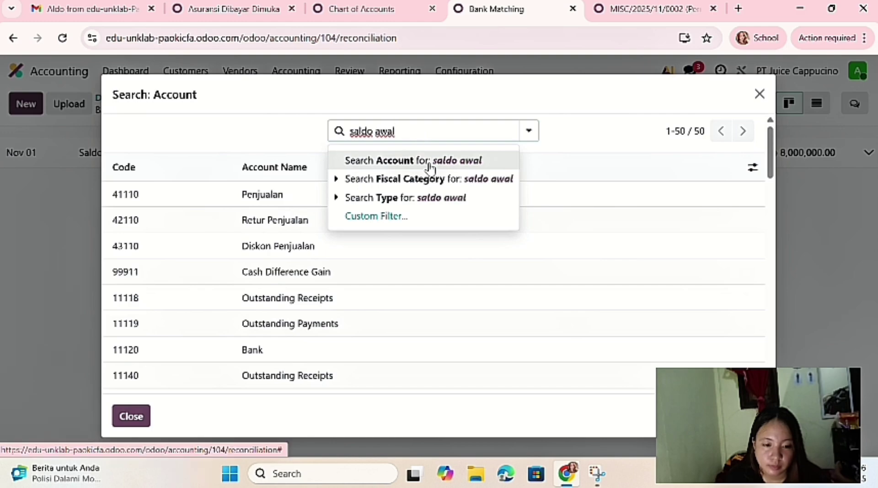
pyautogui.press('Return')
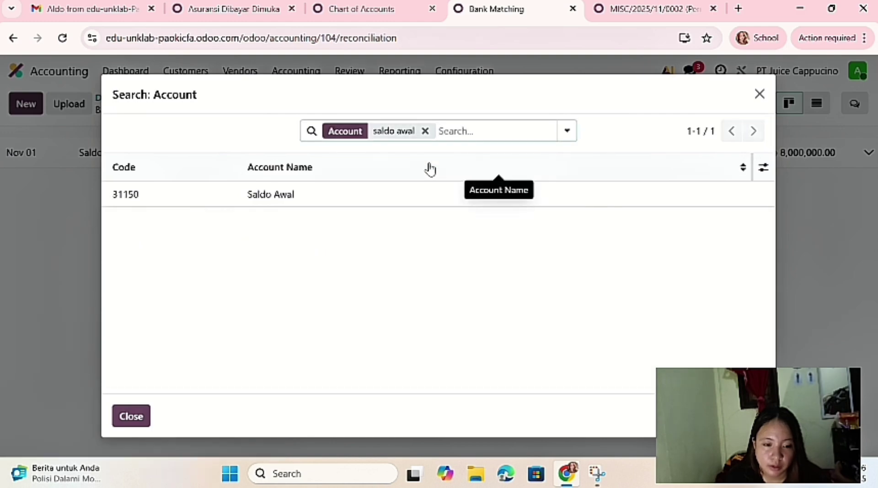
pyautogui.click(378, 170)
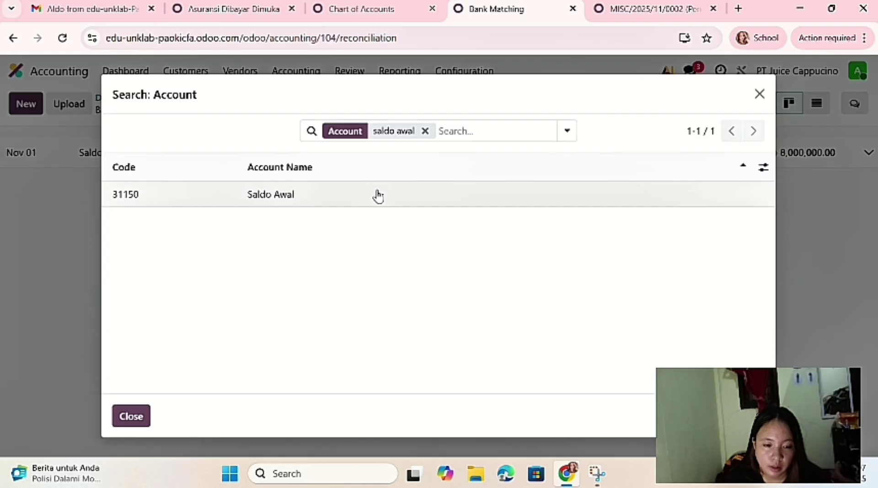
pyautogui.click(377, 195)
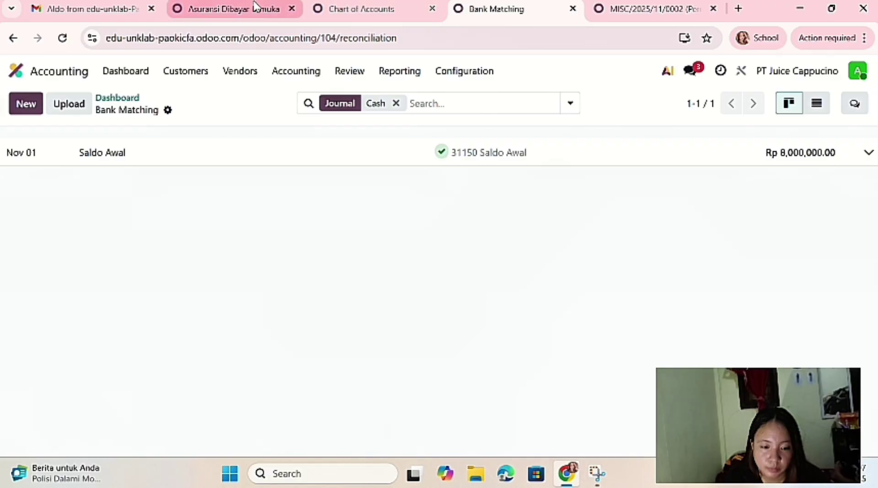
# - From the Asuransi Dibayar Dimuka asset page, open and reload the posted journal entries to check the November 1 cash opening-balance entry
pyautogui.click(252, 8)
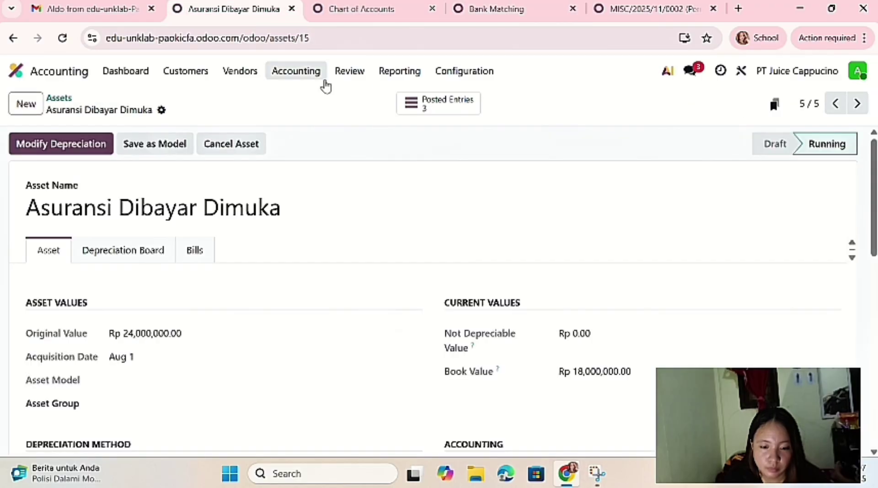
pyautogui.click(402, 73)
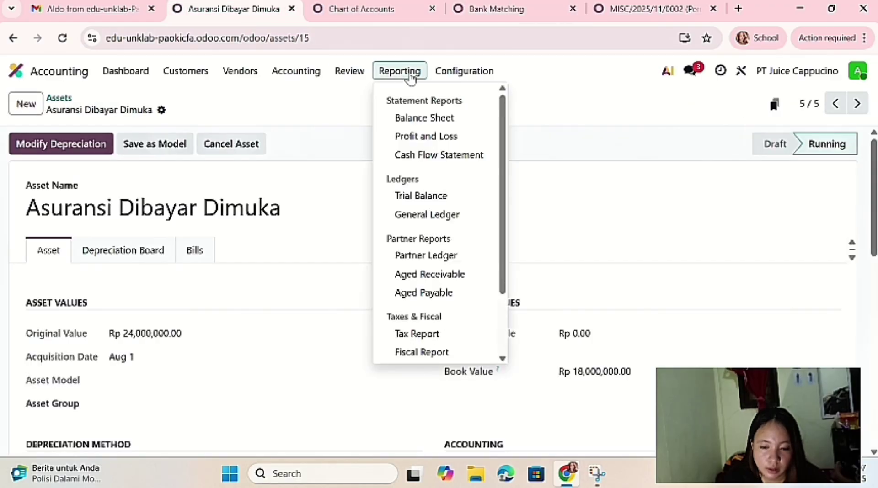
pyautogui.moveTo(368, 80)
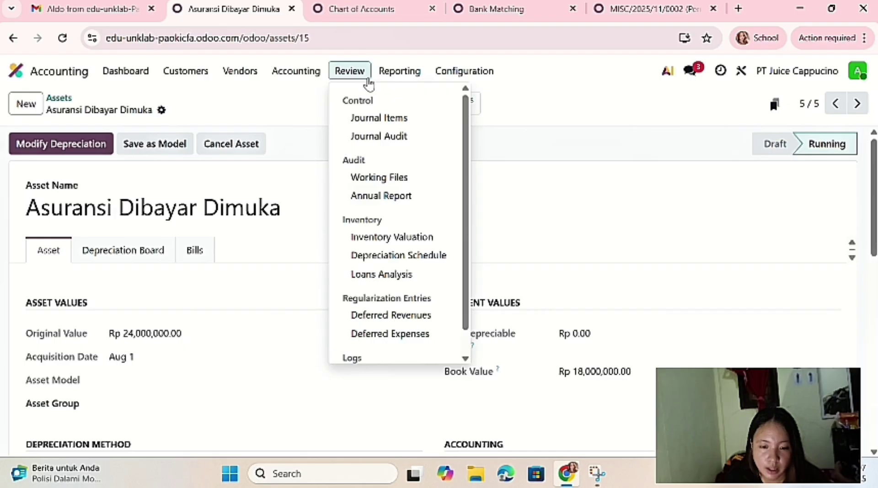
pyautogui.moveTo(316, 73)
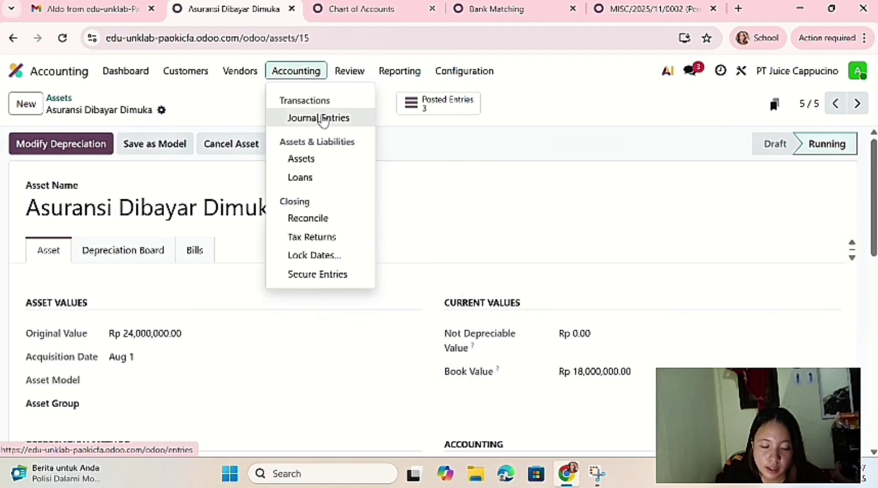
pyautogui.click(322, 118)
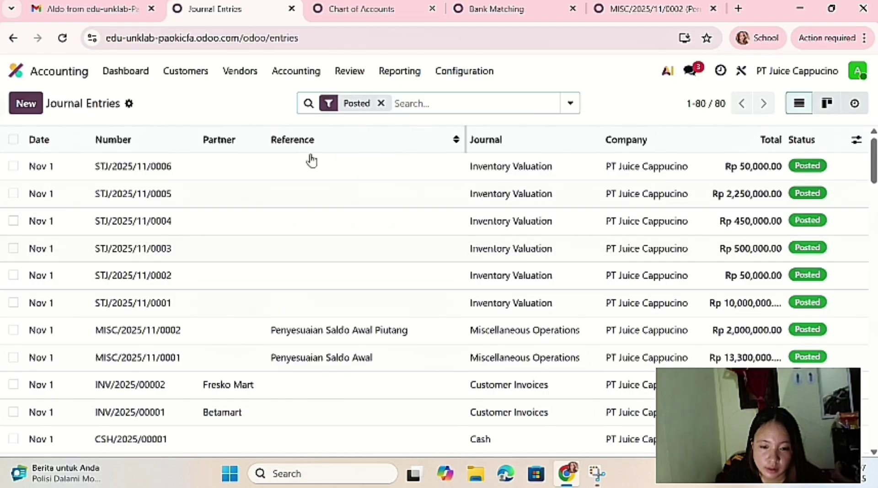
pyautogui.click(73, 39)
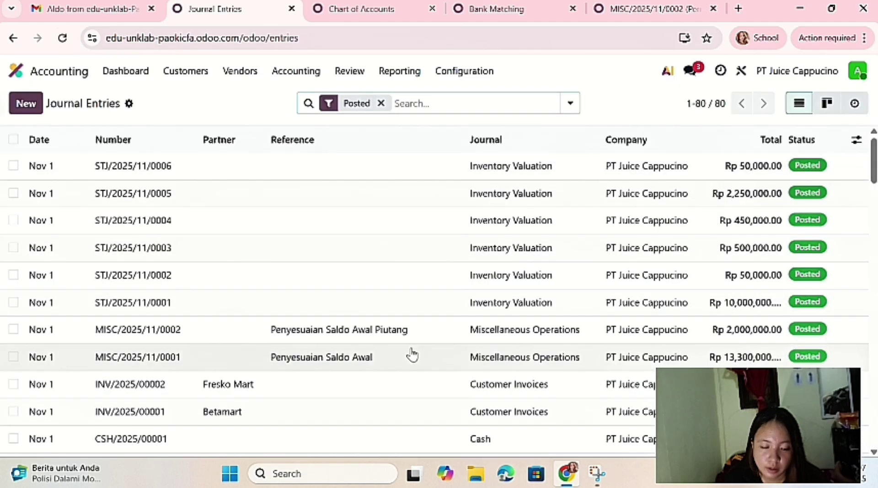
pyautogui.scroll(-5, 412, 355)
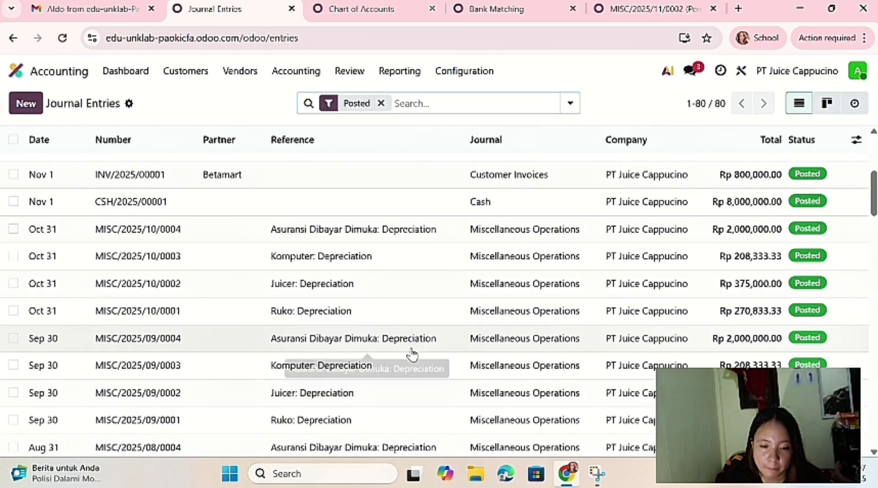
pyautogui.scroll(1, 412, 355)
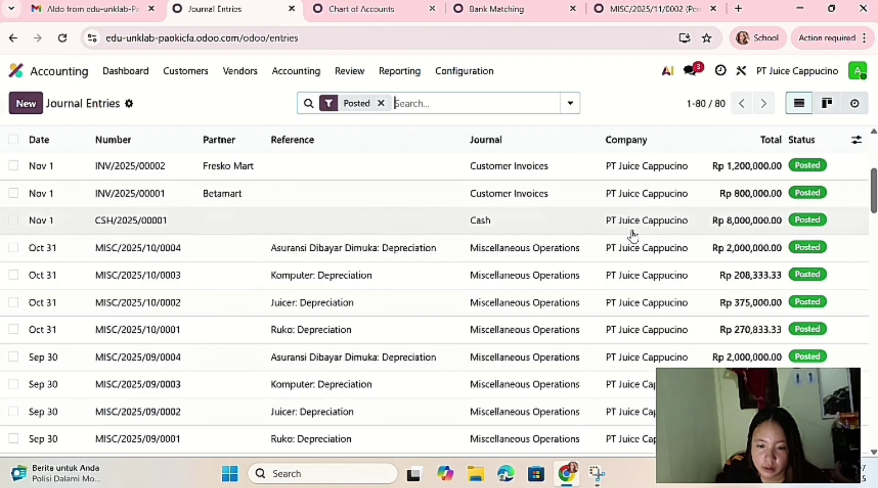
# - Open the November 1 cash entry CSH/2025/00001 to check its journal items
pyautogui.click(578, 232)
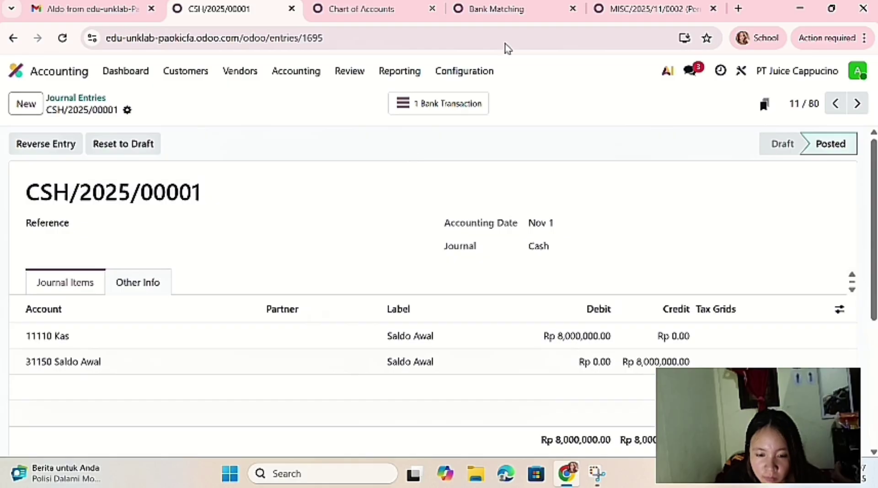
# - Start a new transaction in the Bank journal dated November 1, 2025 with the label Saldo Awal
pyautogui.click(547, 17)
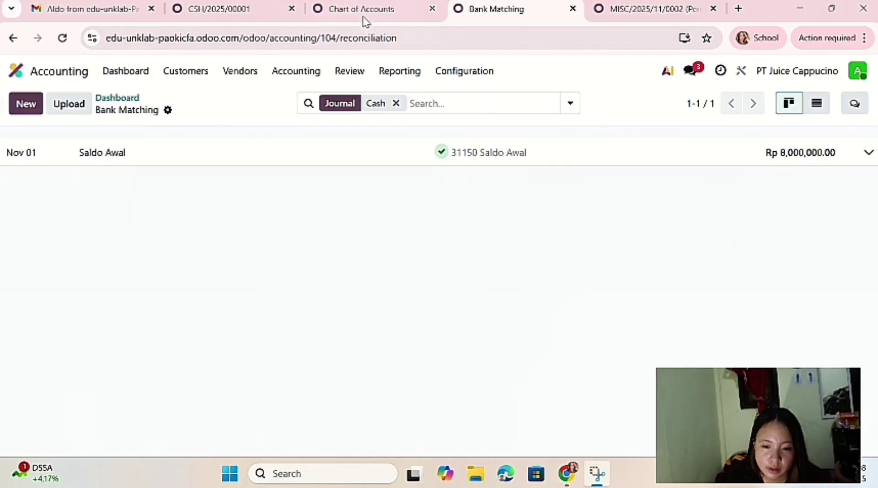
pyautogui.click(286, 73)
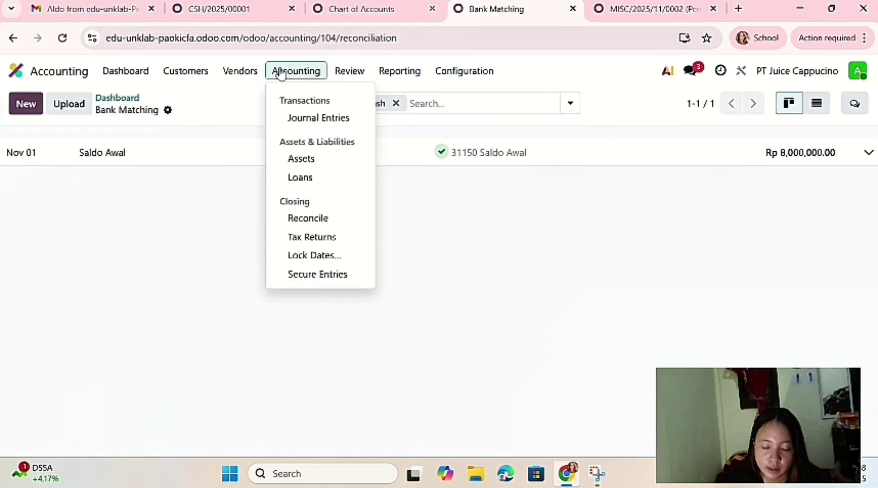
pyautogui.click(152, 73)
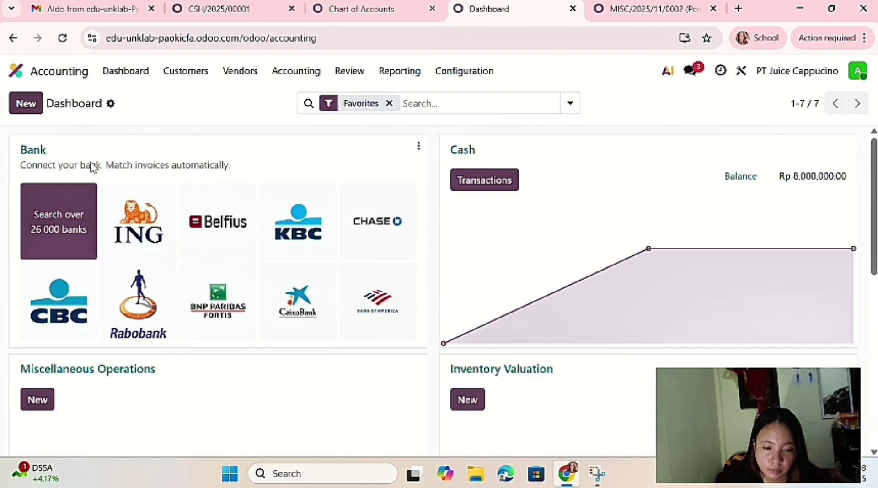
pyautogui.click(44, 149)
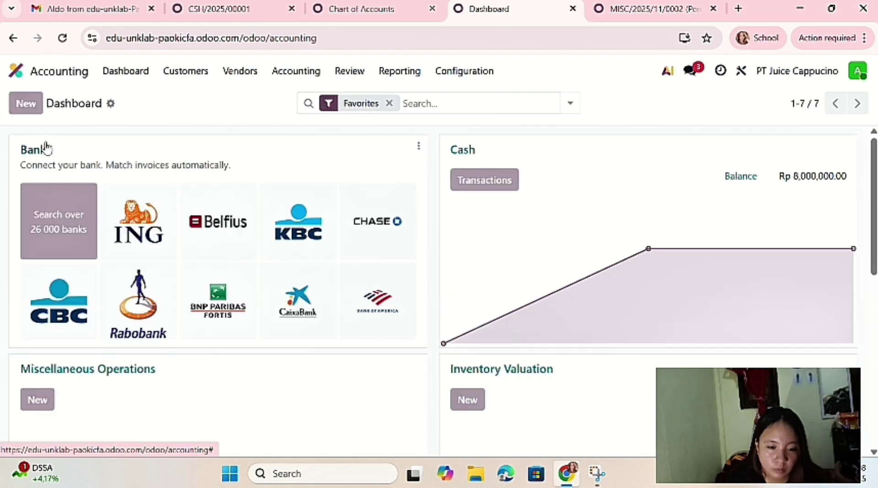
pyautogui.click(25, 109)
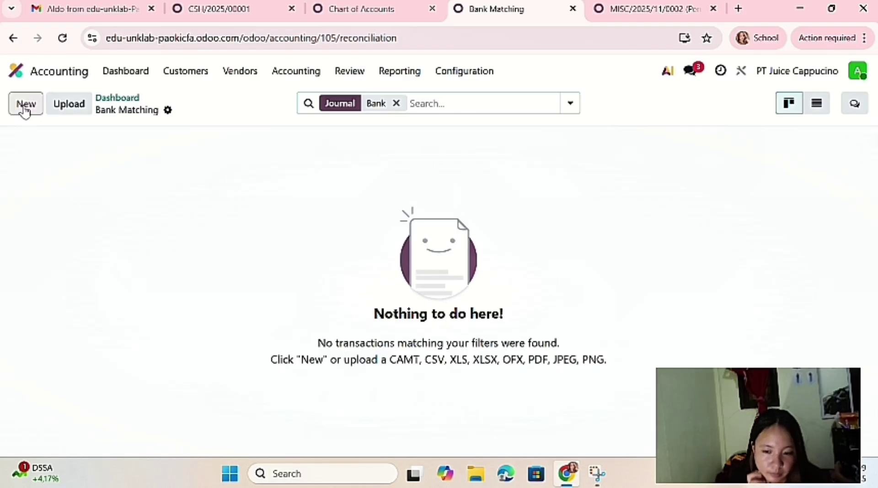
pyautogui.click(62, 142)
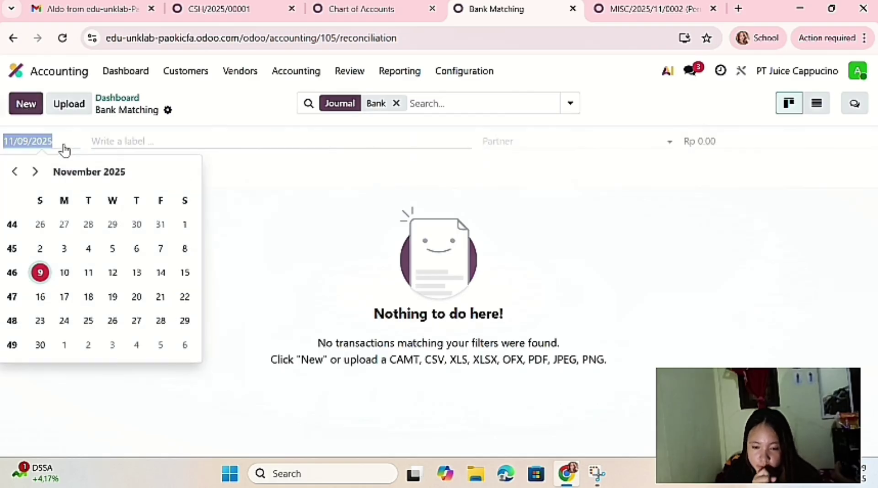
pyautogui.click(184, 224)
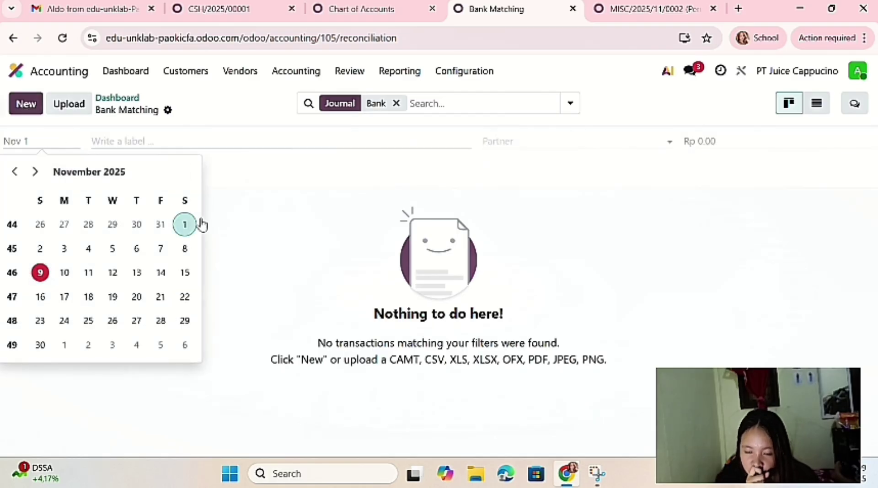
pyautogui.click(141, 141)
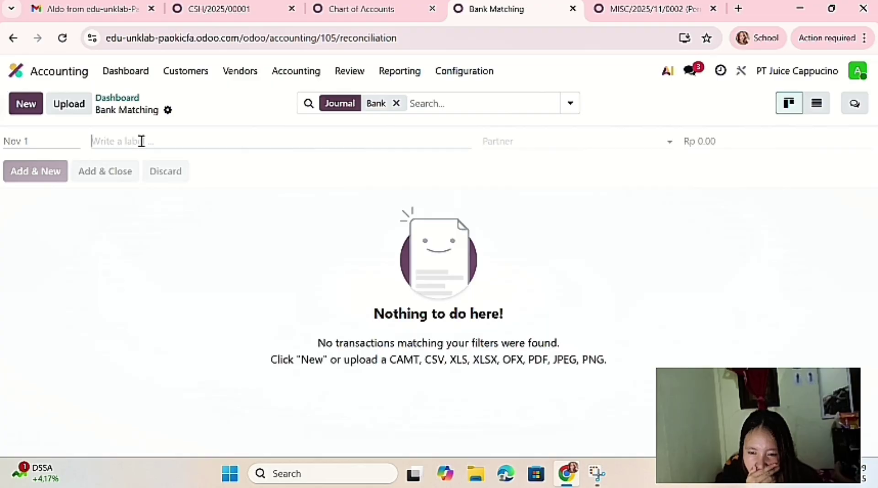
pyautogui.write('Sald')
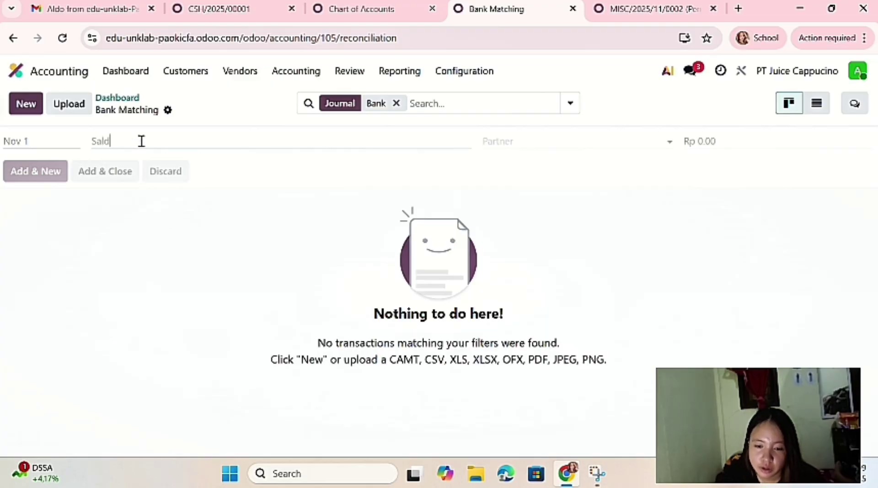
pyautogui.write('o Awa')
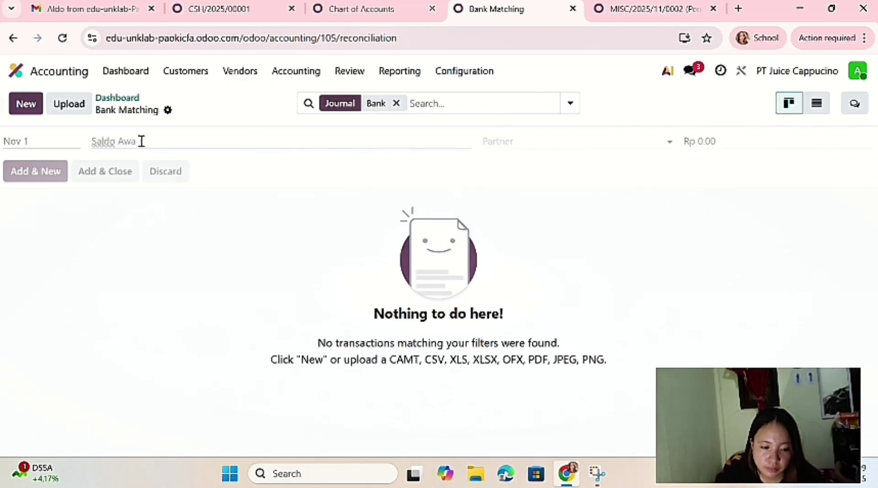
pyautogui.write('l')
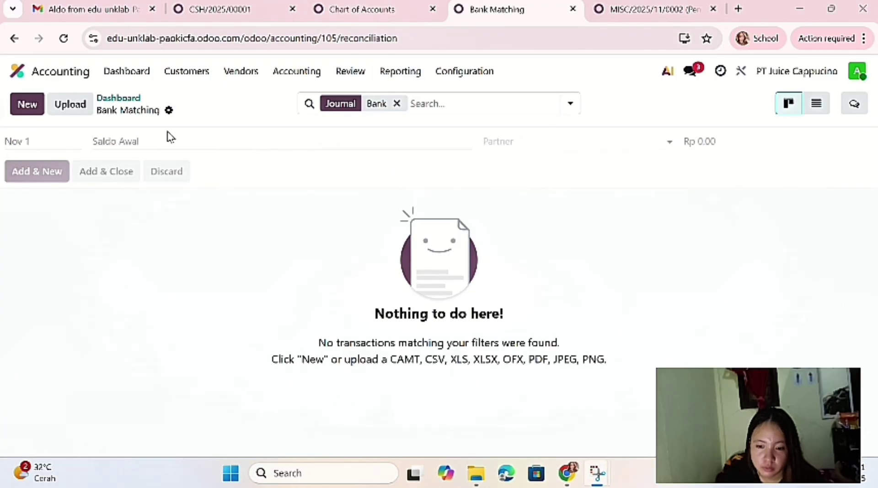
# - Set the bank transaction's amount to Rp 50,000,000 and add it to the journal
pyautogui.click(703, 142)
pyautogui.press('BackSpace')
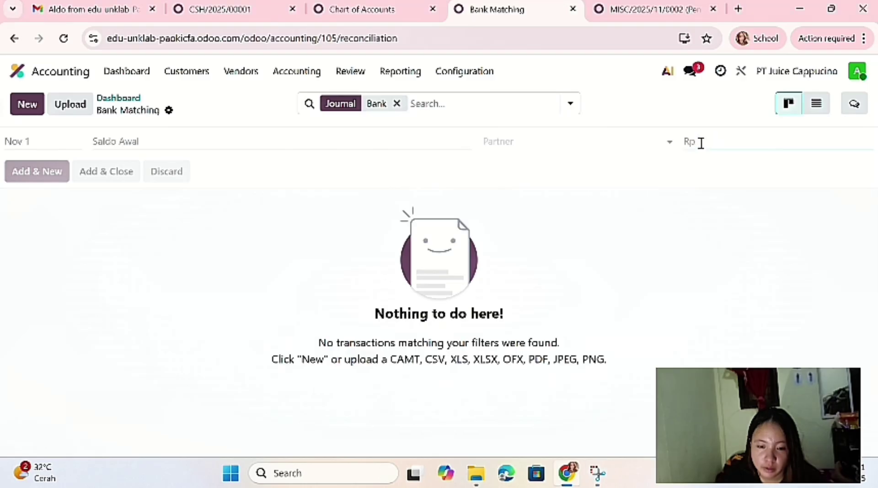
pyautogui.write('10')
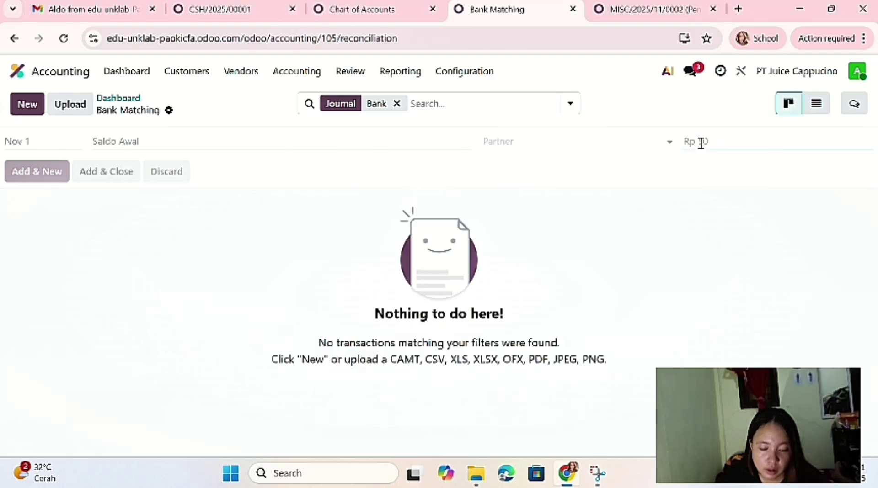
pyautogui.write('000000')
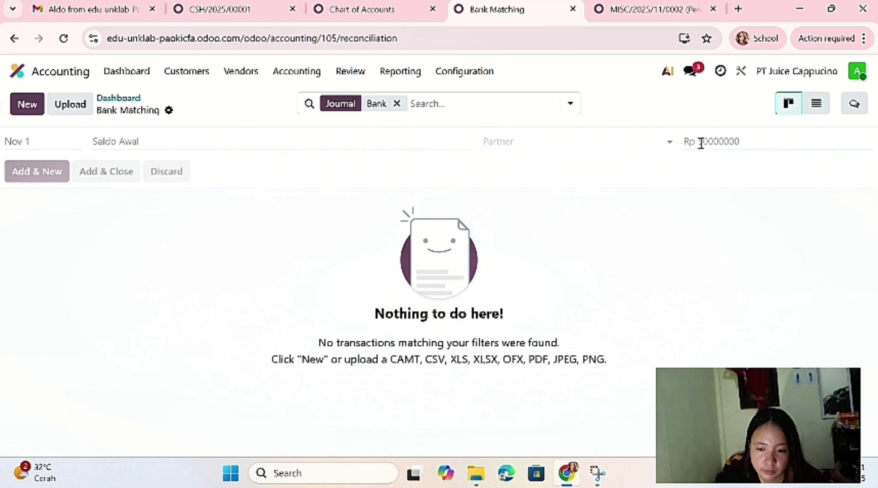
pyautogui.press('Return')
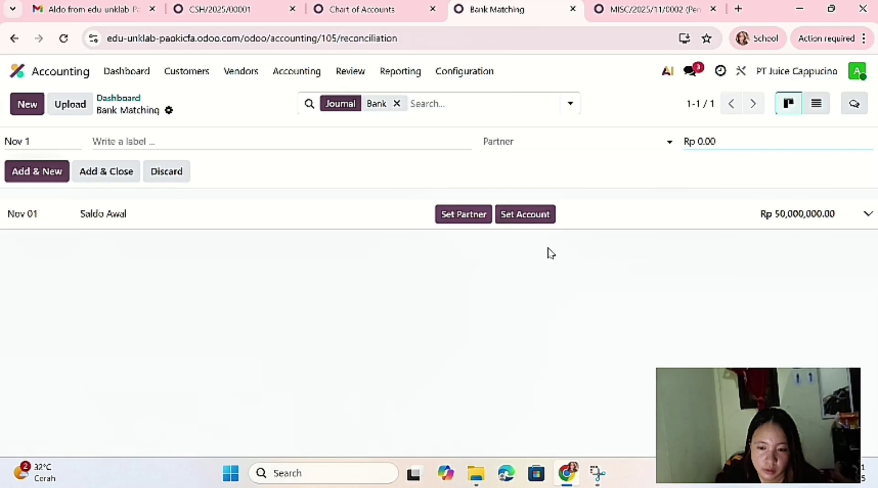
# - Try to find an account for the Rp 50,000,000 bank transaction by searching the accounts for bank
pyautogui.click(543, 221)
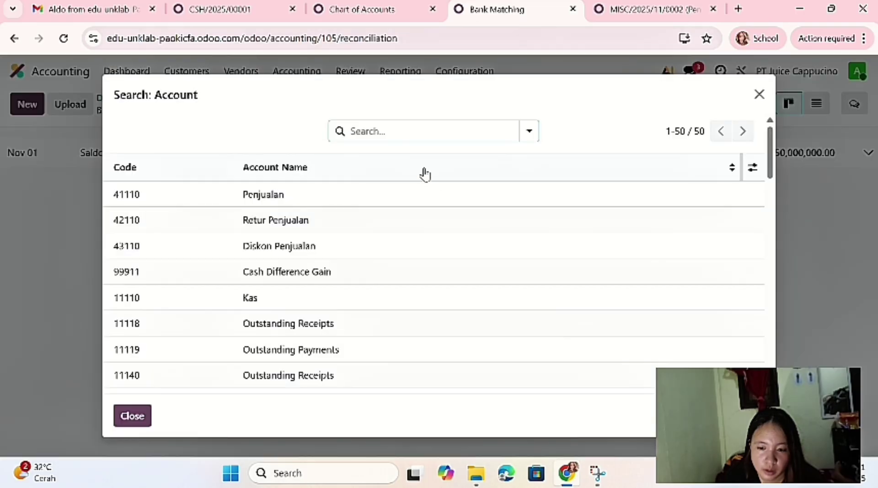
pyautogui.click(407, 129)
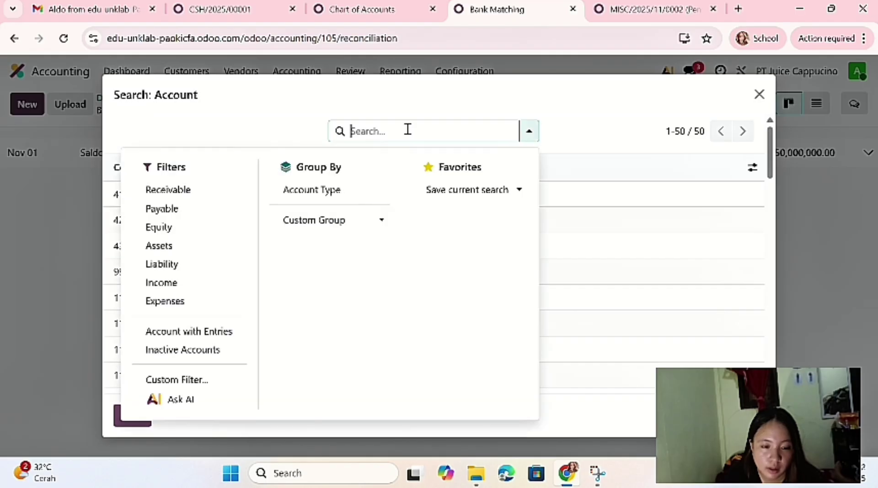
pyautogui.click(413, 133)
pyautogui.click(402, 133)
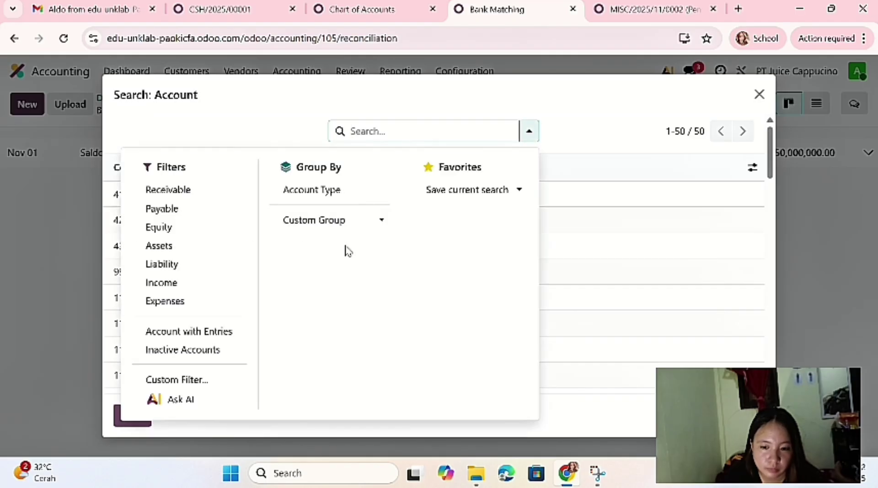
pyautogui.click(394, 132)
pyautogui.click(395, 132)
pyautogui.click(393, 130)
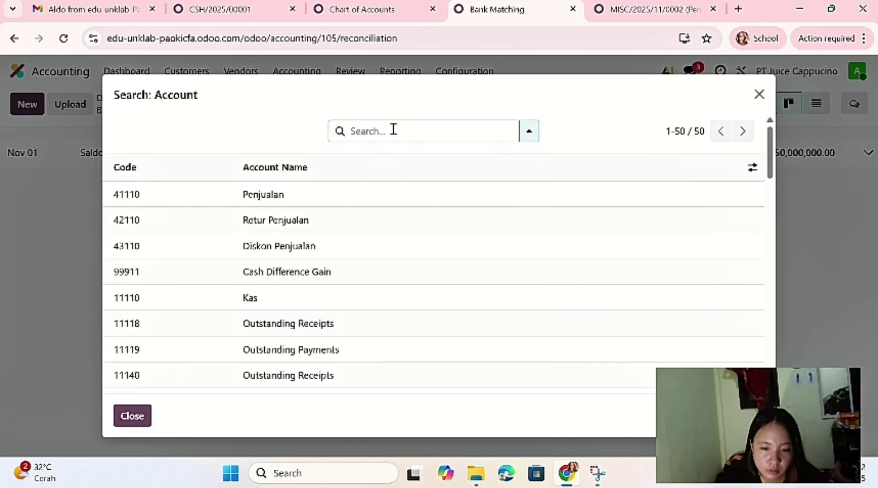
pyautogui.click(394, 129)
pyautogui.write('ba')
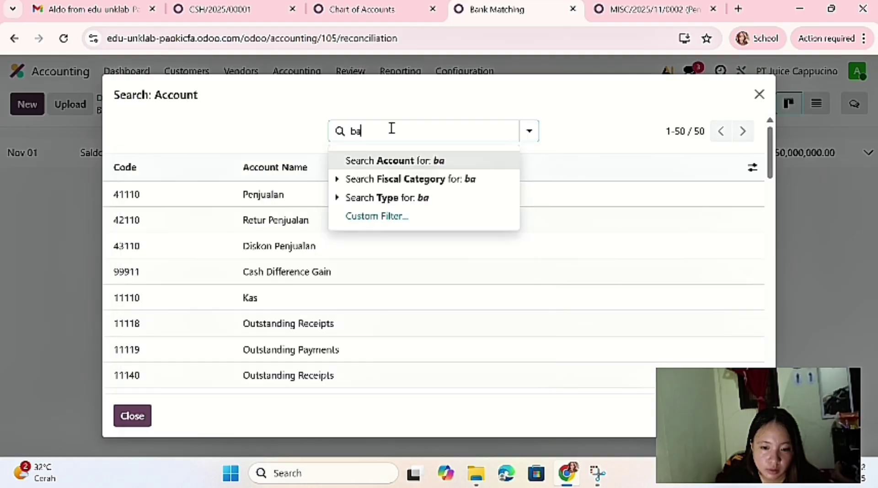
pyautogui.write('nk')
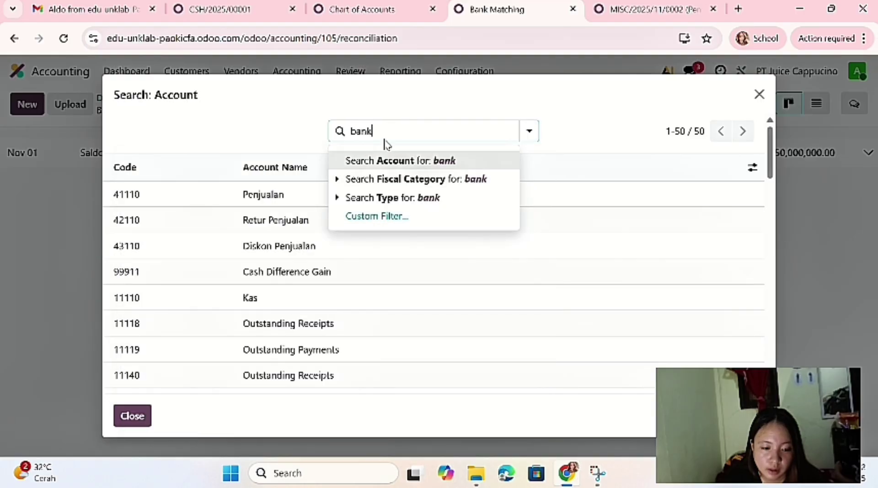
pyautogui.click(417, 162)
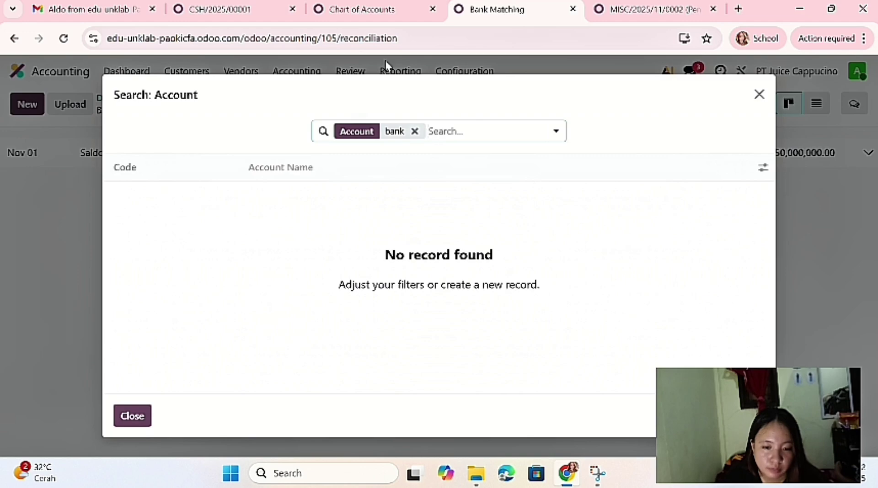
pyautogui.click(759, 94)
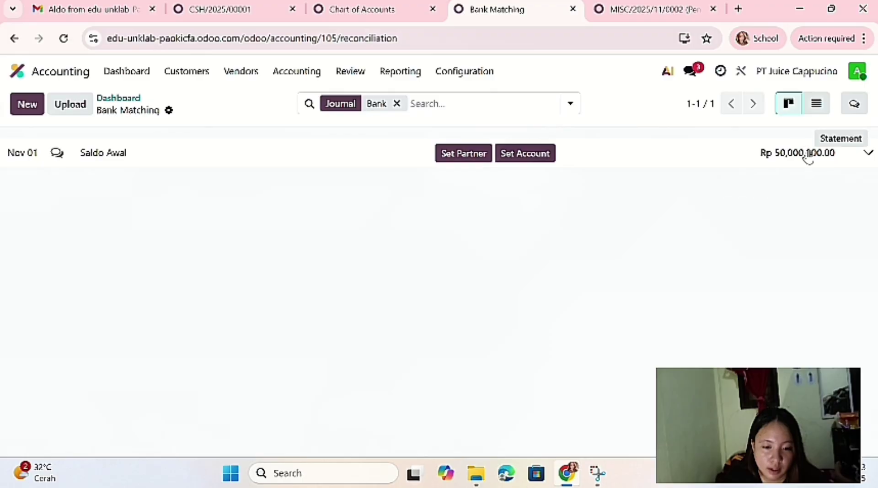
# - Review the posted journal items available to reconcile with the Rp 50,000,000 bank transaction
pyautogui.click(837, 163)
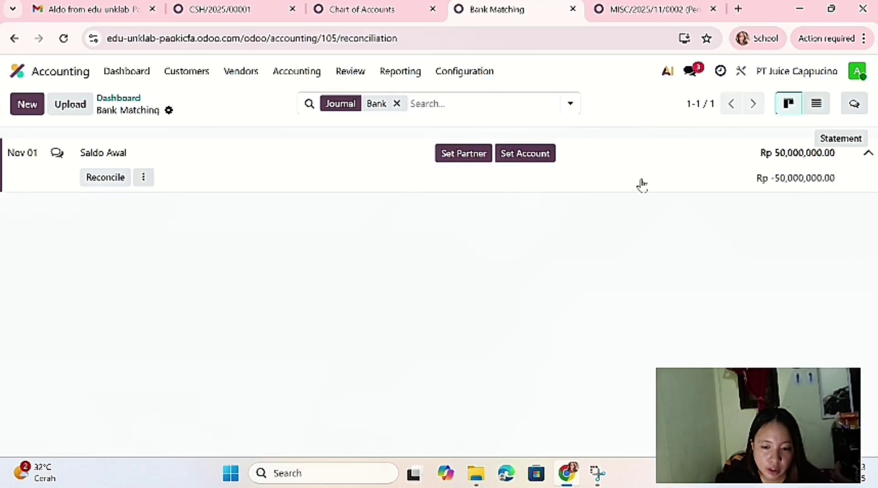
pyautogui.click(121, 178)
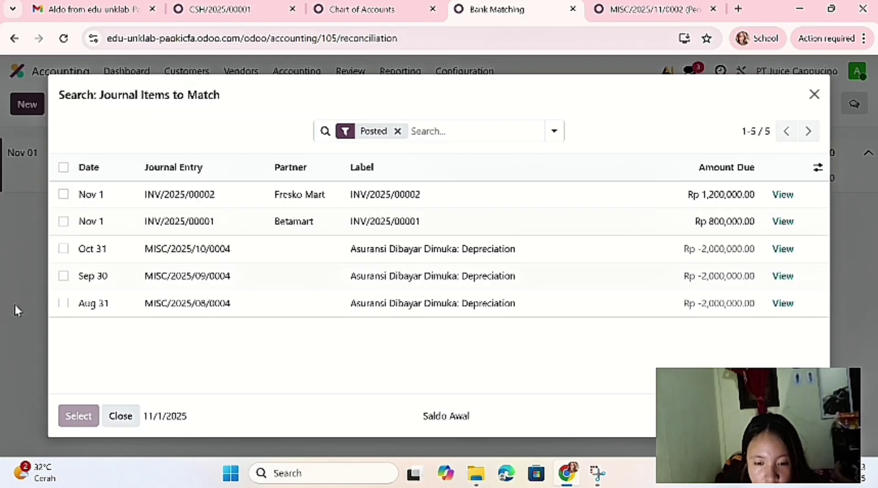
pyautogui.click(814, 94)
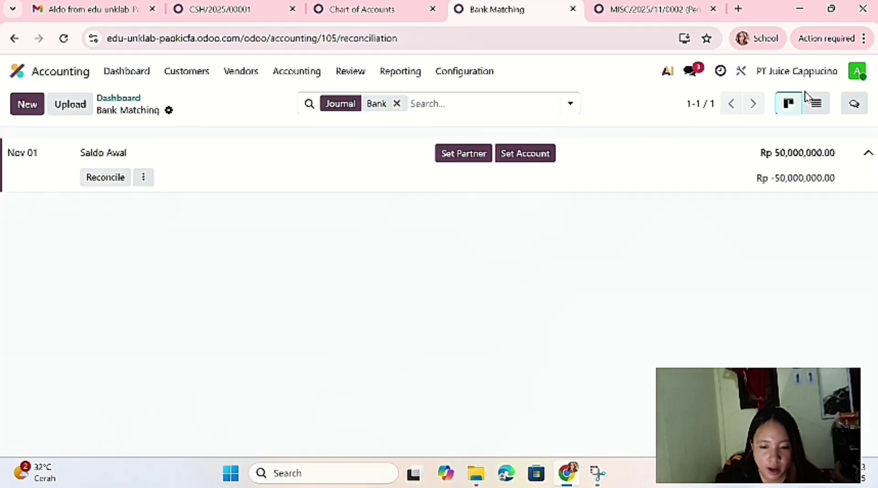
# - Assign account 11110 Kas to the Rp 50,000,000 bank transaction
pyautogui.click(531, 157)
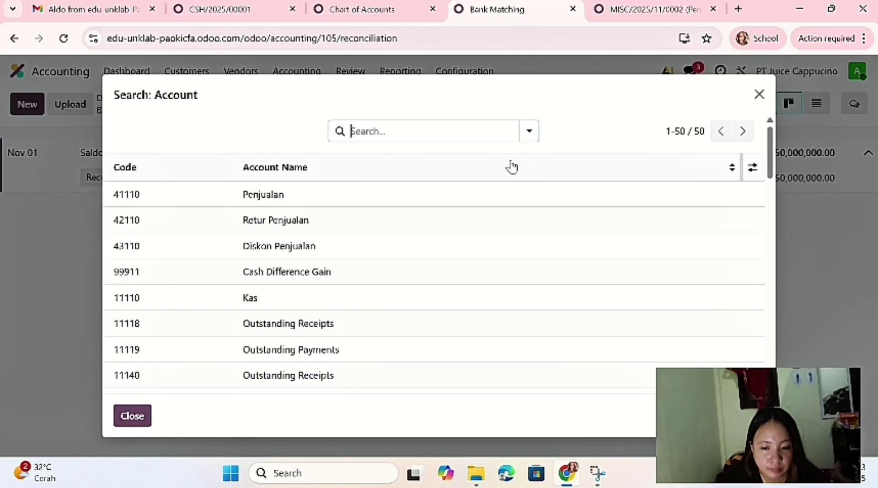
pyautogui.click(355, 291)
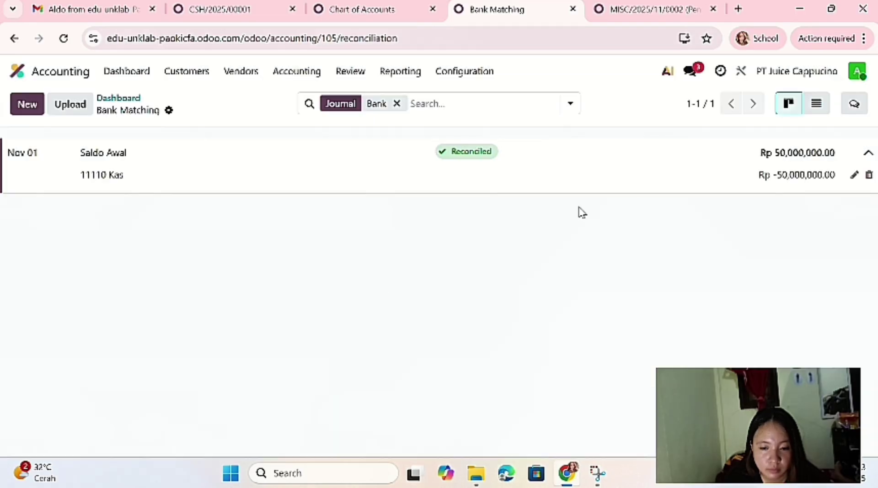
# - Change the Rp 50,000,000 bank transaction's counterpart line to account 31150 Saldo Awal and label it Saldo Awal Bank
pyautogui.click(855, 176)
pyautogui.click(214, 239)
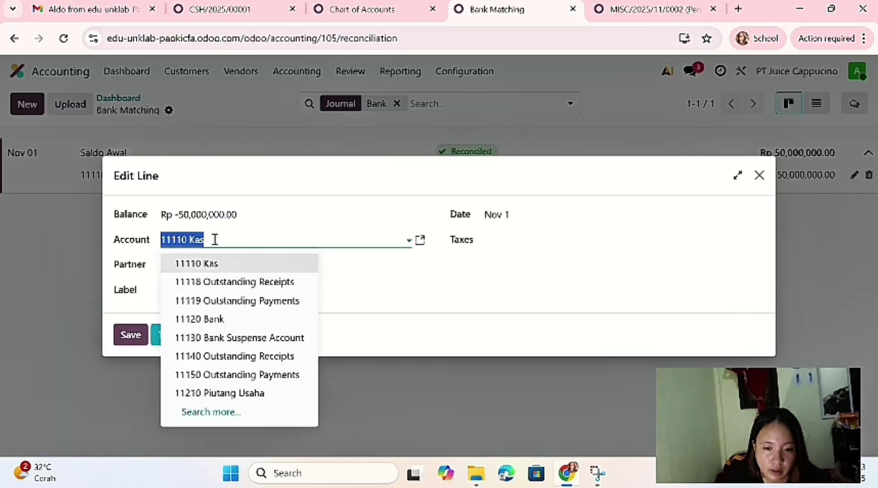
pyautogui.press('BackSpace')
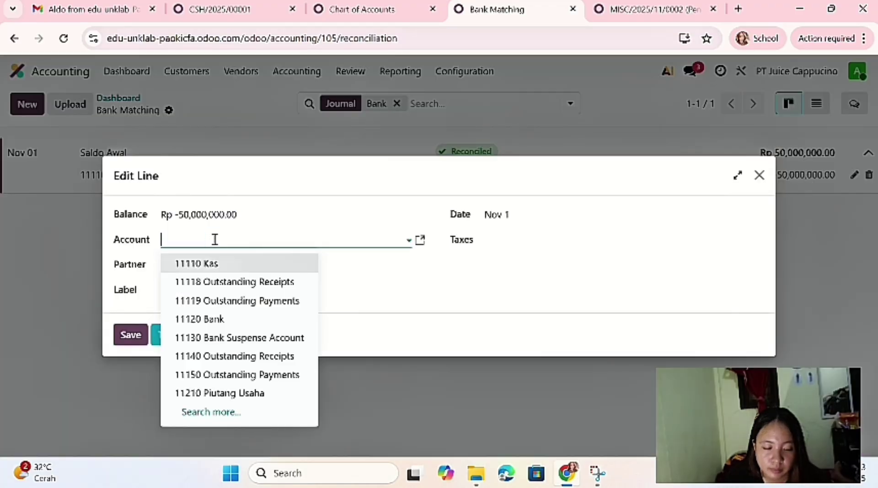
pyautogui.write('sald')
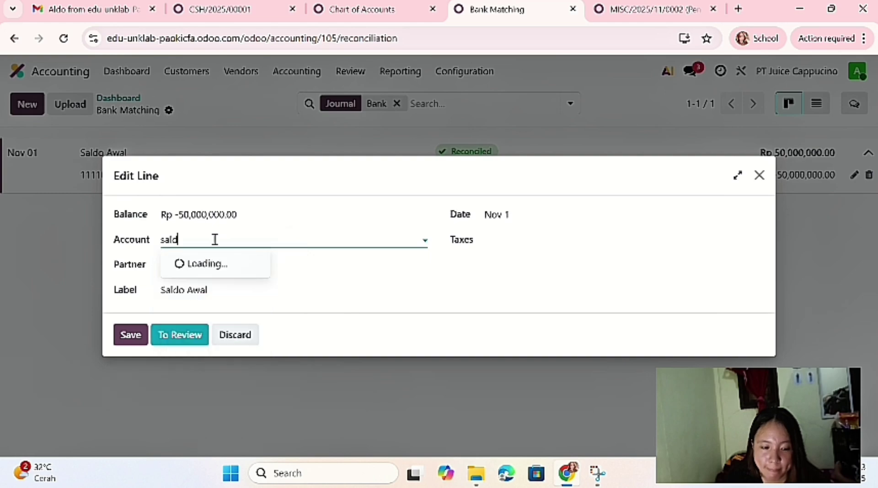
pyautogui.click(214, 263)
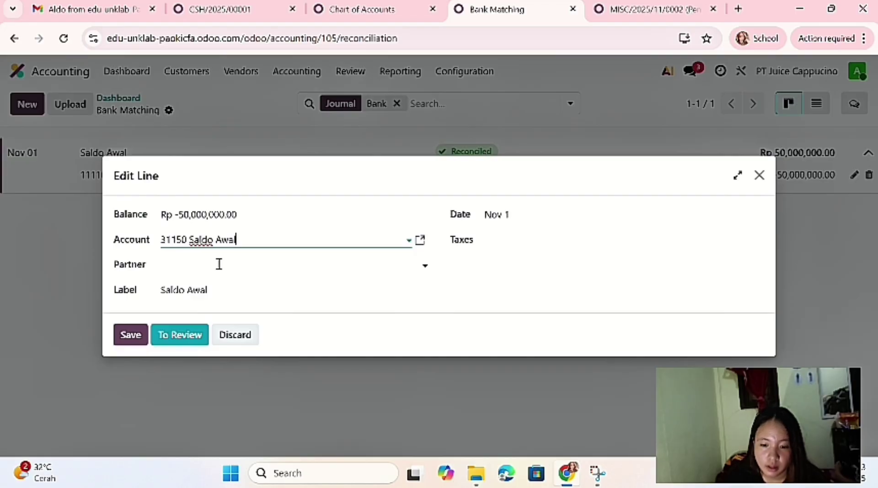
pyautogui.click(214, 290)
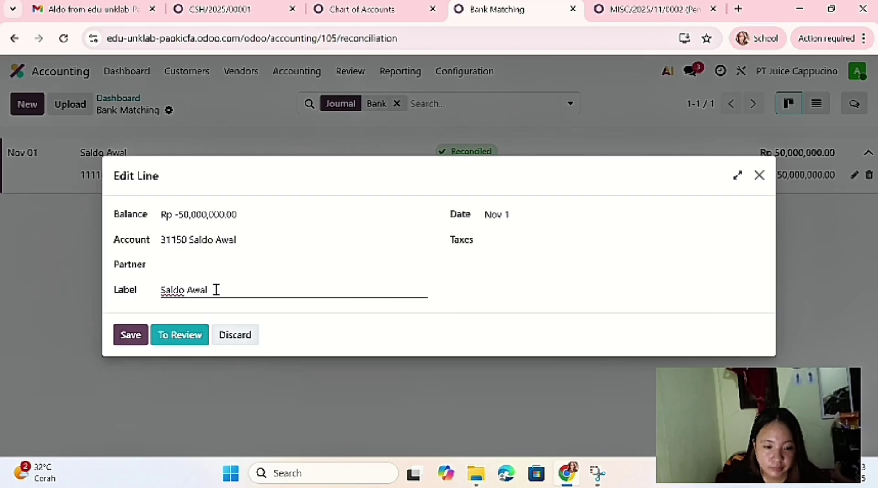
pyautogui.write('Bank')
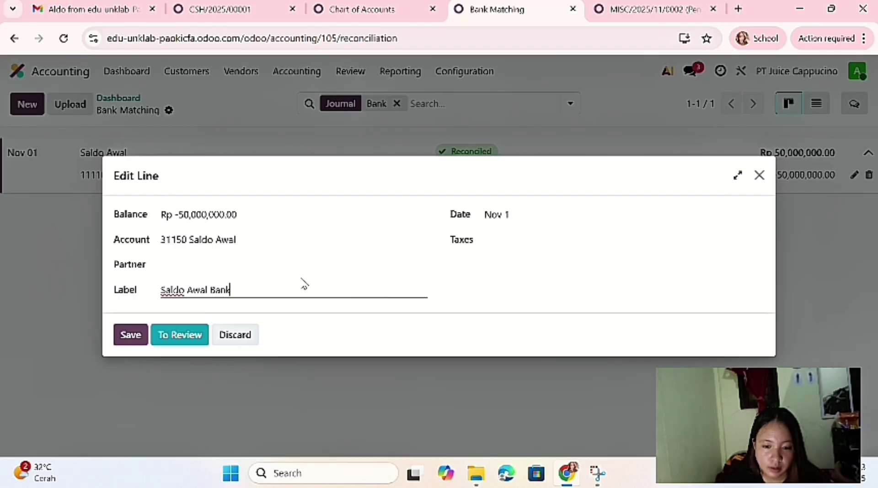
pyautogui.click(132, 340)
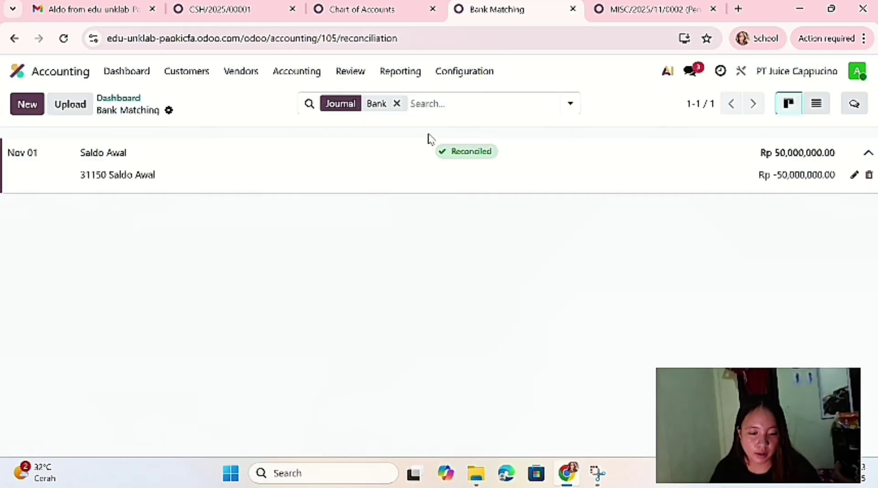
# - Show the bank matching transactions of all journals and label the Rp 8,000,000 transaction's counterpart line Saldo Awal kas
pyautogui.click(399, 103)
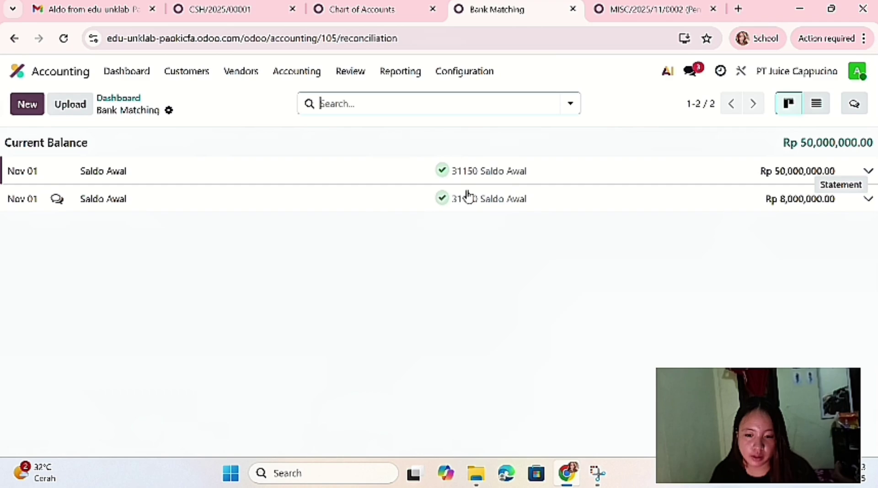
pyautogui.click(821, 204)
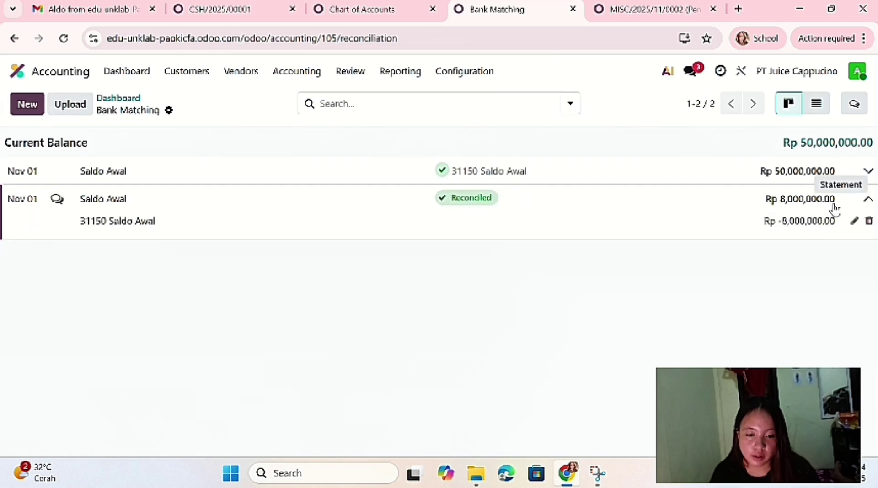
pyautogui.click(854, 222)
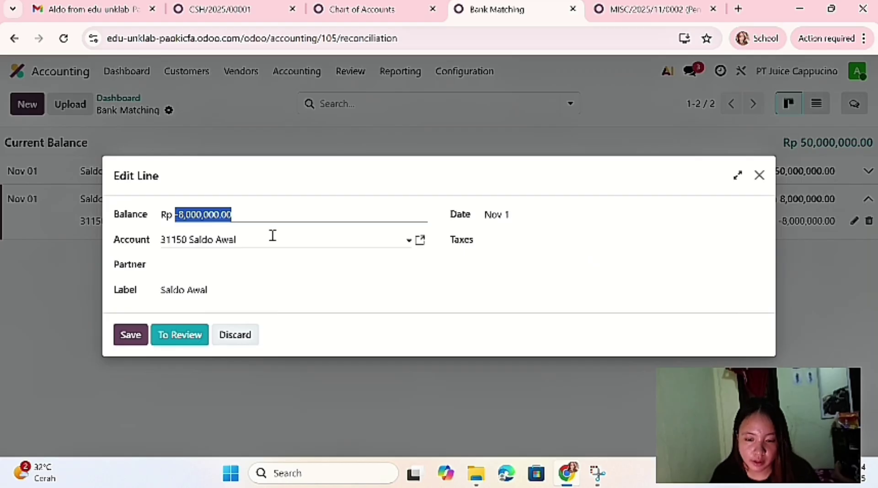
pyautogui.click(254, 295)
pyautogui.write('kaas')
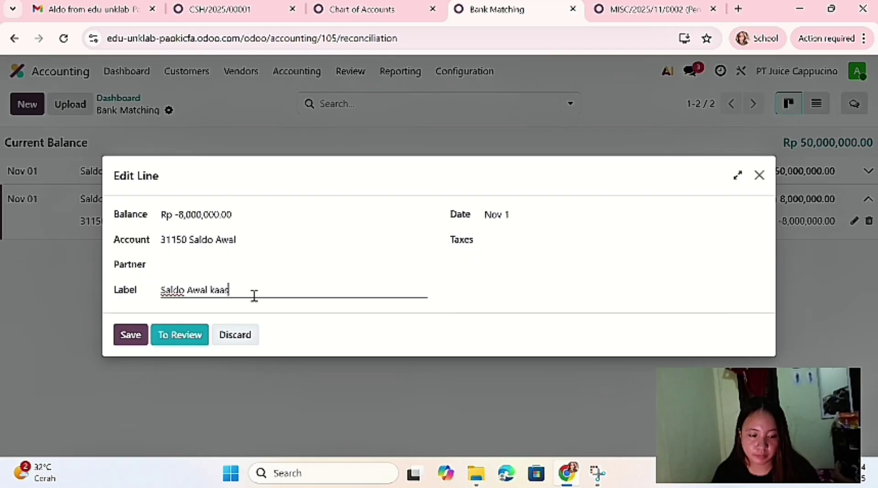
pyautogui.press('BackSpace')
pyautogui.press('BackSpace')
pyautogui.write('s')
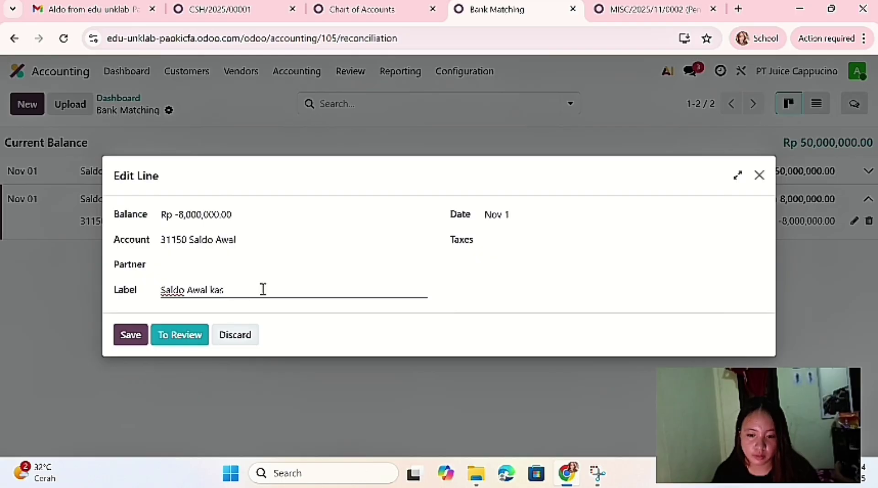
pyautogui.click(142, 336)
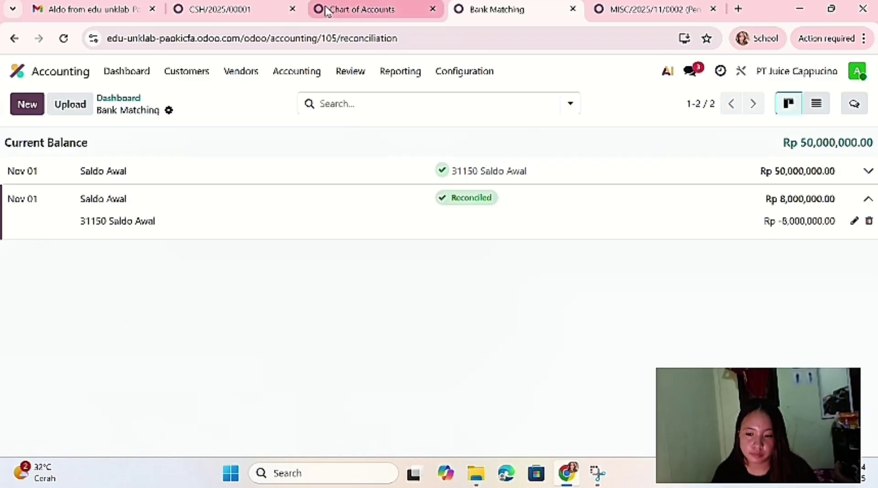
# - Open the Nov 2025 trial balance, reload it and examine the account balances down to the totals
pyautogui.click(407, 75)
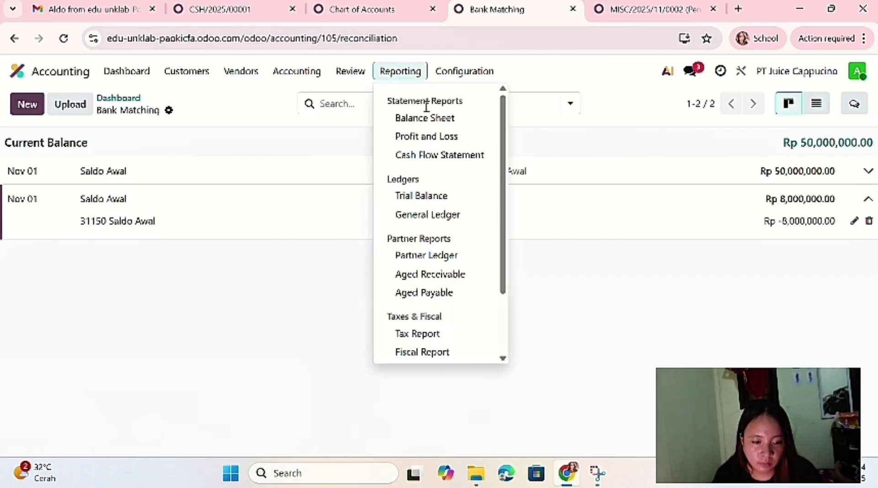
pyautogui.click(433, 201)
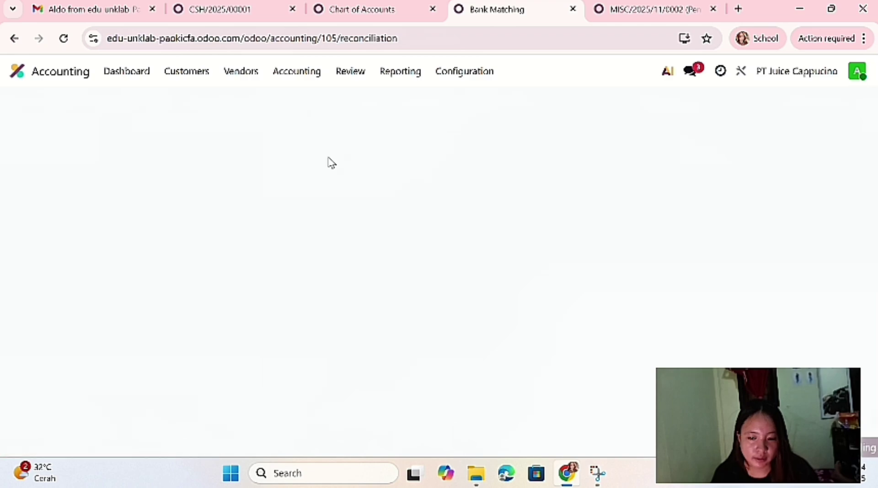
pyautogui.scroll(-1, 347, 308)
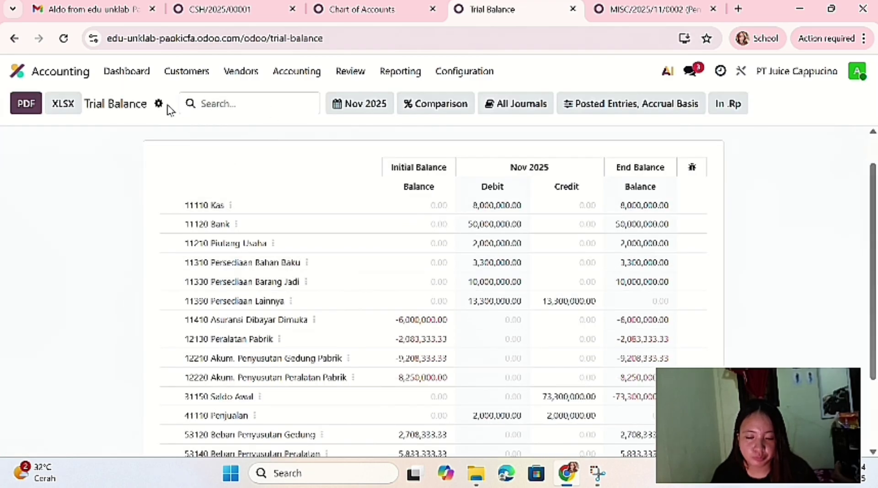
pyautogui.click(71, 38)
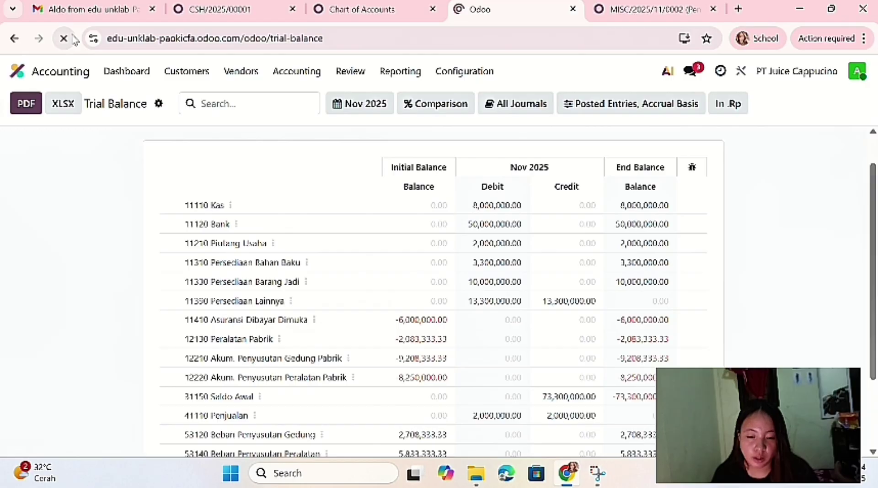
pyautogui.scroll(-3, 429, 355)
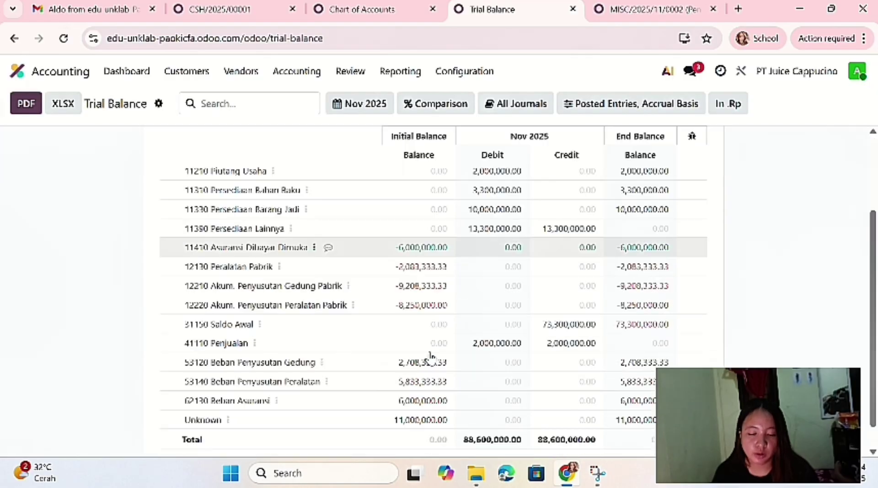
pyautogui.scroll(-1, 430, 356)
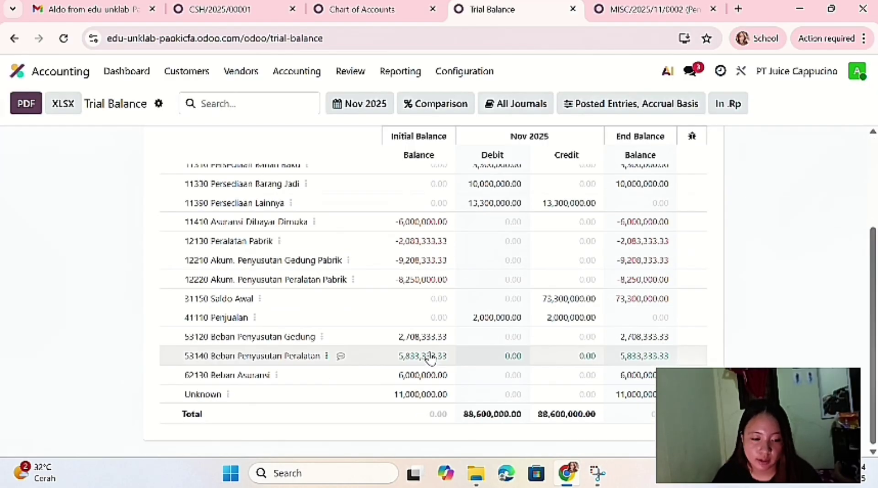
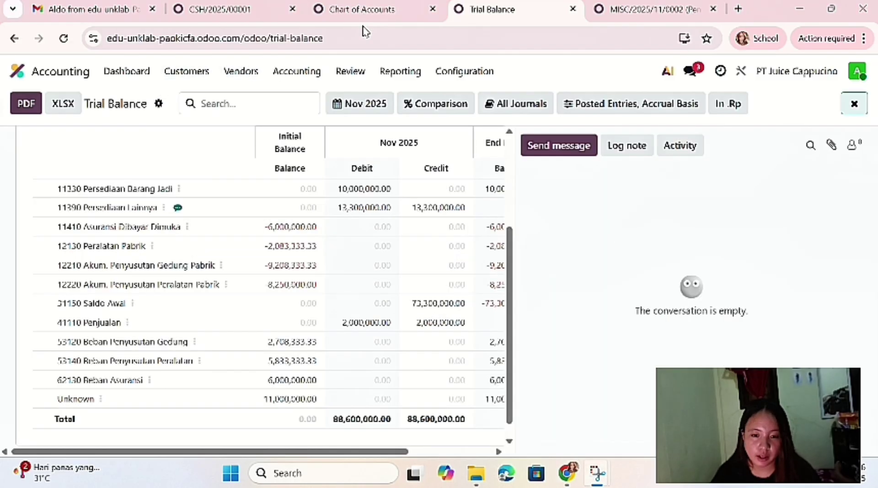
# - Create a new journal entry in Miscellaneous Operations with the accounting date November 1, 2025
pyautogui.click(352, 73)
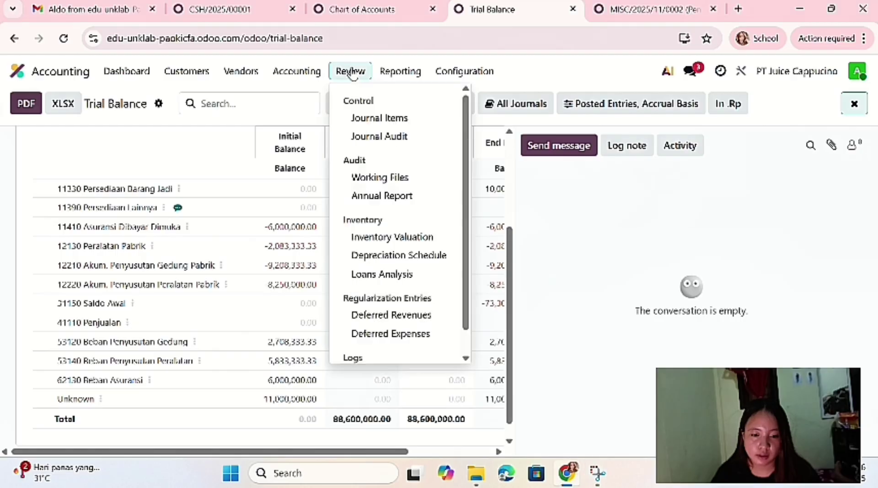
pyautogui.click(298, 77)
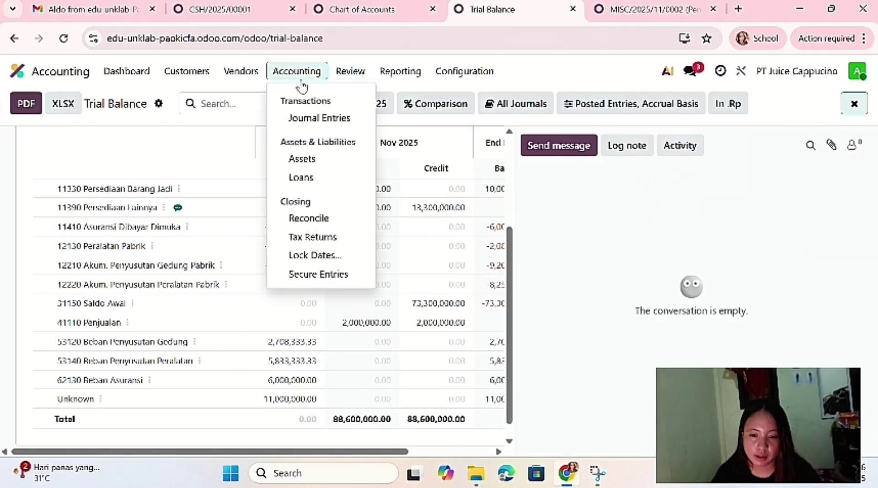
pyautogui.click(316, 119)
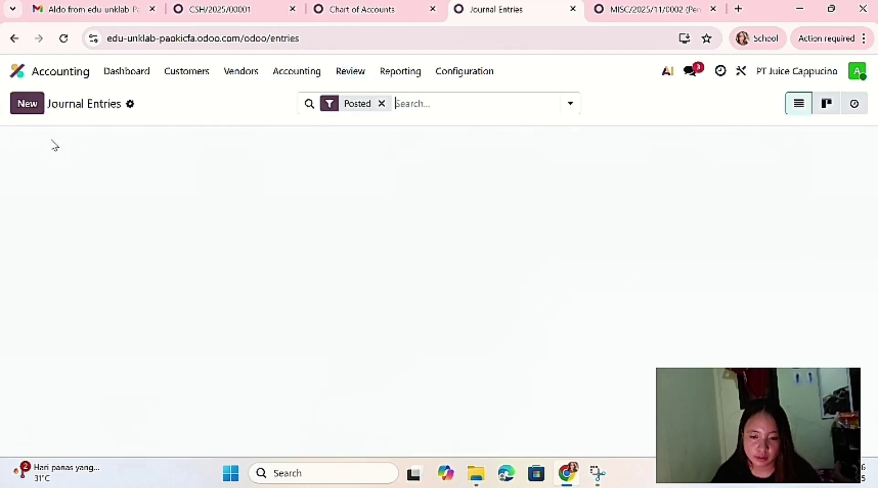
pyautogui.click(34, 110)
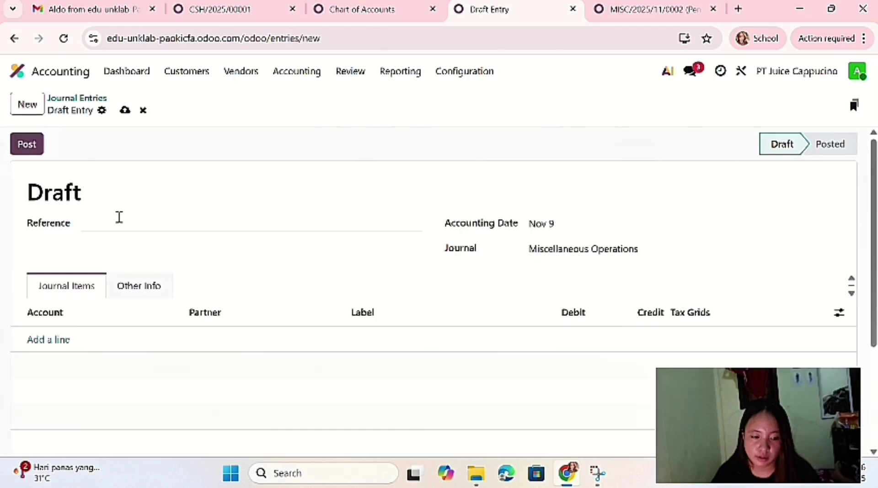
pyautogui.click(121, 223)
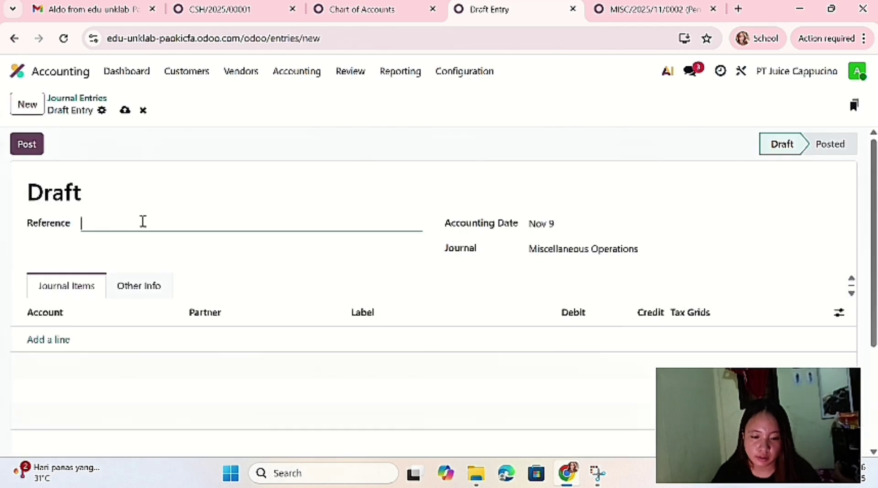
pyautogui.click(574, 229)
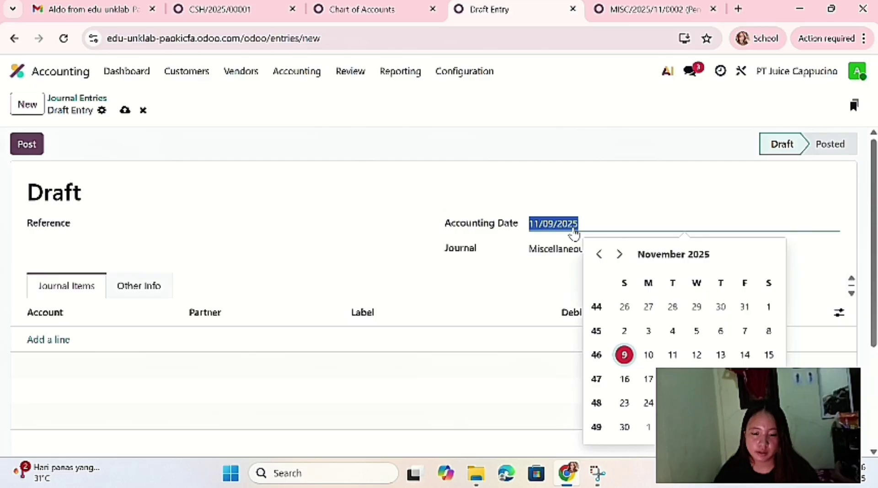
pyautogui.click(765, 306)
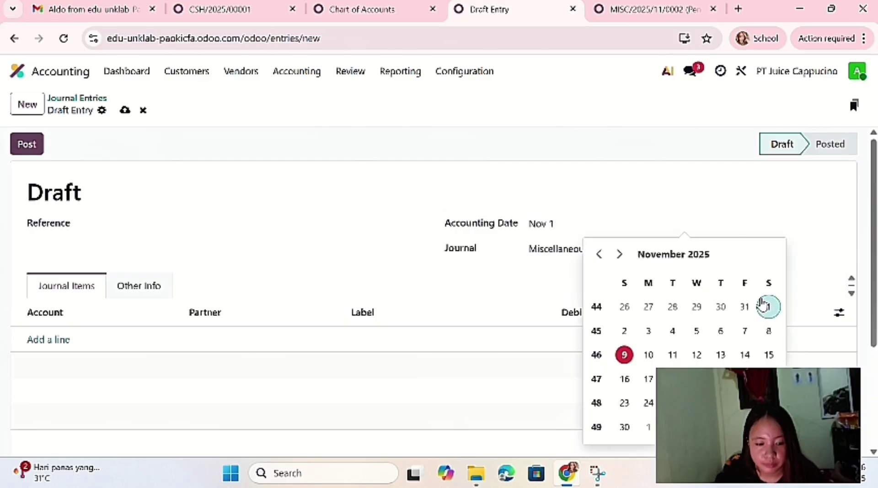
pyautogui.click(737, 199)
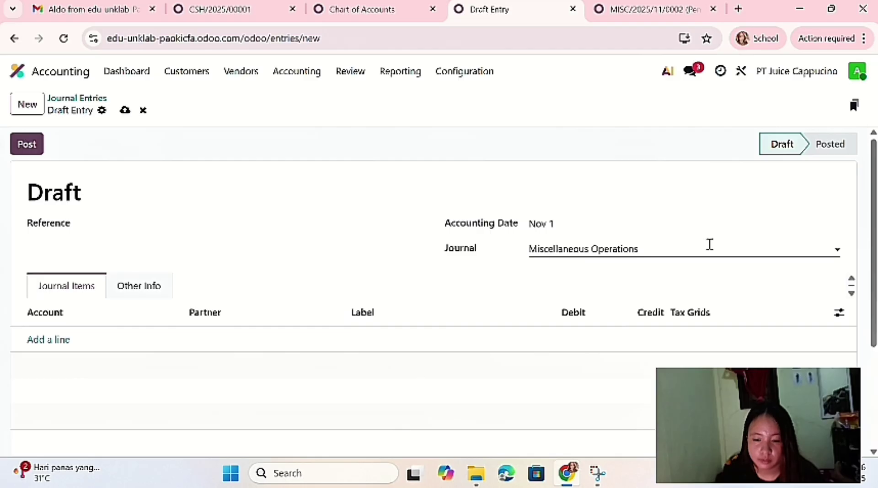
# - Add a journal item to the draft entry for account 11410 Asuransi Dibayar Dimuka
pyautogui.click(52, 347)
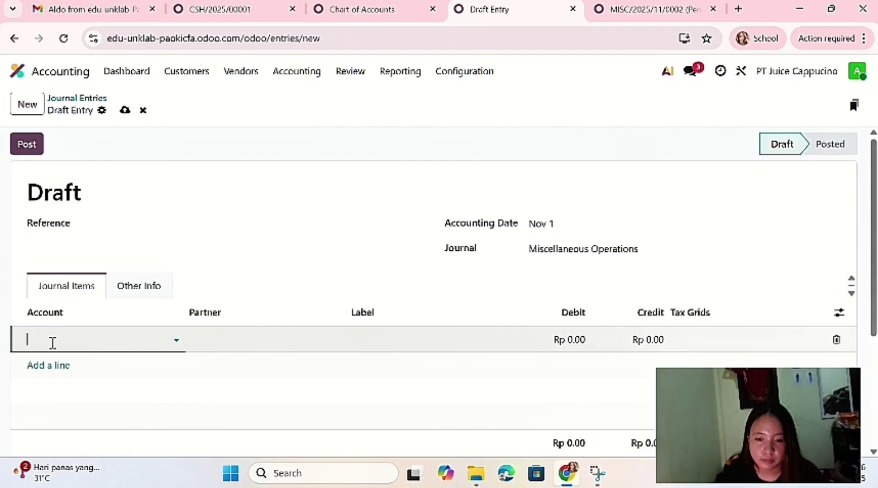
pyautogui.write('asu')
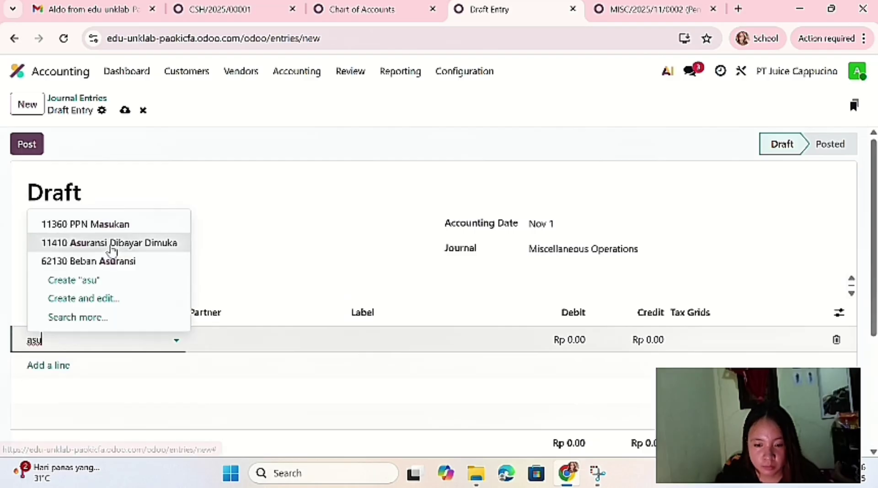
pyautogui.press('BackSpace')
pyautogui.press('BackSpace')
pyautogui.press('BackSpace')
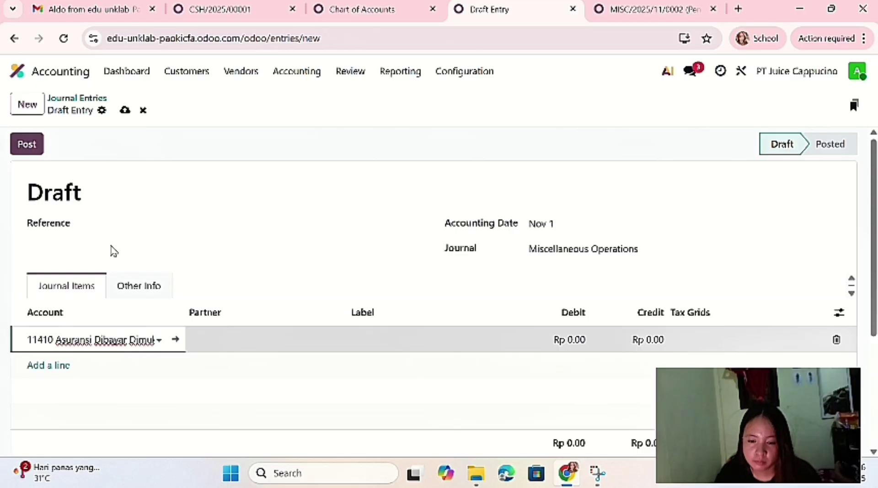
# - Label the 11410 Asuransi Dibayar Dimuka journal item saldo awal
pyautogui.click(350, 347)
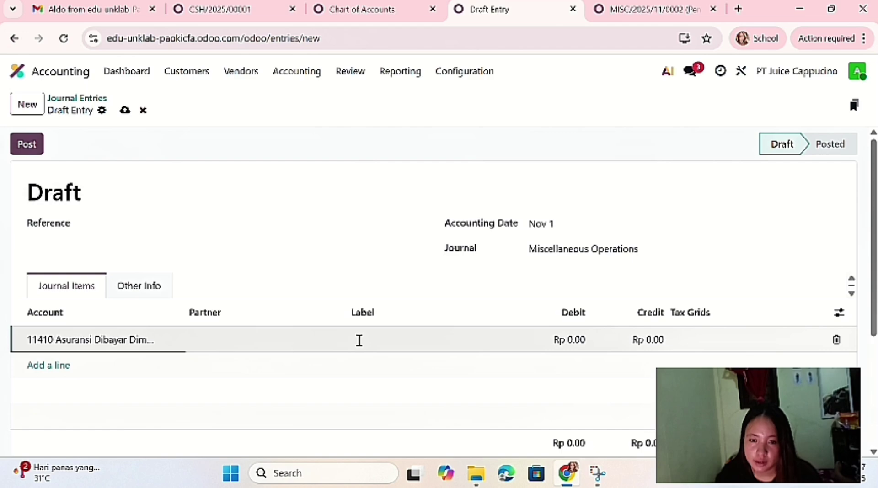
pyautogui.write('sal')
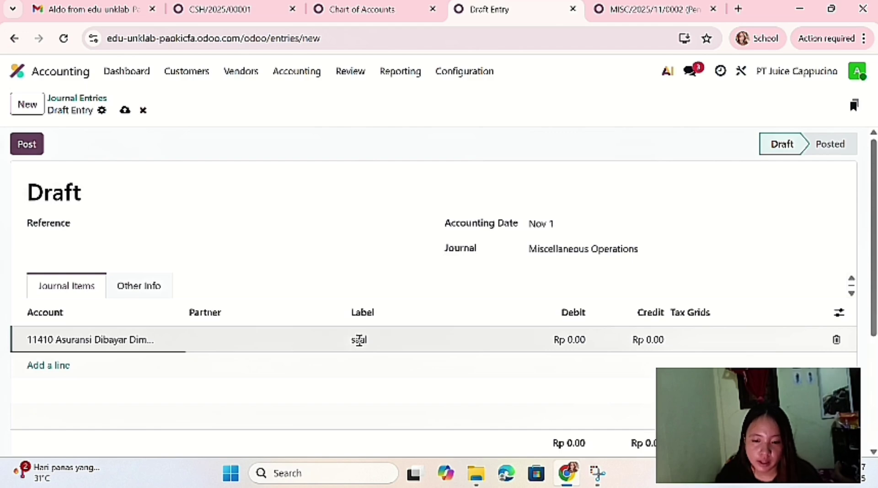
pyautogui.press('BackSpace')
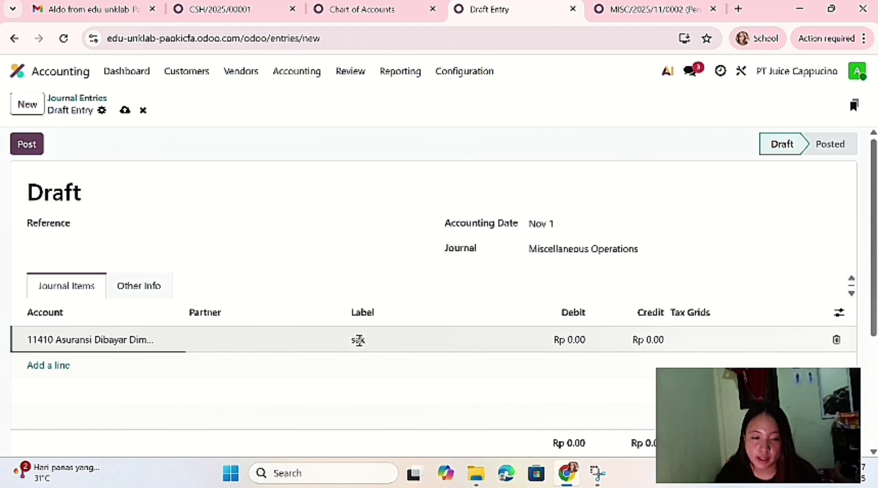
pyautogui.write('ldo')
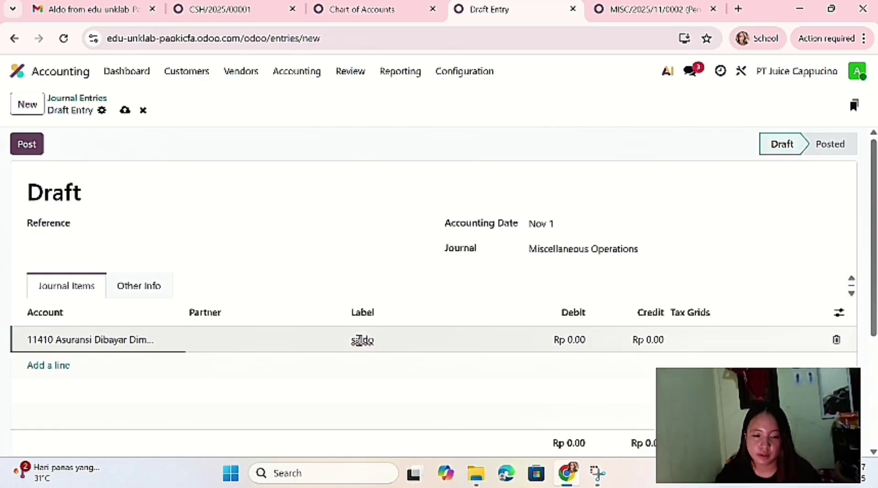
pyautogui.write(' aw')
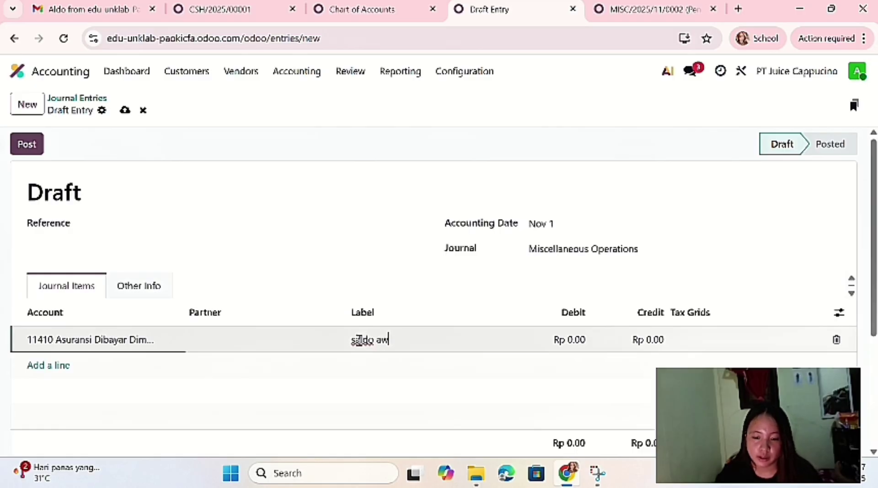
pyautogui.write('al')
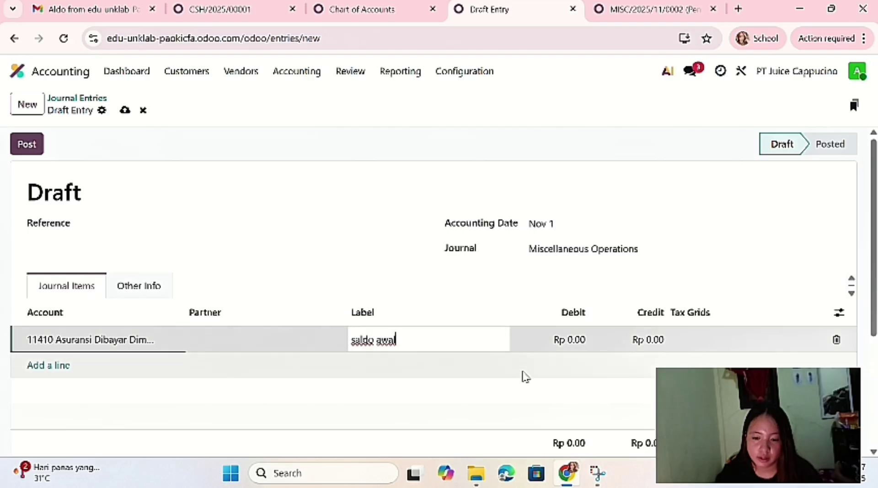
# - Set the debit of the 11410 Asuransi Dibayar Dimuka line to Rp 24,000,000
pyautogui.click(571, 344)
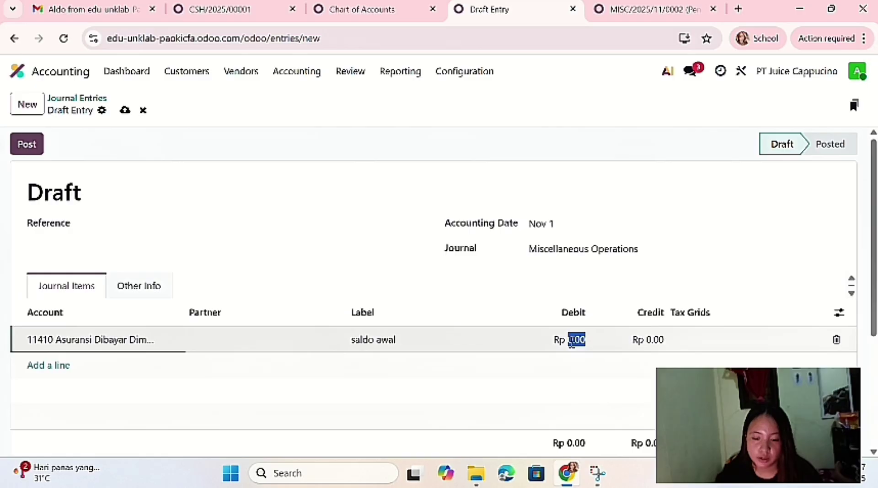
pyautogui.press('BackSpace')
pyautogui.write('24,')
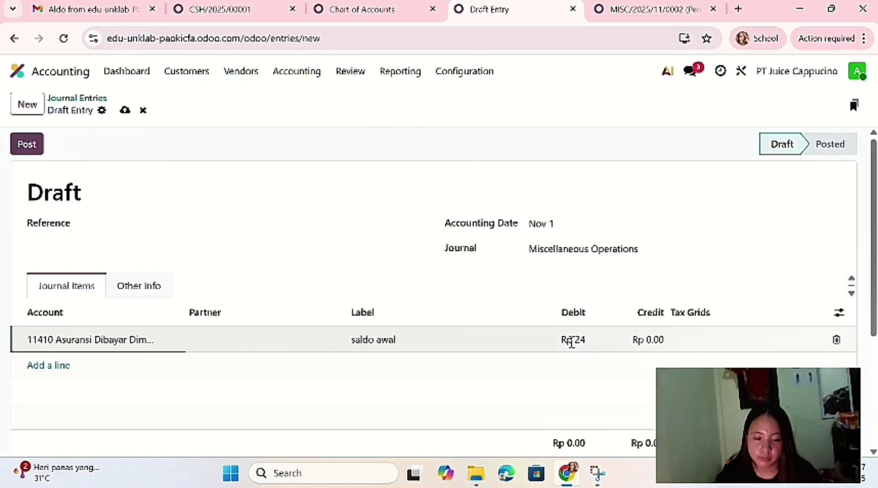
pyautogui.write('000,000')
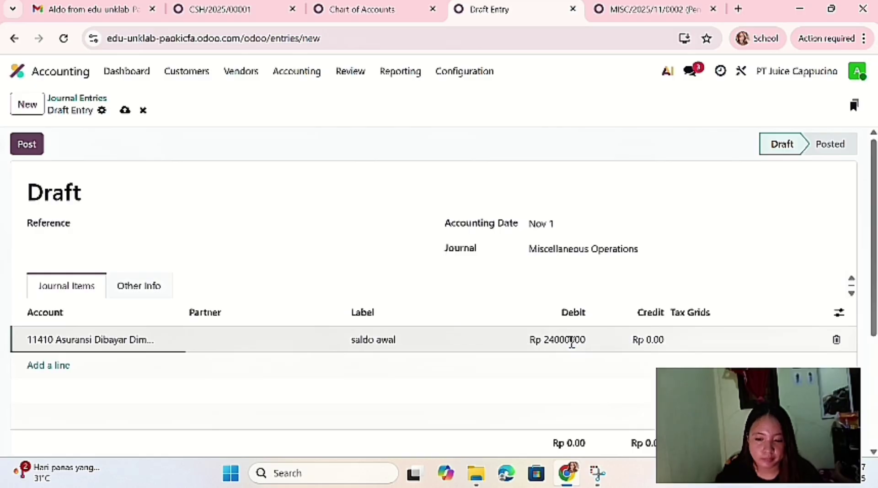
pyautogui.press('Escape')
pyautogui.press('Return')
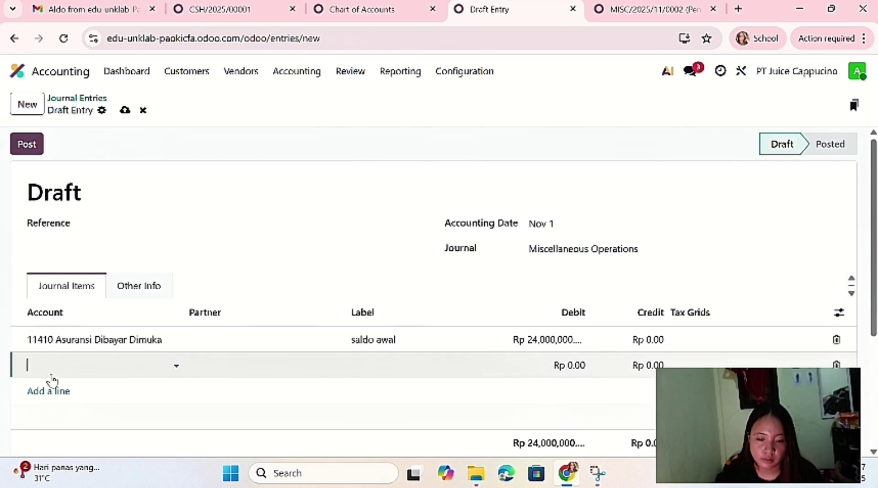
# - Add a journal item for account 12110 Tanah with the label saldo awal
pyautogui.write('ta')
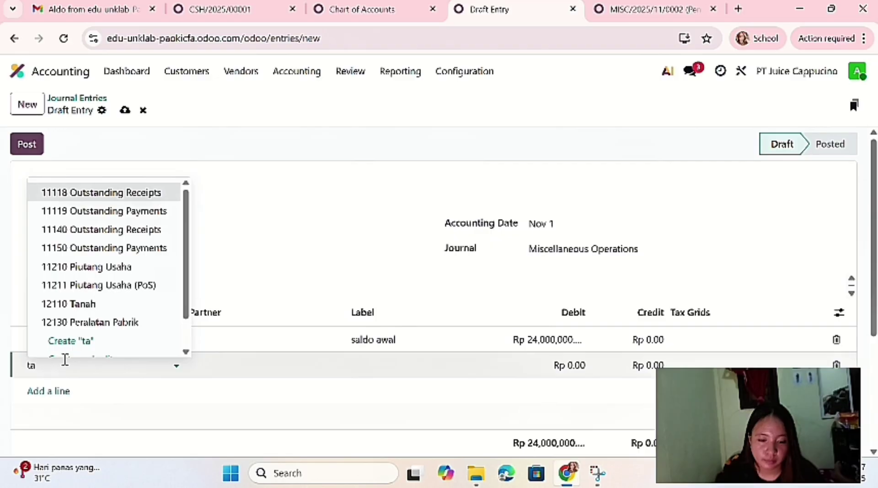
pyautogui.click(83, 305)
pyautogui.click(363, 368)
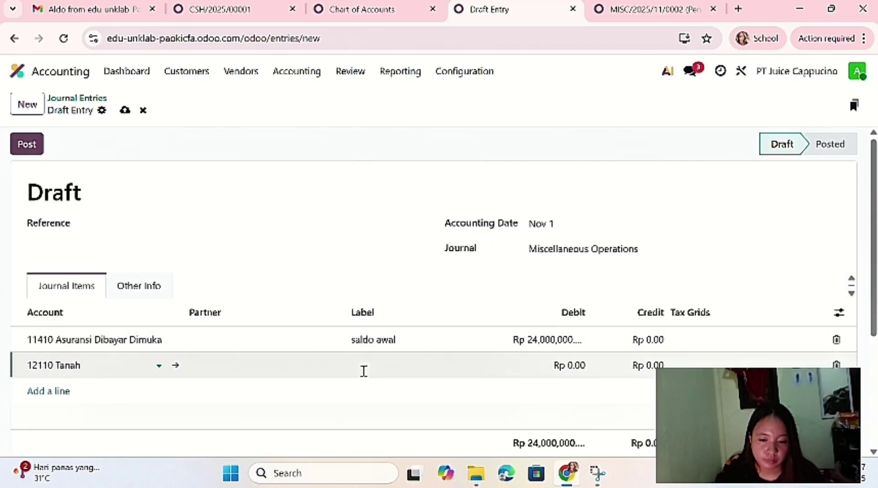
pyautogui.write('saldu awa')
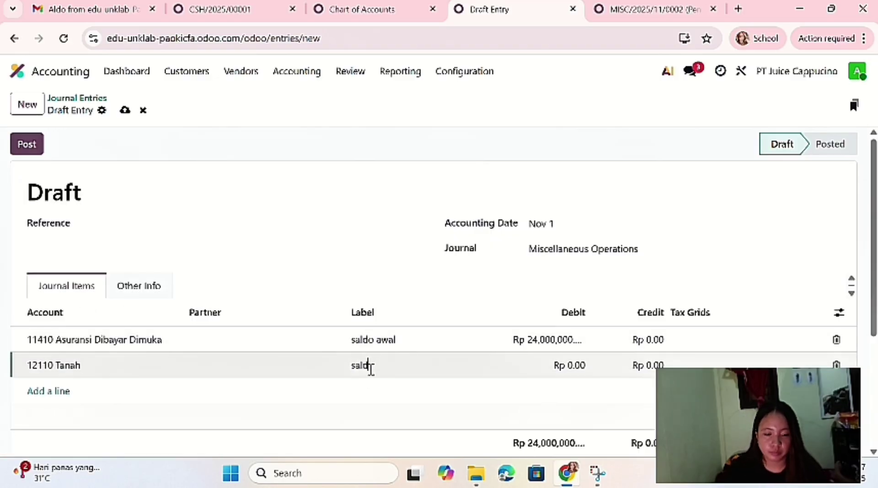
pyautogui.write('l')
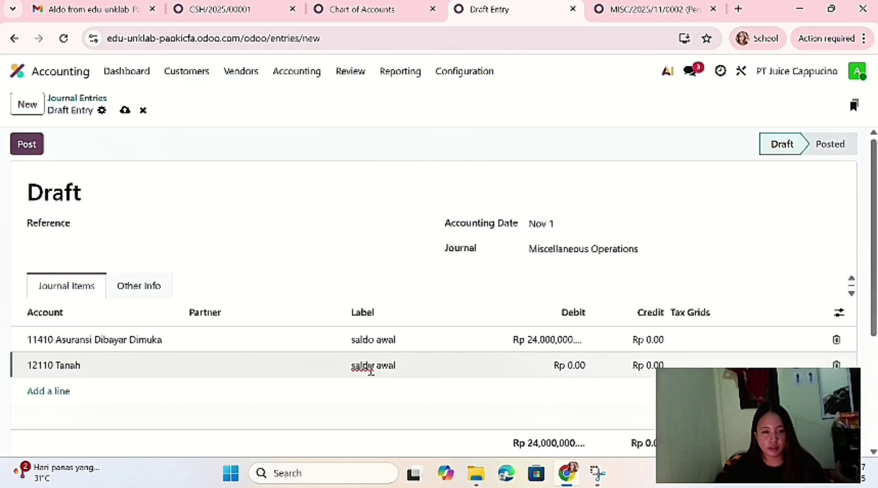
pyautogui.click(371, 366)
pyautogui.press('BackSpace')
pyautogui.write('o')
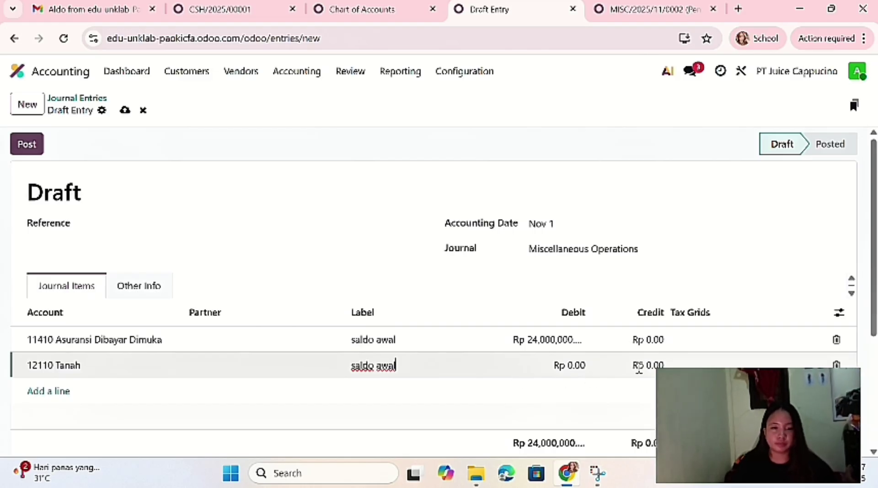
# - Set the debit of the 12110 Tanah line to Rp 60,000,000
pyautogui.click(580, 365)
pyautogui.press('BackSpace')
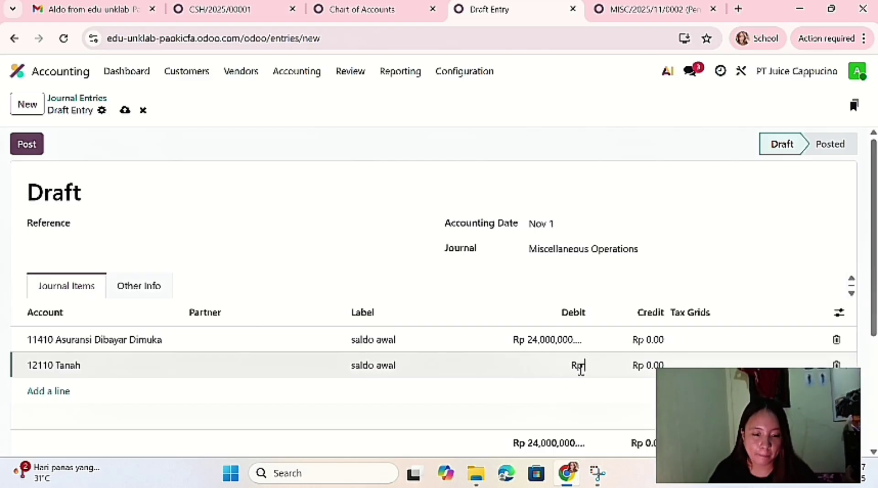
pyautogui.write('5')
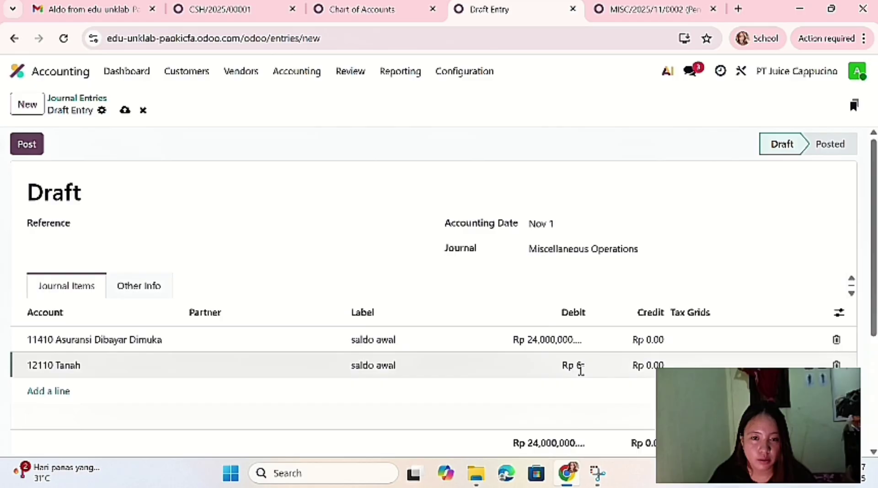
pyautogui.press('BackSpace')
pyautogui.write('60000000')
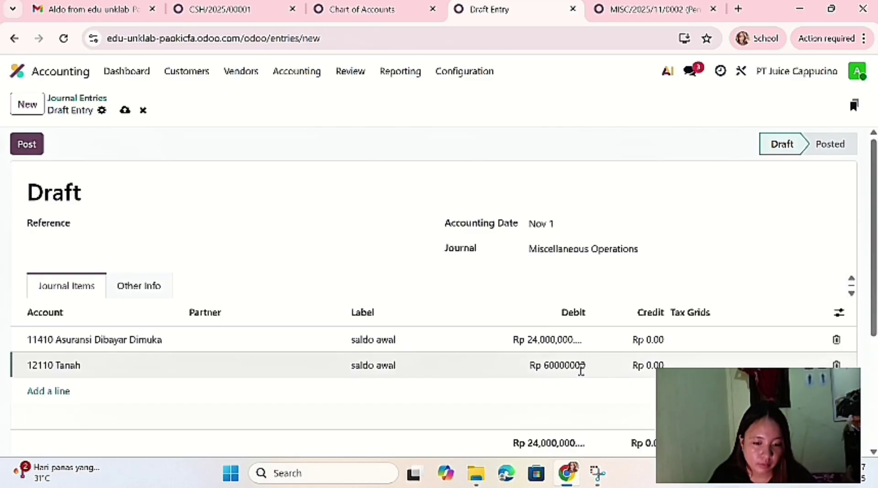
pyautogui.press('Return')
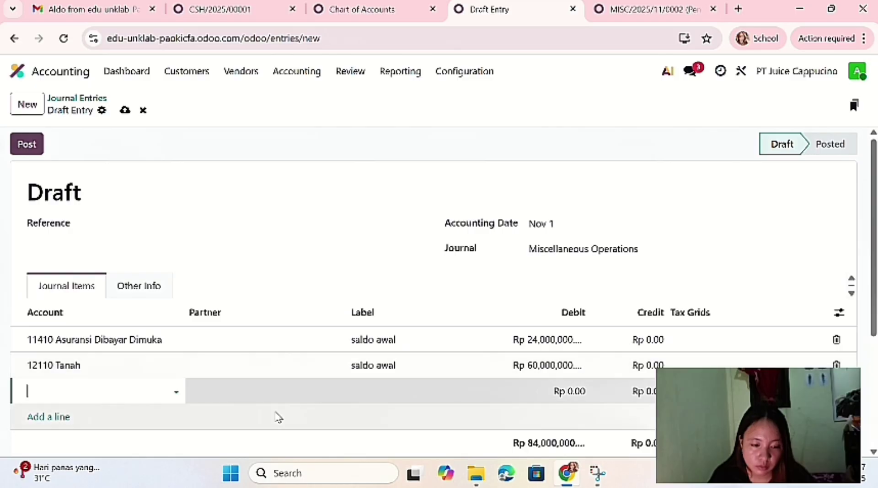
# - Add a journal item for account 12120 Gedung Pabrik labelled saldo awal with a debit of Rp 70,000,000
pyautogui.click(127, 392)
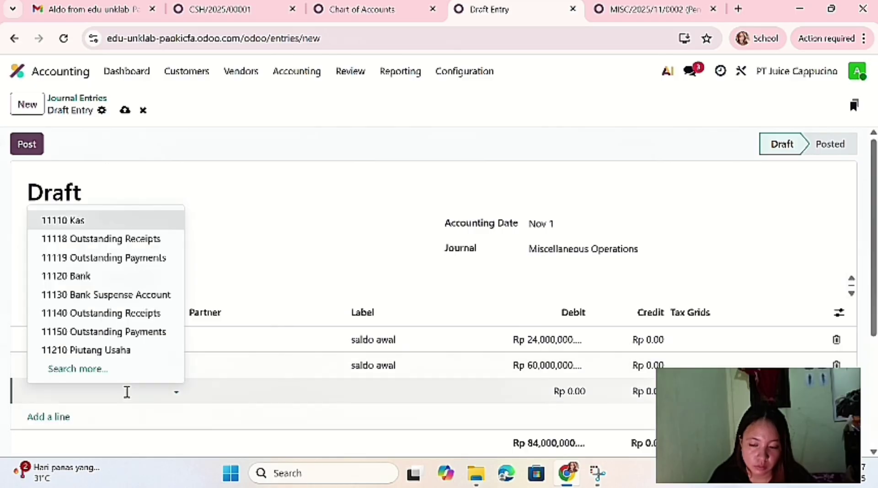
pyautogui.write('pab')
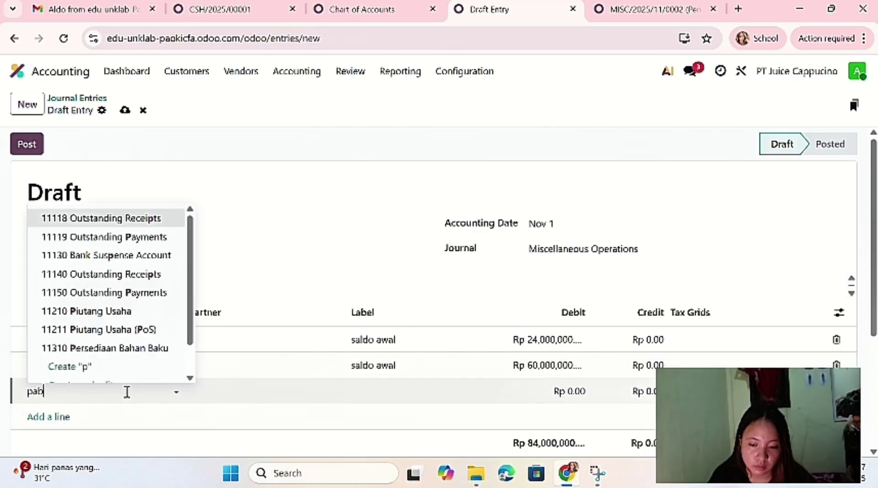
pyautogui.write('rik')
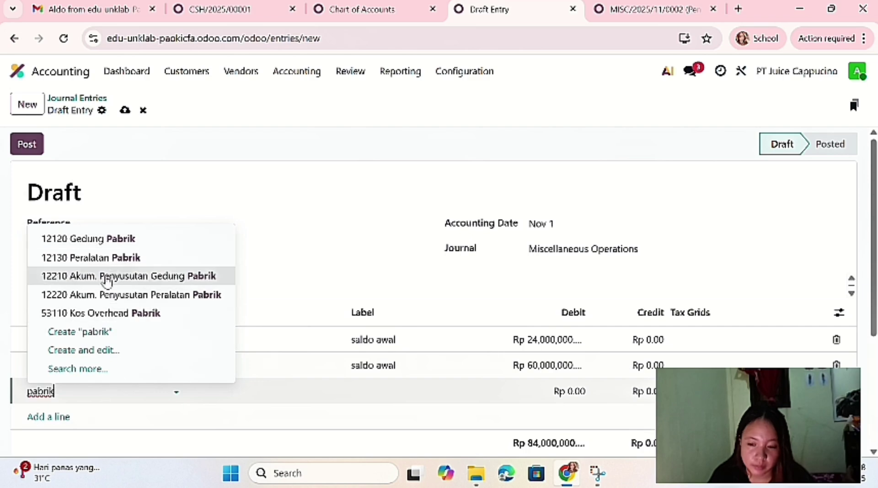
pyautogui.click(113, 239)
pyautogui.click(373, 389)
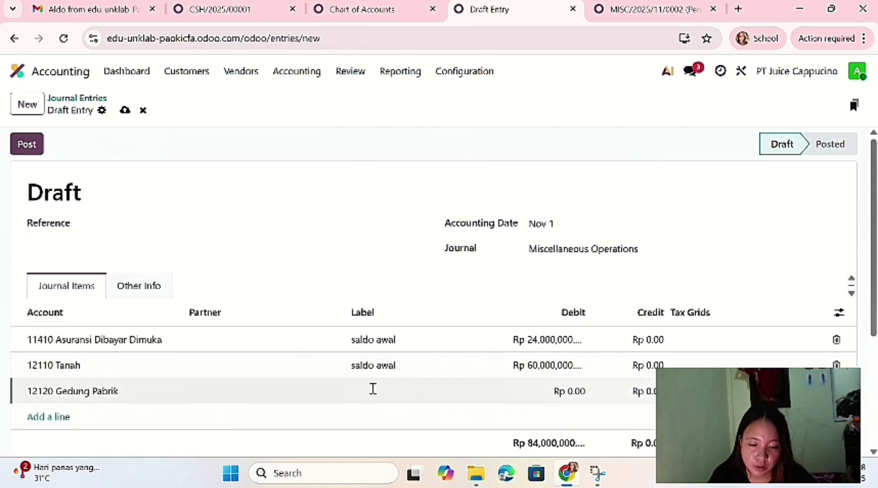
pyautogui.write('saldo awal')
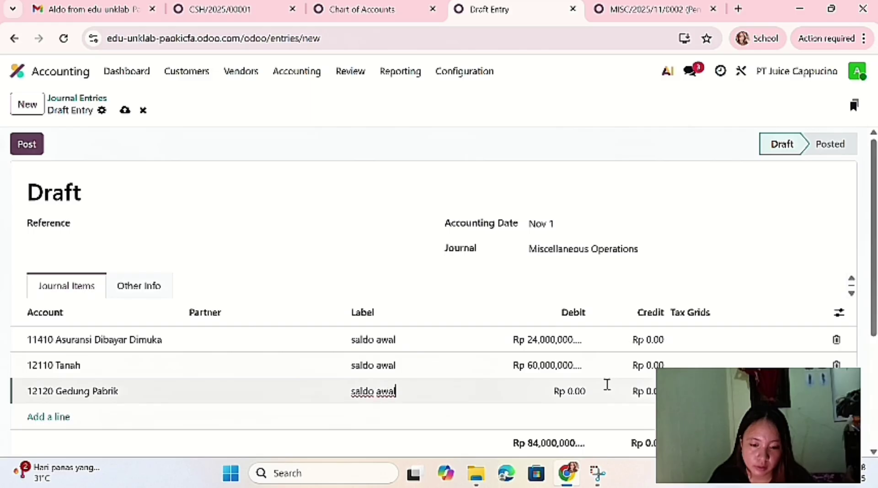
pyautogui.click(583, 388)
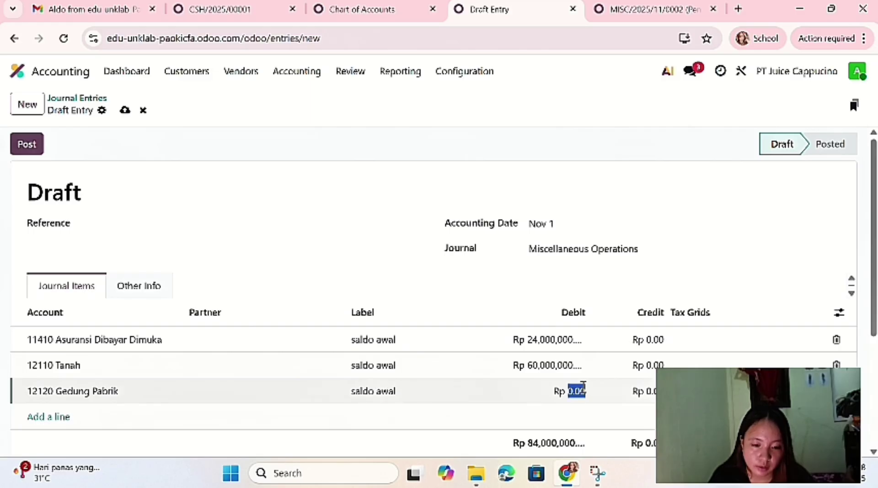
pyautogui.write('70')
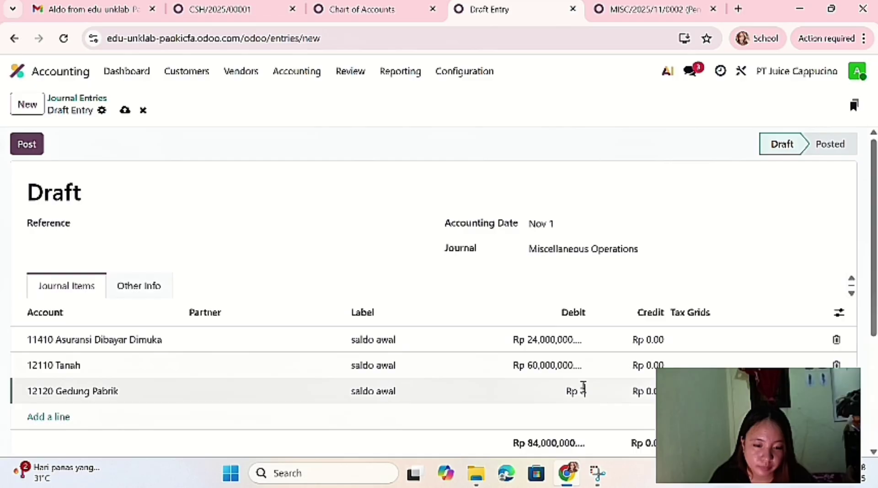
pyautogui.write('000000')
pyautogui.press('Return')
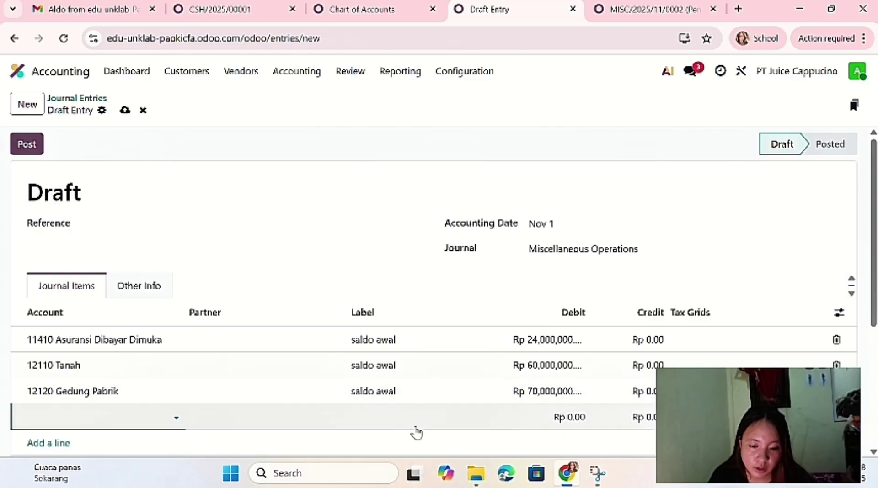
# - Add a journal item for account 12130 Peralatan Pabrik labelled saldo awal with a debit of Rp 40,000,000
pyautogui.click(99, 412)
pyautogui.write('per')
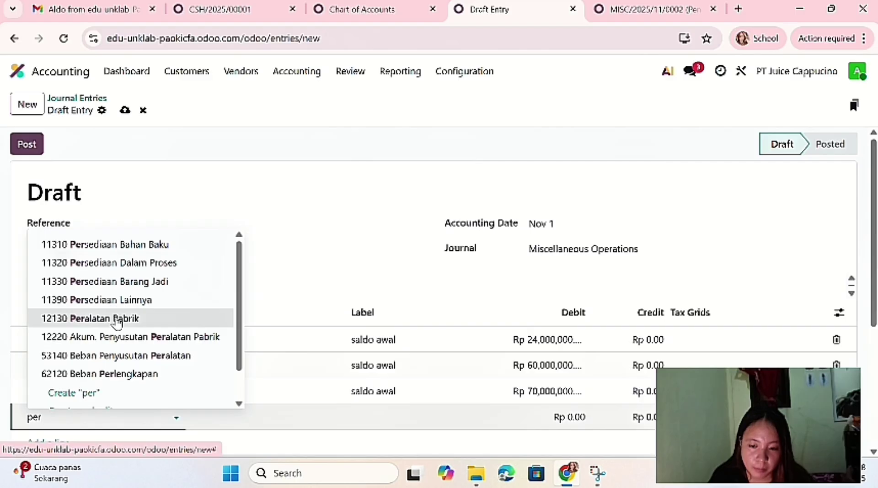
pyautogui.click(118, 320)
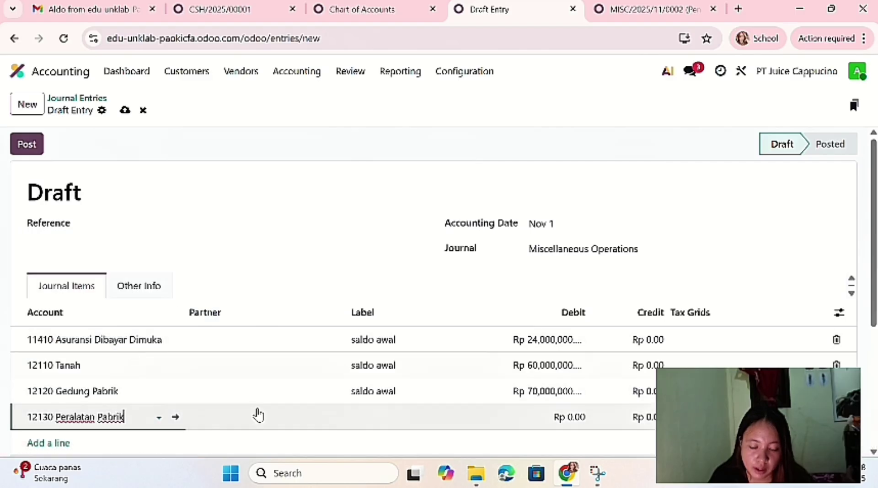
pyautogui.click(372, 412)
pyautogui.write('sald')
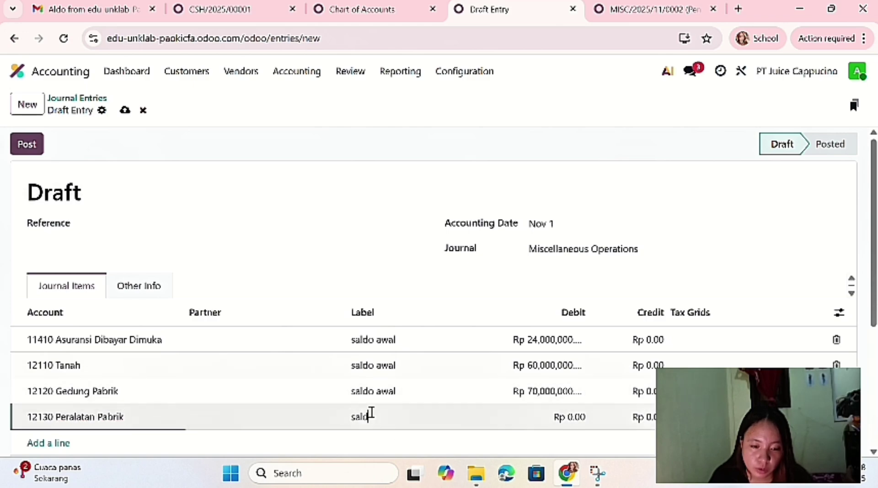
pyautogui.write('o awal')
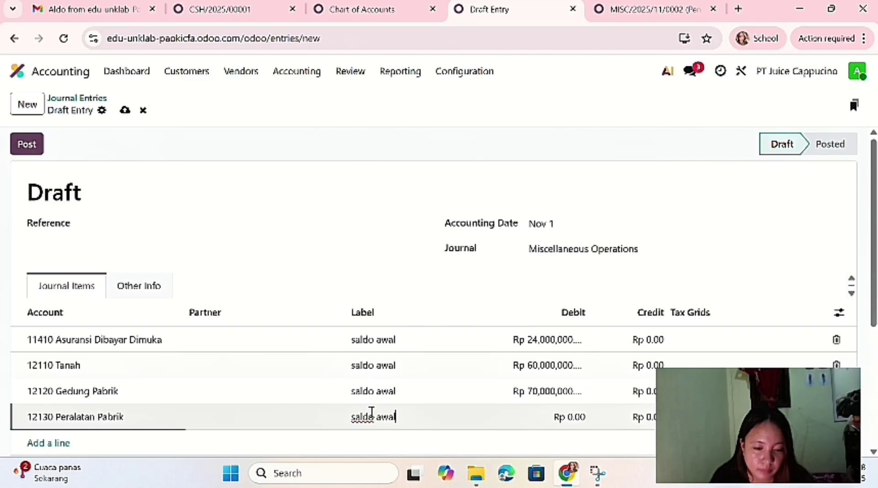
pyautogui.click(569, 418)
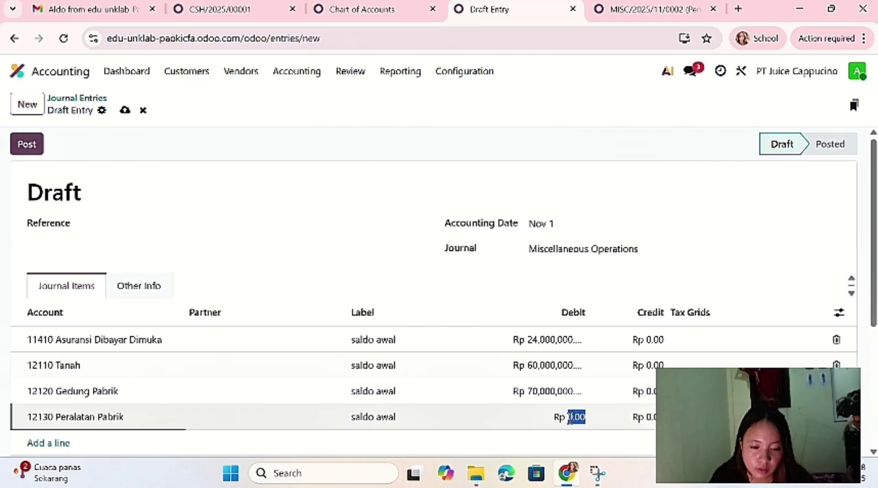
pyautogui.write('800')
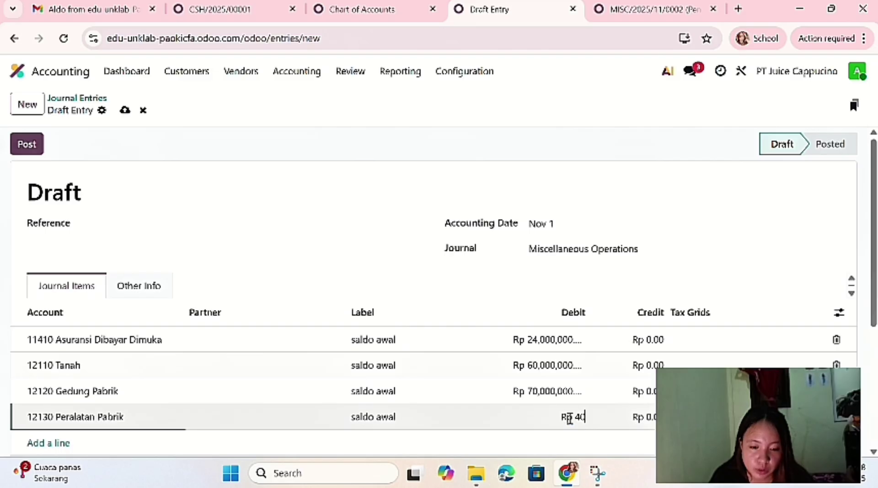
pyautogui.write('000000')
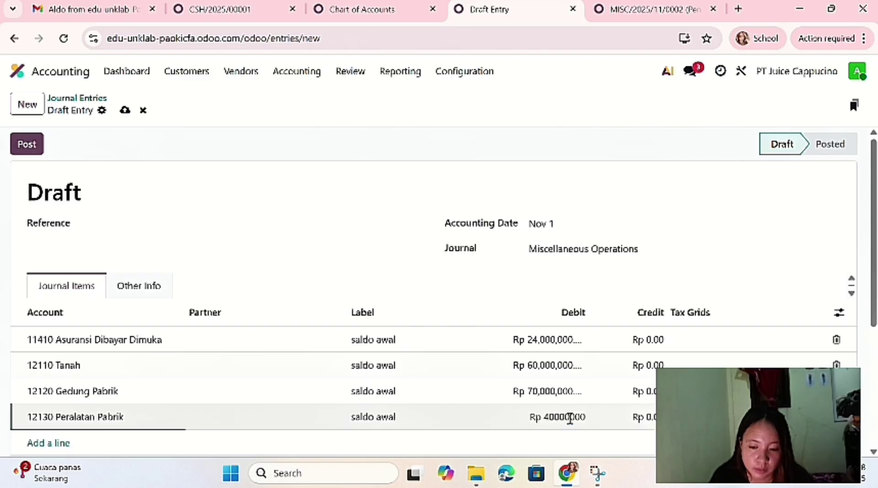
pyautogui.press('Return')
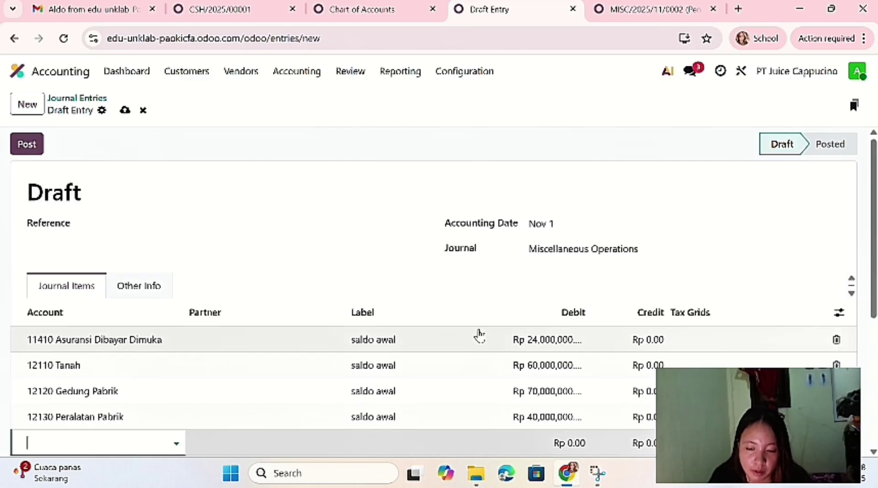
# - Add a journal item for account 31150 Saldo Awal with the label saldo awal
pyautogui.scroll(-2, 479, 336)
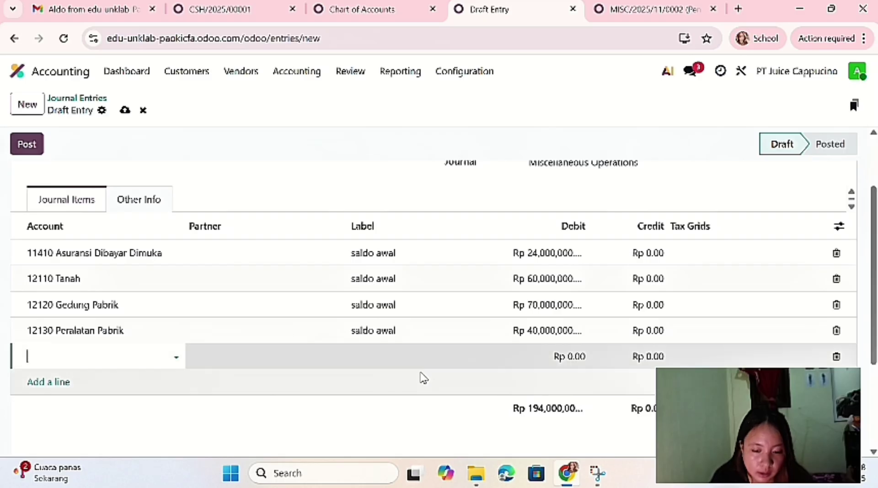
pyautogui.write('sal')
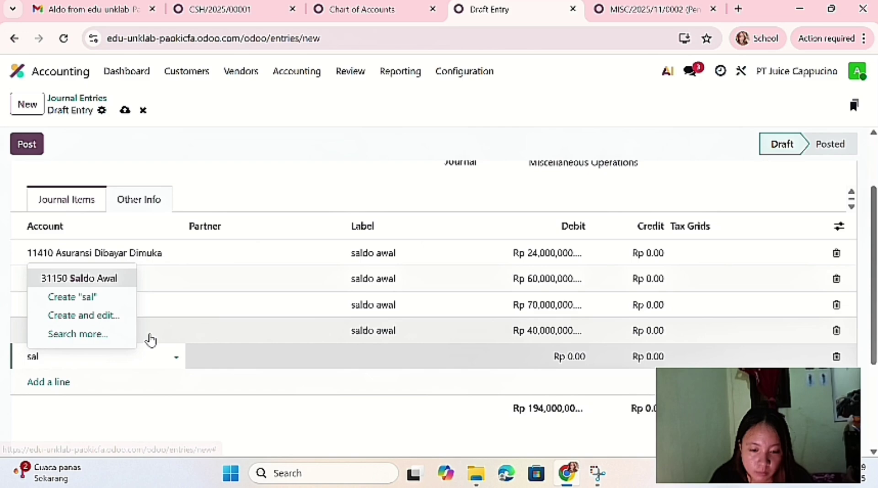
pyautogui.click(100, 280)
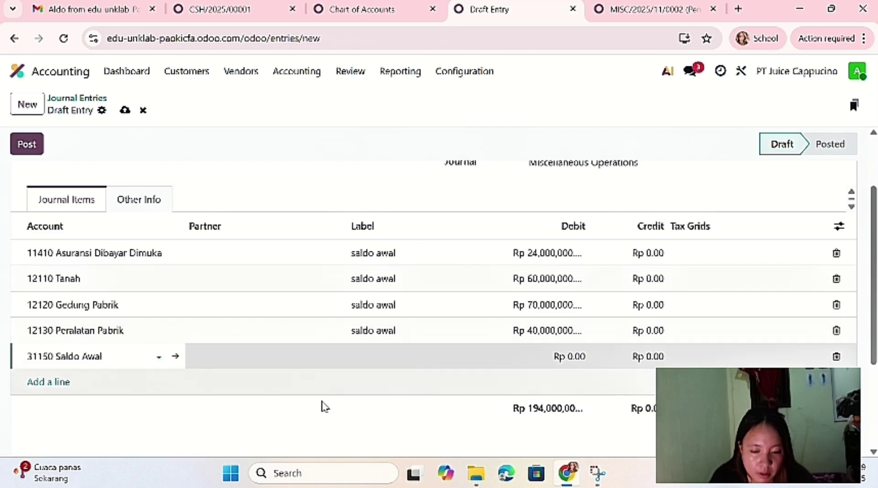
pyautogui.click(361, 353)
pyautogui.write('saldo')
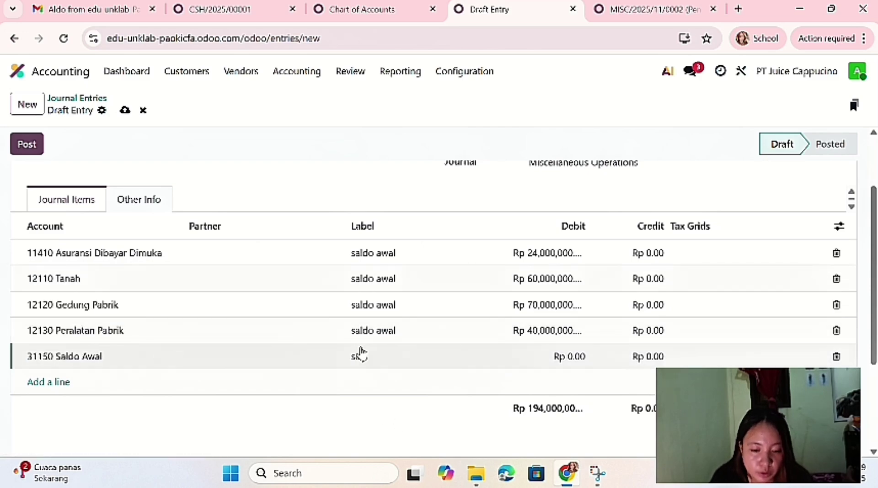
pyautogui.write(' awaal')
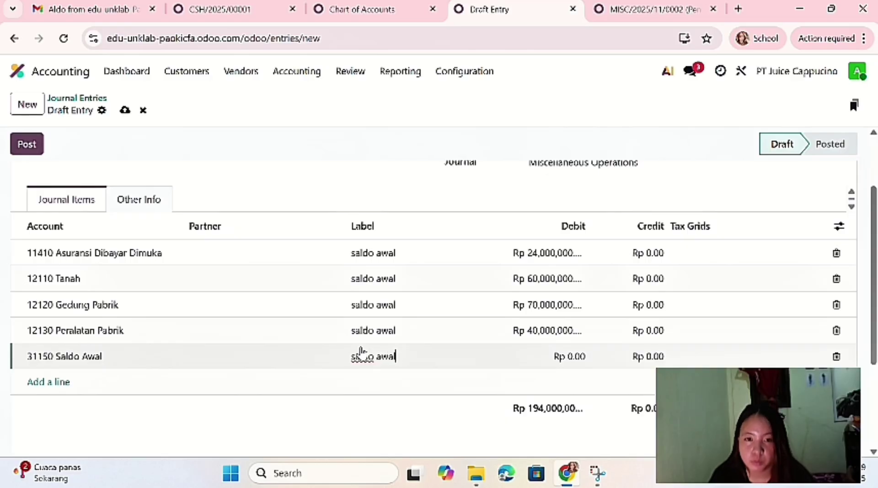
pyautogui.click(512, 394)
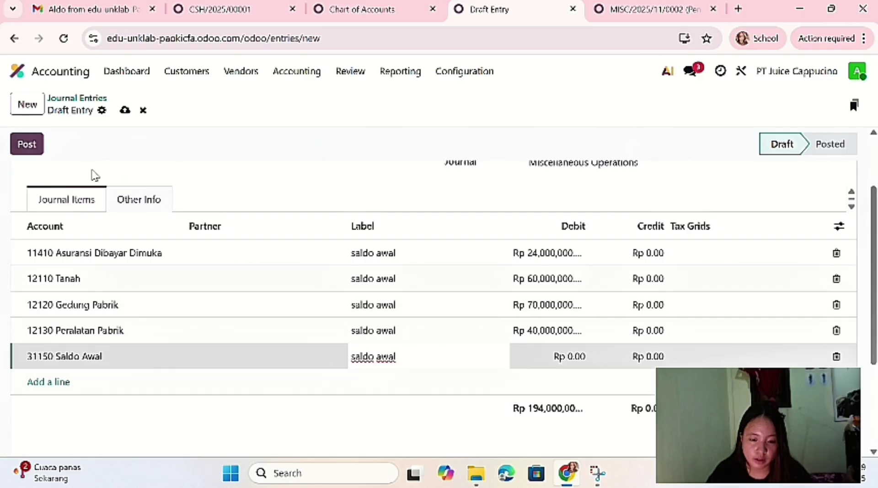
# - Set the entry's reference to "saldo awal aset tetap & aset"
pyautogui.scroll(3, 171, 241)
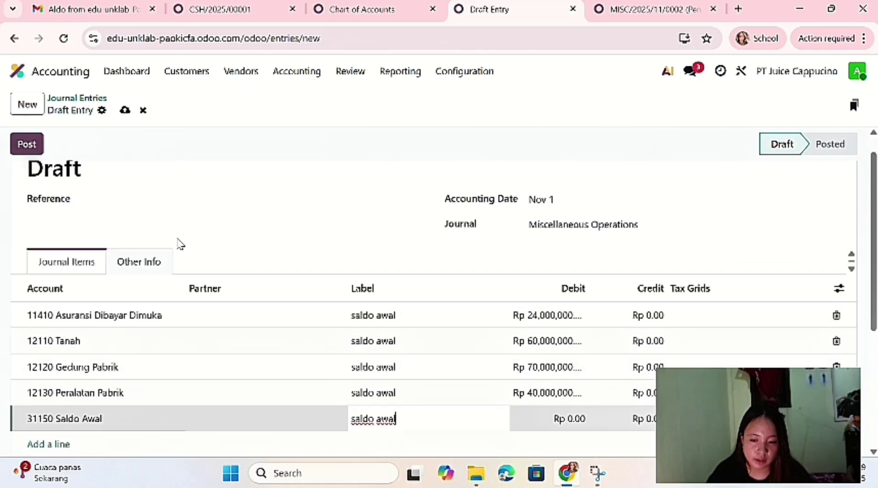
pyautogui.click(127, 194)
pyautogui.write('saldo a')
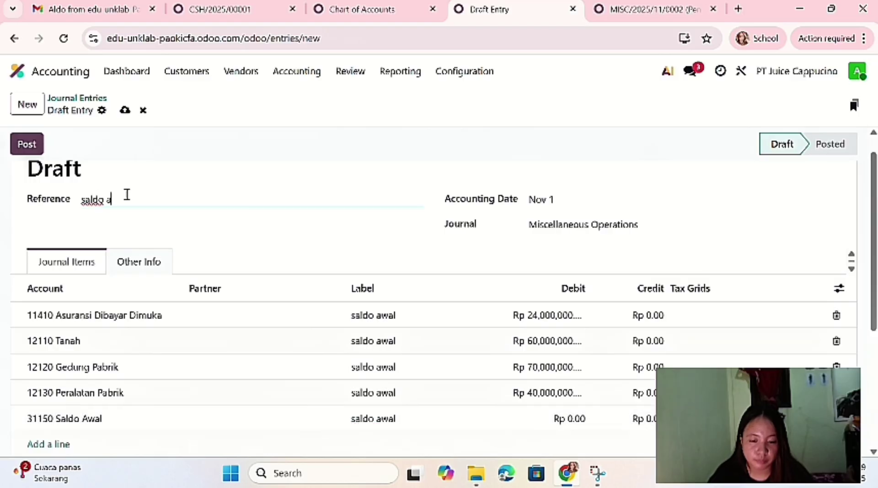
pyautogui.write('wal ase')
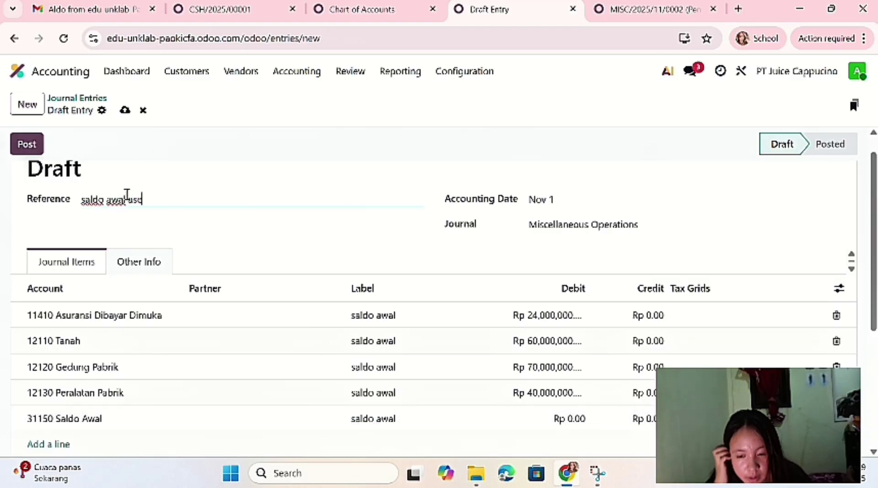
pyautogui.write('t tetap')
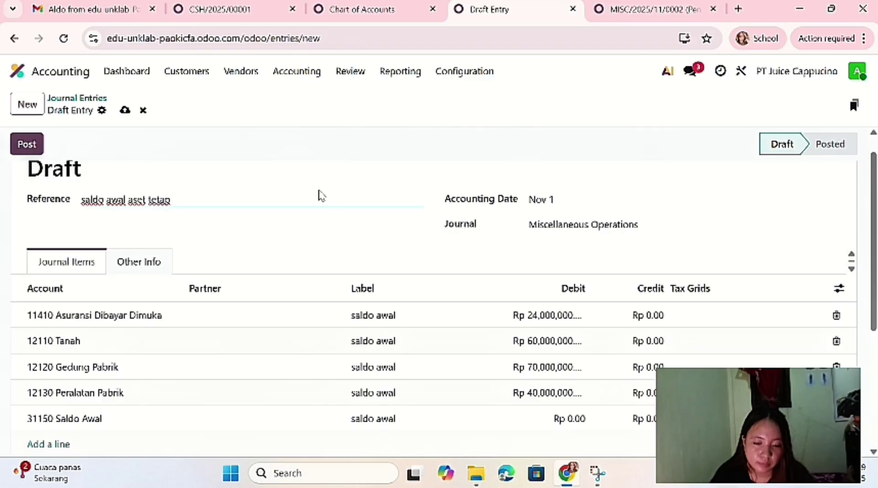
pyautogui.write('& aset')
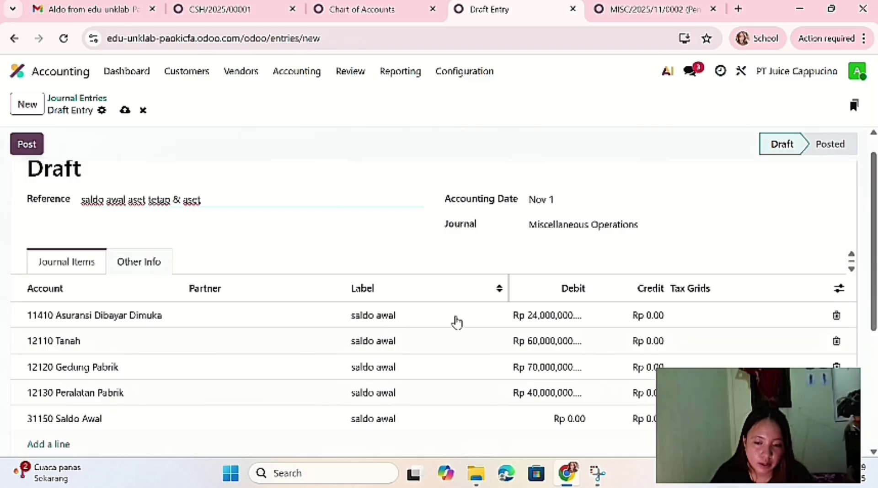
# - Set the credit of the 31150 Saldo Awal line to Rp 194,000,000 and delete the empty line below it
pyautogui.scroll(-1, 580, 387)
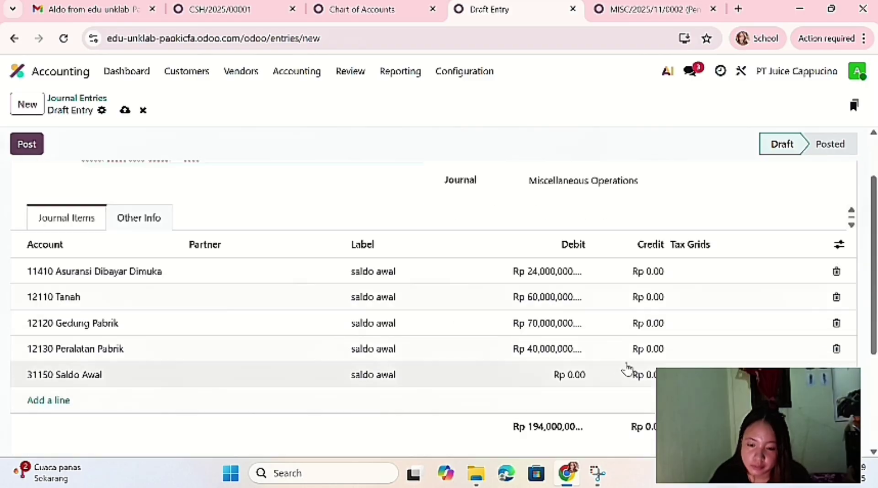
pyautogui.click(648, 383)
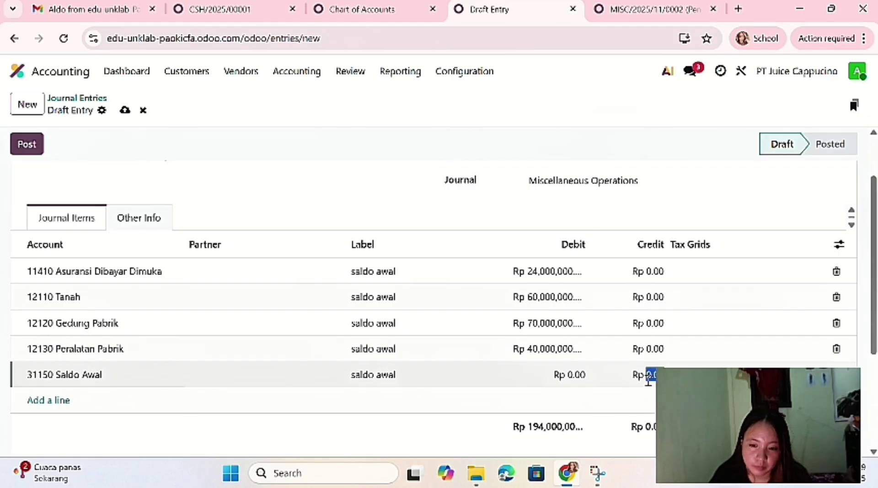
pyautogui.write('1')
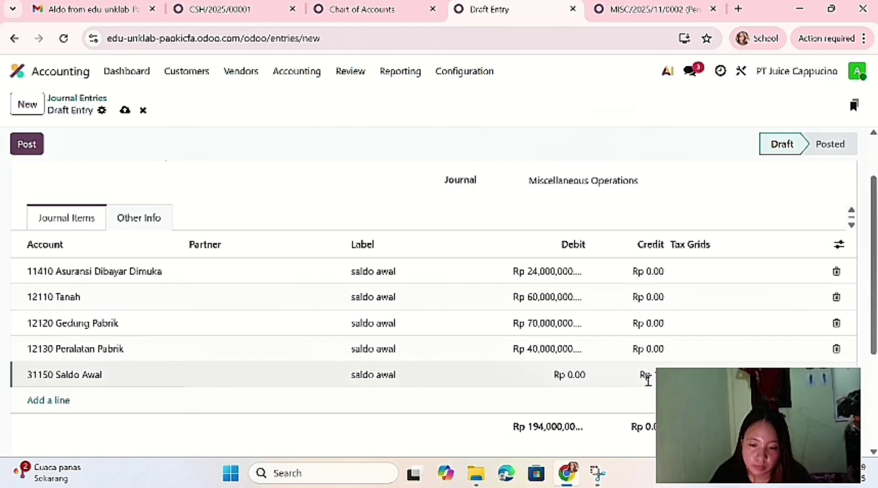
pyautogui.write('94000000')
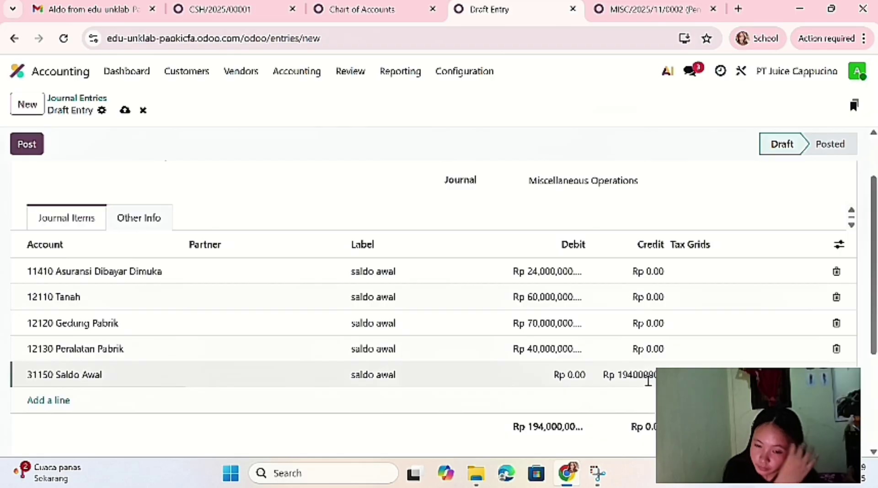
pyautogui.press('Return')
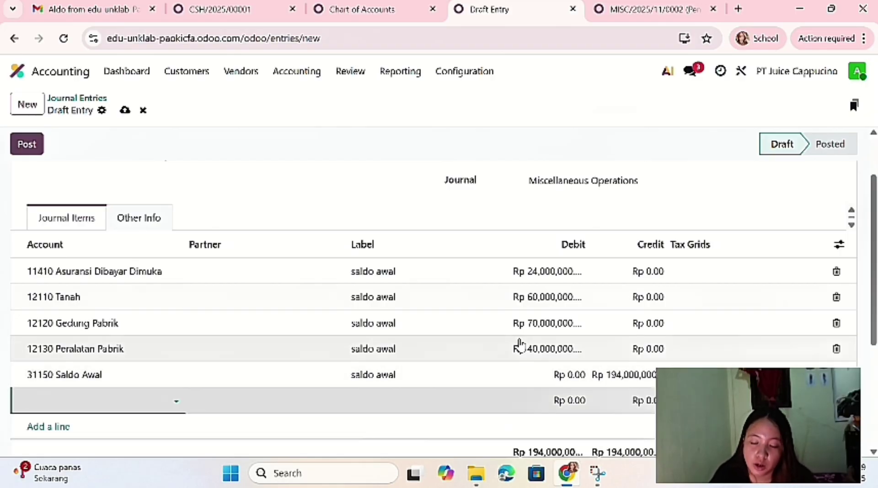
pyautogui.scroll(-1, 520, 345)
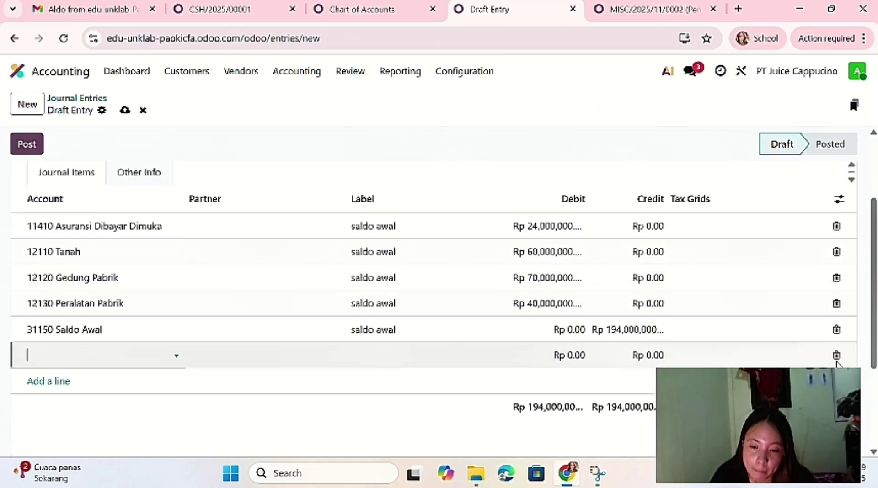
pyautogui.click(837, 355)
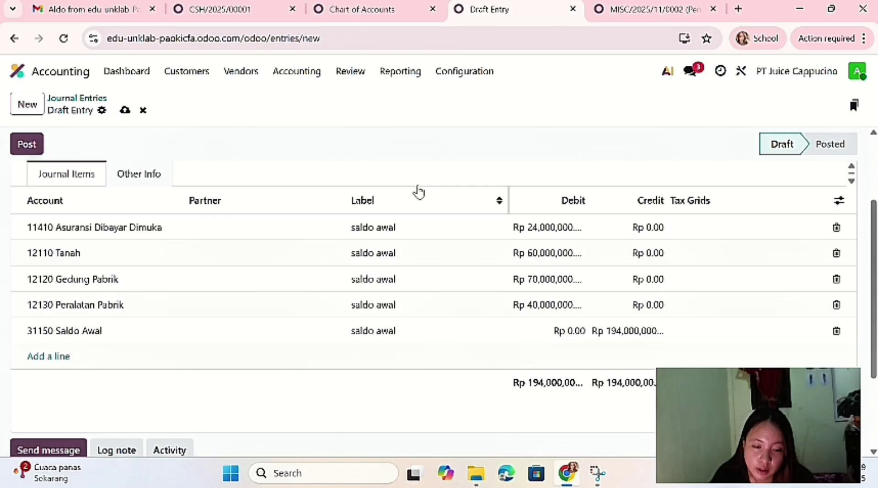
# - Post the opening balance journal entry for the fixed assets and prepaid insurance
pyautogui.scroll(1, 418, 192)
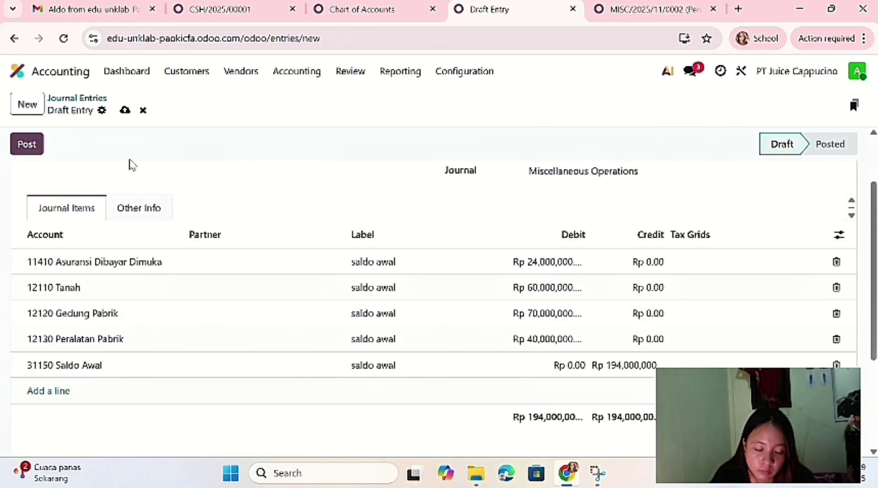
pyautogui.click(19, 145)
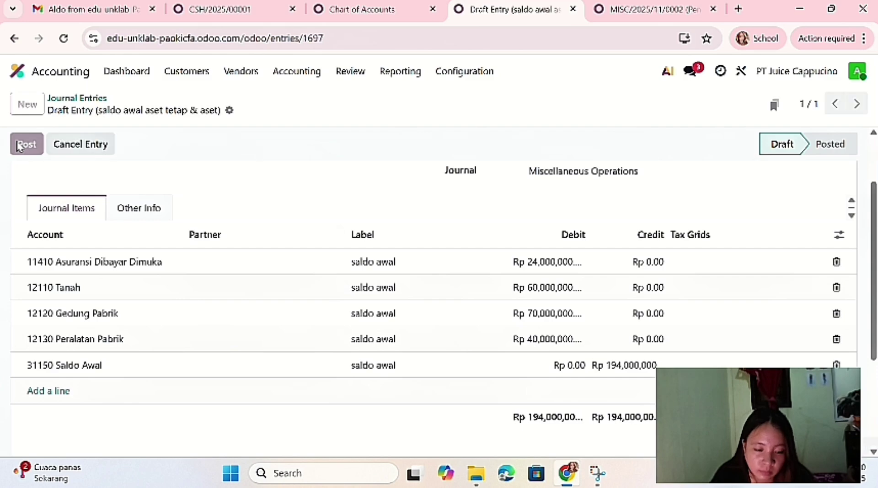
pyautogui.scroll(1, 317, 179)
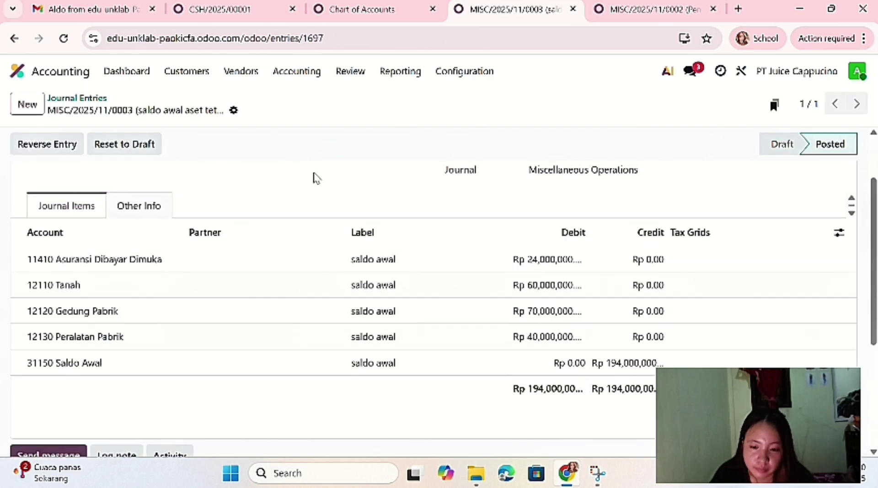
pyautogui.scroll(2, 319, 165)
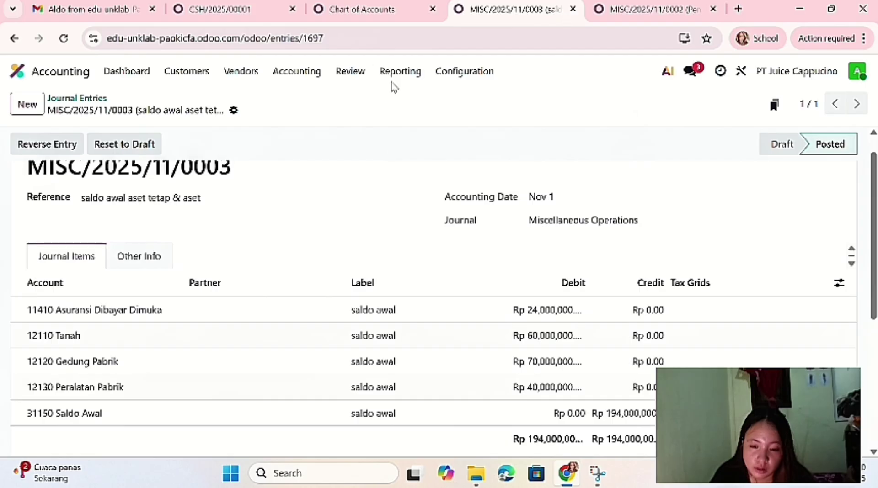
# - Open the Trial Balance report, close the message pane and examine the initial, Nov 2025 and end balances of the asset accounts
pyautogui.click(399, 73)
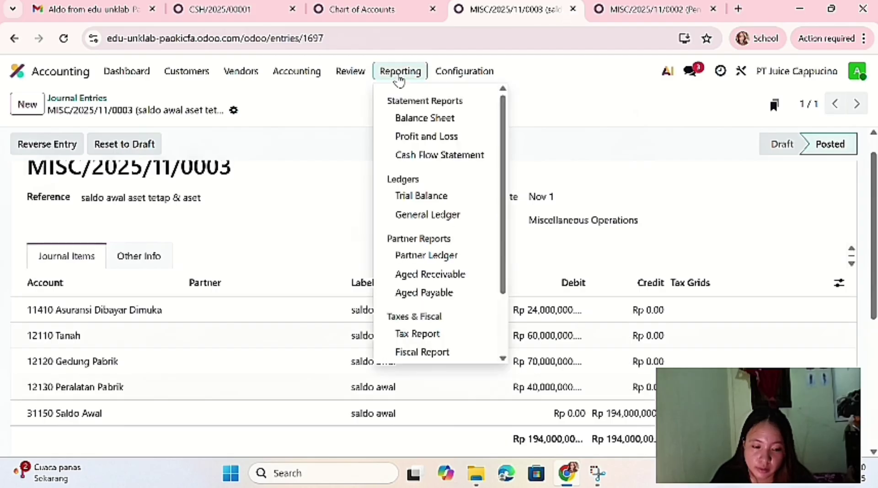
pyautogui.click(440, 196)
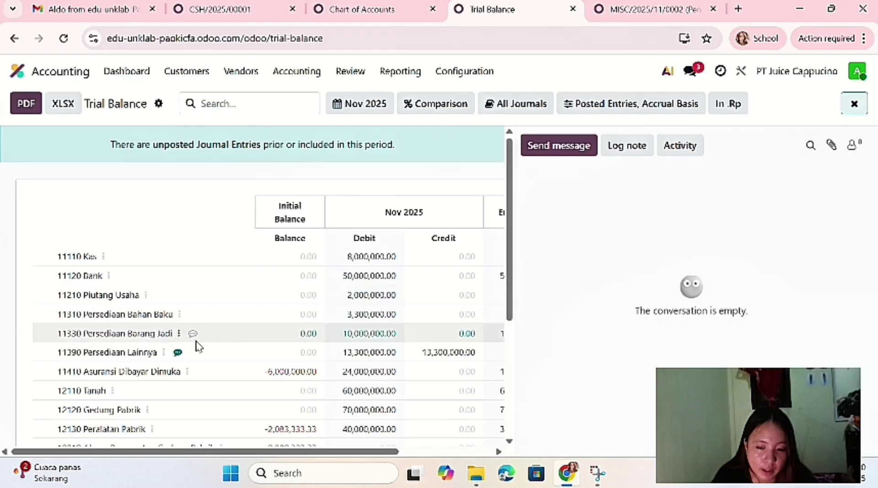
pyautogui.click(177, 354)
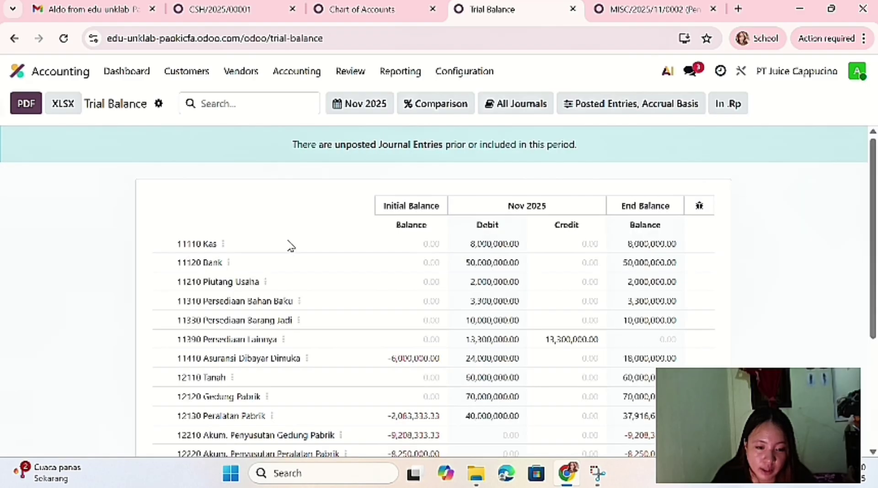
pyautogui.scroll(-4, 308, 265)
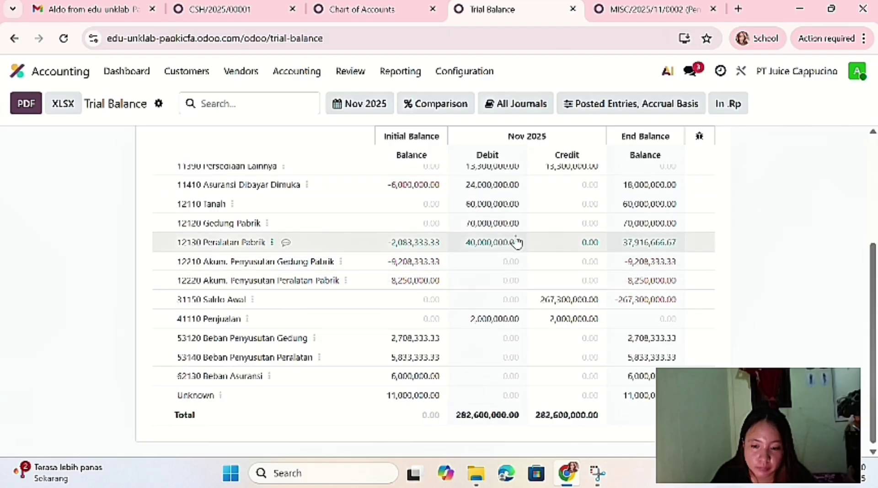
pyautogui.scroll(1, 615, 251)
pyautogui.scroll(-1, 615, 251)
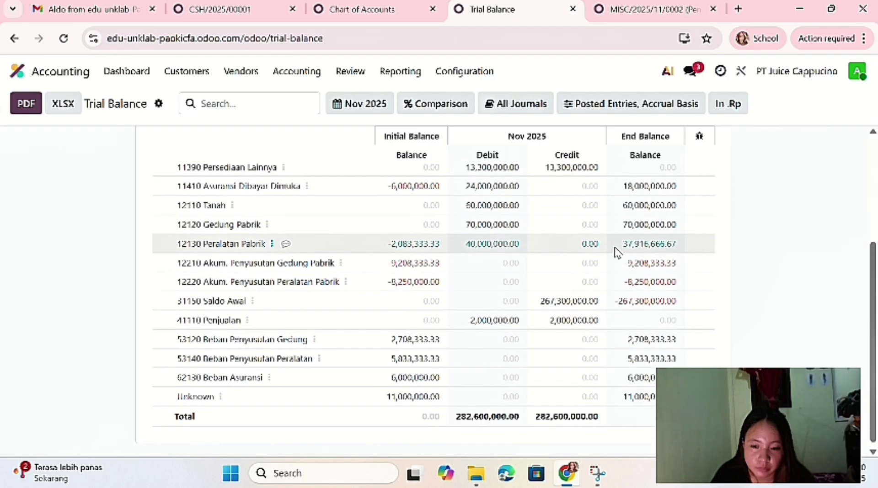
pyautogui.scroll(1, 615, 252)
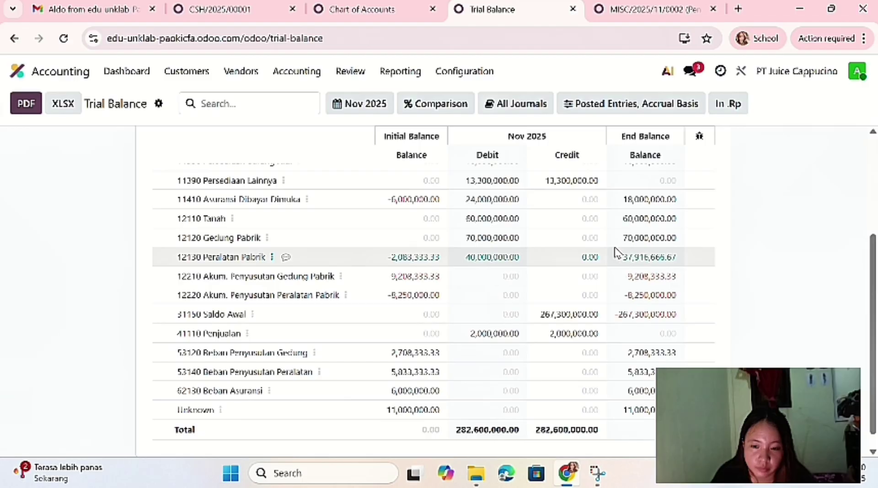
pyautogui.scroll(1, 615, 251)
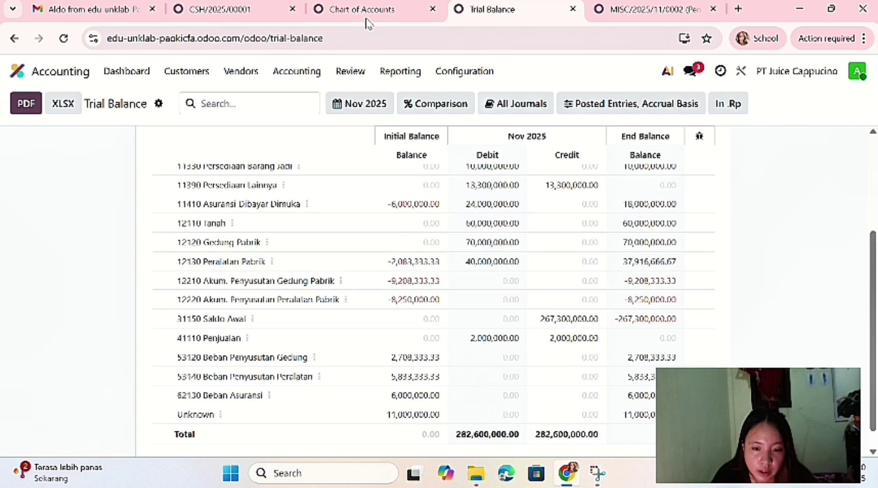
# - Open the Komputer record from the assets list and examine its depreciation board, values and assigned accounts
pyautogui.click(270, 72)
pyautogui.click(304, 158)
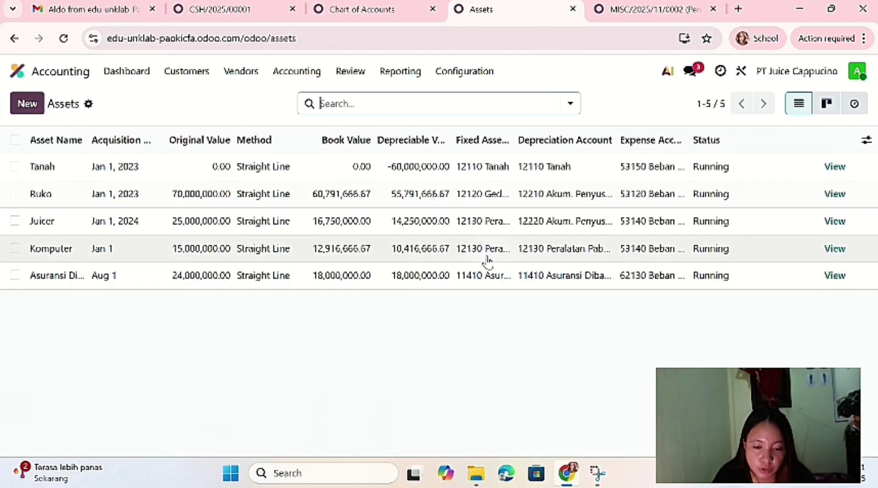
pyautogui.click(562, 249)
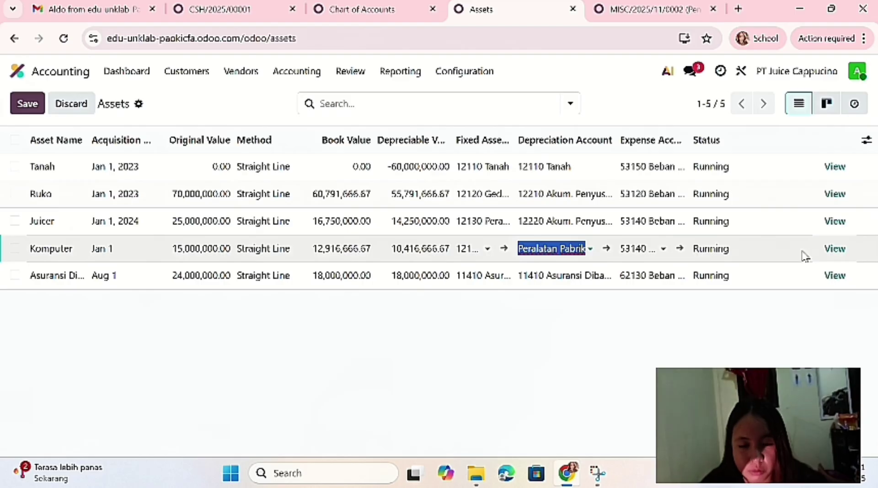
pyautogui.click(835, 251)
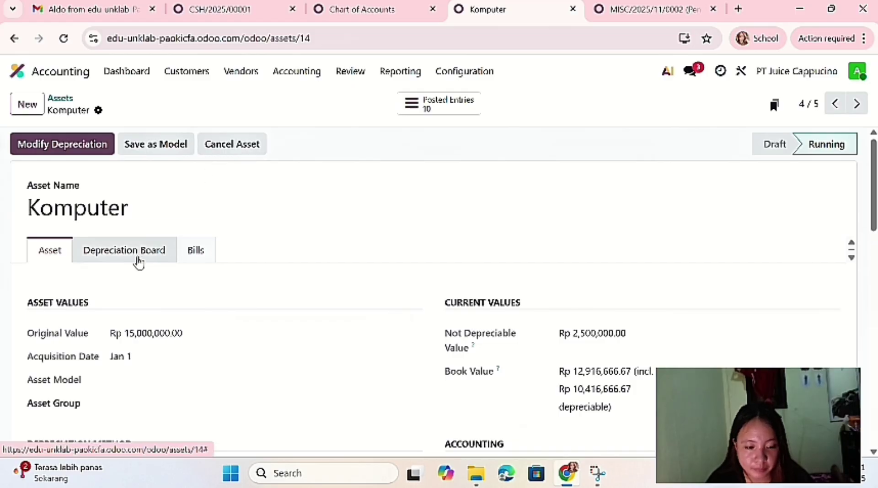
pyautogui.click(138, 259)
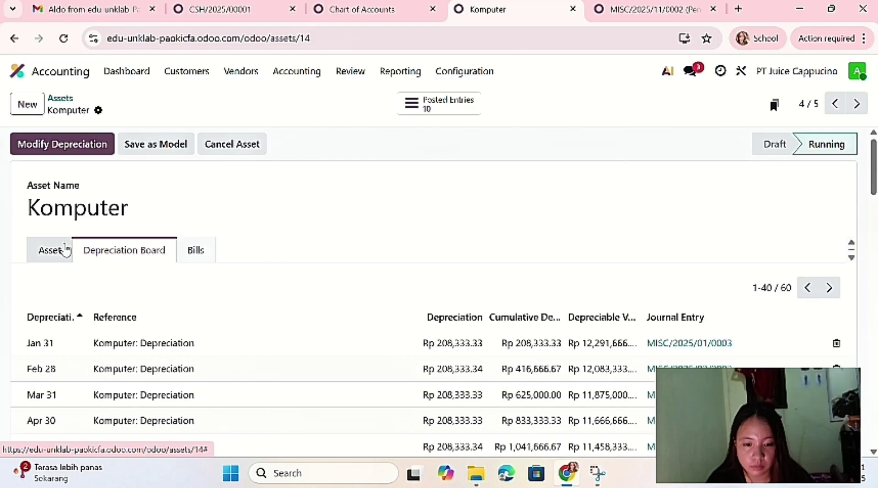
pyautogui.click(65, 250)
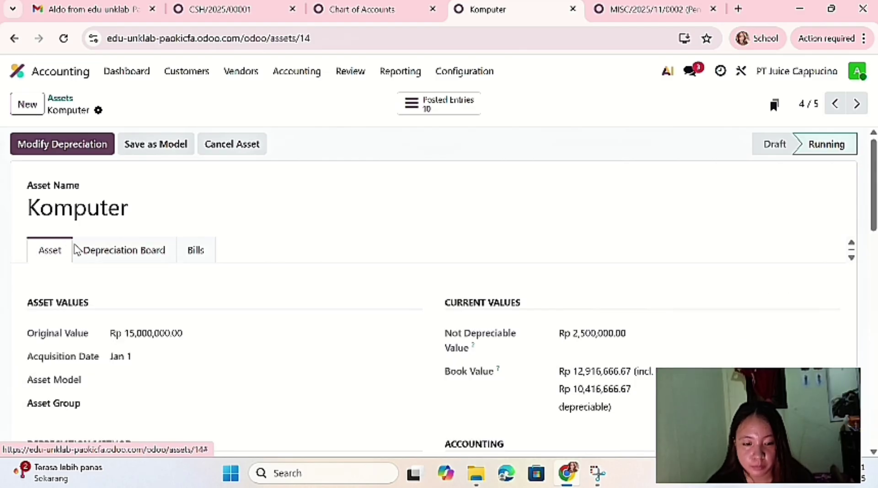
pyautogui.scroll(-3, 254, 328)
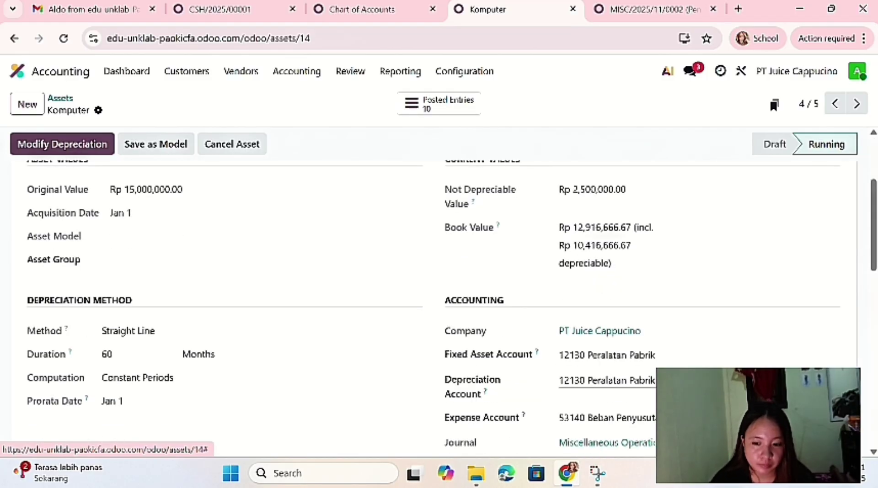
# - Change the Komputer asset's depreciation account to 12220 Akum. Penyusutan Peralatan Pabrik and save the record
pyautogui.click(604, 381)
pyautogui.press('BackSpace')
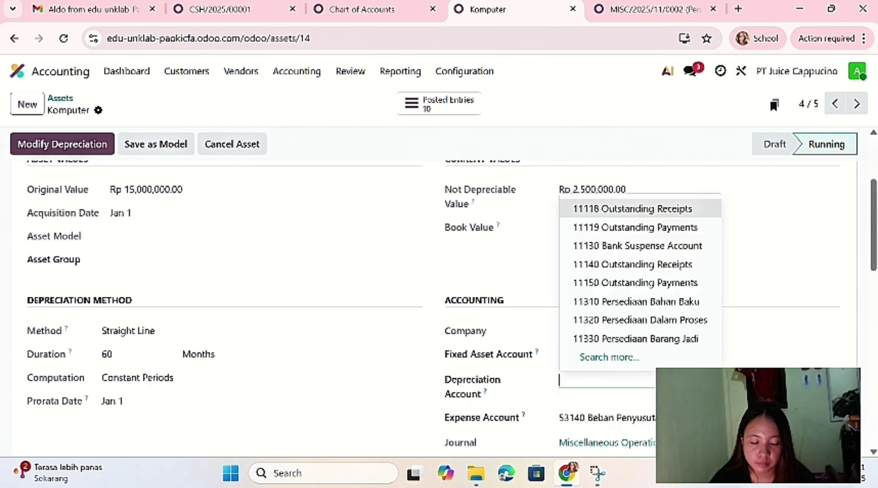
pyautogui.write('aku')
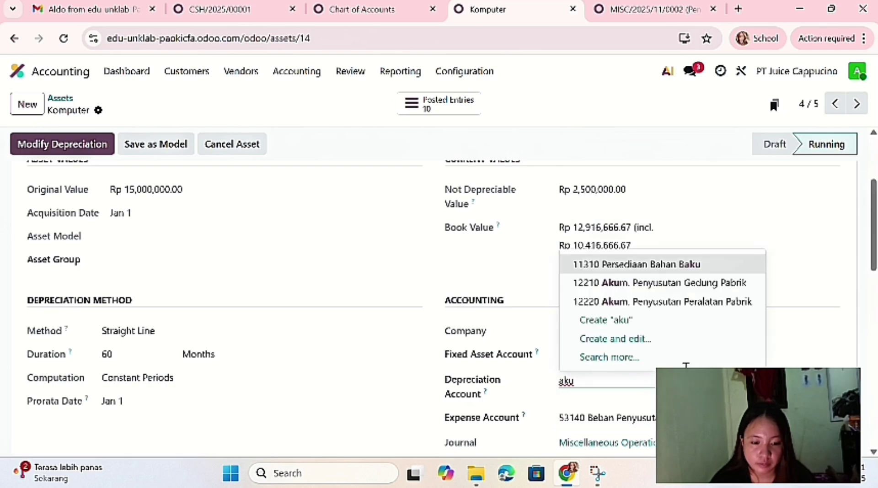
pyautogui.click(685, 303)
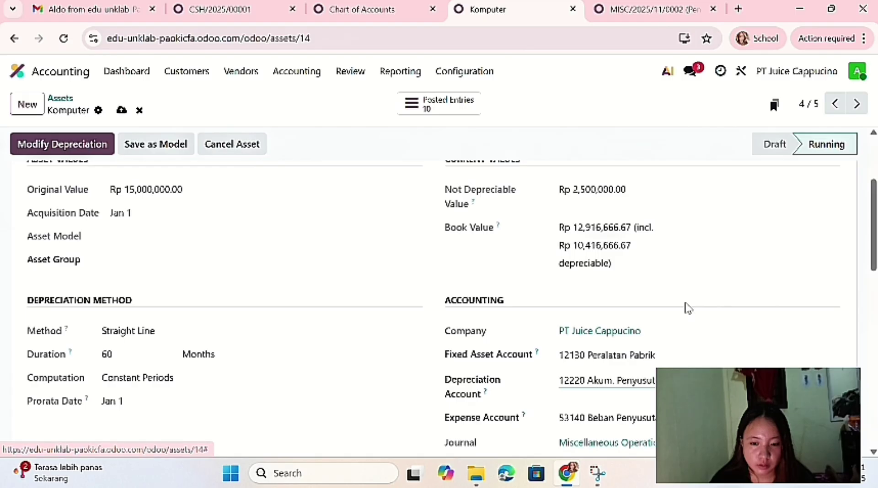
pyautogui.scroll(-1, 601, 346)
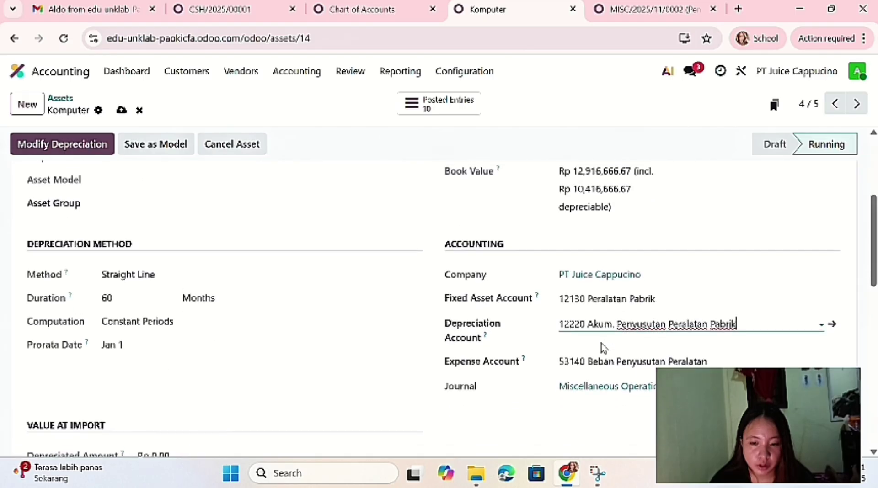
pyautogui.scroll(3, 576, 330)
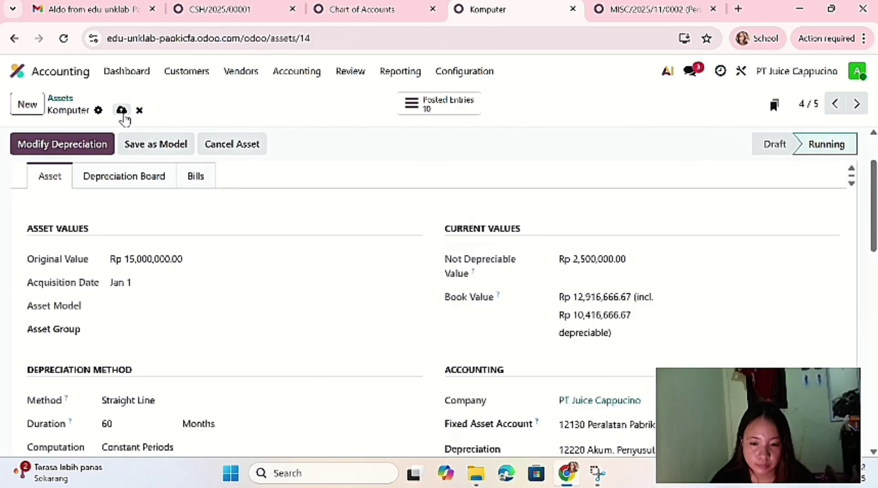
pyautogui.click(124, 117)
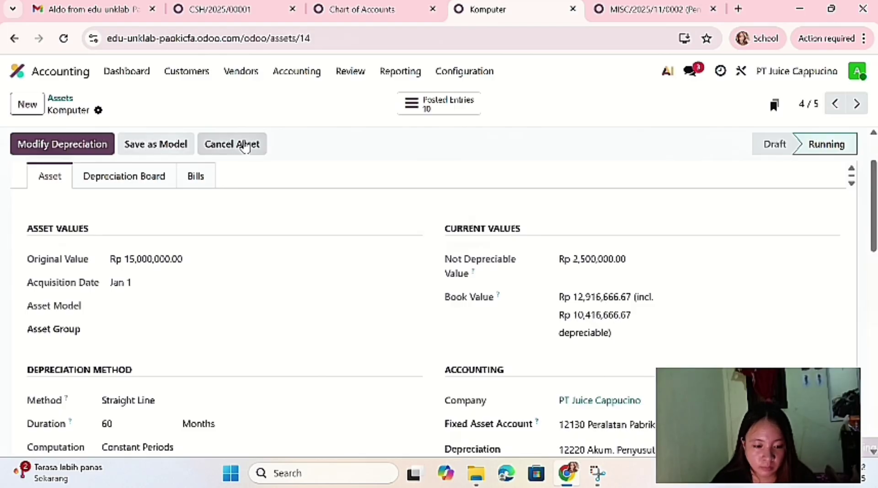
# - Examine the monthly depreciation, cumulative amounts and journal entries on the Komputer asset's depreciation board
pyautogui.scroll(1, 246, 147)
pyautogui.scroll(-1, 238, 144)
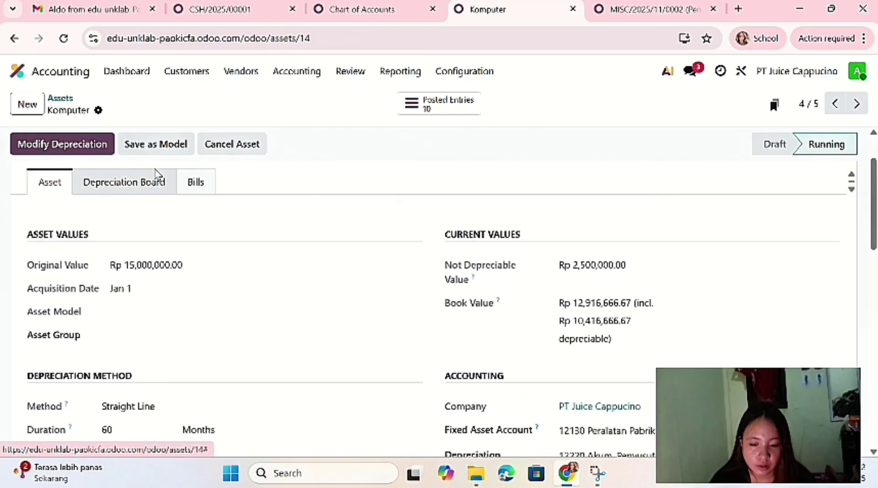
pyautogui.click(157, 176)
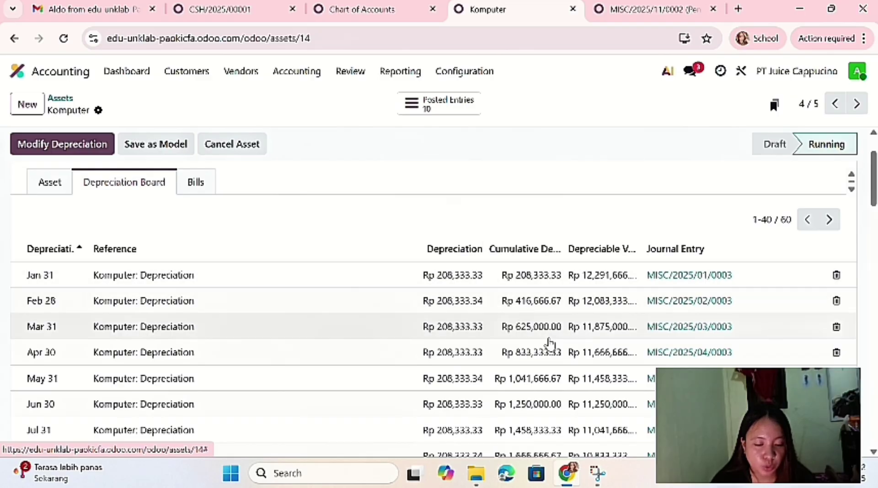
pyautogui.scroll(-2, 550, 343)
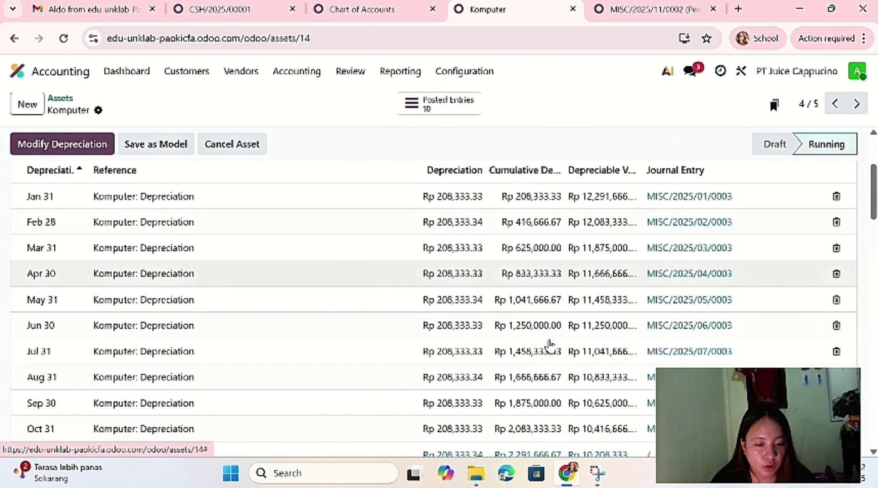
pyautogui.scroll(1, 550, 344)
pyautogui.scroll(2, 548, 339)
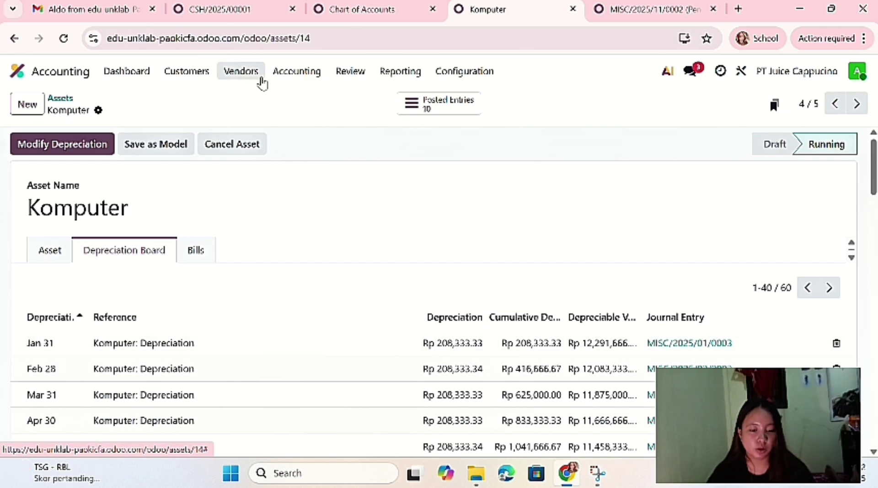
# - Open the Trial Balance report and examine the accumulated depreciation, 31150 Saldo Awal and expense account balances for Nov 2025
pyautogui.click(315, 74)
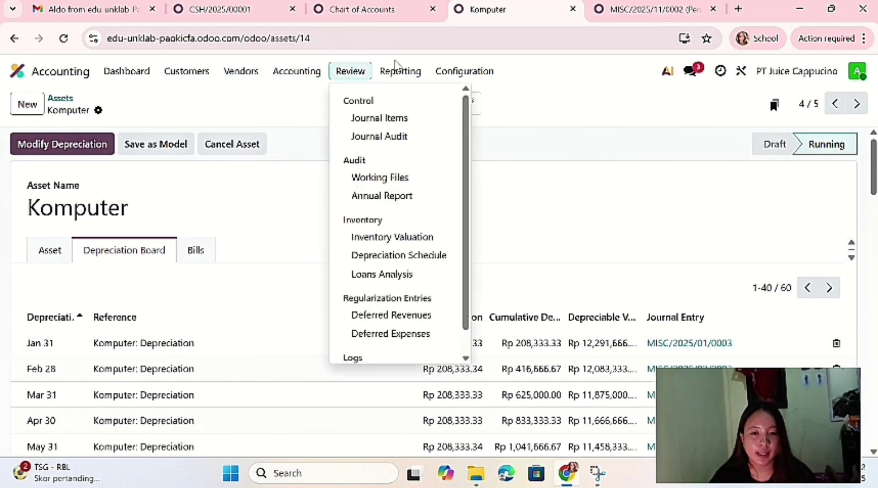
pyautogui.moveTo(406, 77)
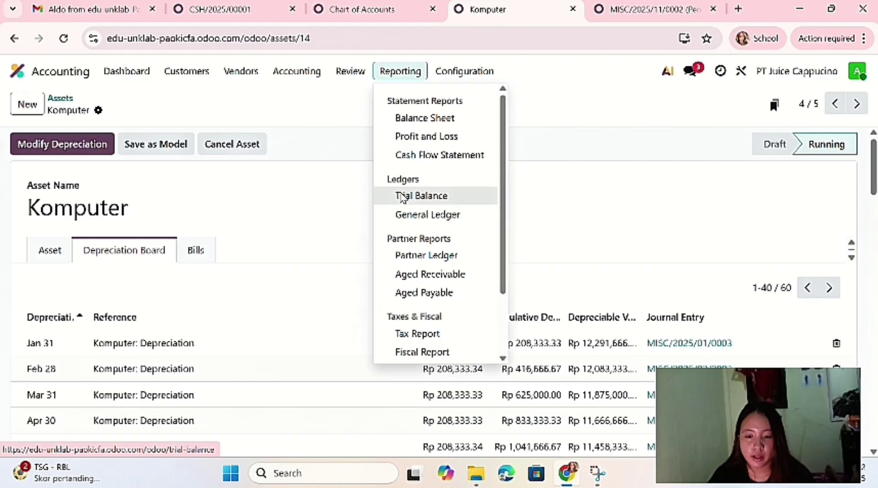
pyautogui.click(402, 197)
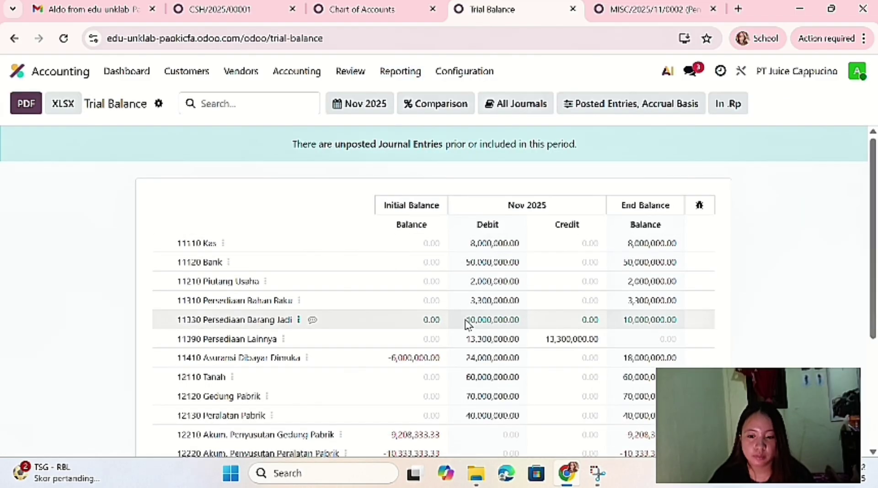
pyautogui.scroll(-3, 466, 323)
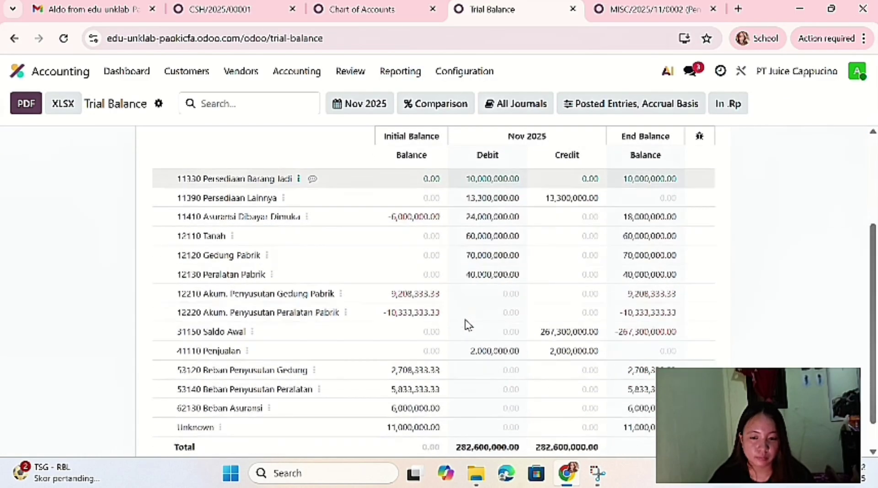
pyautogui.scroll(-1, 467, 323)
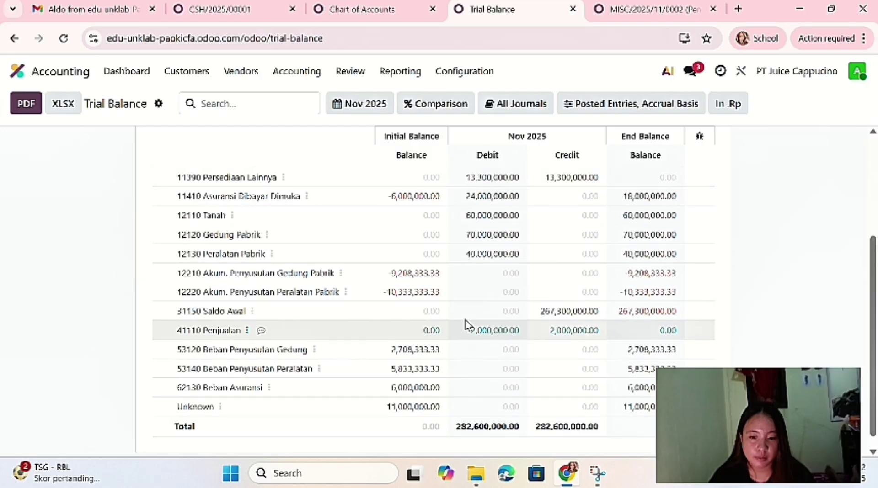
pyautogui.scroll(2, 467, 325)
pyautogui.scroll(-1, 466, 325)
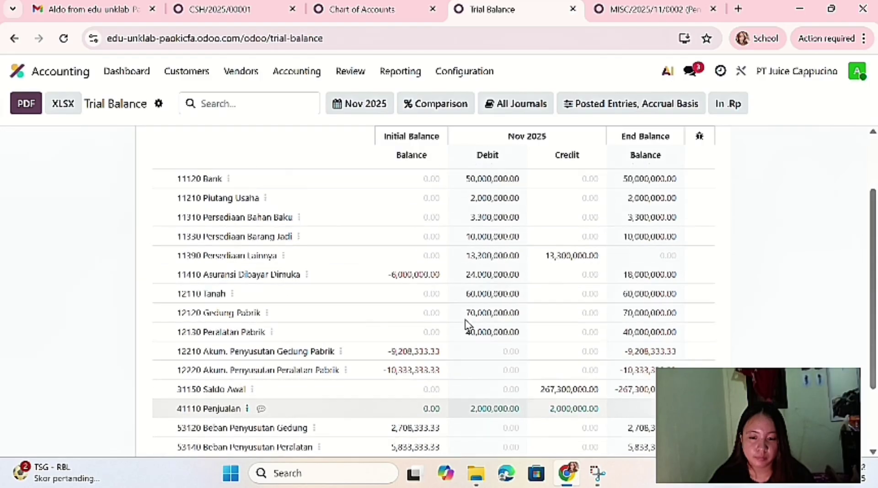
pyautogui.scroll(-2, 466, 325)
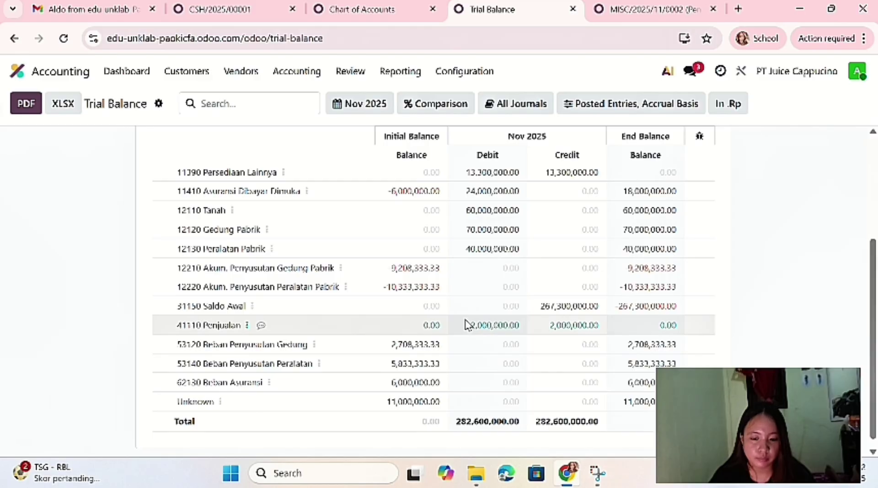
pyautogui.scroll(-1, 467, 325)
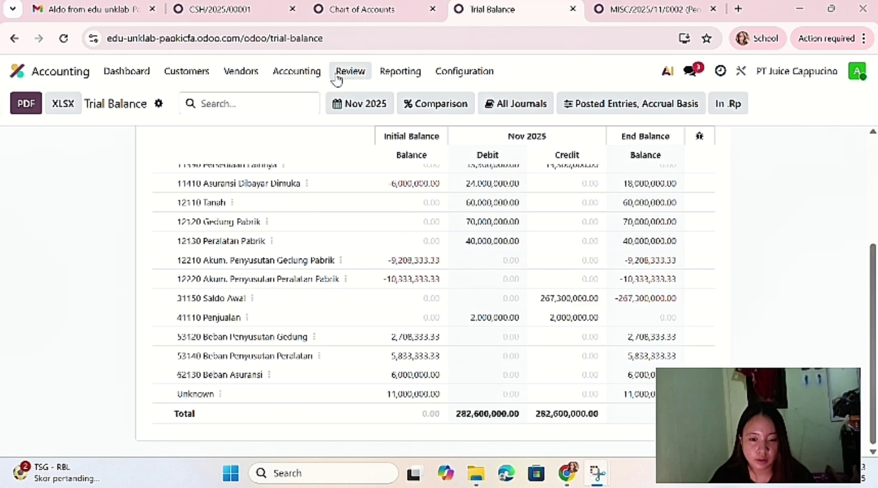
# - Create a new journal entry with the reference Saldo Awal Hutang and the accounting date November 1, 2025
pyautogui.click(322, 72)
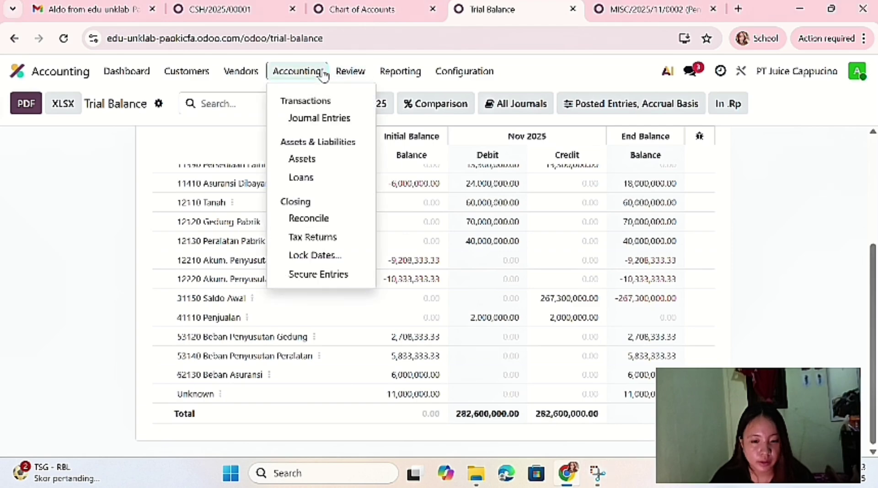
pyautogui.click(327, 120)
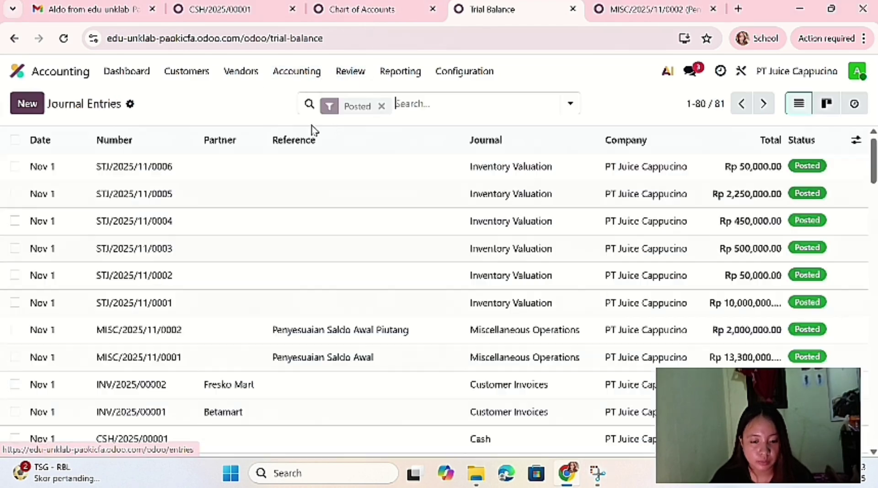
pyautogui.click(27, 104)
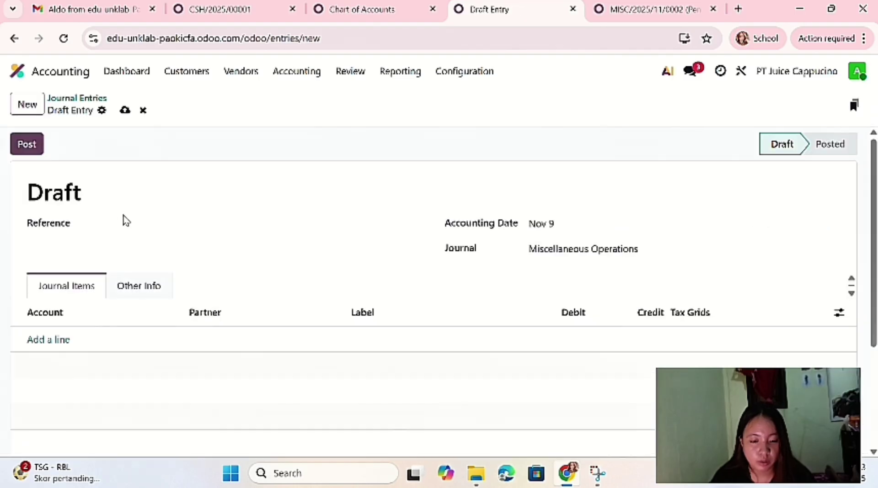
pyautogui.click(123, 219)
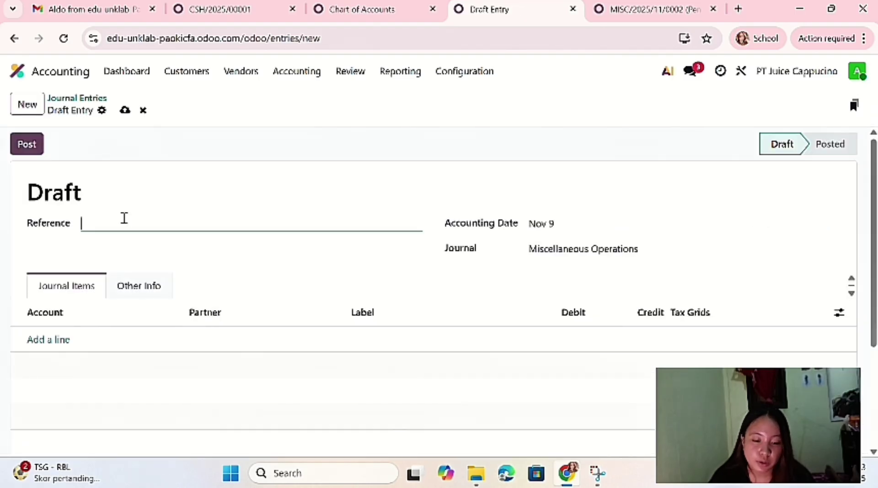
pyautogui.write('Saldo A')
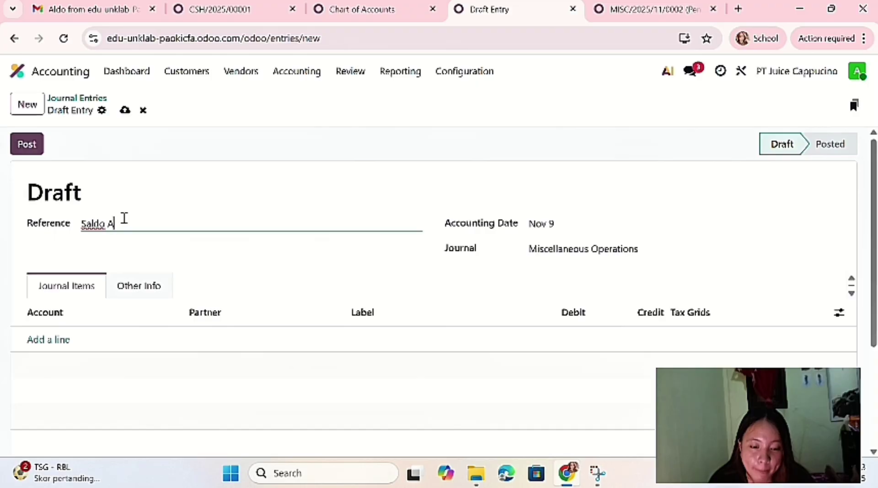
pyautogui.write('wal')
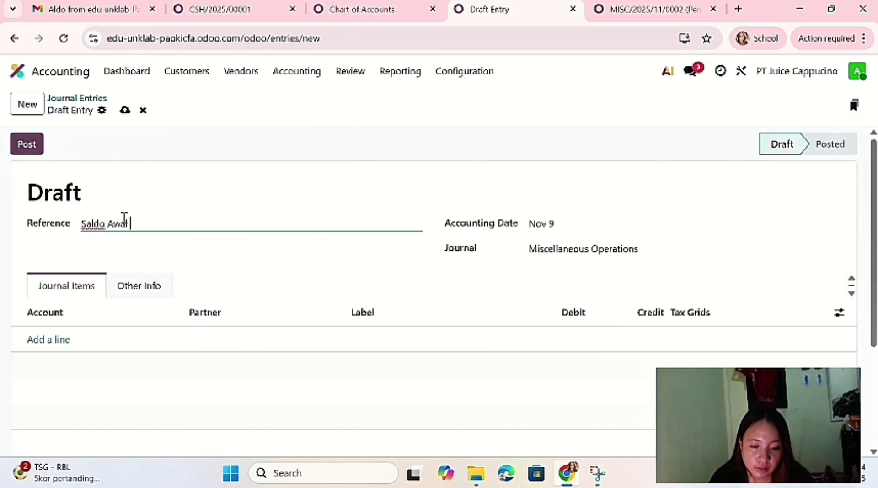
pyautogui.write(' Hutang')
pyautogui.click(599, 224)
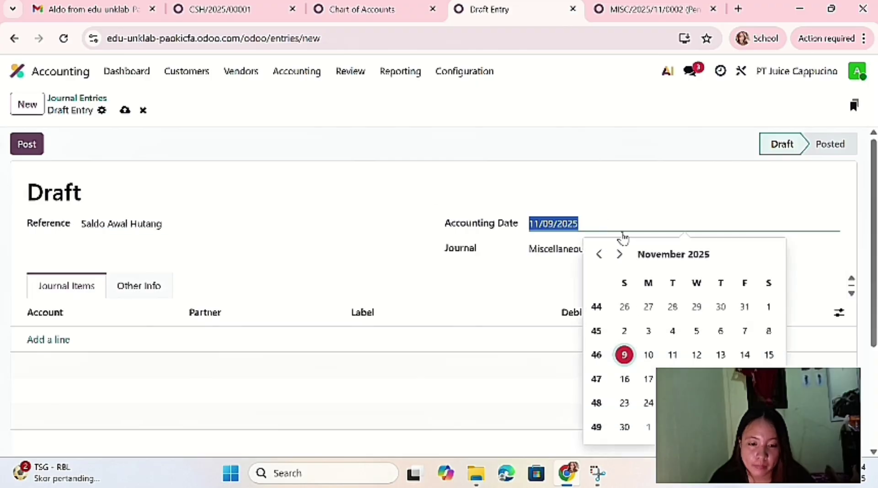
pyautogui.click(769, 307)
pyautogui.click(642, 224)
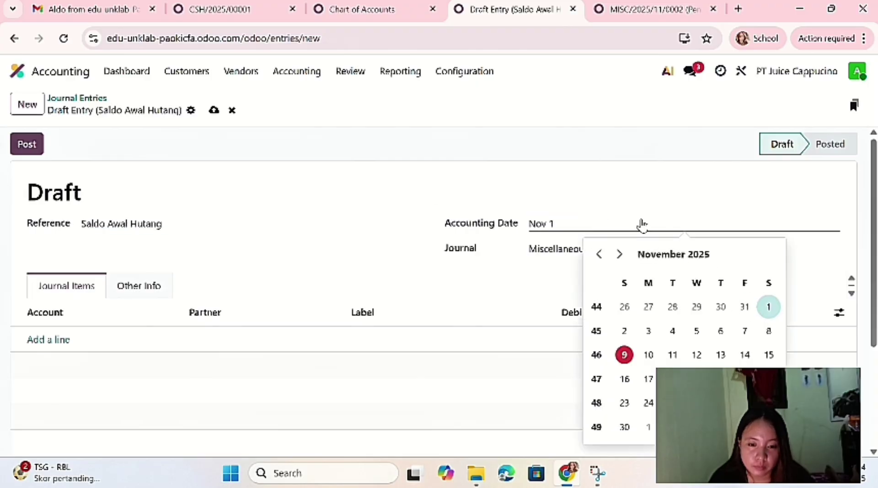
pyautogui.click(571, 192)
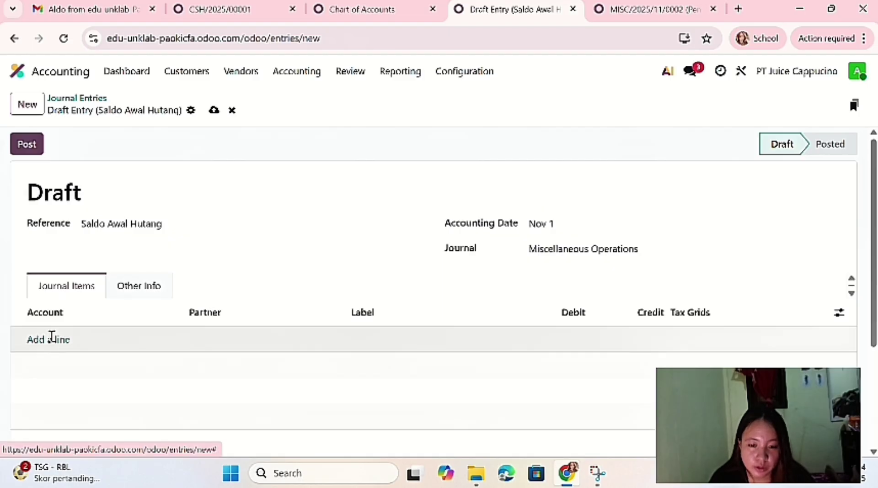
# - Add a journal item for account 21130 Hutang LIstrik & Telepon with a credit of Rp 1,000,000
pyautogui.click(50, 338)
pyautogui.write('hut')
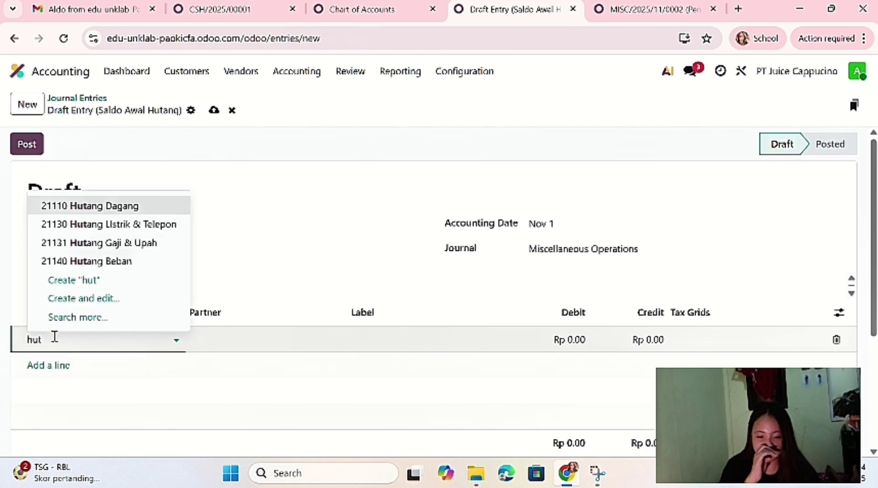
pyautogui.click(105, 227)
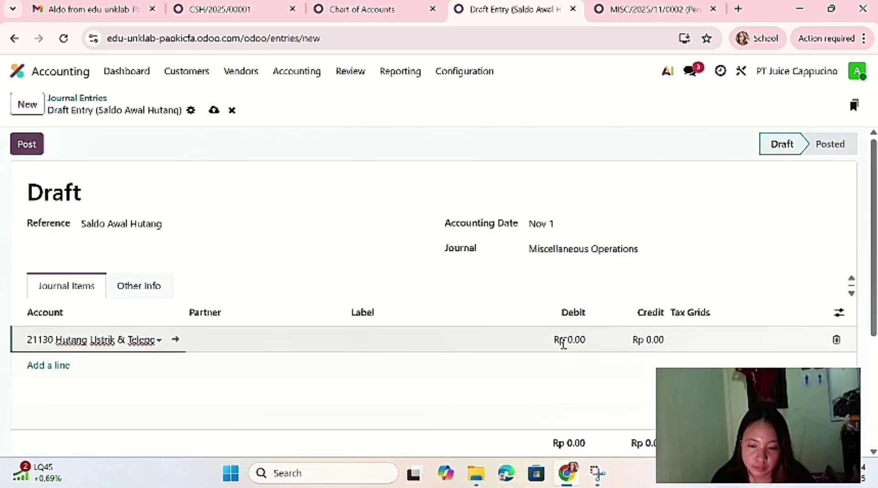
pyautogui.click(562, 343)
pyautogui.click(649, 343)
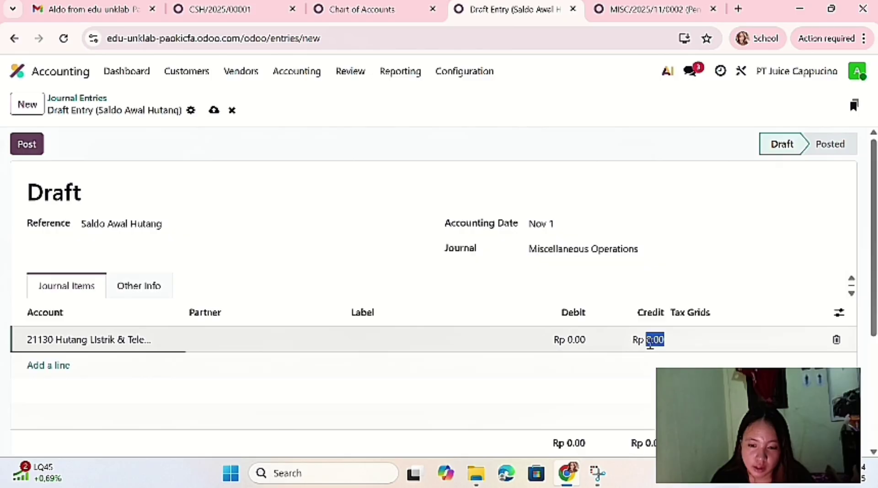
pyautogui.press('BackSpace')
pyautogui.write('1')
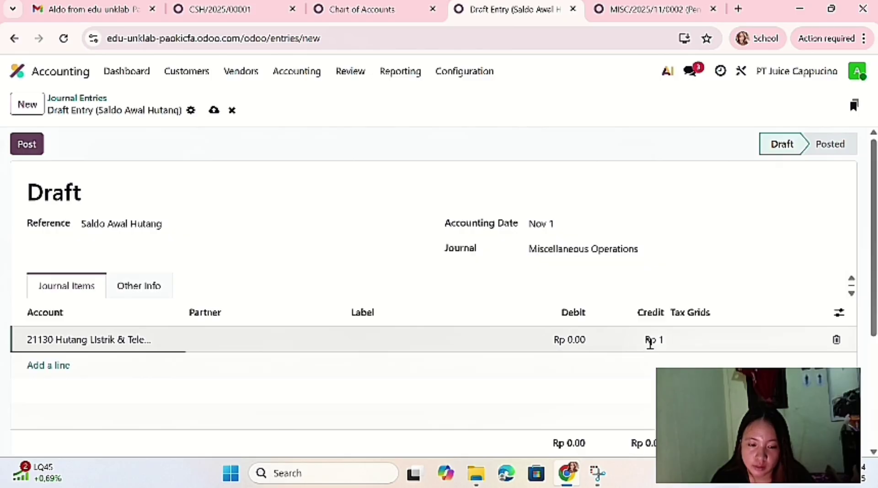
pyautogui.write('000000')
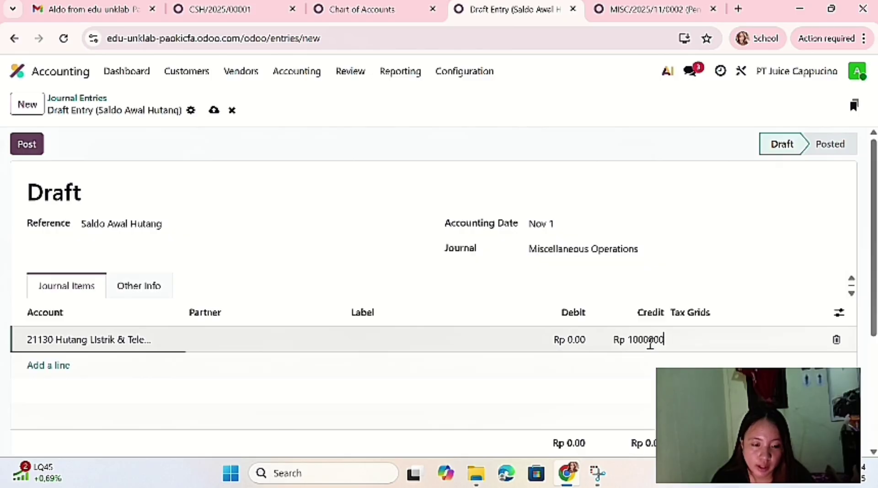
pyautogui.press('Return')
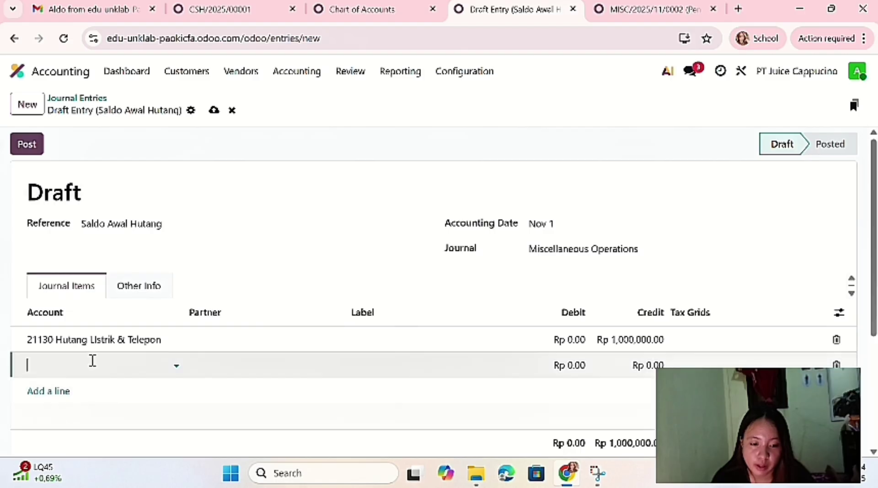
# - Add a journal item for account 21131 Hutang Gaji & Upah with a credit of Rp 2,500,000,000
pyautogui.write('hut')
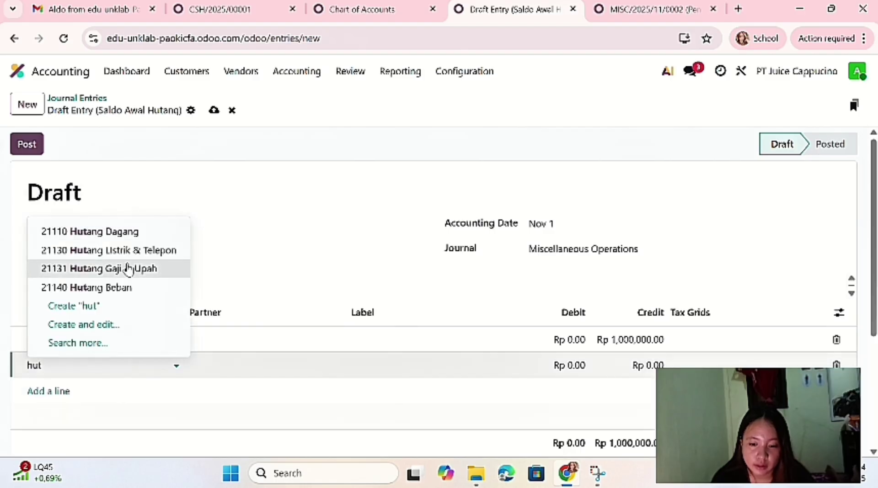
pyautogui.press('Escape')
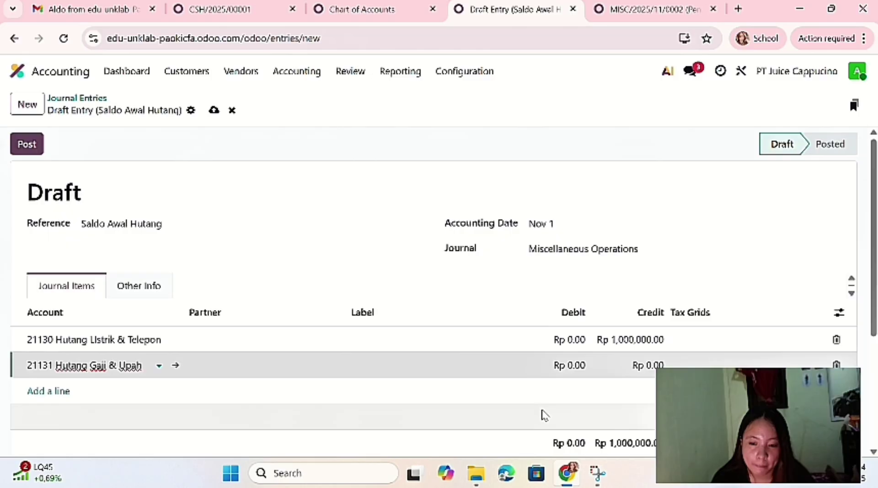
pyautogui.click(651, 363)
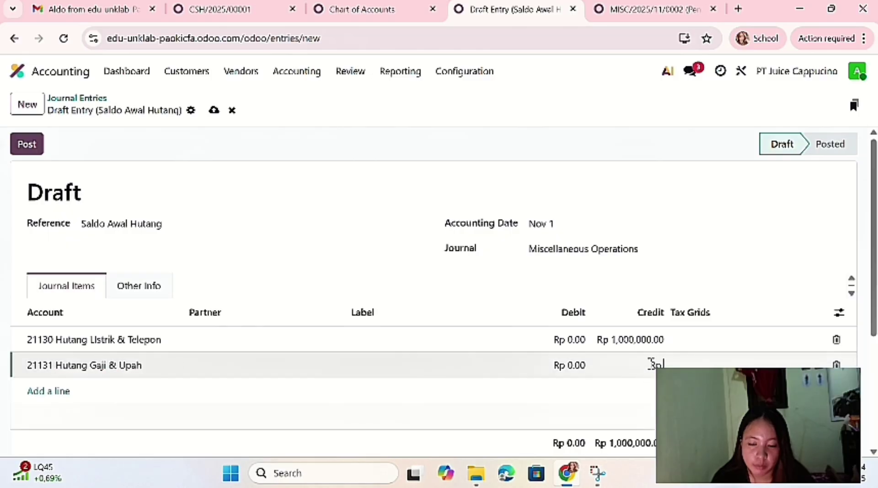
pyautogui.write('2500000000')
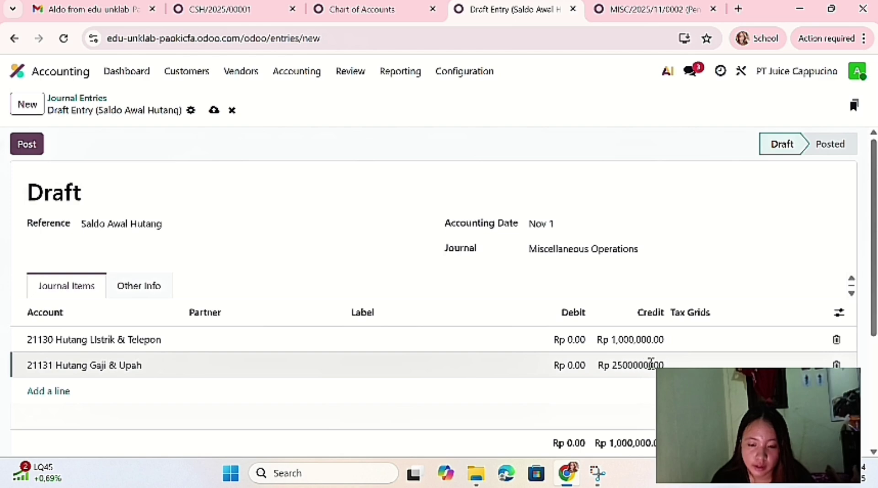
pyautogui.press('Return')
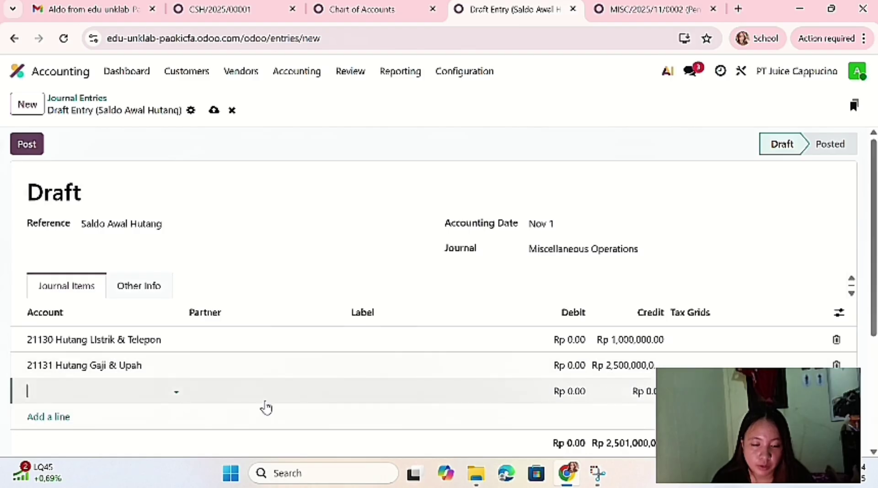
# - Add a journal item for account 31150 Saldo Awal and select its debit amount for editing
pyautogui.write('sa')
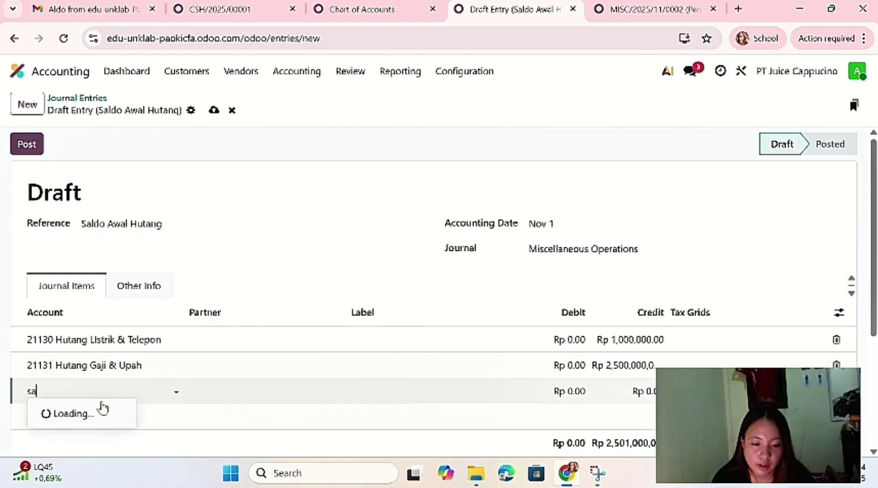
pyautogui.click(94, 315)
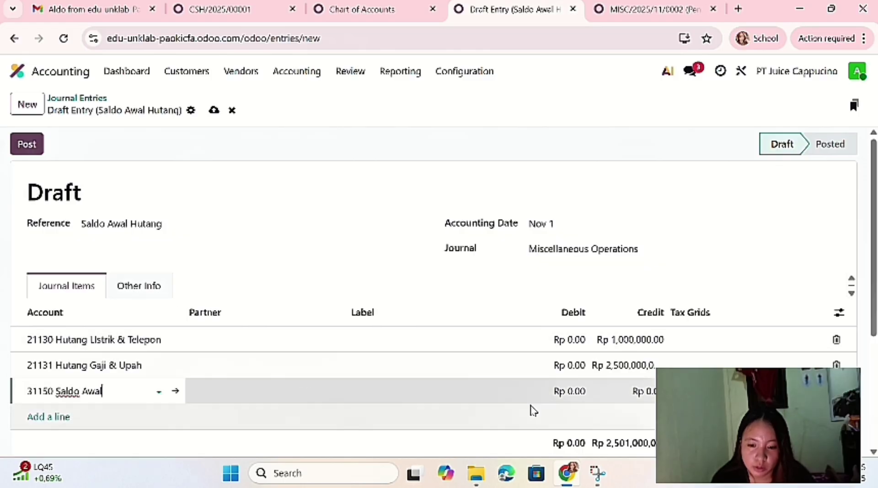
pyautogui.click(572, 391)
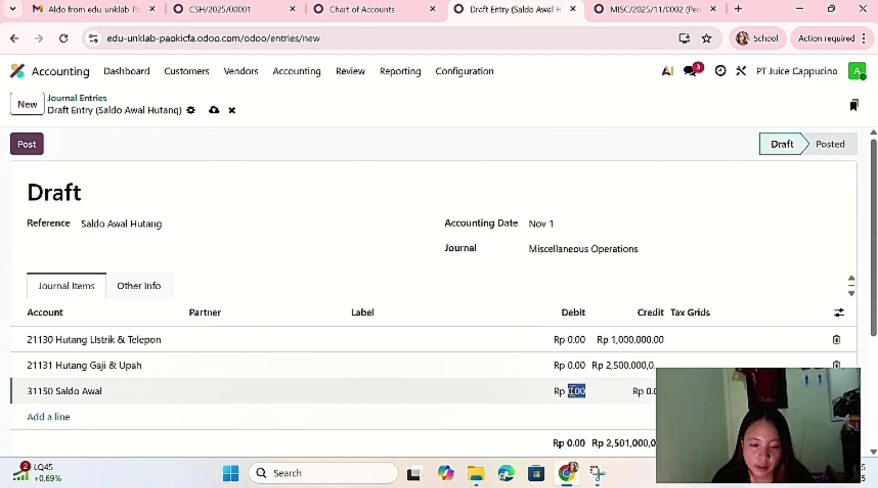
pyautogui.click(572, 391)
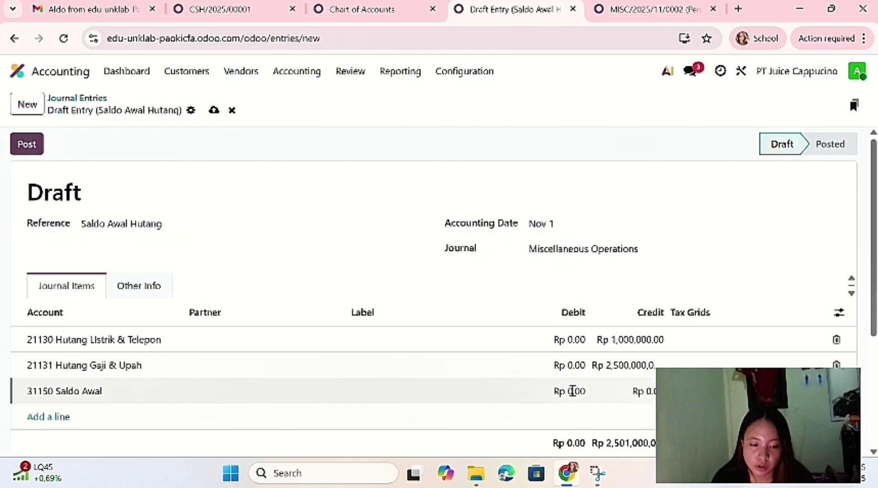
pyautogui.write('3500000')
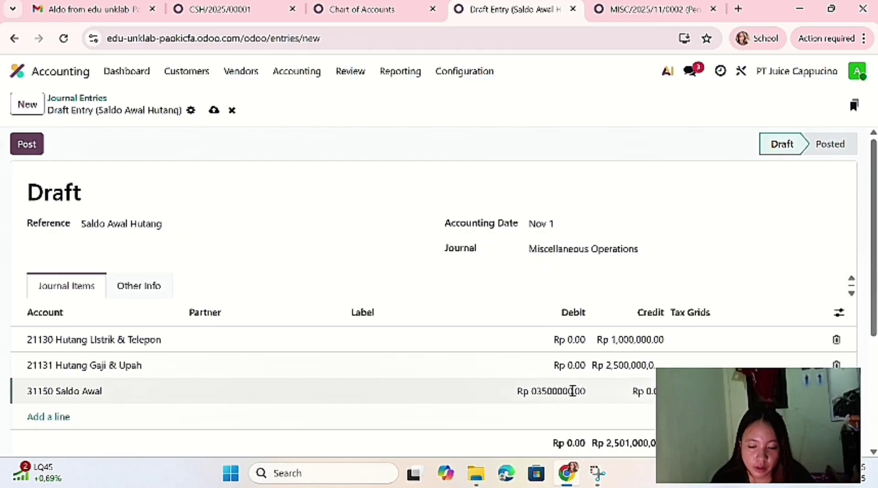
pyautogui.write('0')
pyautogui.click(572, 391)
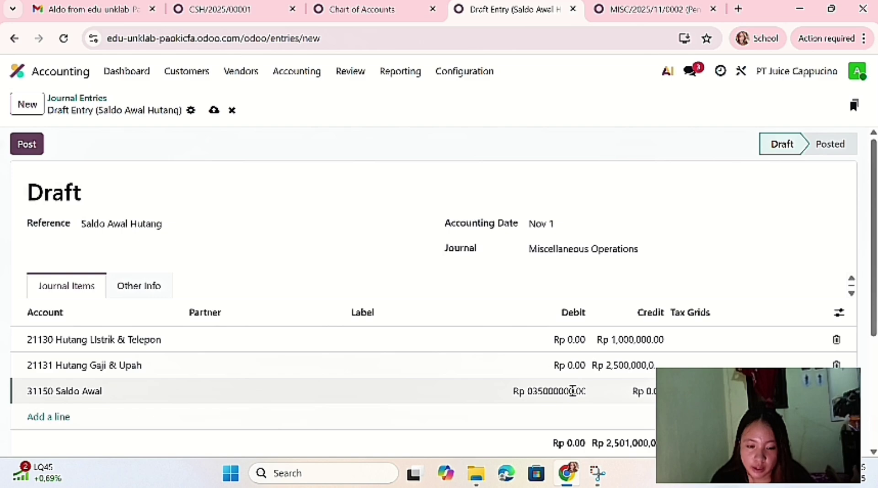
pyautogui.press('BackSpace')
pyautogui.press('BackSpace')
pyautogui.press('BackSpace')
pyautogui.press('BackSpace')
pyautogui.press('BackSpace')
pyautogui.press('BackSpace')
pyautogui.press('BackSpace')
pyautogui.press('BackSpace')
pyautogui.press('BackSpace')
pyautogui.press('BackSpace')
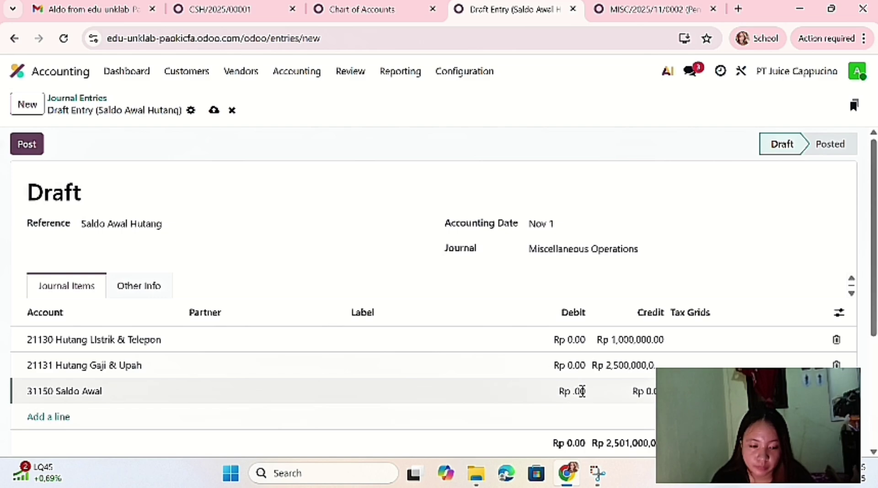
pyautogui.press('Delete')
pyautogui.press('Delete')
pyautogui.press('Delete')
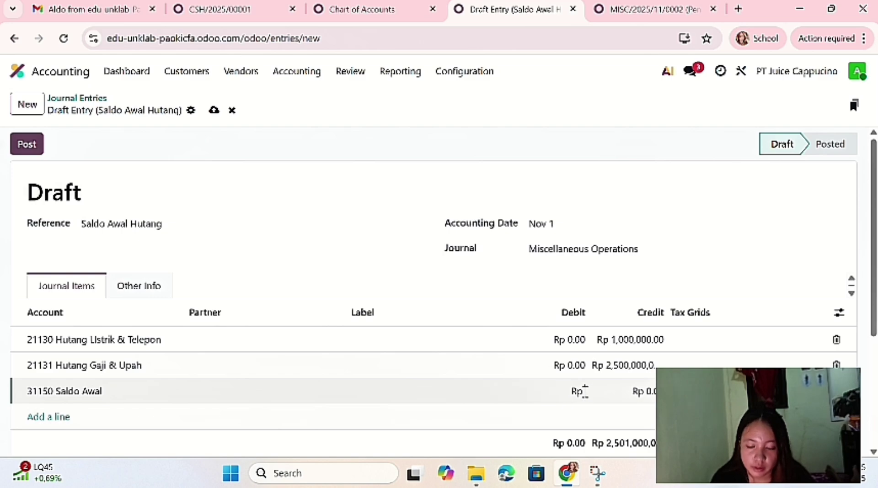
# - Set the debit of the 31150 Saldo Awal line to Rp 3,500,000 without adding another journal item
pyautogui.write('3500000')
pyautogui.press('Return')
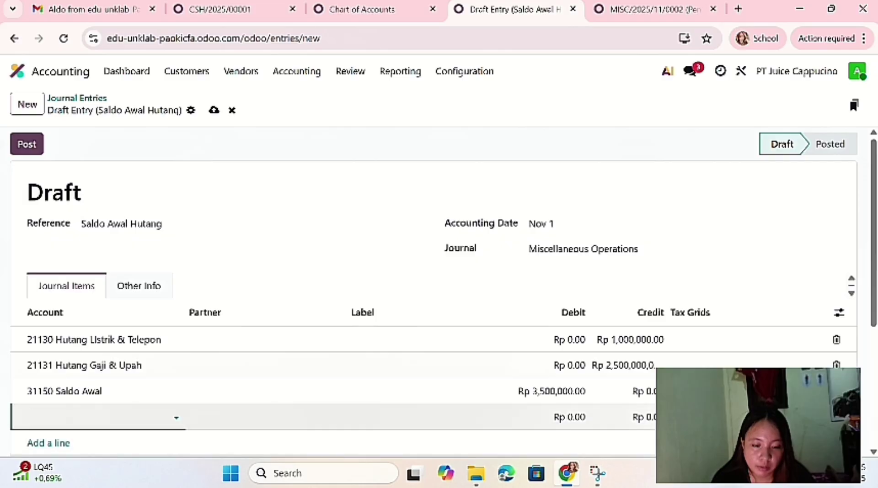
pyautogui.press('Escape')
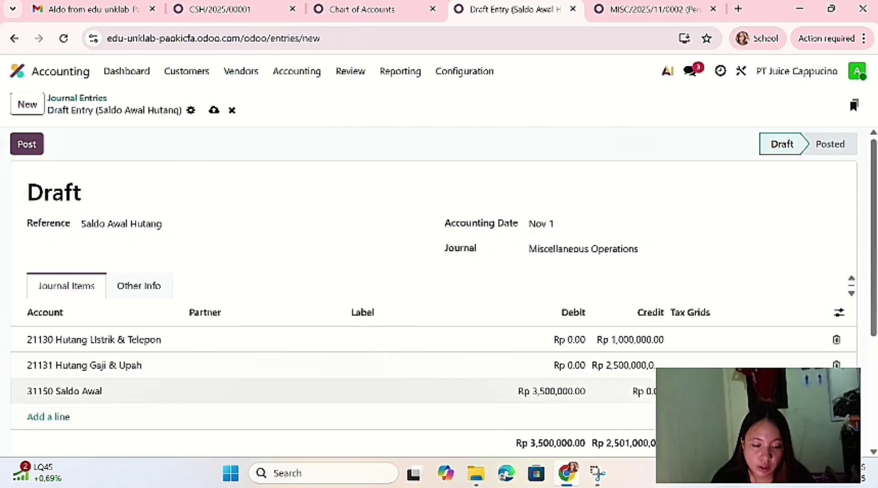
# - Correct the credit of the 21131 Hutang Gaji & Upah line to Rp 2,500,000
pyautogui.click(576, 394)
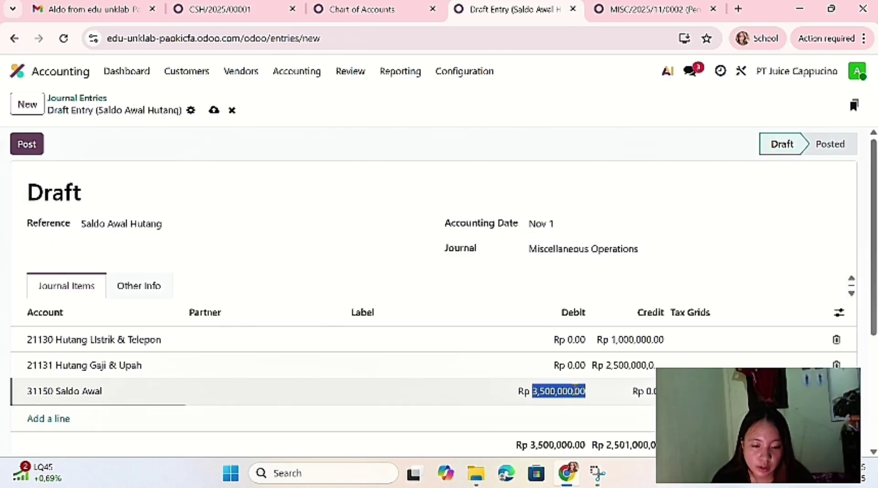
pyautogui.click(635, 365)
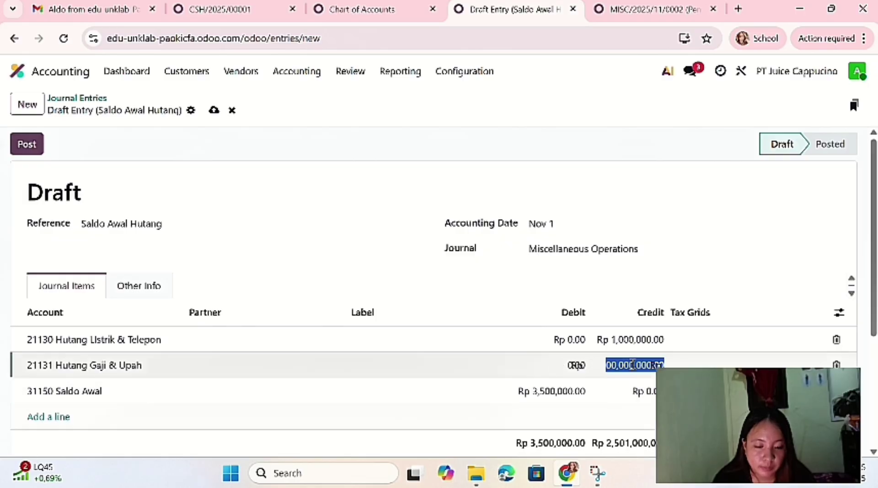
pyautogui.press('BackSpace')
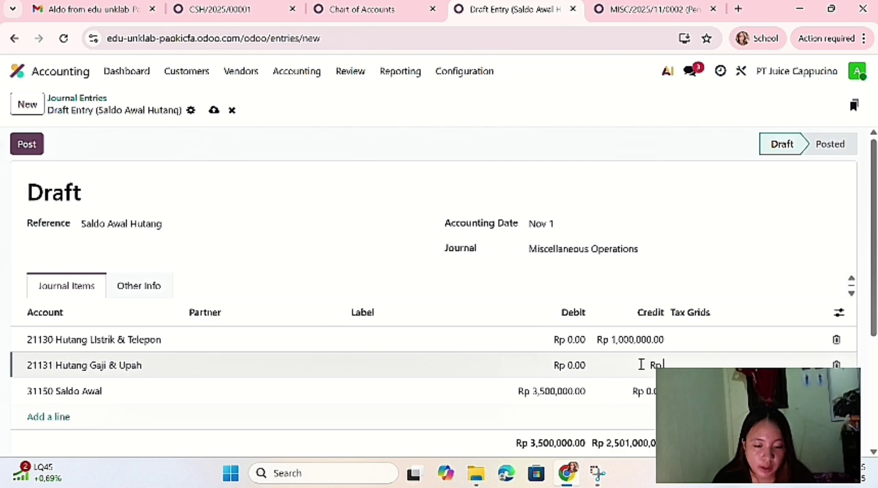
pyautogui.write('2500000')
pyautogui.press('Return')
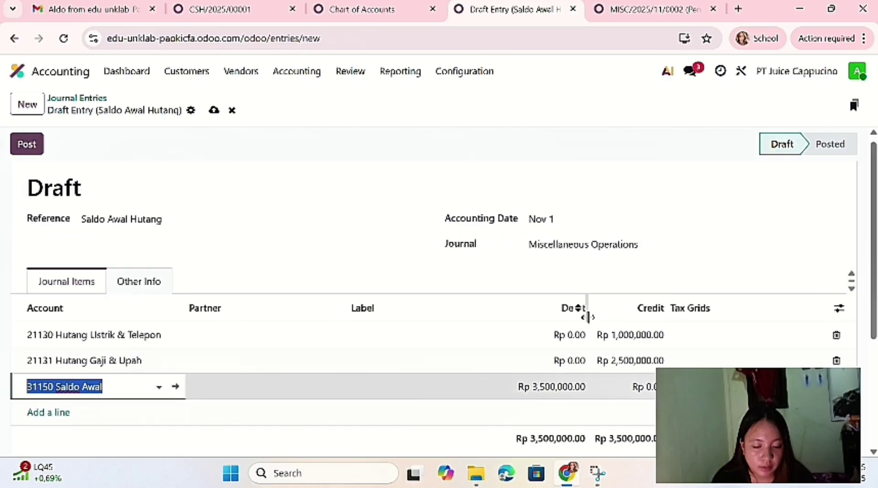
pyautogui.scroll(-1, 580, 324)
pyautogui.click(250, 432)
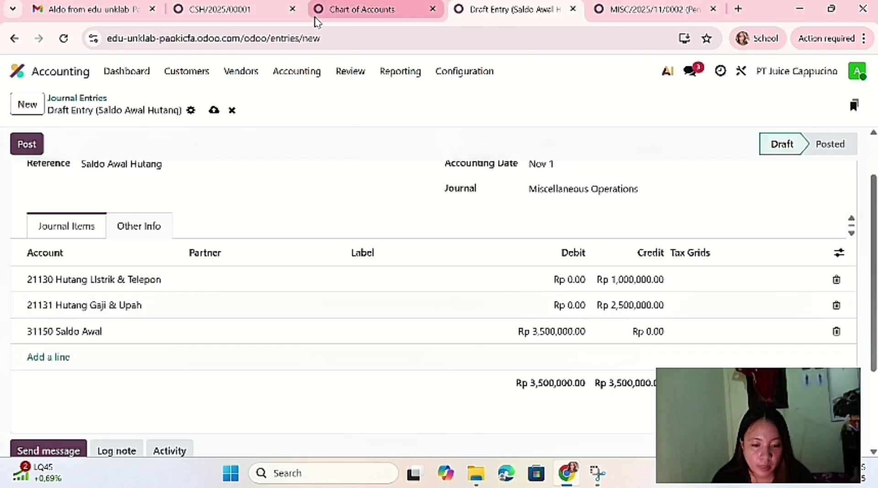
# - Open the Trial Balance report, reload it, and examine the Nov 2025 account balances for the payables and 31150 Saldo Awal
pyautogui.click(413, 74)
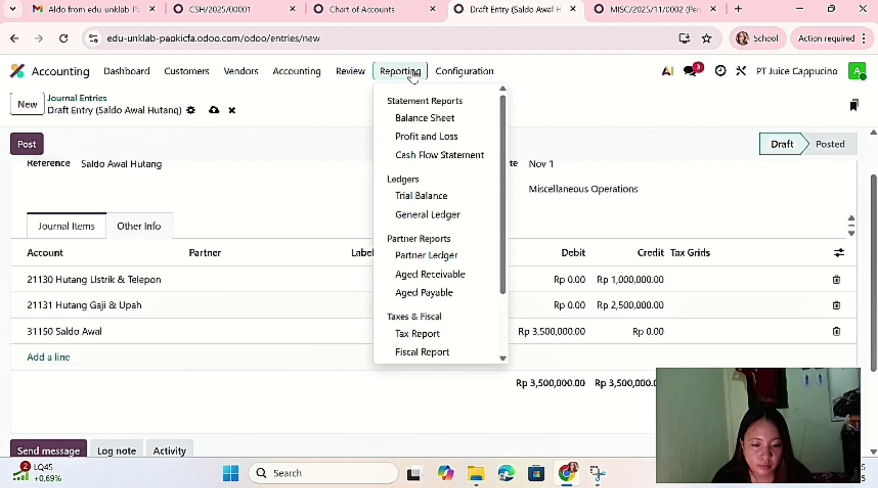
pyautogui.click(427, 197)
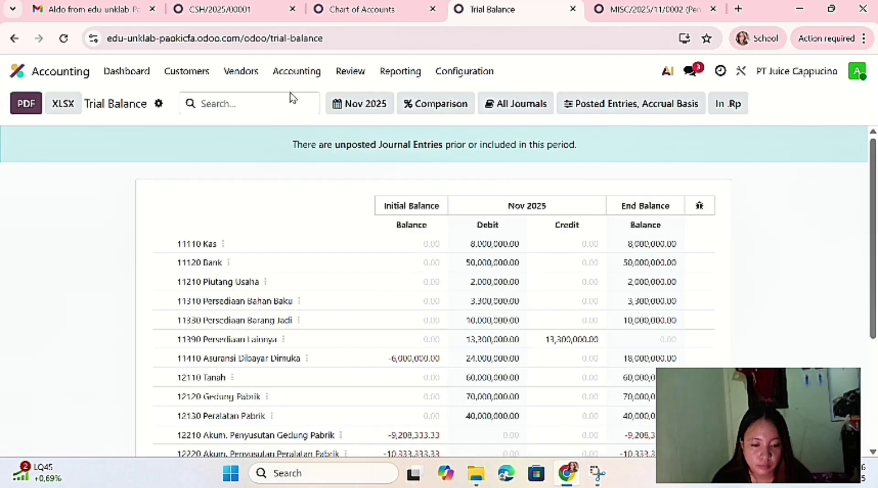
pyautogui.scroll(-2, 453, 293)
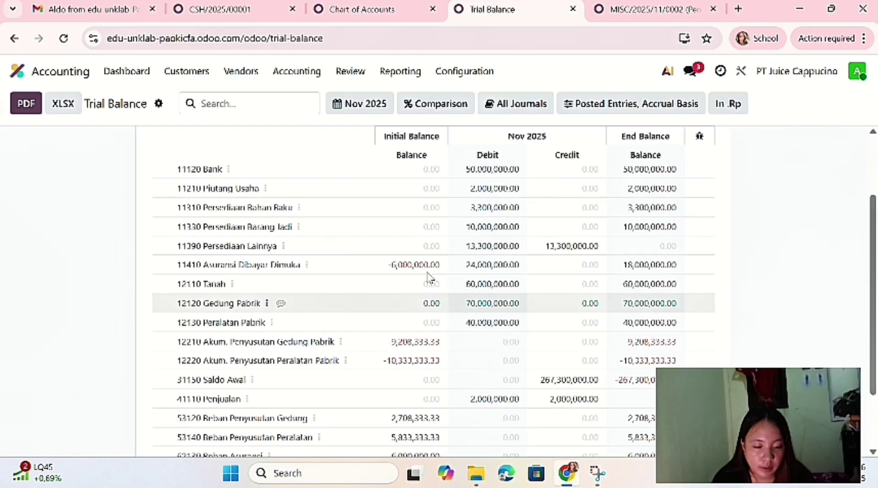
pyautogui.click(64, 38)
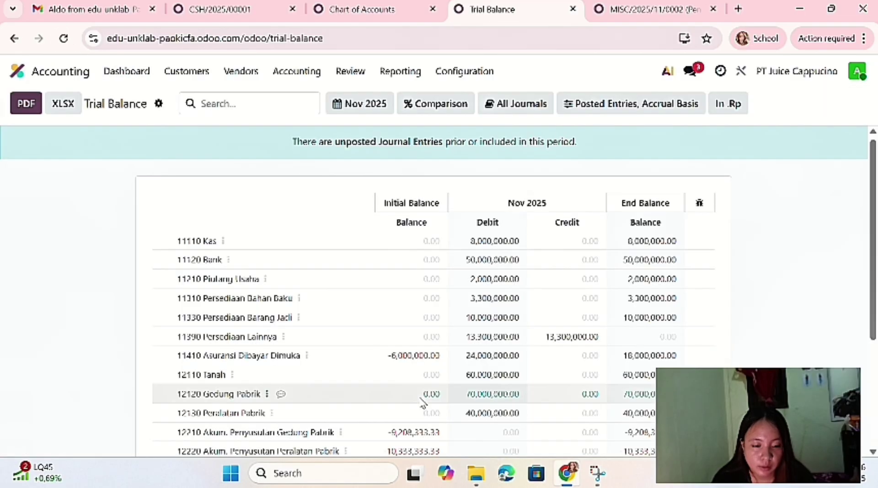
pyautogui.scroll(-4, 421, 402)
pyautogui.scroll(2, 421, 404)
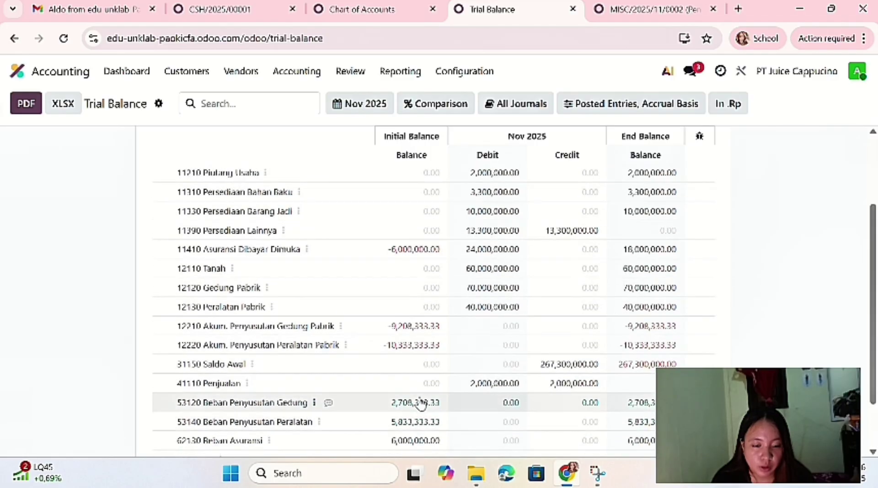
pyautogui.scroll(2, 421, 403)
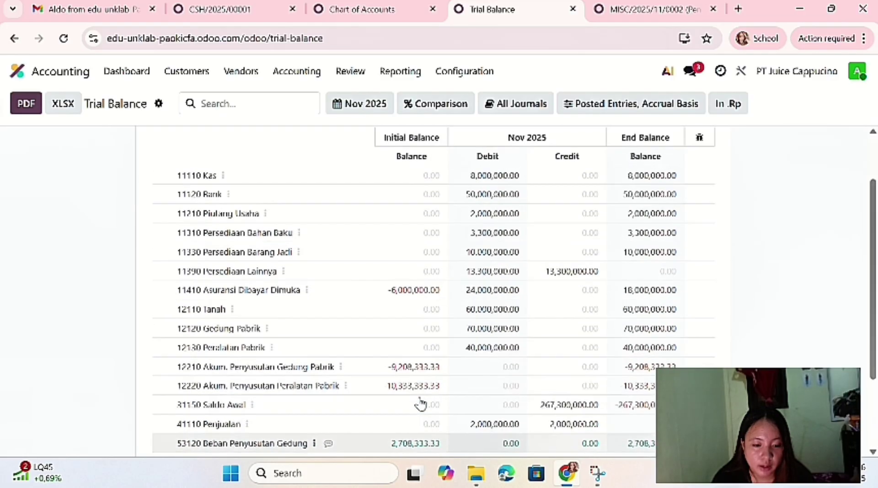
pyautogui.scroll(-3, 421, 402)
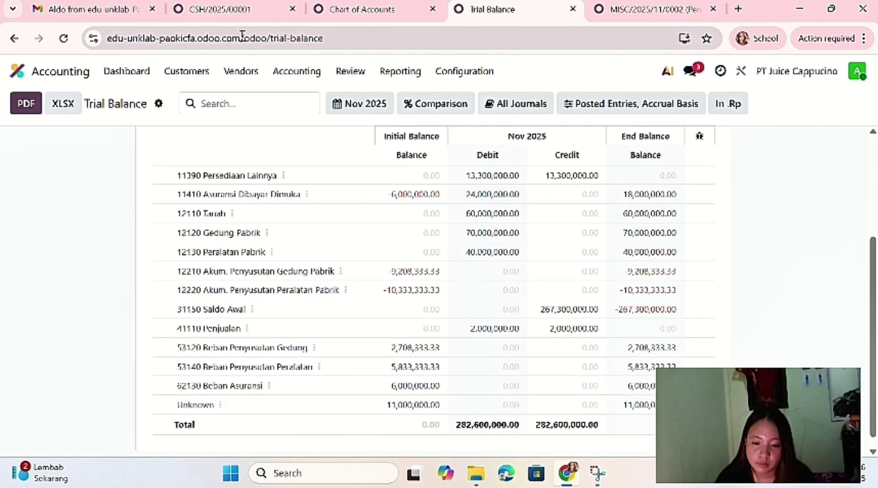
# - Look through the posted journal entries back to 2023 and open the June 30, 2023 Ruko depreciation entry
pyautogui.click(273, 74)
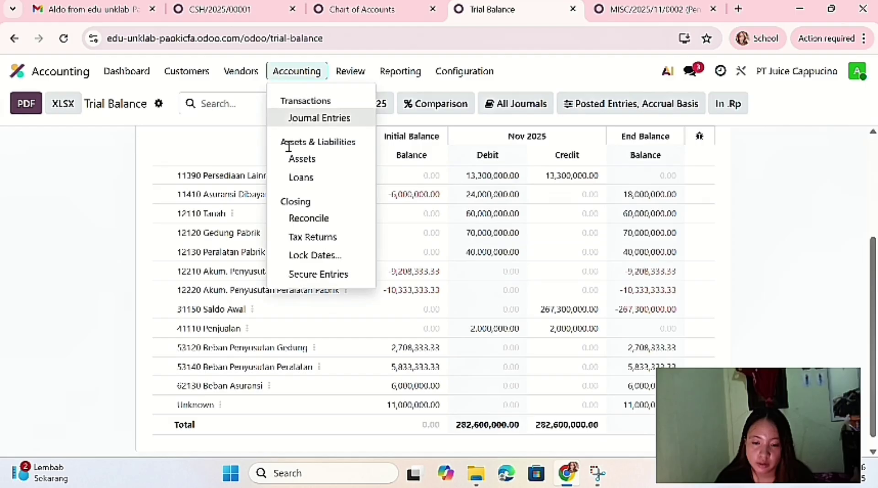
pyautogui.click(296, 123)
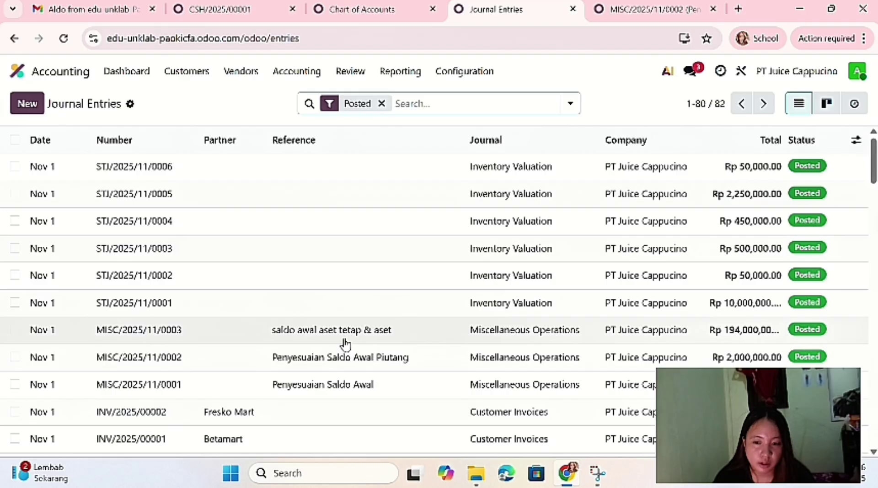
pyautogui.scroll(-3, 345, 344)
pyautogui.scroll(-8, 345, 344)
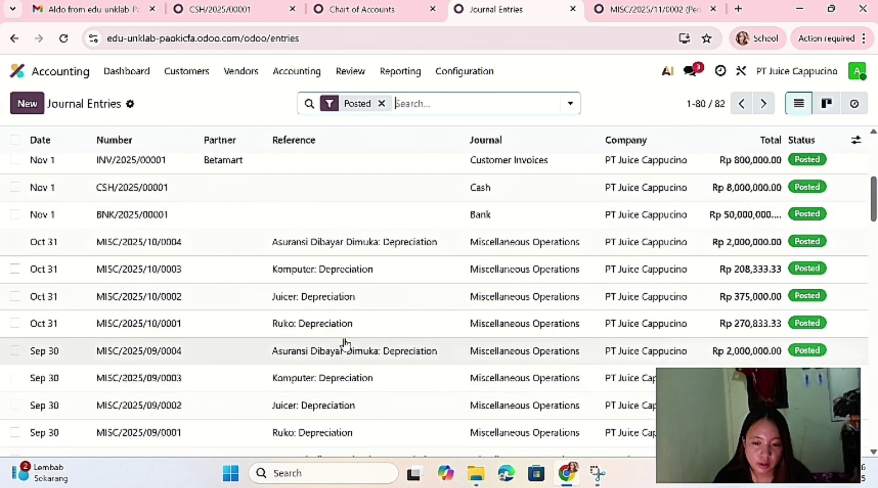
pyautogui.scroll(-7, 346, 344)
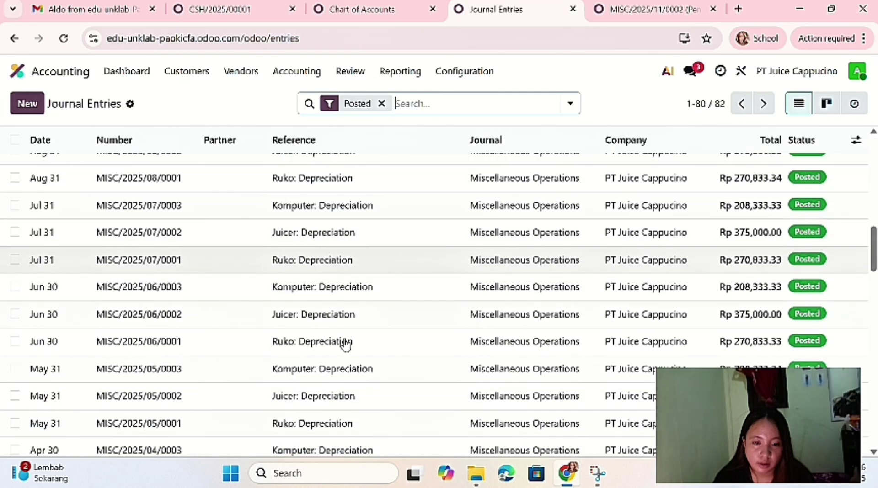
pyautogui.scroll(-20, 346, 344)
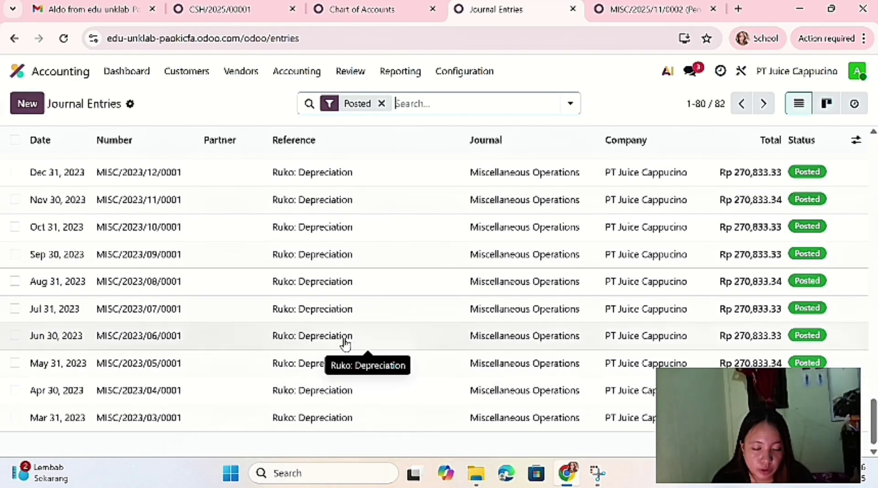
pyautogui.click(345, 344)
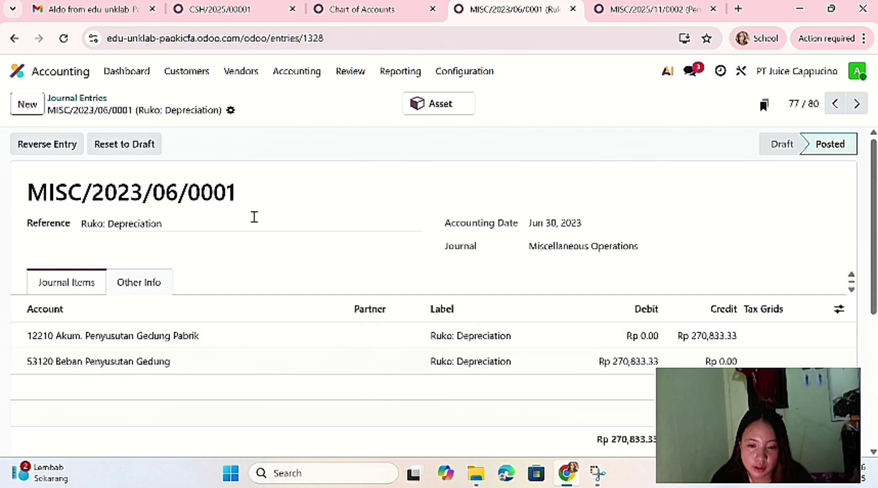
# - Return from the CSH/2025/00001 entry to the posted journal entries and review them back to March 2023, rechecking the June 2023 Ruko depreciation
pyautogui.click(226, 6)
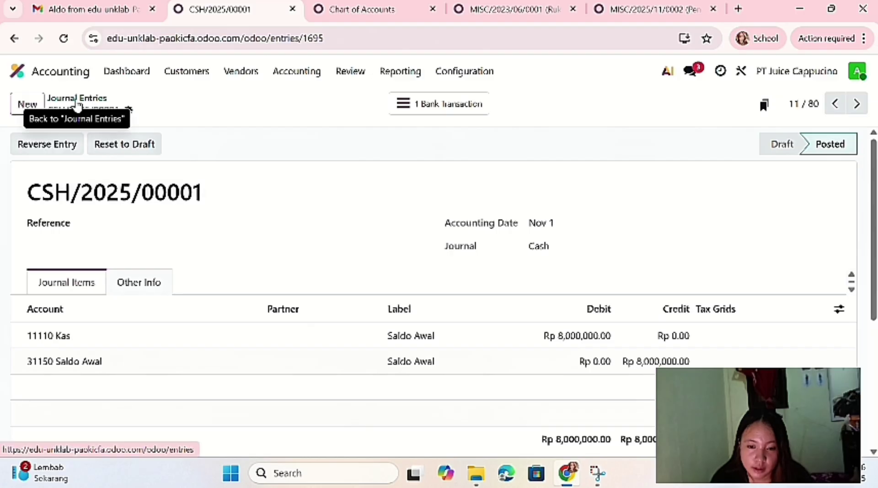
pyautogui.click(77, 104)
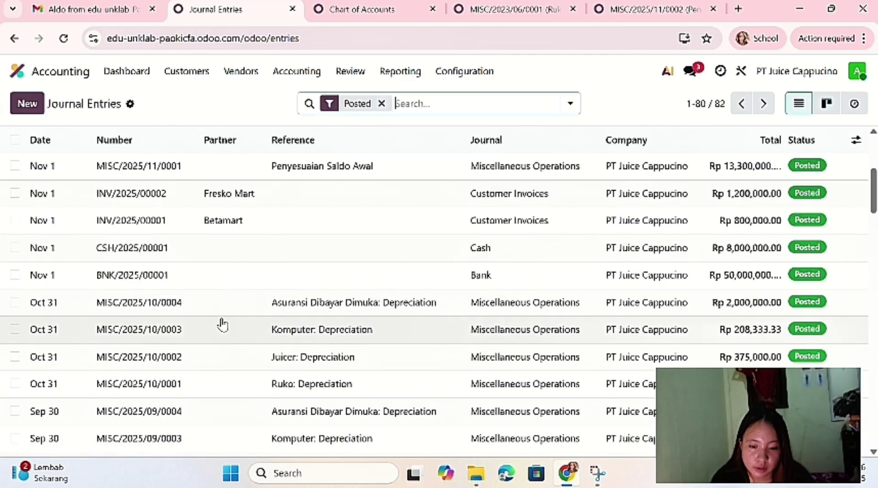
pyautogui.scroll(-3, 305, 332)
pyautogui.scroll(-7, 306, 333)
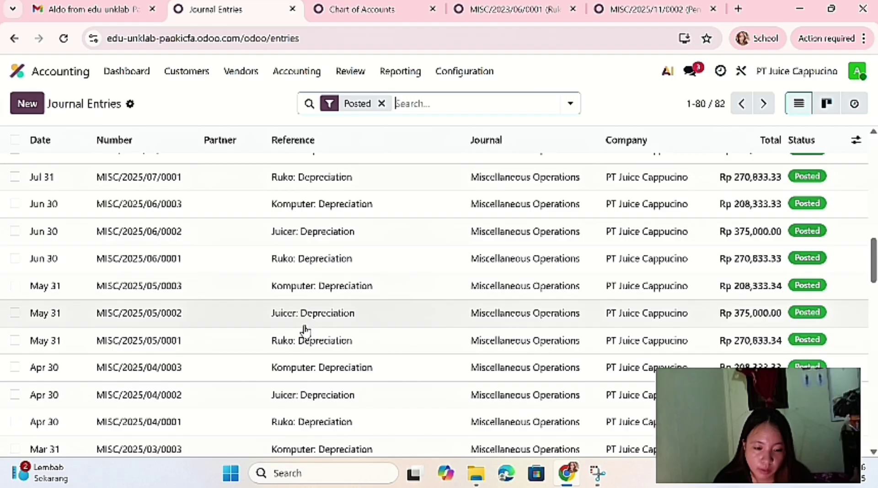
pyautogui.click(543, 11)
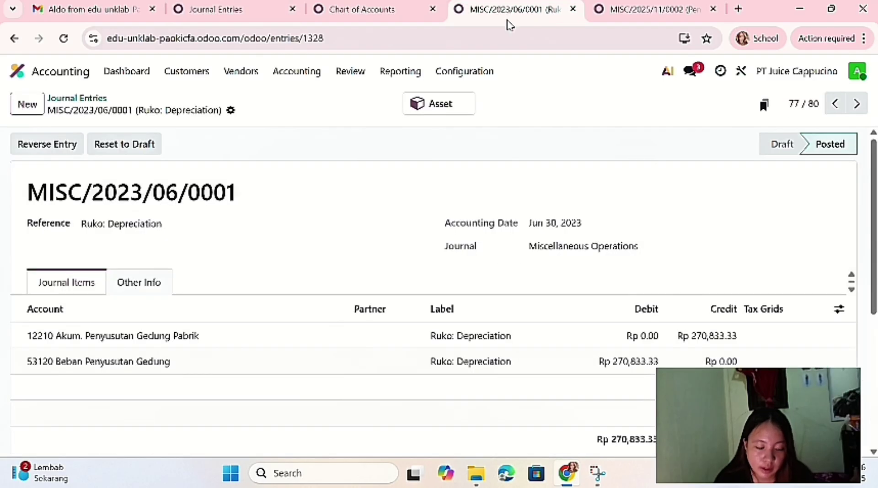
pyautogui.click(251, 9)
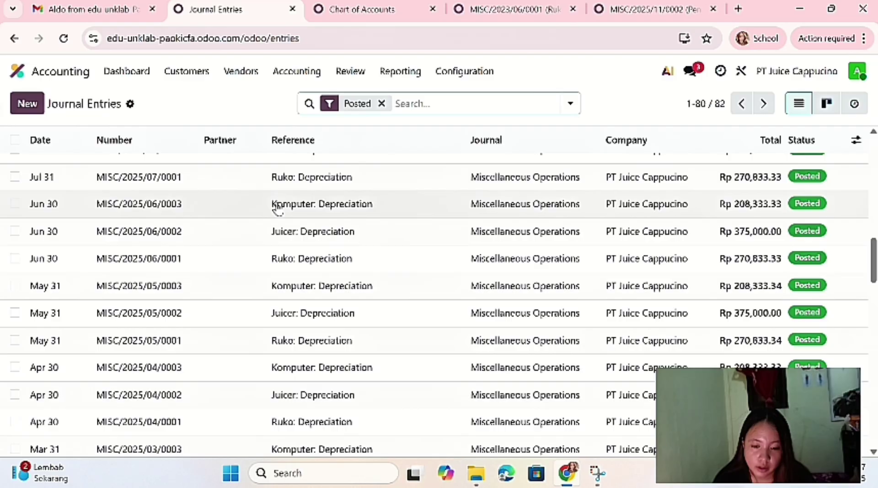
pyautogui.scroll(-20, 290, 376)
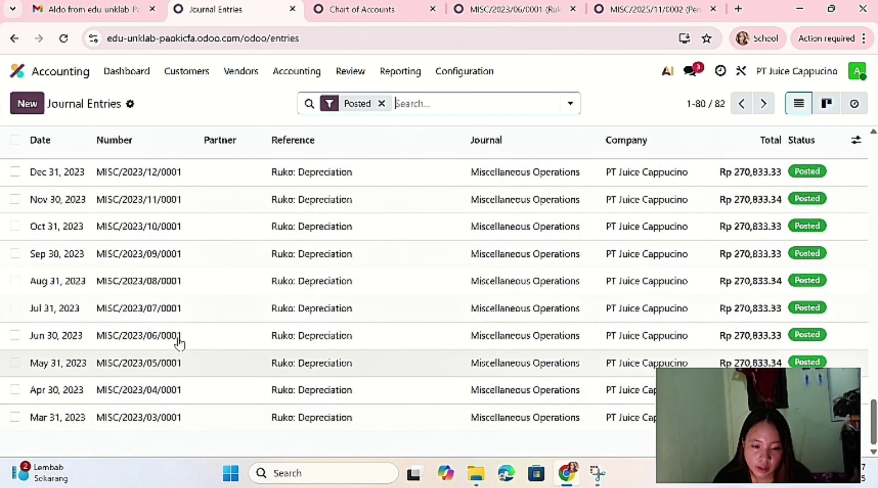
# - Create a new miscellaneous journal entry from the MISC/2025/11/0002 entry, with the reference "saldo awal hutang"
pyautogui.click(645, 19)
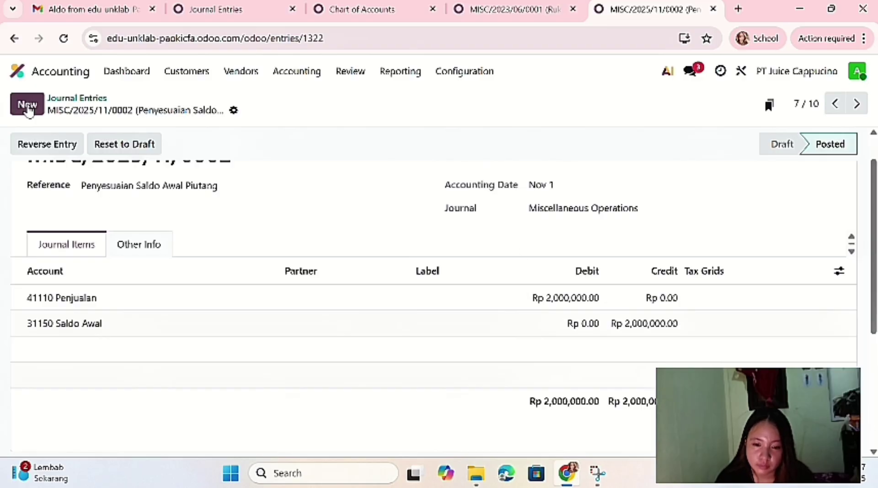
pyautogui.click(27, 105)
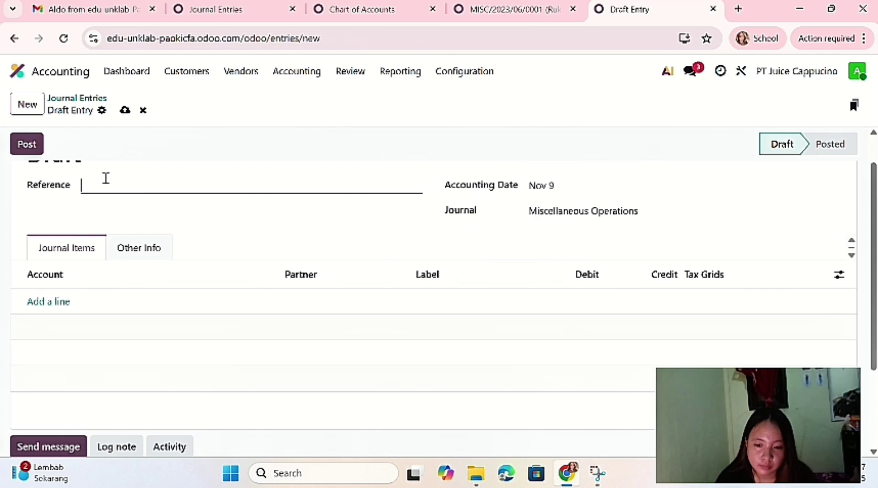
pyautogui.write('aldo')
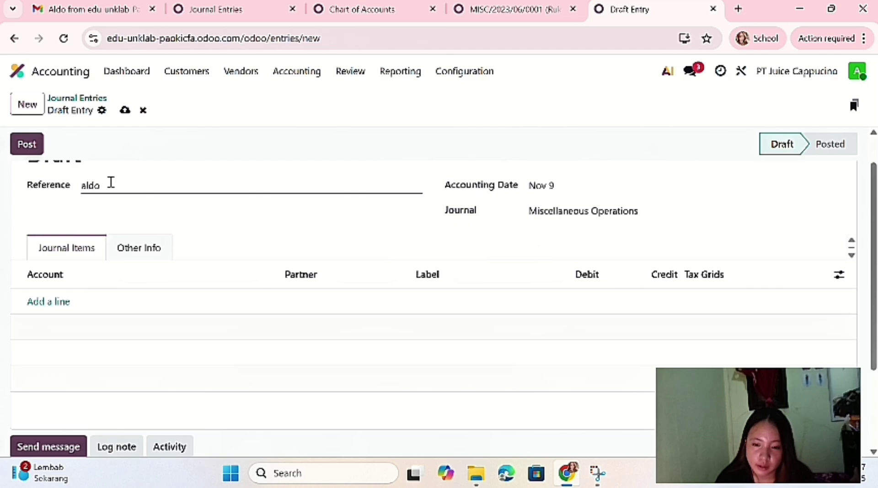
pyautogui.press('BackSpace')
pyautogui.press('BackSpace')
pyautogui.press('BackSpace')
pyautogui.press('BackSpace')
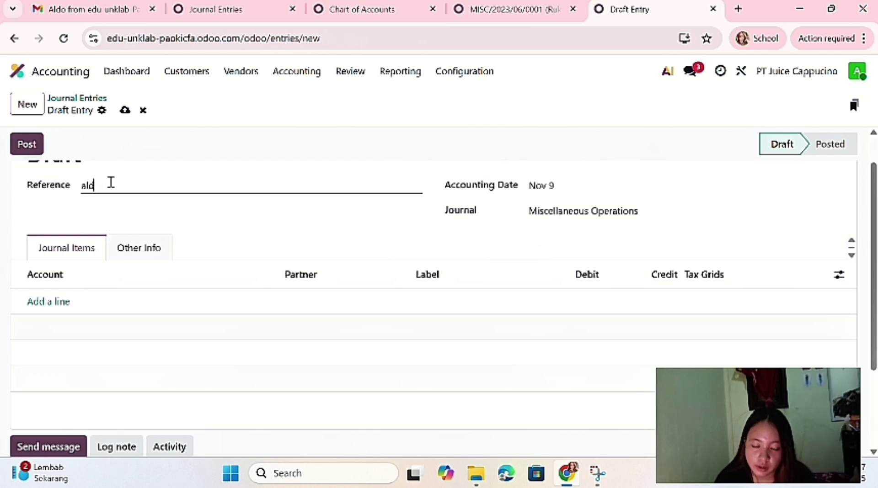
pyautogui.write('sal')
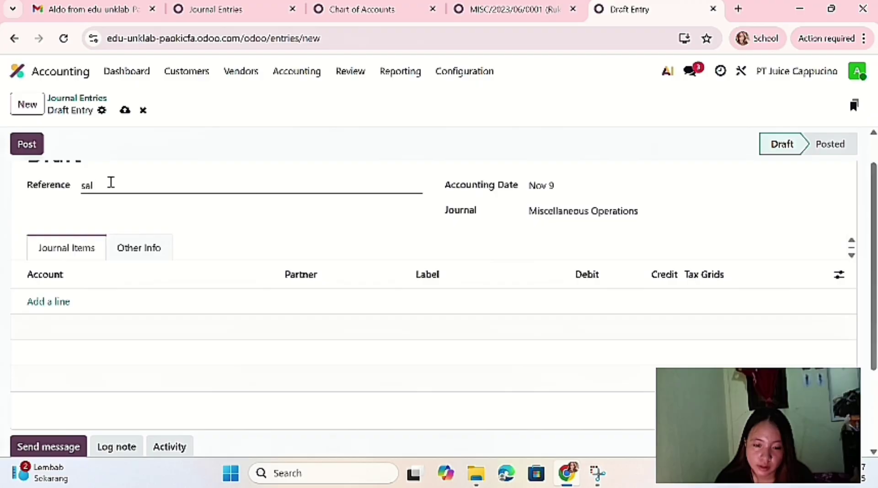
pyautogui.write('do awal')
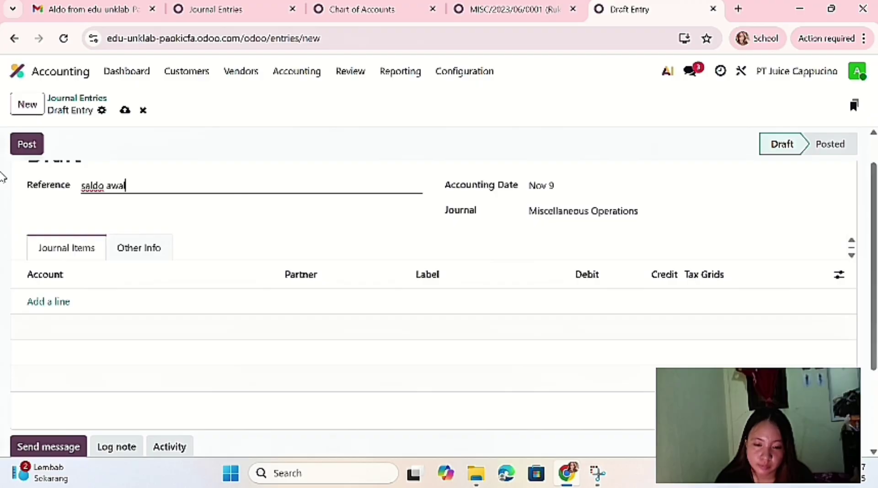
pyautogui.write(' g')
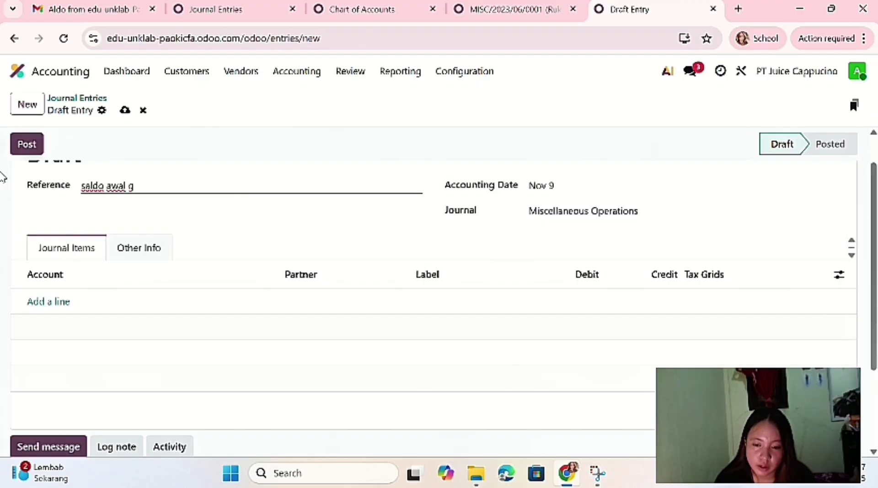
pyautogui.press('BackSpace')
pyautogui.write('hutang')
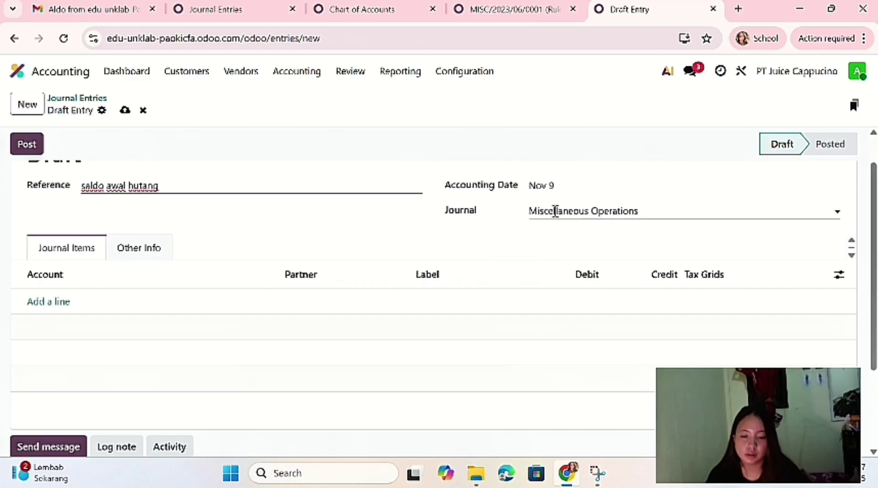
# - Set the accounting date of the draft entry to November 1, 2025
pyautogui.click(569, 188)
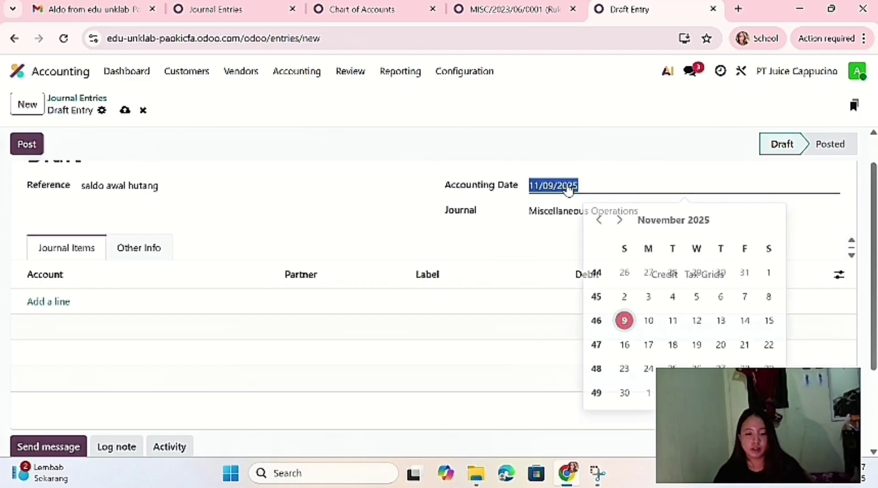
pyautogui.click(768, 269)
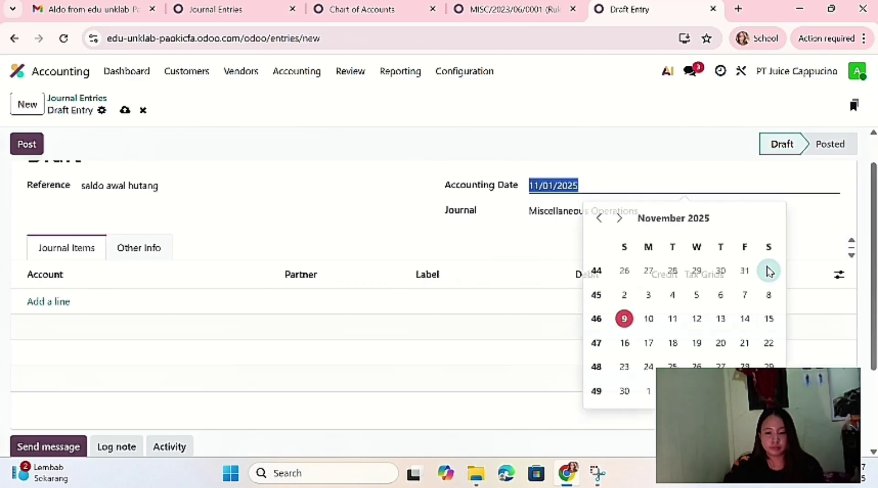
pyautogui.click(736, 160)
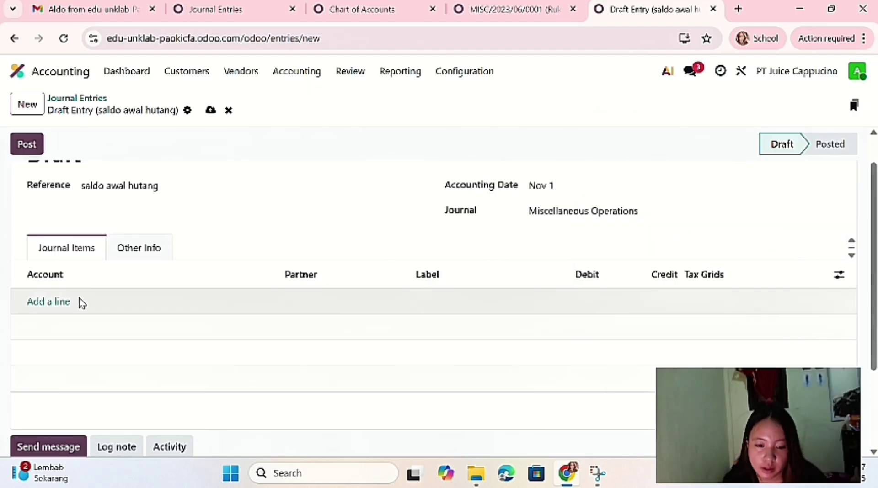
# - Add a journal item for 21130 Hutang Listrik & Telepon with a credit of Rp 1,000,000
pyautogui.click(59, 301)
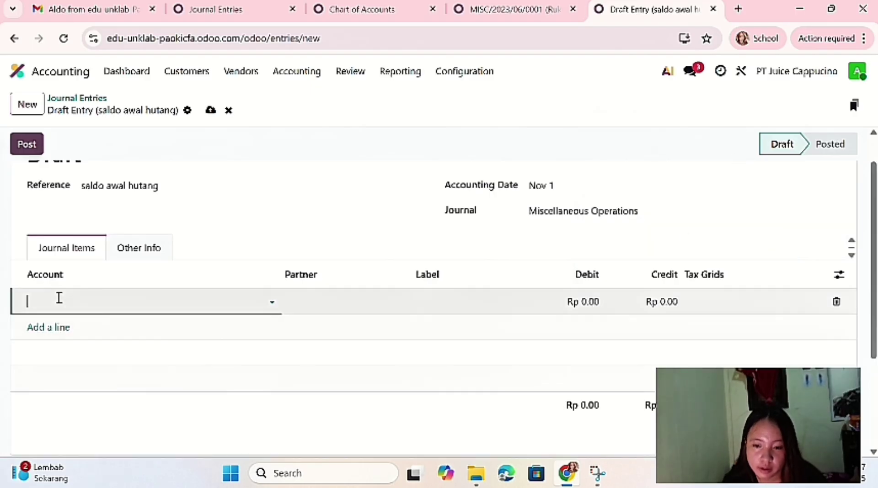
pyautogui.write('hut')
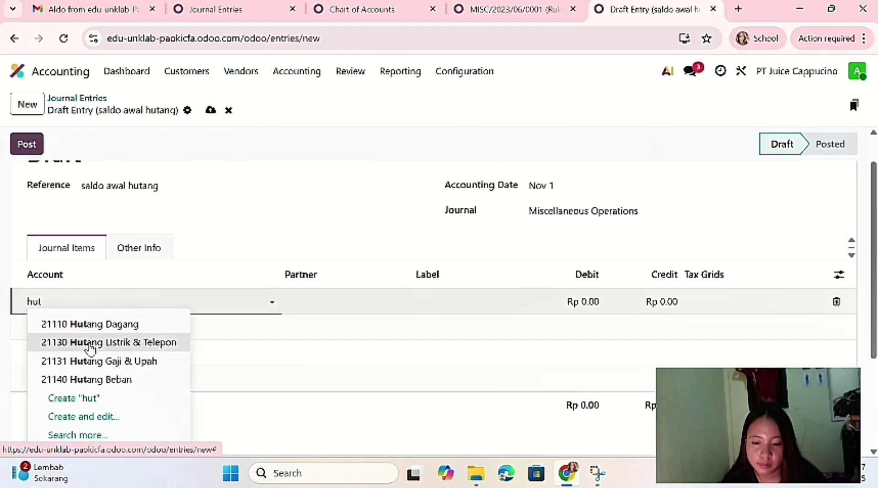
pyautogui.click(89, 343)
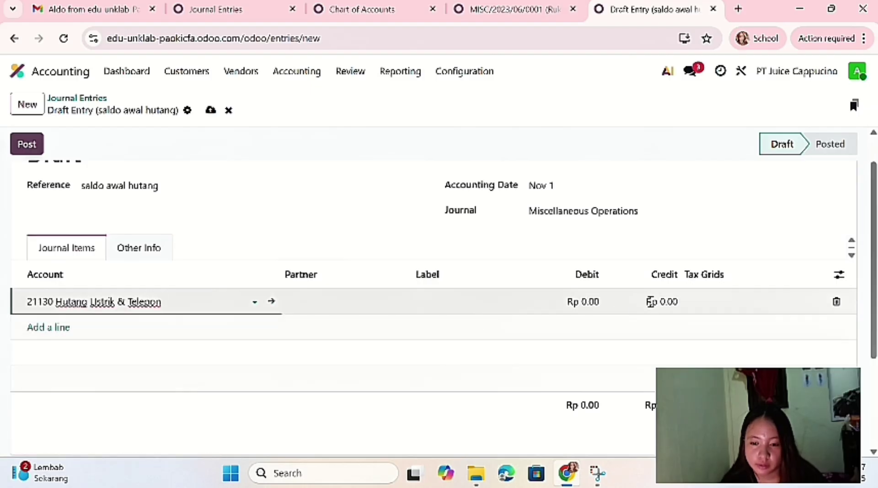
pyautogui.click(662, 303)
pyautogui.write('1')
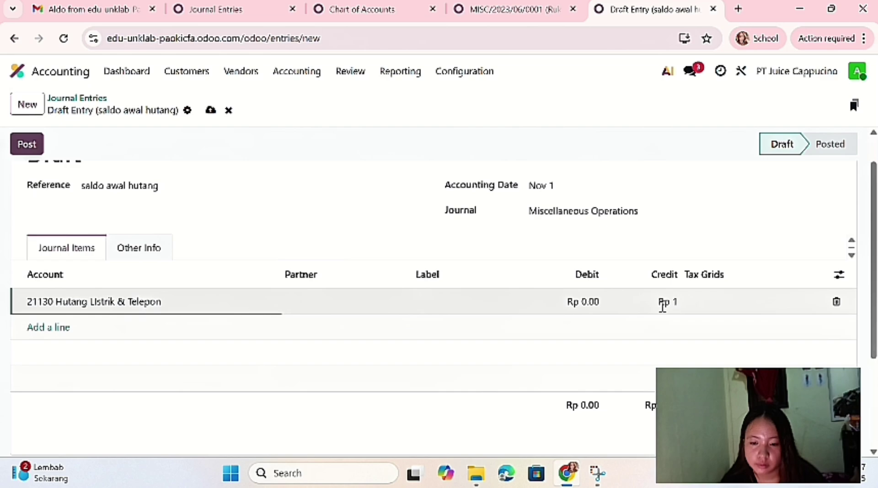
pyautogui.write('000000')
pyautogui.press('Return')
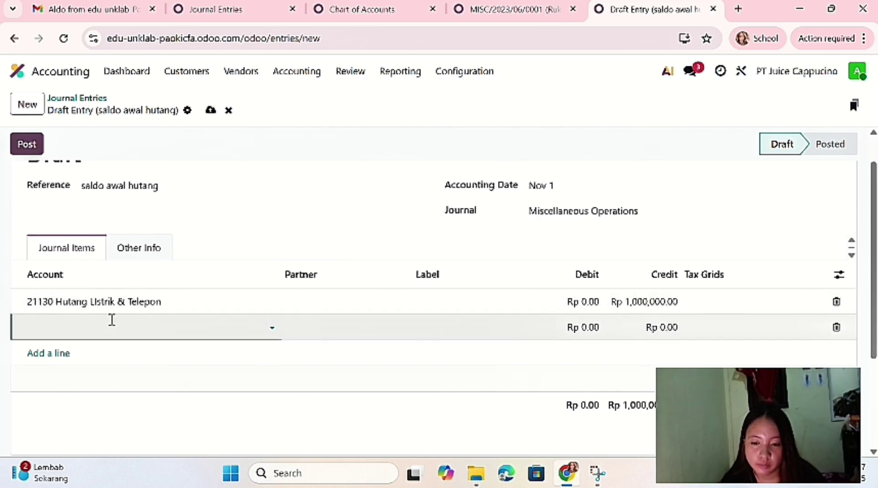
# - Add a journal item for 21131 Hutang Gaji & Upah with a credit of Rp 2,500,000
pyautogui.write('hut')
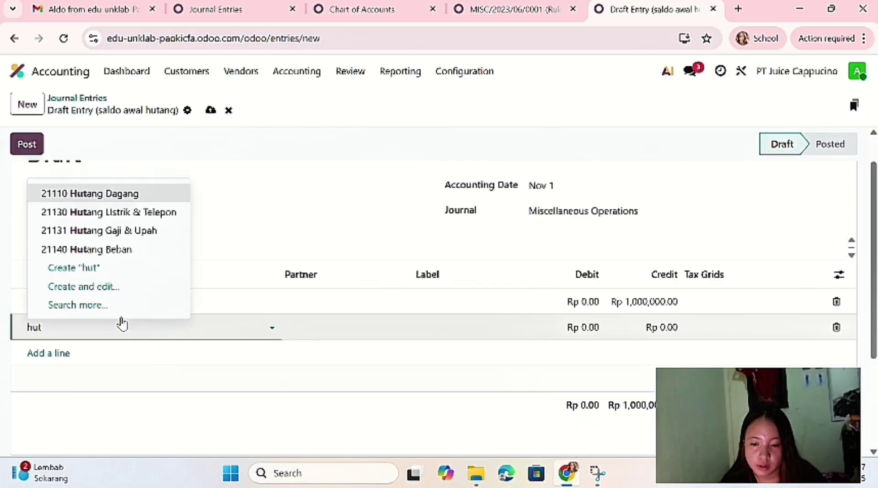
pyautogui.click(123, 234)
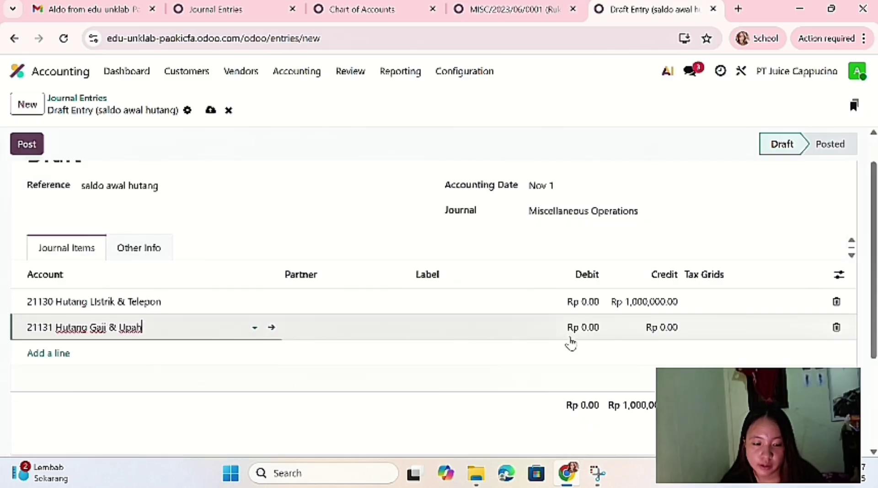
pyautogui.click(658, 327)
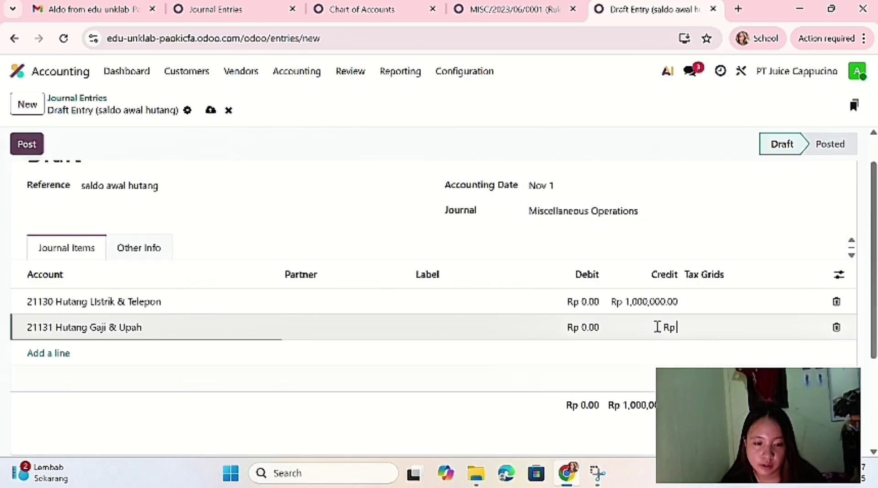
pyautogui.write('2500000')
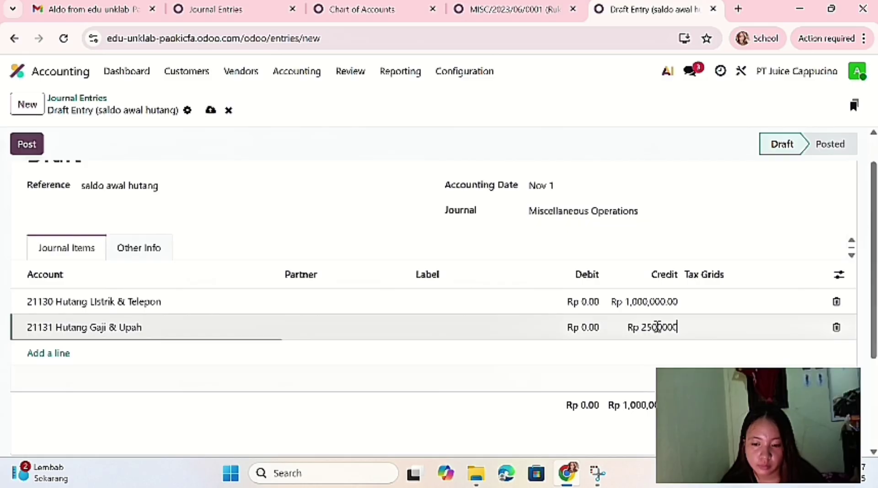
pyautogui.press('Return')
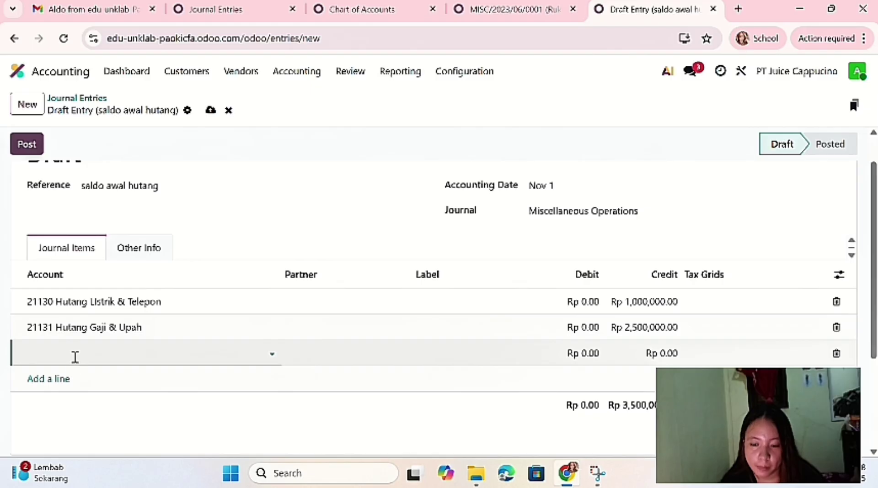
# - Add a 31150 Saldo Awal journal item with a debit of Rp 3,500,000 and post the entry
pyautogui.write('saldo')
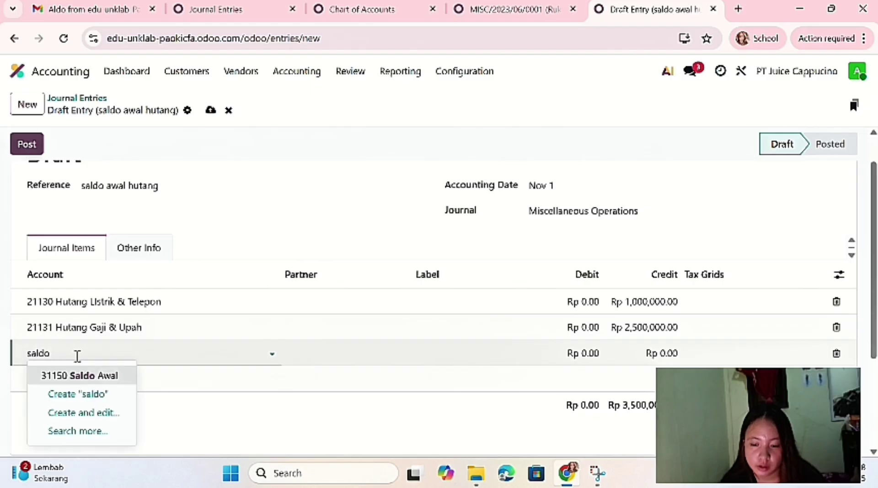
pyautogui.click(80, 376)
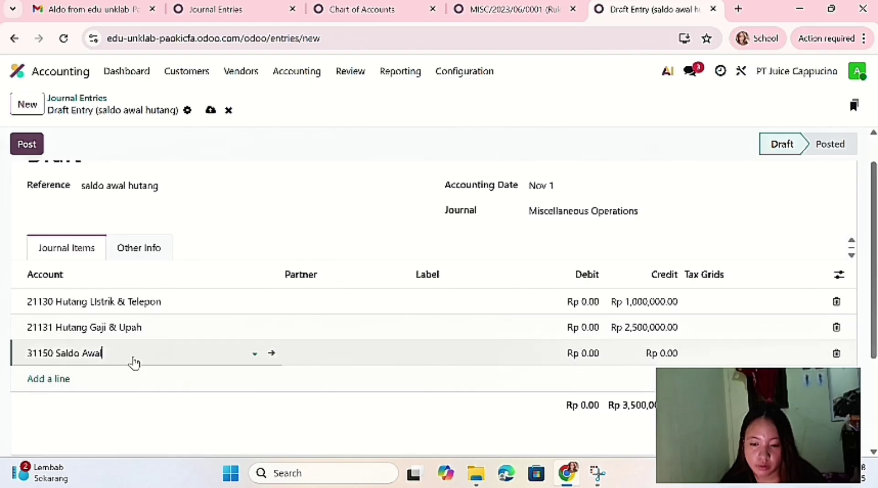
pyautogui.click(590, 347)
pyautogui.press('BackSpace')
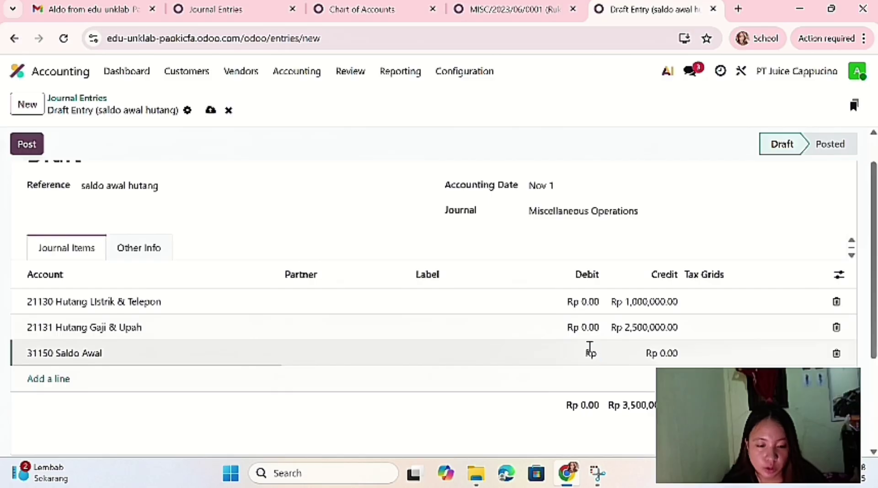
pyautogui.write('3500000')
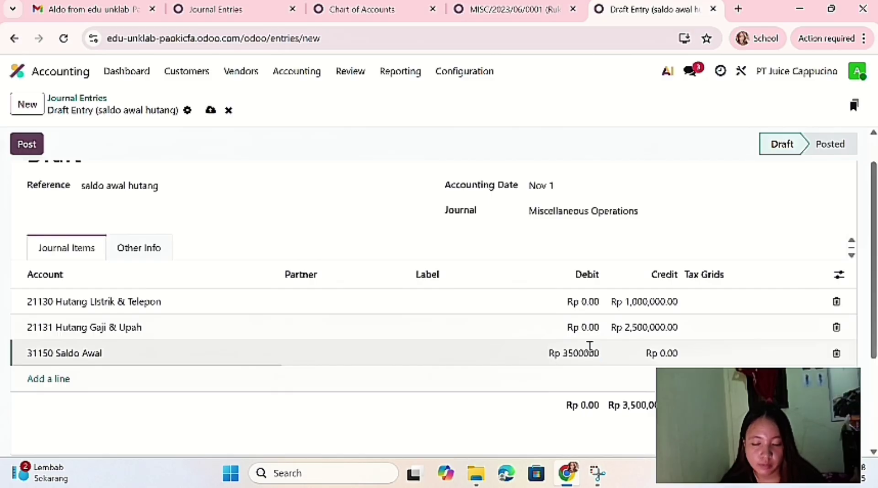
pyautogui.press('Return')
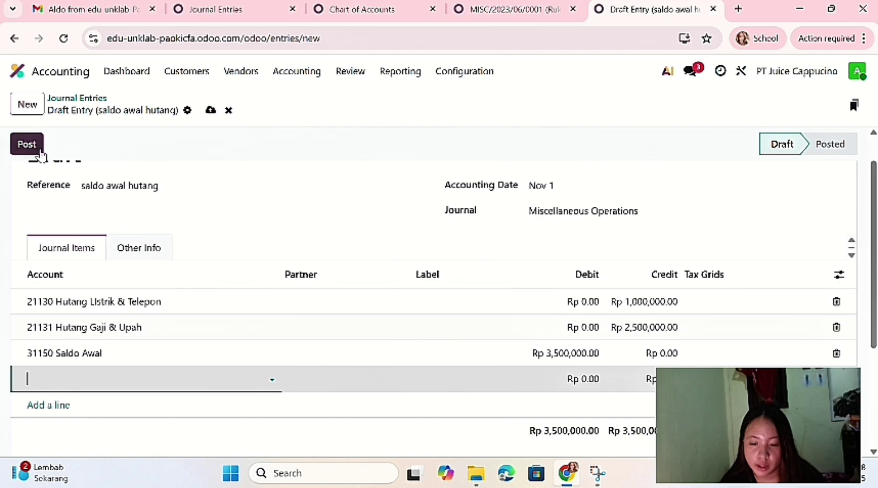
pyautogui.click(39, 151)
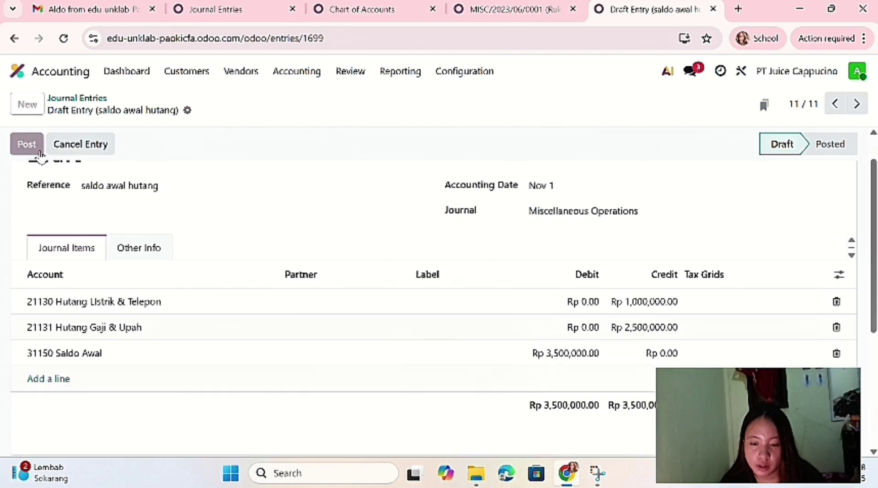
# - Switch to the journal entries list and open the Trial Balance report
pyautogui.click(272, 14)
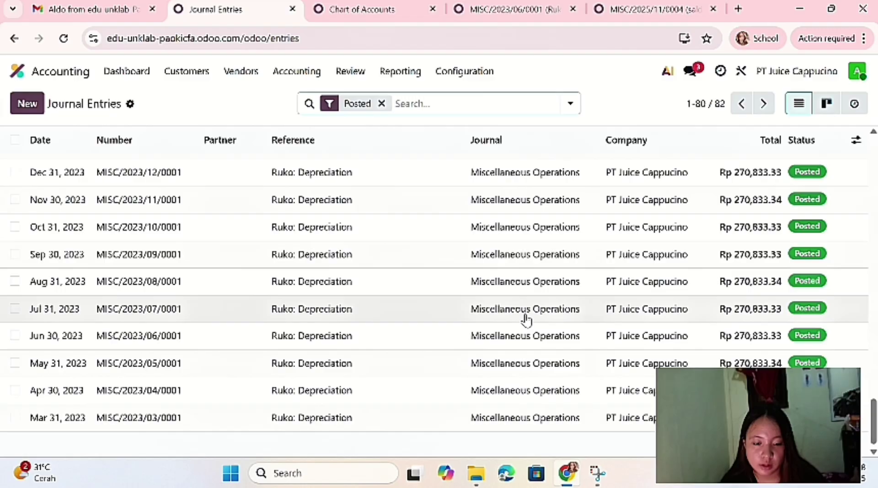
pyautogui.click(414, 73)
pyautogui.click(424, 73)
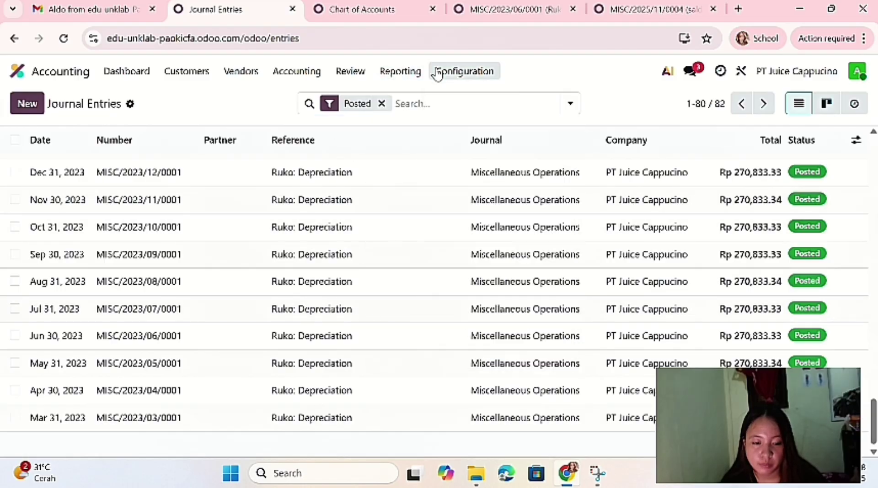
pyautogui.click(463, 72)
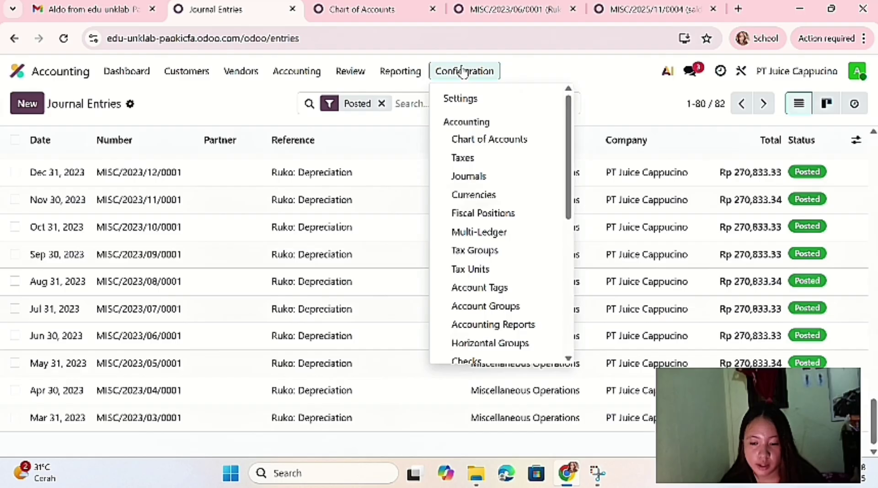
pyautogui.moveTo(417, 76)
pyautogui.click(421, 197)
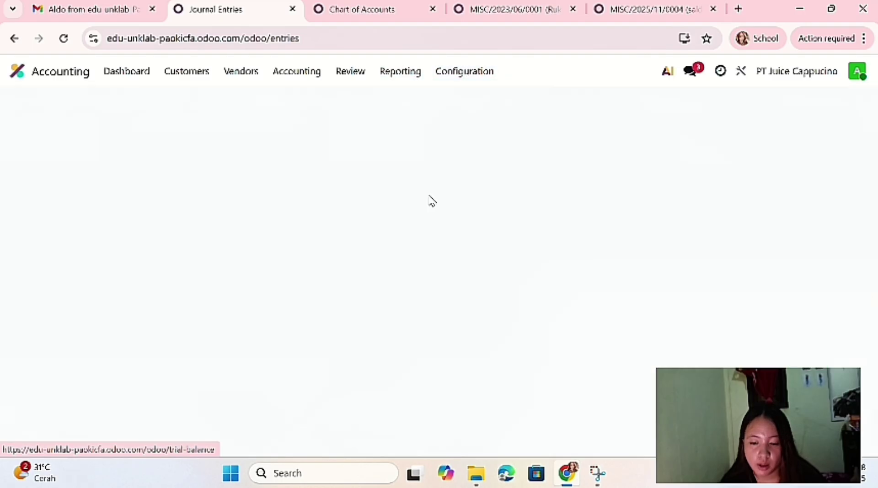
# - Examine the Trial Balance for November 2025, including the payable accounts, 31150 Saldo Awal and the debit and credit totals
pyautogui.scroll(-3, 476, 265)
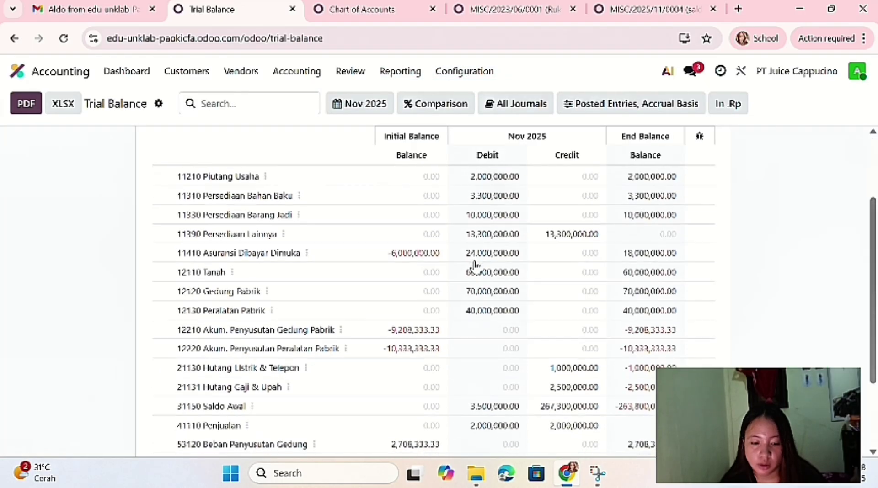
pyautogui.scroll(-1, 475, 265)
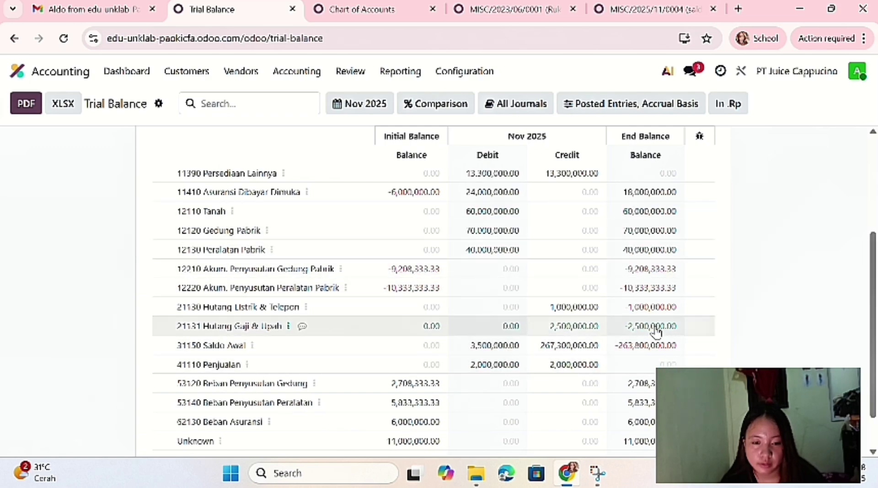
pyautogui.scroll(-1, 543, 300)
pyautogui.scroll(-2, 543, 300)
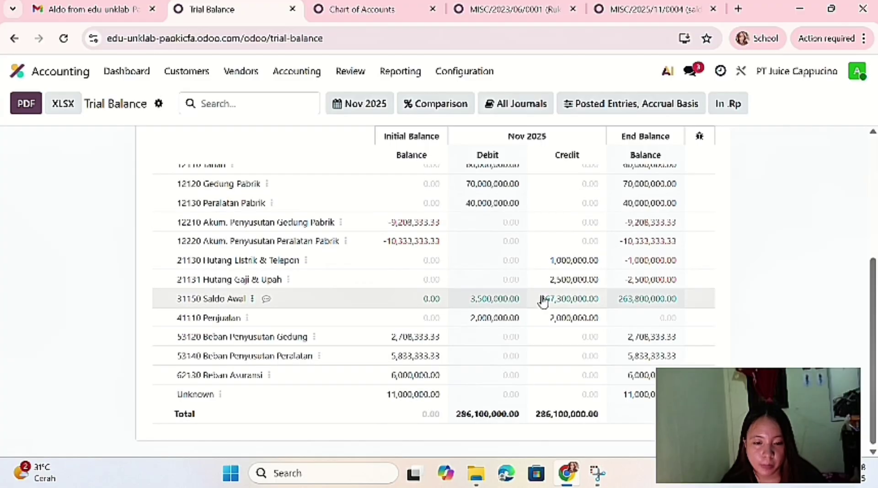
pyautogui.scroll(3, 543, 300)
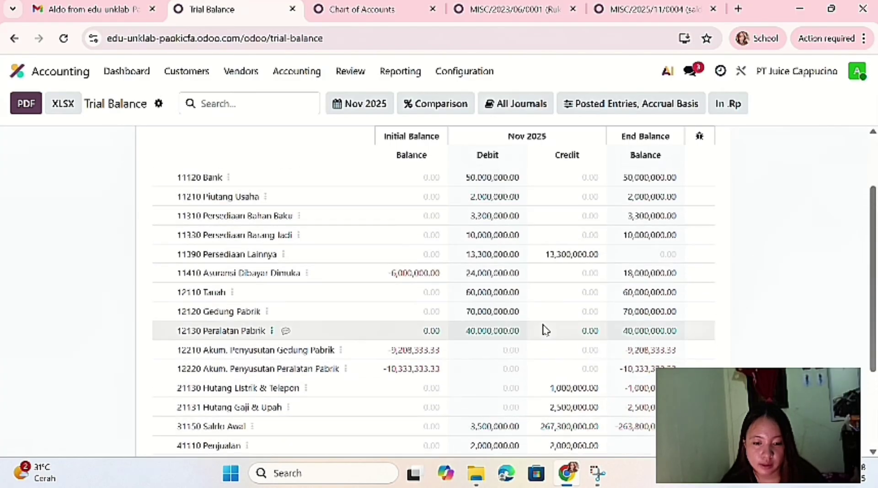
pyautogui.scroll(-3, 544, 329)
pyautogui.scroll(1, 474, 203)
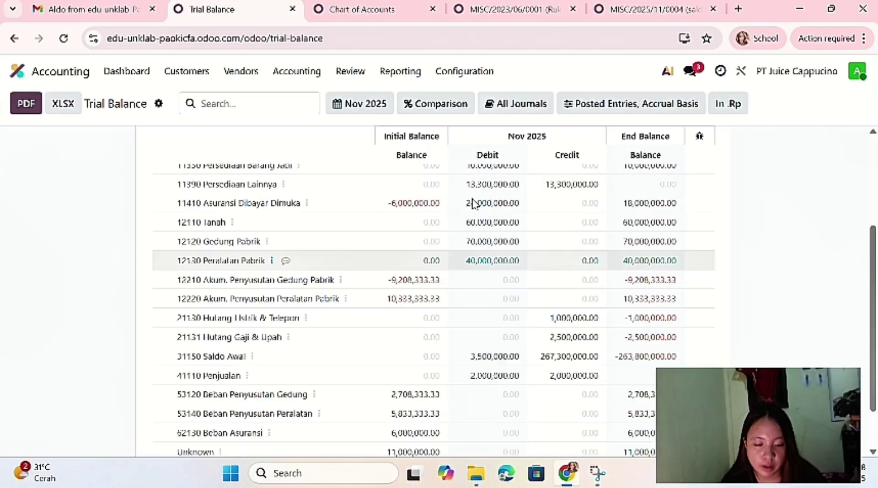
pyautogui.scroll(4, 473, 203)
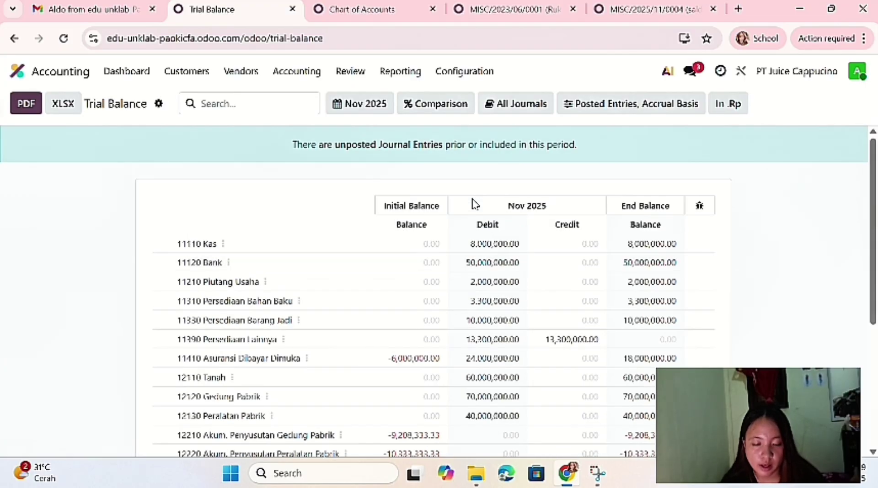
pyautogui.scroll(-5, 375, 244)
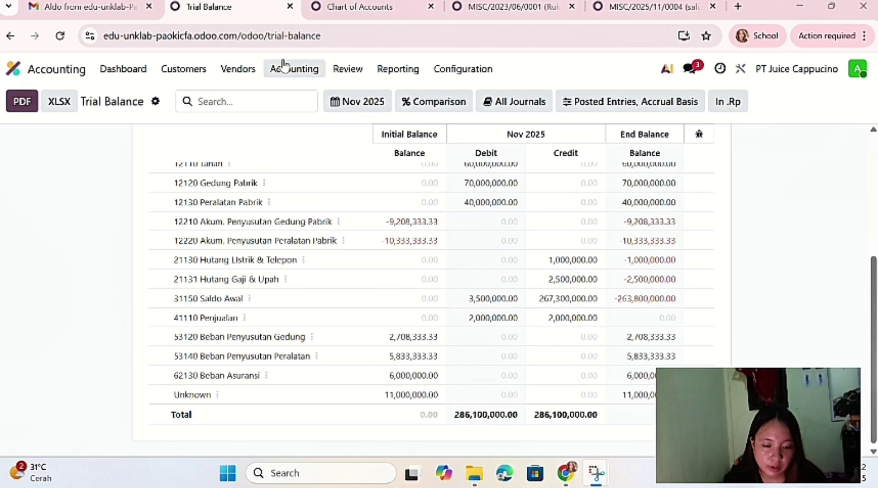
# - Return to the journal entries and start a new entry
pyautogui.click(306, 71)
pyautogui.click(306, 72)
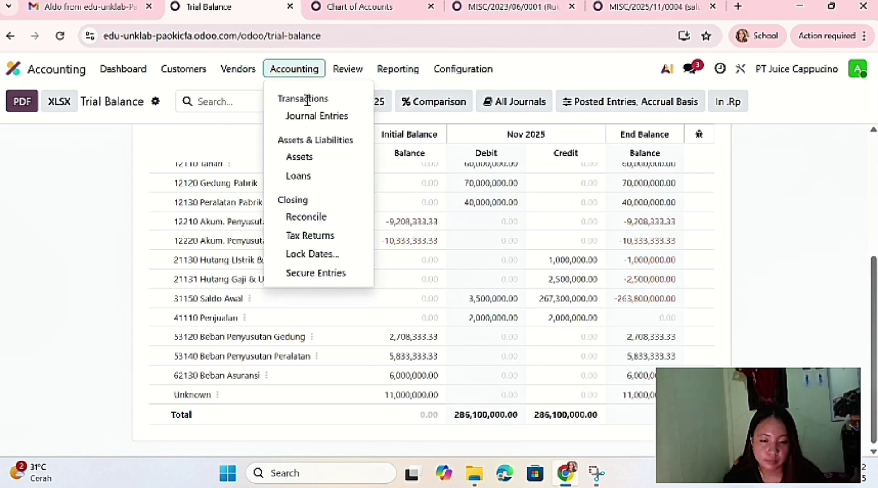
pyautogui.click(295, 116)
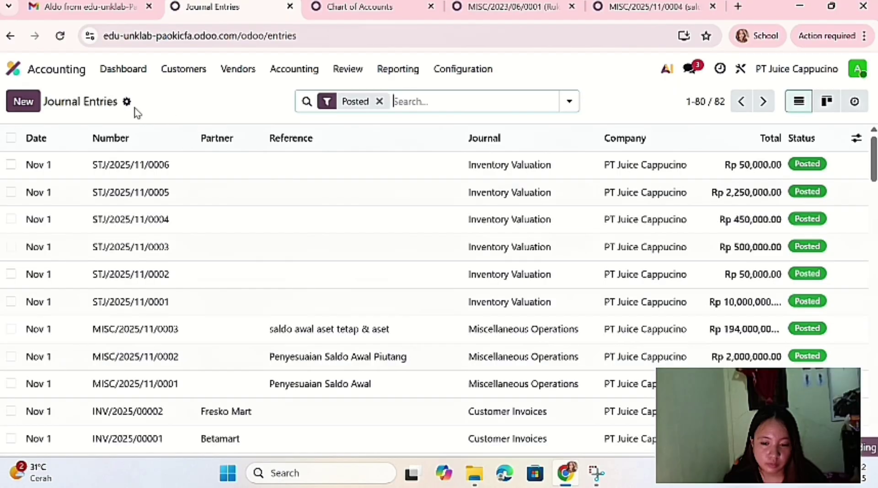
pyautogui.click(26, 102)
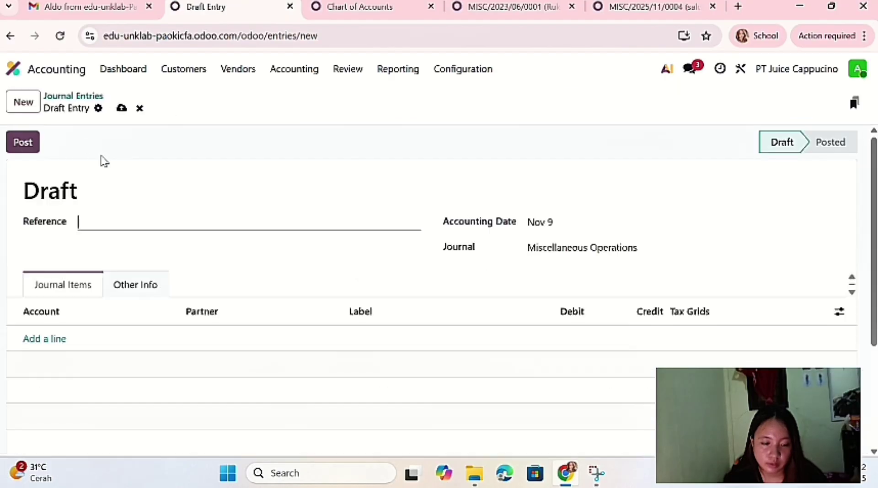
# - Enter "penyesuaian saldo awal dan modal" as the reference of the draft entry
pyautogui.click(119, 220)
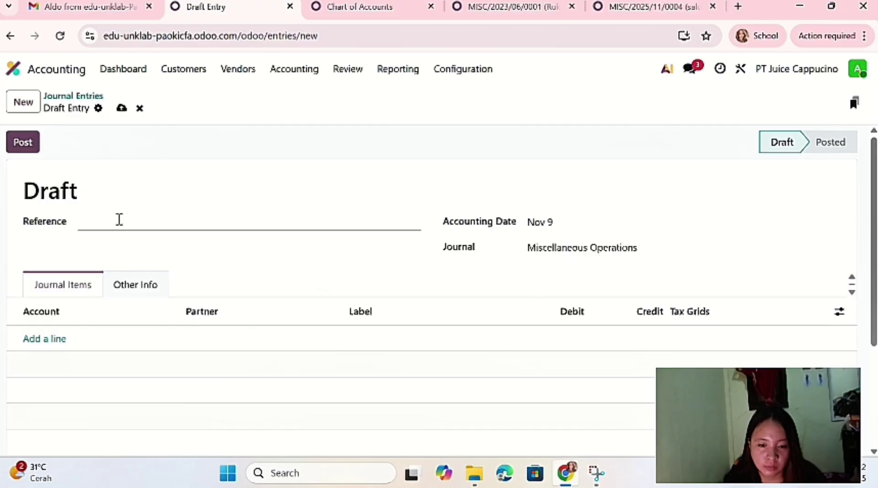
pyautogui.write('penyes')
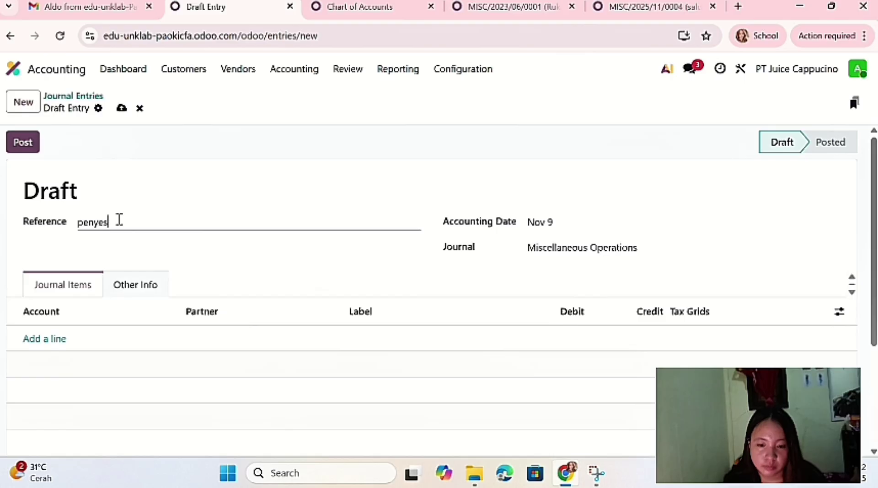
pyautogui.write('suaian')
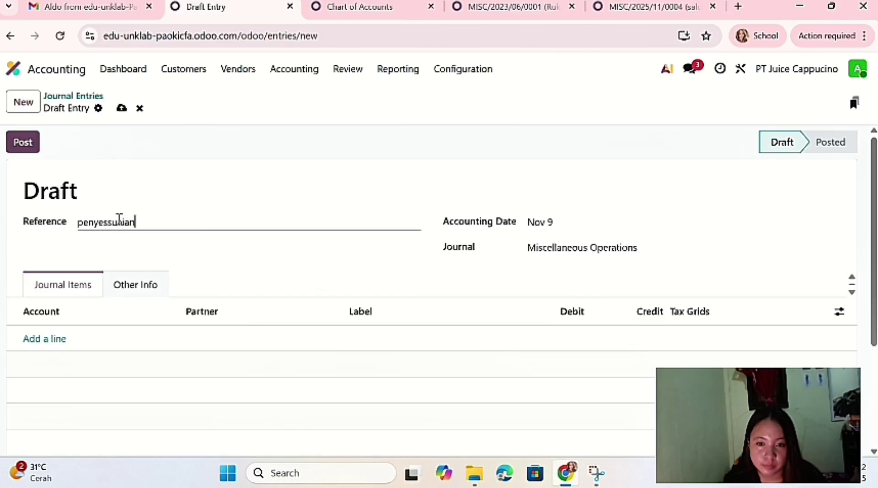
pyautogui.press('BackSpace')
pyautogui.press('BackSpace')
pyautogui.press('BackSpace')
pyautogui.press('BackSpace')
pyautogui.press('BackSpace')
pyautogui.press('BackSpace')
pyautogui.write('uaian')
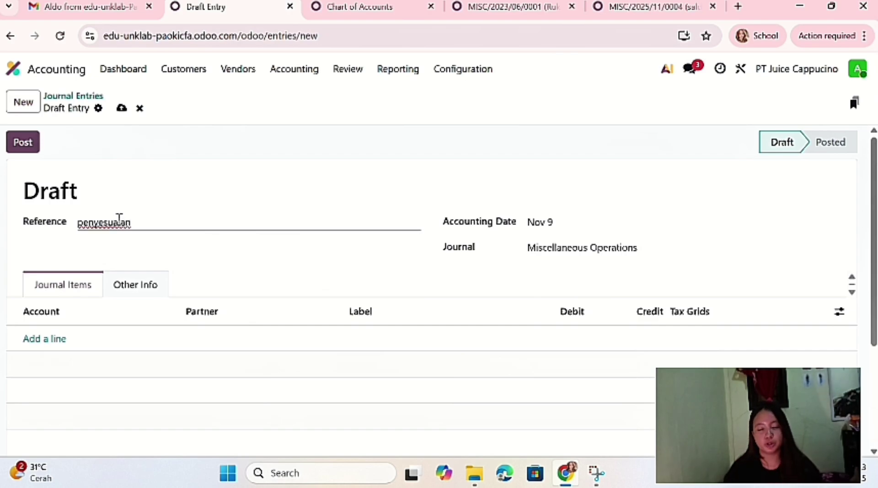
pyautogui.write(' salddo')
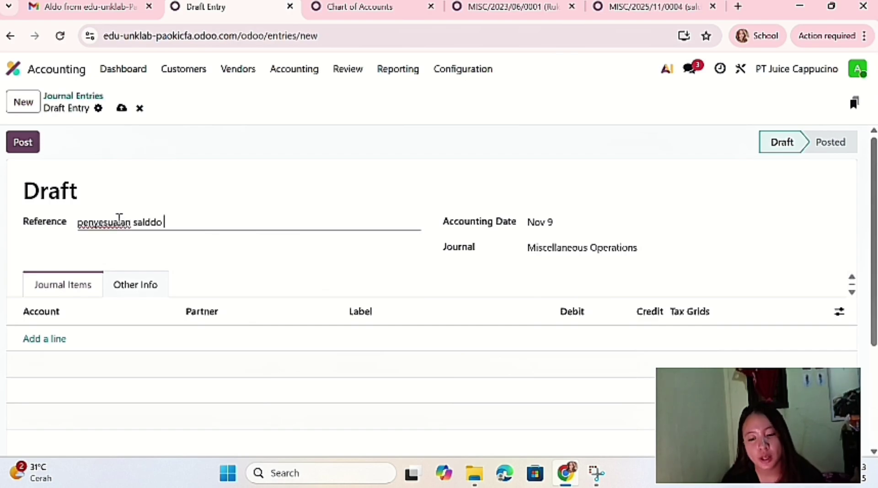
pyautogui.press('BackSpace')
pyautogui.press('BackSpace')
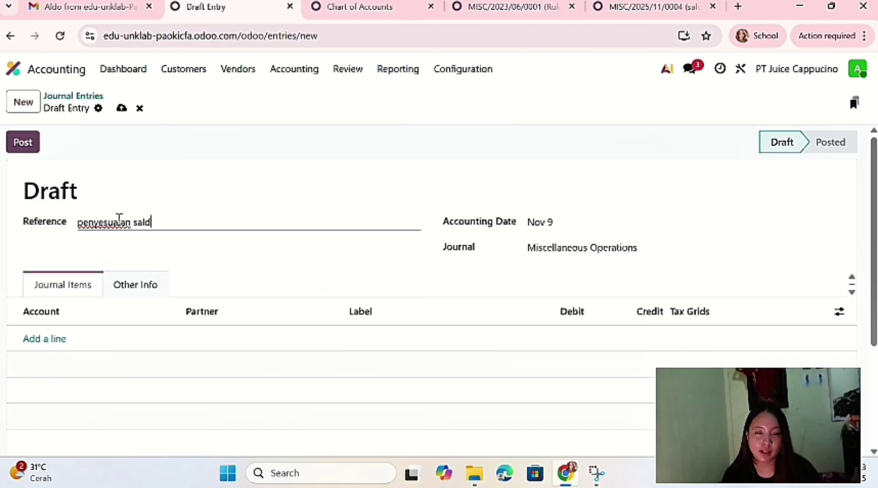
pyautogui.write('o awal')
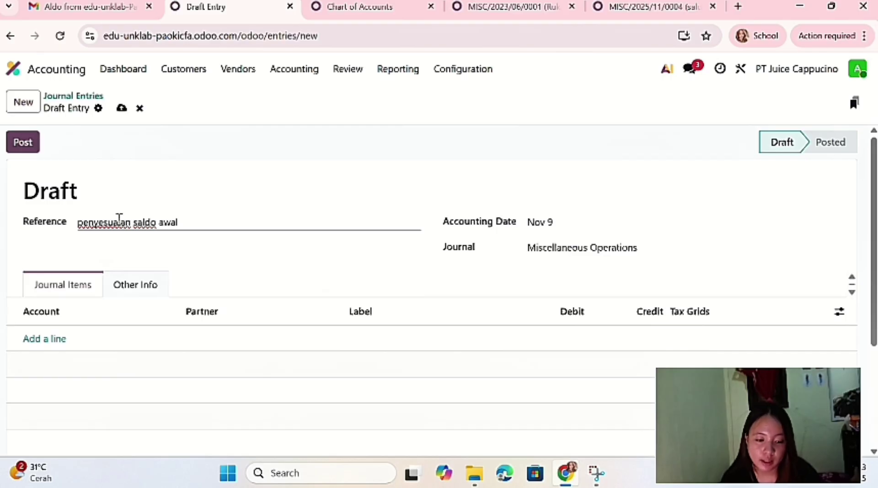
pyautogui.write(' dam')
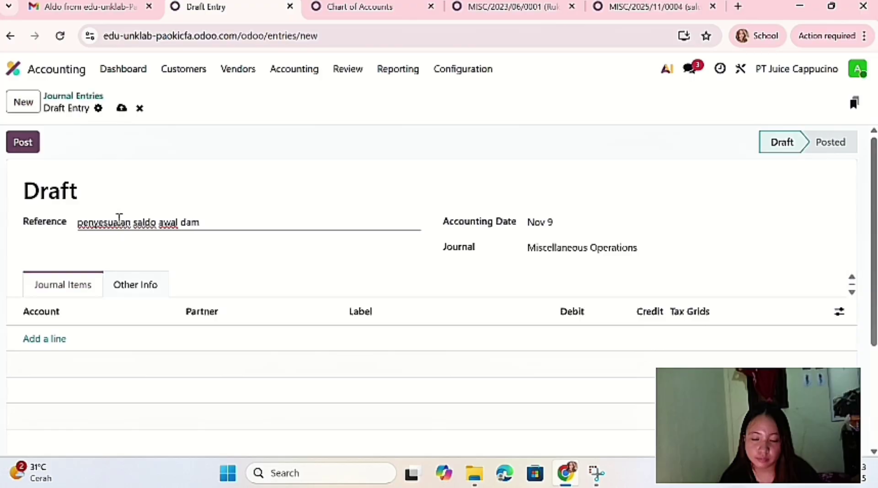
pyautogui.press('BackSpace')
pyautogui.write('n')
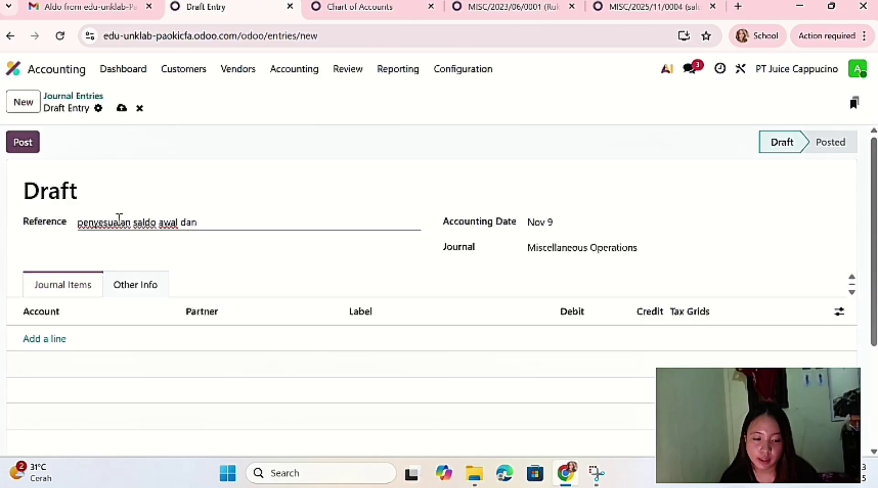
pyautogui.write(' modal')
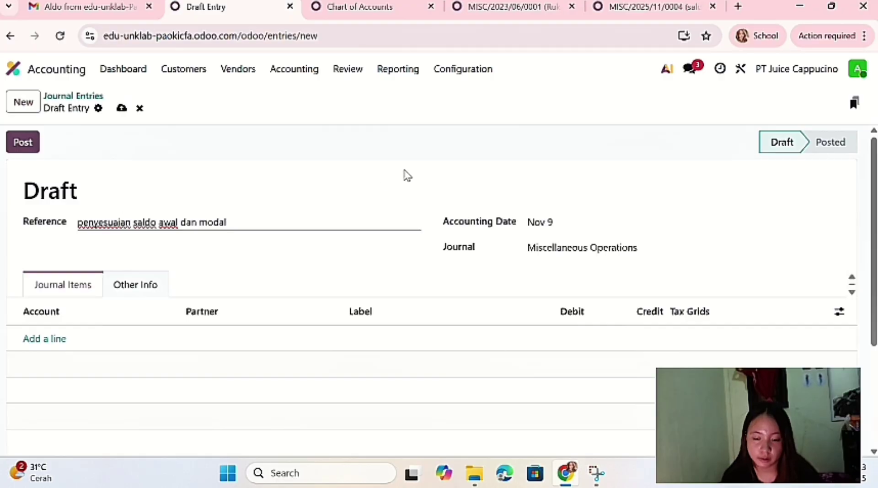
# - Set the accounting date of the penyesuaian saldo awal dan modal entry to November 1, 2025
pyautogui.click(581, 229)
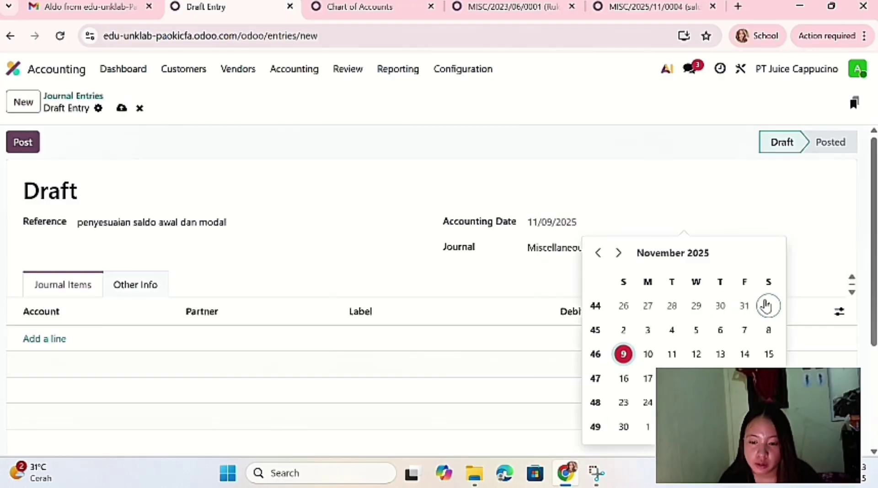
pyautogui.click(766, 306)
pyautogui.click(516, 200)
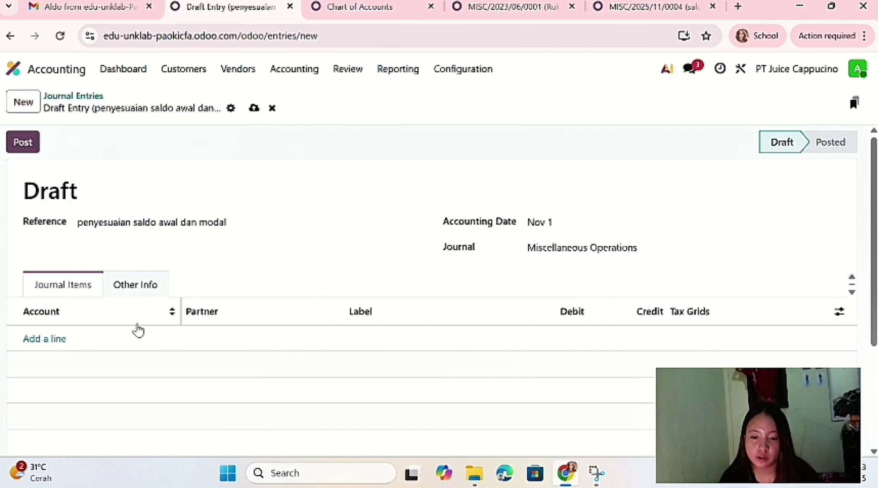
# - Add a journal item for the 31110 Modal owner's capital account with a credit of Rp 100,000,000
pyautogui.click(58, 339)
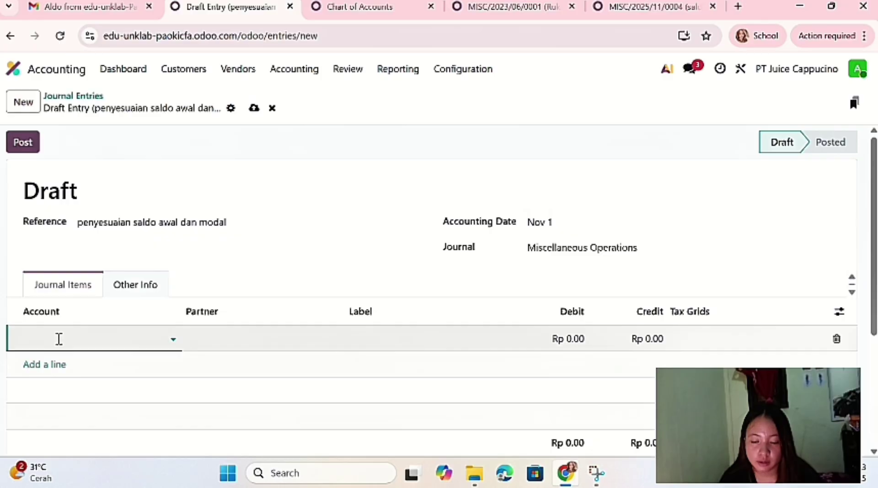
pyautogui.write('modaa')
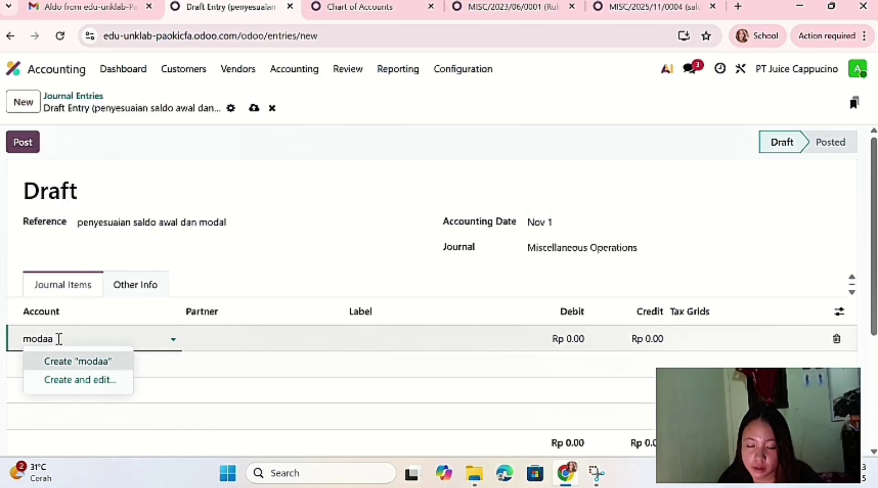
pyautogui.press('BackSpace')
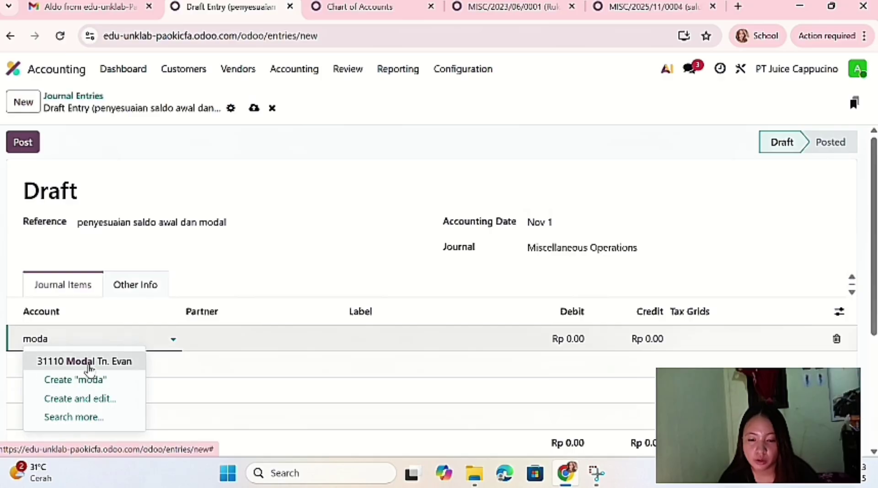
pyautogui.click(87, 363)
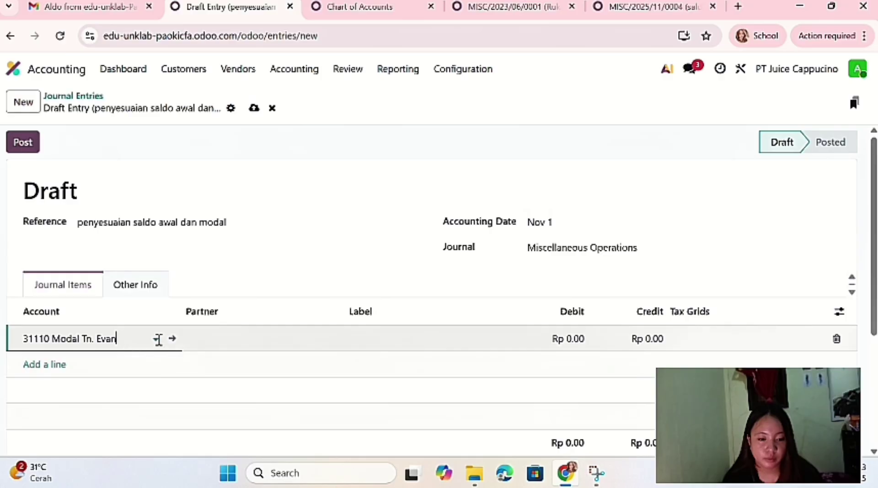
pyautogui.click(654, 338)
pyautogui.write('1')
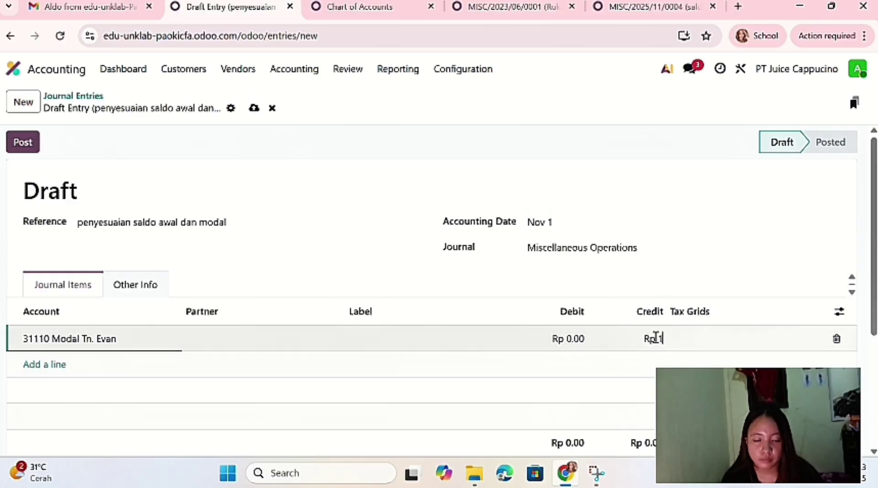
pyautogui.write('000')
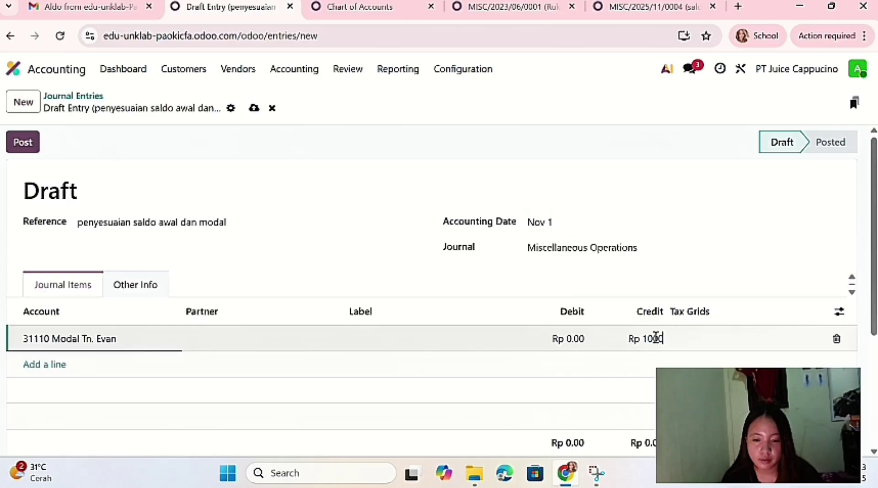
pyautogui.write('00')
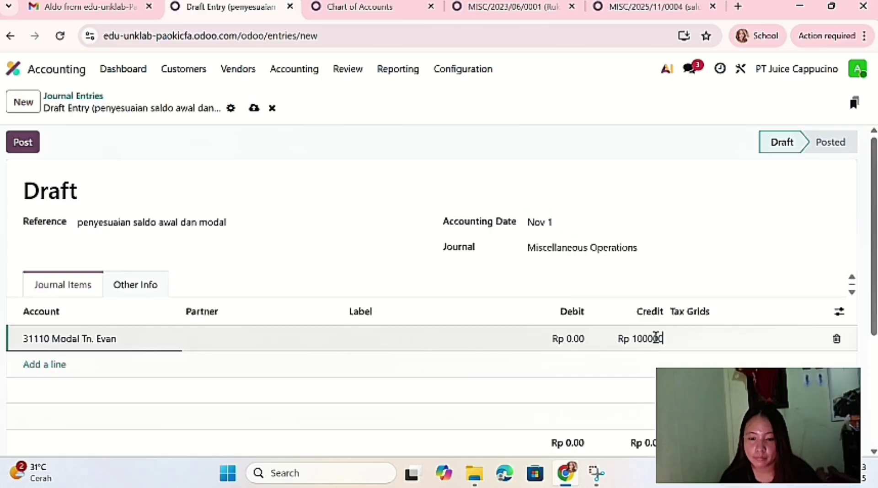
pyautogui.write('000')
pyautogui.press('Return')
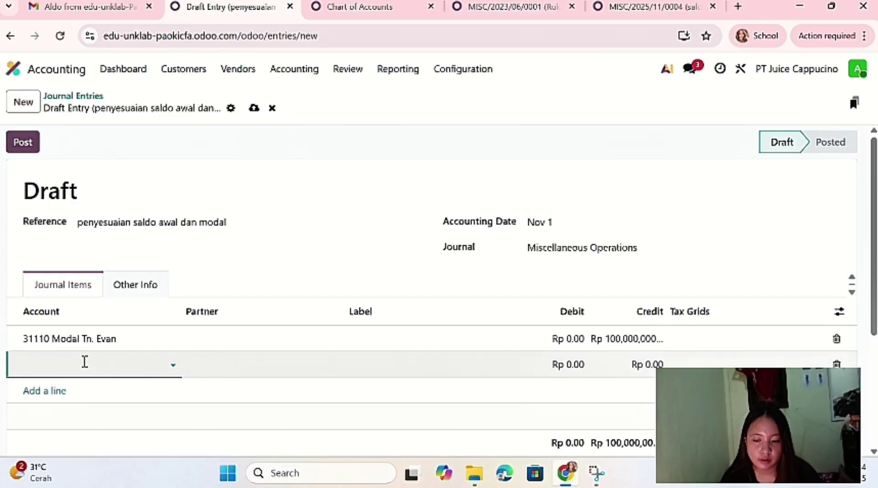
# - Add a journal item for the 31120 Prive owner's drawings account with a debit of Rp 1,000,000
pyautogui.write('pri')
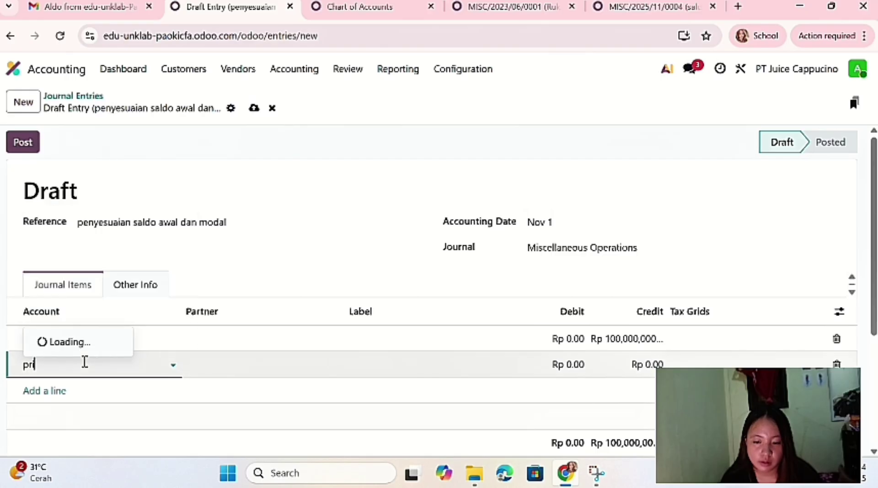
pyautogui.click(87, 289)
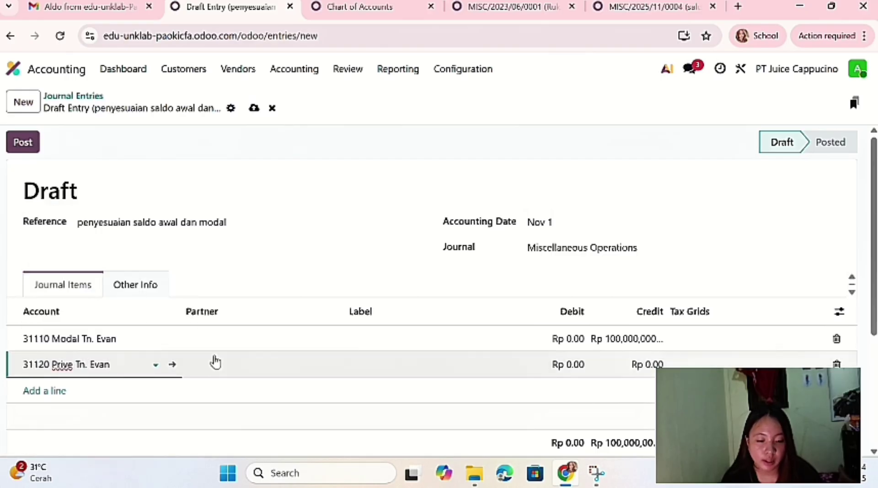
pyautogui.click(581, 362)
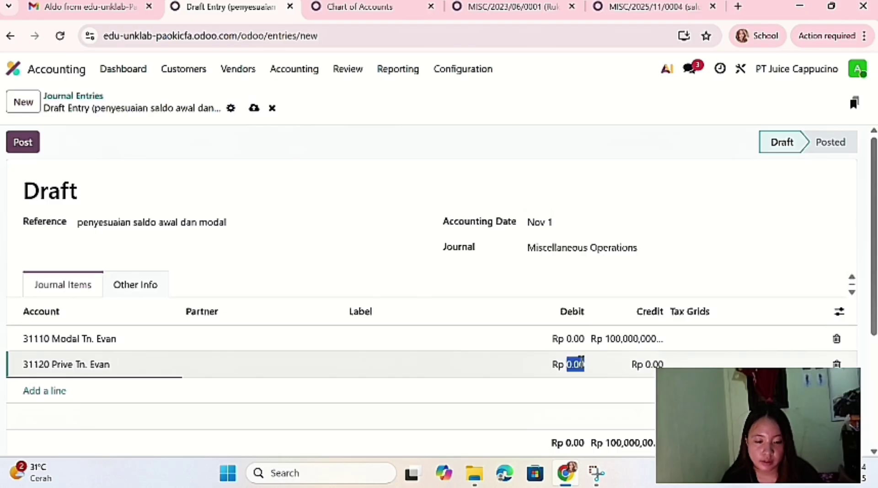
pyautogui.write('1,000,00')
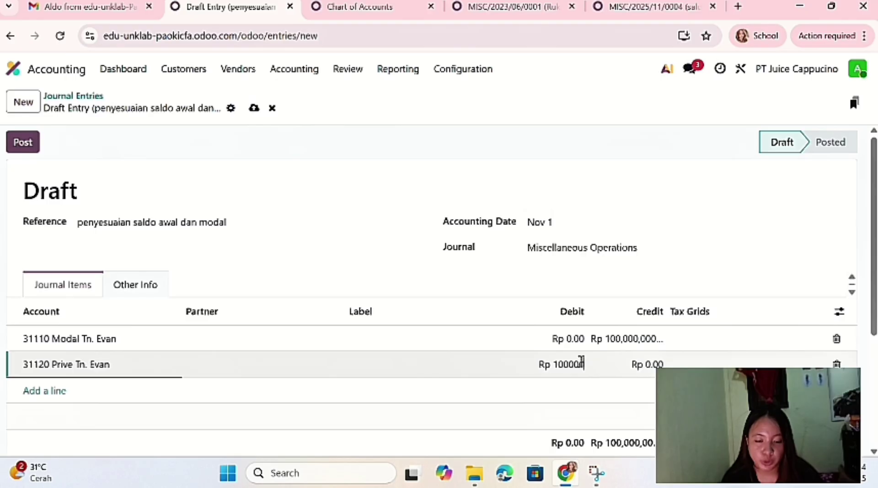
pyautogui.write('0')
pyautogui.press('Return')
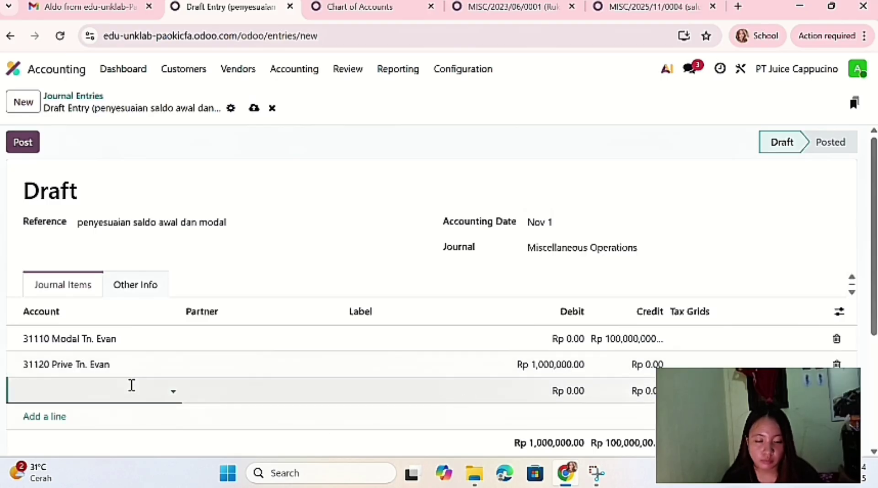
# - Add a journal item for the 31150 Saldo Awal account with a debit of Rp 263,800,000
pyautogui.write('saldo')
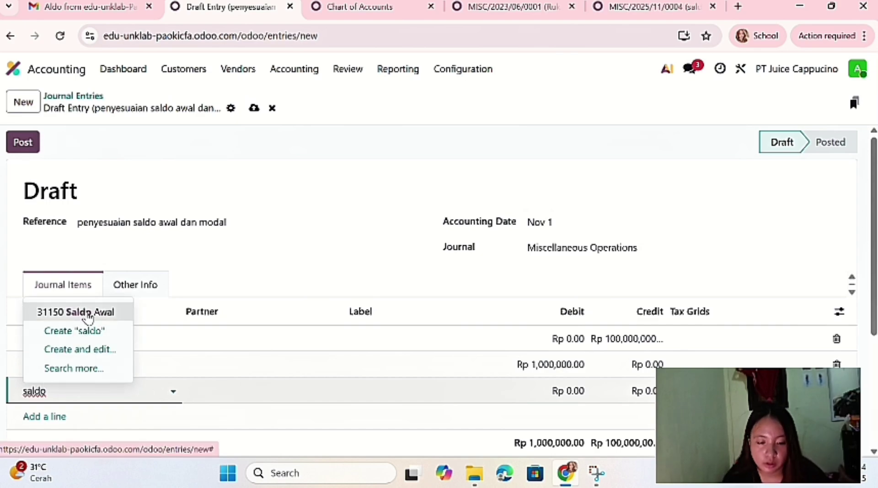
pyautogui.click(88, 314)
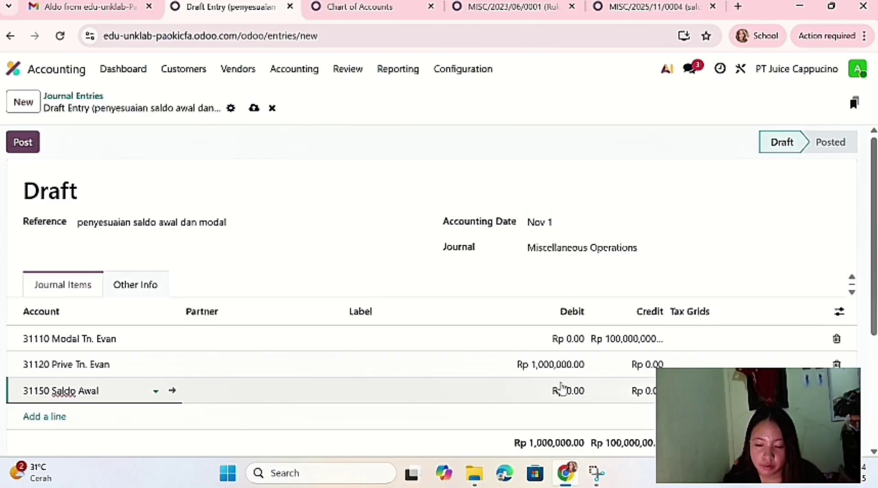
pyautogui.click(563, 390)
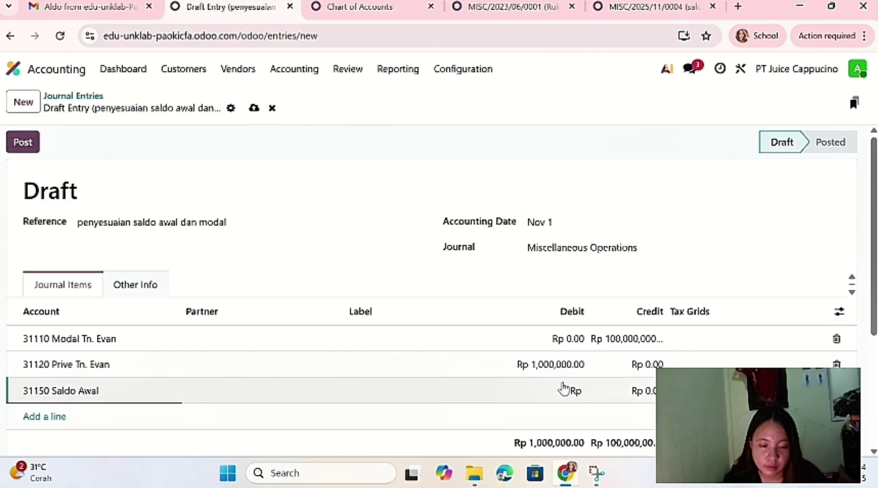
pyautogui.write('26')
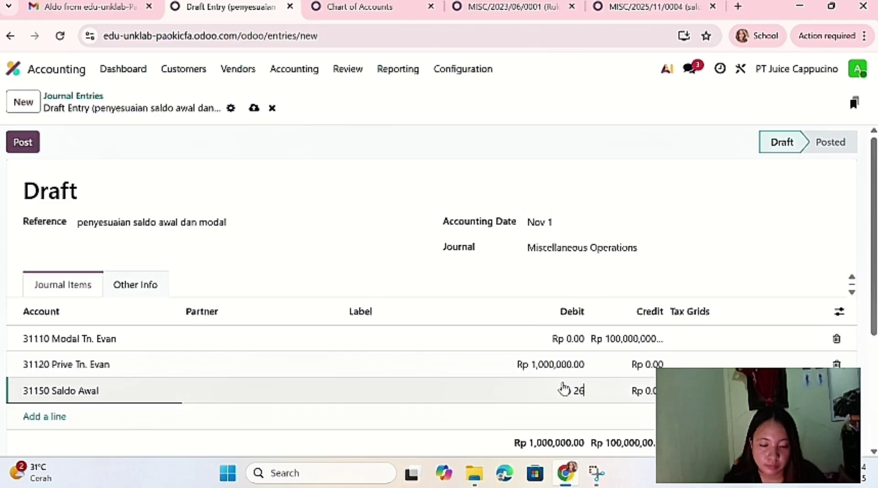
pyautogui.write('3')
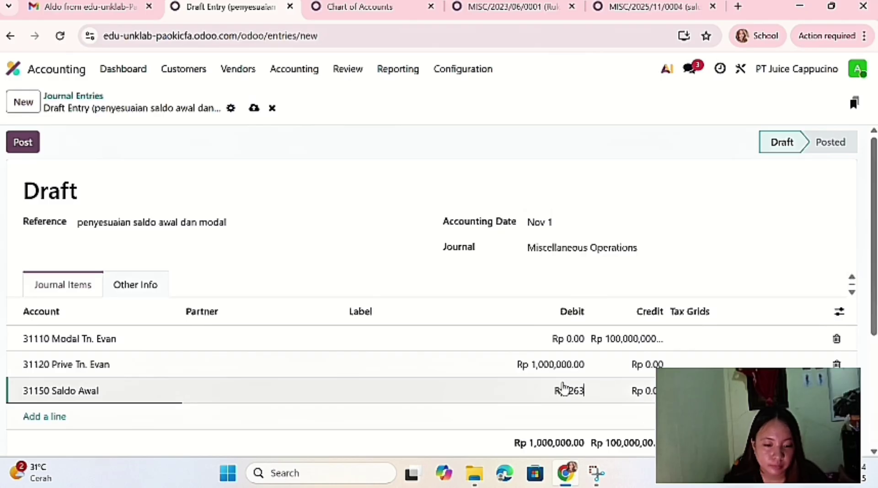
pyautogui.write('800')
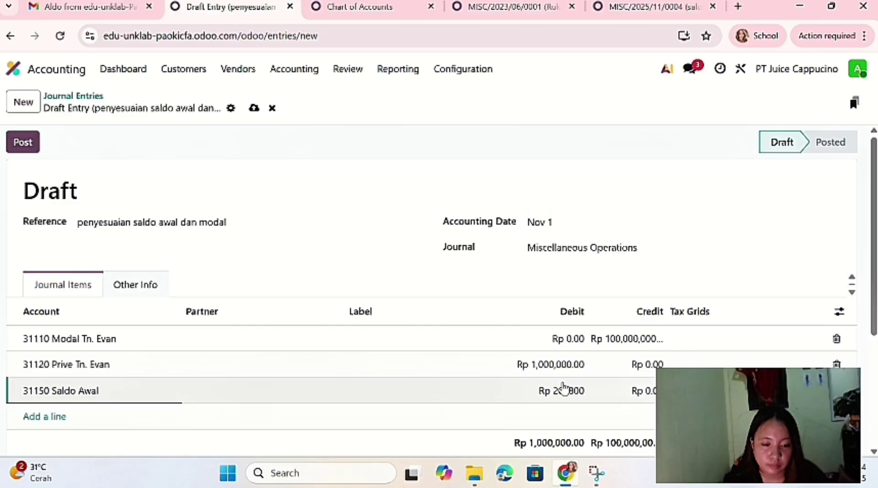
pyautogui.write('000')
pyautogui.press('Return')
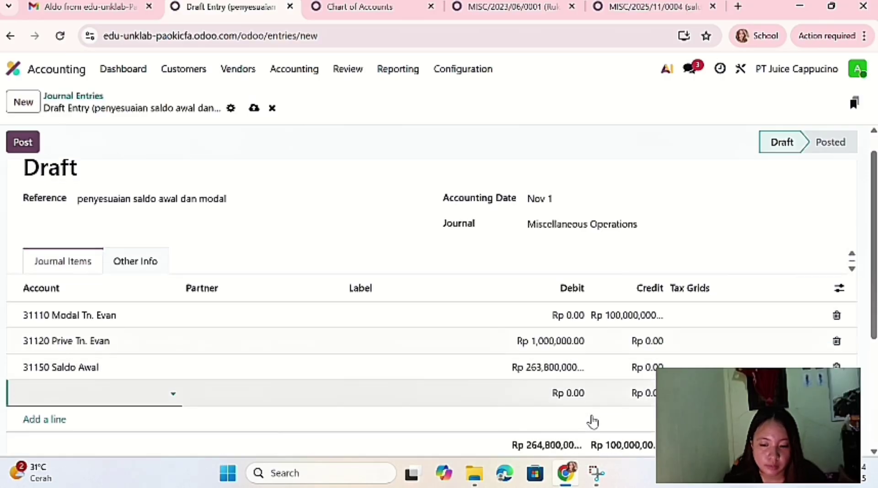
# - Add 31130 Laba Ditahan as the journal item balancing the entry on the credit side, and post the entry
pyautogui.scroll(-2, 593, 421)
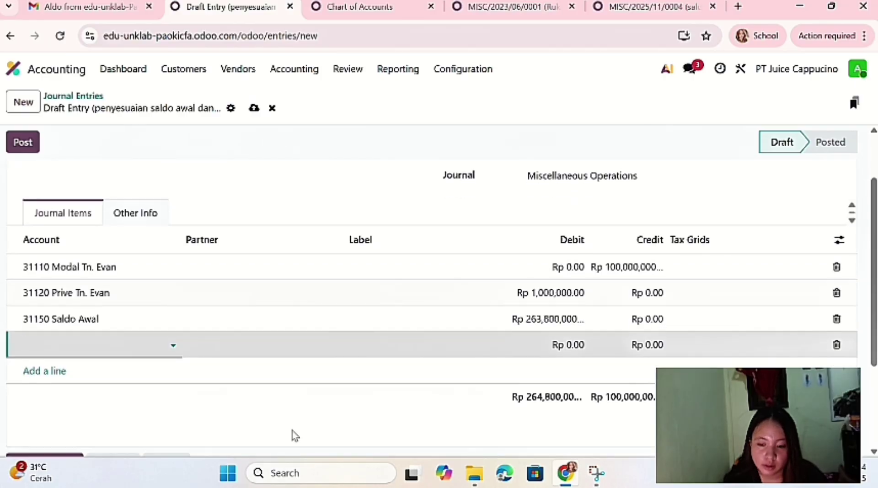
pyautogui.write('laba')
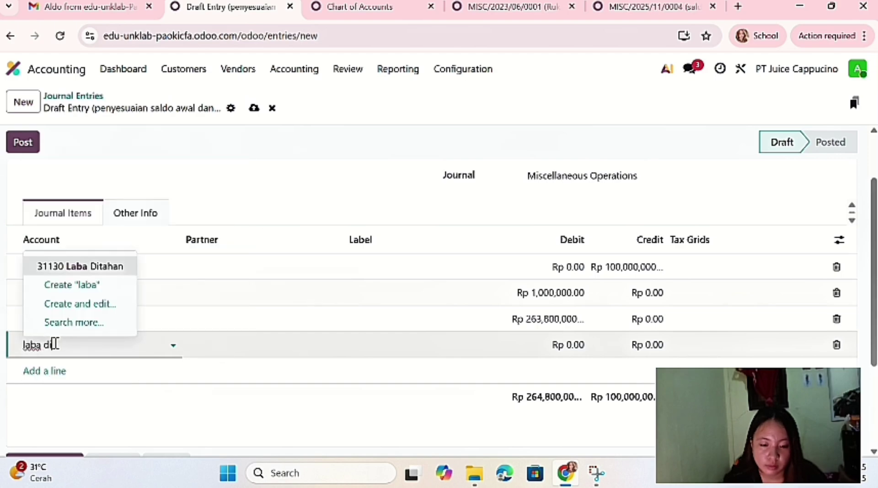
pyautogui.write(' di')
pyautogui.click(50, 270)
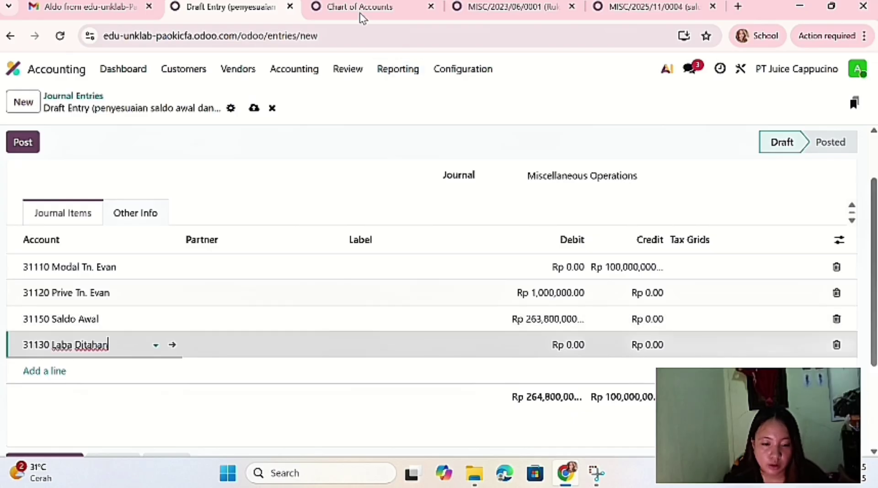
pyautogui.press('Return')
pyautogui.scroll(-1, 538, 278)
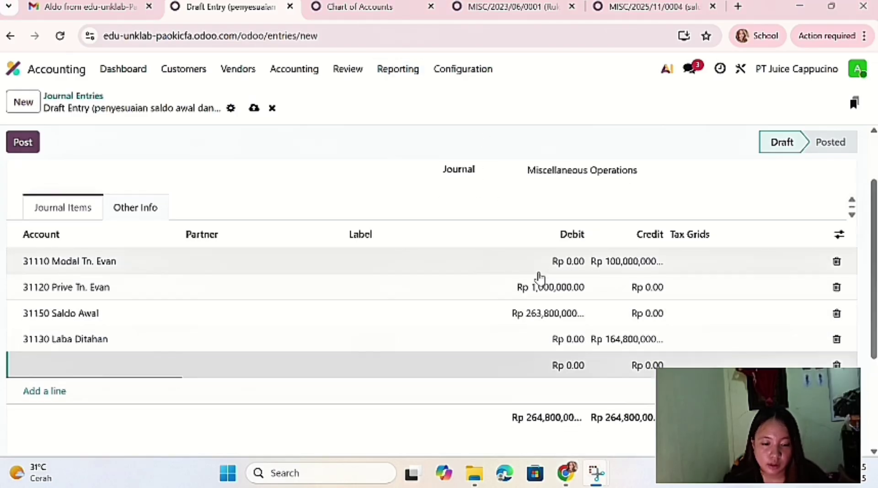
pyautogui.scroll(1, 539, 277)
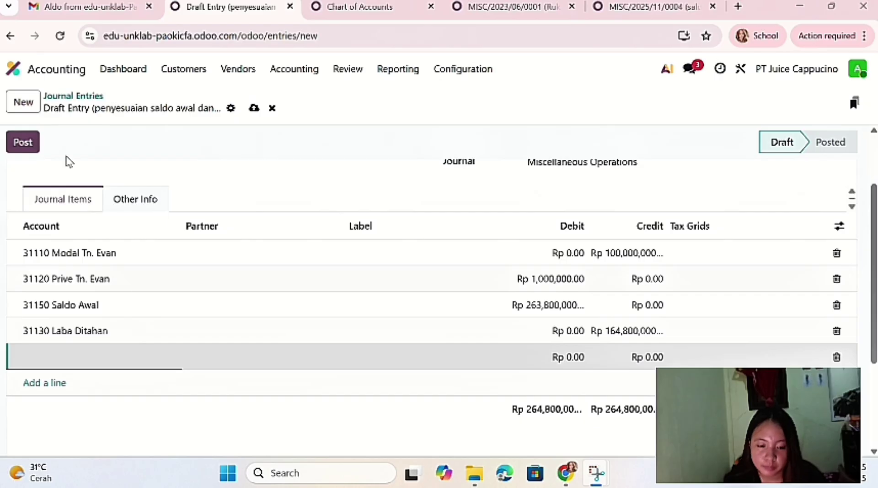
pyautogui.click(25, 147)
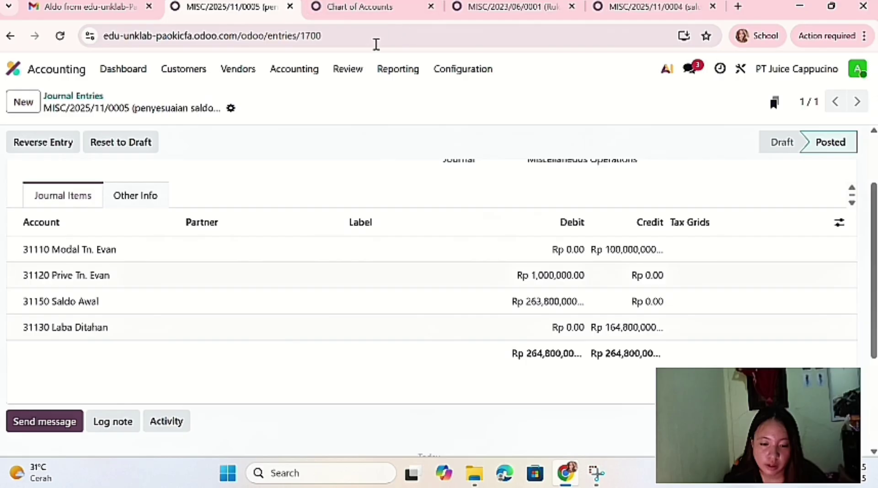
# - Open the Trial Balance report for November 2025 and review the account balances, including Modal, Prive, Laba Ditahan and Saldo Awal
pyautogui.click(295, 70)
pyautogui.click(389, 75)
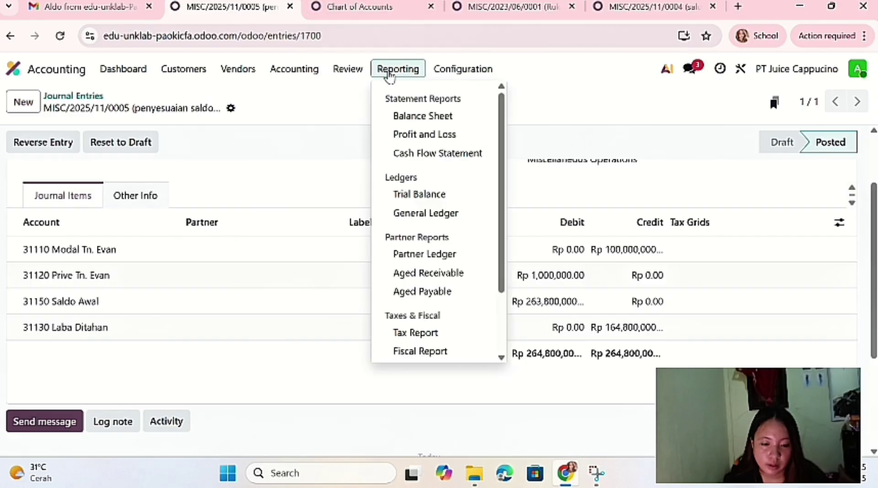
pyautogui.click(418, 197)
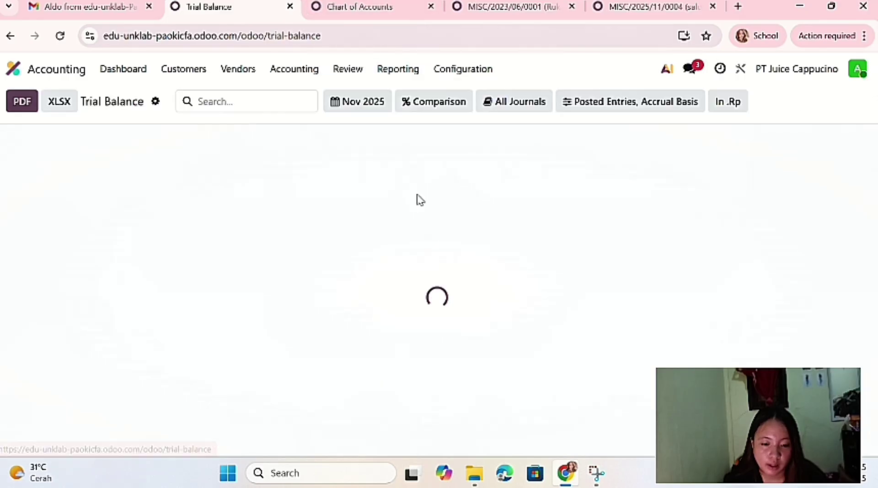
pyautogui.scroll(-3, 491, 396)
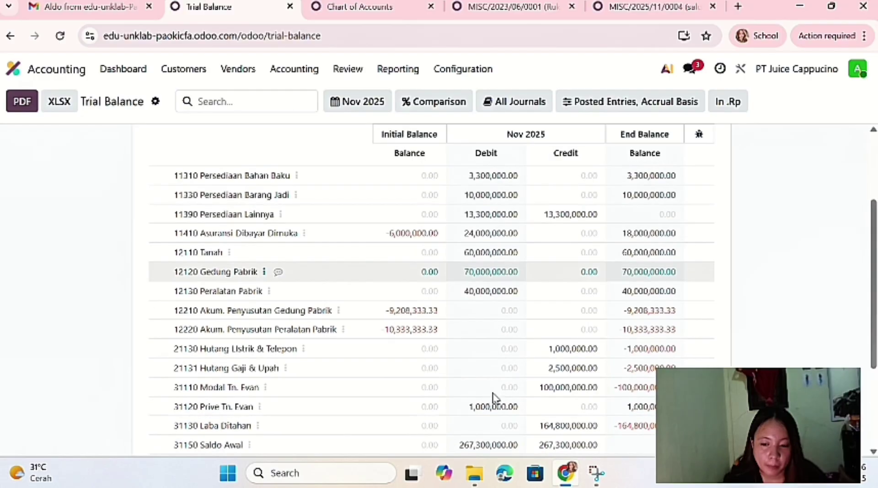
pyautogui.scroll(-3, 493, 394)
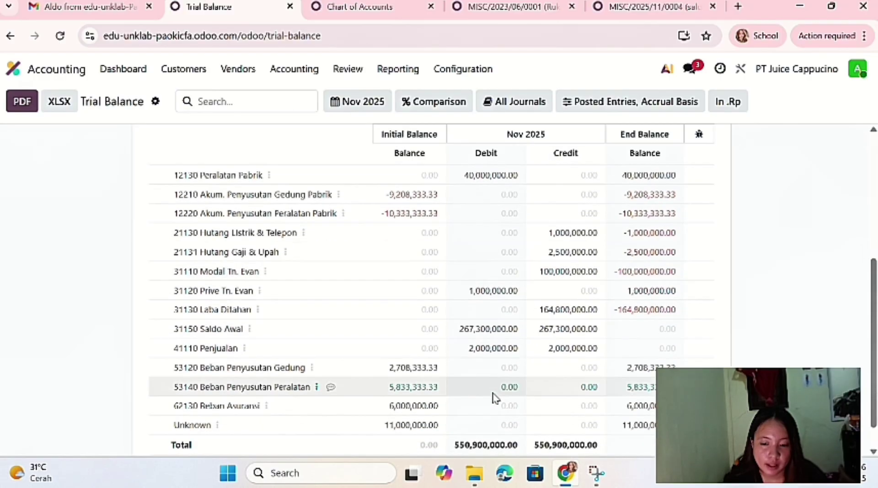
pyautogui.scroll(-1, 493, 397)
pyautogui.scroll(2, 493, 397)
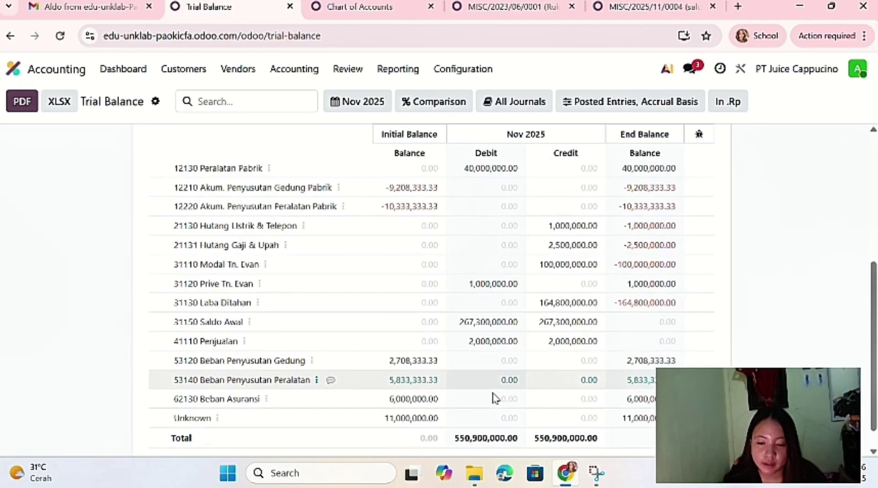
pyautogui.scroll(-2, 493, 397)
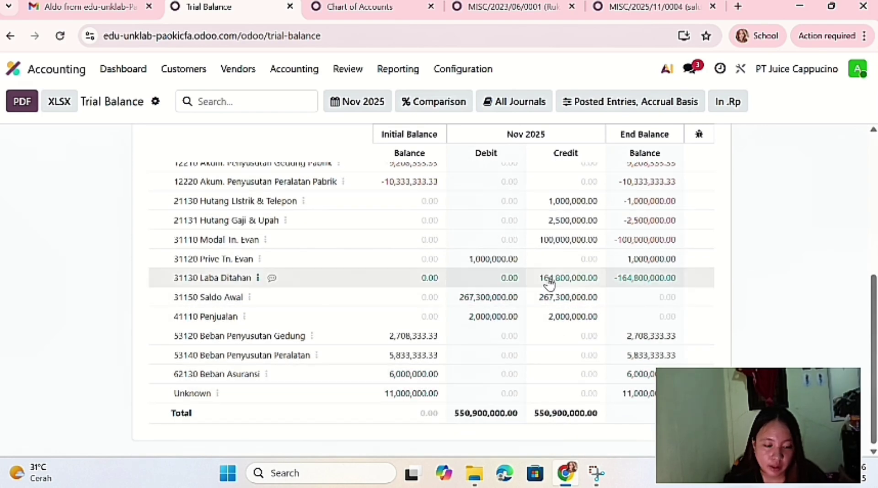
pyautogui.scroll(1, 562, 230)
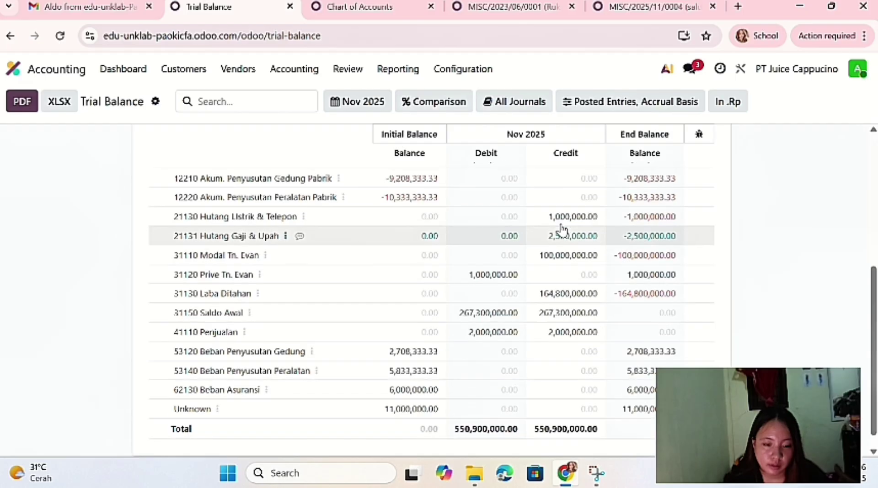
pyautogui.scroll(5, 625, 200)
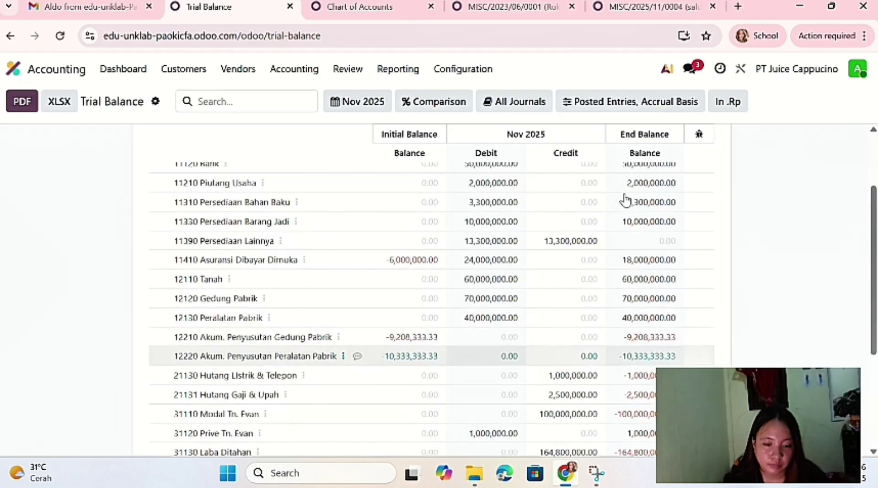
pyautogui.scroll(-5, 625, 200)
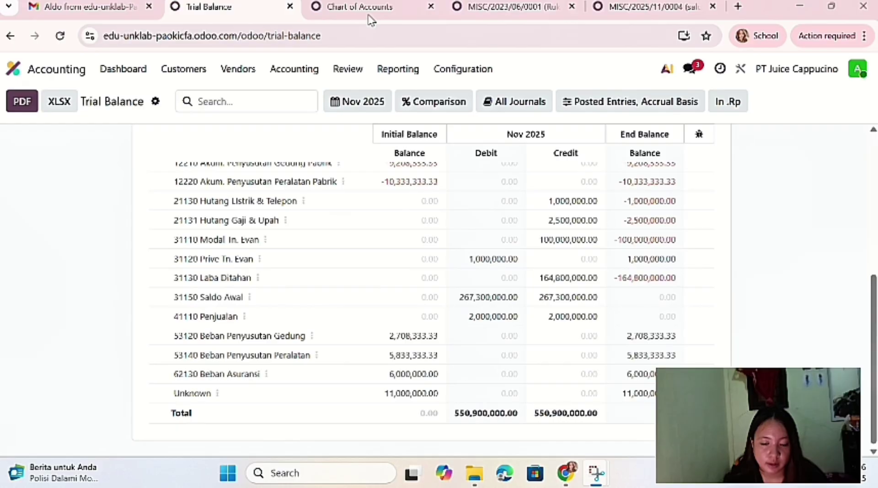
# - Reopen the Trial Balance report and recheck the equity accounts and totals for November 2025
pyautogui.click(383, 71)
pyautogui.click(406, 200)
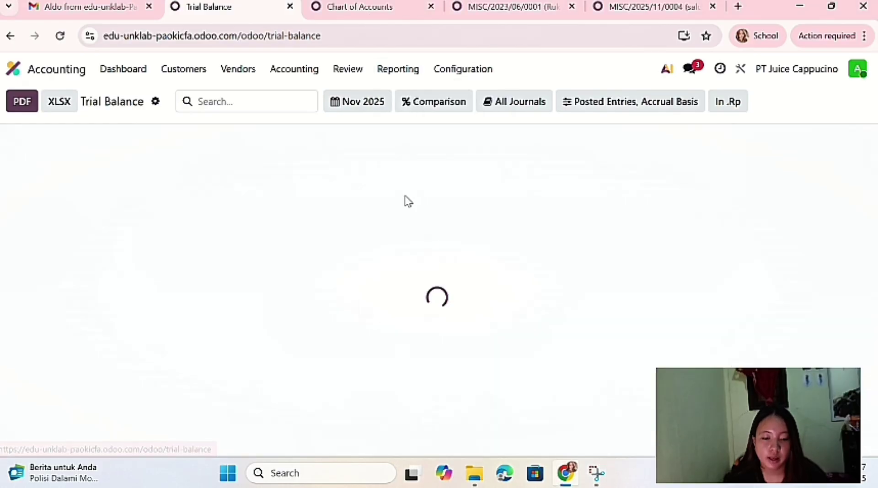
pyautogui.scroll(-5, 446, 314)
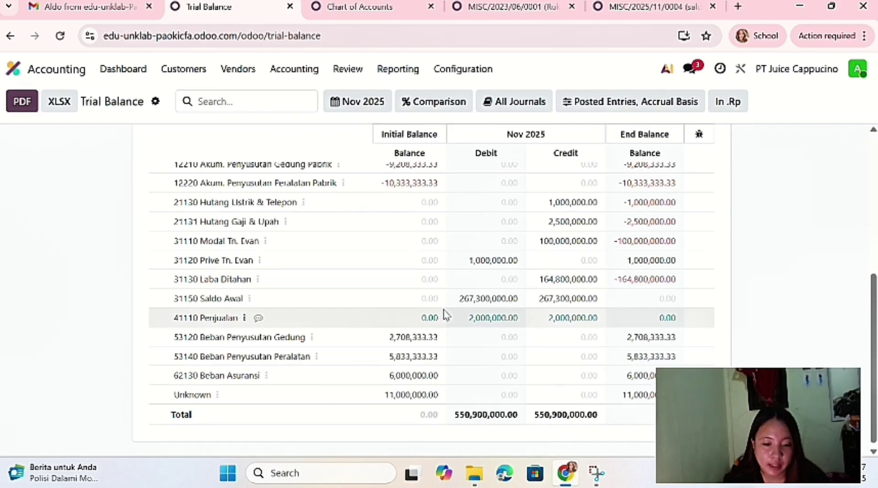
pyautogui.scroll(2, 458, 155)
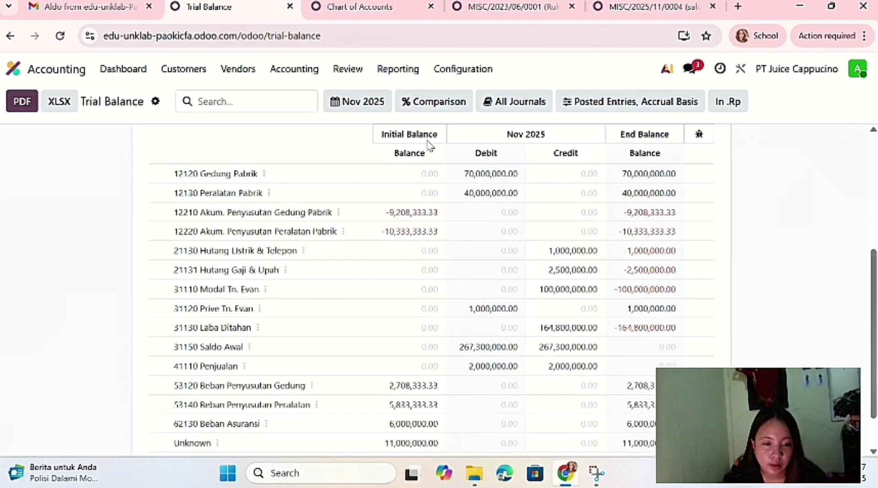
# - Compare the trial balance for November and December 2025, leaving the period set to December 2025
pyautogui.click(383, 108)
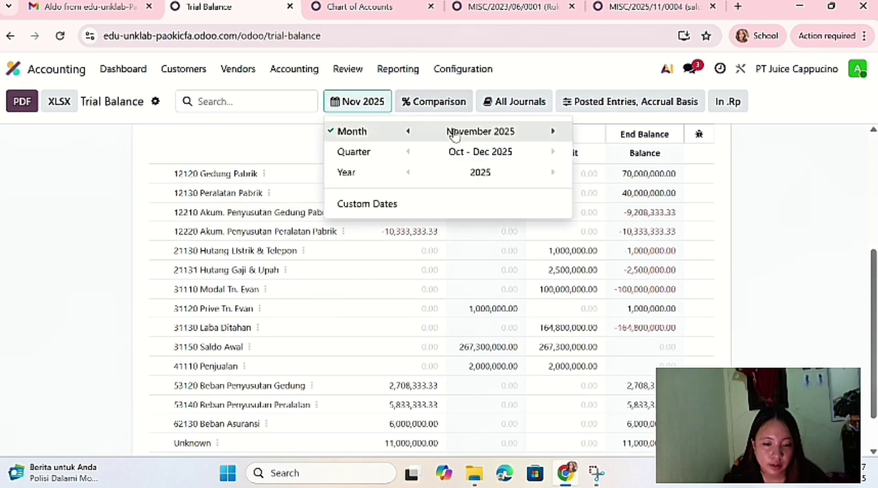
pyautogui.click(553, 131)
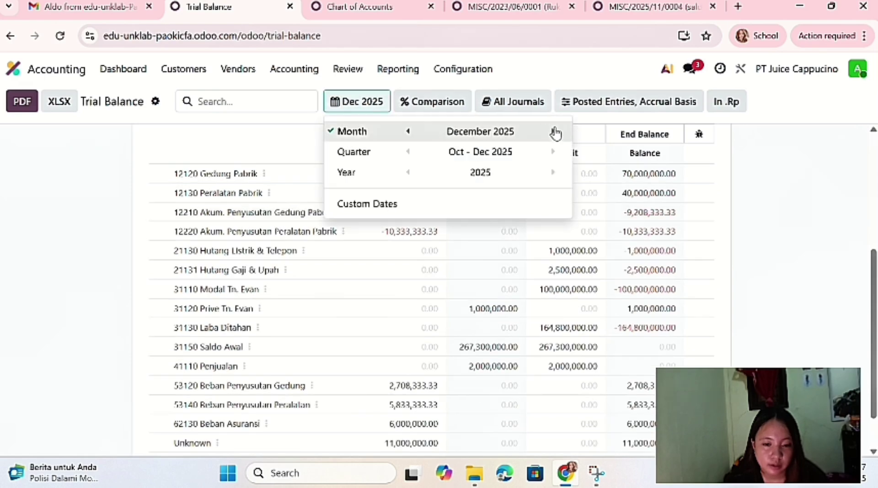
pyautogui.scroll(-2, 580, 329)
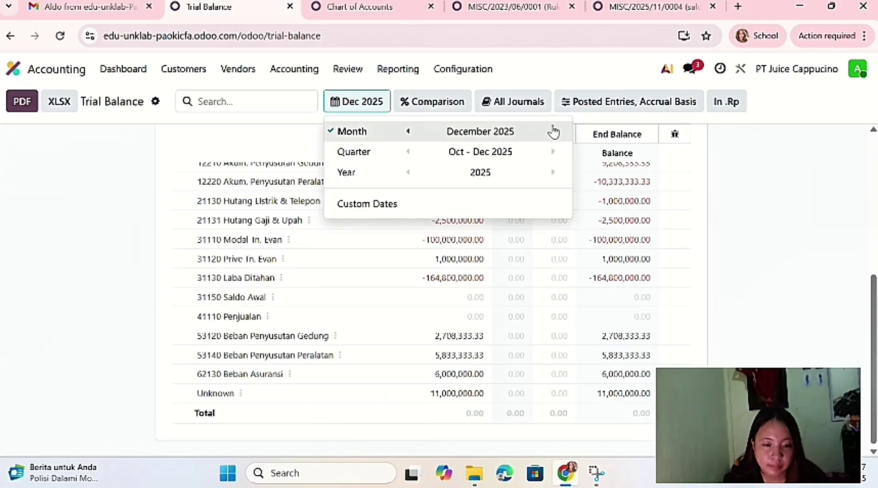
pyautogui.click(409, 132)
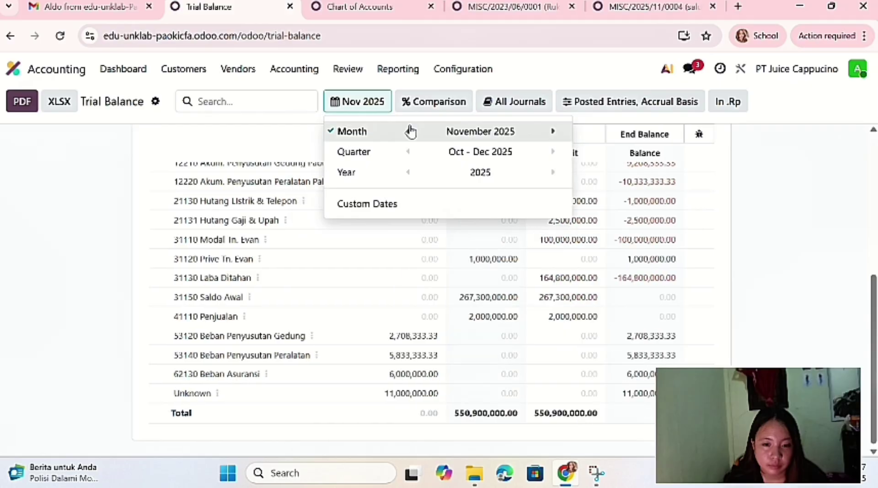
pyautogui.click(554, 132)
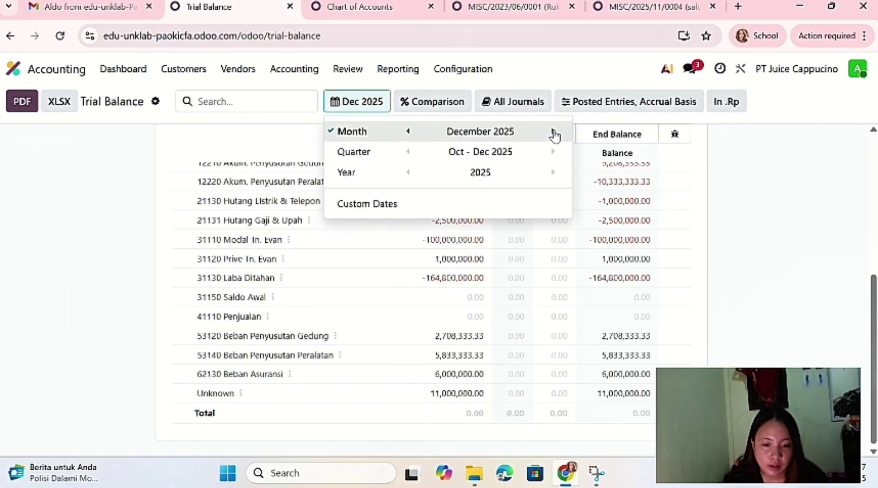
# - Examine the December 2025 trial balance from the asset accounts through the equity and expense accounts to the total row
pyautogui.scroll(5, 562, 312)
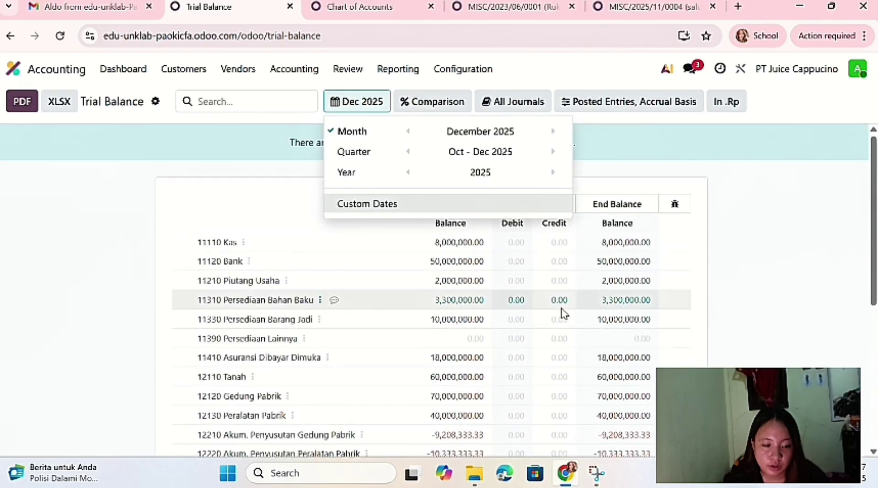
pyautogui.scroll(-1, 564, 313)
pyautogui.scroll(-5, 562, 313)
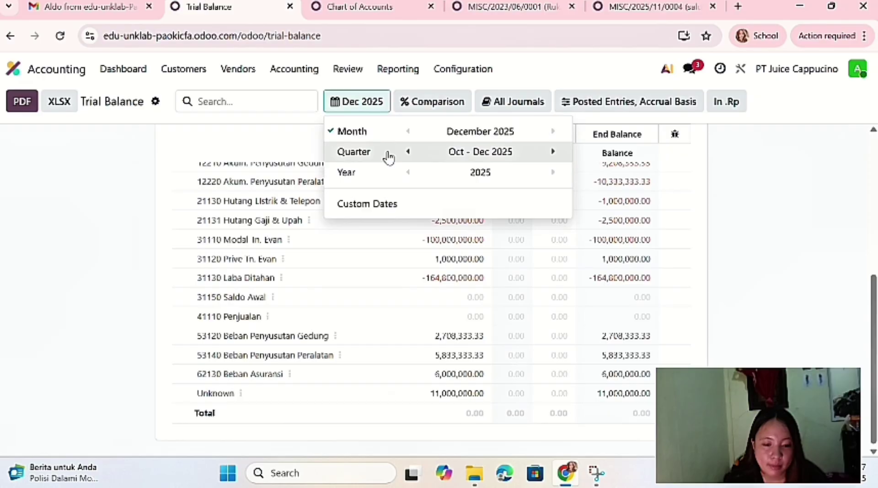
pyautogui.click(394, 134)
# - Open the Balance Sheet report and compare total assets with liabilities plus equity, including unallocated and retained earnings
pyautogui.click(446, 78)
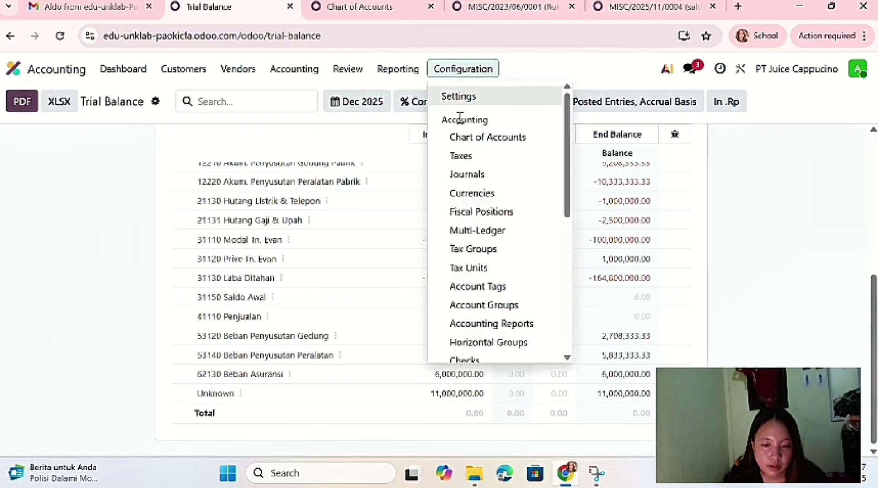
pyautogui.click(403, 73)
pyautogui.click(403, 76)
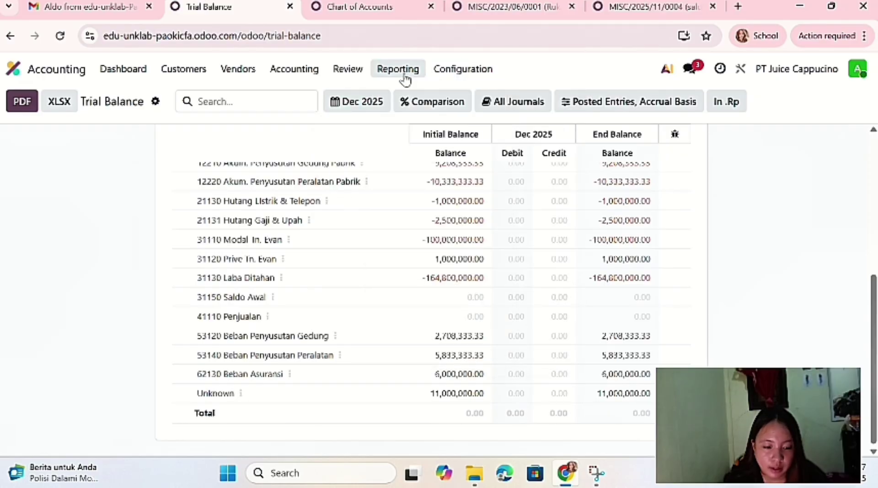
pyautogui.click(407, 73)
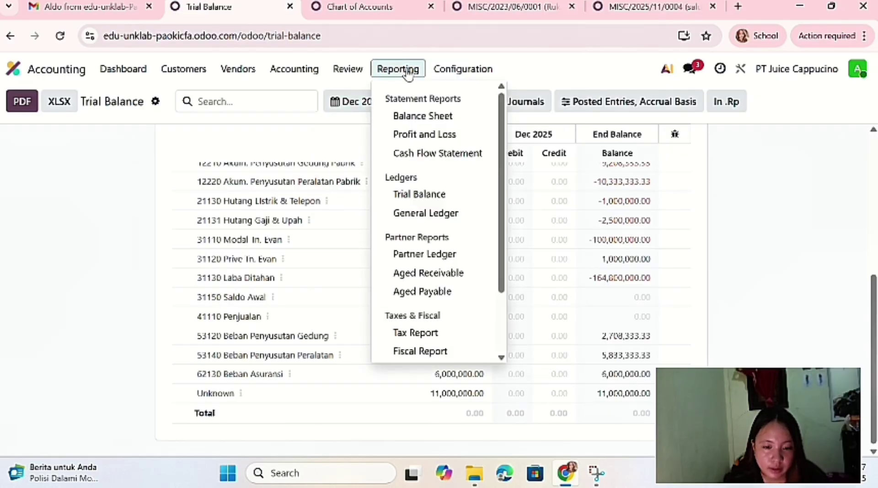
pyautogui.click(423, 117)
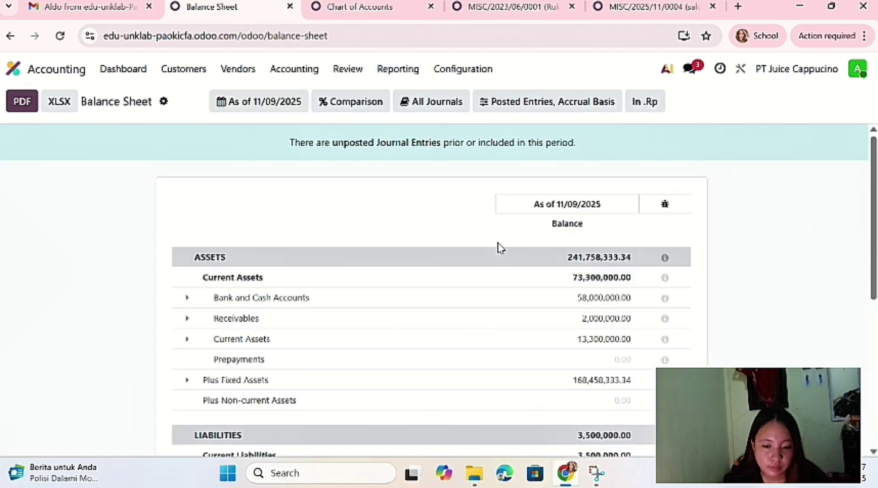
pyautogui.scroll(-5, 513, 284)
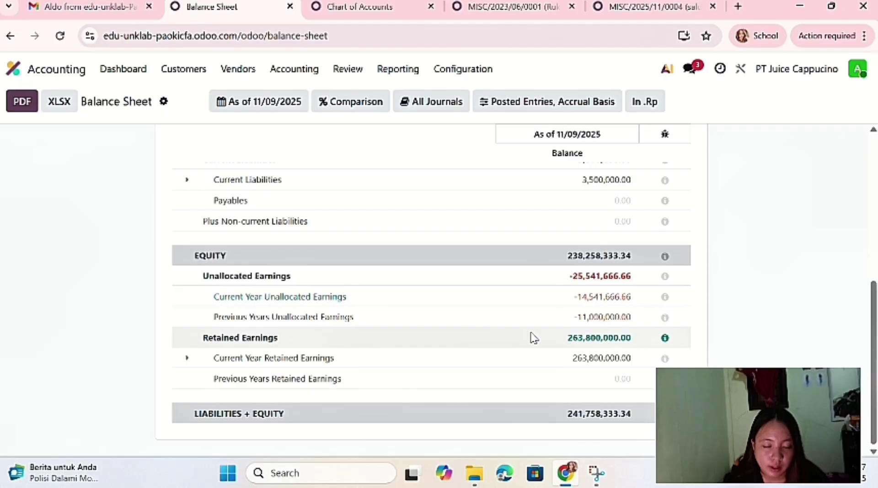
pyautogui.scroll(1, 530, 337)
pyautogui.scroll(5, 521, 324)
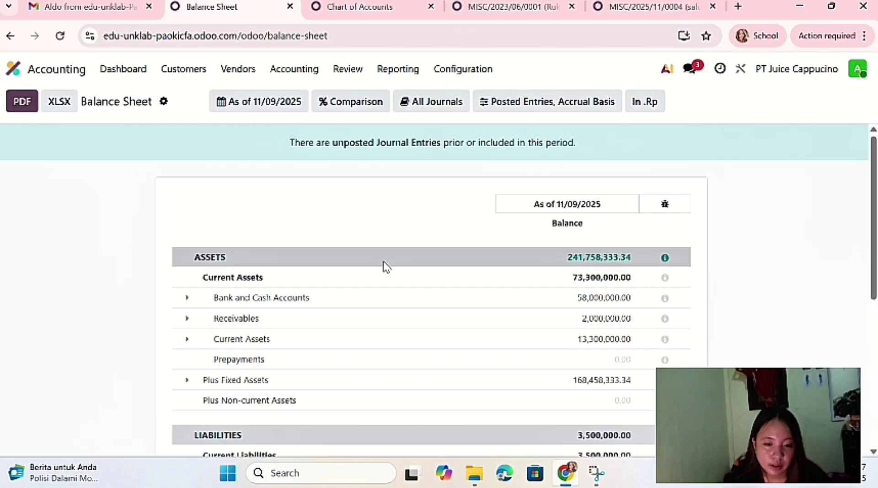
pyautogui.scroll(-1, 529, 396)
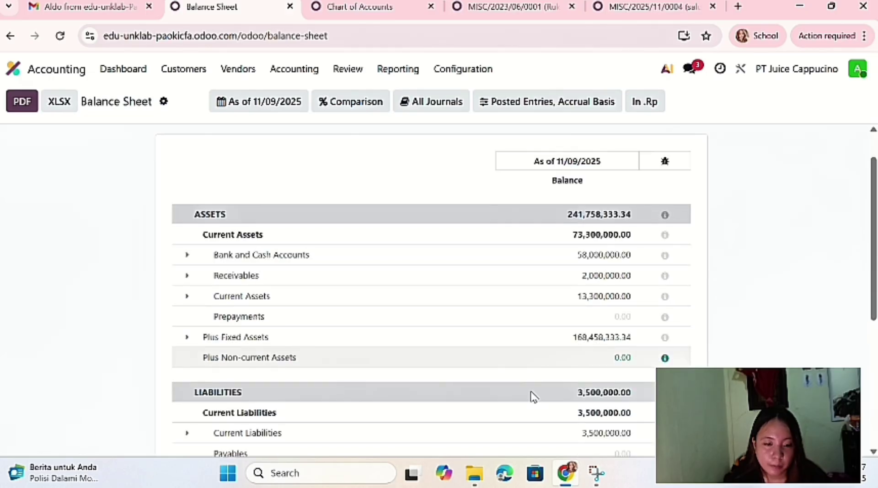
pyautogui.scroll(-1, 532, 397)
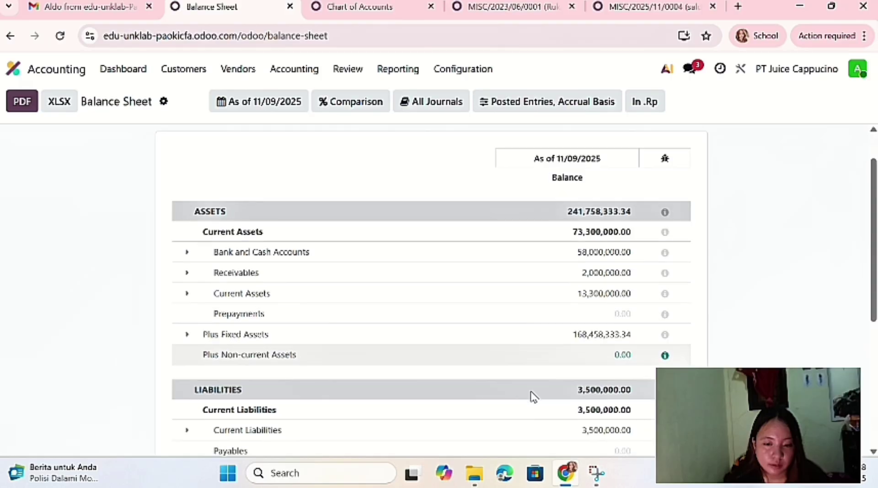
pyautogui.scroll(-1, 533, 397)
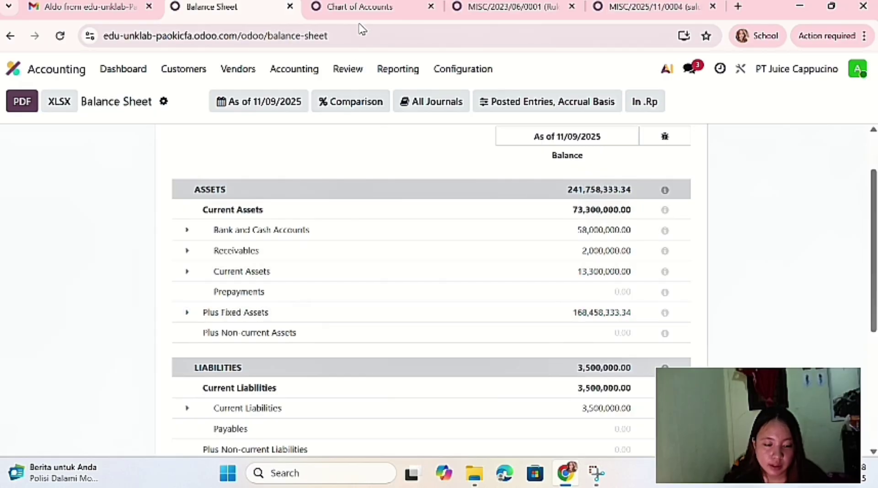
pyautogui.scroll(-10, 443, 333)
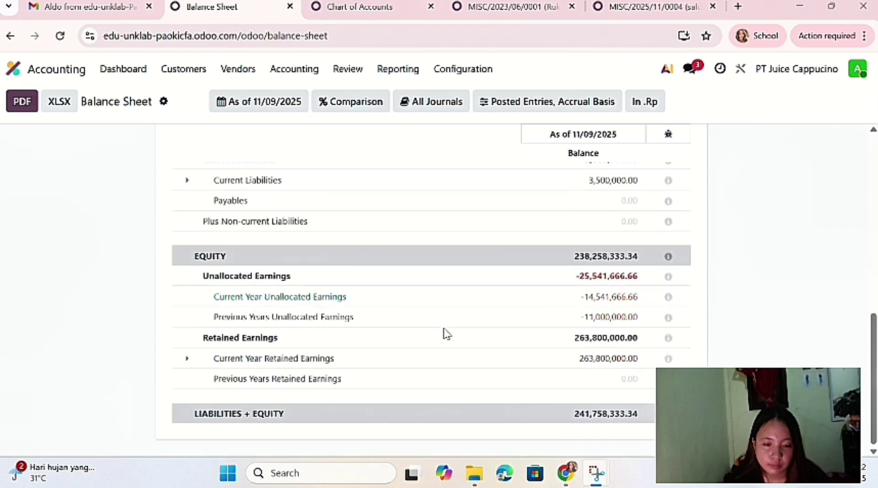
# - Return to the Trial Balance report for December 2025 and recheck all account balances and the total row
pyautogui.click(451, 73)
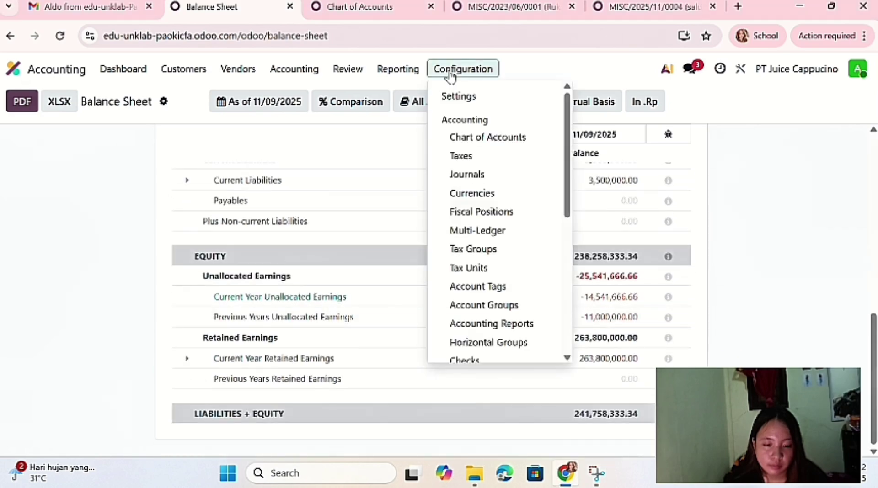
pyautogui.click(410, 67)
pyautogui.click(410, 67)
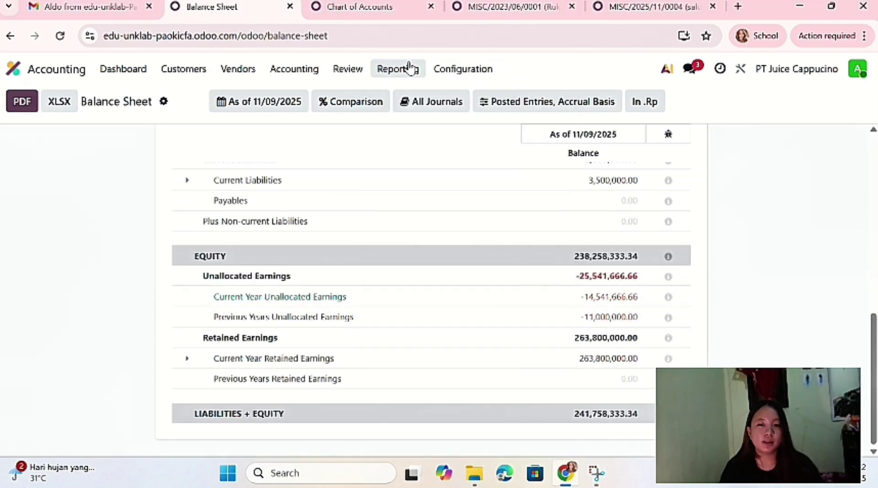
pyautogui.click(408, 68)
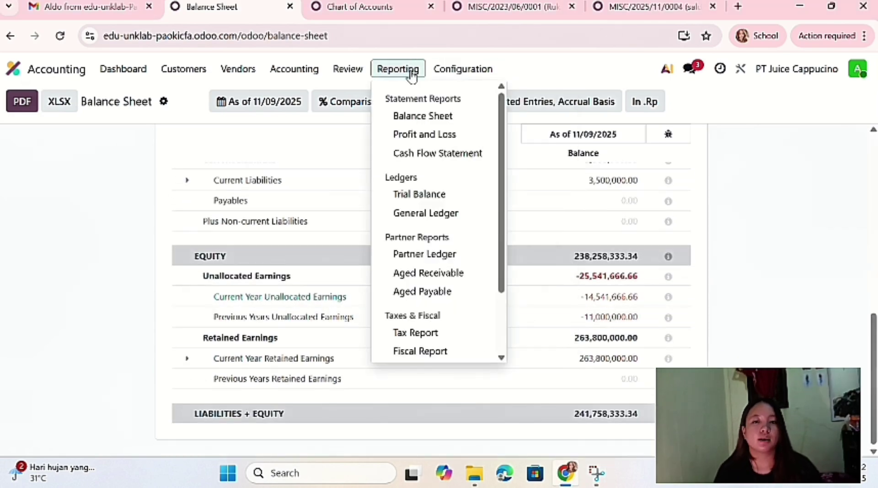
pyautogui.click(425, 197)
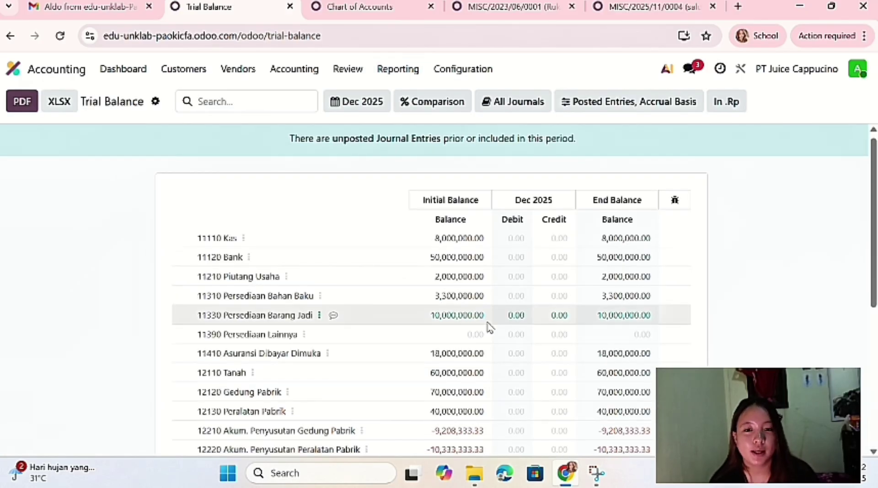
pyautogui.scroll(-5, 488, 326)
pyautogui.scroll(1, 489, 326)
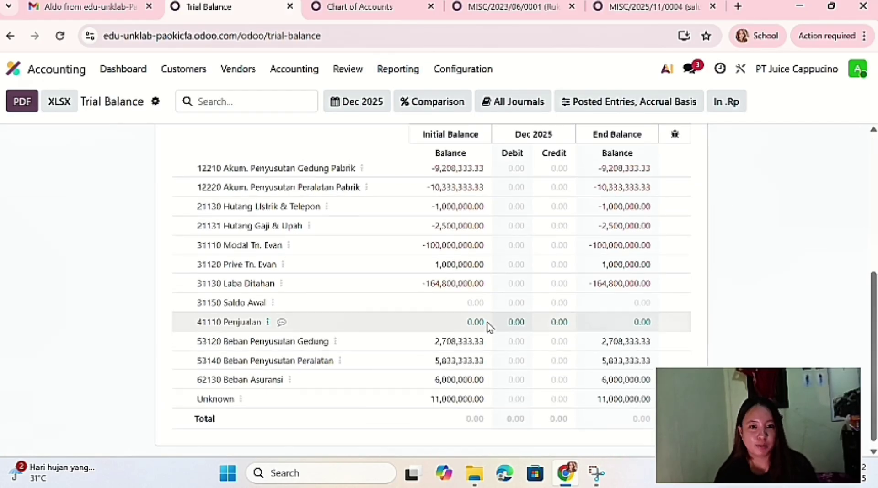
pyautogui.scroll(5, 488, 325)
pyautogui.scroll(-5, 489, 326)
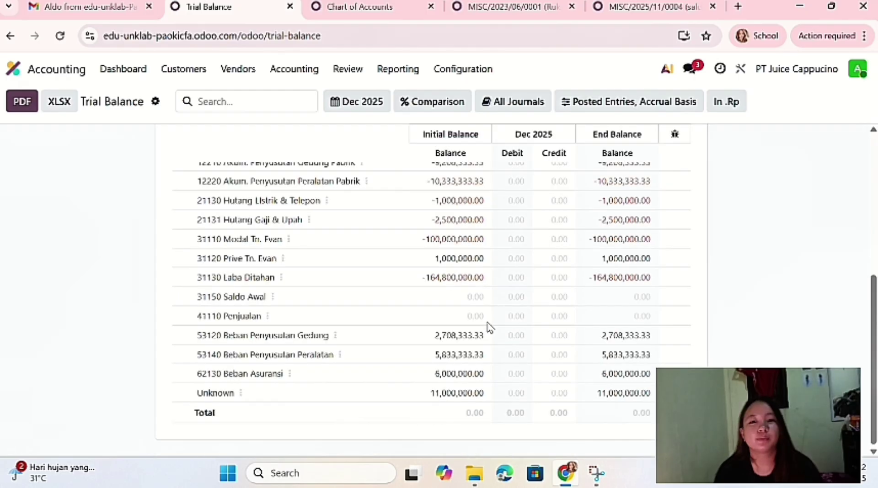
pyautogui.scroll(5, 489, 326)
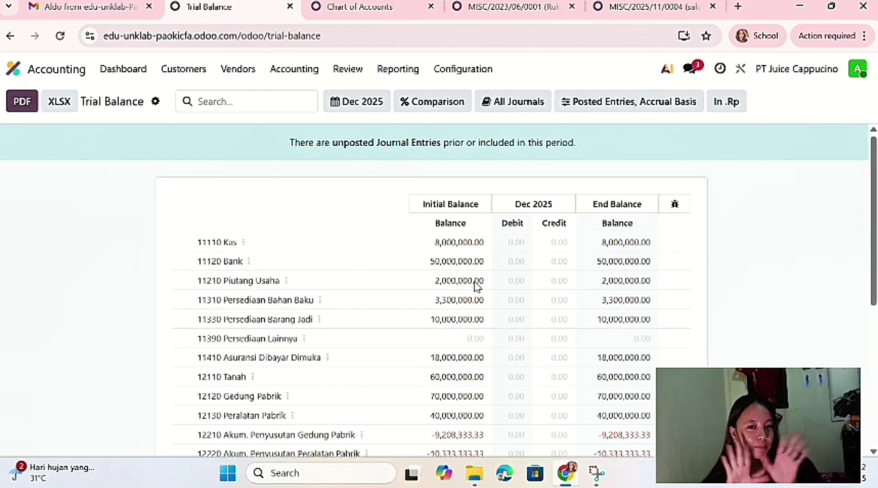
# - Bring up the list of available accounting reports
pyautogui.click(397, 74)
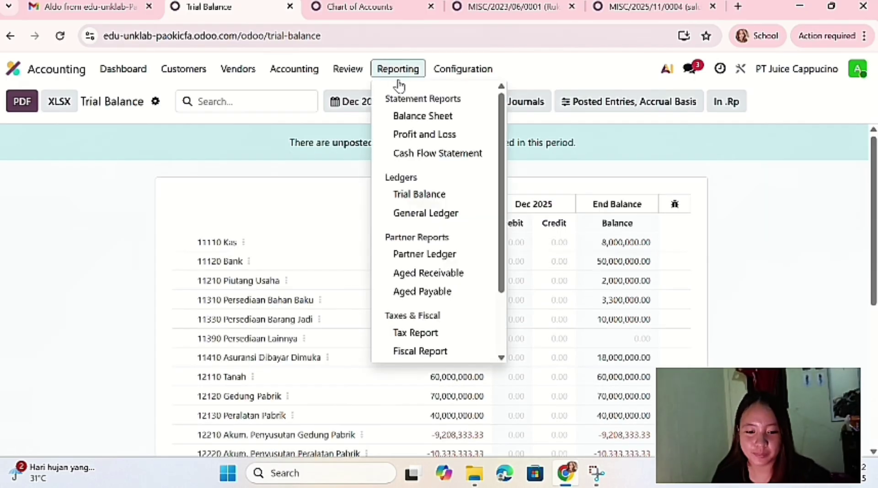